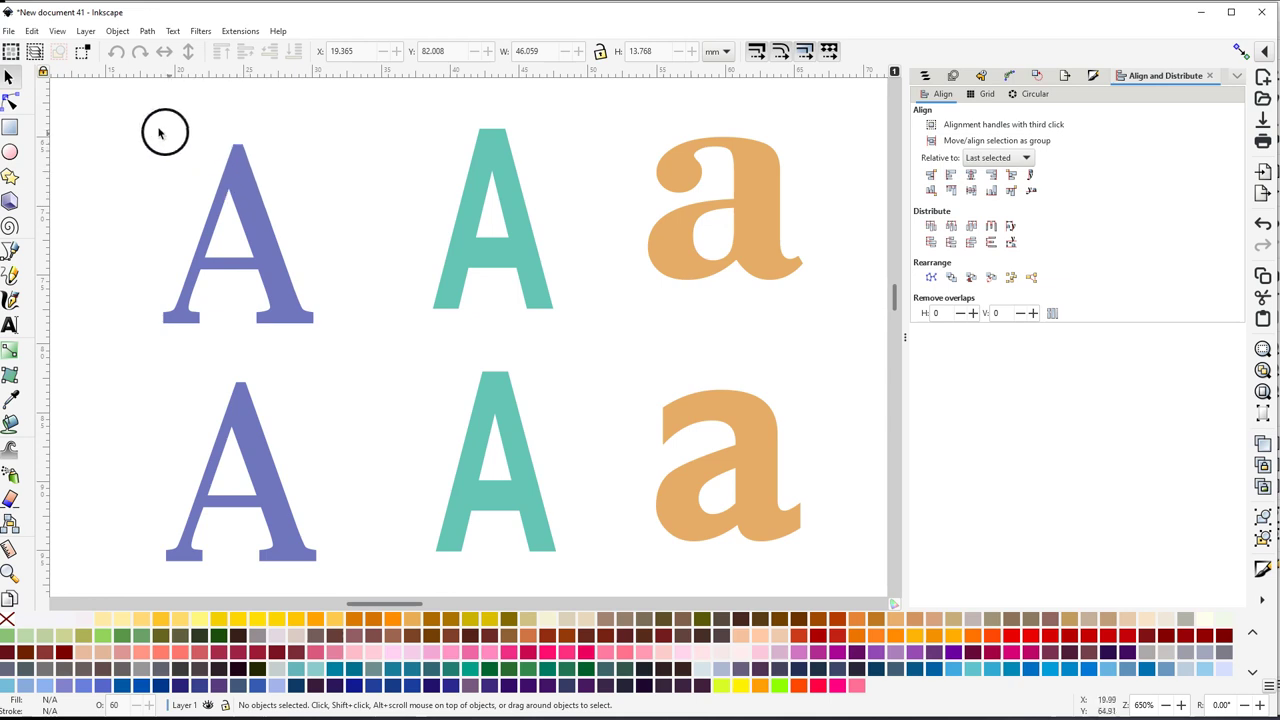
Apply the existing auto-fill embroidery parameters to the three letters in the upper row after previewing their stitches
{"action": "left_click_drag", "start_coordinate": [126, 118], "coordinate": [837, 346]}
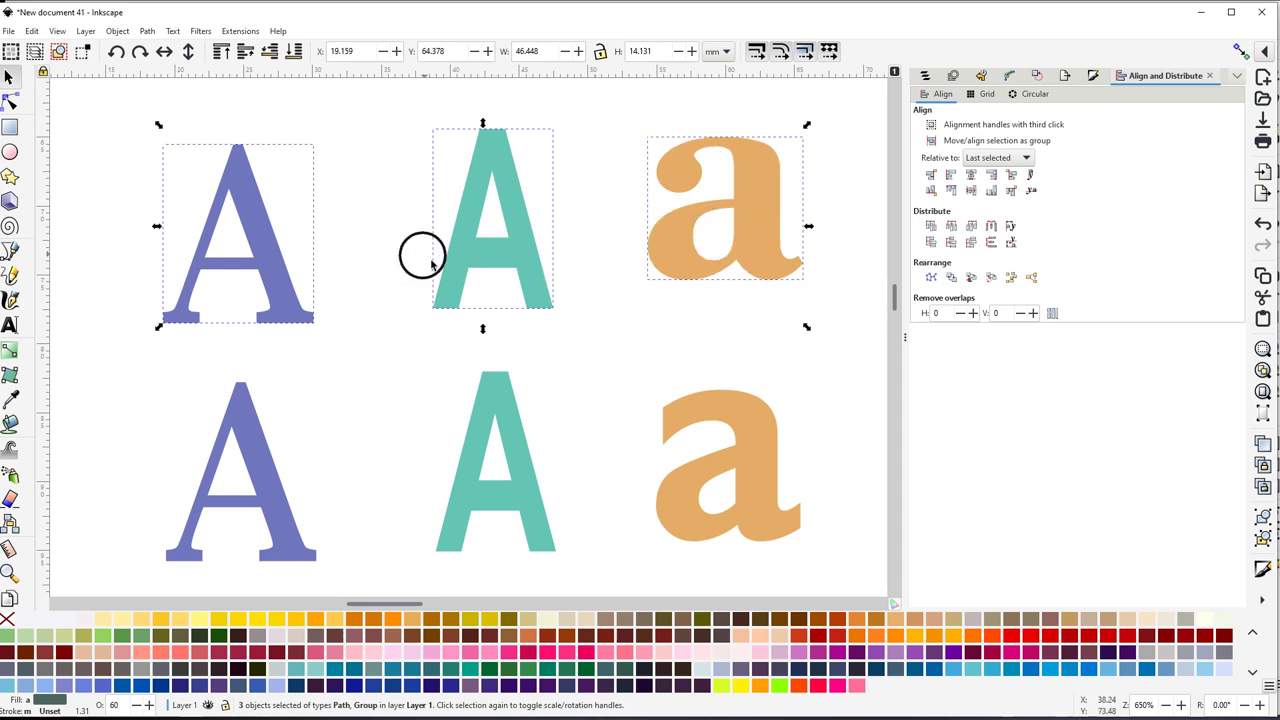
{"action": "left_click", "coordinate": [239, 33]}
{"action": "mouse_move", "coordinate": [265, 217]}
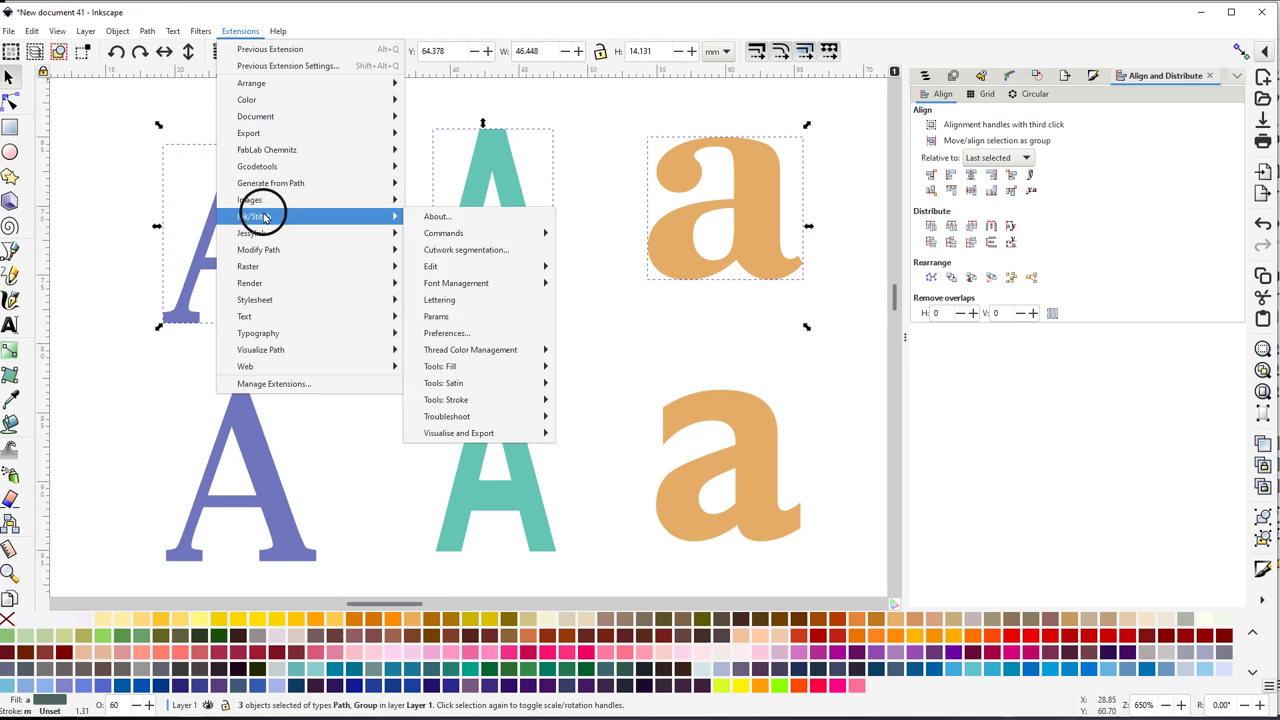
{"action": "left_click", "coordinate": [434, 316]}
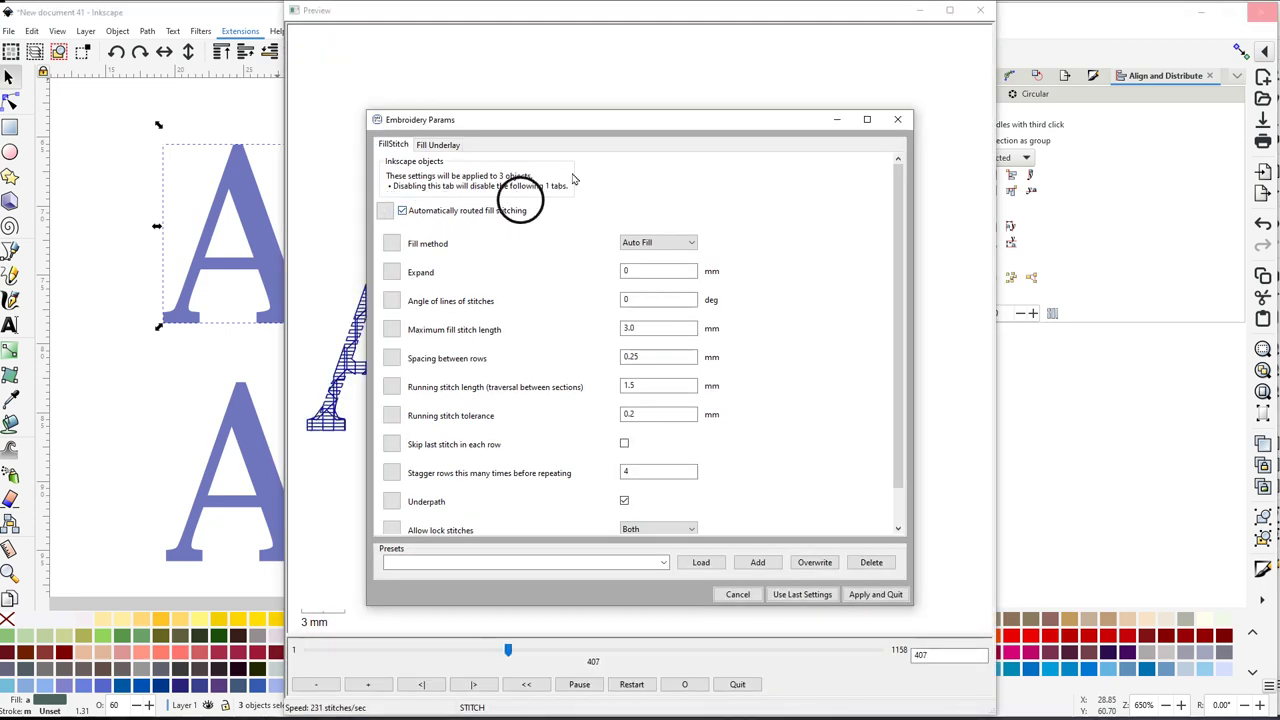
{"action": "left_click_drag", "start_coordinate": [673, 120], "coordinate": [368, 103]}
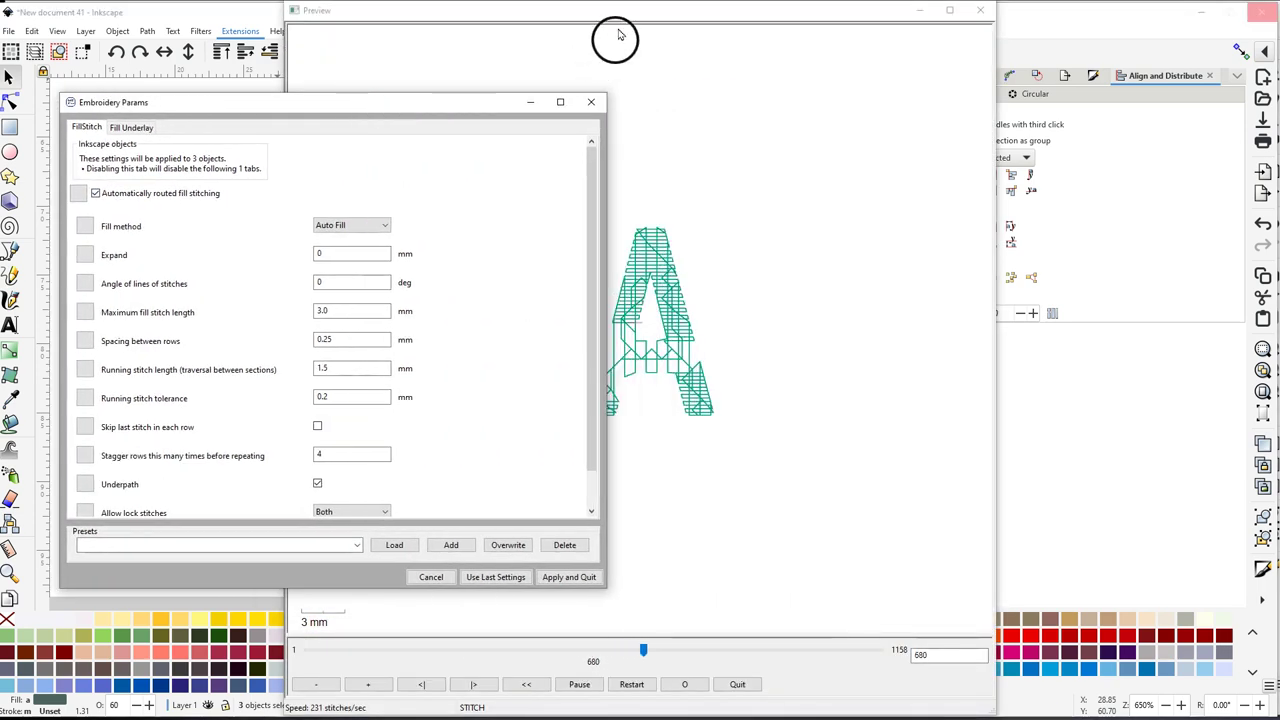
{"action": "left_click_drag", "start_coordinate": [628, 12], "coordinate": [886, 32]}
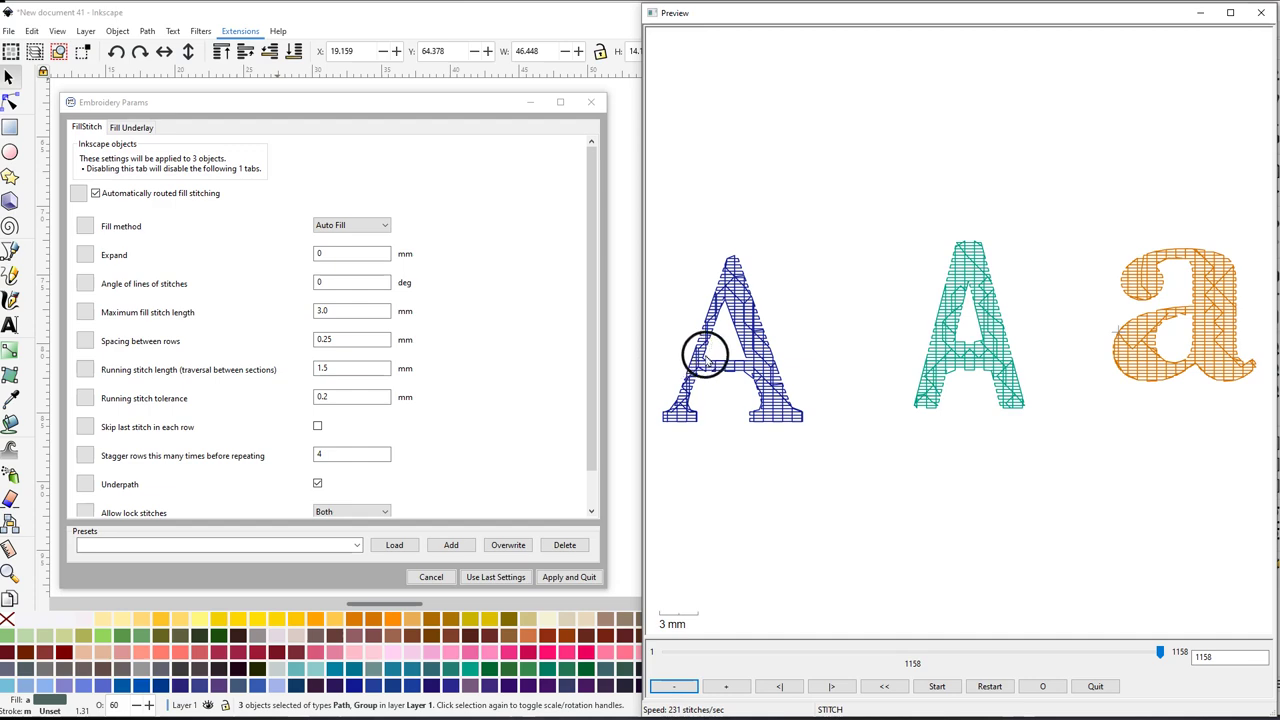
{"action": "left_click", "coordinate": [573, 578]}
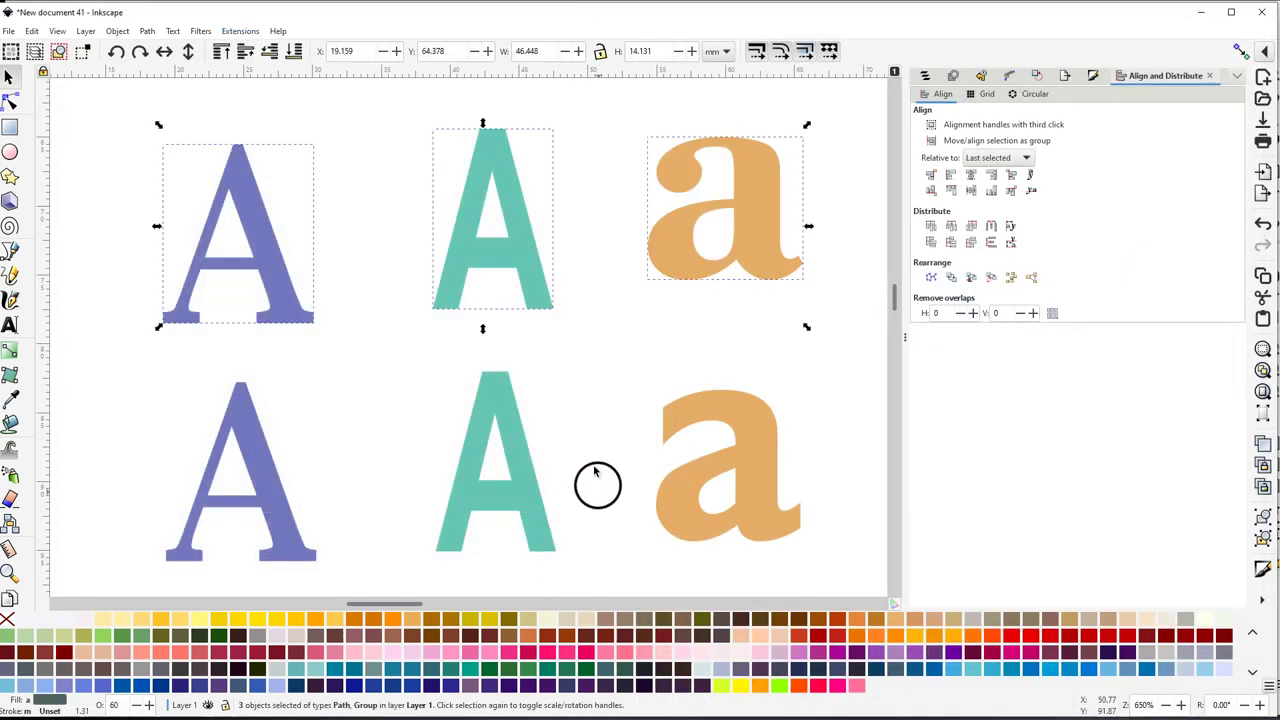
Simulate stitching the three upper letters at 256 stitches/sec and inspect their fill in realistic view
{"action": "left_click", "coordinate": [240, 30]}
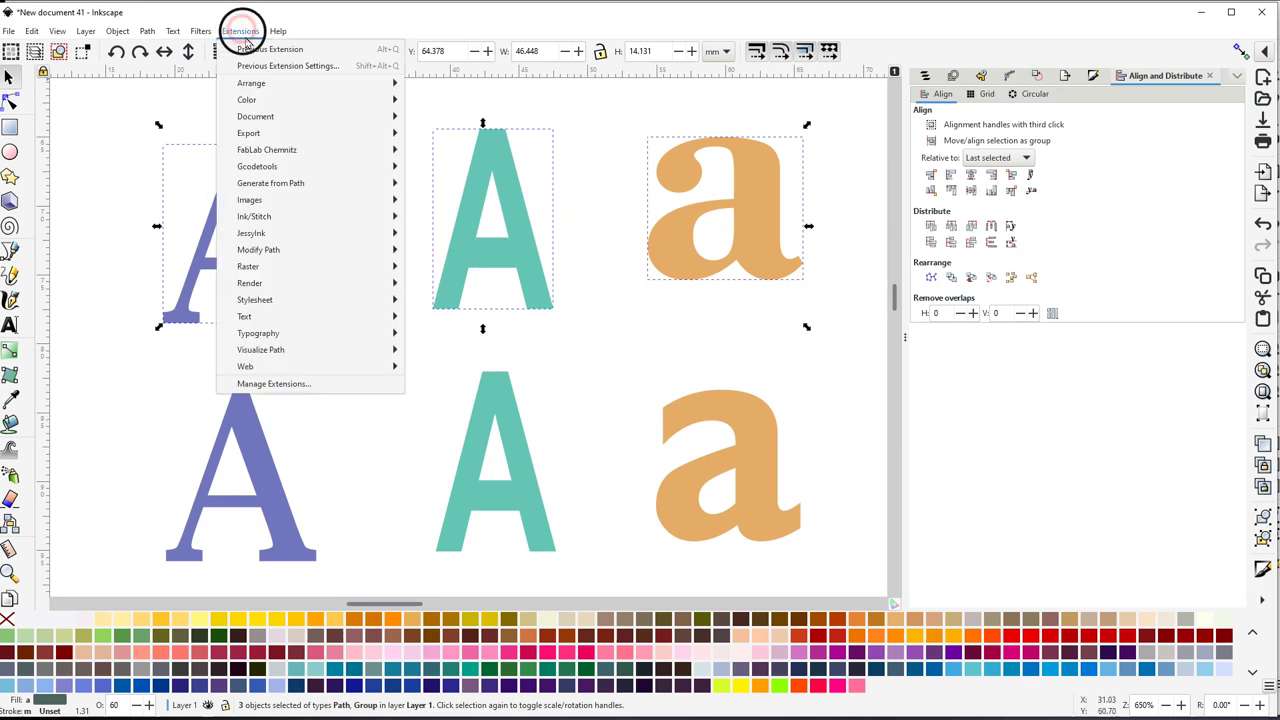
{"action": "mouse_move", "coordinate": [268, 218]}
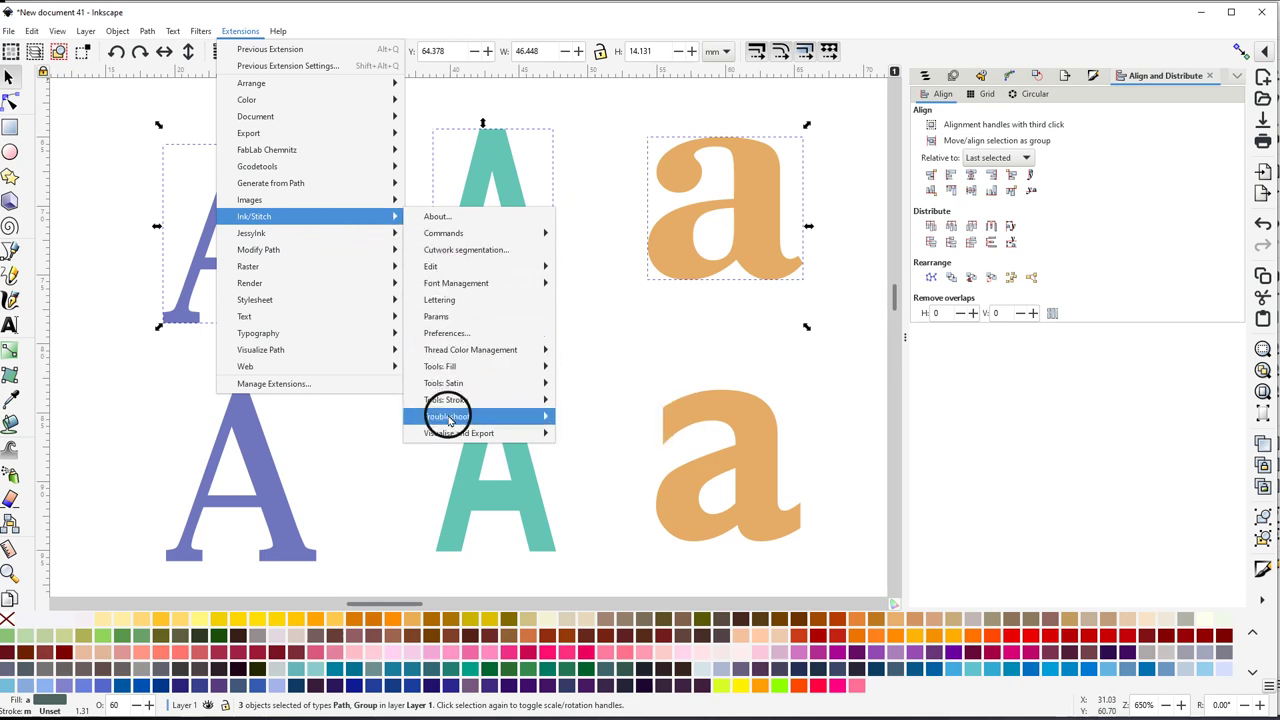
{"action": "mouse_move", "coordinate": [466, 432]}
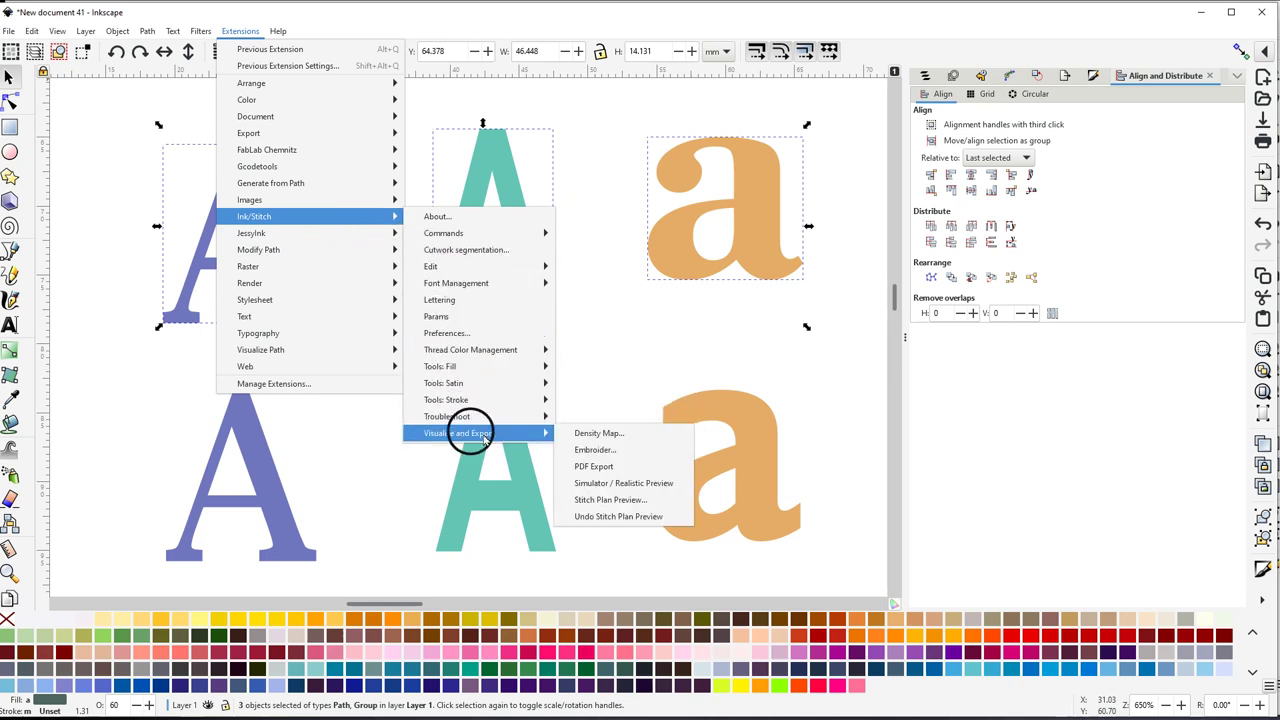
{"action": "left_click", "coordinate": [609, 484]}
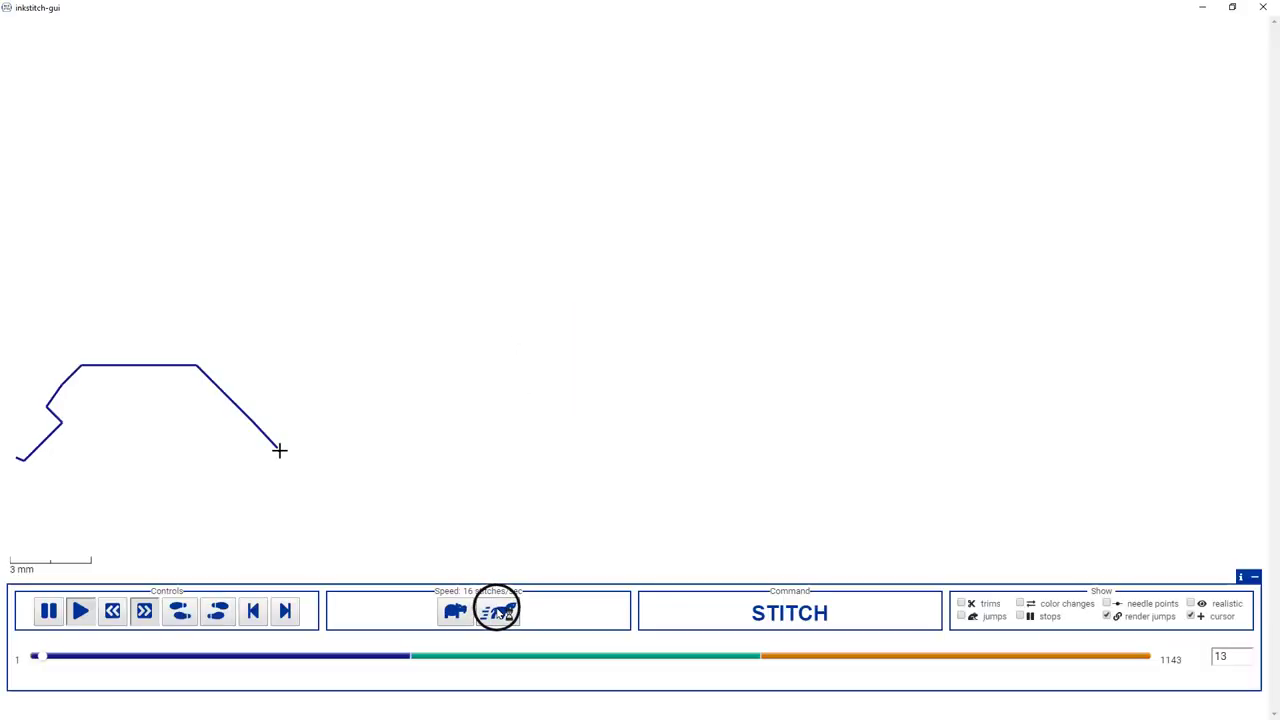
{"action": "left_click", "coordinate": [495, 610]}
{"action": "left_click", "coordinate": [495, 610]}
{"action": "left_click", "coordinate": [495, 610]}
{"action": "left_click", "coordinate": [495, 610]}
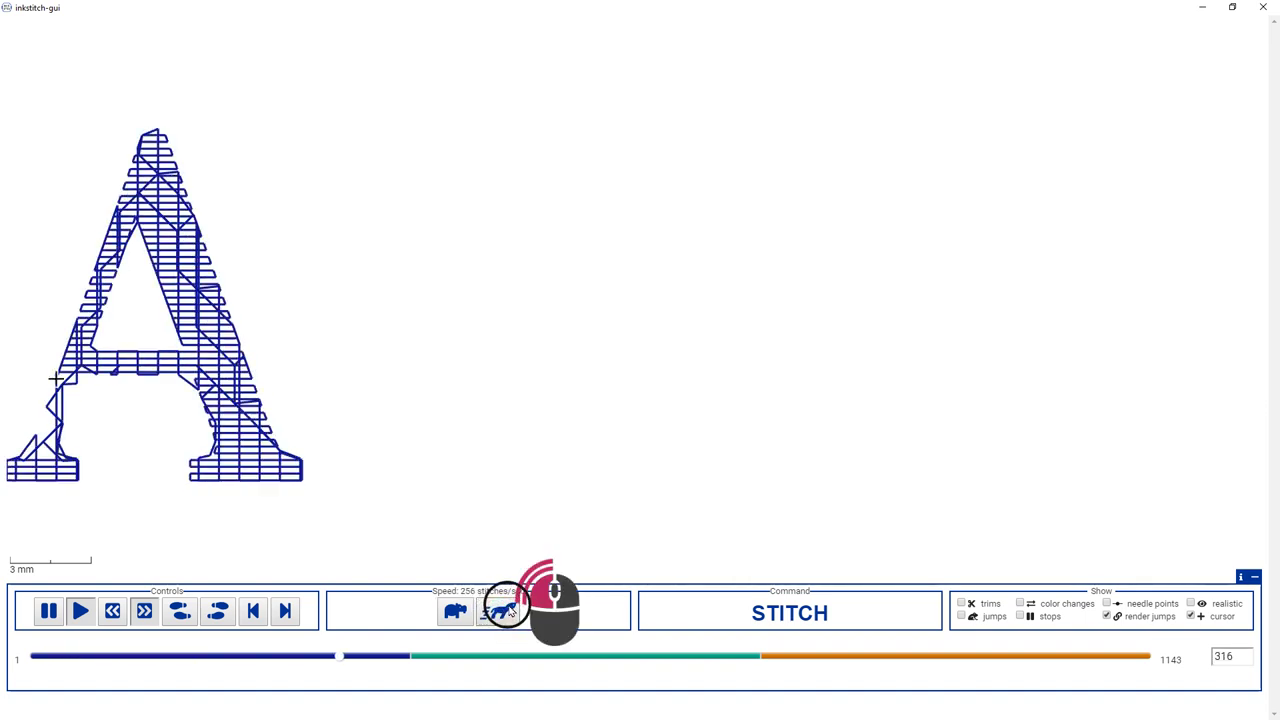
{"action": "left_click", "coordinate": [1194, 604]}
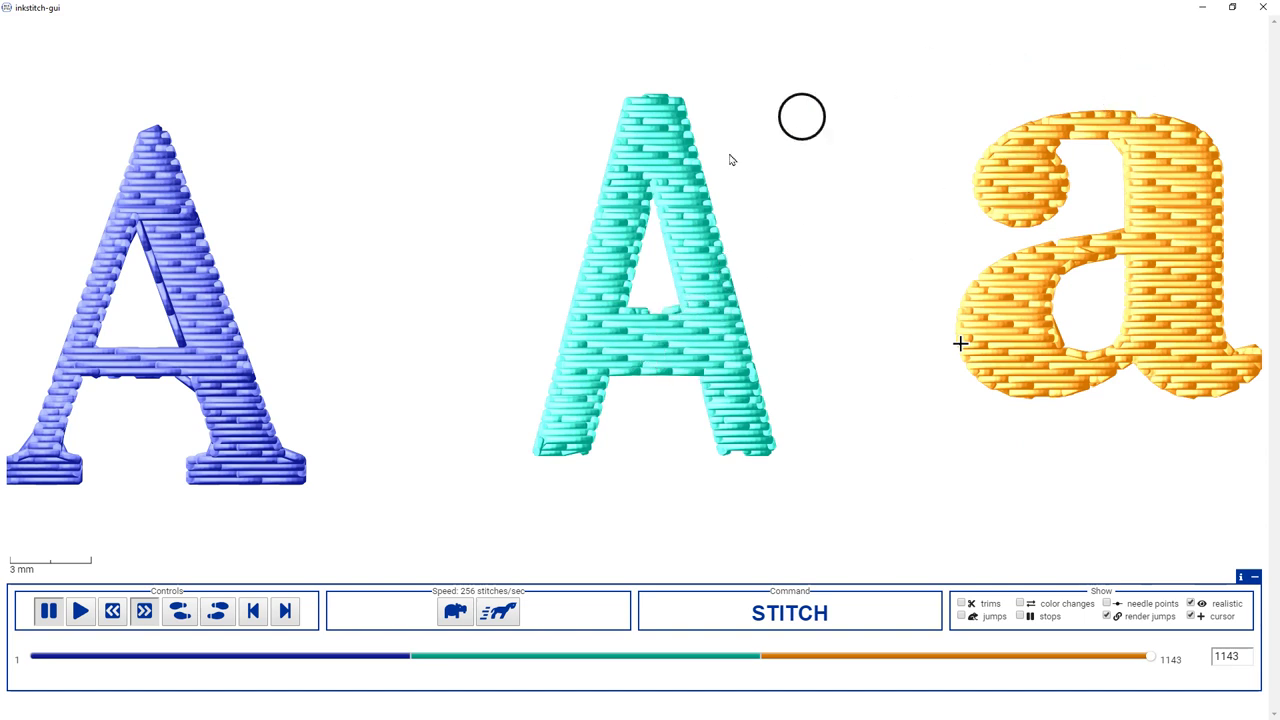
{"action": "left_click", "coordinate": [1263, 8]}
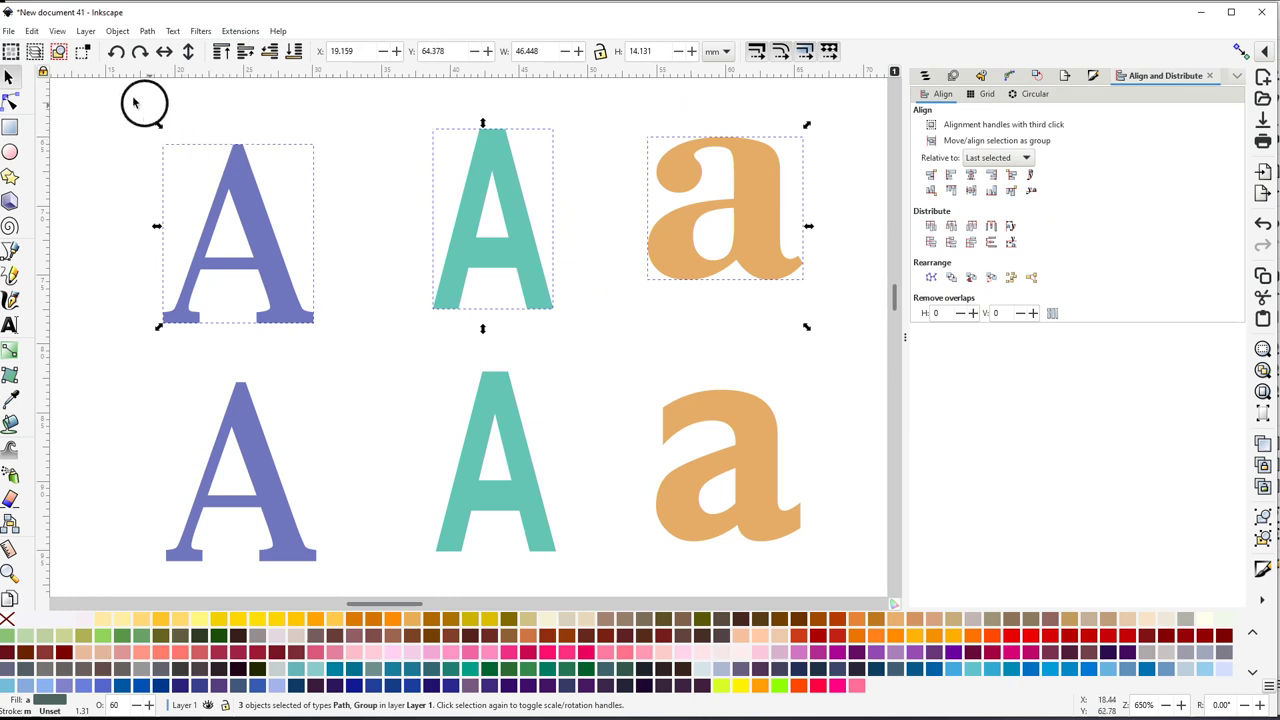
Set the three upper letters' maximum fill stitch length to 30 mm and row stagger to 1
{"action": "left_click_drag", "start_coordinate": [115, 92], "coordinate": [840, 358]}
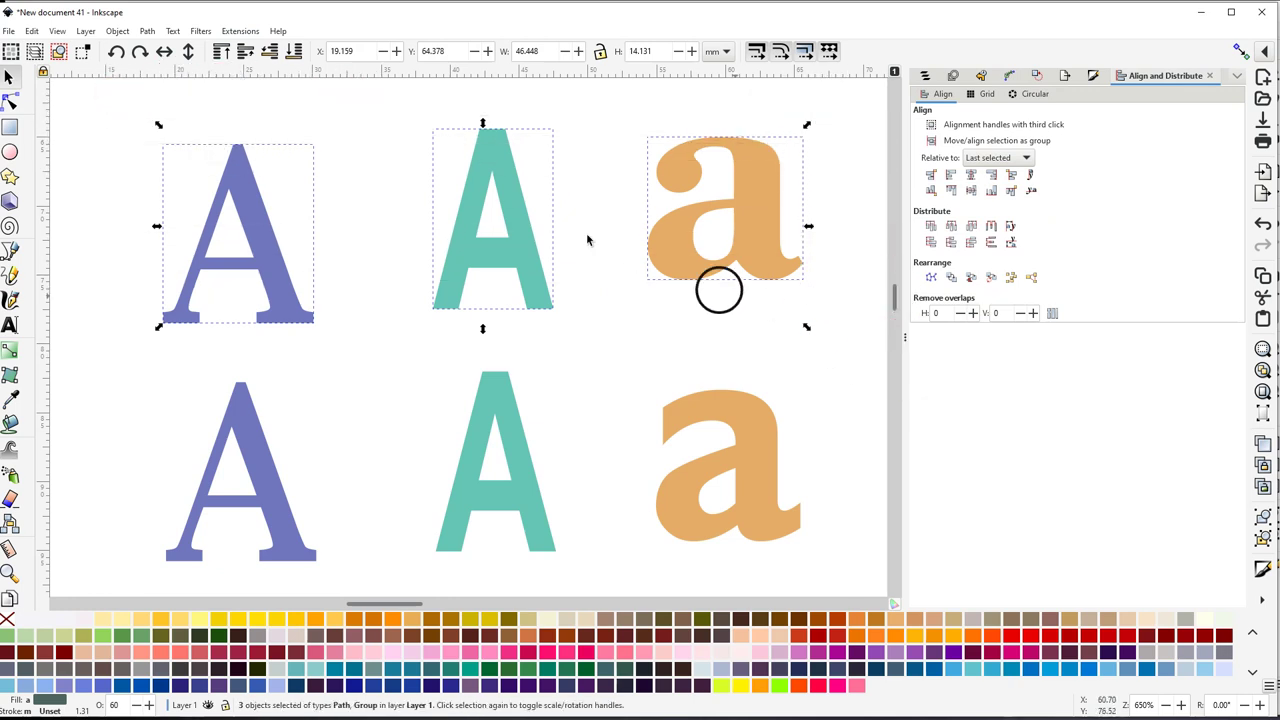
{"action": "left_click", "coordinate": [238, 31]}
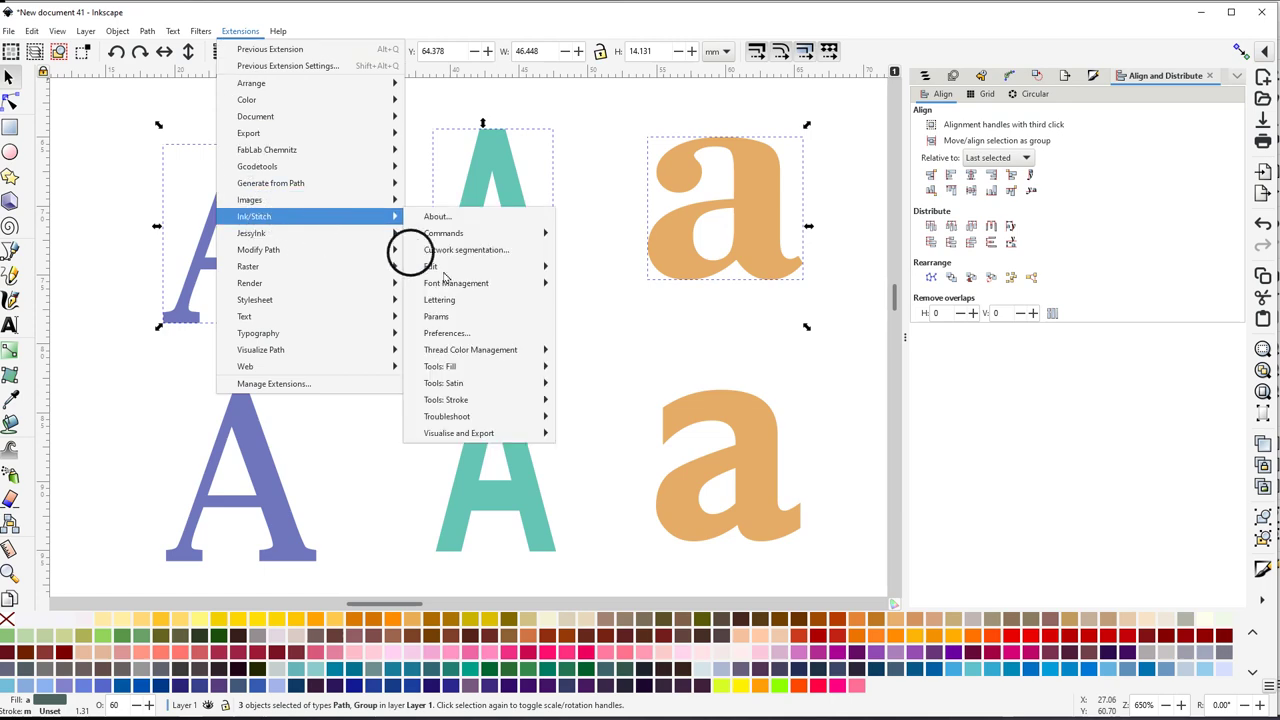
{"action": "left_click", "coordinate": [446, 318]}
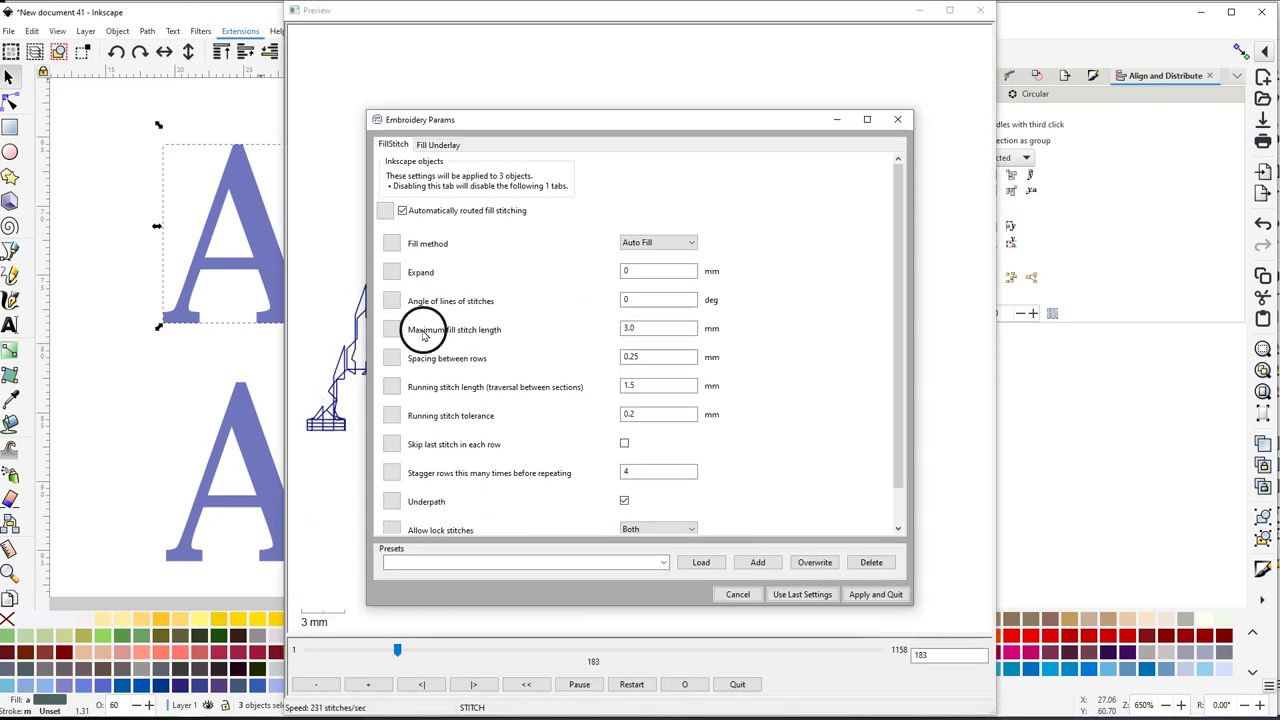
{"action": "double_click", "coordinate": [658, 328]}
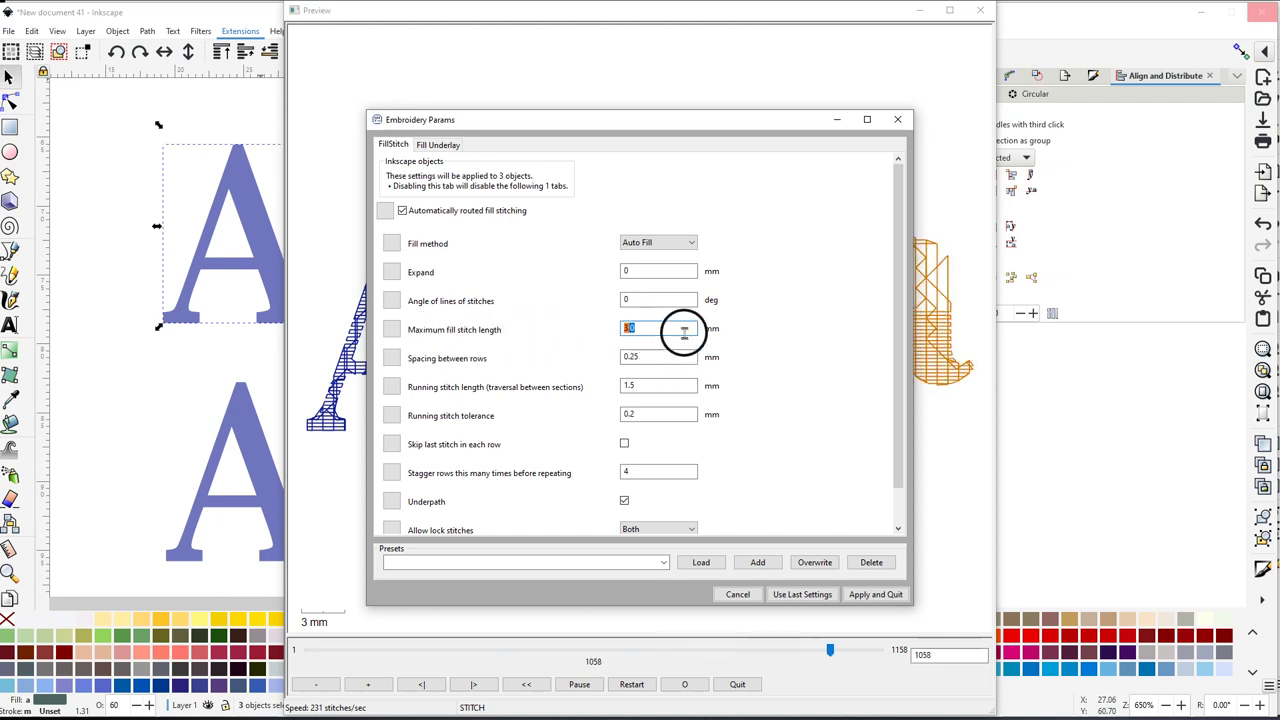
{"action": "type", "text": "2"}
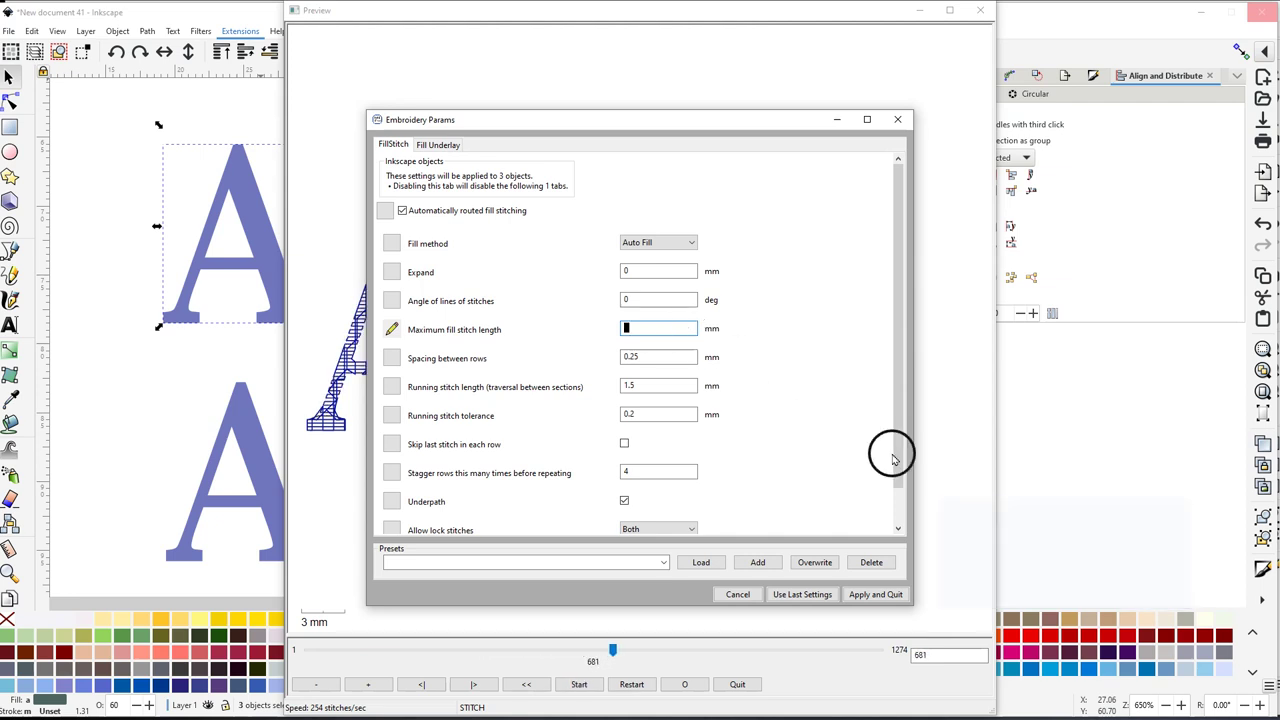
{"action": "key", "text": "BackSpace"}
{"action": "type", "text": "30"}
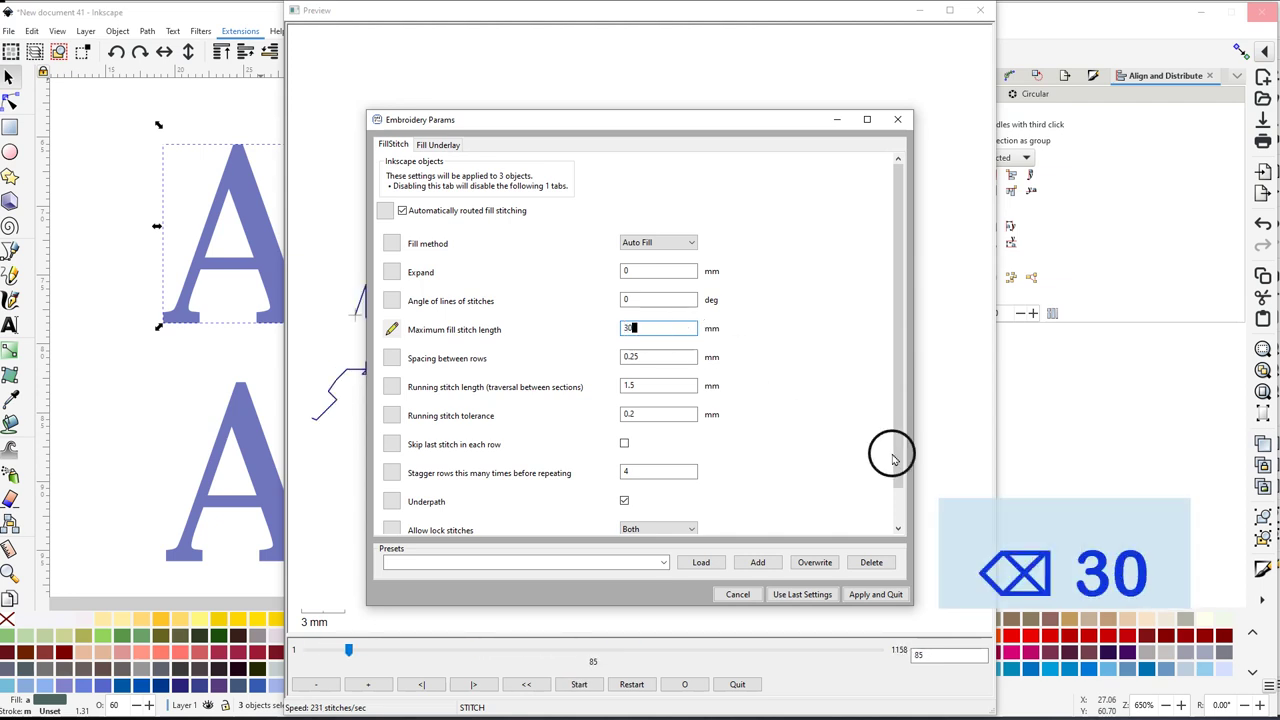
{"action": "key", "text": "Return"}
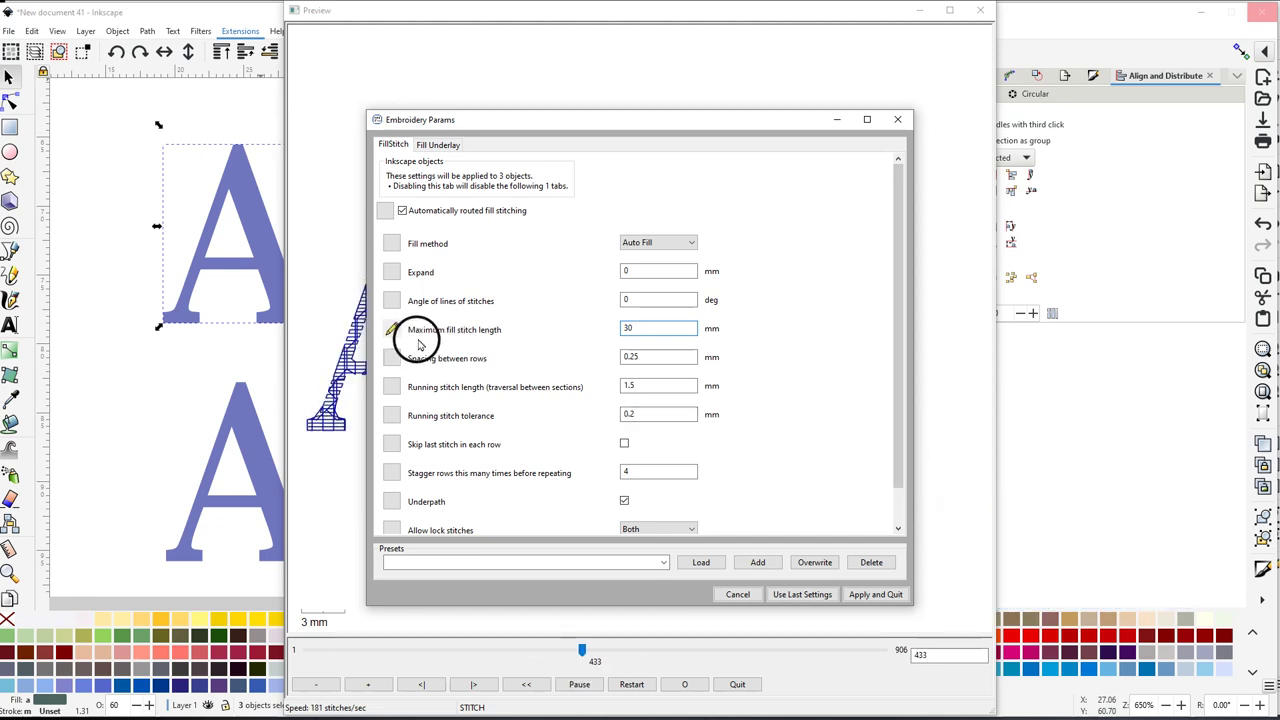
{"action": "left_click", "coordinate": [632, 469]}
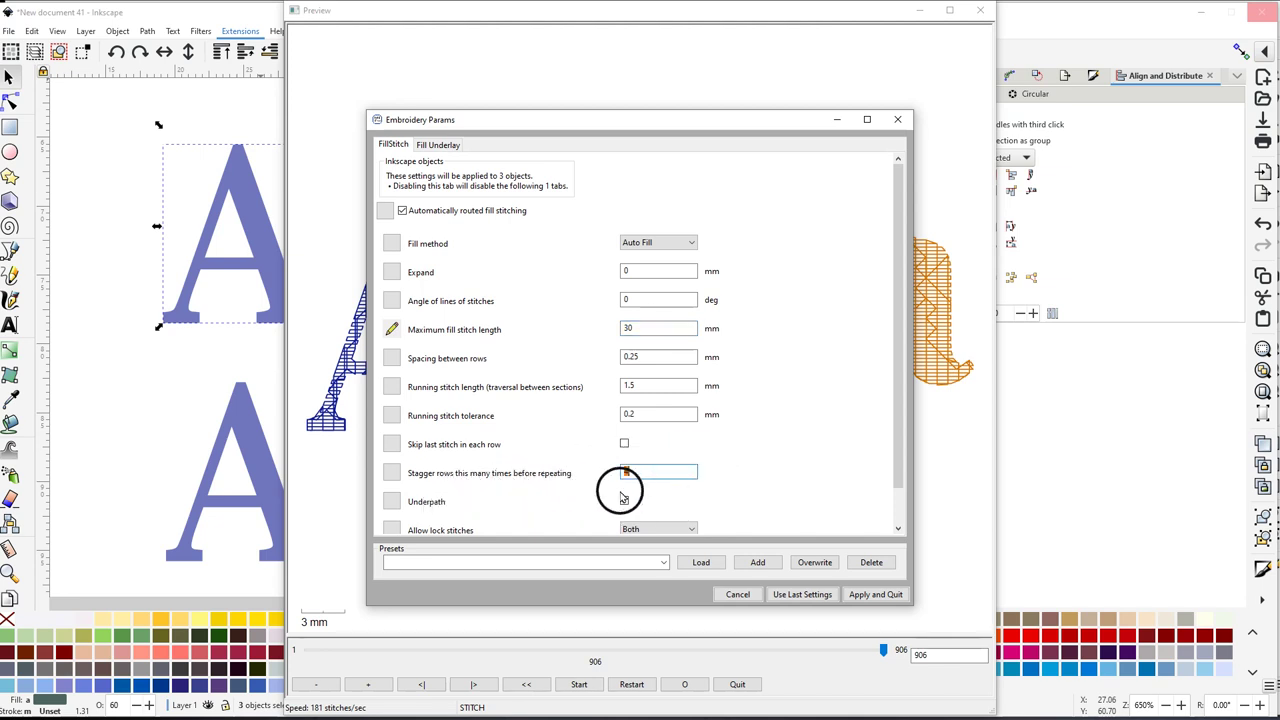
{"action": "type", "text": "1"}
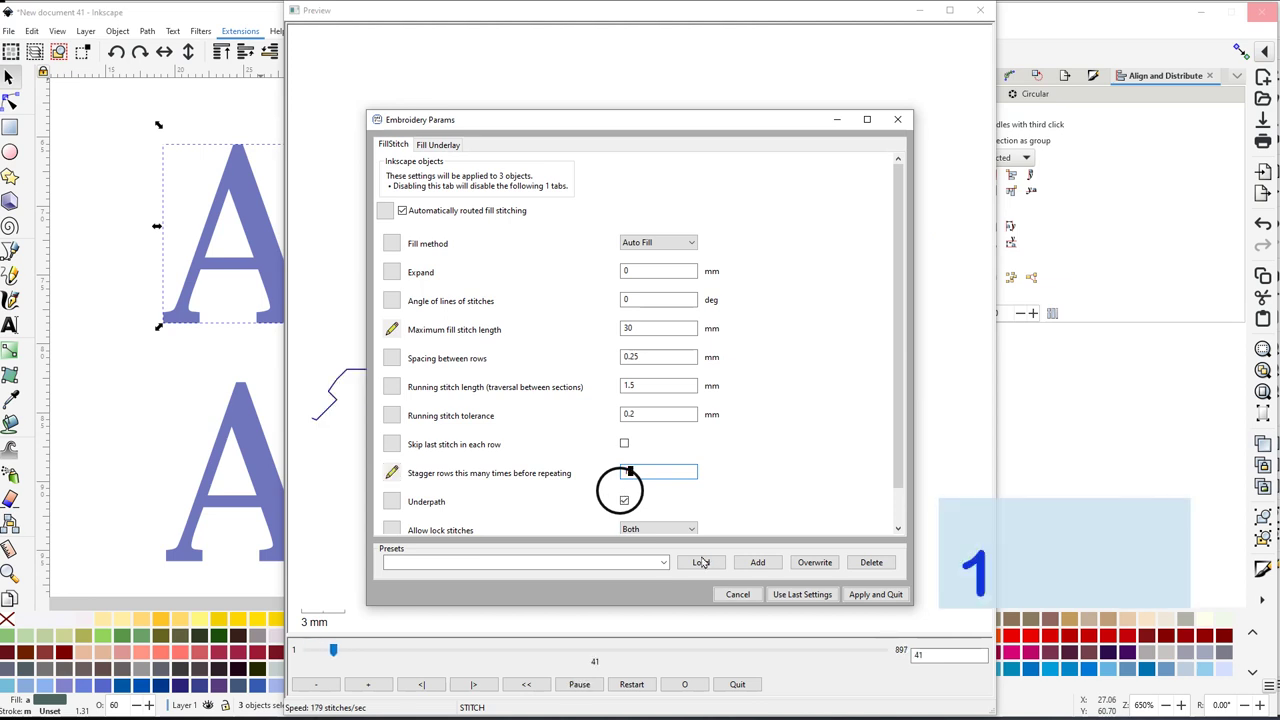
Set the fill underlay inset to 0.2 mm and apply the embroidery parameters to the upper letters
{"action": "left_click", "coordinate": [436, 146]}
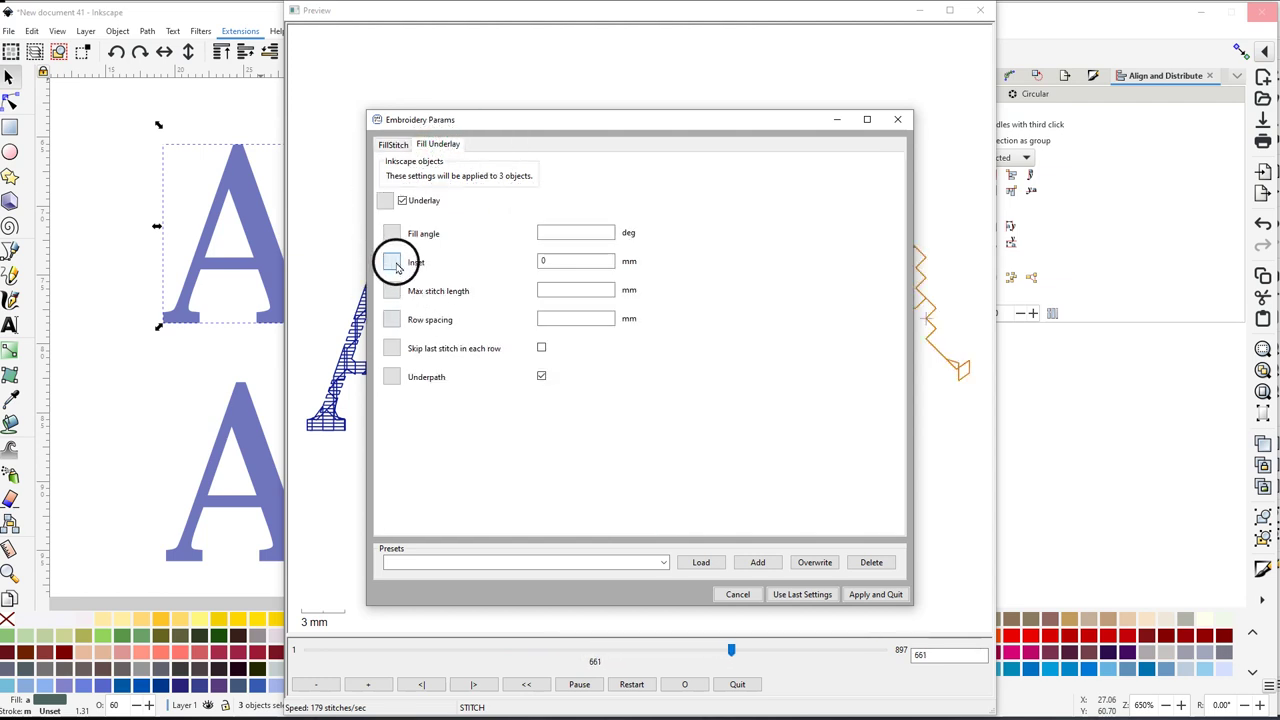
{"action": "double_click", "coordinate": [553, 259]}
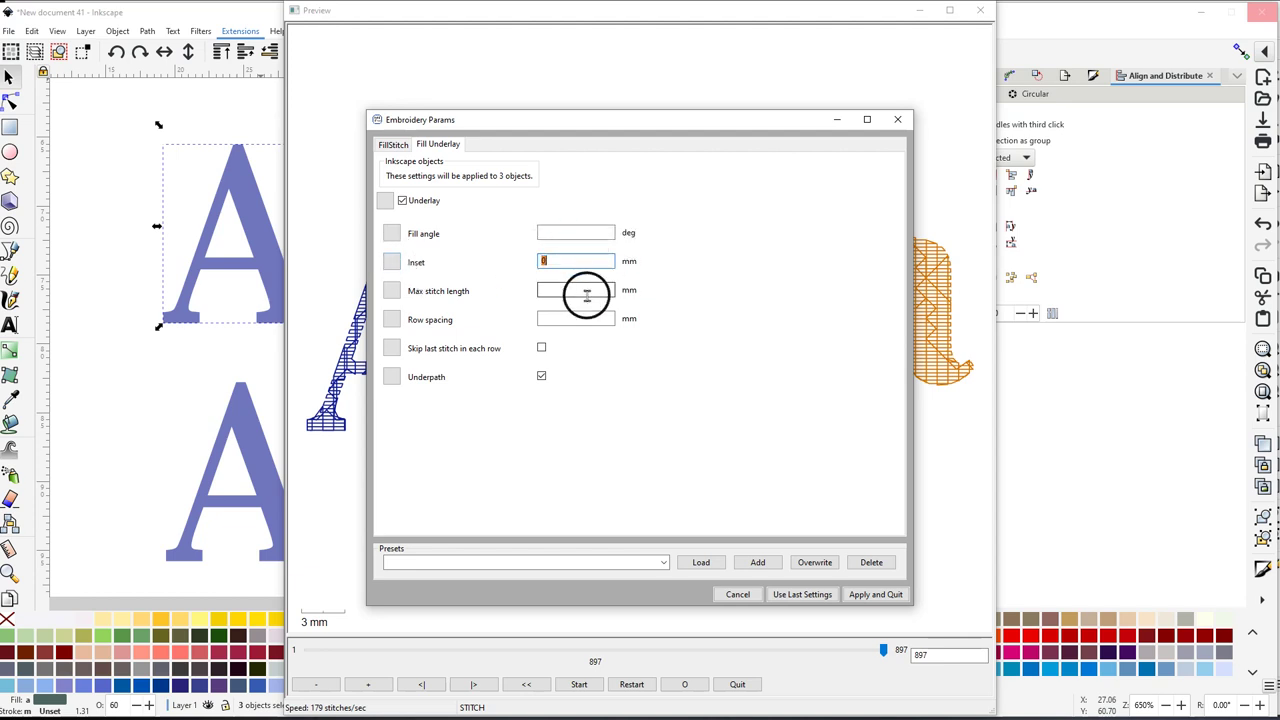
{"action": "type", "text": "0."}
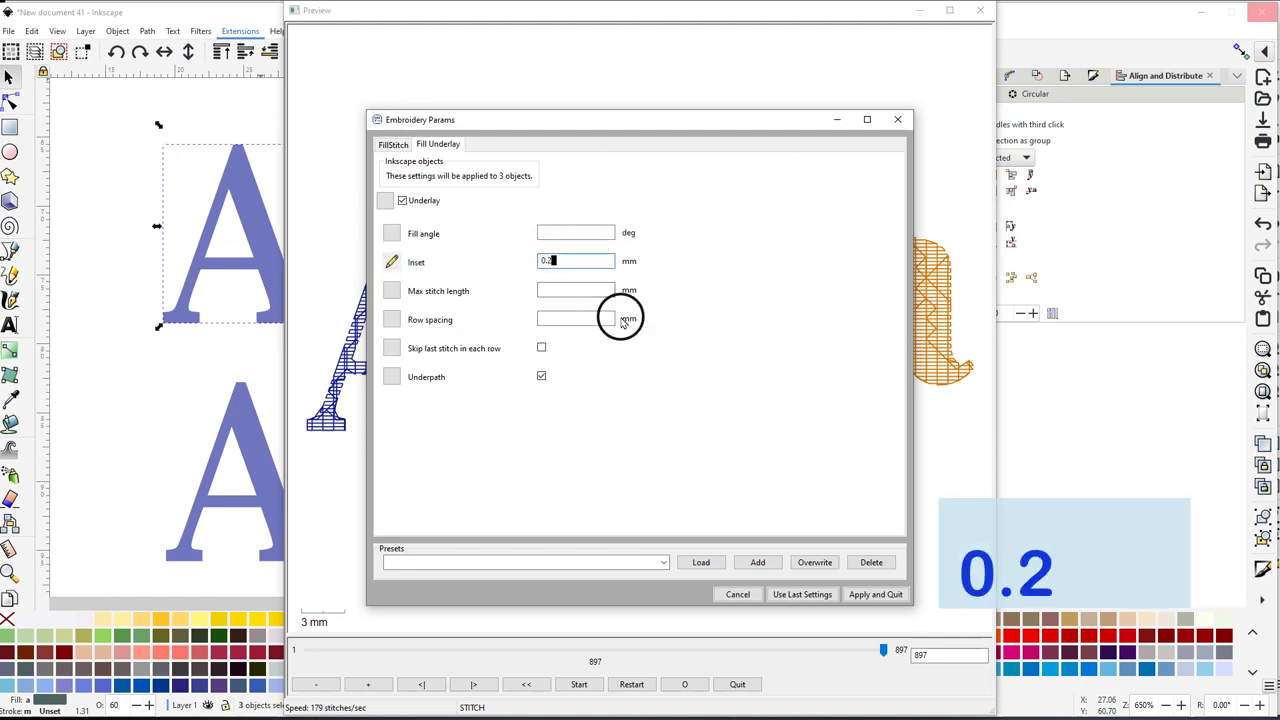
{"action": "type", "text": "2"}
{"action": "key", "text": "Return"}
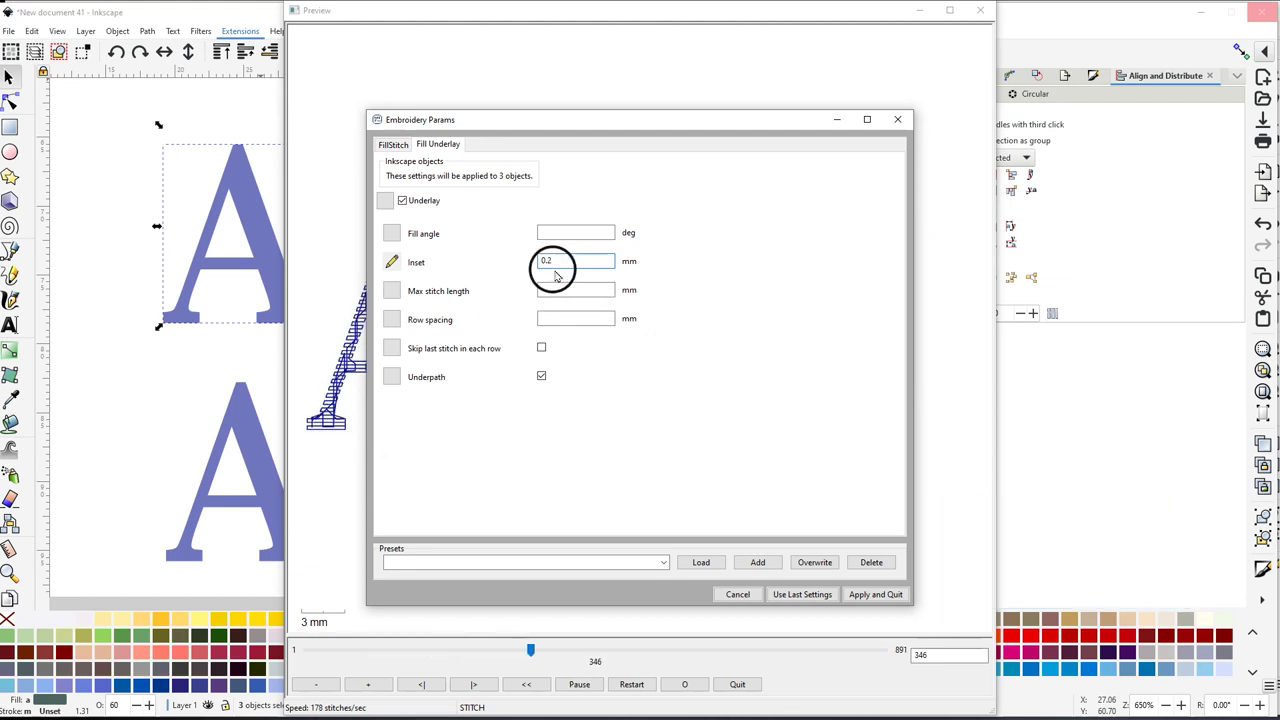
{"action": "left_click", "coordinate": [871, 593]}
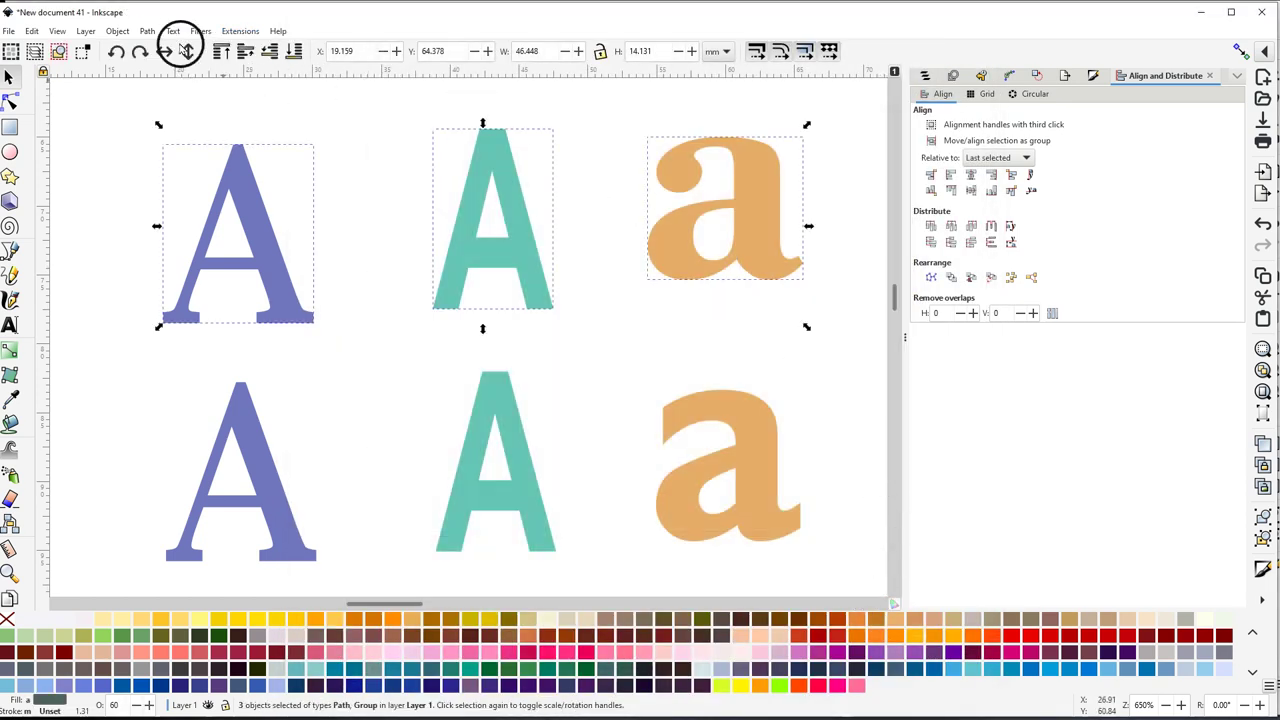
Run the stitch simulator again at 256 stitches/sec and examine the upper letters' revised fill in realistic view
{"action": "left_click", "coordinate": [200, 31]}
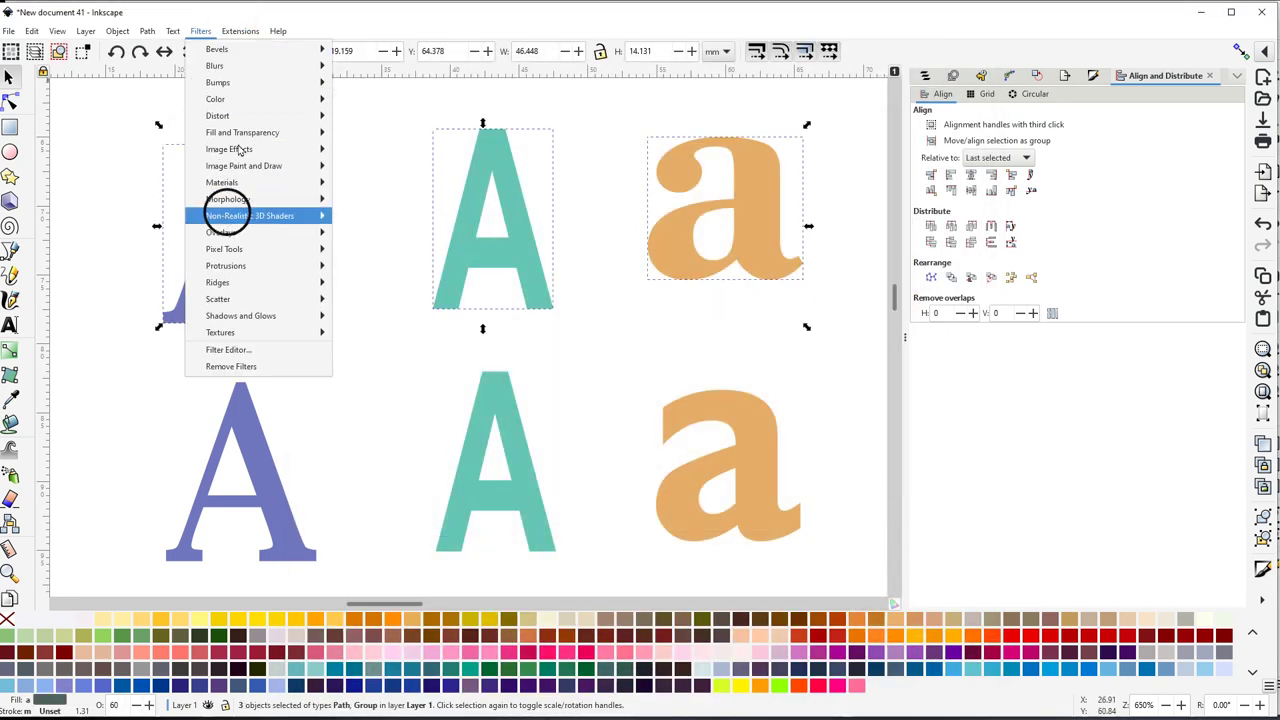
{"action": "mouse_move", "coordinate": [238, 31]}
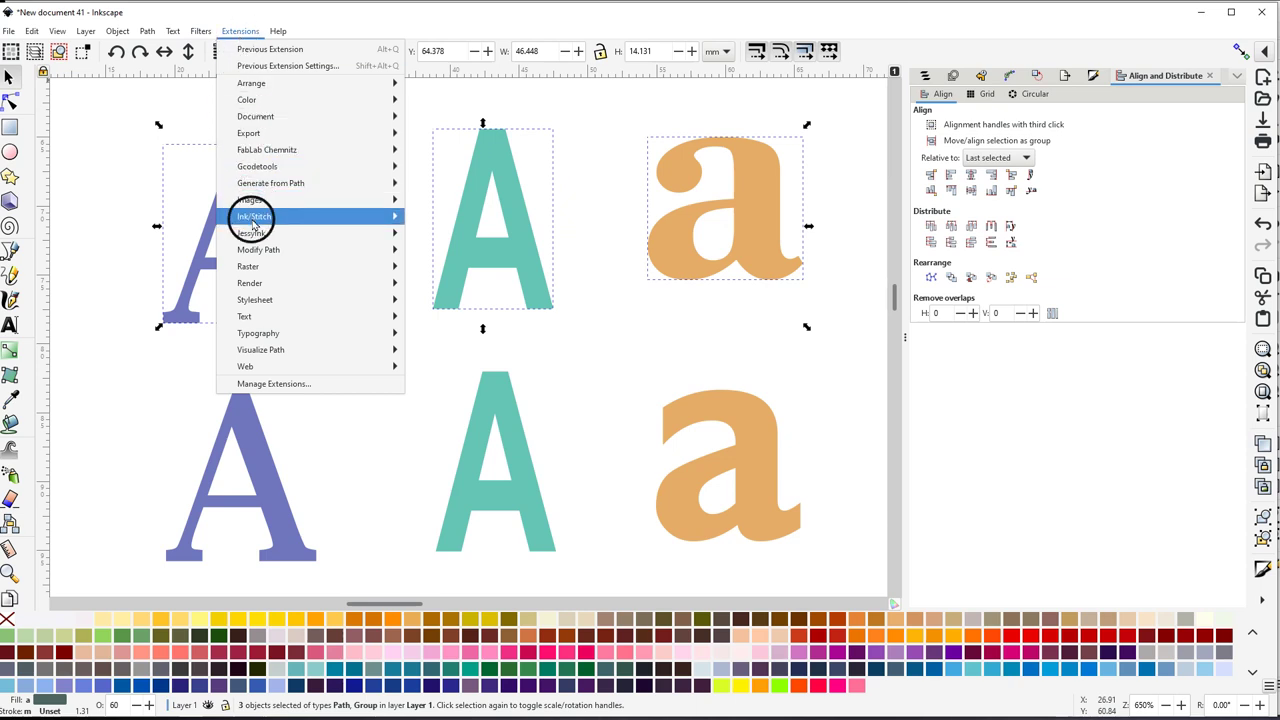
{"action": "mouse_move", "coordinate": [254, 216]}
{"action": "mouse_move", "coordinate": [463, 430]}
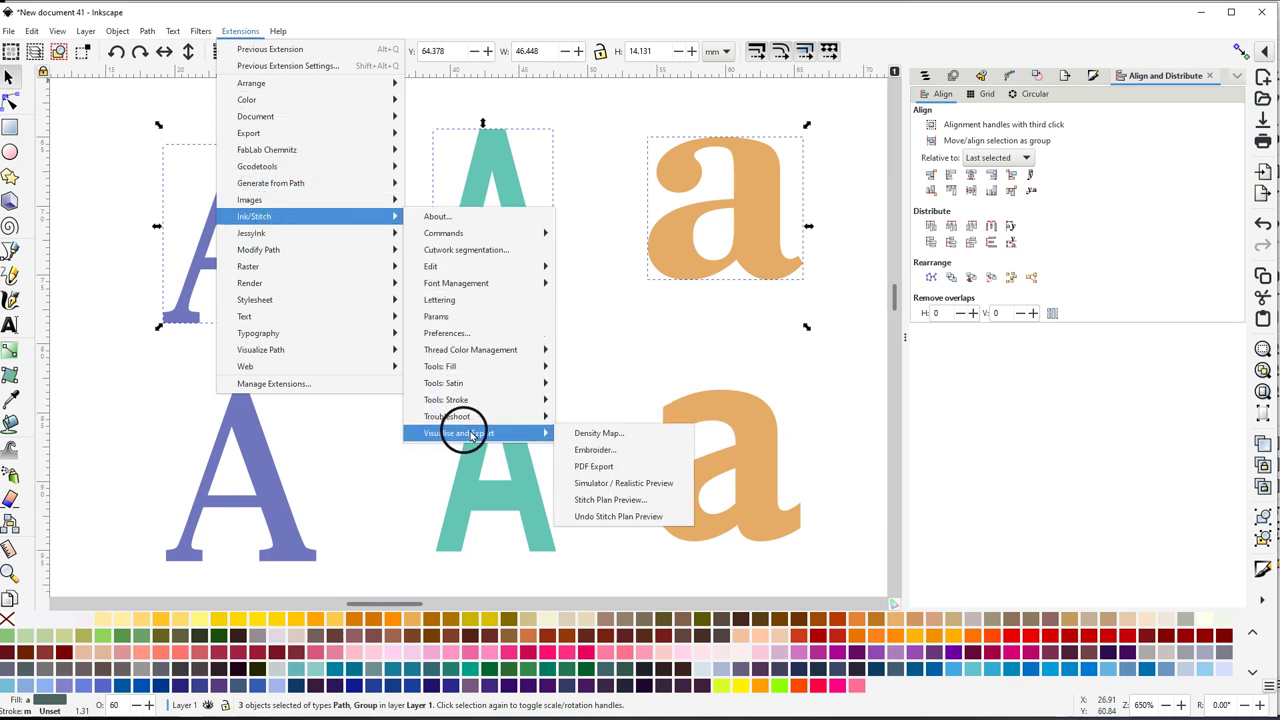
{"action": "left_click", "coordinate": [591, 482]}
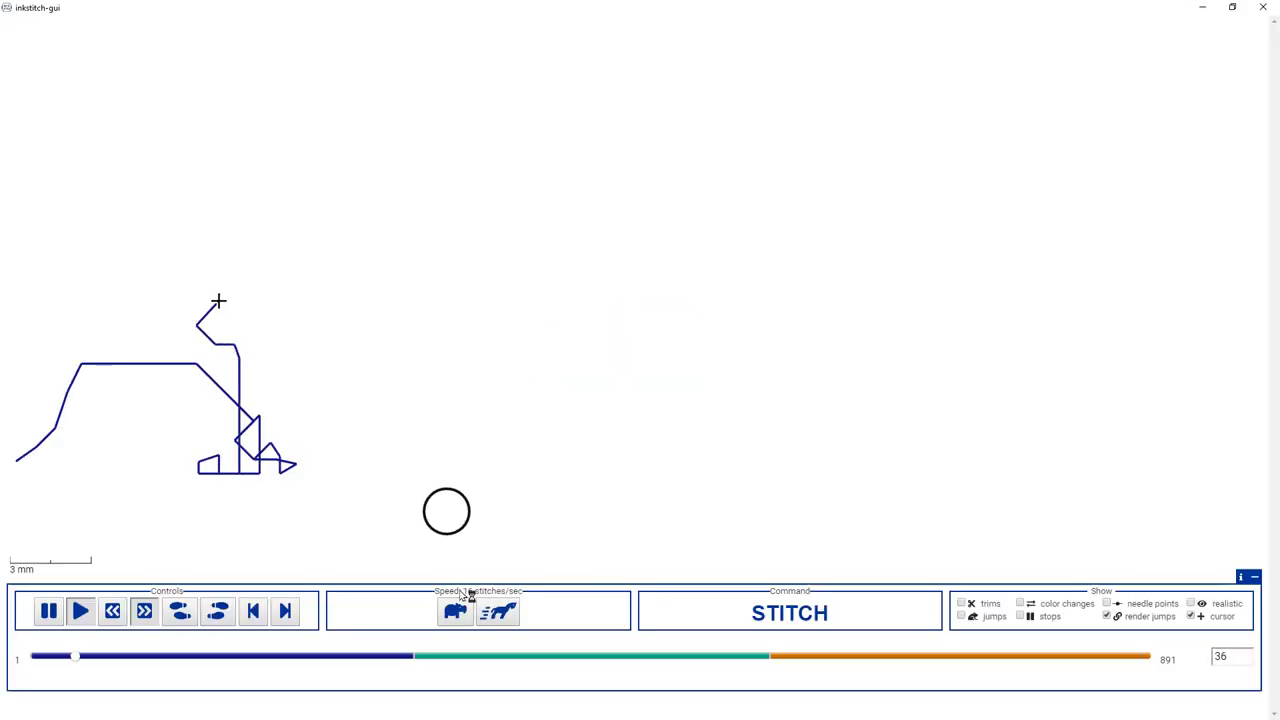
{"action": "left_click", "coordinate": [502, 611]}
{"action": "left_click", "coordinate": [502, 611]}
{"action": "left_click", "coordinate": [502, 611]}
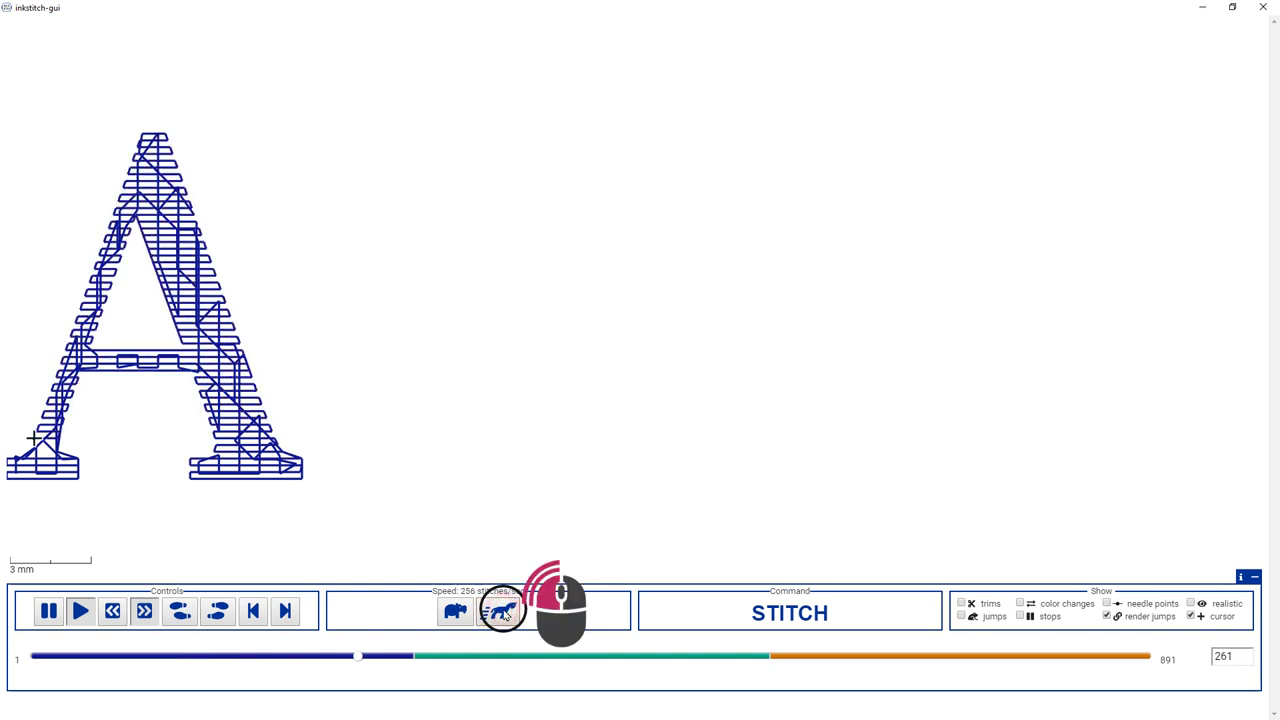
{"action": "left_click", "coordinate": [502, 611]}
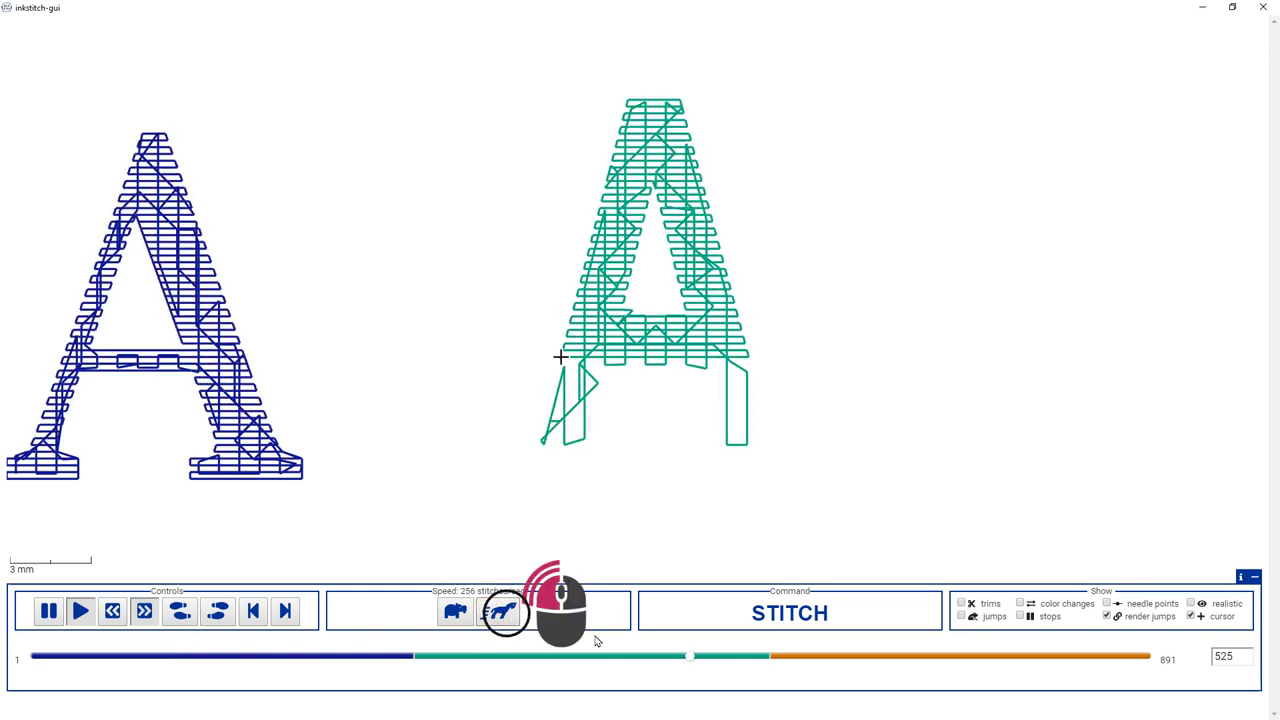
{"action": "left_click", "coordinate": [1190, 603]}
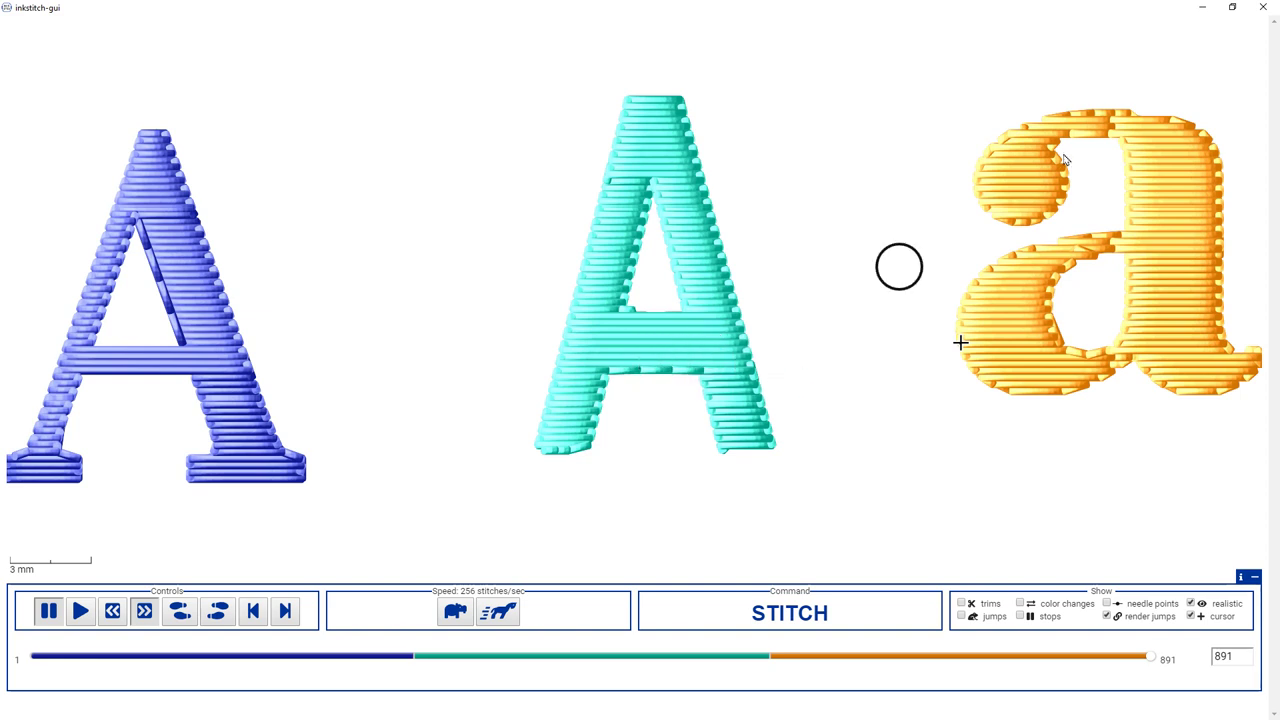
{"action": "left_click", "coordinate": [1266, 9]}
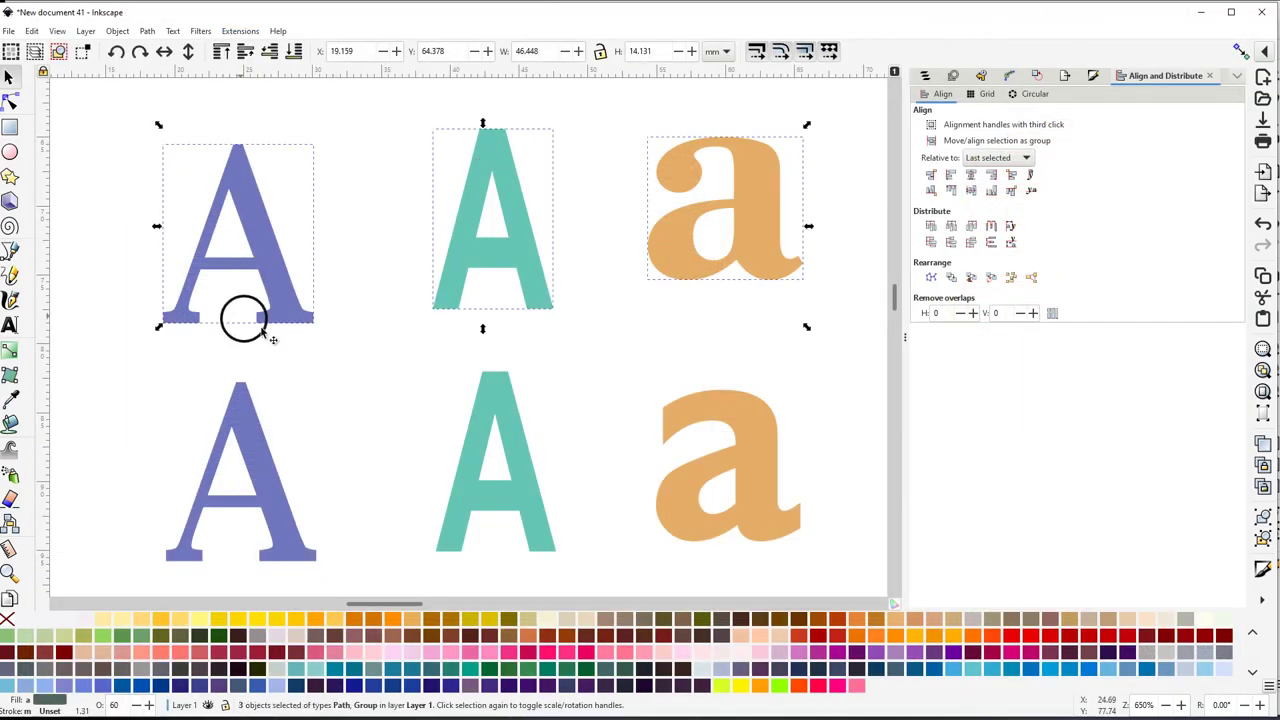
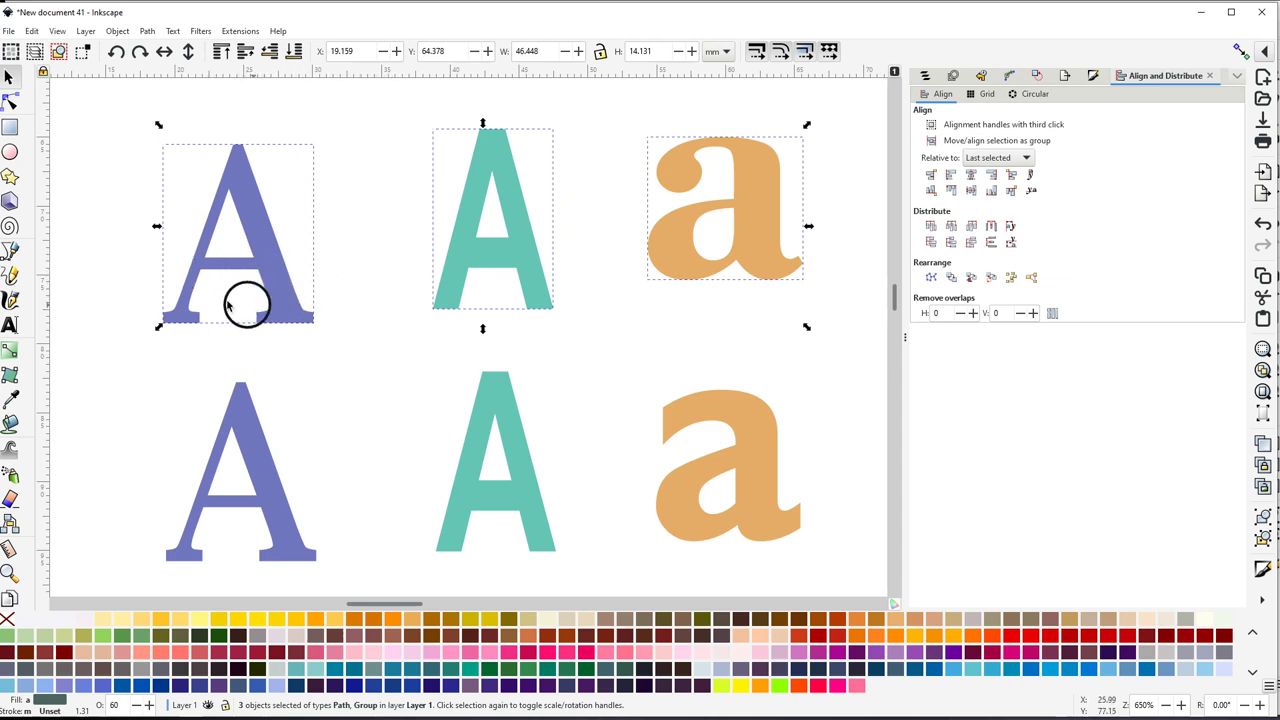
Draw straight freehand lines along the centre of the upper green A's crossbar, about 2.8 mm long, and both legs, about 13 mm tall
{"action": "scroll", "coordinate": [214, 289], "scroll_direction": "up", "scroll_amount": 1}
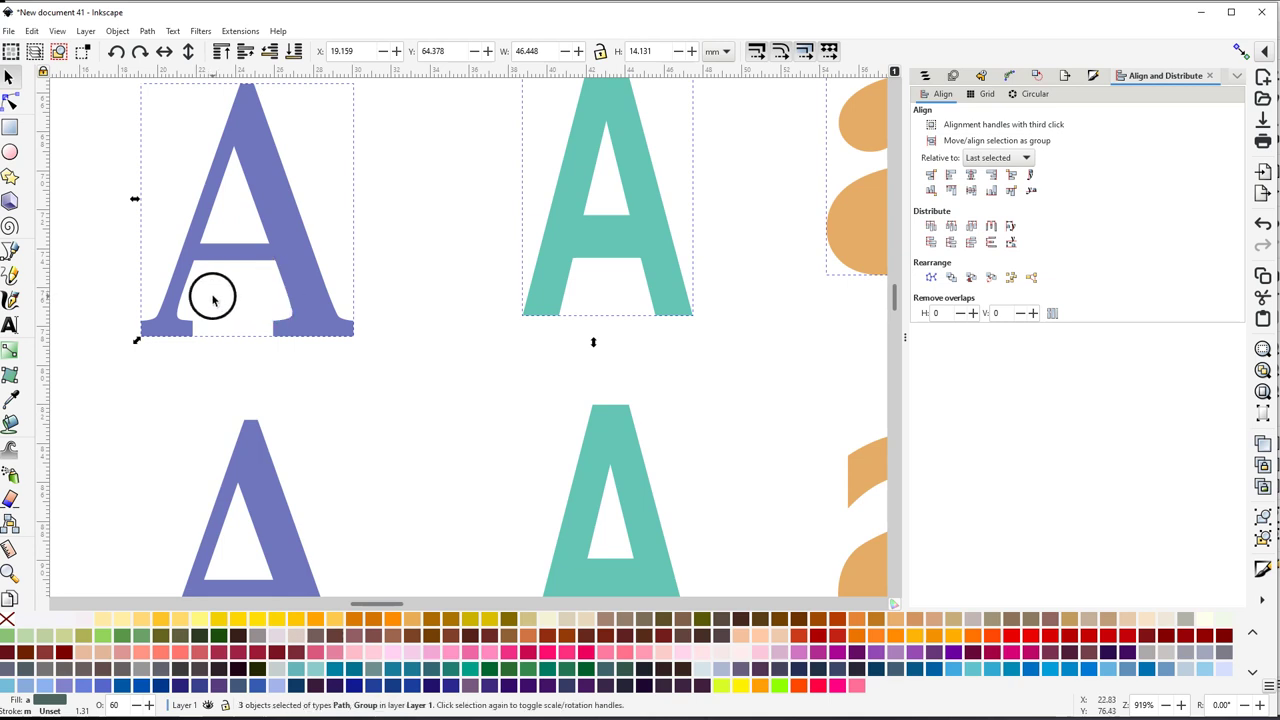
{"action": "scroll", "coordinate": [266, 289], "scroll_direction": "up", "scroll_amount": 1}
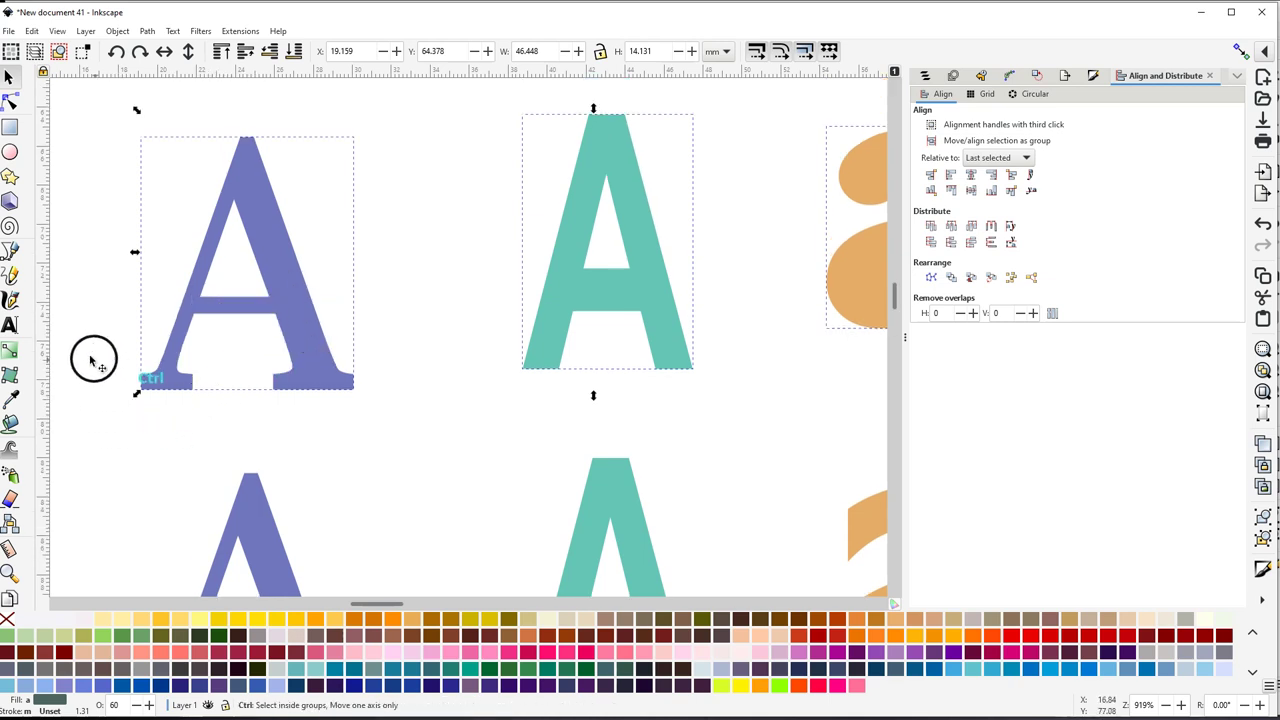
{"action": "scroll", "coordinate": [90, 352], "scroll_direction": "up", "scroll_amount": 1}
{"action": "scroll", "coordinate": [180, 300], "scroll_direction": "up", "scroll_amount": 2}
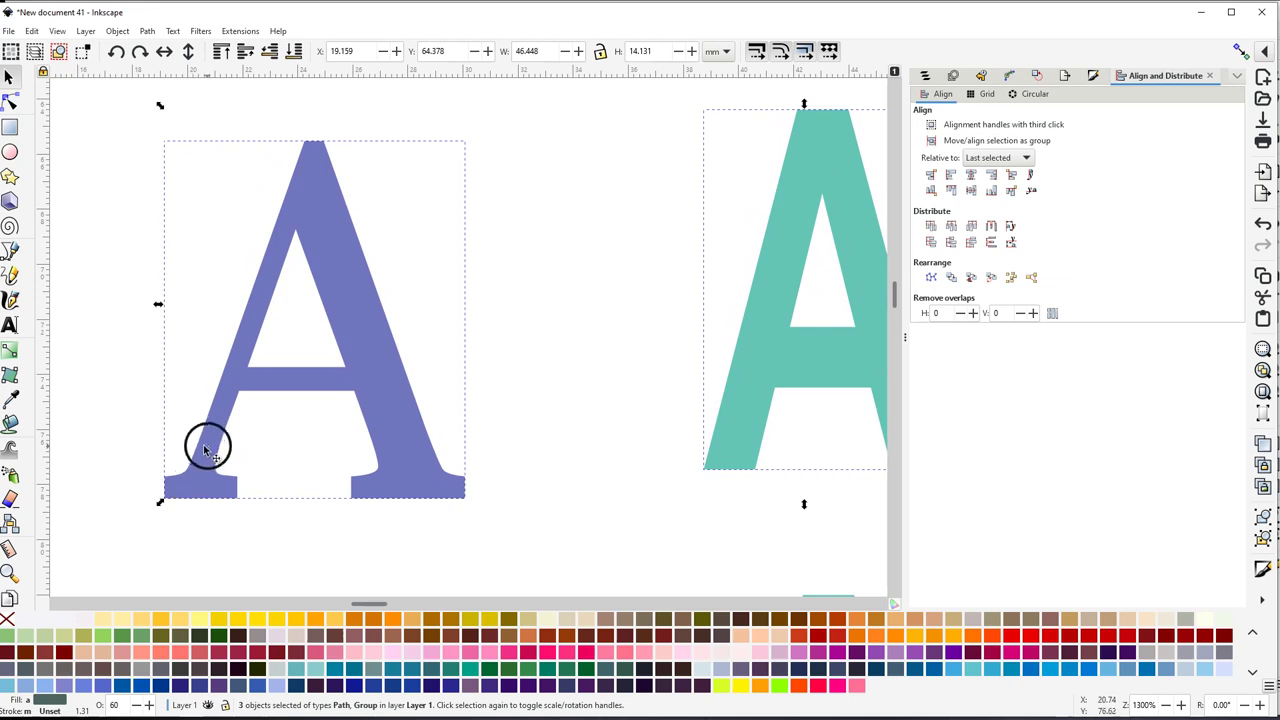
{"action": "scroll", "coordinate": [312, 397], "scroll_direction": "right", "scroll_amount": 2}
{"action": "scroll", "coordinate": [312, 397], "scroll_direction": "right", "scroll_amount": 3}
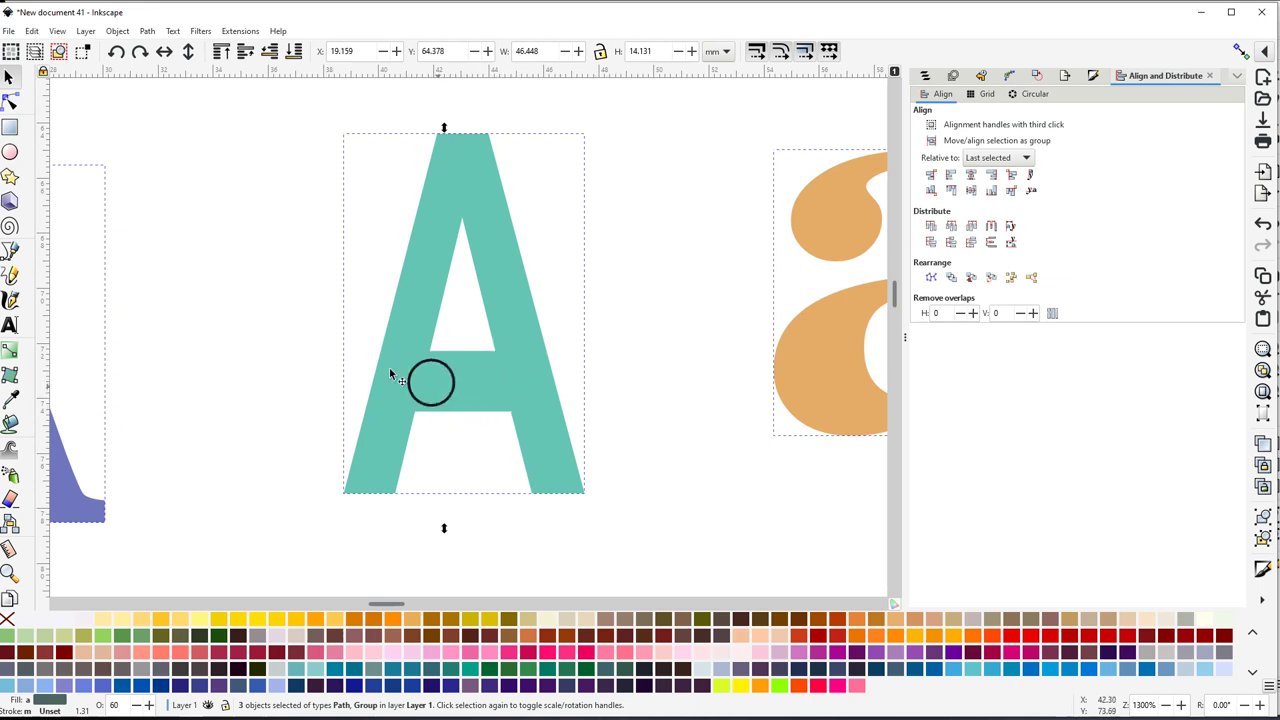
{"action": "left_click", "coordinate": [12, 277]}
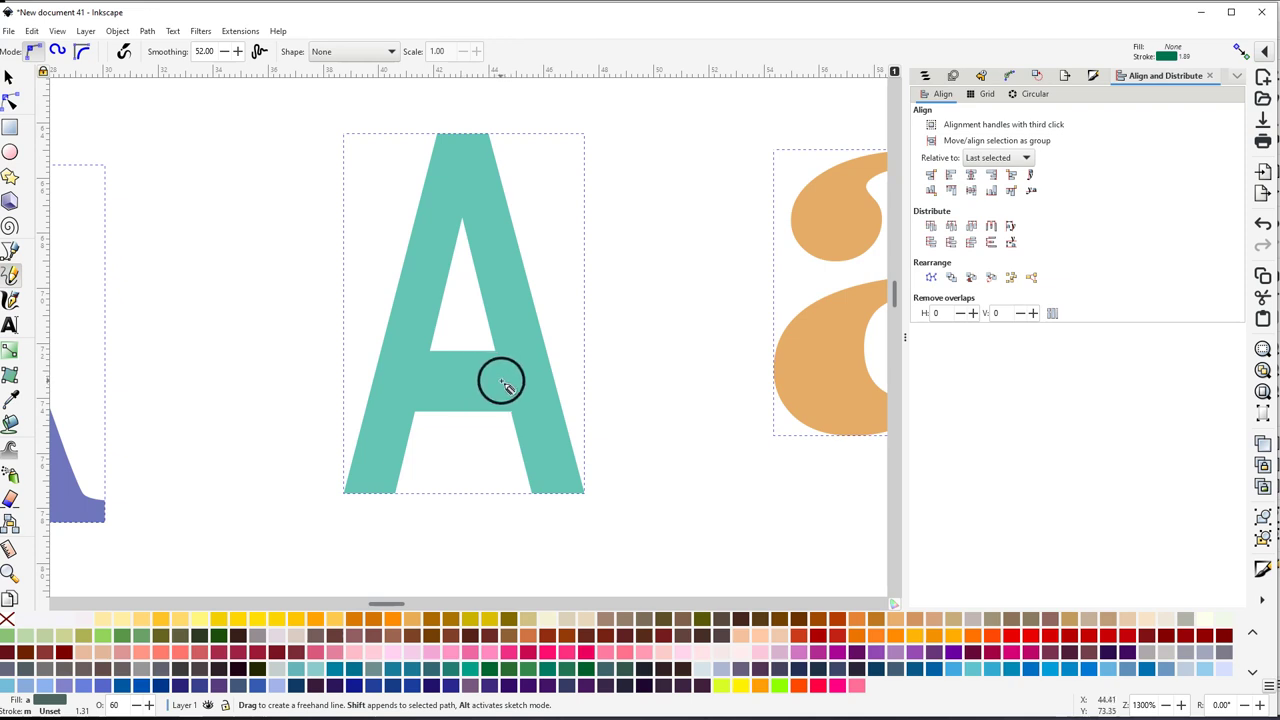
{"action": "left_click_drag", "start_coordinate": [500, 380], "coordinate": [426, 382]}
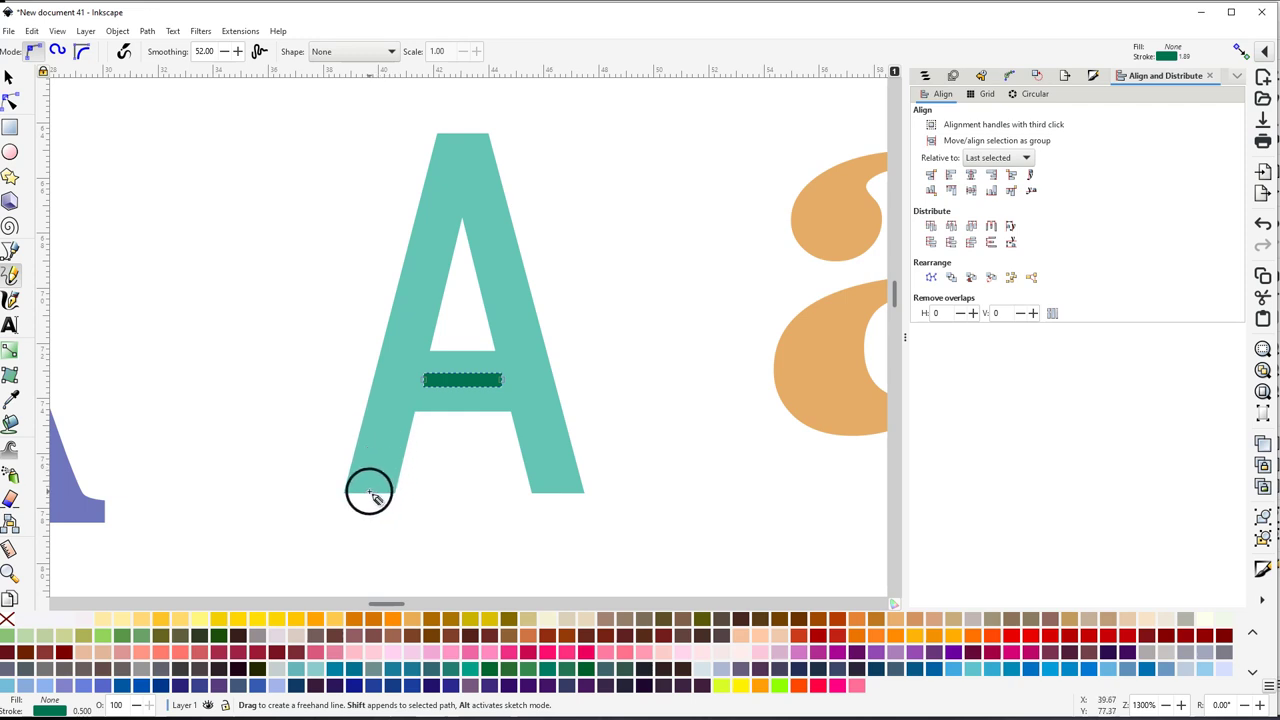
{"action": "mouse_move", "coordinate": [369, 491]}
{"action": "left_mouse_down"}
{"action": "mouse_move", "coordinate": [427, 377]}
{"action": "mouse_move", "coordinate": [455, 264]}
{"action": "mouse_move", "coordinate": [449, 144]}
{"action": "mouse_move", "coordinate": [468, 133]}
{"action": "mouse_move", "coordinate": [560, 492]}
{"action": "left_mouse_up"}
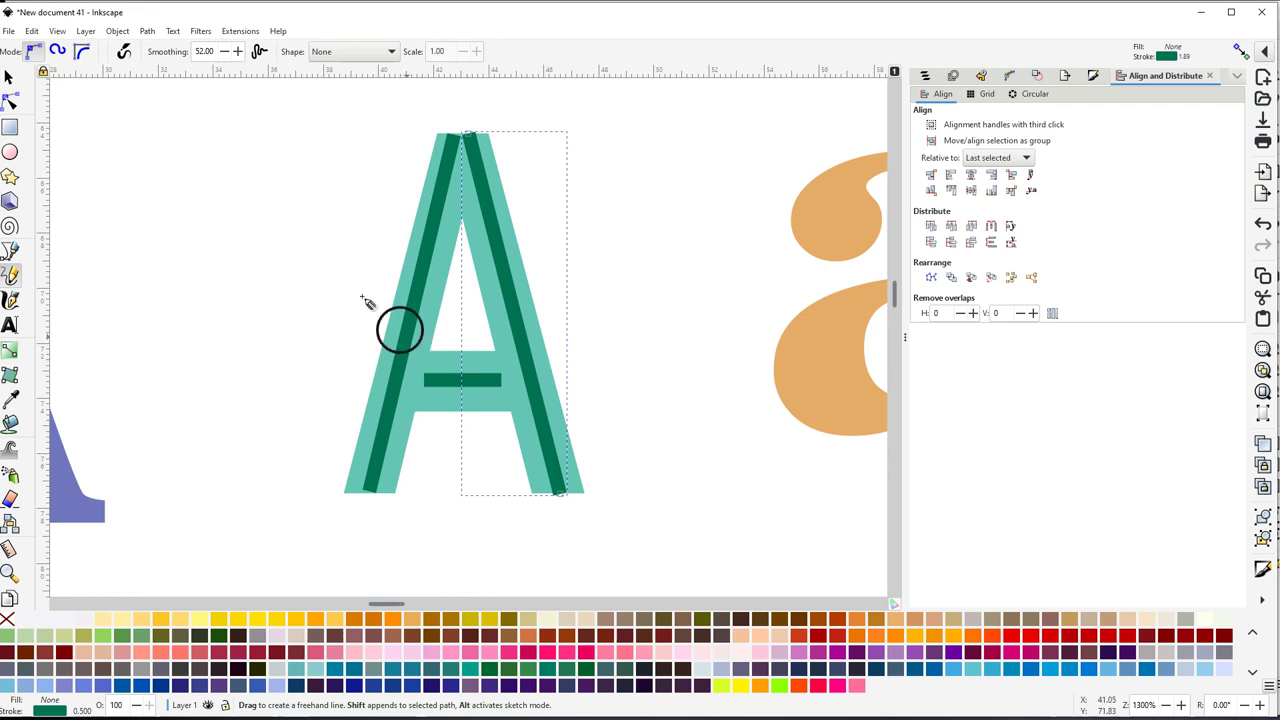
Set the stroke width of the line on the green A's crossbar to 2 mm
{"action": "left_click", "coordinate": [9, 78]}
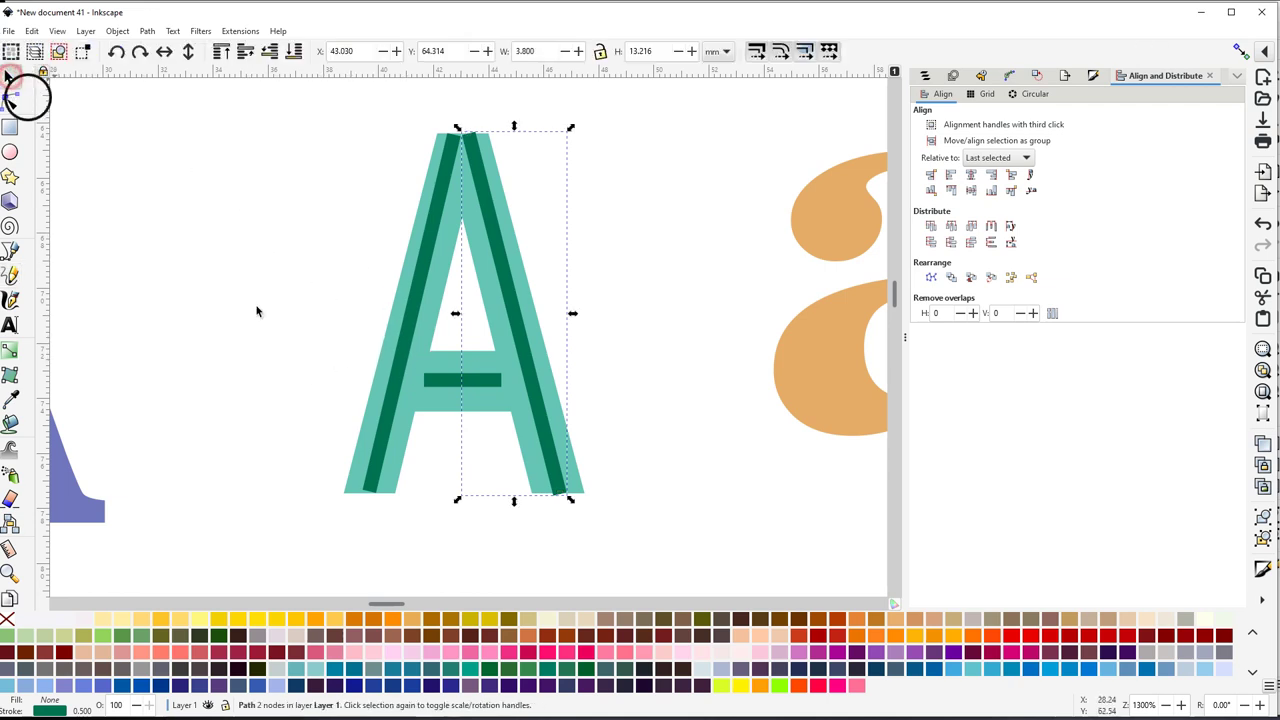
{"action": "left_click", "coordinate": [447, 385]}
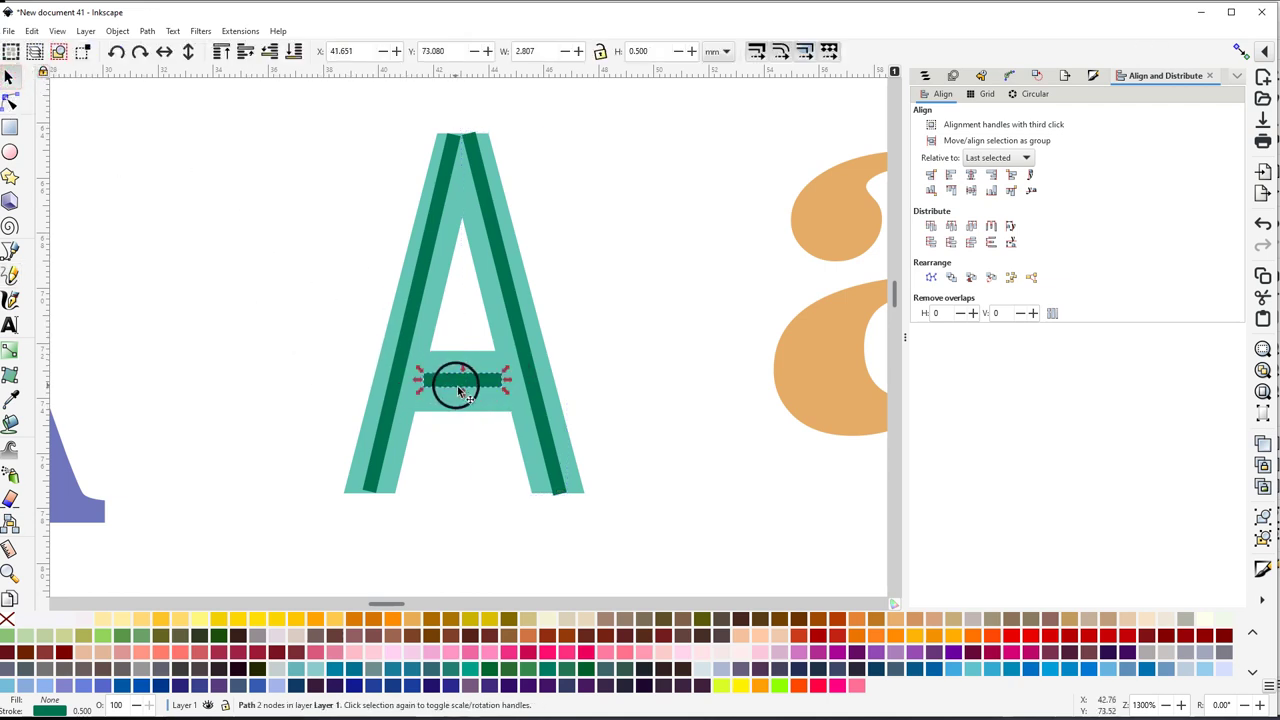
{"action": "left_click_drag", "start_coordinate": [82, 708], "coordinate": [86, 711]}
{"action": "right_click", "coordinate": [86, 711]}
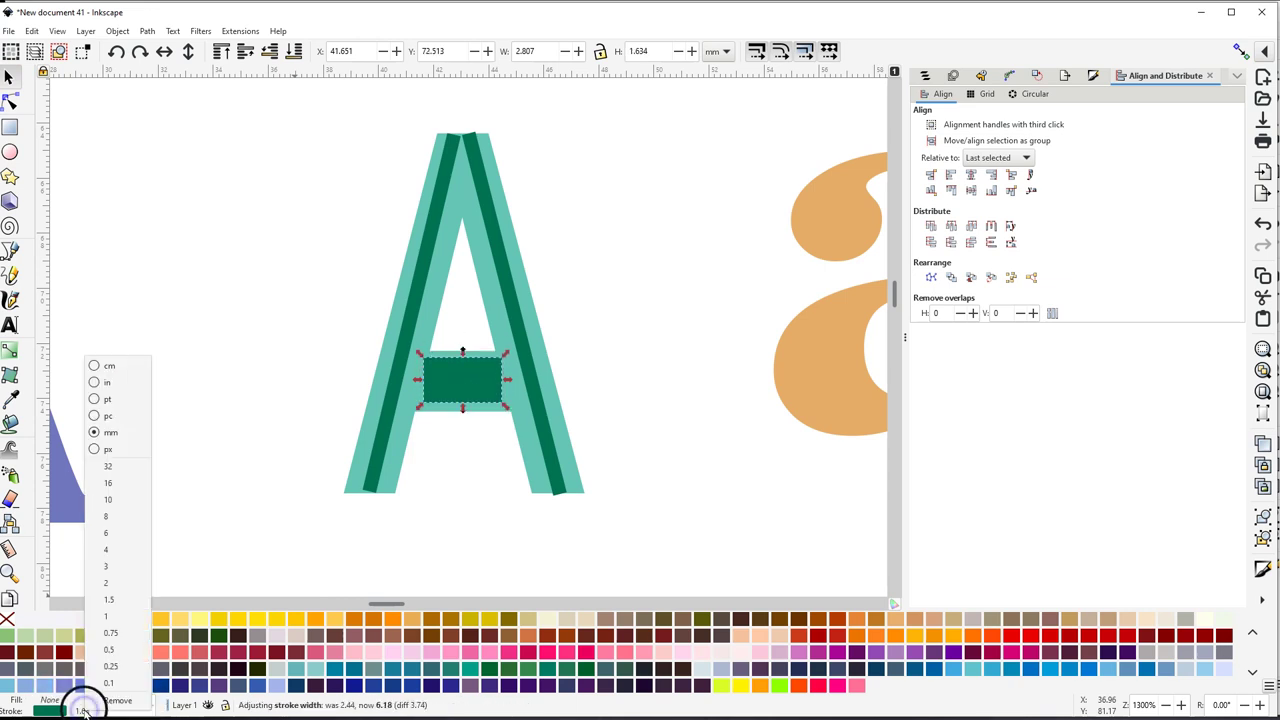
{"action": "left_click", "coordinate": [116, 585]}
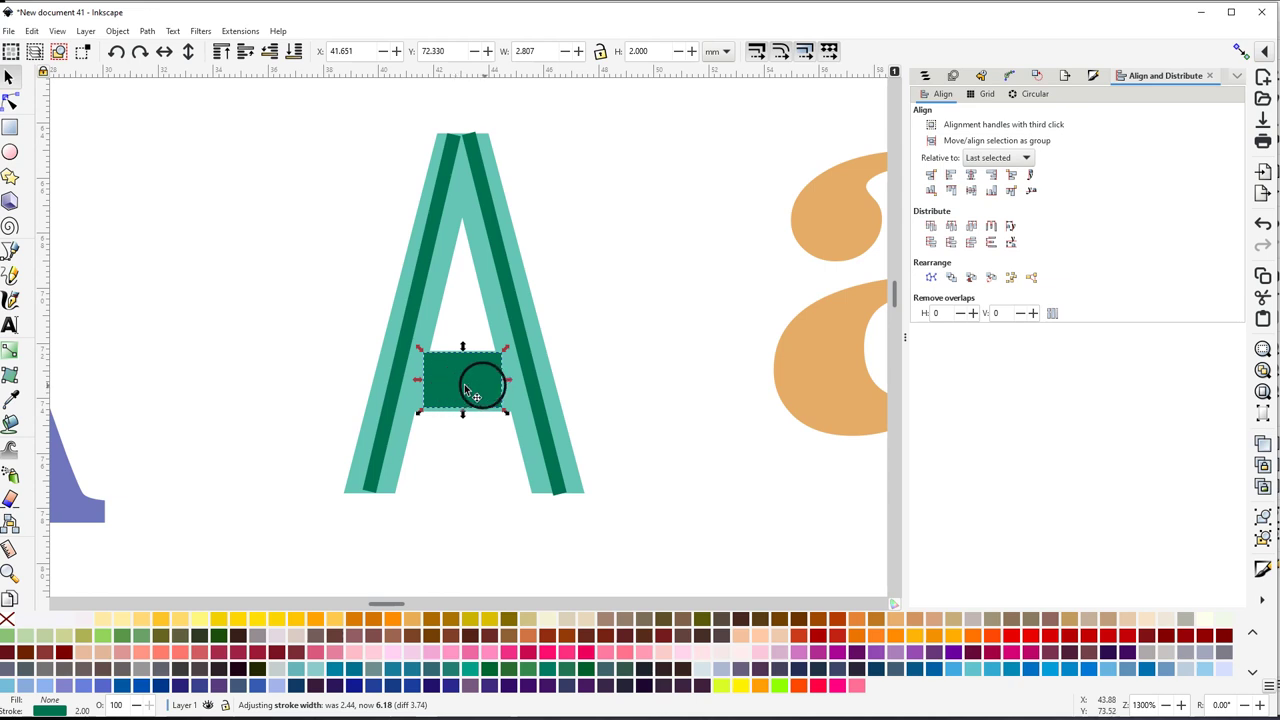
Set the stroke width of the lines on the green A's two legs to 2 mm each
{"action": "left_click", "coordinate": [393, 406]}
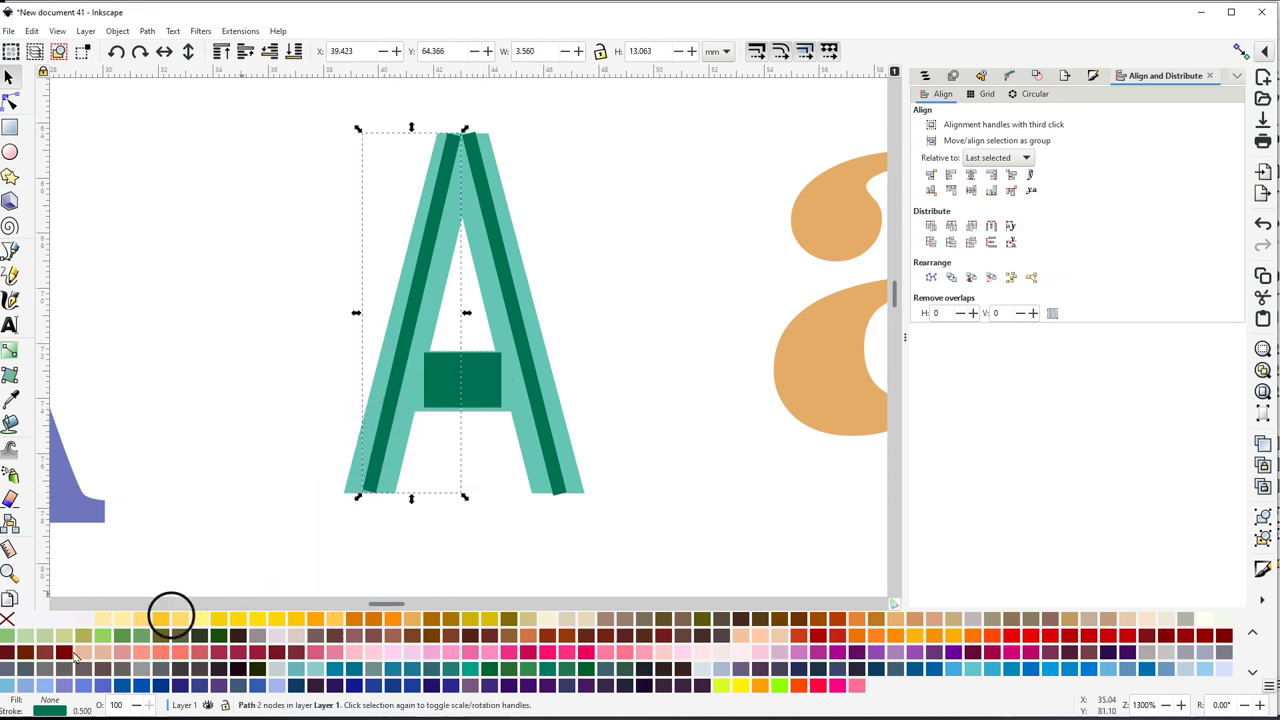
{"action": "right_click", "coordinate": [78, 708]}
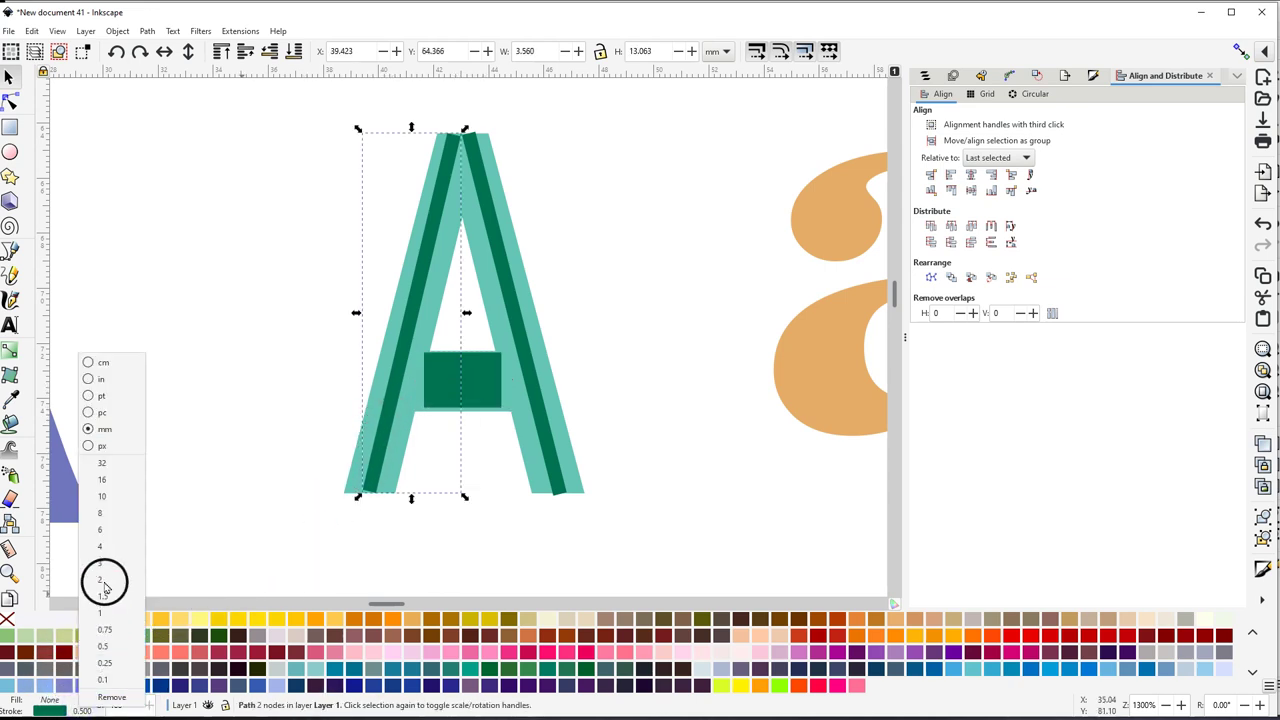
{"action": "left_click", "coordinate": [103, 578]}
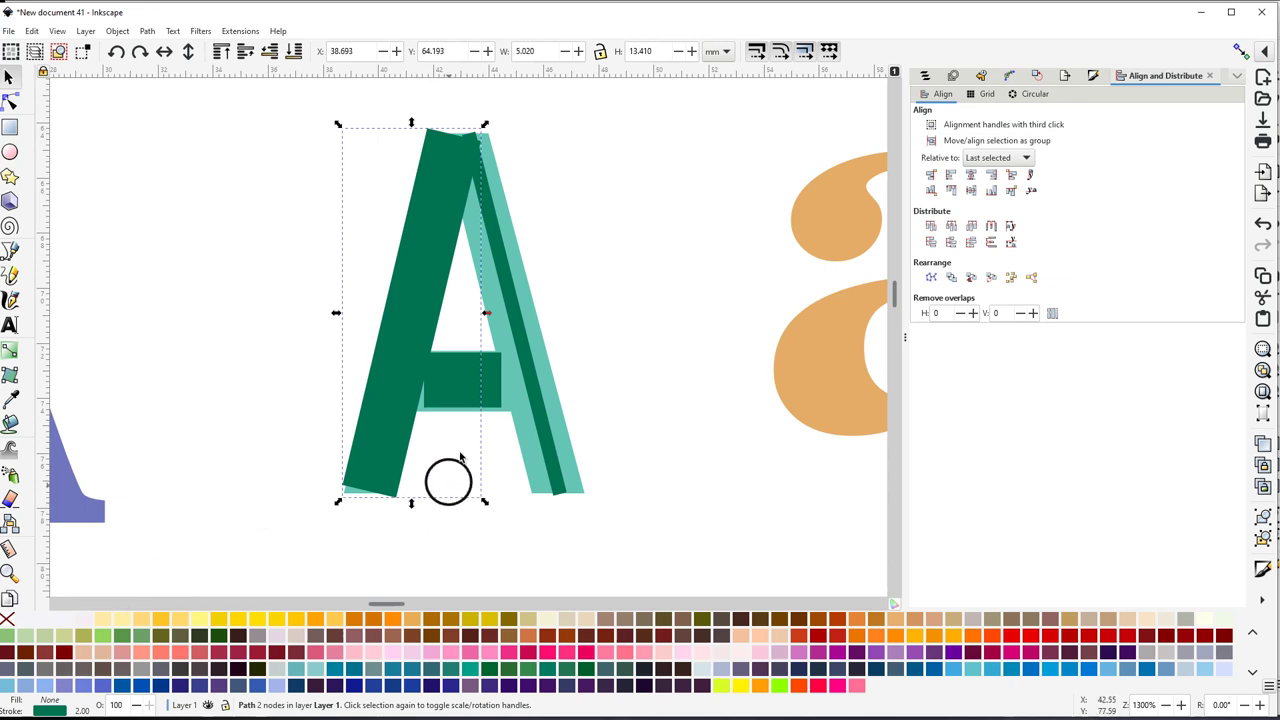
{"action": "left_click", "coordinate": [534, 348]}
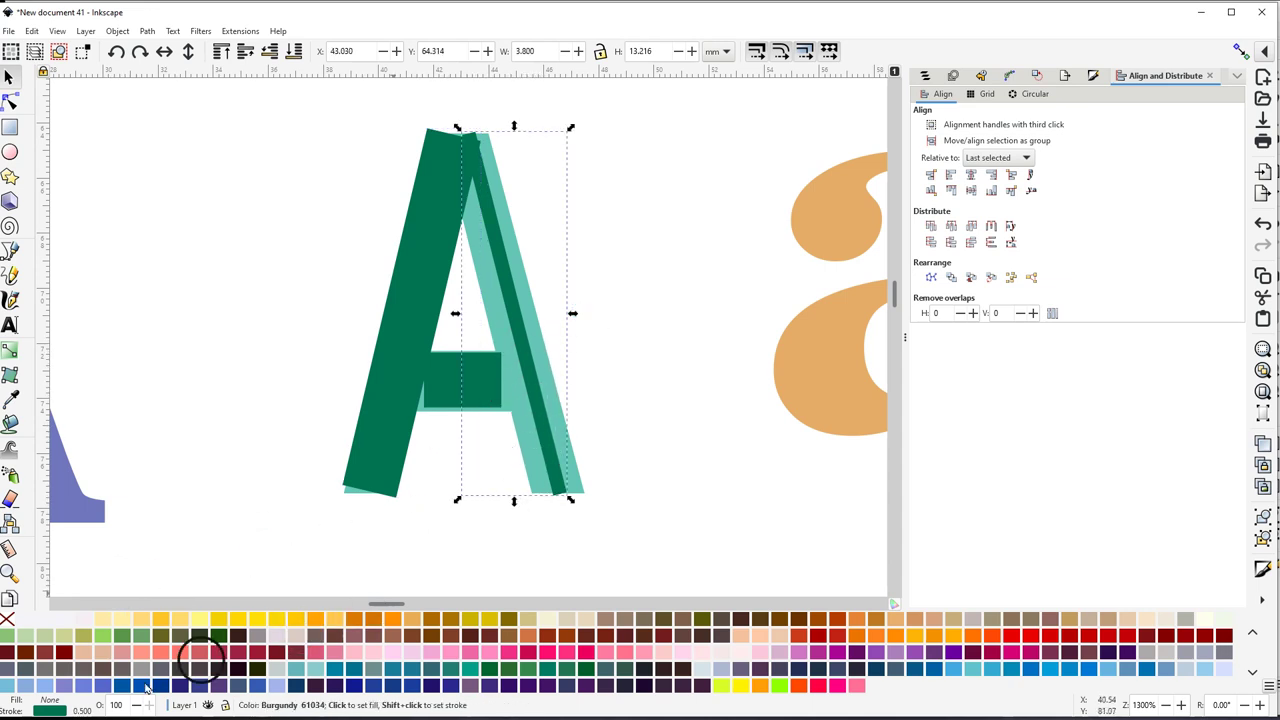
{"action": "right_click", "coordinate": [78, 708]}
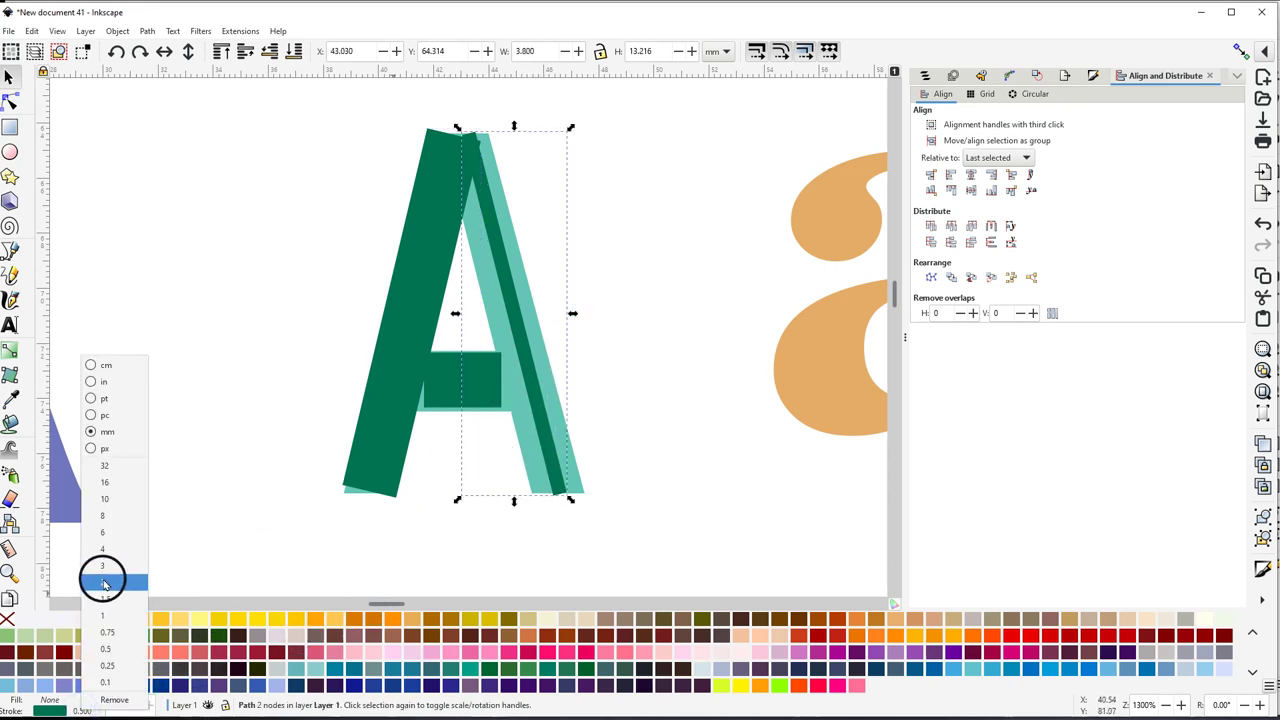
{"action": "left_click", "coordinate": [105, 582]}
Try to convert the three drawn lines, selected together with the green letter beneath them, to satin columns
{"action": "left_click_drag", "start_coordinate": [310, 98], "coordinate": [622, 578]}
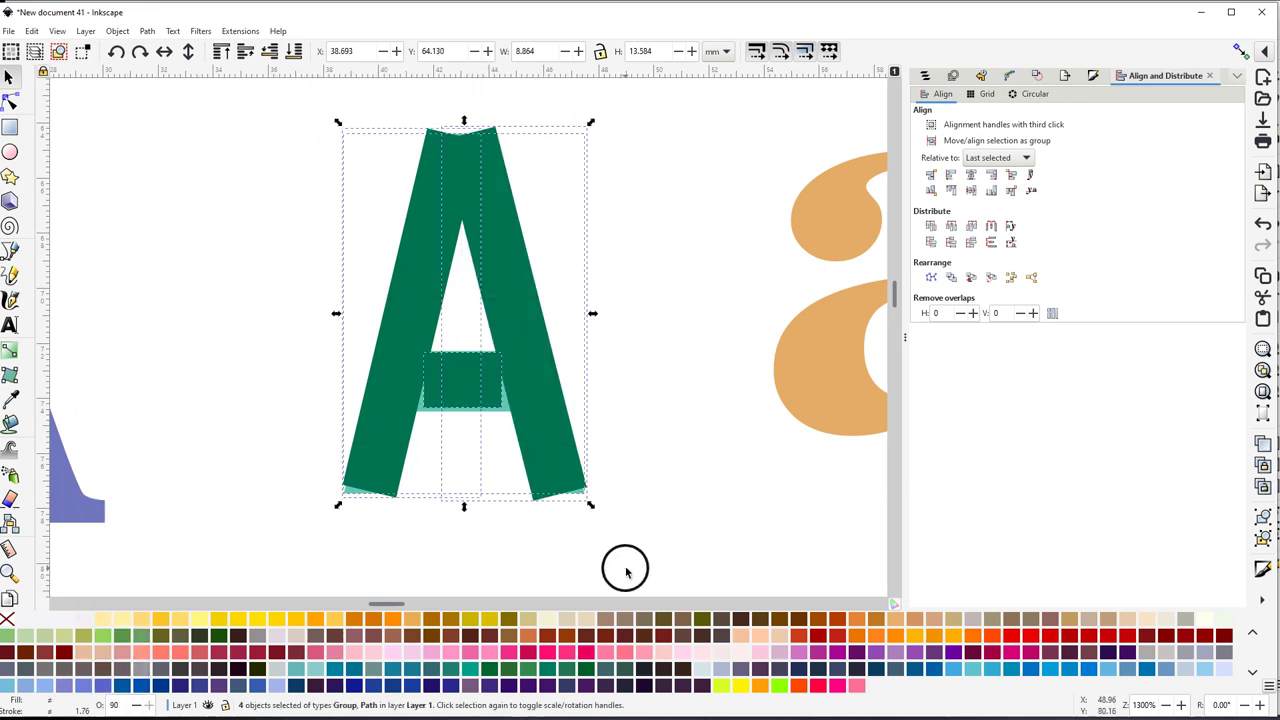
{"action": "left_click", "coordinate": [232, 32]}
{"action": "mouse_move", "coordinate": [265, 219]}
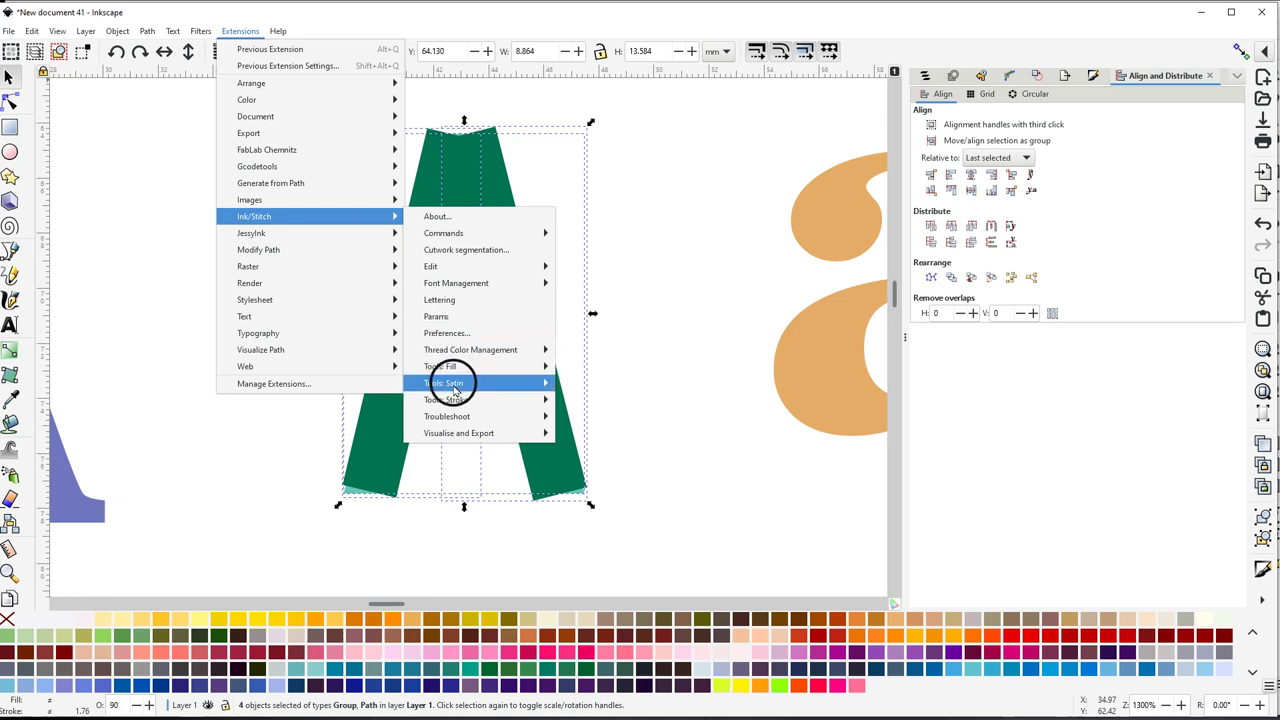
{"action": "mouse_move", "coordinate": [455, 386]}
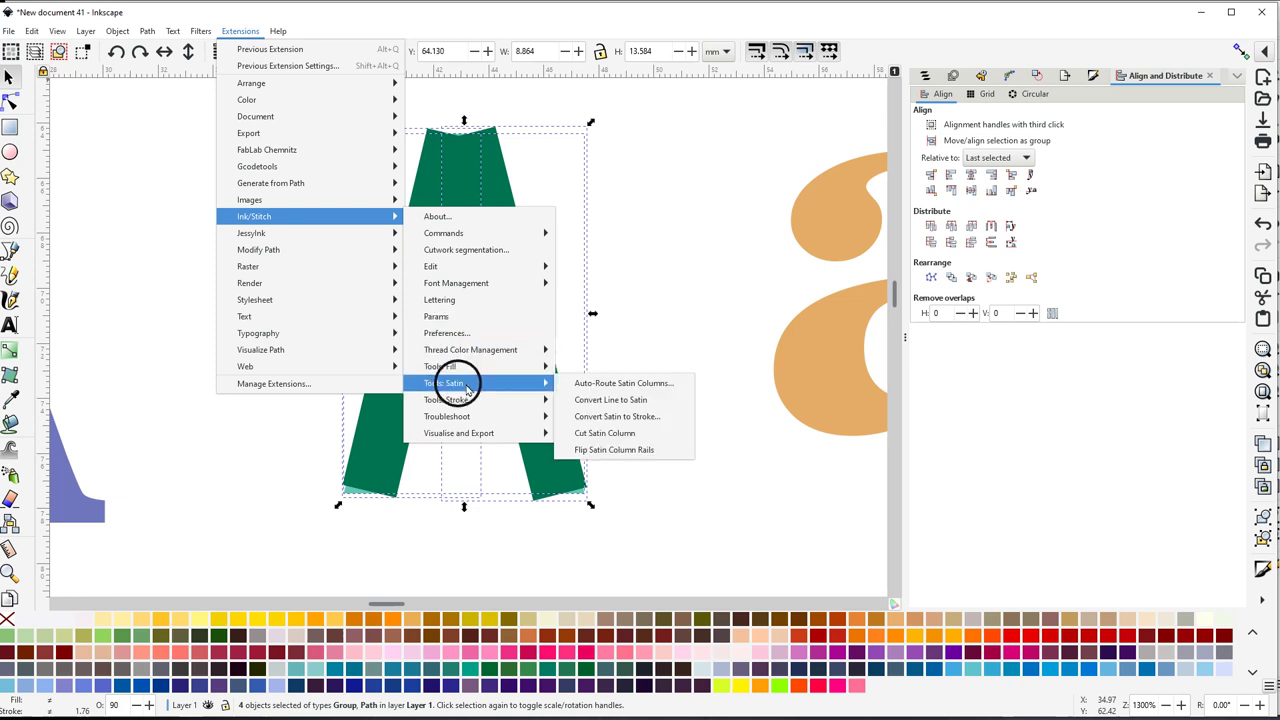
{"action": "left_click", "coordinate": [618, 401]}
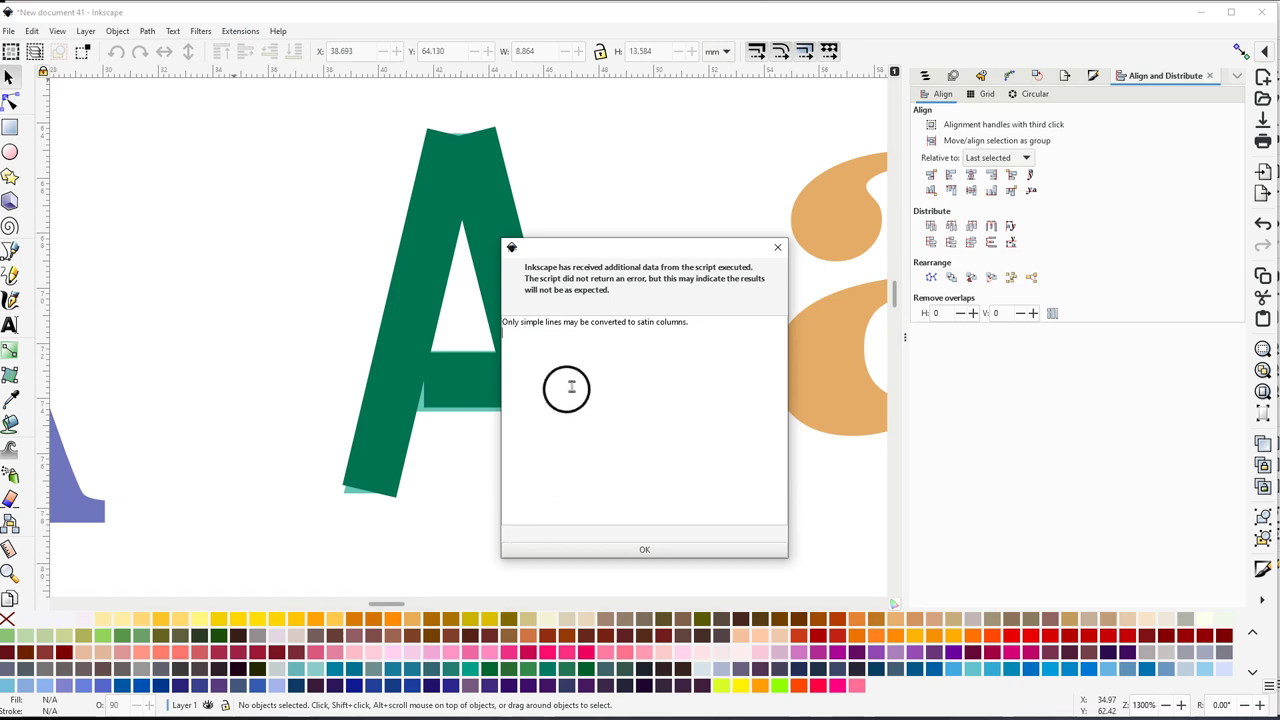
{"action": "left_click", "coordinate": [643, 549]}
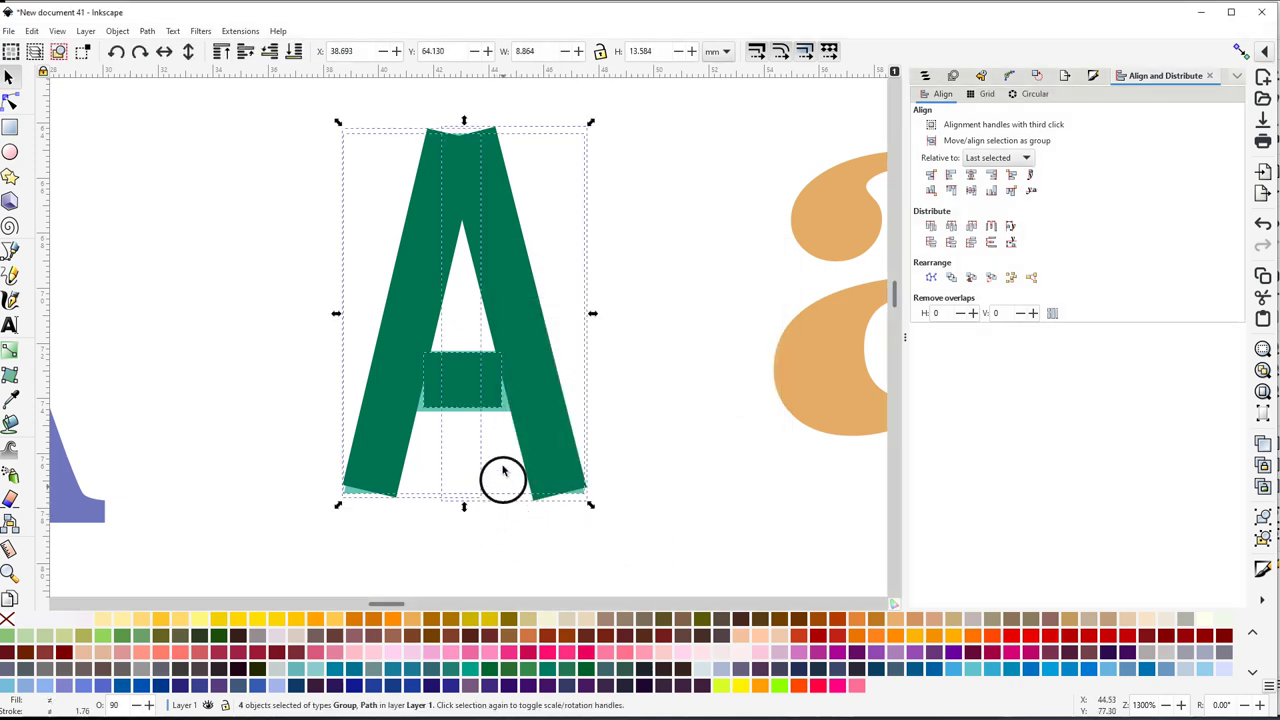
{"action": "left_click", "coordinate": [235, 333]}
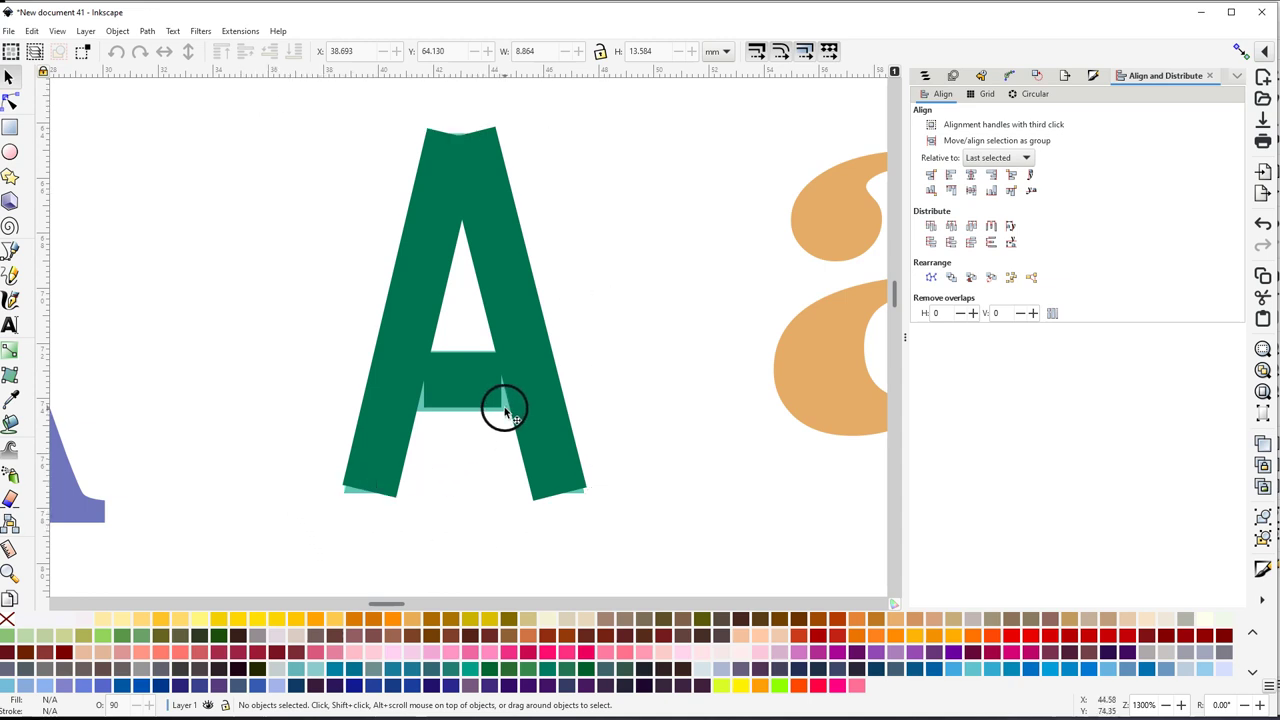
Identify the upper green A's group in the object list by toggling its visibility, and lock it while keeping it shown
{"action": "left_click", "coordinate": [926, 77]}
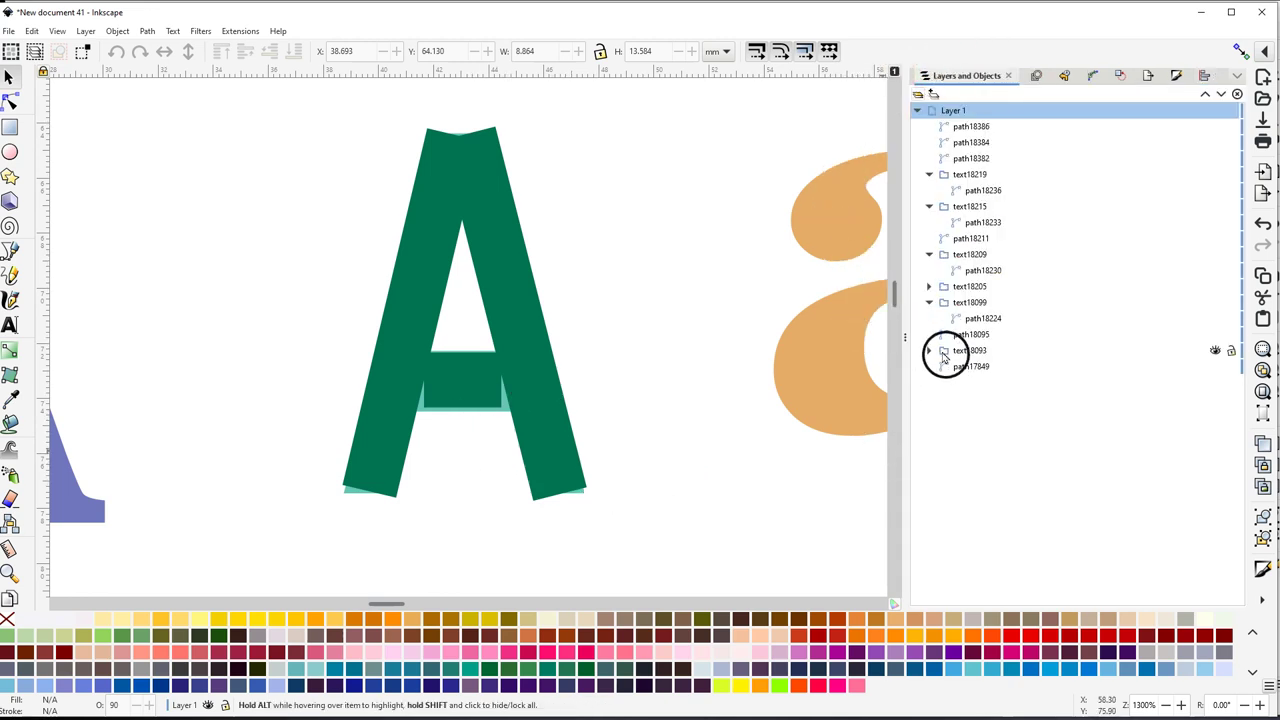
{"action": "left_click", "coordinate": [1217, 352]}
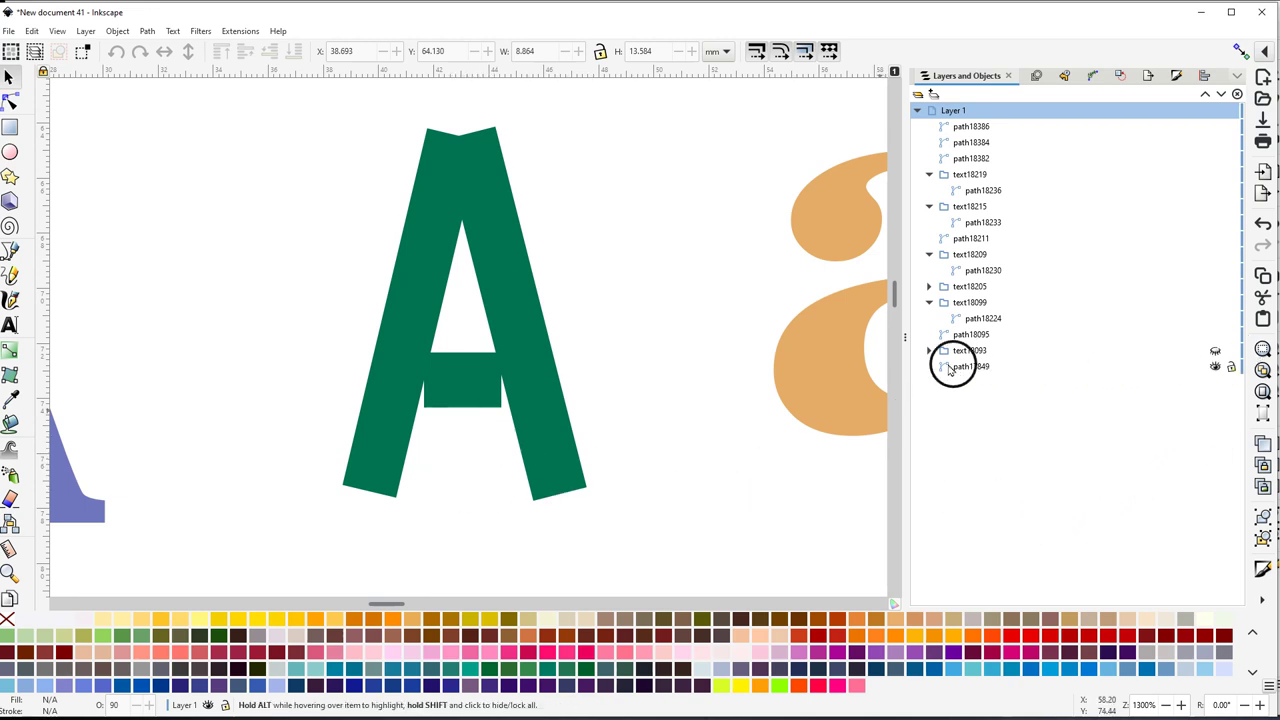
{"action": "left_click", "coordinate": [1216, 352]}
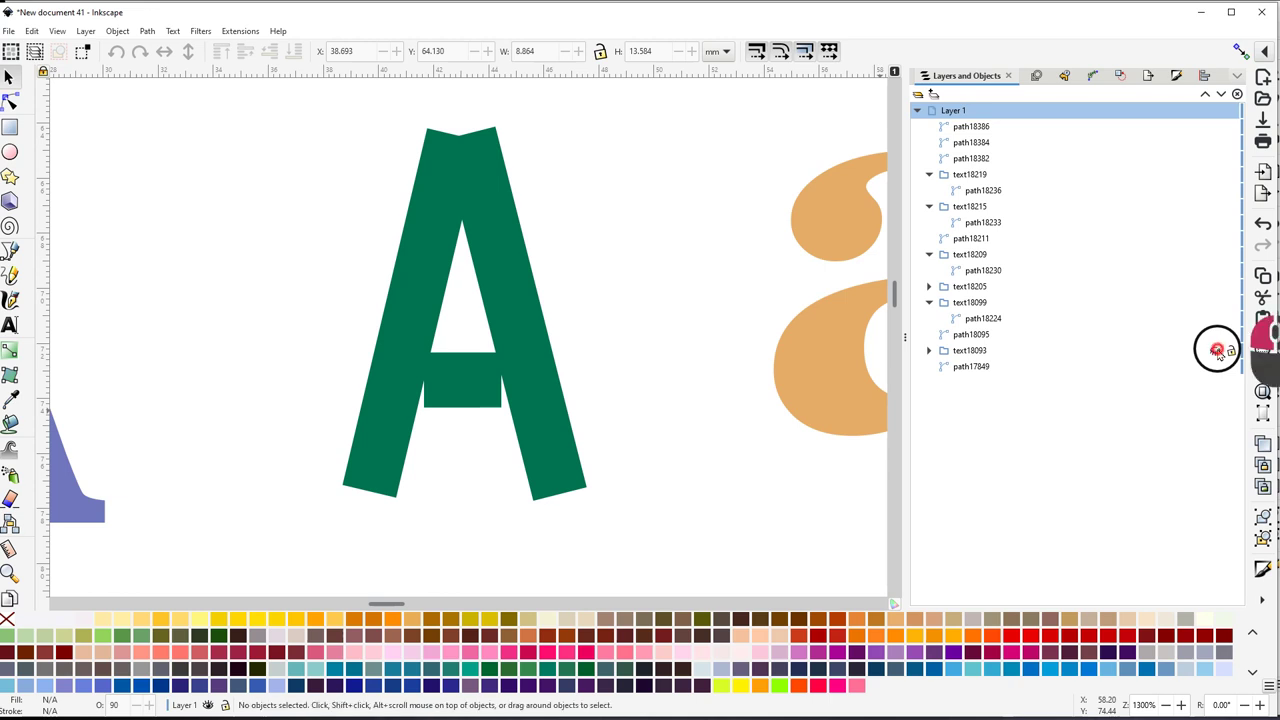
{"action": "left_click", "coordinate": [1216, 352]}
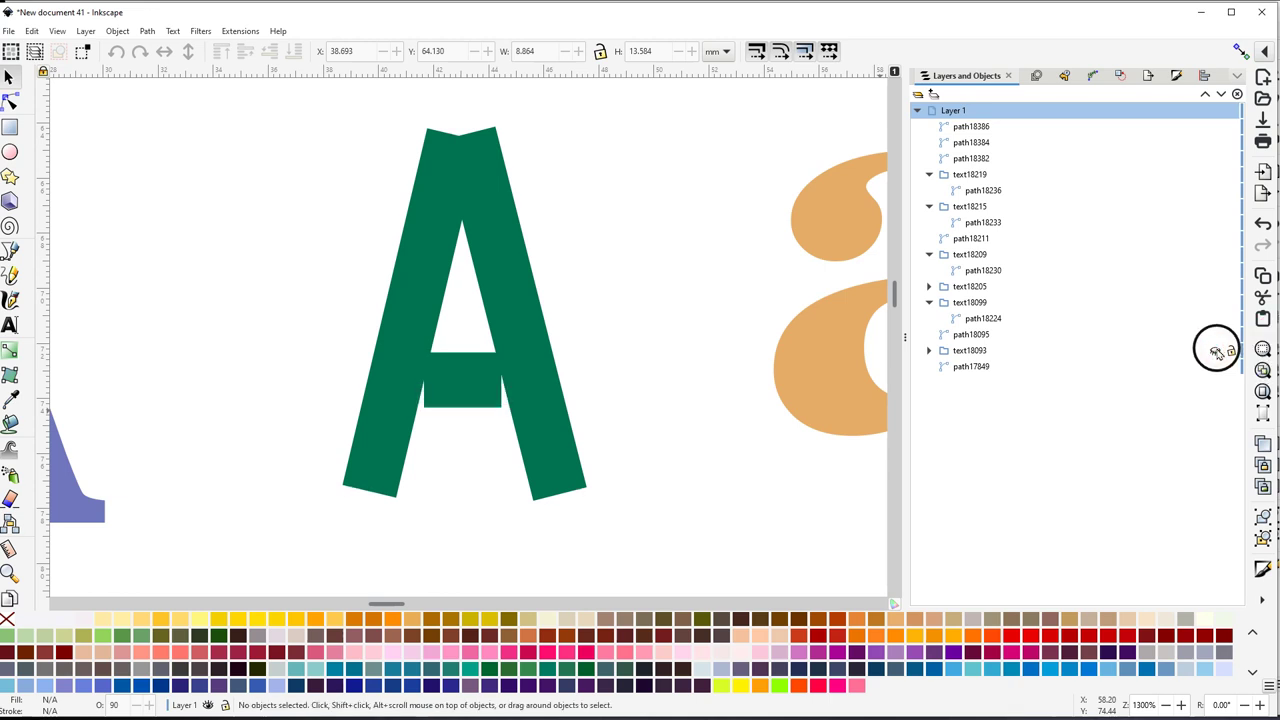
{"action": "left_click", "coordinate": [1216, 352]}
{"action": "left_click", "coordinate": [1232, 351]}
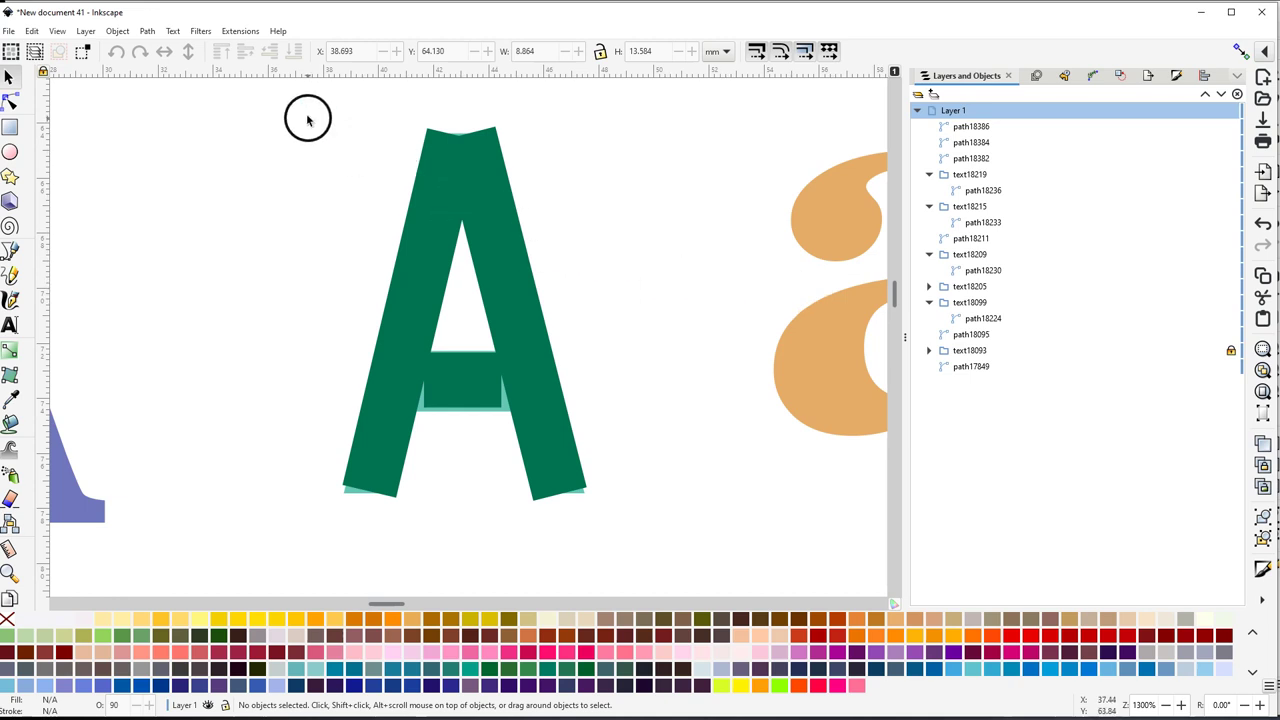
Convert the three thick lines over the green A to Ink/Stitch satin columns
{"action": "left_click_drag", "start_coordinate": [314, 106], "coordinate": [617, 537]}
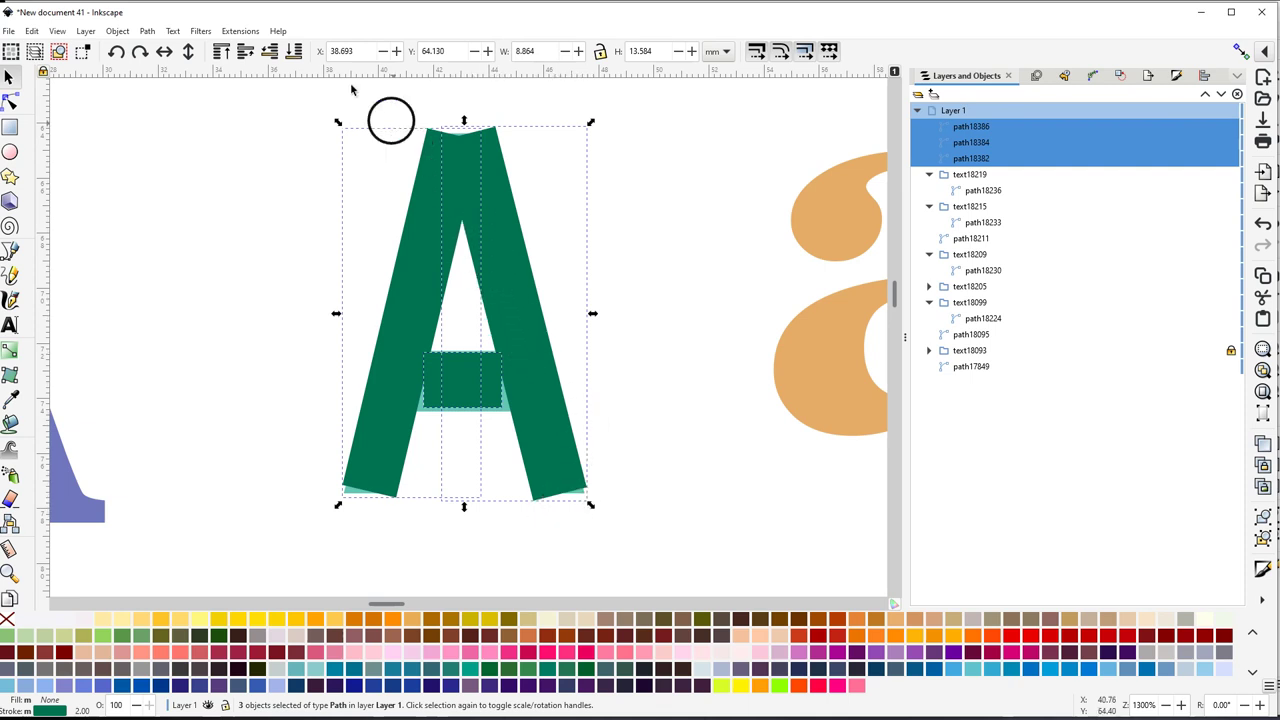
{"action": "left_click", "coordinate": [240, 31]}
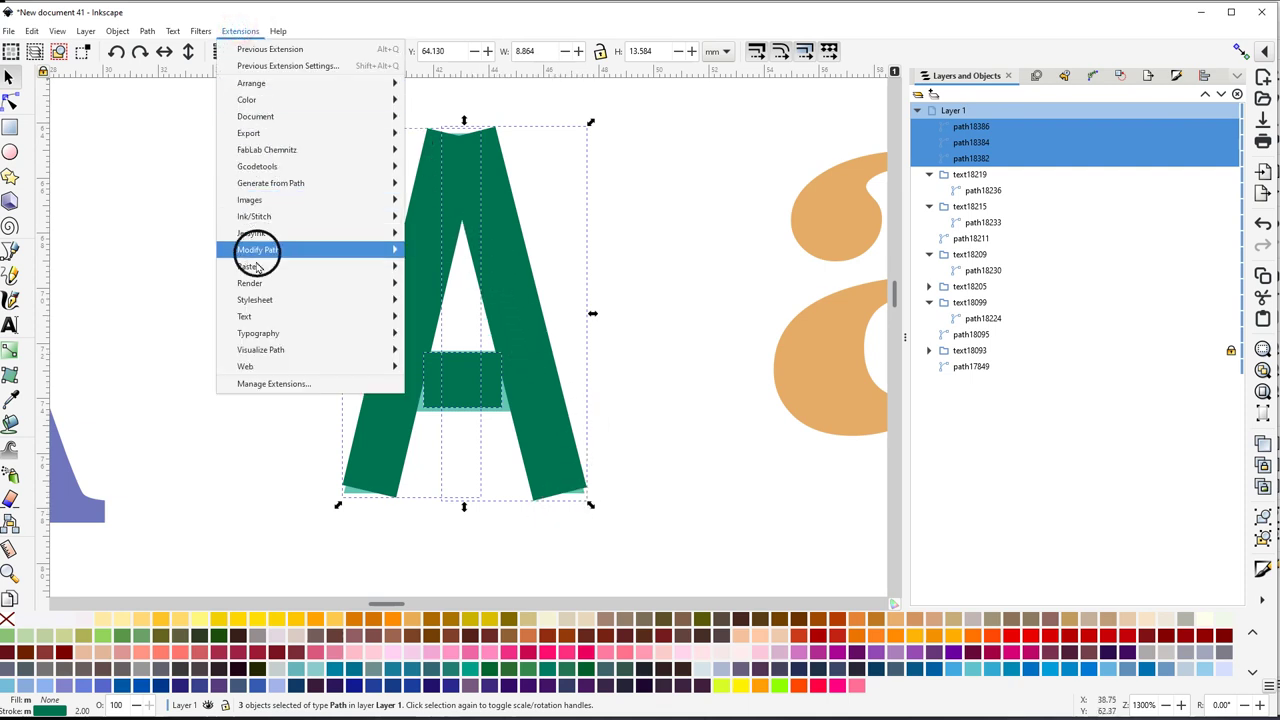
{"action": "mouse_move", "coordinate": [255, 218]}
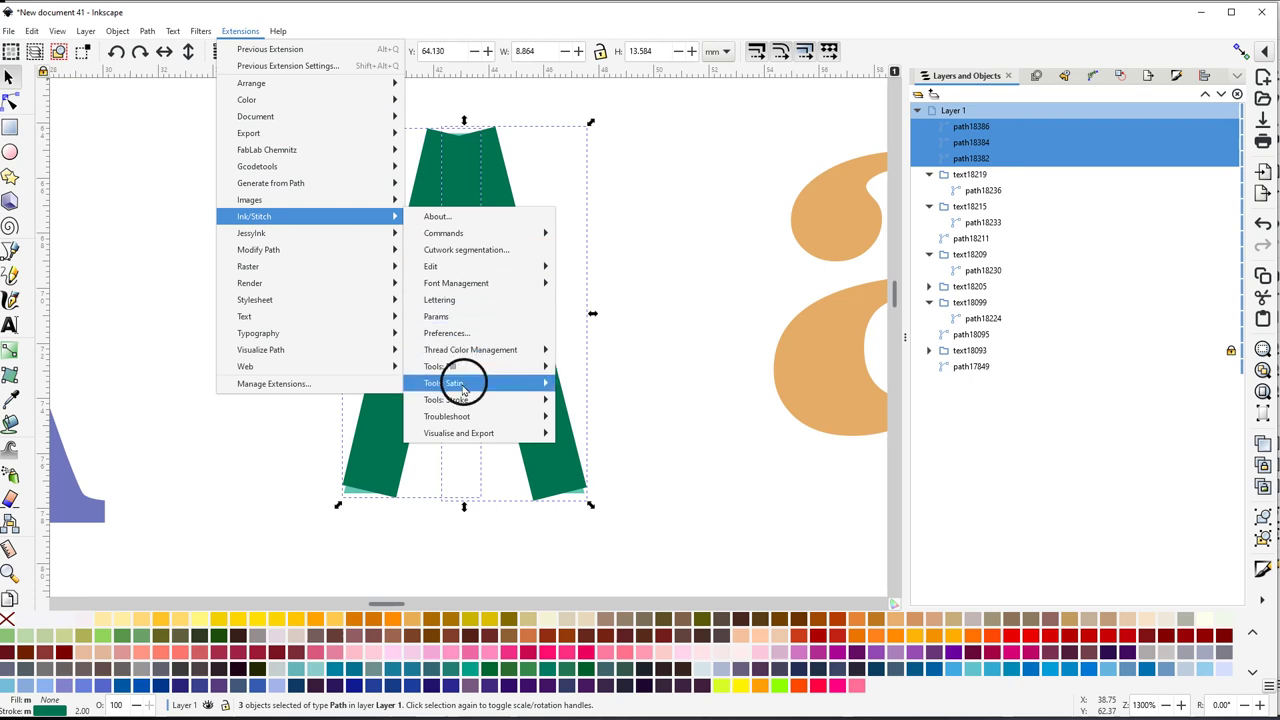
{"action": "mouse_move", "coordinate": [460, 383]}
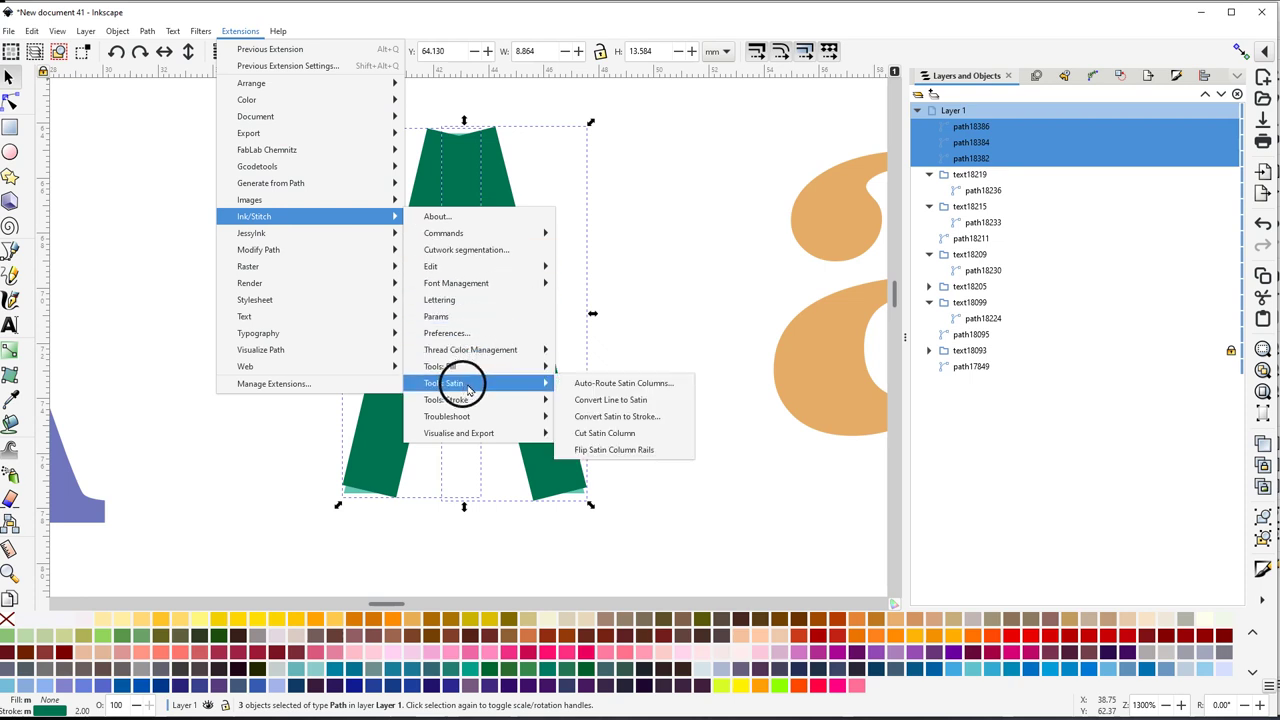
{"action": "left_click", "coordinate": [610, 400]}
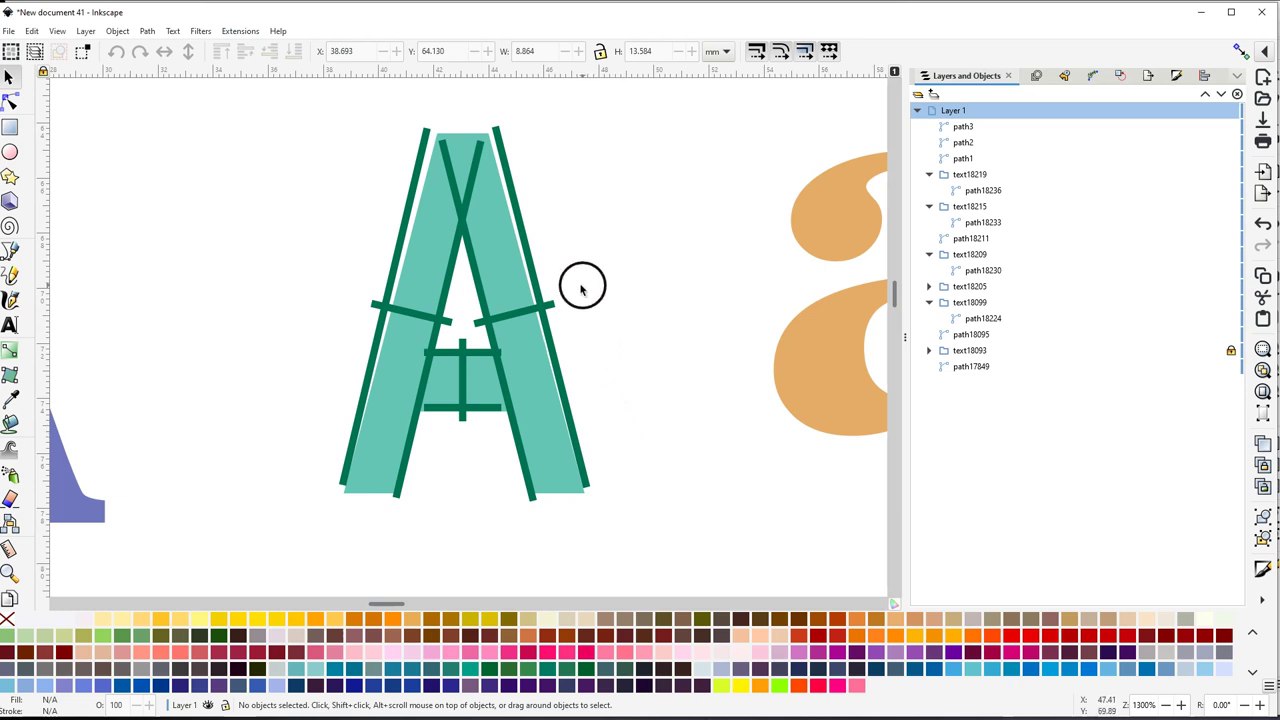
Select the three satin columns over the green A and thin their strokes to about 0.119 mm
{"action": "scroll", "coordinate": [568, 240], "scroll_direction": "up", "scroll_amount": 3}
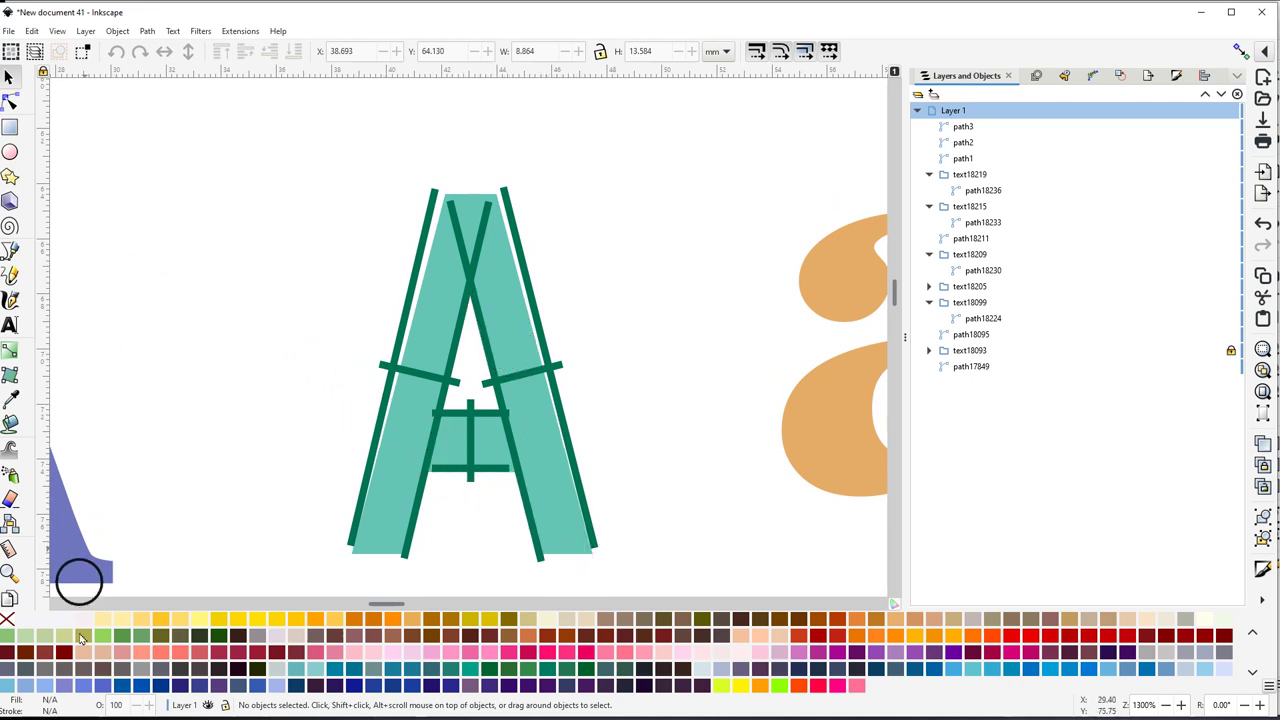
{"action": "left_click", "coordinate": [366, 477]}
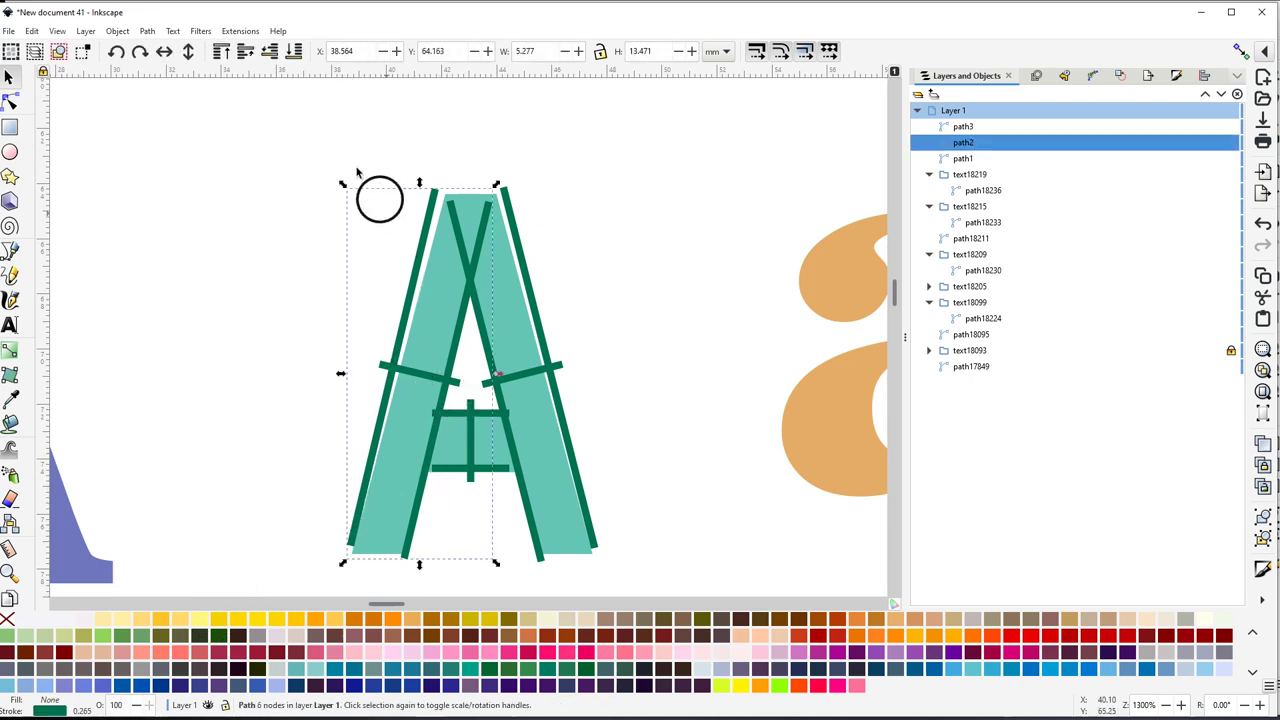
{"action": "left_click_drag", "start_coordinate": [330, 140], "coordinate": [618, 600]}
{"action": "left_click_drag", "start_coordinate": [82, 710], "coordinate": [84, 712]}
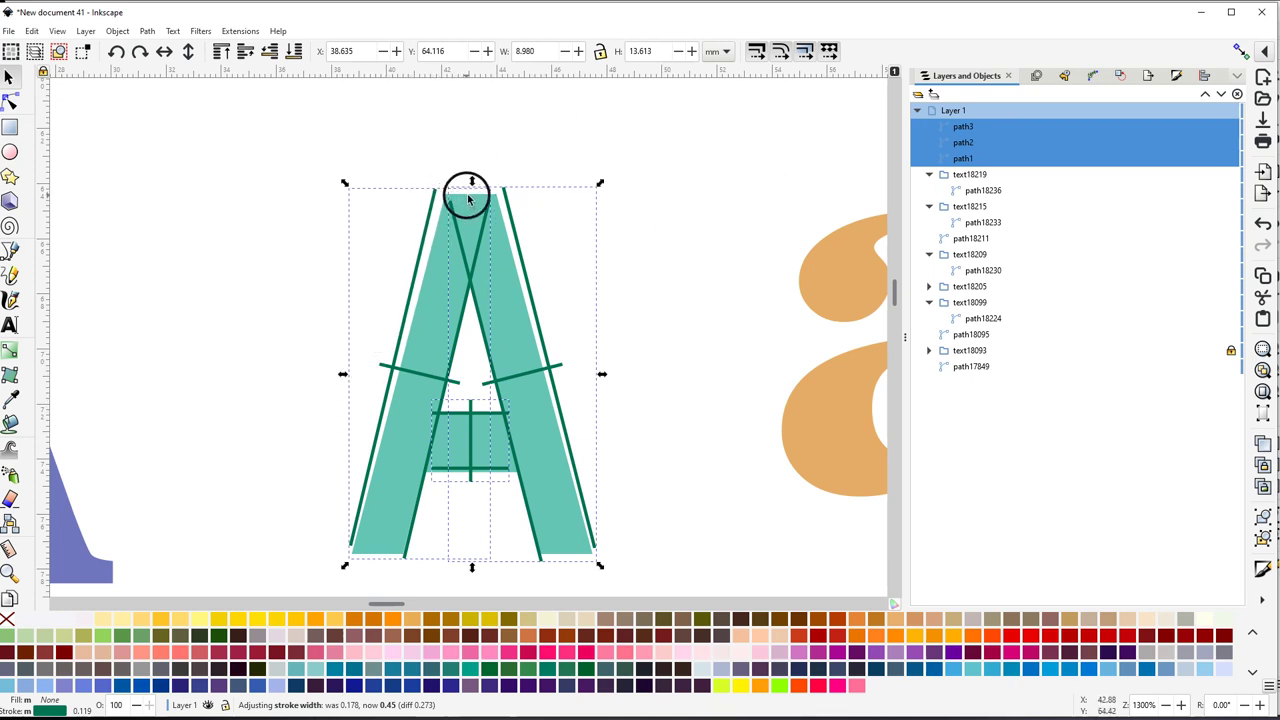
Enable snapping and move the leg rails' outer and lower end nodes onto the green A's corners
{"action": "left_click", "coordinate": [1240, 52]}
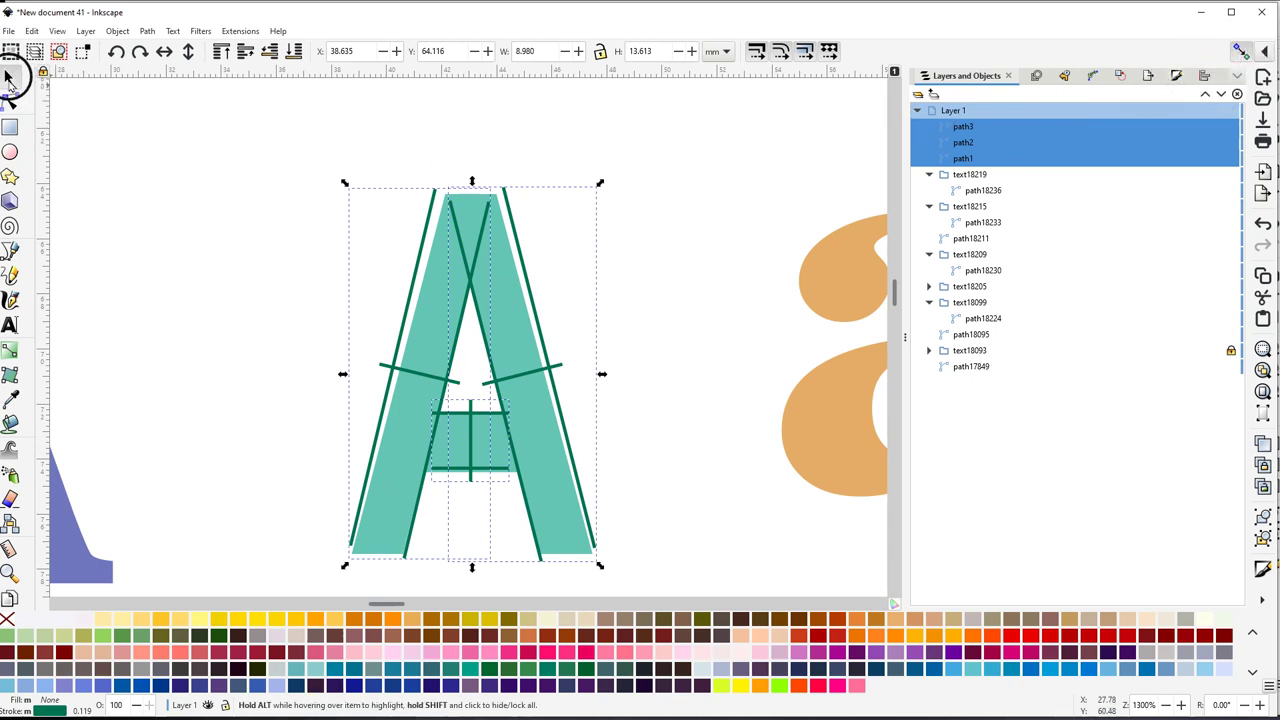
{"action": "left_click", "coordinate": [10, 100]}
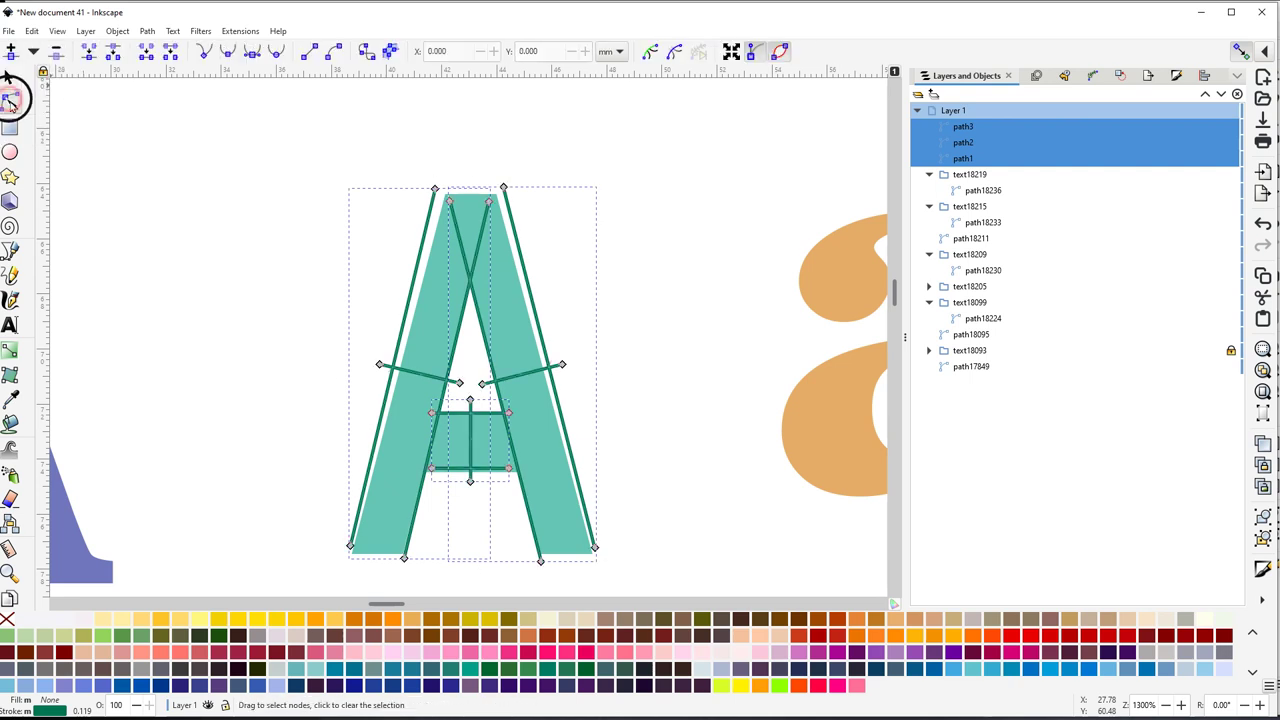
{"action": "left_click_drag", "start_coordinate": [404, 558], "coordinate": [402, 552]}
{"action": "left_click", "coordinate": [350, 548]}
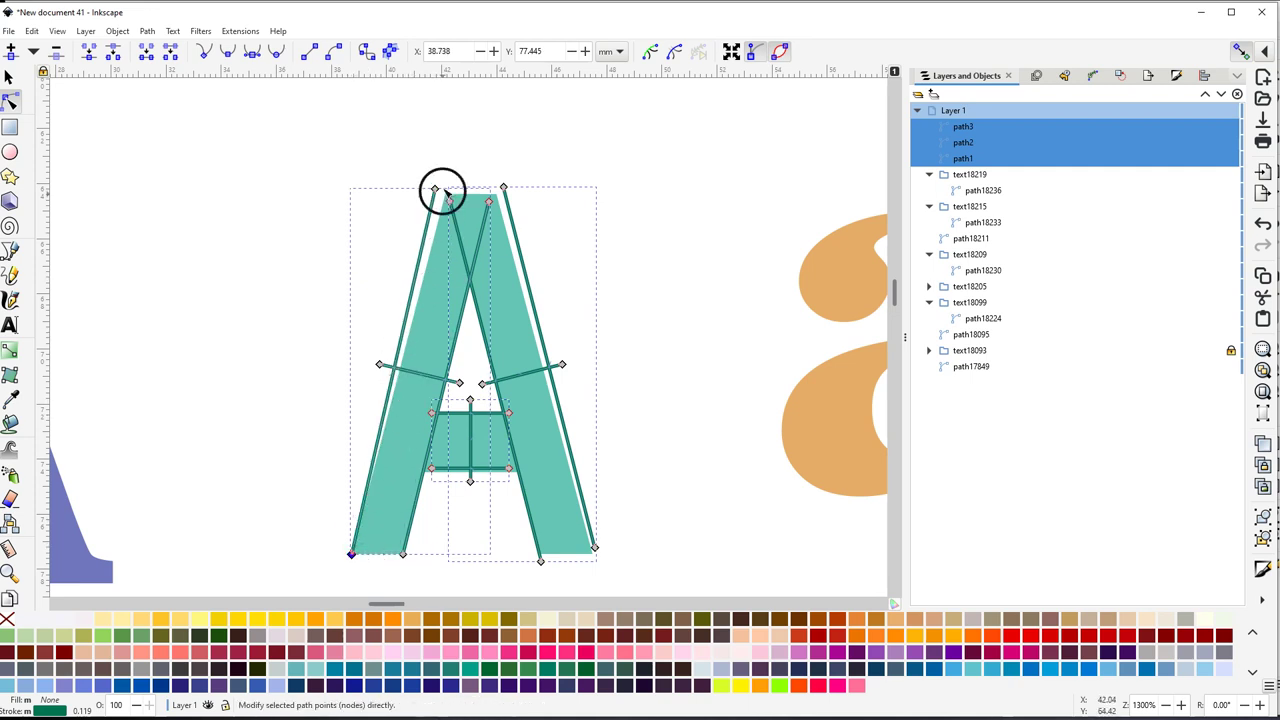
{"action": "left_click_drag", "start_coordinate": [434, 189], "coordinate": [494, 193]}
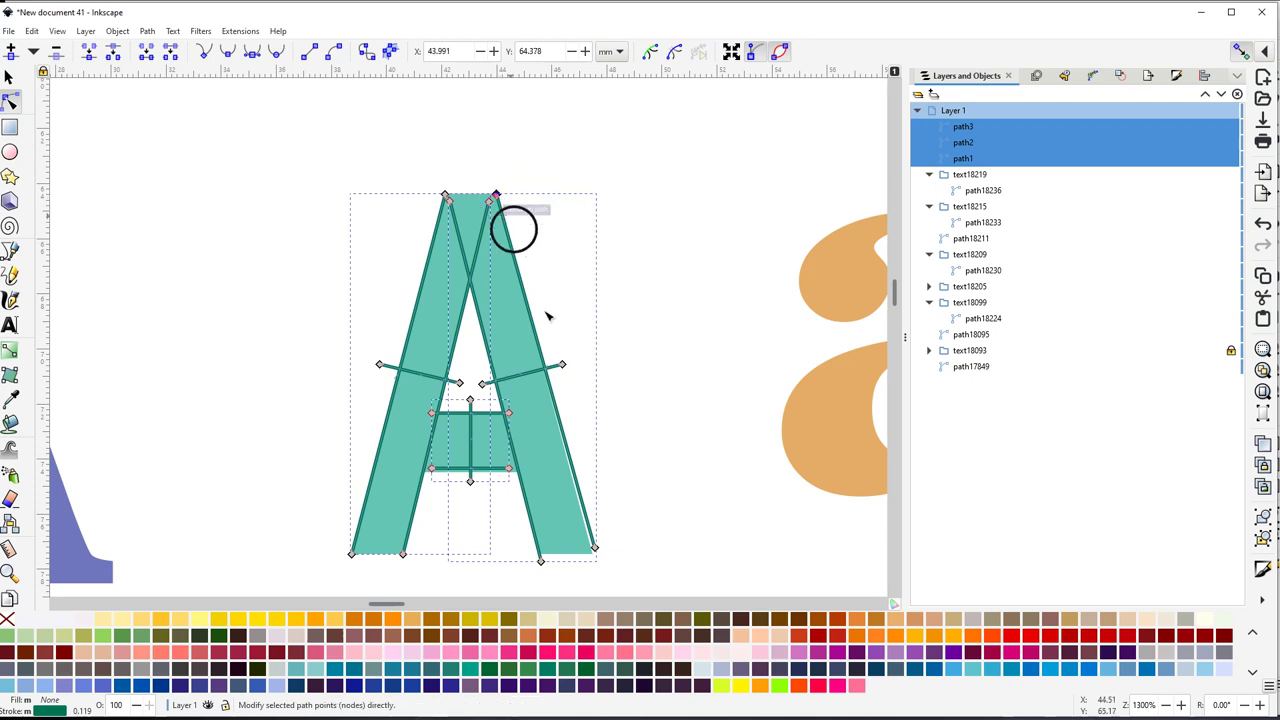
{"action": "left_click_drag", "start_coordinate": [594, 549], "coordinate": [539, 554]}
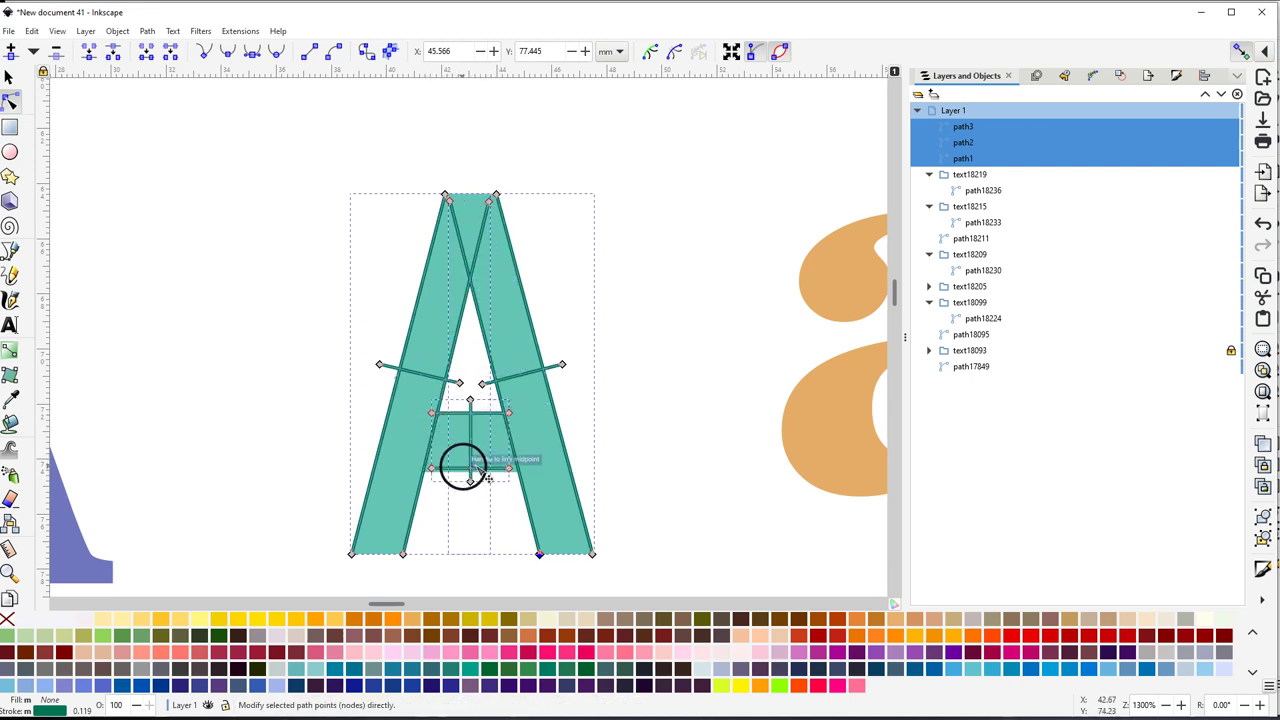
Fit the crossbar rails' ends to the letter's crossbar corners and bend the left leg's inner rail up to the top edge
{"action": "left_click_drag", "start_coordinate": [509, 470], "coordinate": [518, 472]}
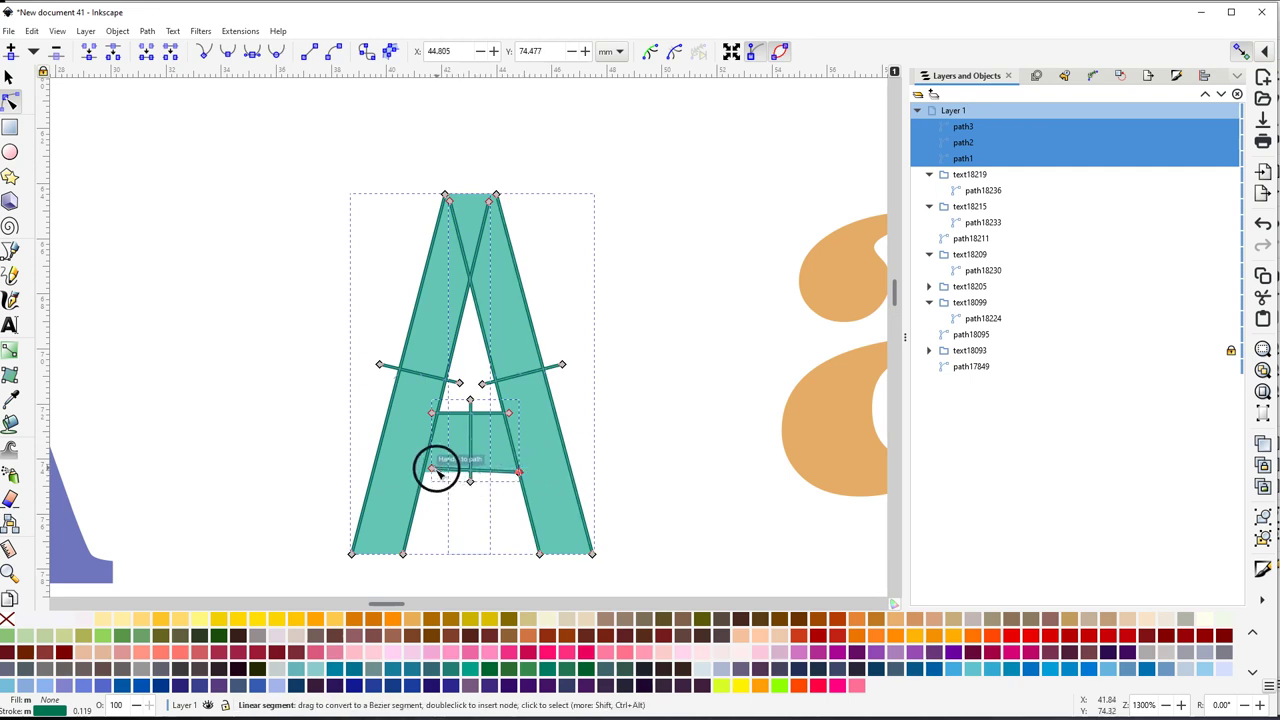
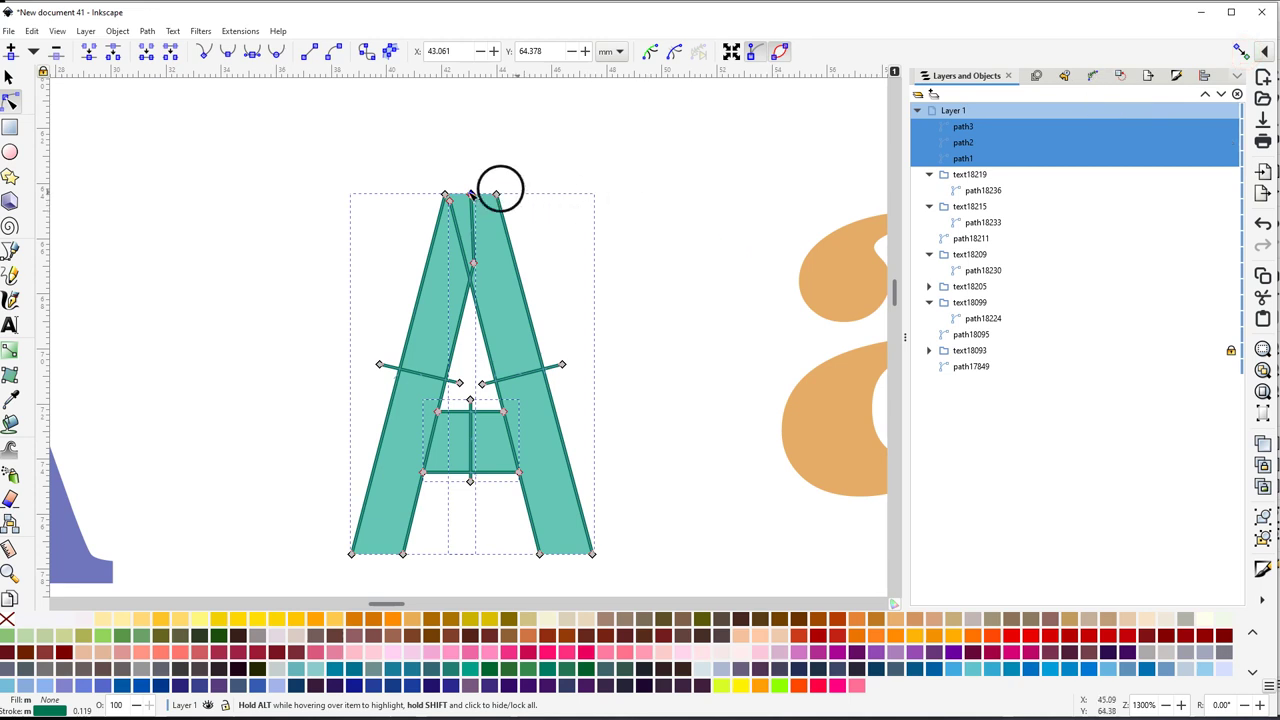
{"action": "left_click_drag", "start_coordinate": [471, 194], "coordinate": [459, 194]}
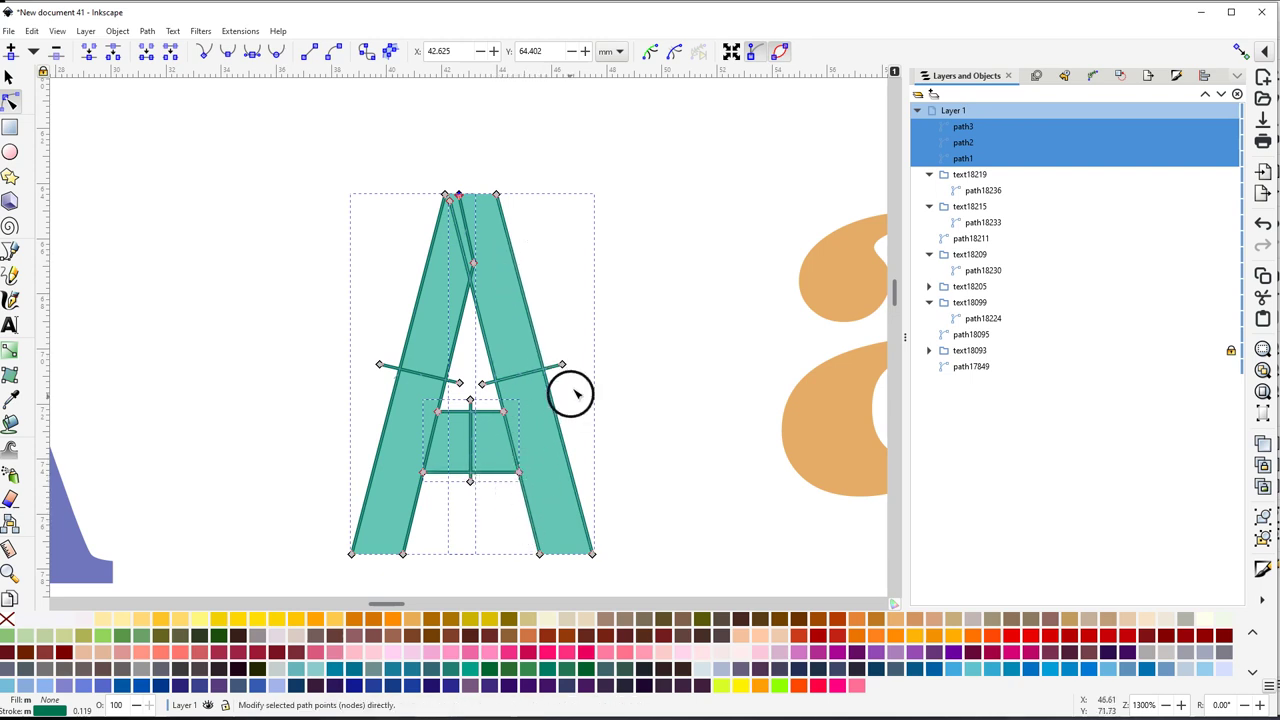
Open the Ink/Stitch params for all three satin columns and set the zig-zag spacing to 0.2 mm
{"action": "scroll", "coordinate": [600, 355], "scroll_direction": "down", "scroll_amount": 1, "text": "ctrl"}
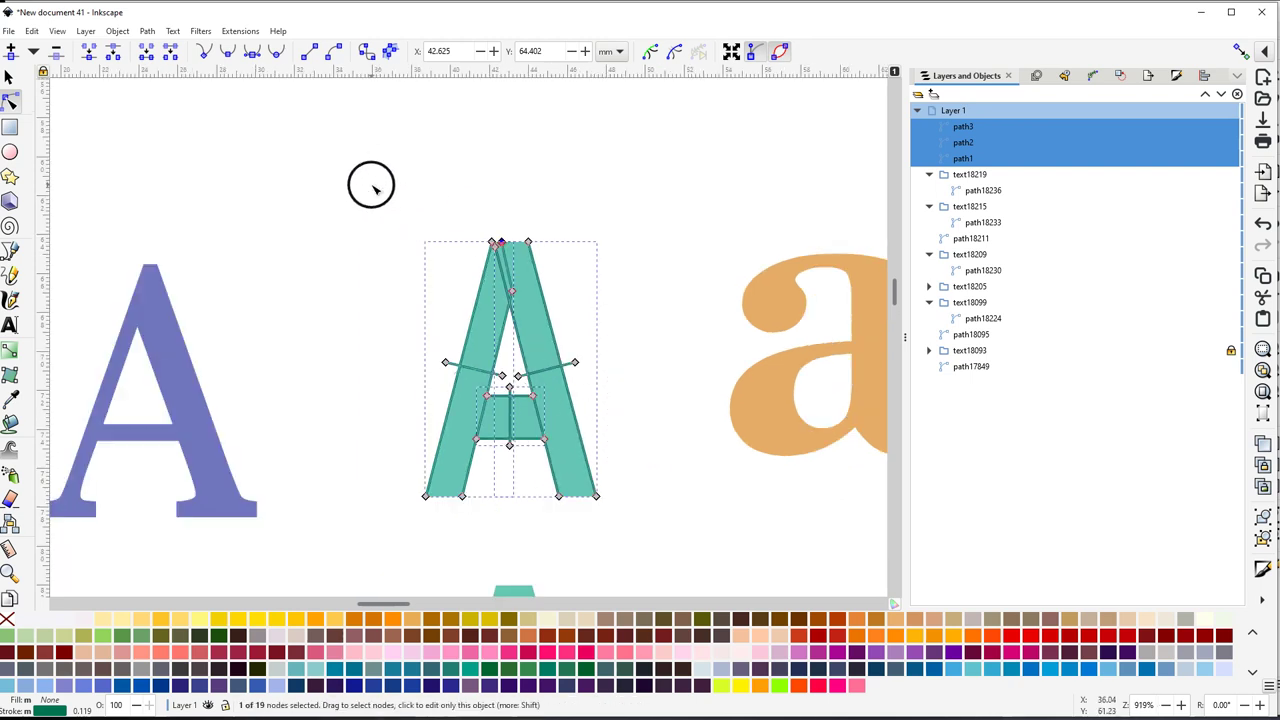
{"action": "left_click_drag", "start_coordinate": [350, 179], "coordinate": [657, 550]}
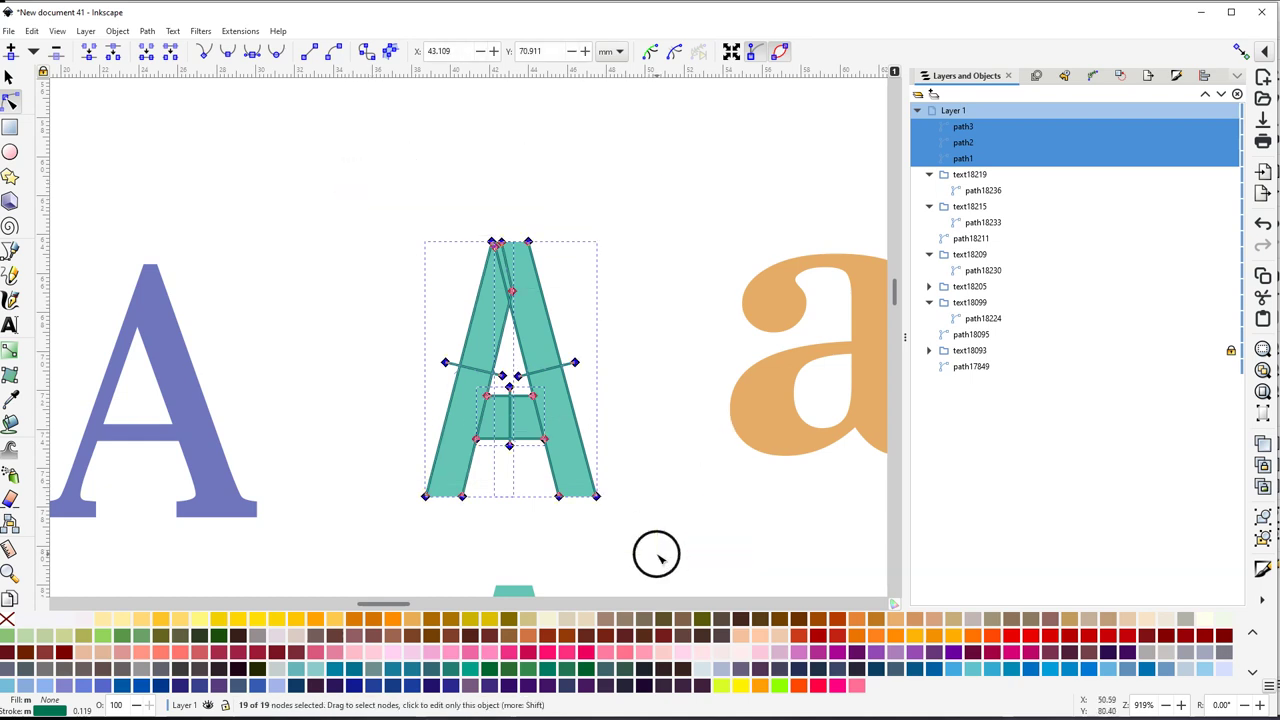
{"action": "left_click", "coordinate": [238, 31]}
{"action": "mouse_move", "coordinate": [257, 222]}
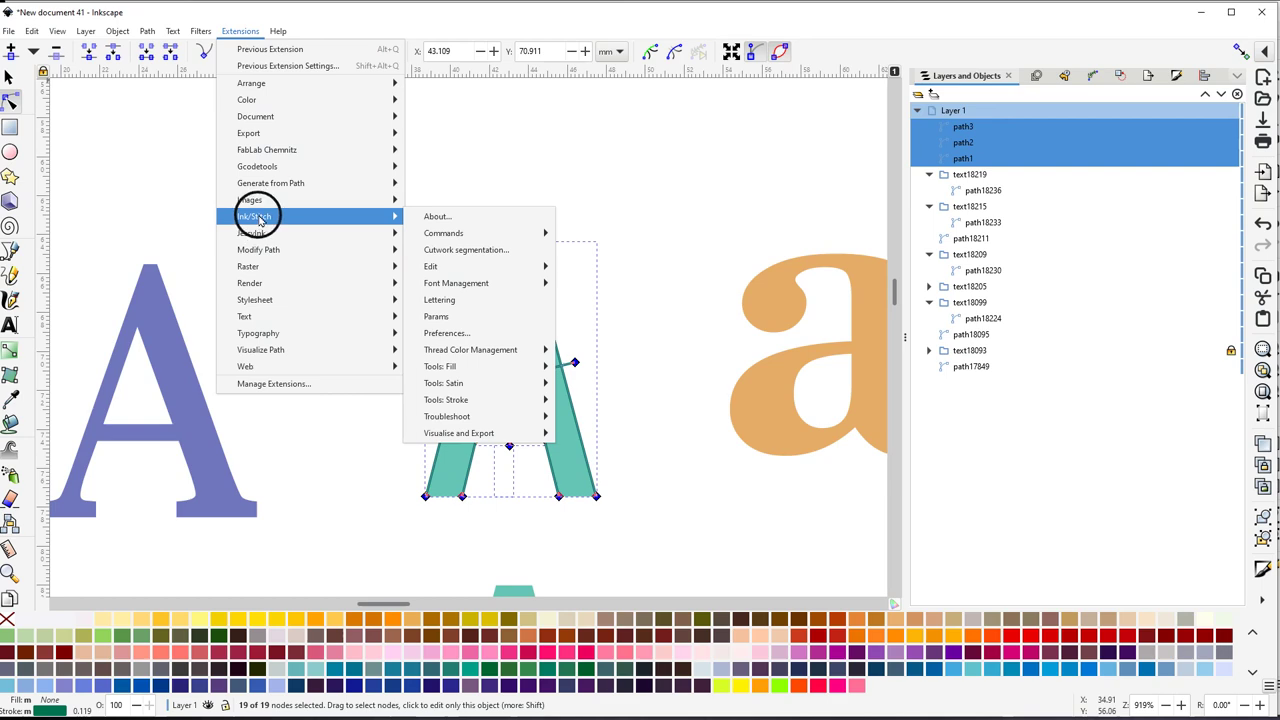
{"action": "left_click", "coordinate": [436, 316]}
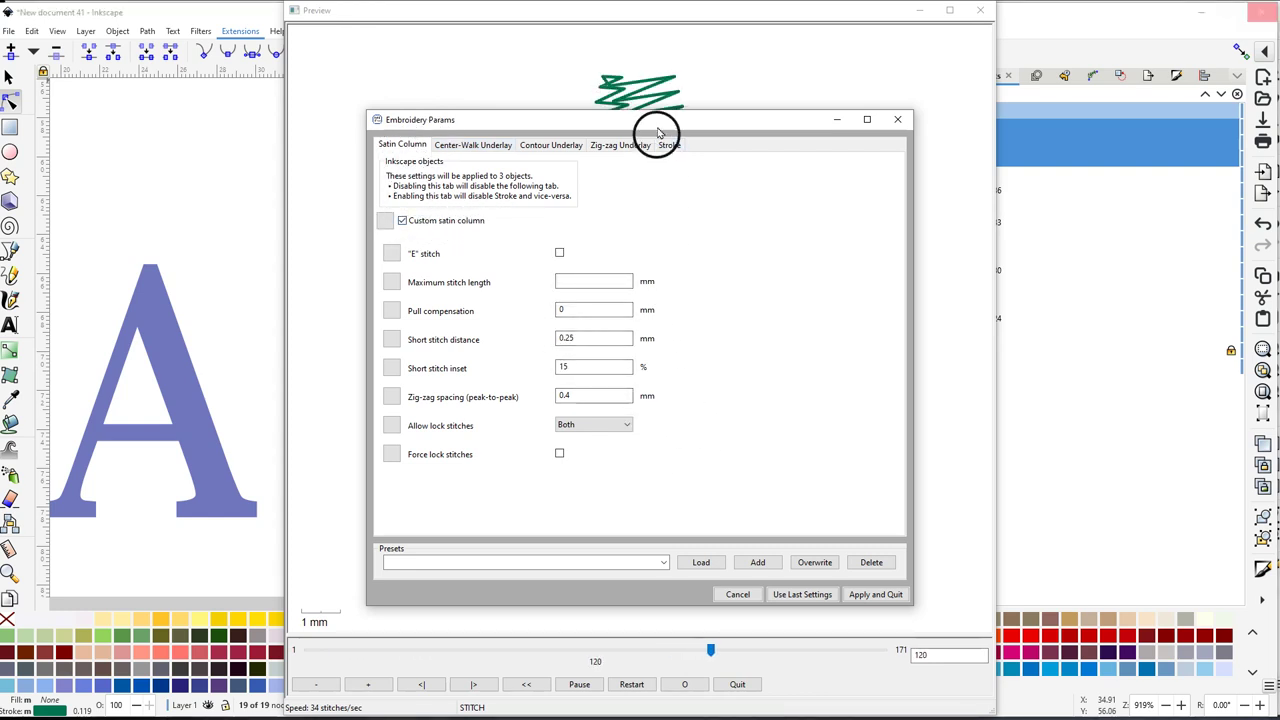
{"action": "mouse_move", "coordinate": [660, 120]}
{"action": "left_mouse_down"}
{"action": "mouse_move", "coordinate": [568, 124]}
{"action": "mouse_move", "coordinate": [214, 77]}
{"action": "mouse_move", "coordinate": [192, 94]}
{"action": "mouse_move", "coordinate": [200, 105]}
{"action": "mouse_move", "coordinate": [519, 98]}
{"action": "left_mouse_up"}
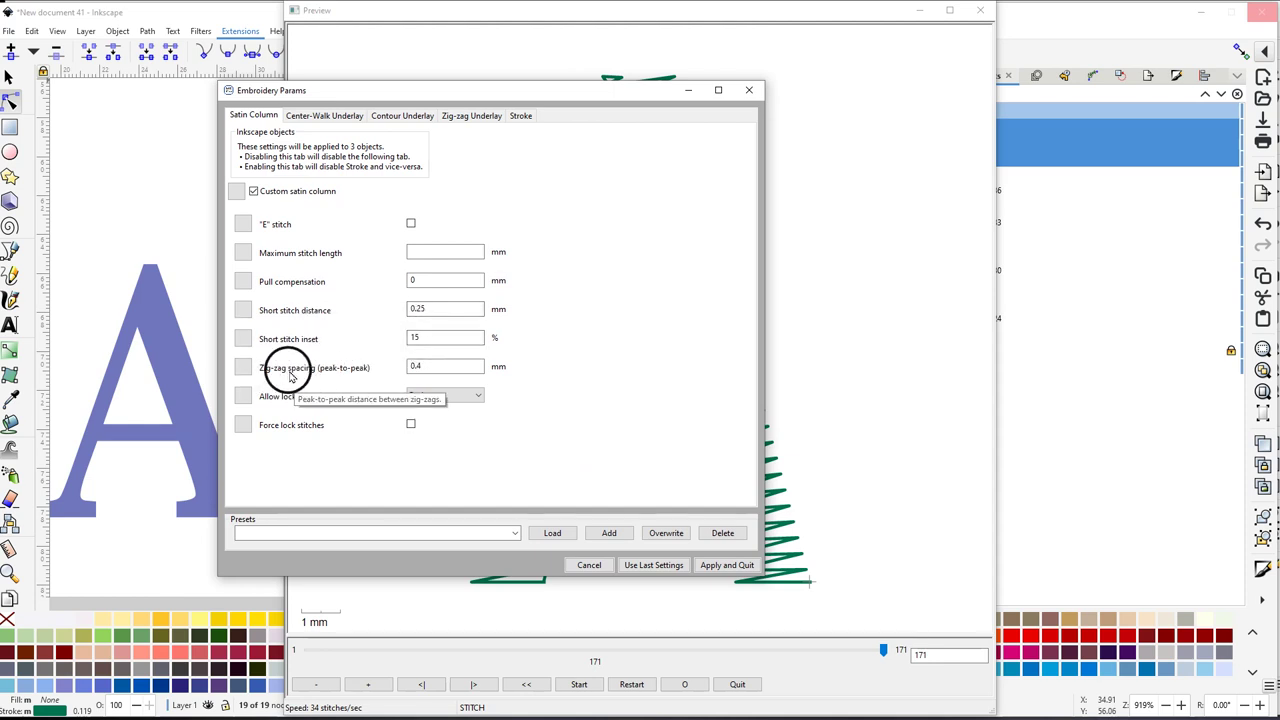
{"action": "left_click", "coordinate": [427, 366]}
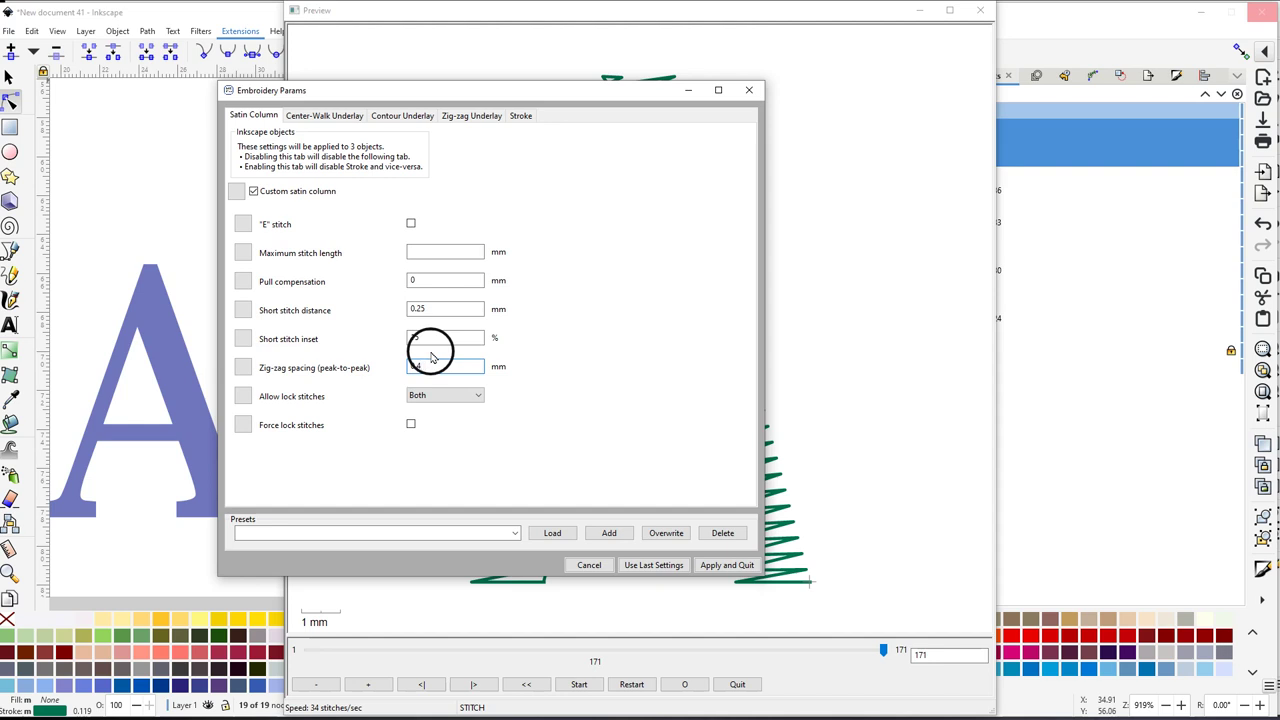
{"action": "key", "text": "BackSpace"}
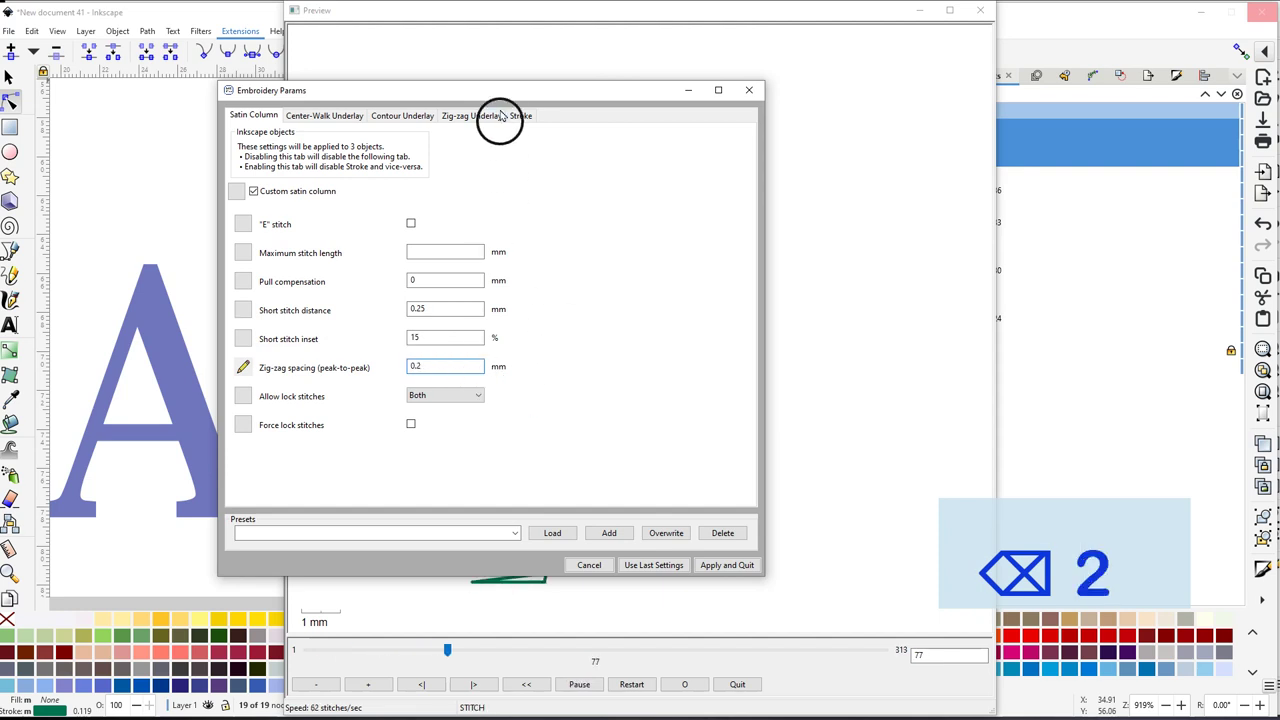
Check the stitch preview, set the short stitch distance to 0.15 mm and apply the satin column params
{"action": "left_click_drag", "start_coordinate": [500, 94], "coordinate": [4, 107]}
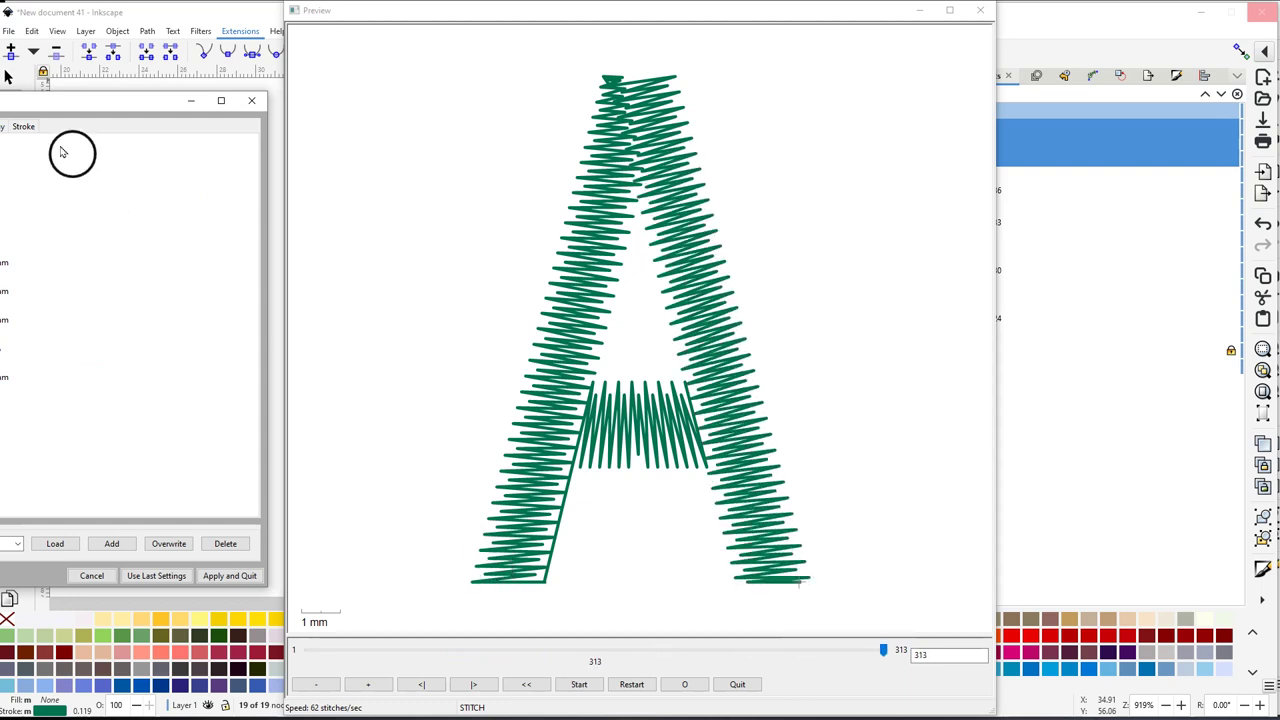
{"action": "left_click_drag", "start_coordinate": [43, 101], "coordinate": [307, 69]}
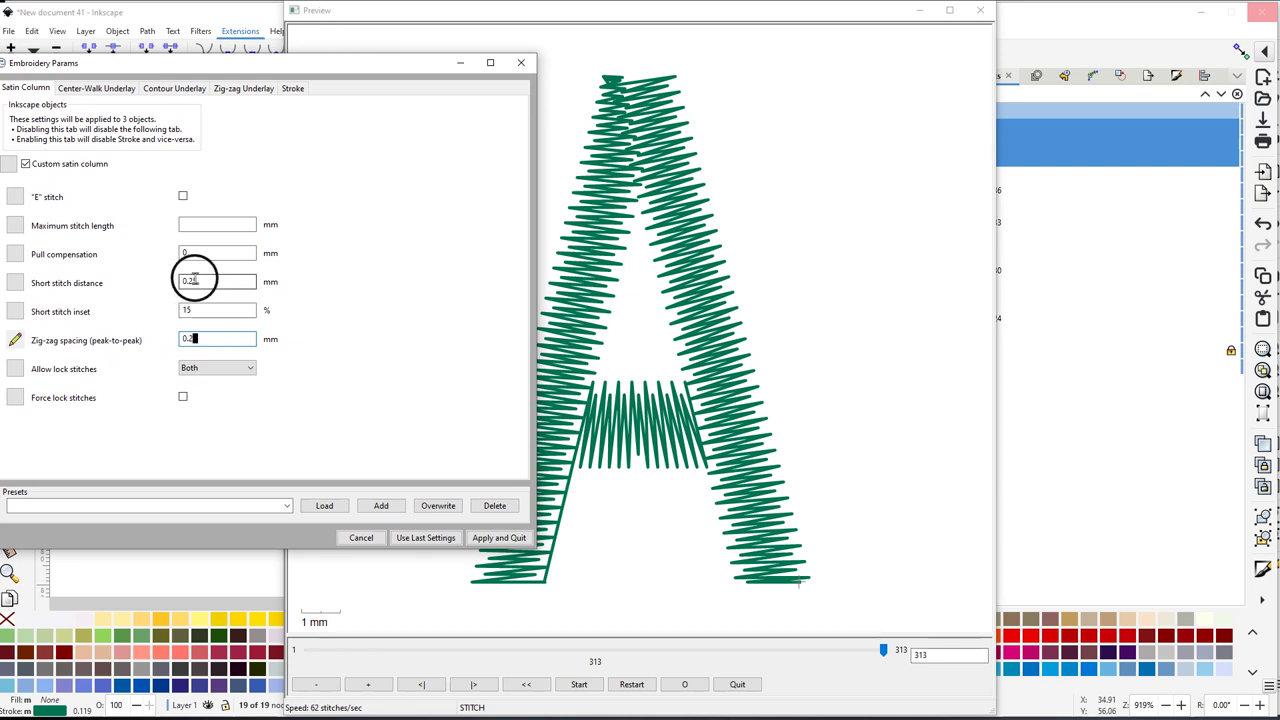
{"action": "left_click", "coordinate": [191, 339]}
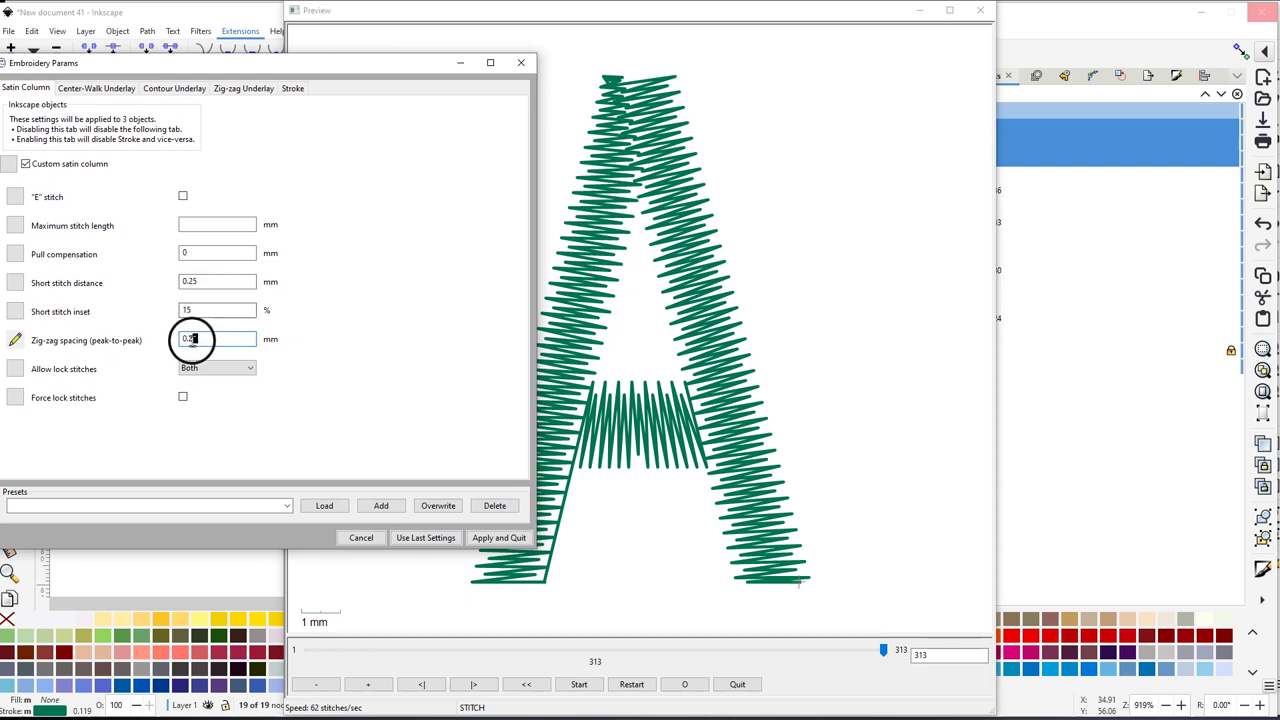
{"action": "left_click", "coordinate": [204, 281]}
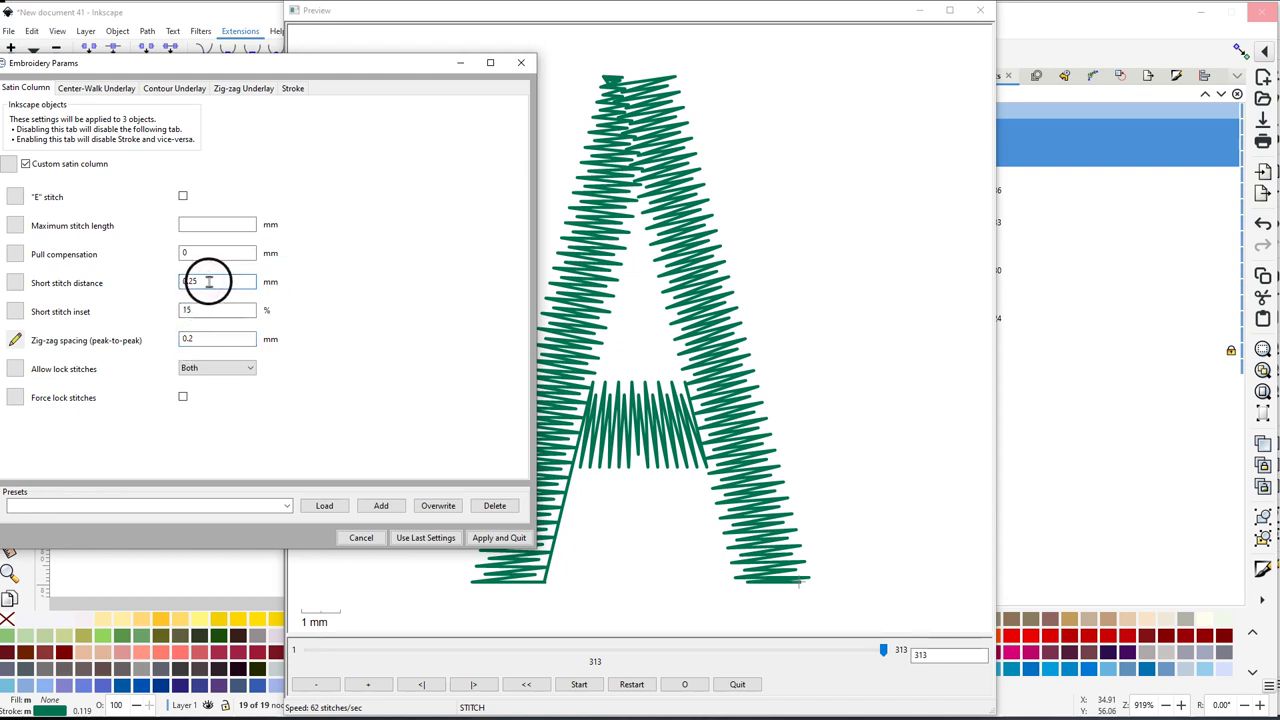
{"action": "key", "text": "BackSpace"}
{"action": "key", "text": "BackSpace"}
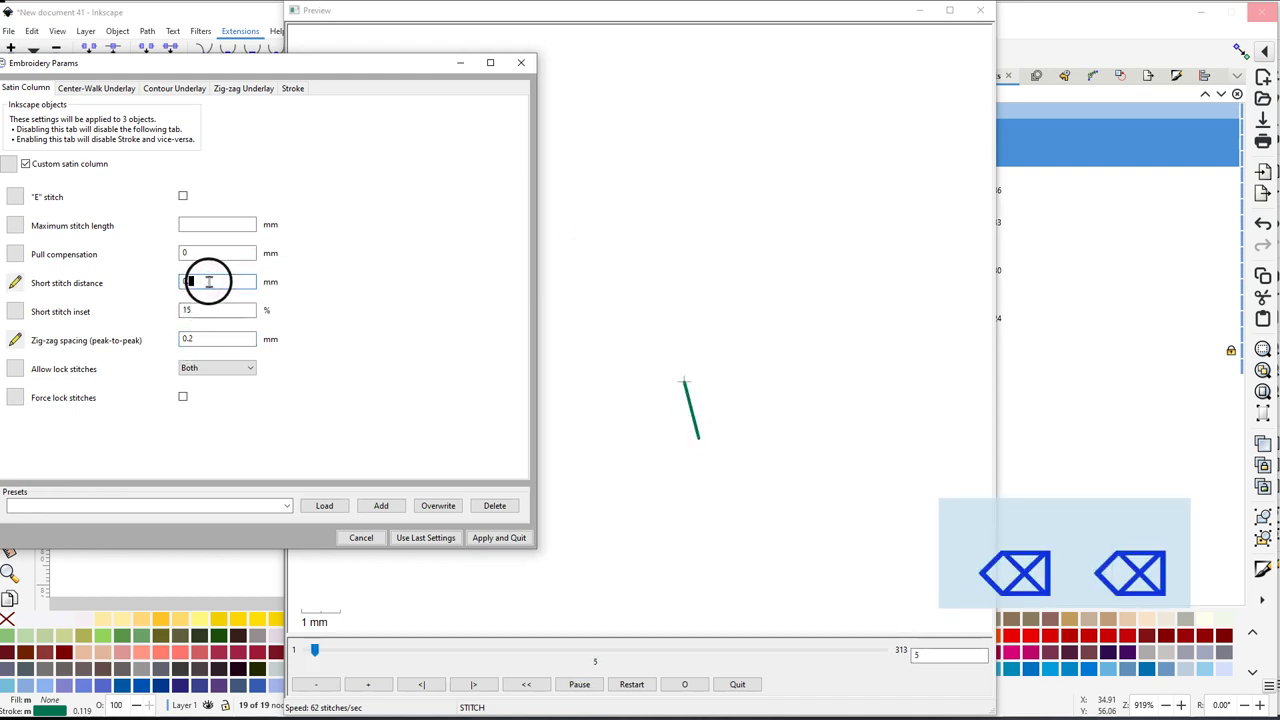
{"action": "type", "text": "1"}
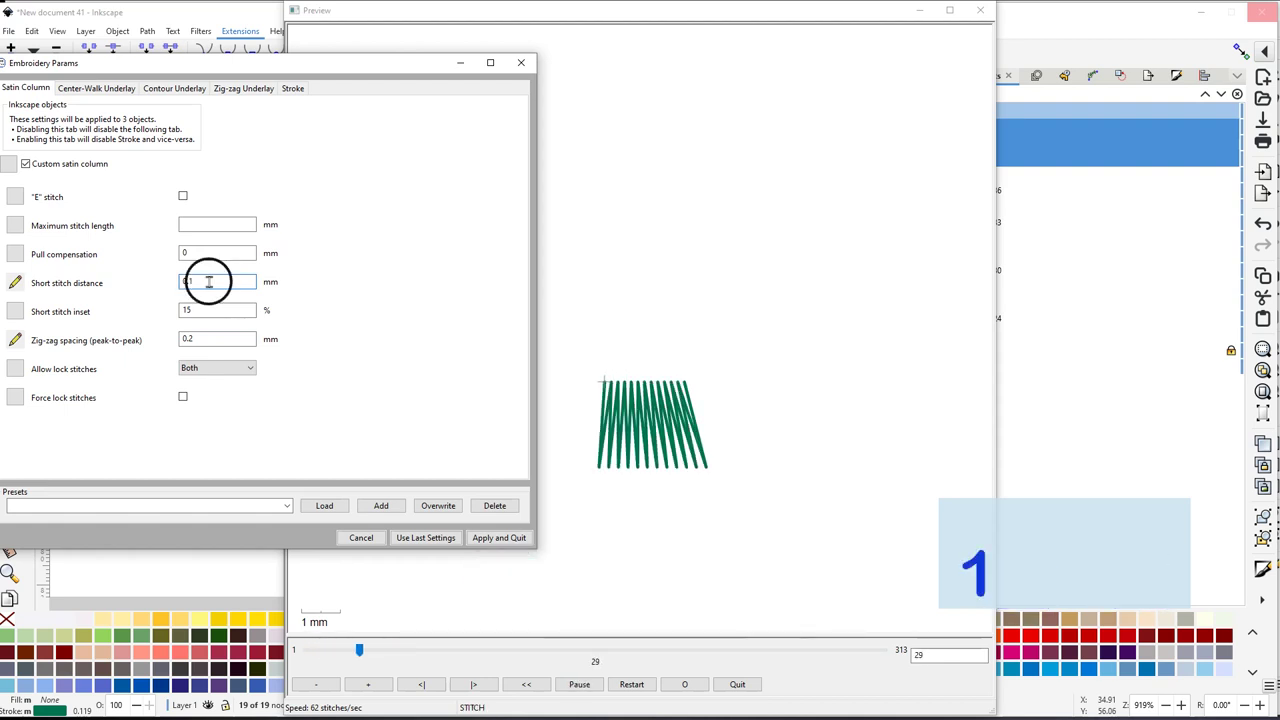
{"action": "type", "text": "5"}
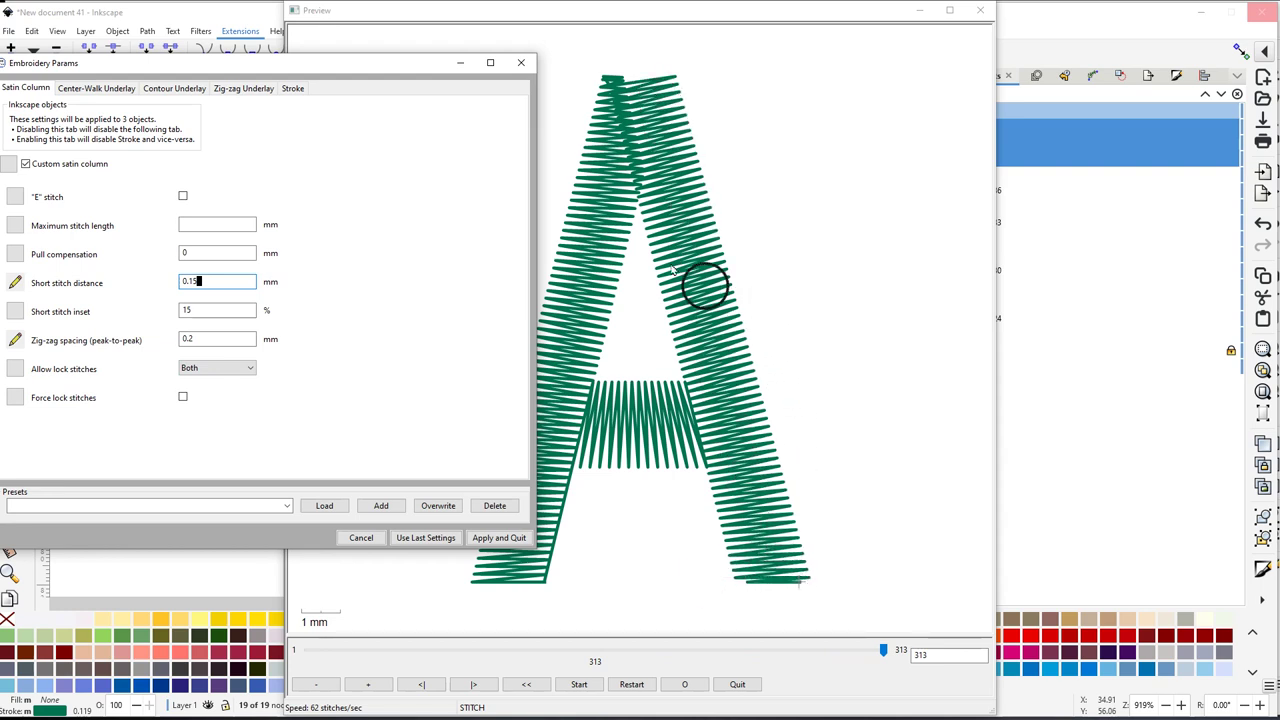
{"action": "left_click", "coordinate": [500, 539]}
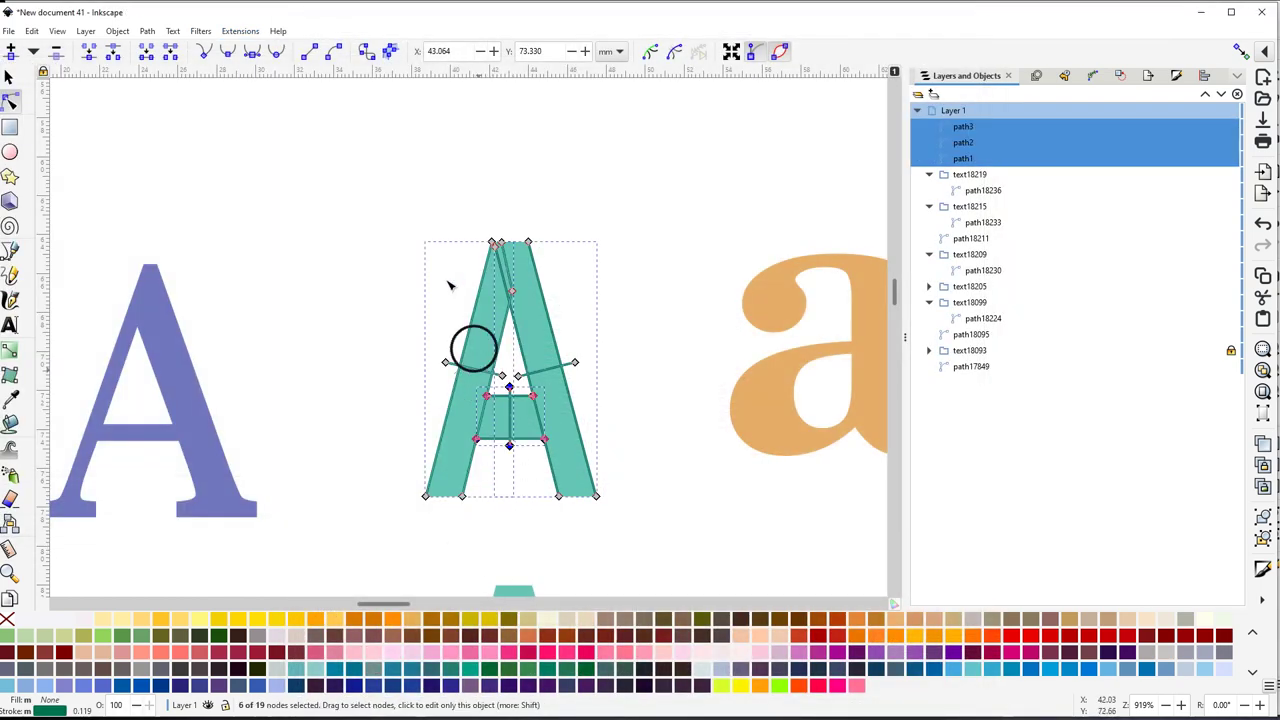
Auto-route the three satin columns, preserving their order and without trimming jump stitches
{"action": "left_click_drag", "start_coordinate": [348, 194], "coordinate": [640, 547]}
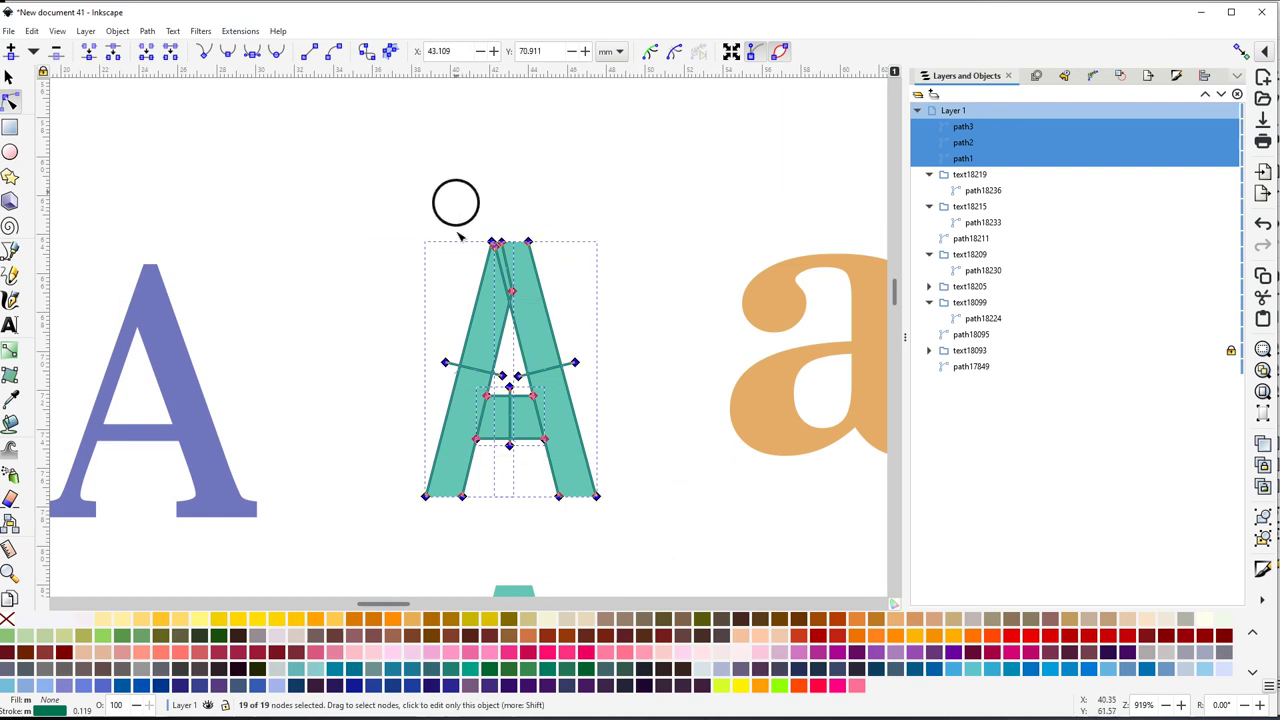
{"action": "left_click", "coordinate": [234, 30]}
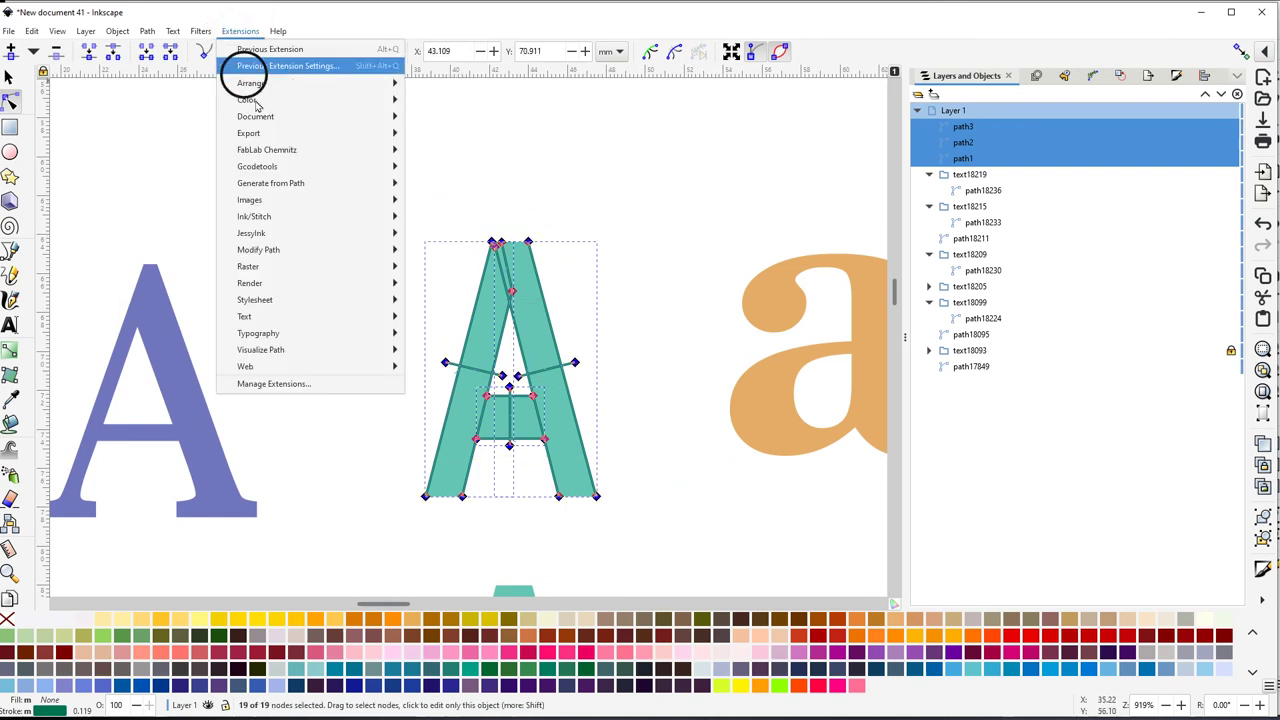
{"action": "mouse_move", "coordinate": [257, 217]}
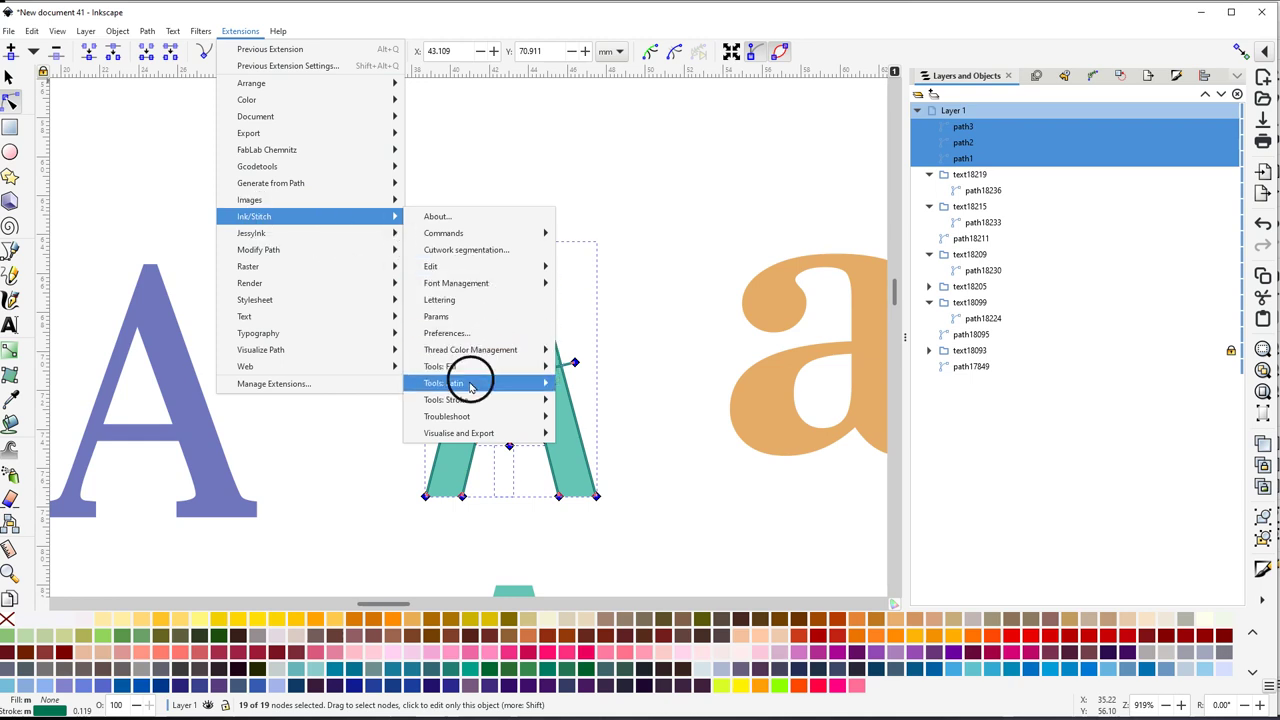
{"action": "mouse_move", "coordinate": [470, 386]}
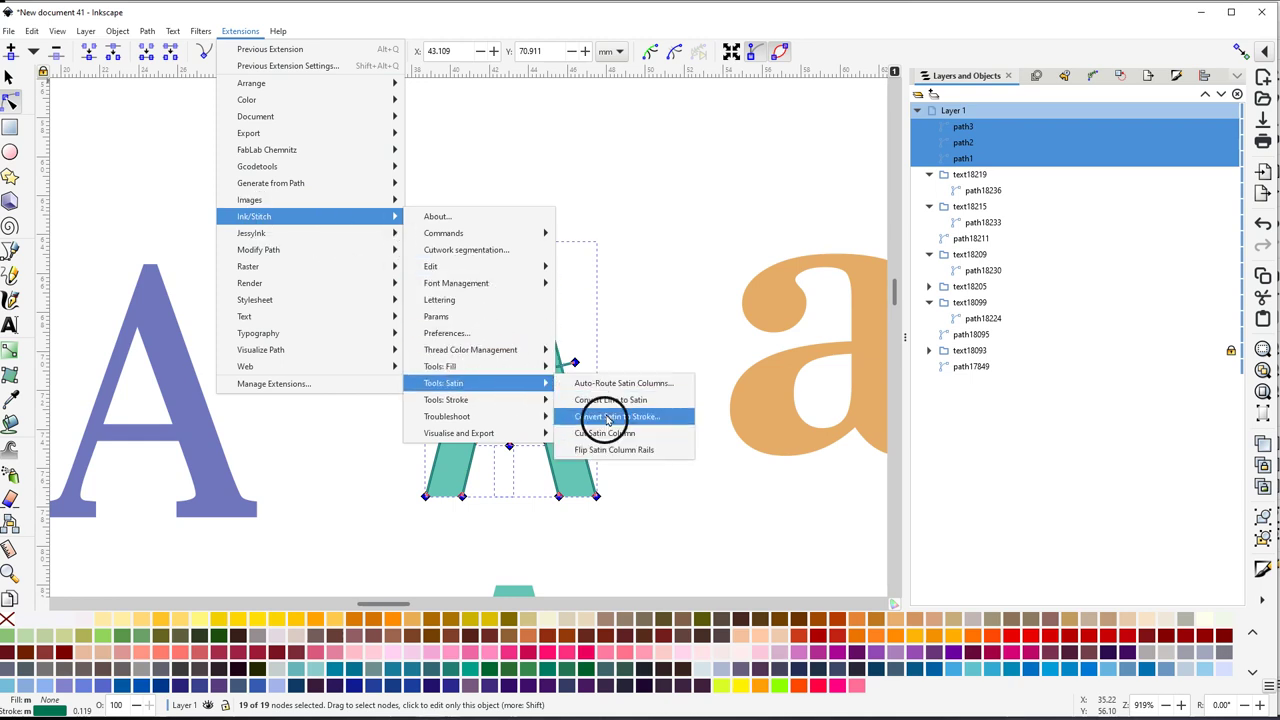
{"action": "left_click", "coordinate": [614, 386]}
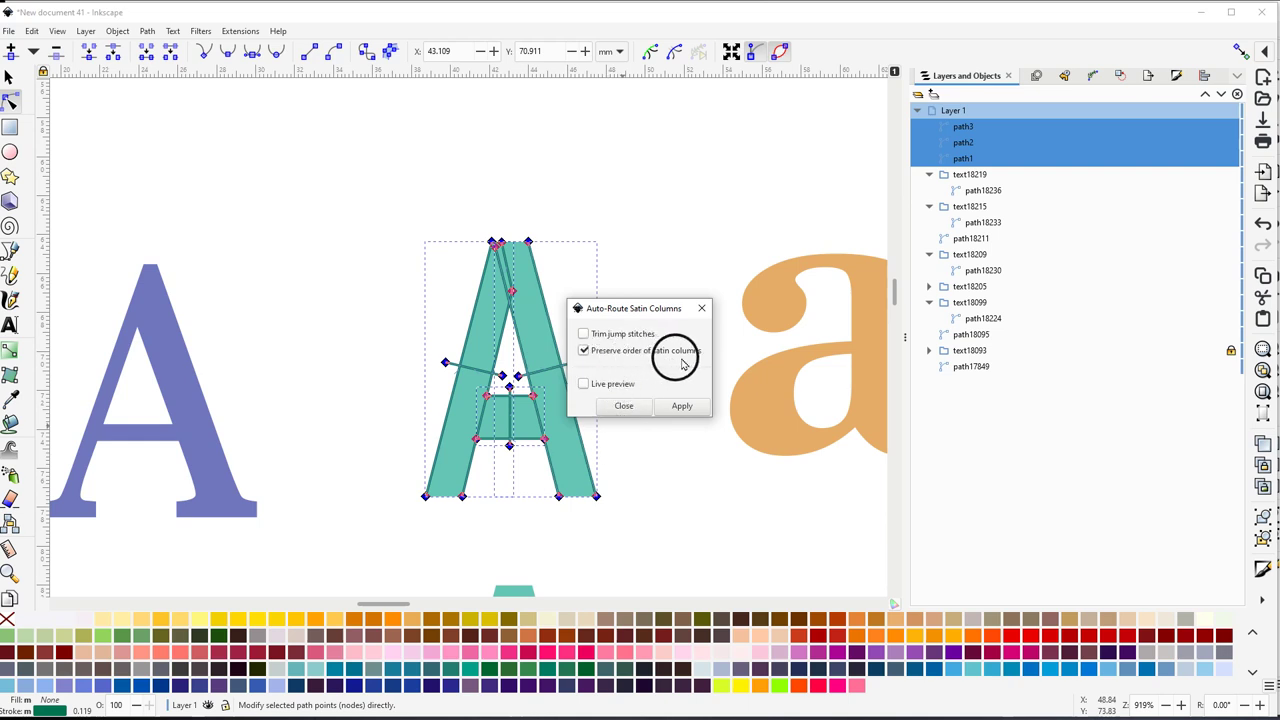
{"action": "left_click", "coordinate": [682, 407]}
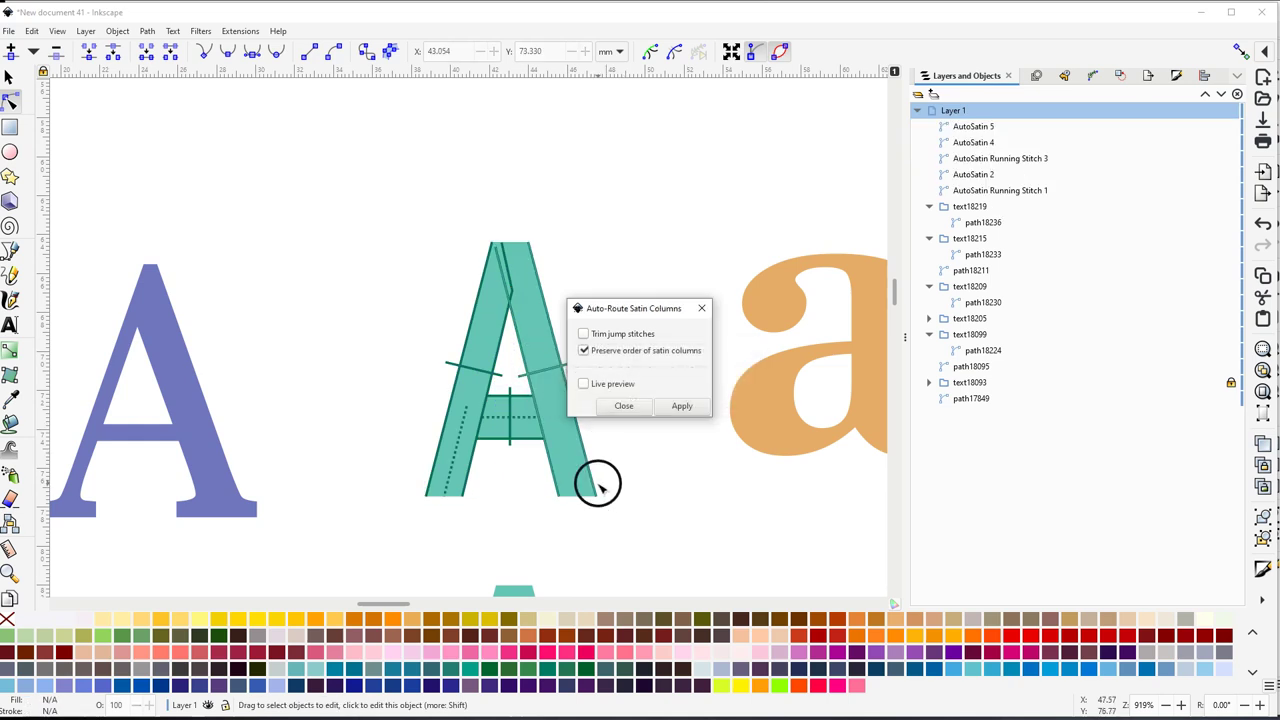
{"action": "left_click", "coordinate": [624, 407]}
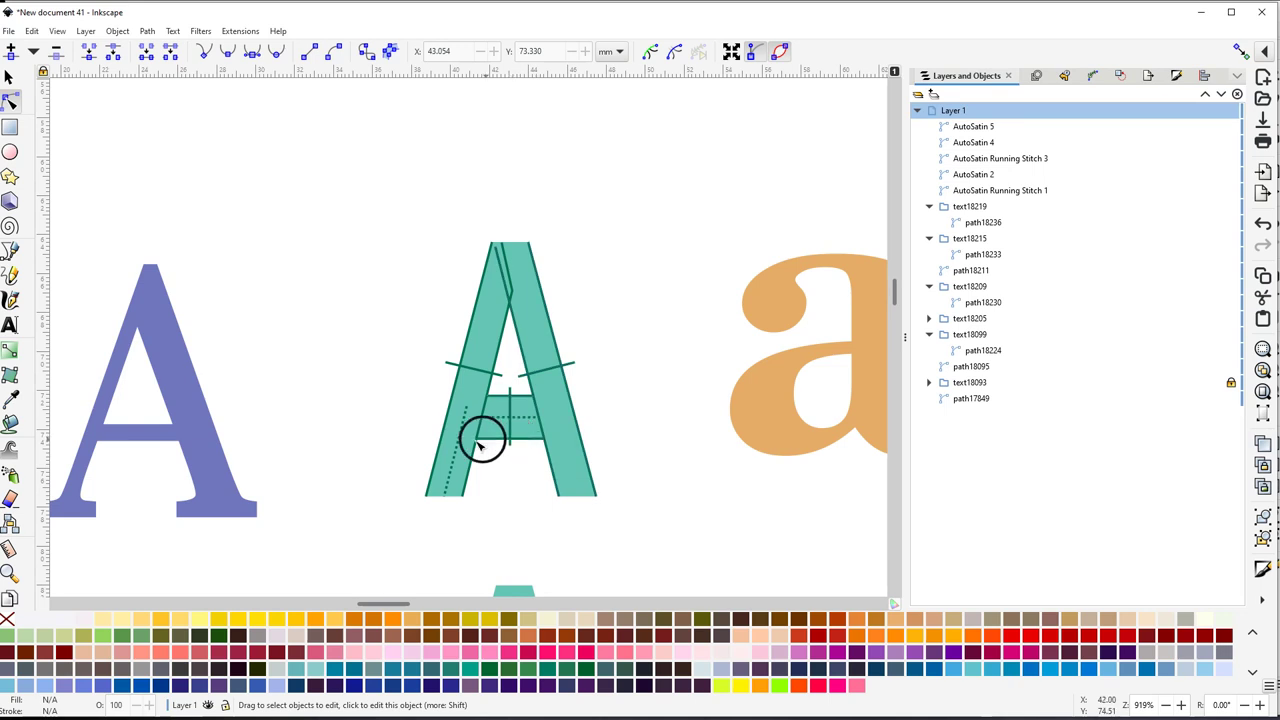
{"action": "scroll", "coordinate": [486, 432], "scroll_direction": "up", "scroll_amount": 2, "text": "ctrl"}
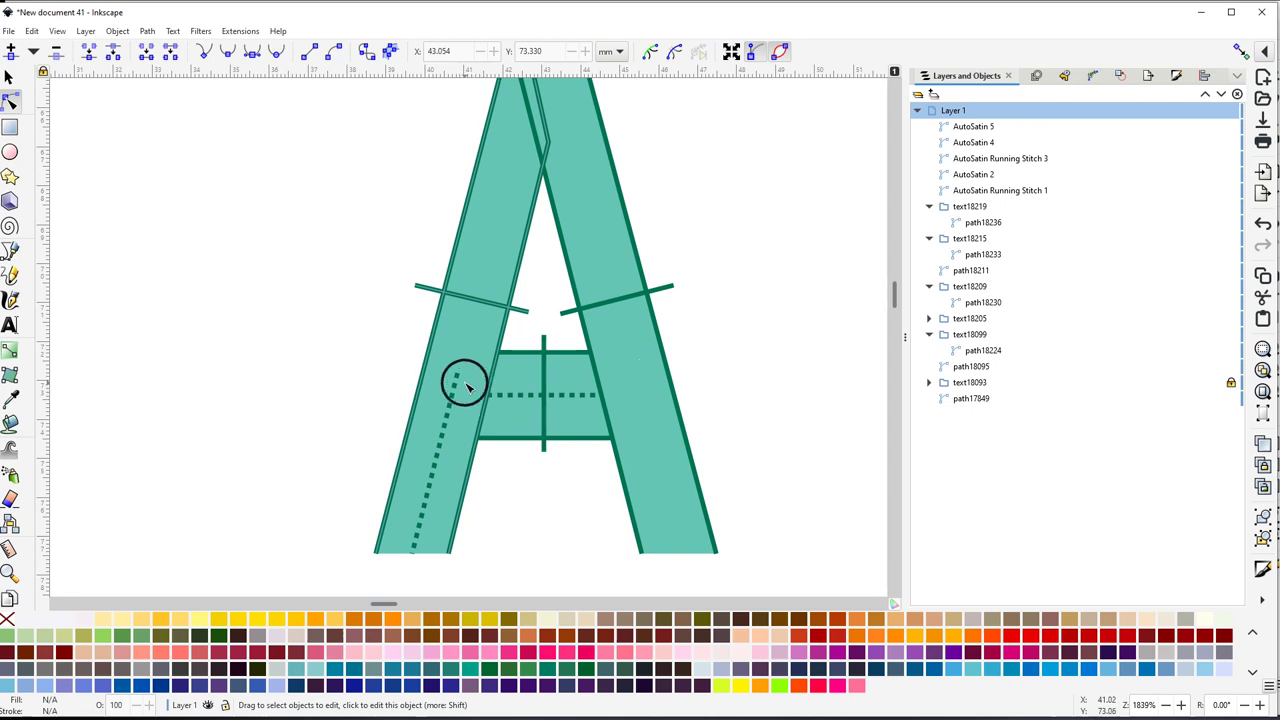
{"action": "scroll", "coordinate": [452, 395], "scroll_direction": "down", "scroll_amount": 2}
{"action": "scroll", "coordinate": [446, 402], "scroll_direction": "up", "scroll_amount": 2}
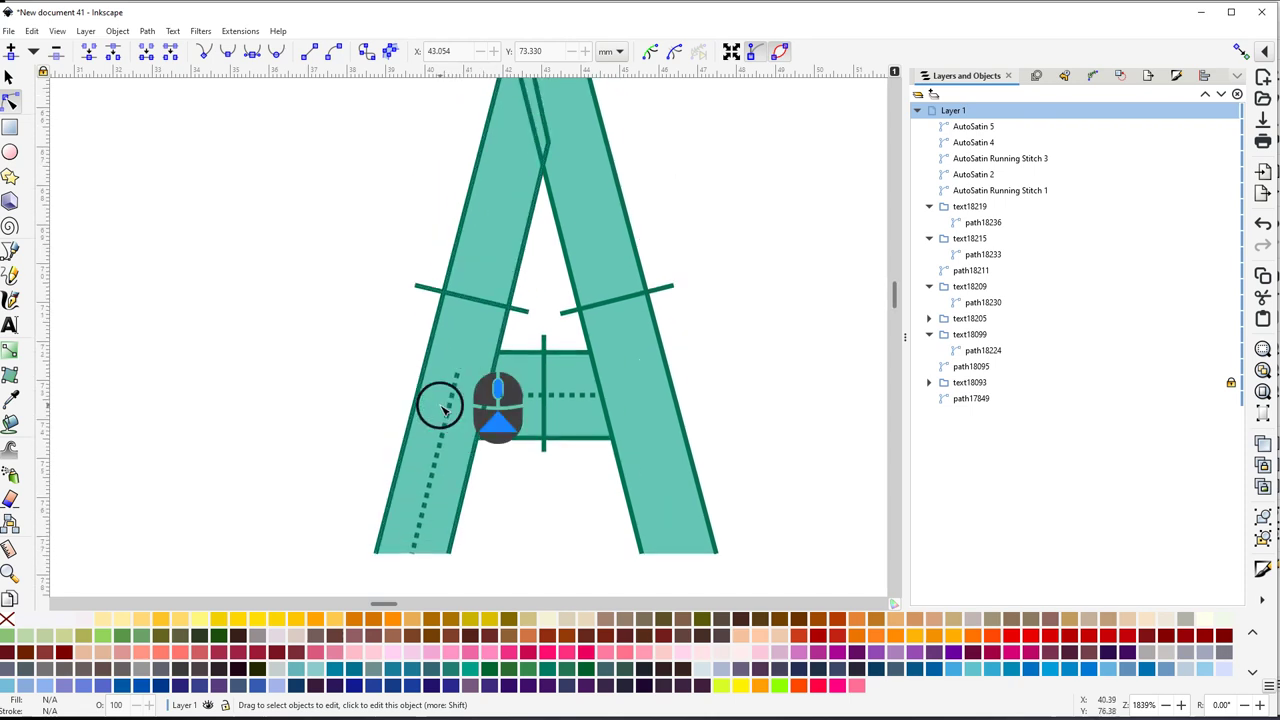
Select the auto-routed satin objects of the green A and preview their stitch-out in the Ink/Stitch simulator
{"action": "scroll", "coordinate": [562, 412], "scroll_direction": "down", "scroll_amount": 2}
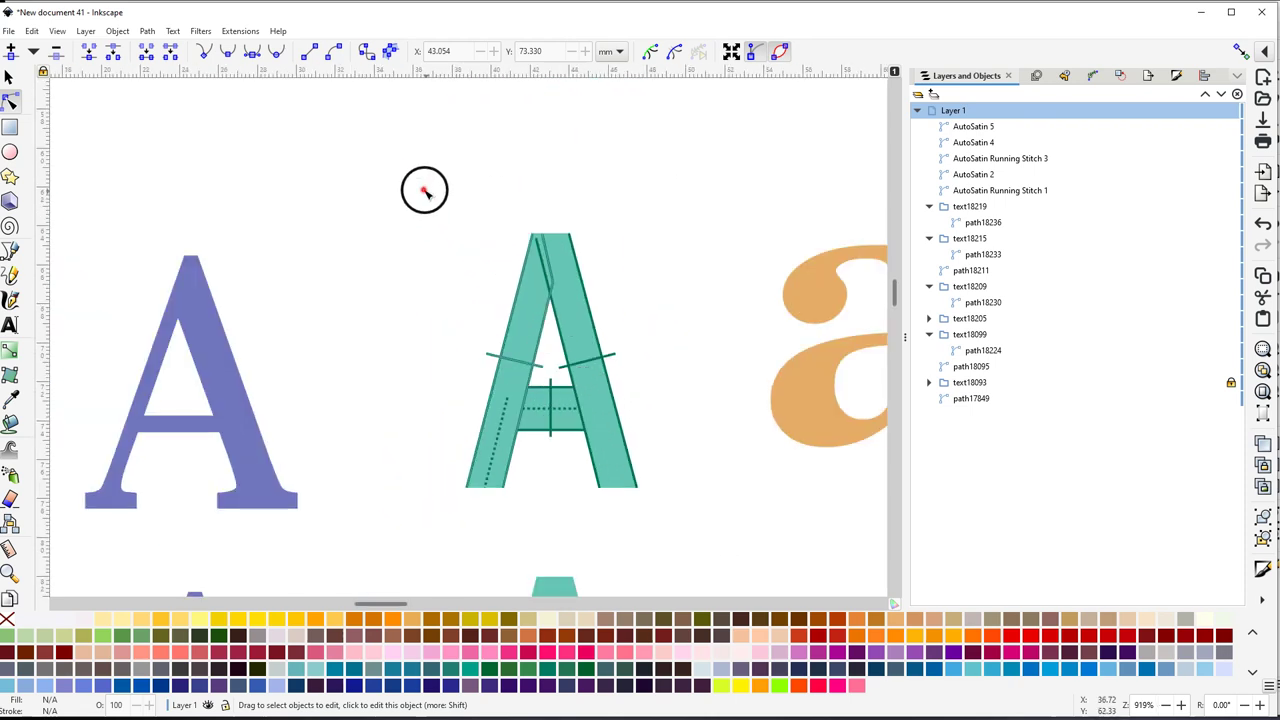
{"action": "left_click_drag", "start_coordinate": [424, 190], "coordinate": [640, 526]}
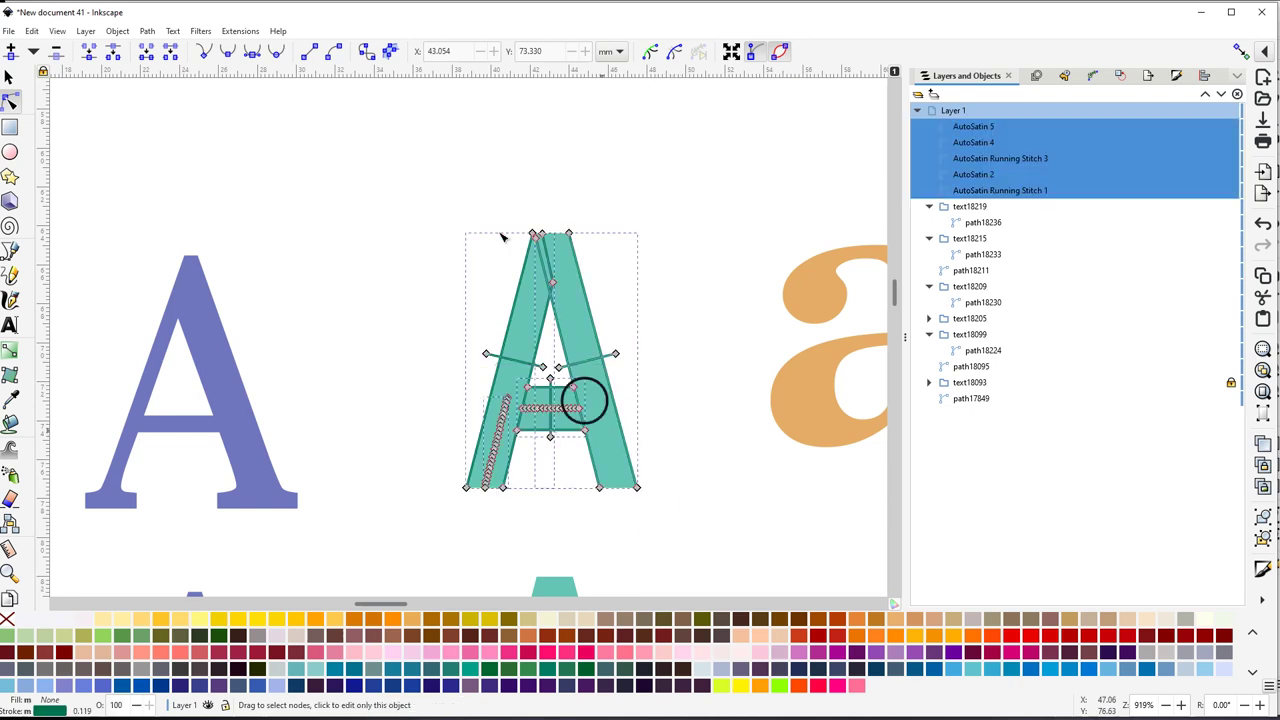
{"action": "left_click", "coordinate": [379, 66]}
{"action": "left_click", "coordinate": [240, 30]}
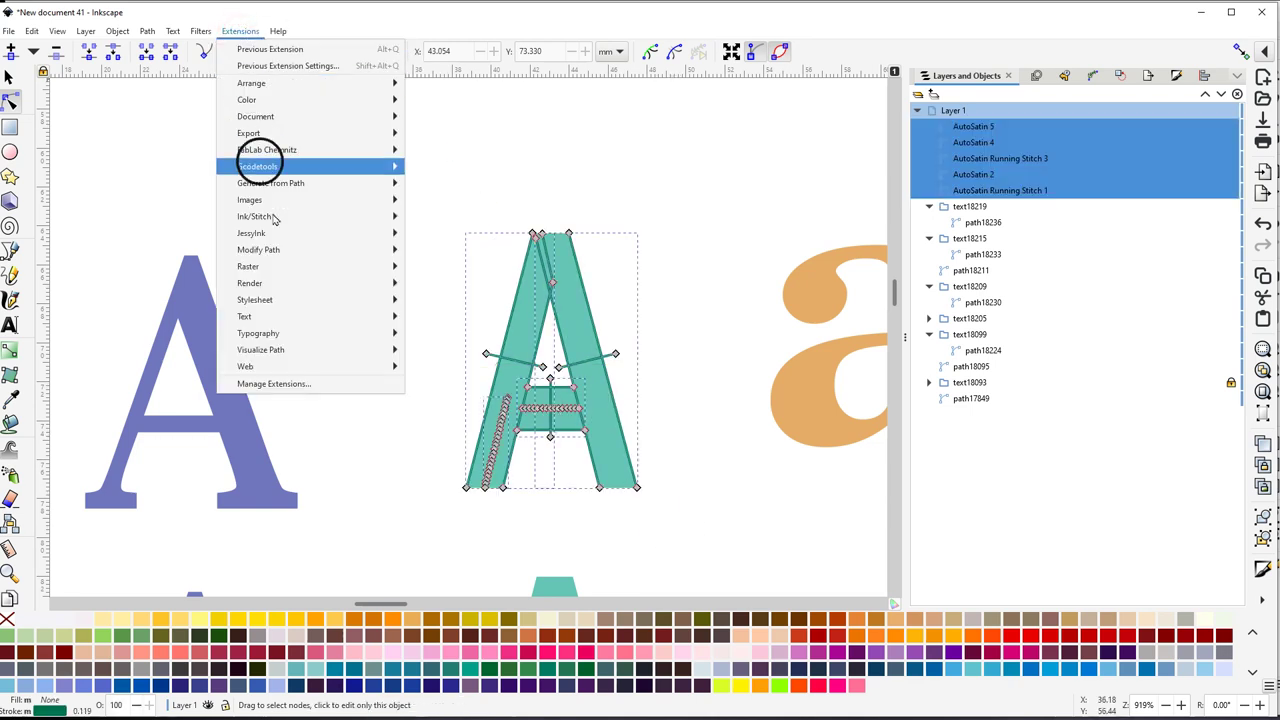
{"action": "mouse_move", "coordinate": [252, 236]}
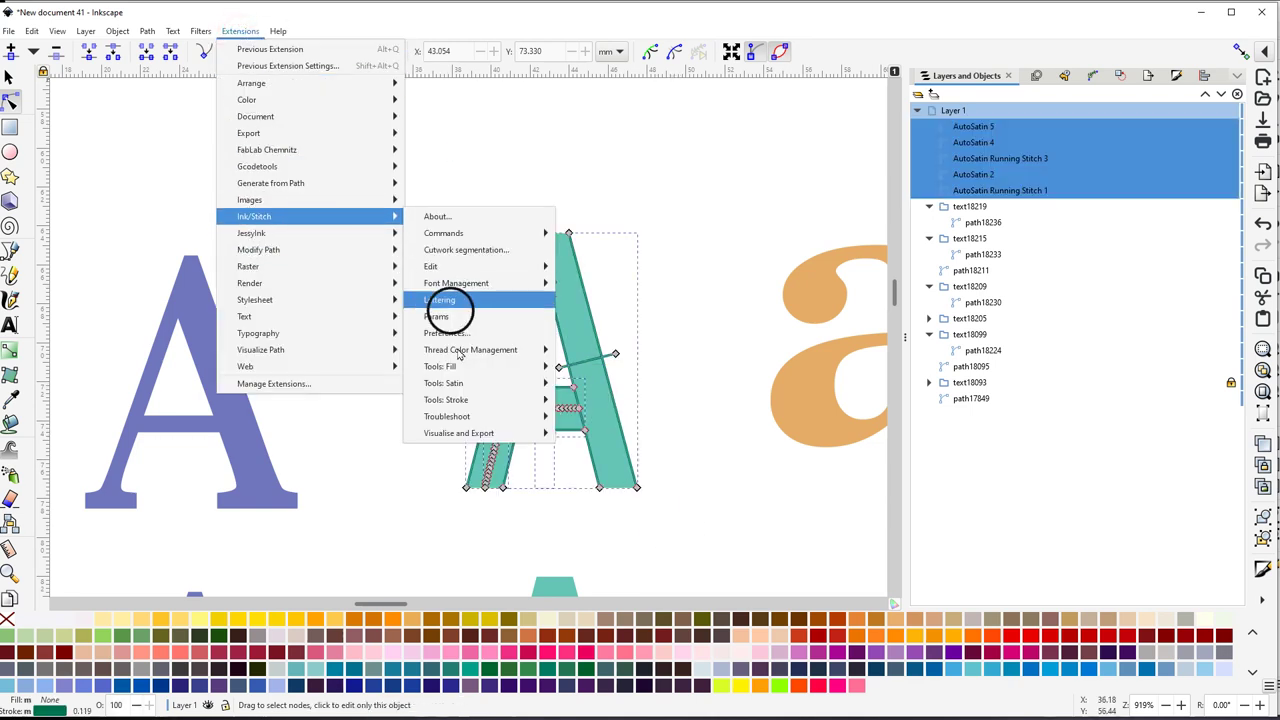
{"action": "mouse_move", "coordinate": [457, 431]}
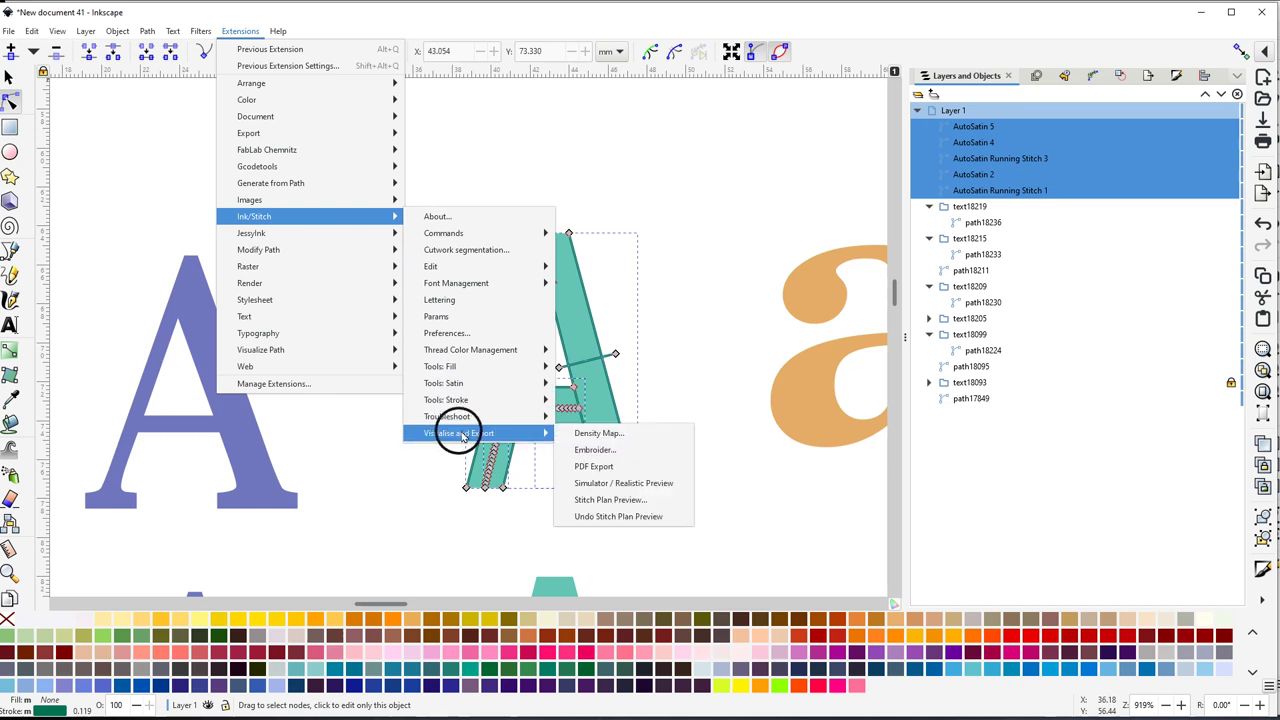
{"action": "left_click", "coordinate": [592, 485]}
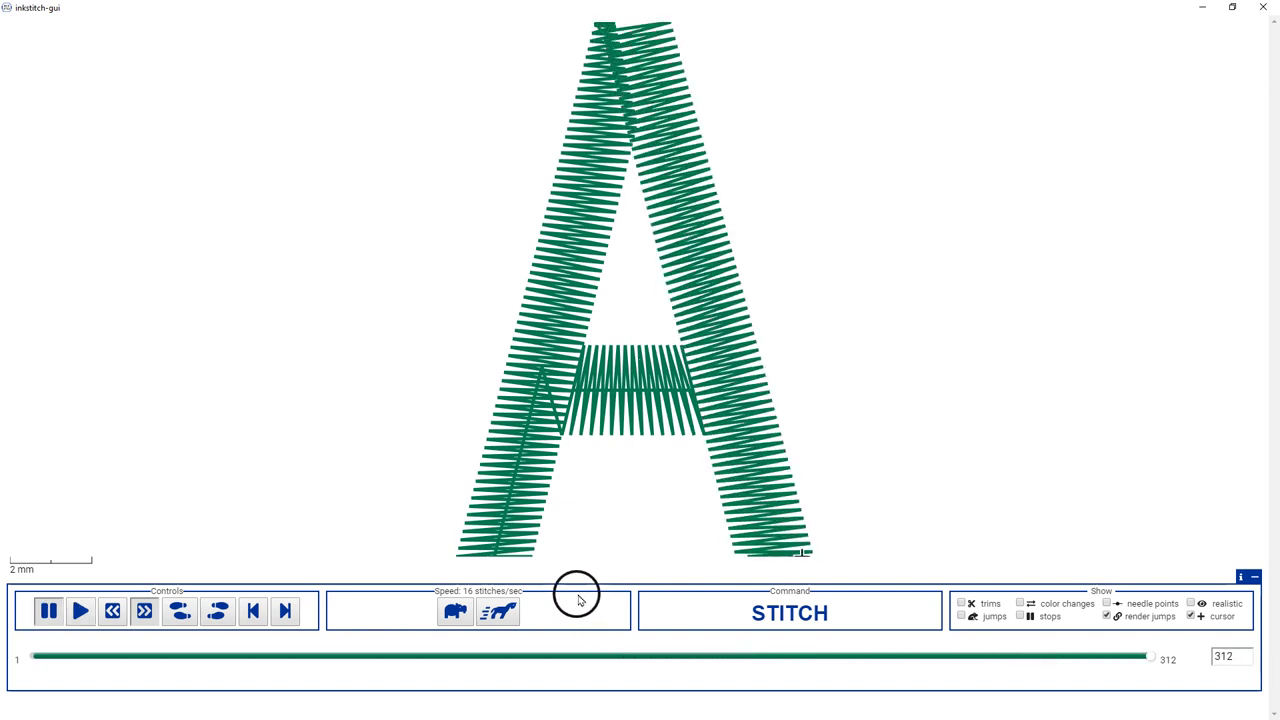
{"action": "left_click", "coordinate": [1261, 7]}
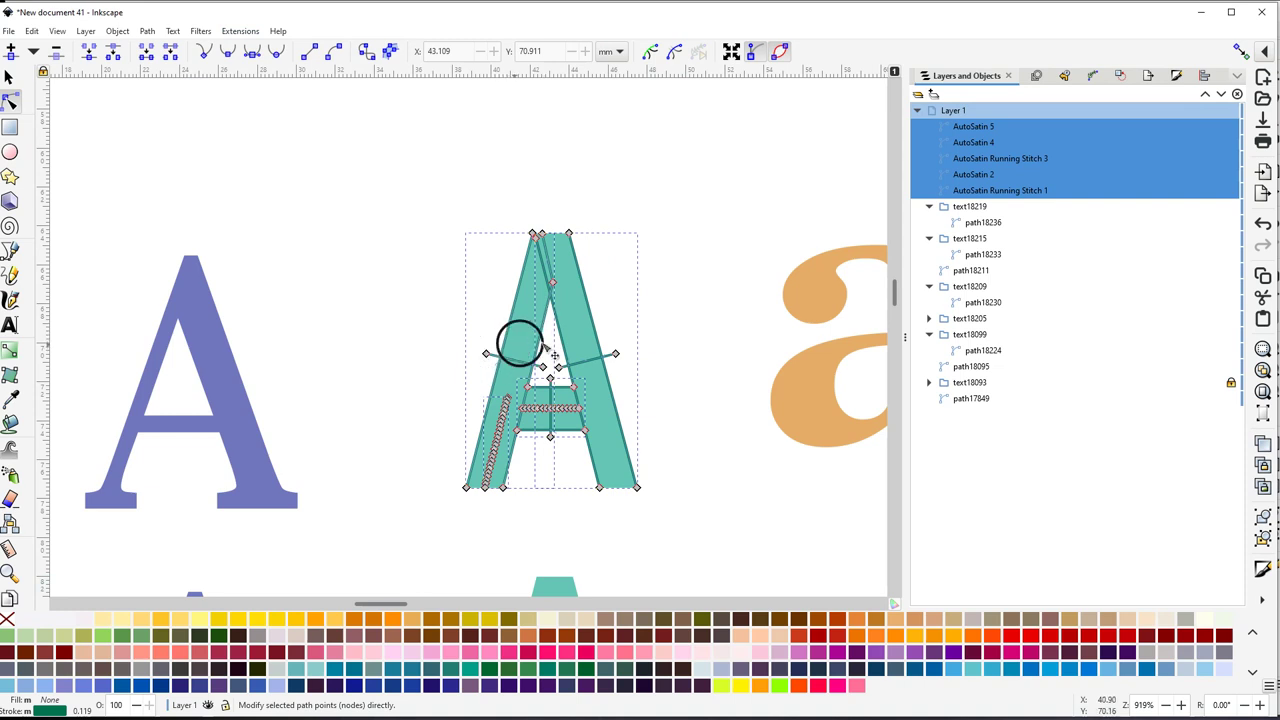
Select all five auto-routed satin objects and move them off the green A into the empty space above it
{"action": "left_click_drag", "start_coordinate": [427, 190], "coordinate": [678, 518]}
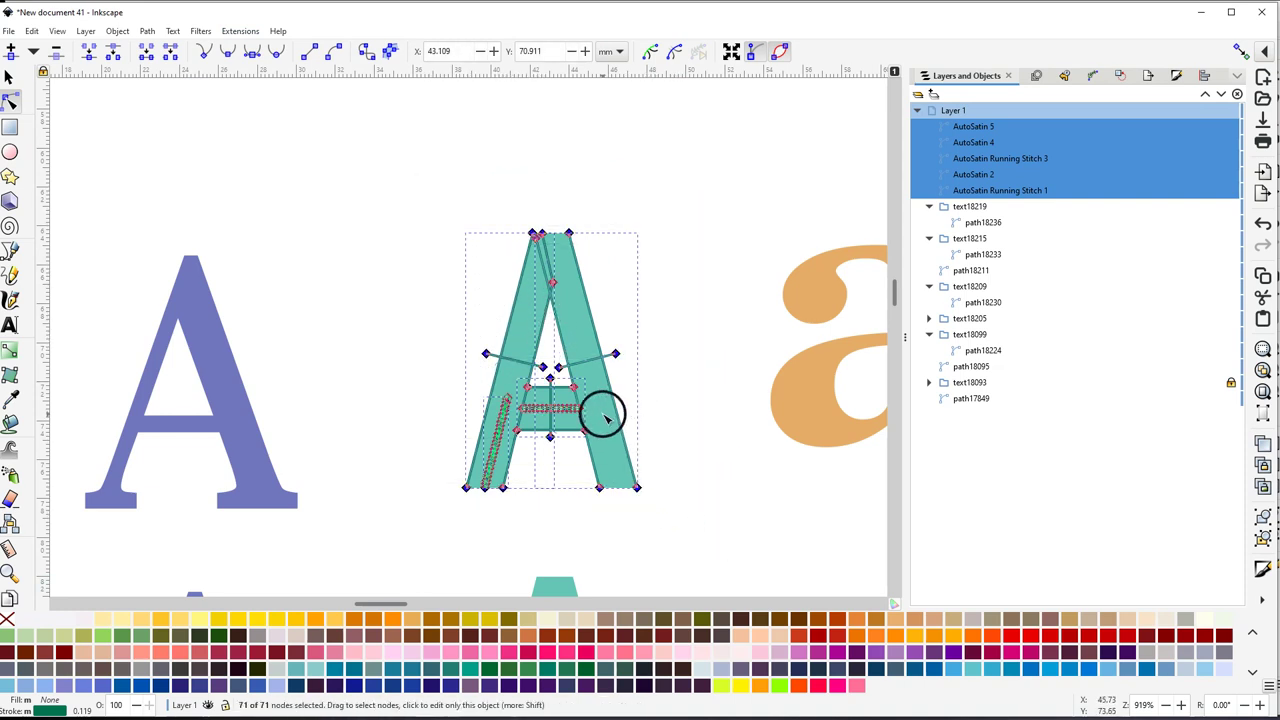
{"action": "double_click", "coordinate": [543, 355]}
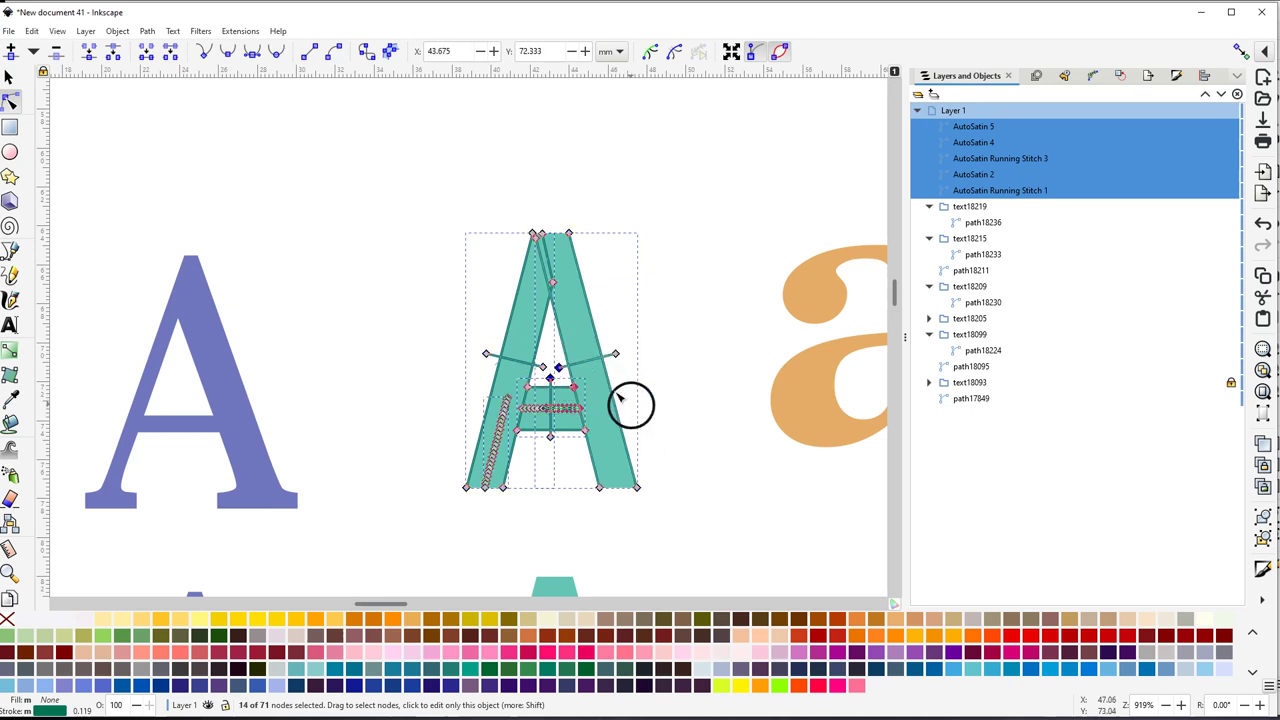
{"action": "left_click", "coordinate": [9, 77]}
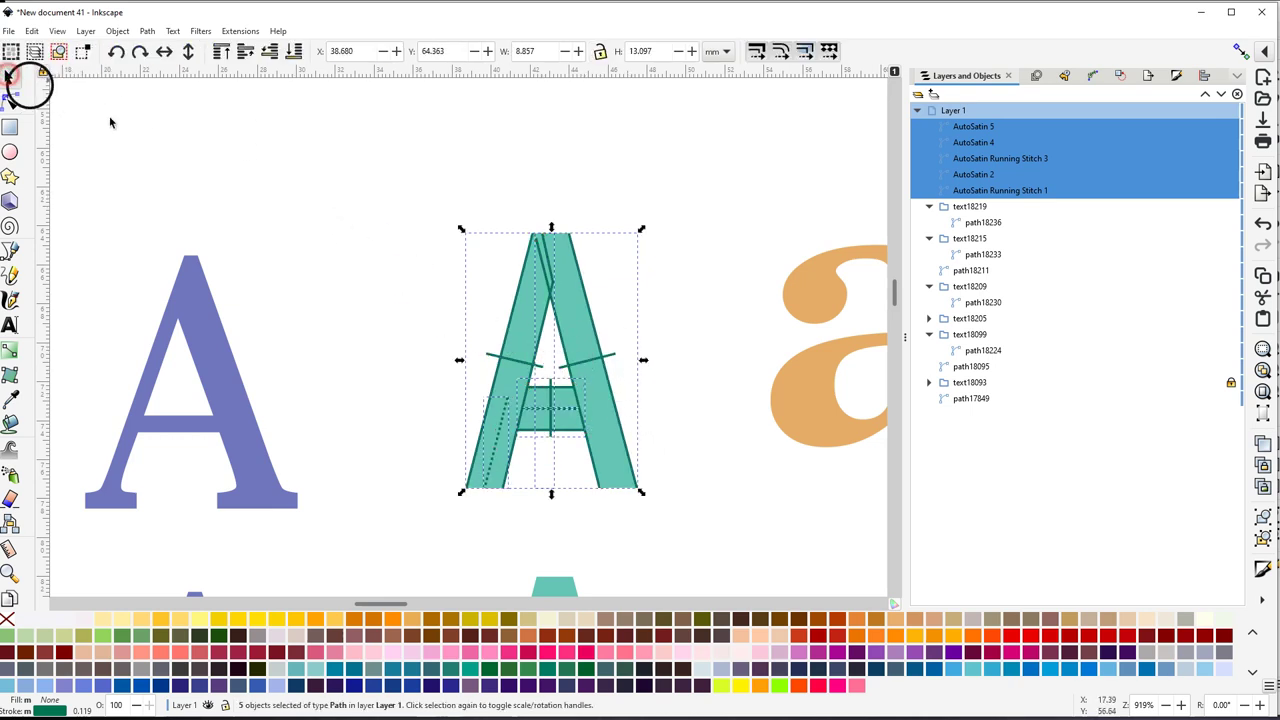
{"action": "left_click_drag", "start_coordinate": [587, 320], "coordinate": [510, 236]}
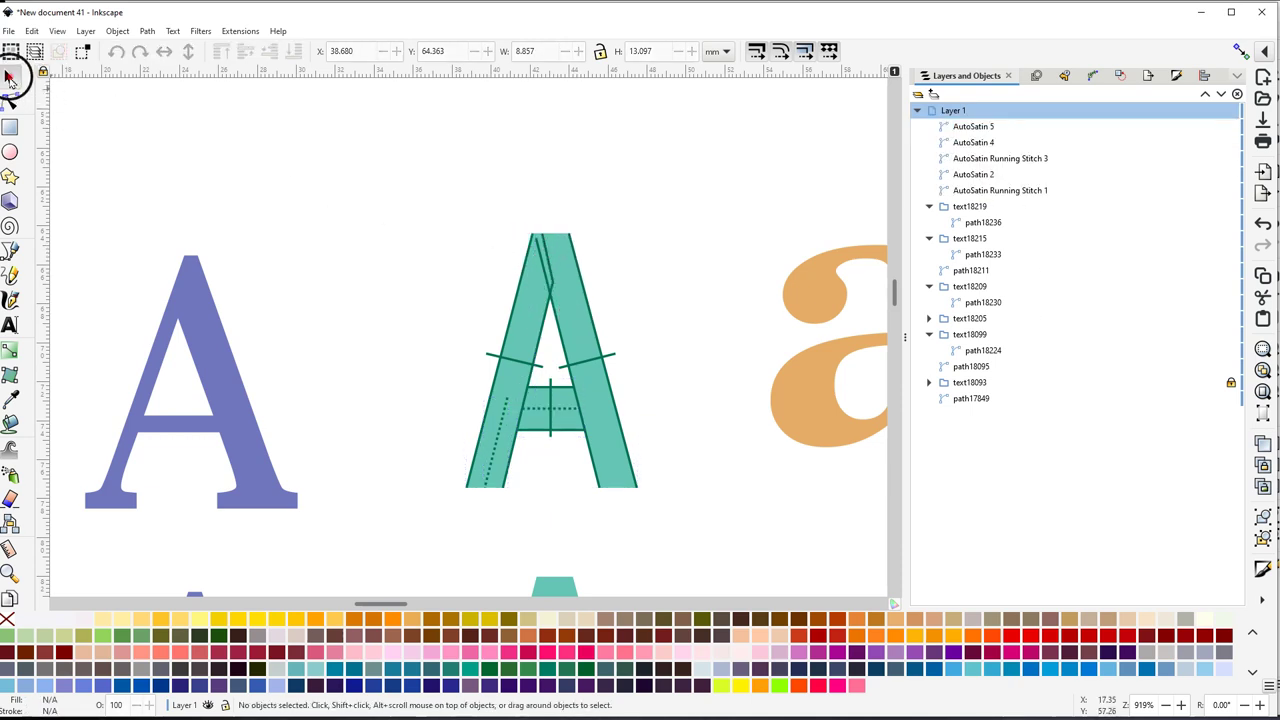
{"action": "left_click_drag", "start_coordinate": [437, 200], "coordinate": [658, 482]}
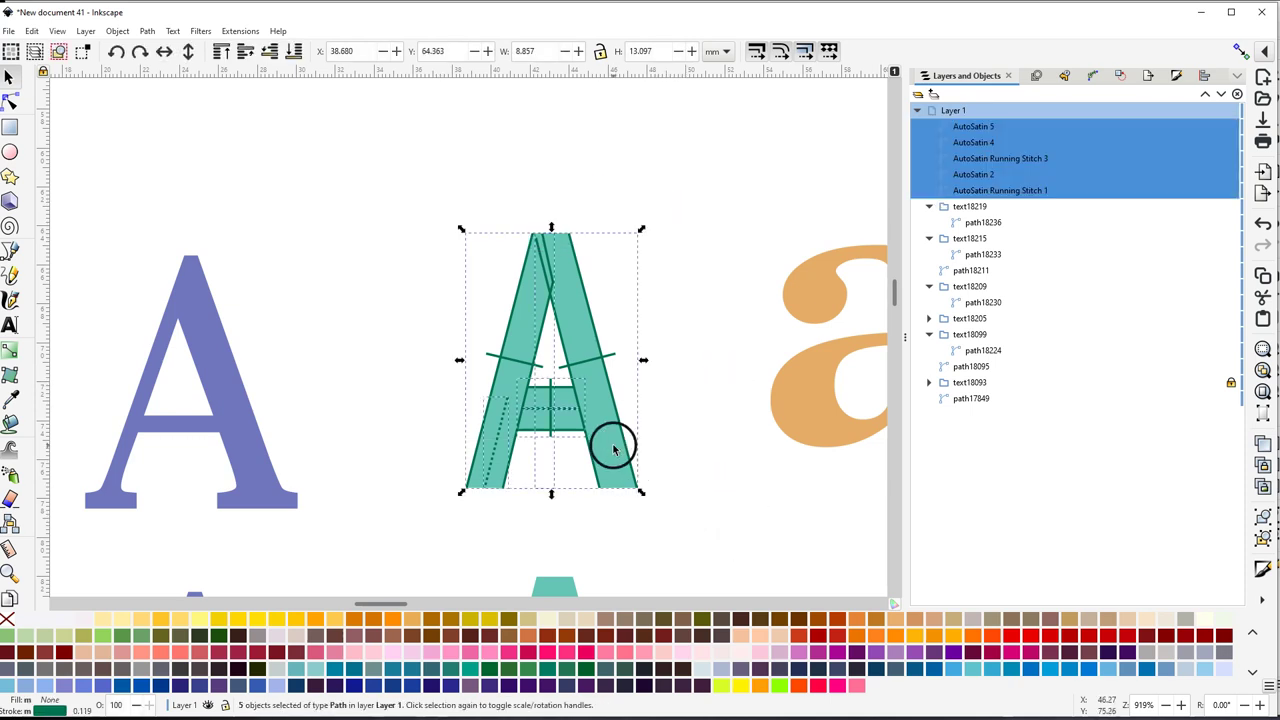
{"action": "mouse_move", "coordinate": [613, 449]}
{"action": "left_mouse_down"}
{"action": "mouse_move", "coordinate": [613, 405]}
{"action": "mouse_move", "coordinate": [617, 448]}
{"action": "left_mouse_up"}
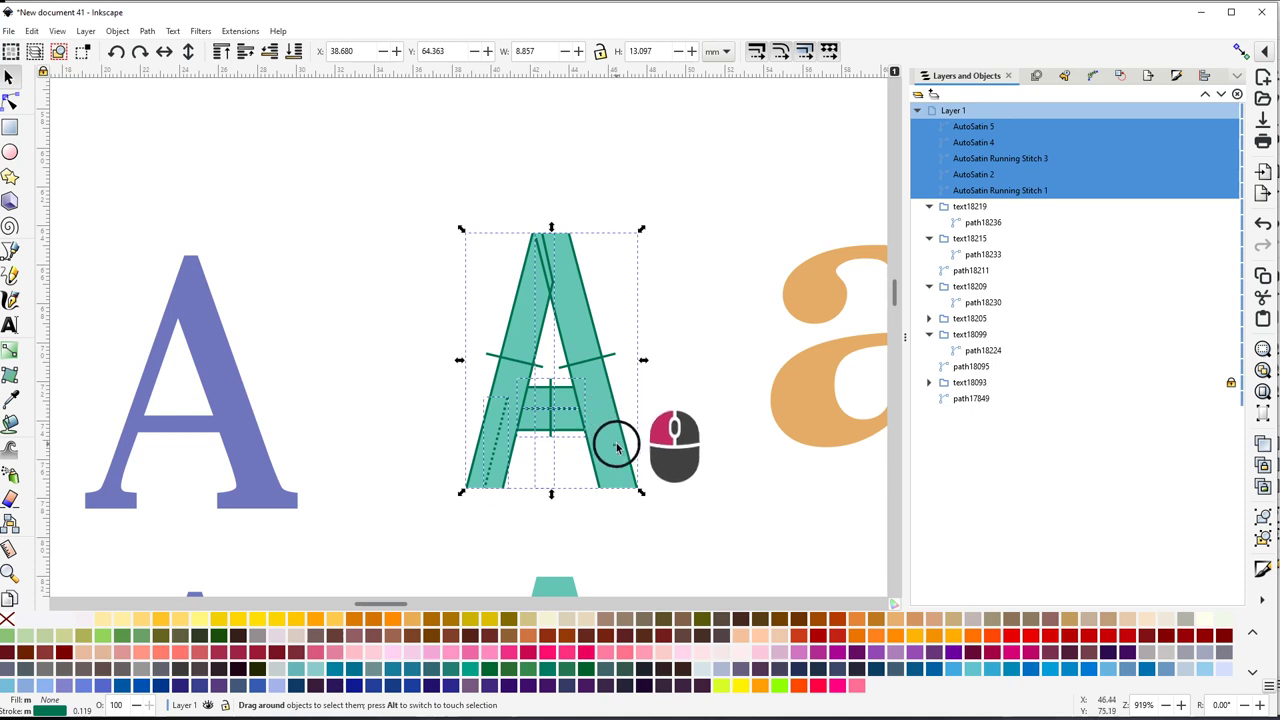
{"action": "left_click", "coordinate": [617, 447]}
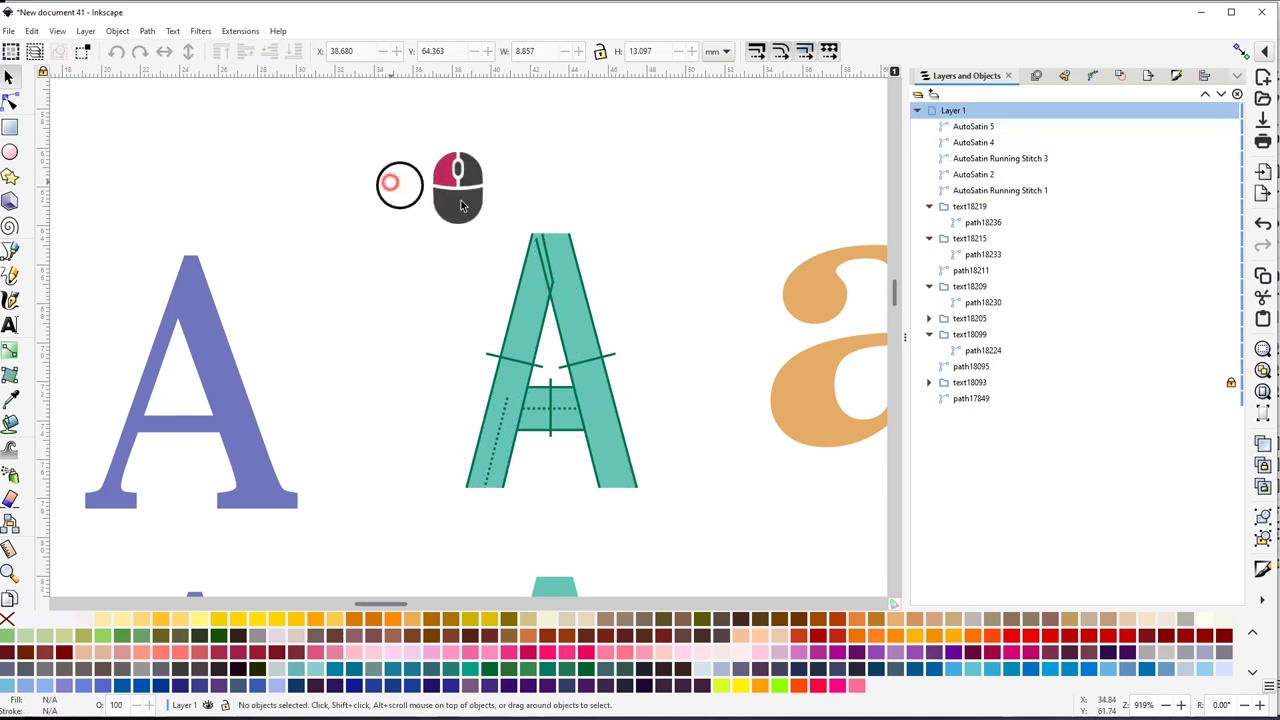
{"action": "left_click_drag", "start_coordinate": [390, 182], "coordinate": [694, 532]}
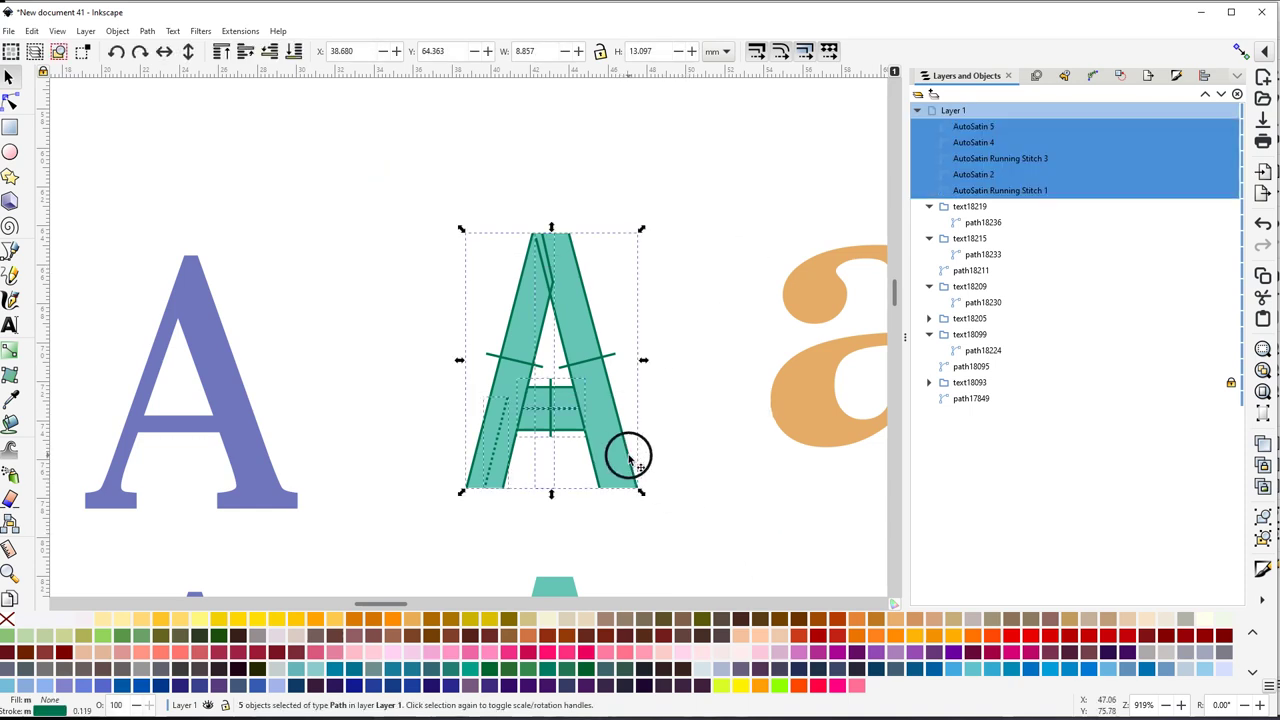
{"action": "left_click_drag", "start_coordinate": [628, 457], "coordinate": [629, 189]}
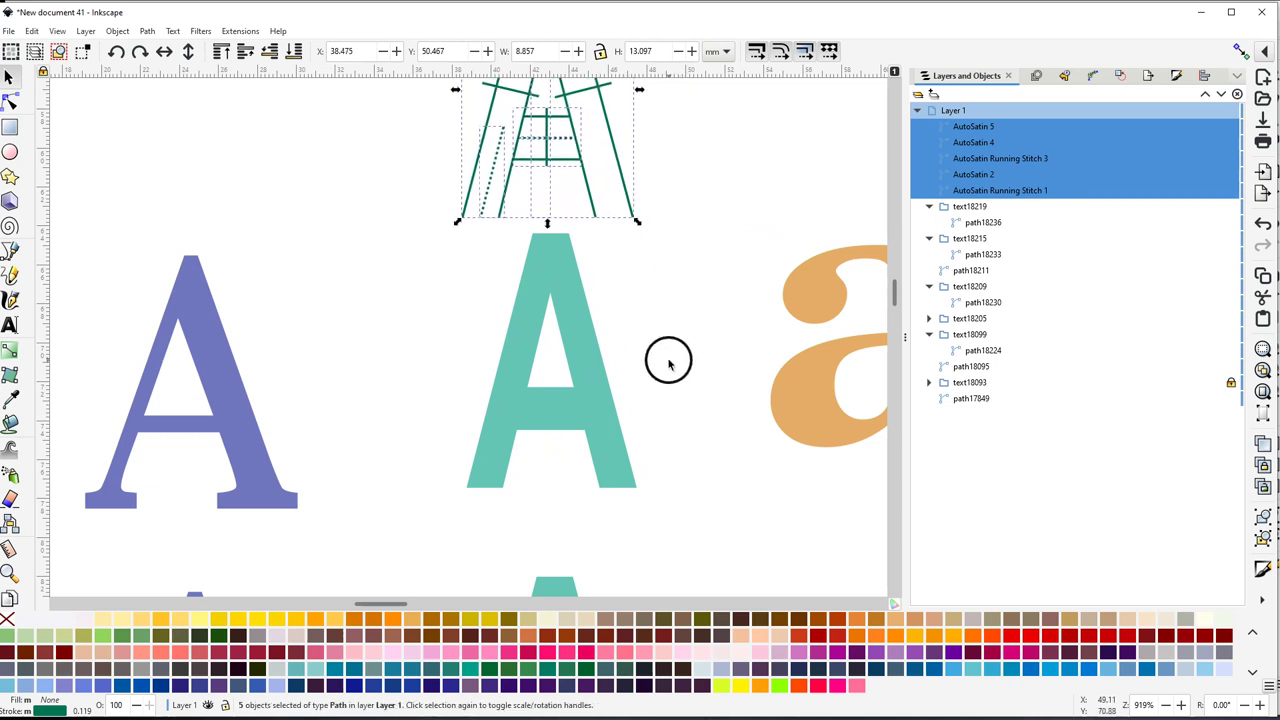
{"action": "scroll", "coordinate": [677, 428], "scroll_direction": "up", "scroll_amount": 3}
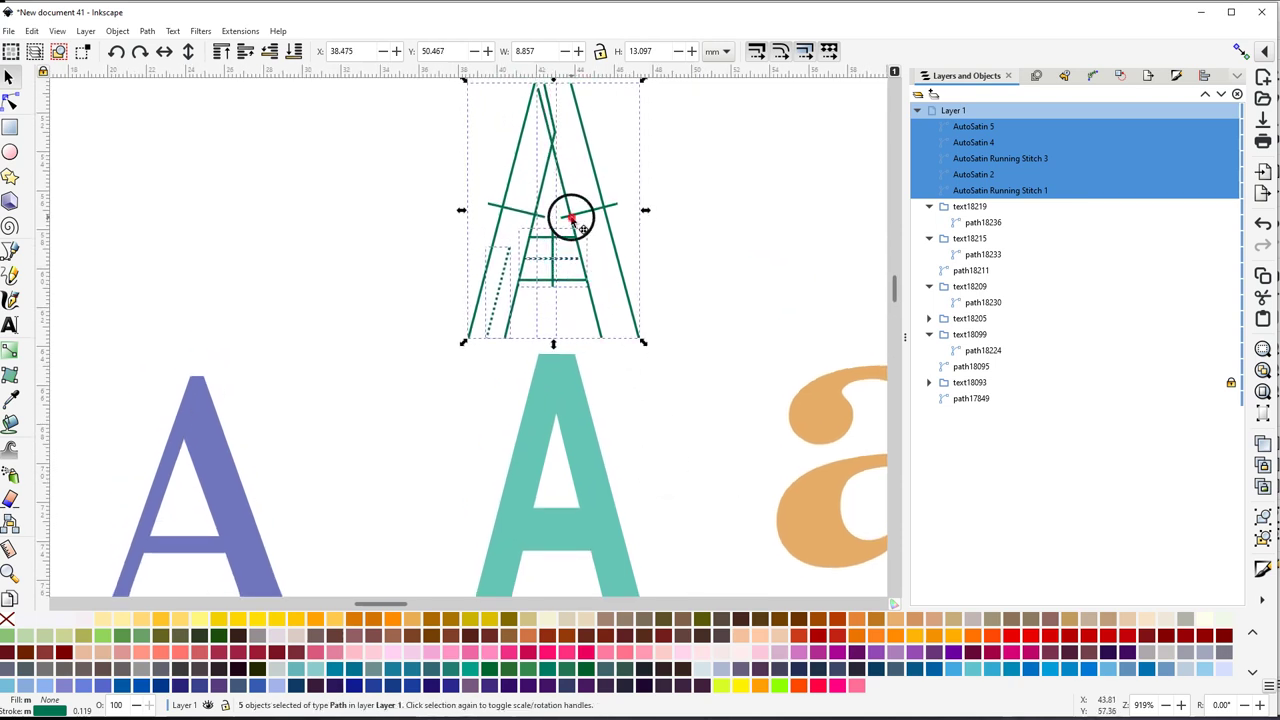
{"action": "left_click_drag", "start_coordinate": [583, 230], "coordinate": [596, 218]}
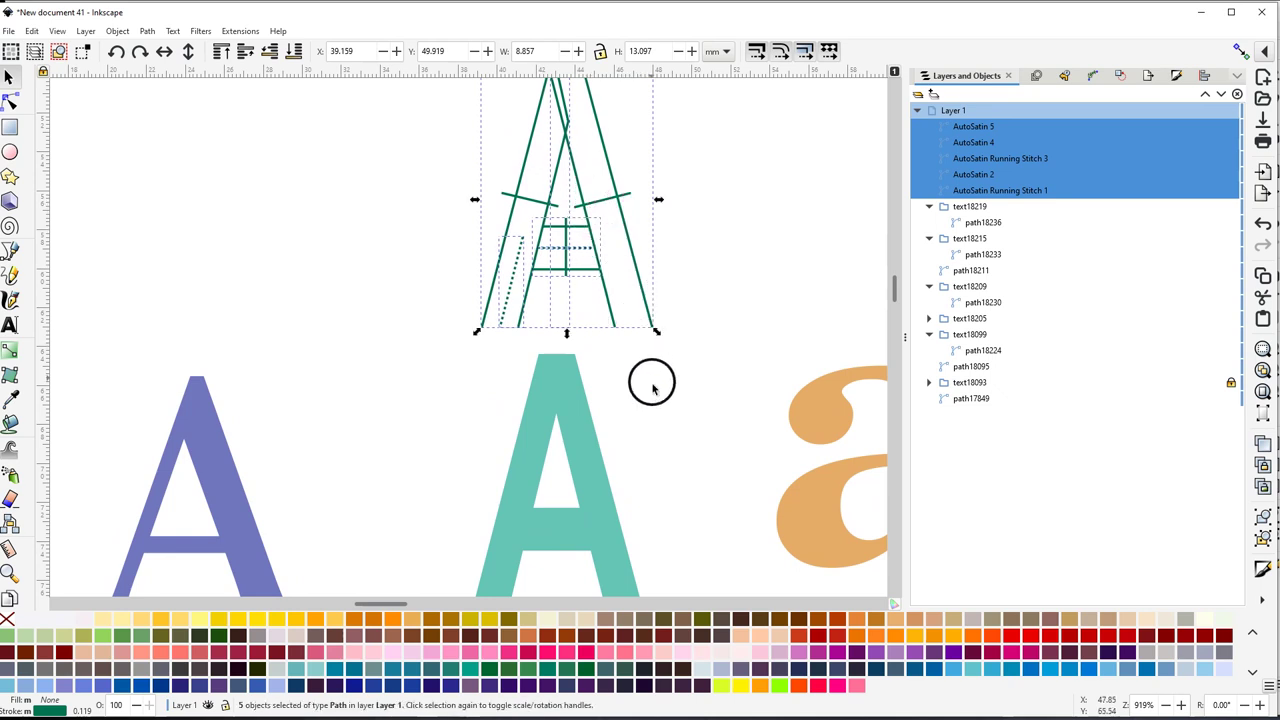
{"action": "scroll", "coordinate": [654, 398], "scroll_direction": "down", "scroll_amount": 1}
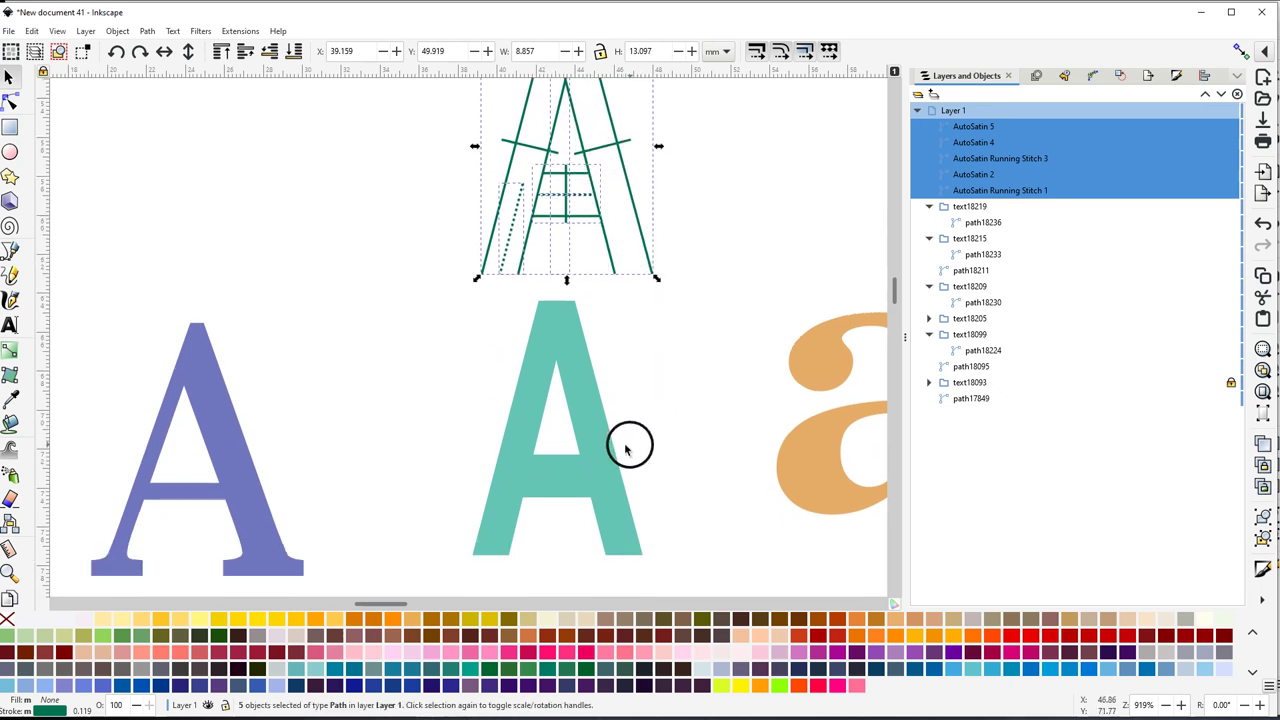
{"action": "left_click", "coordinate": [596, 432]}
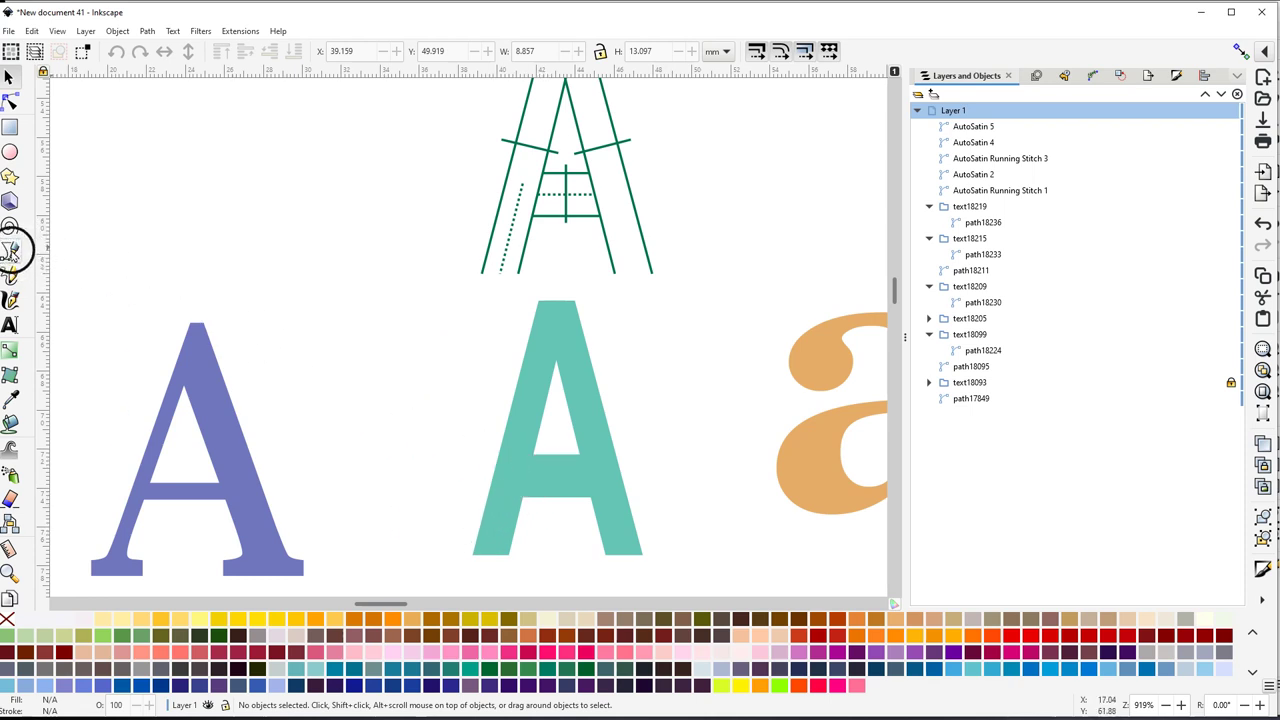
Draw a closed six-node path around the green A's crossbar through its four inner corners and thin its stroke to about 0.046
{"action": "left_click", "coordinate": [10, 250]}
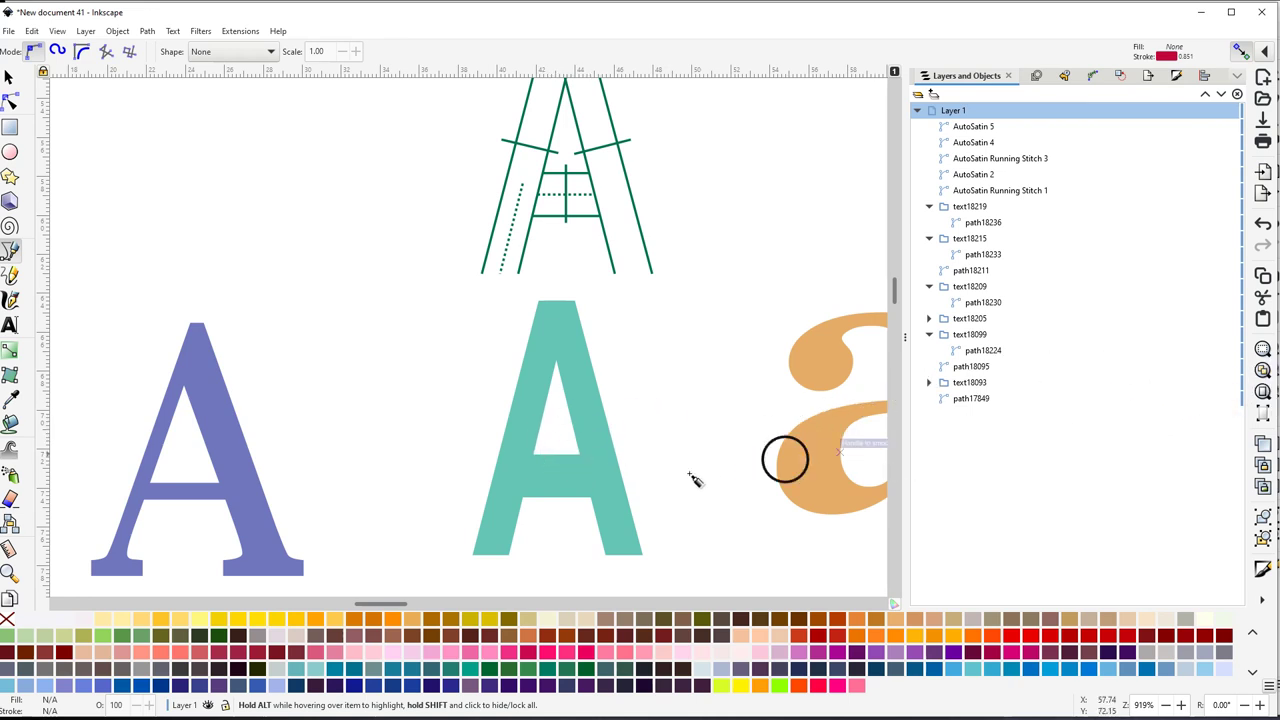
{"action": "left_click", "coordinate": [557, 427]}
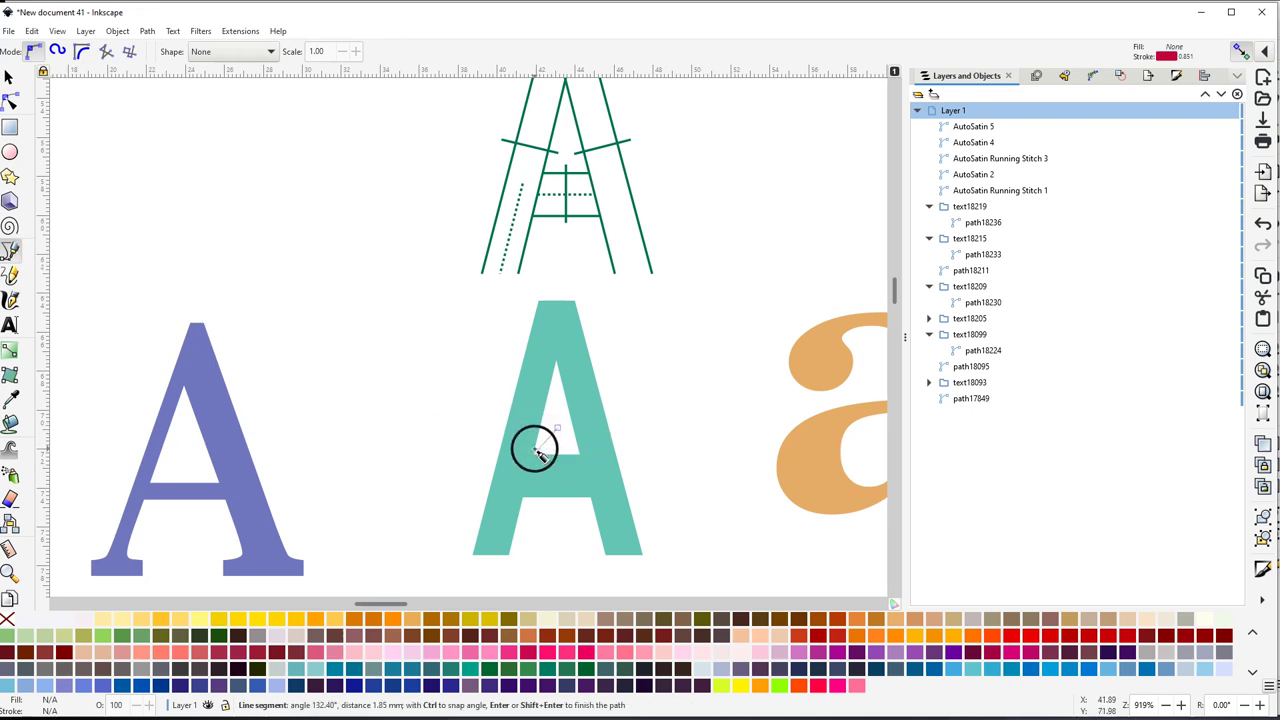
{"action": "scroll", "coordinate": [541, 456], "scroll_direction": "up", "scroll_amount": 3}
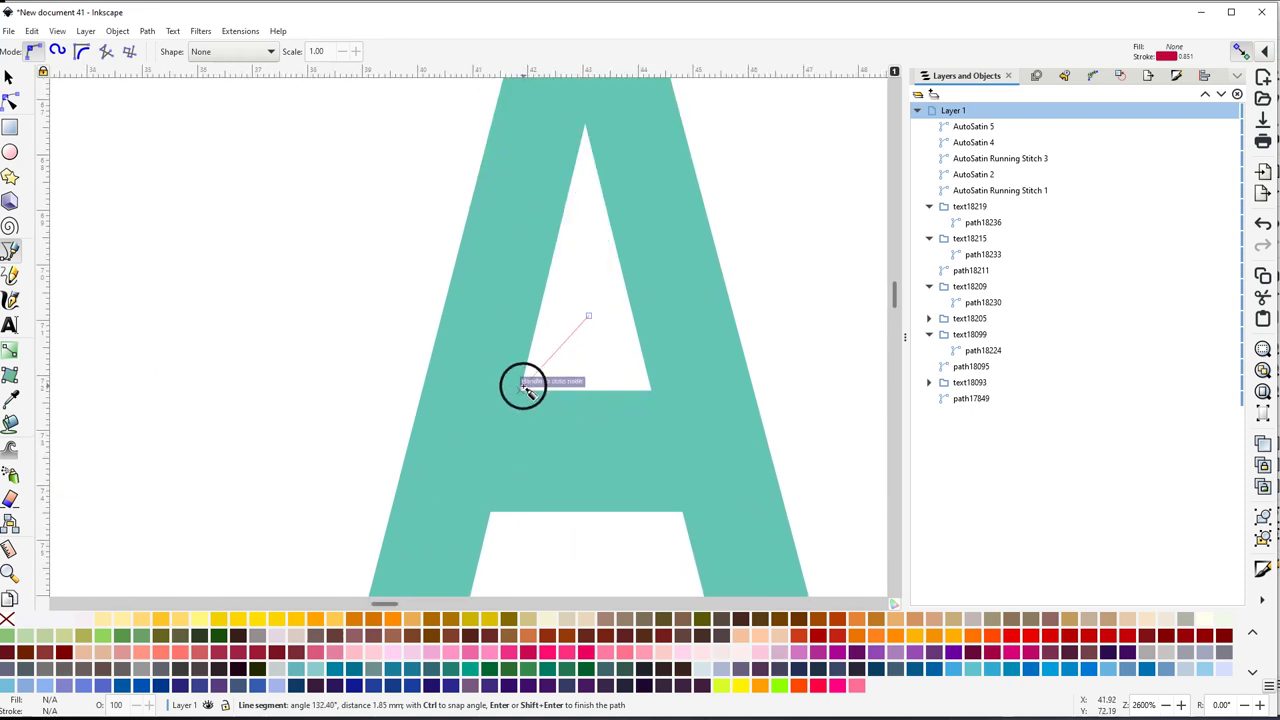
{"action": "left_click", "coordinate": [520, 388]}
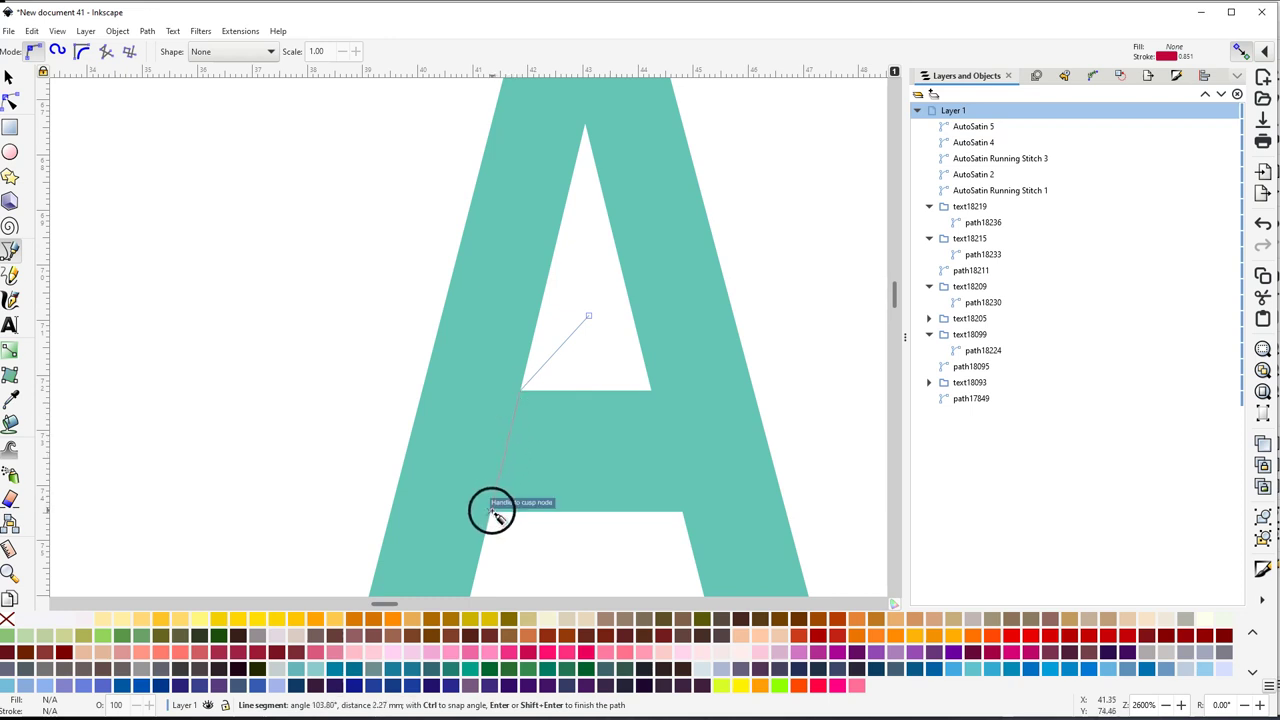
{"action": "left_click", "coordinate": [491, 512]}
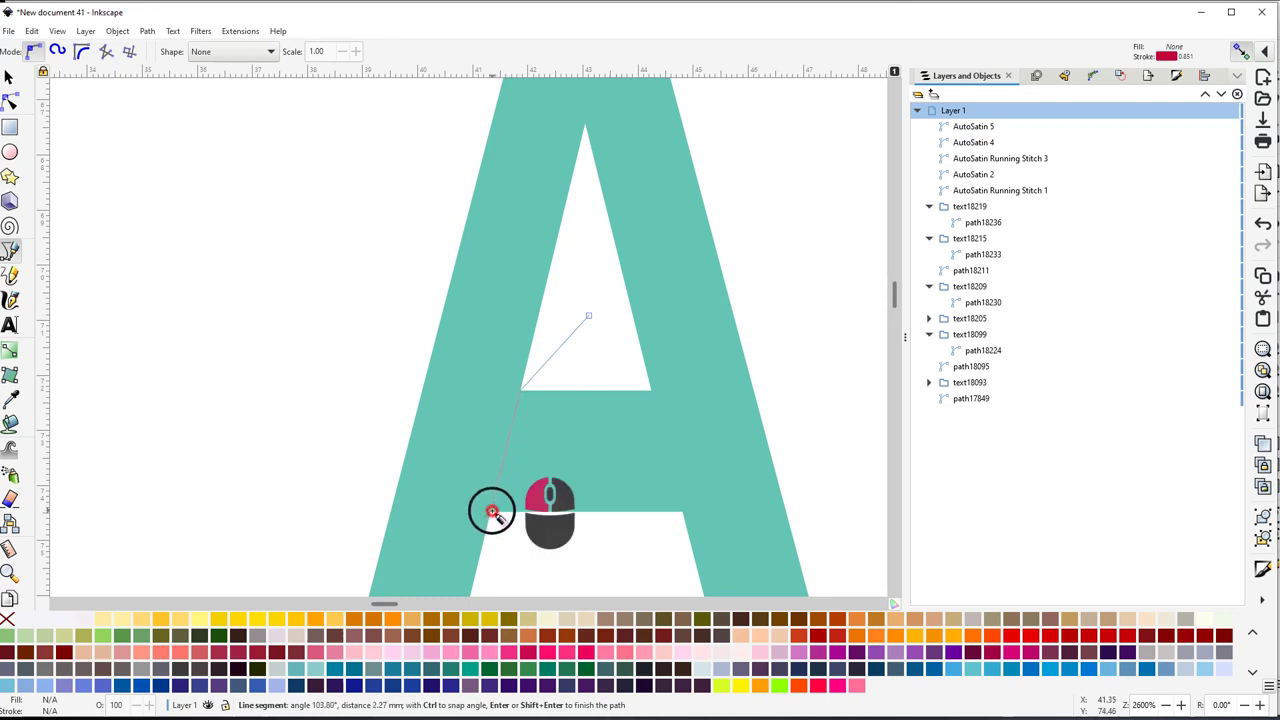
{"action": "left_click", "coordinate": [564, 580]}
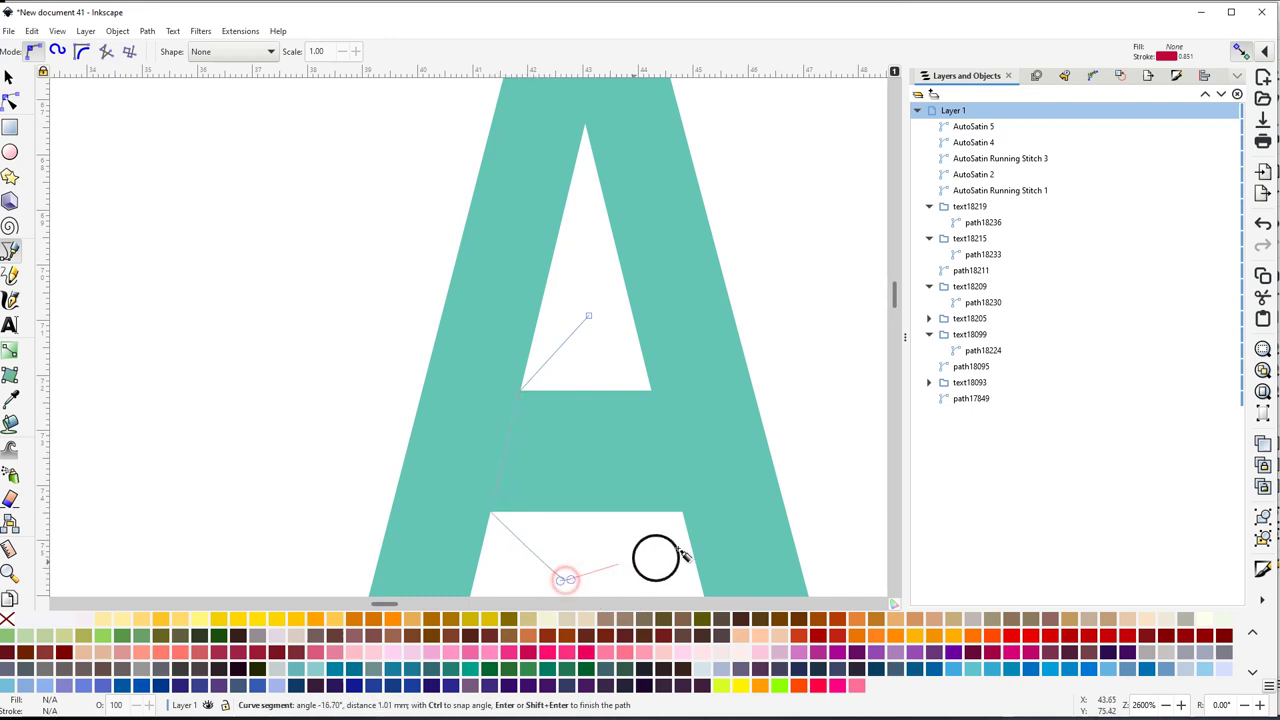
{"action": "left_click", "coordinate": [683, 516]}
{"action": "left_click", "coordinate": [650, 392]}
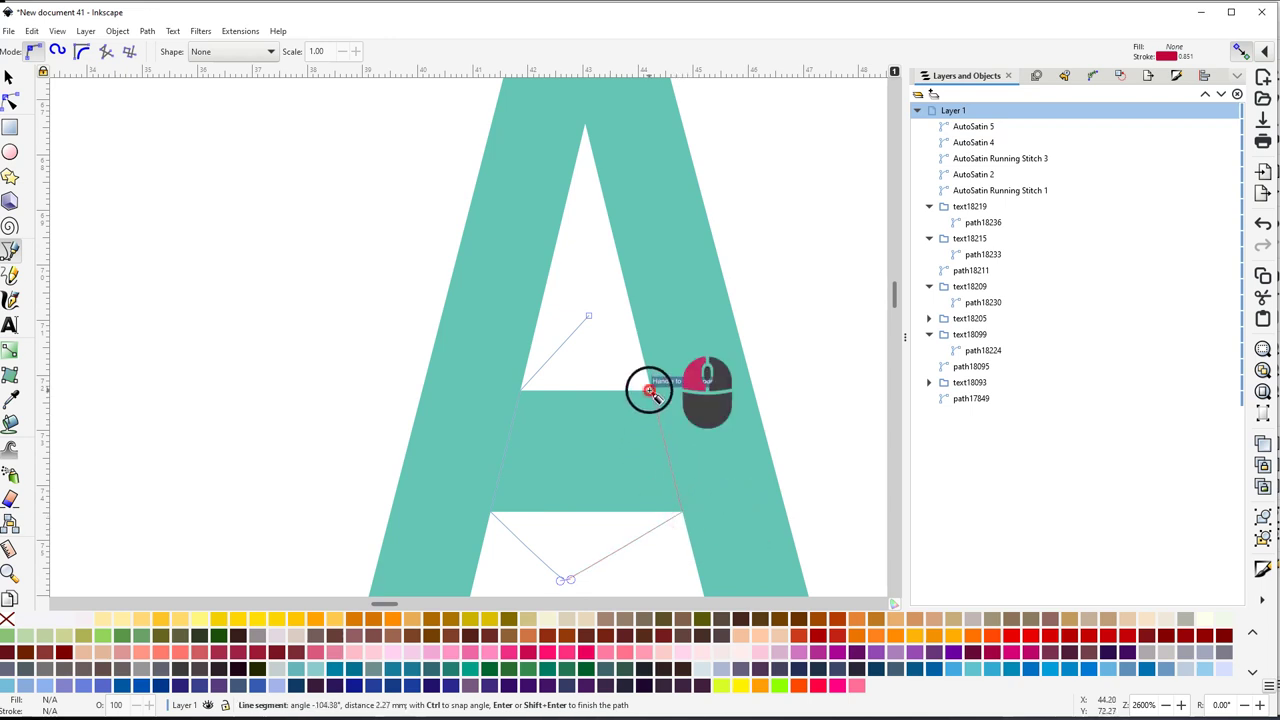
{"action": "left_click", "coordinate": [588, 317]}
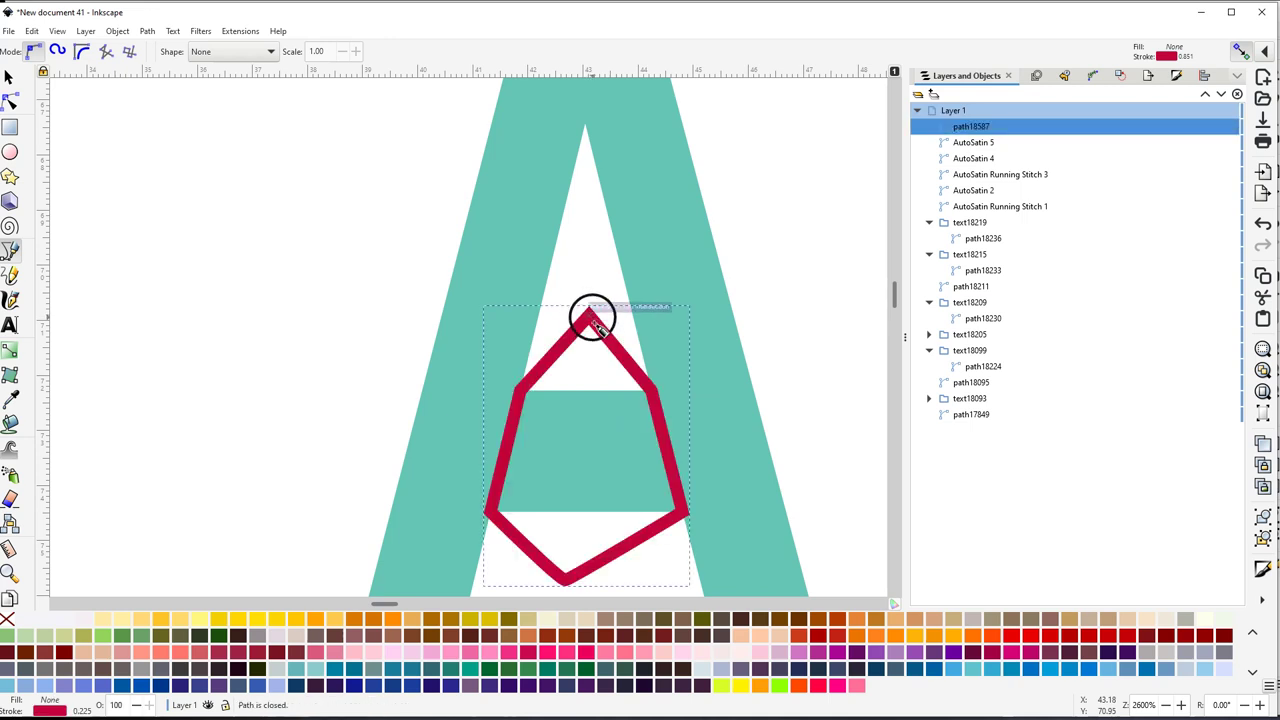
{"action": "left_click_drag", "start_coordinate": [78, 708], "coordinate": [165, 678]}
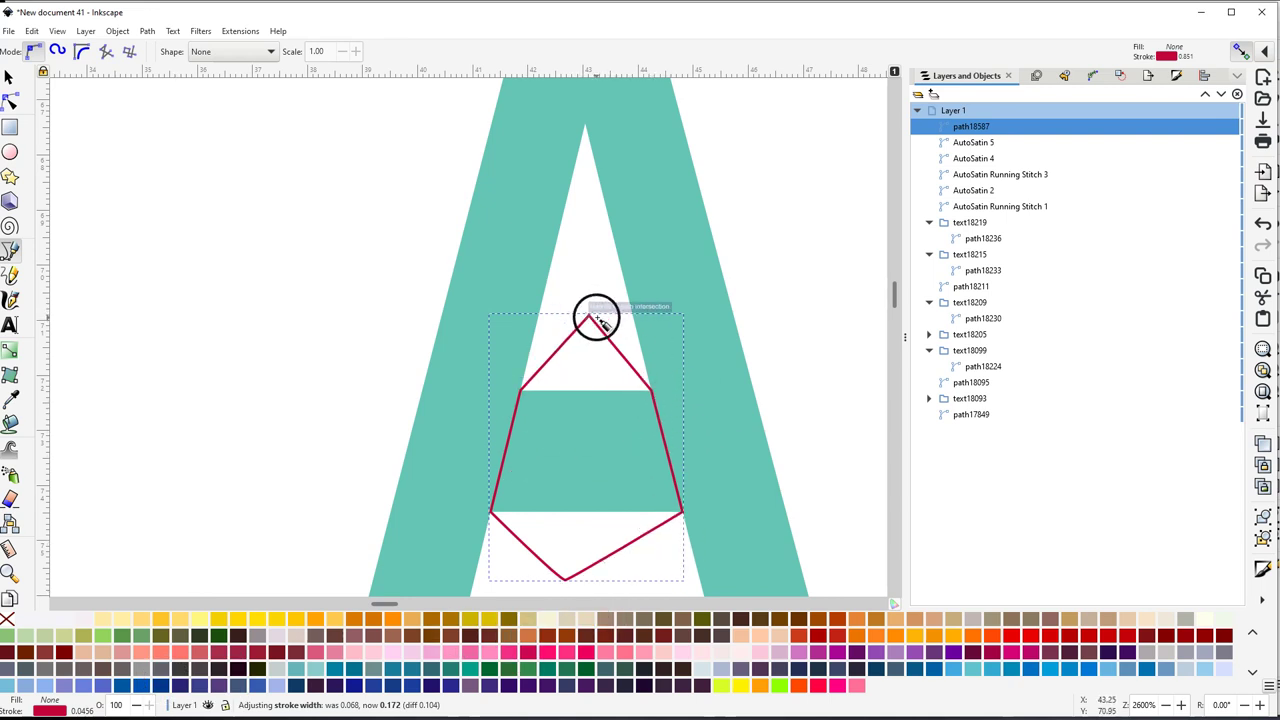
{"action": "scroll", "coordinate": [660, 320], "scroll_direction": "left", "scroll_amount": 1}
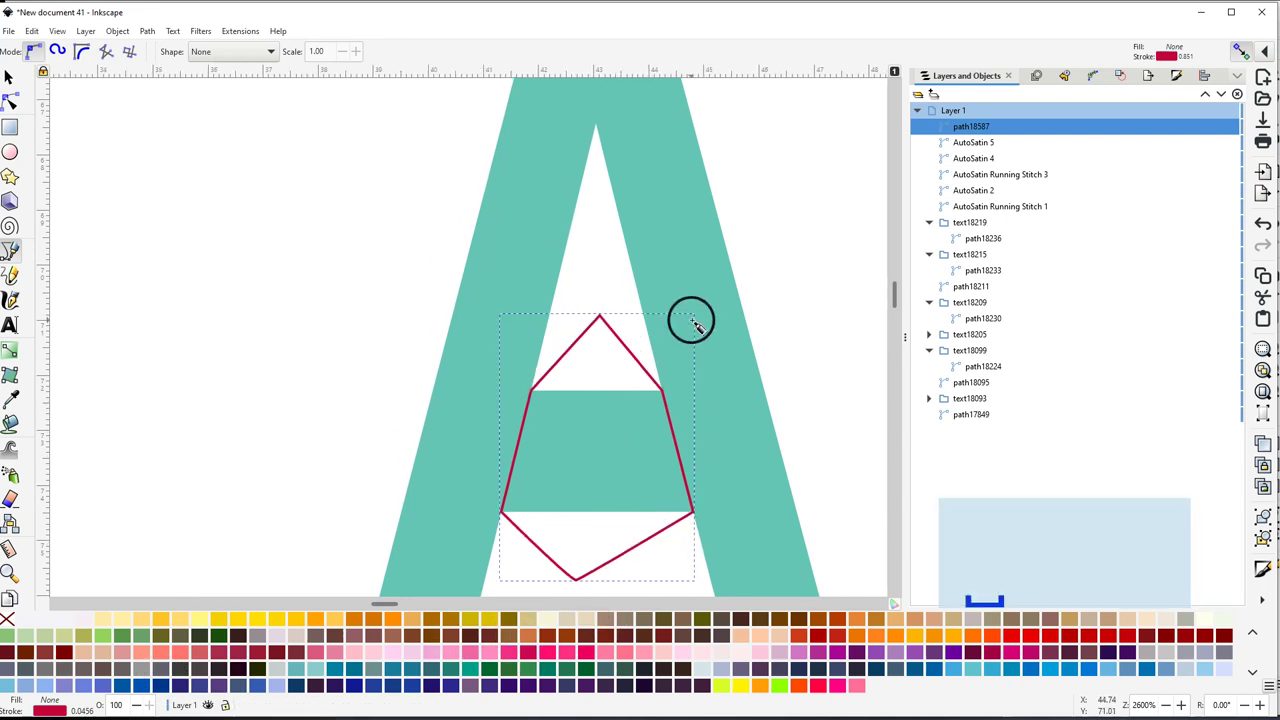
Try to divide the green A with the drawn six-node crossbar path using the Division operation
{"action": "key", "text": "s"}
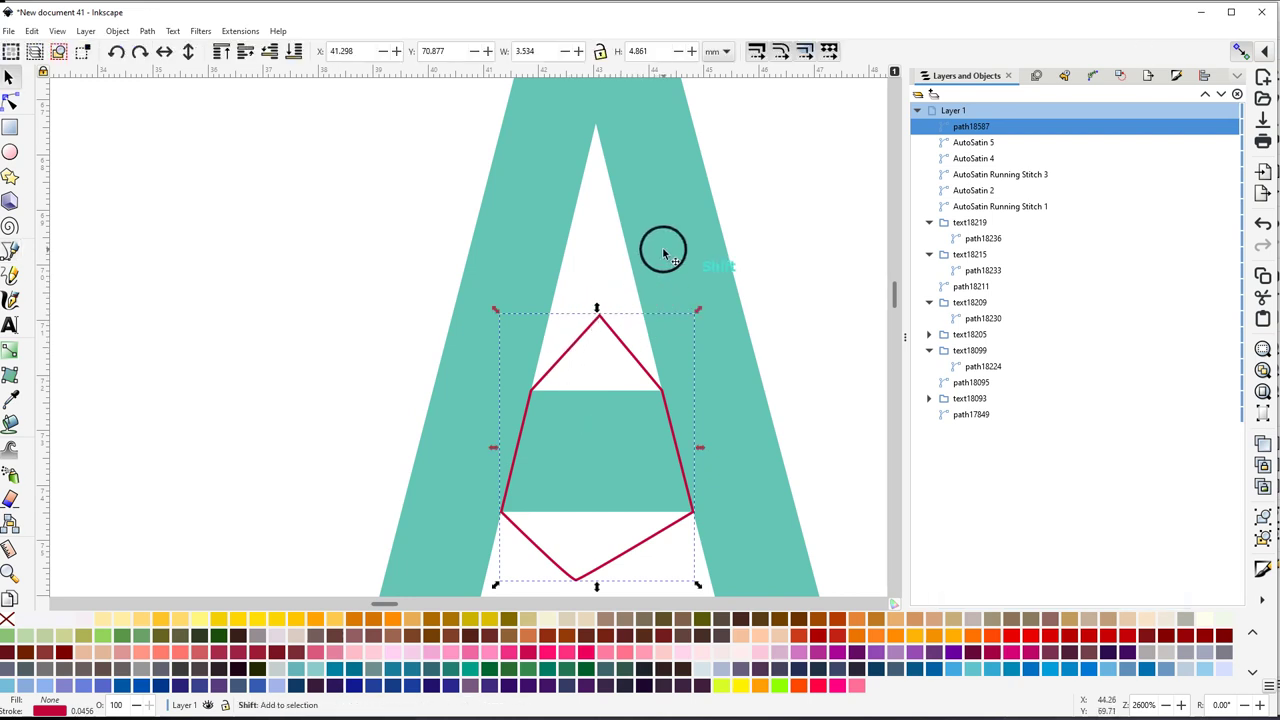
{"action": "left_click", "coordinate": [663, 250], "text": "shift"}
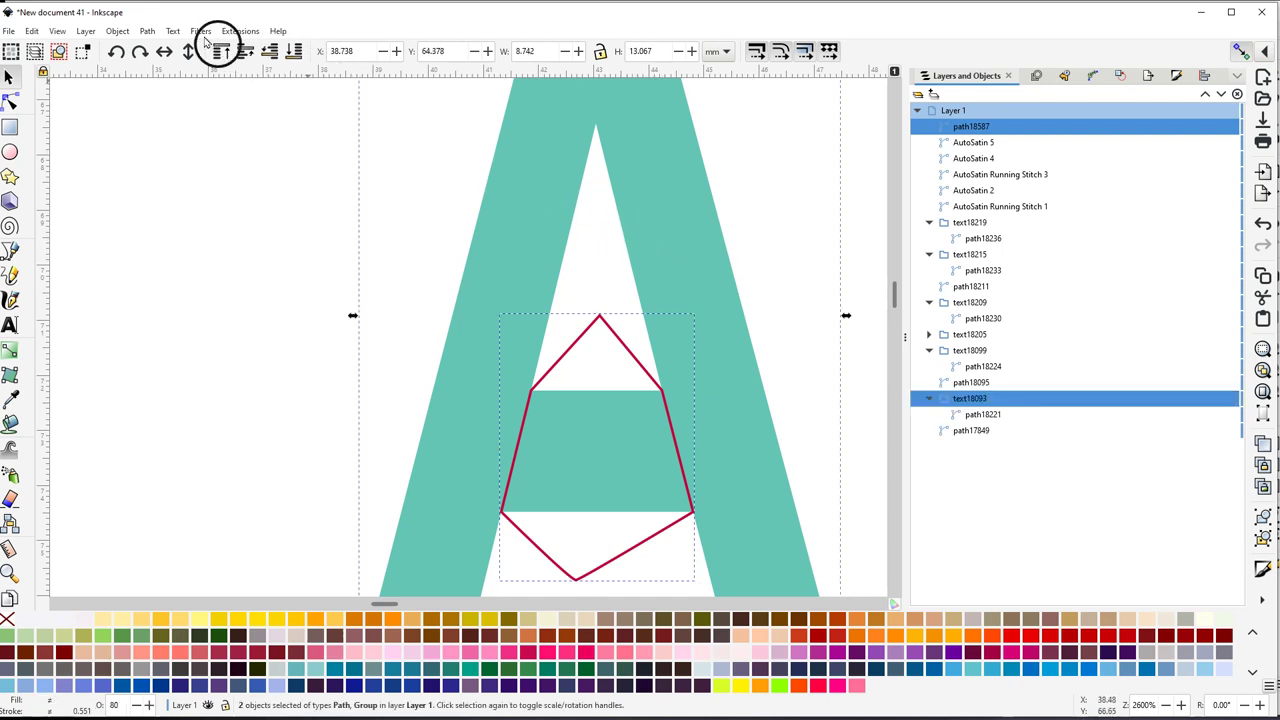
{"action": "left_click", "coordinate": [148, 31]}
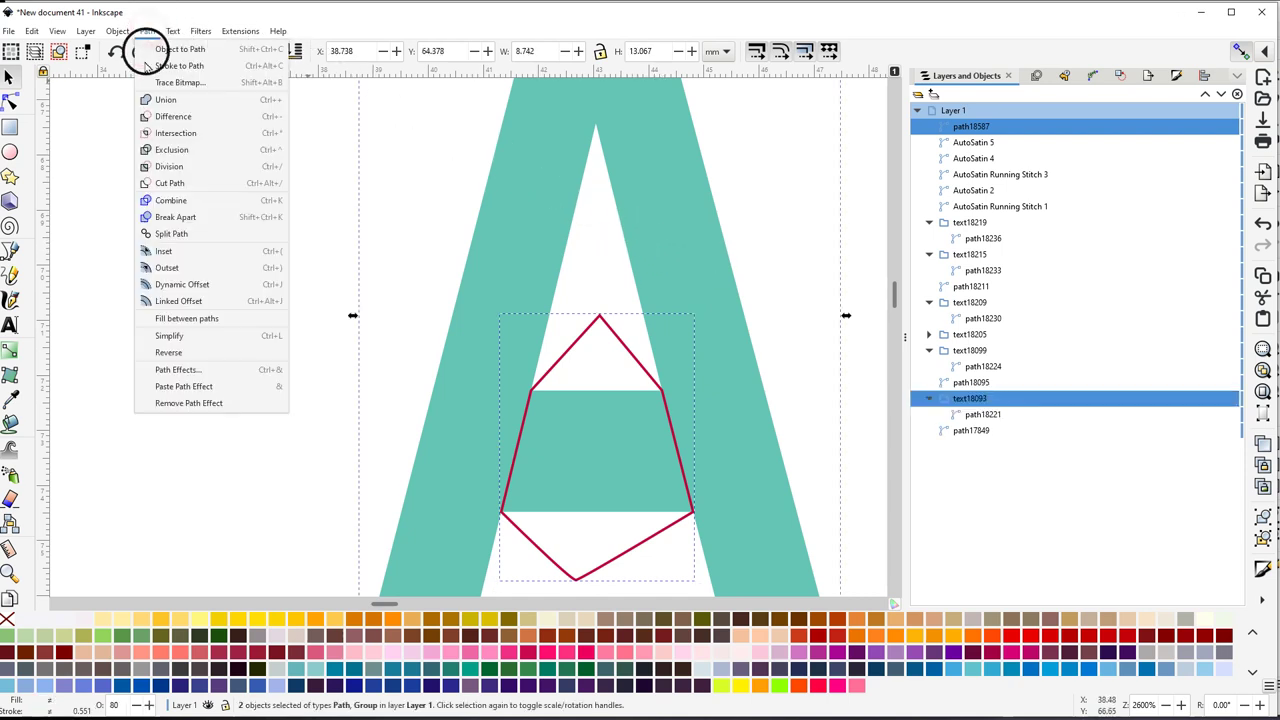
{"action": "left_click", "coordinate": [167, 182]}
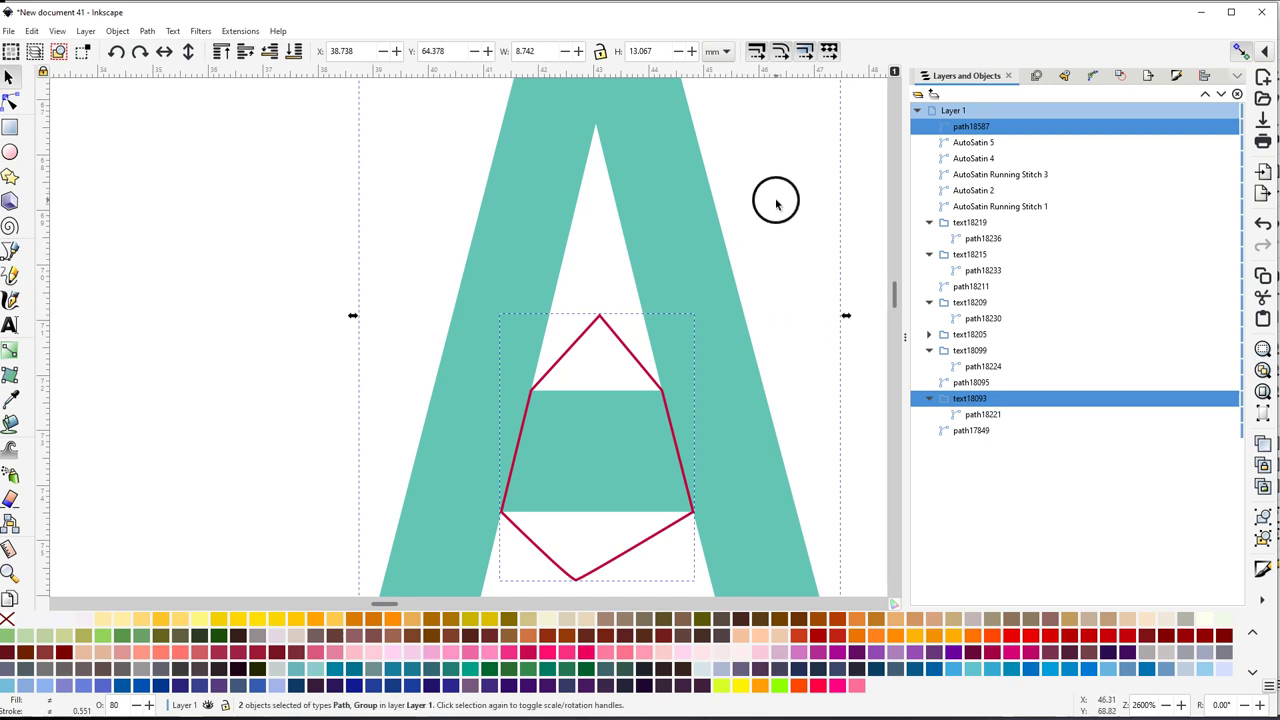
{"action": "scroll", "coordinate": [771, 195], "scroll_direction": "down", "scroll_amount": 2, "text": "ctrl"}
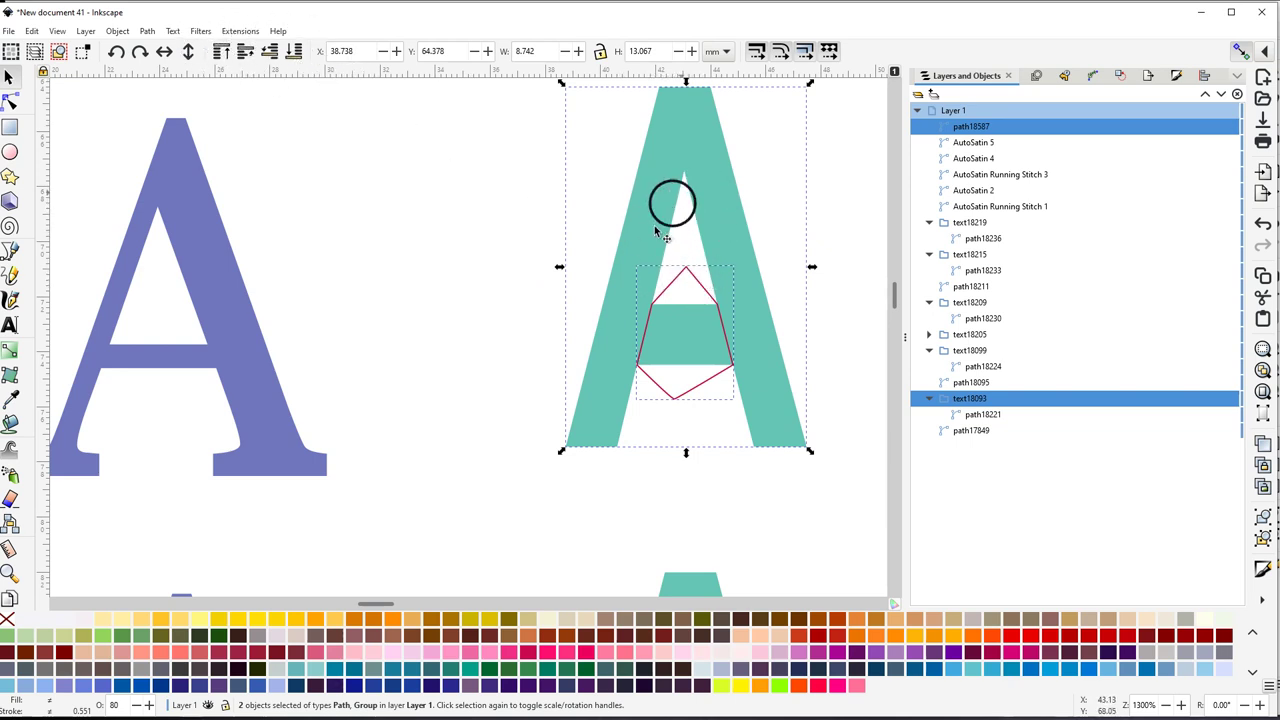
{"action": "left_click", "coordinate": [147, 31]}
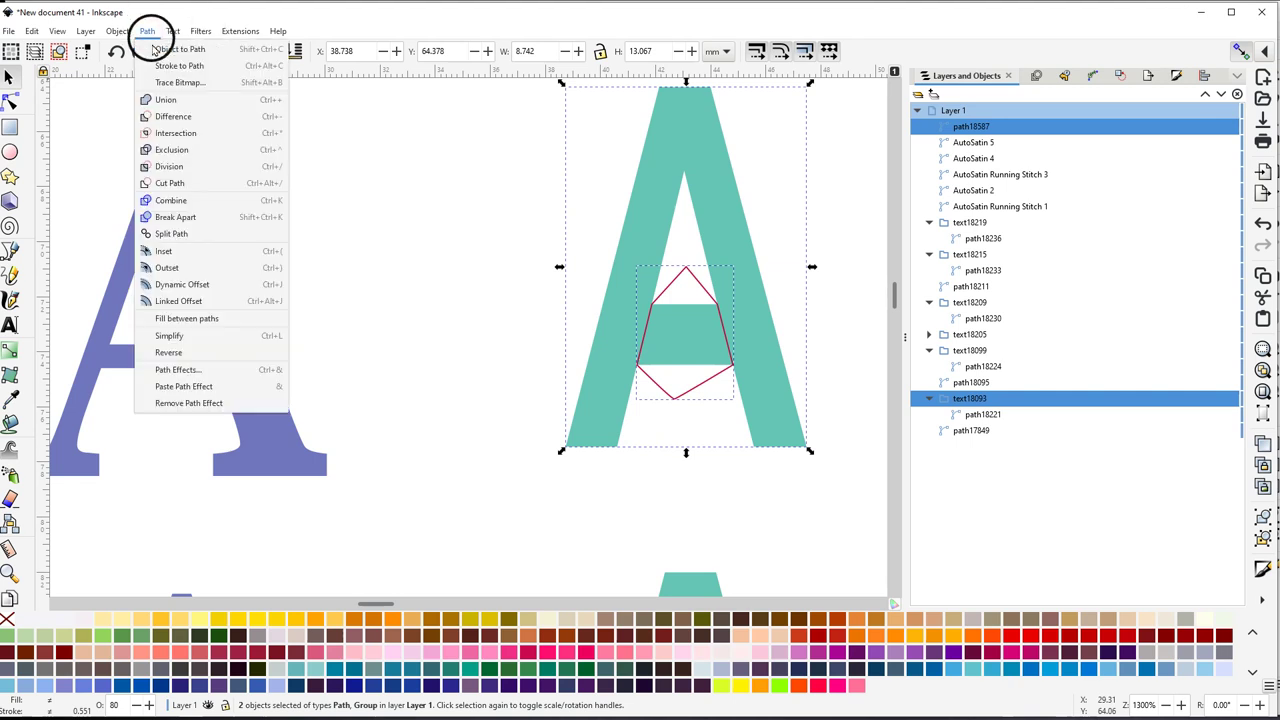
{"action": "left_click", "coordinate": [166, 167]}
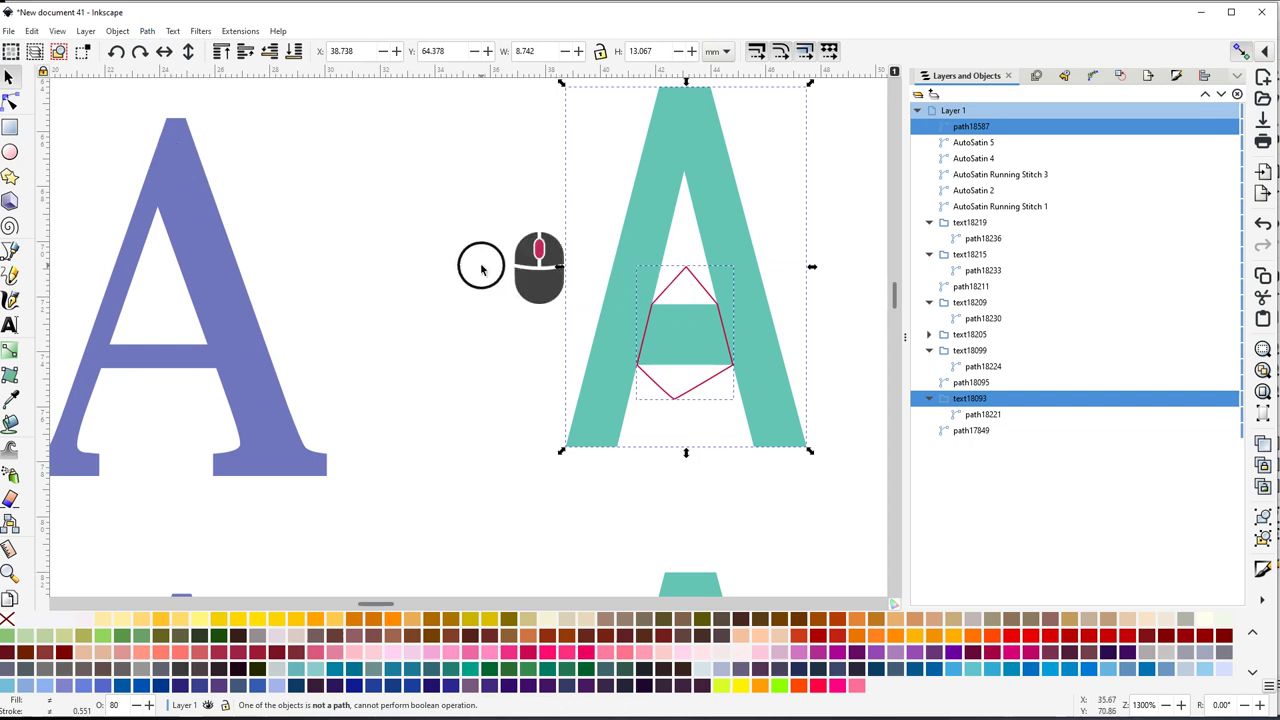
{"action": "left_click_drag", "start_coordinate": [512, 283], "coordinate": [425, 365]}
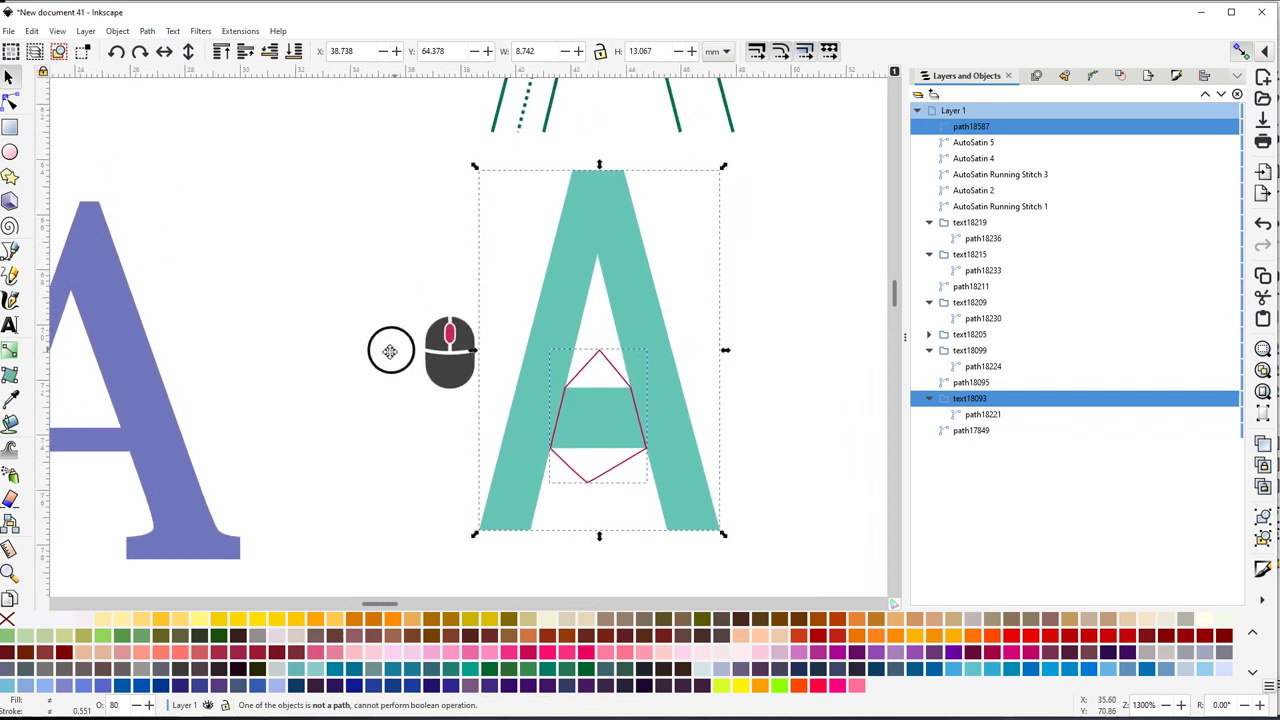
Select only the green A and try to convert its group with Object to Path
{"action": "left_click", "coordinate": [581, 270]}
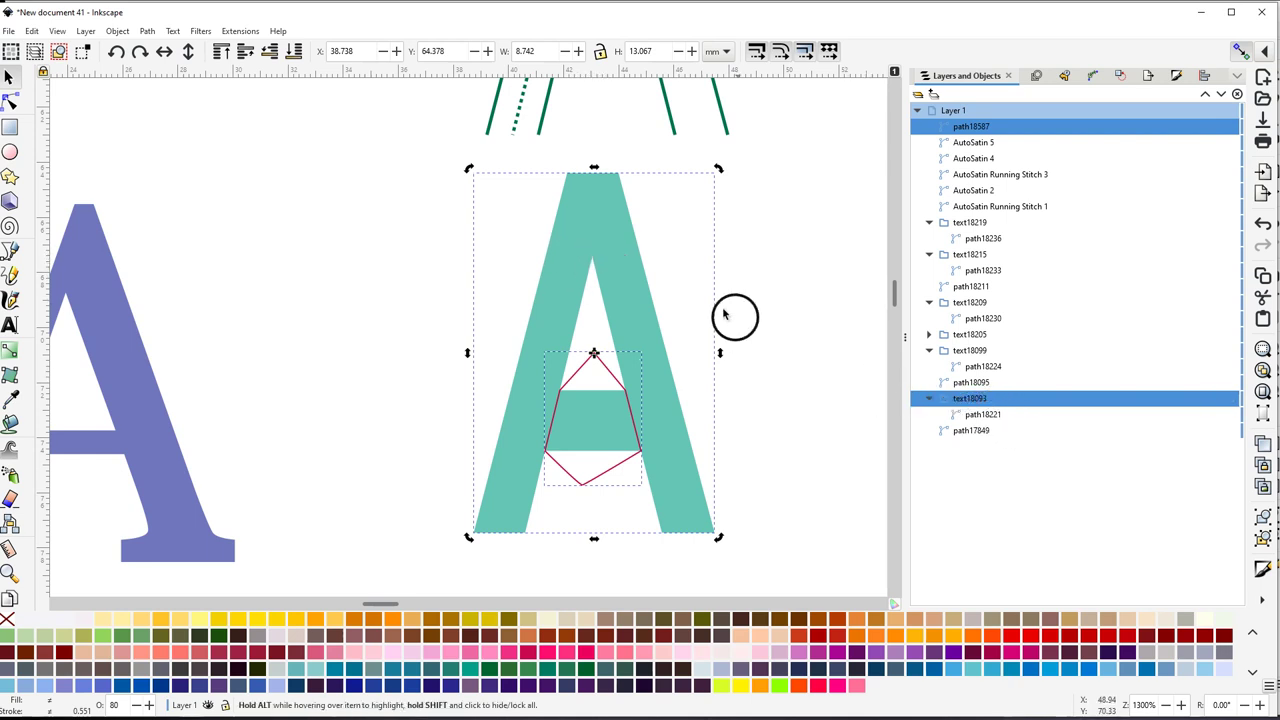
{"action": "left_click", "coordinate": [584, 277]}
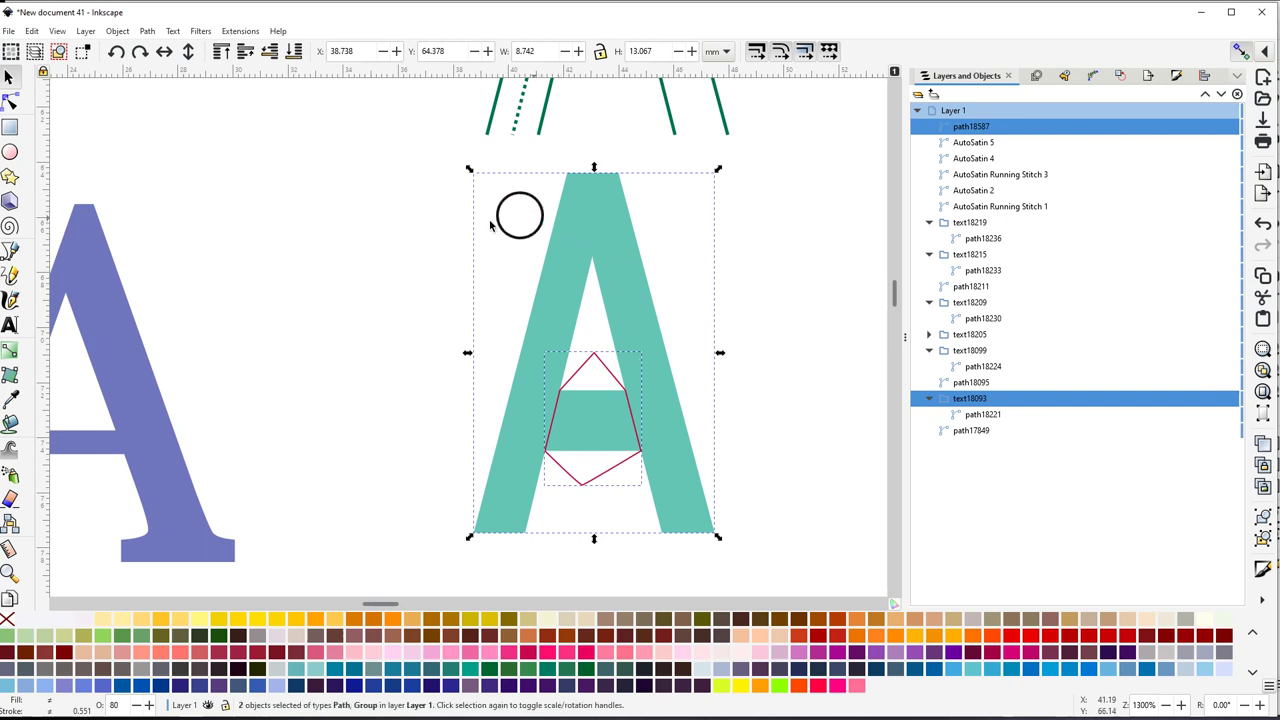
{"action": "left_click", "coordinate": [361, 258]}
{"action": "left_click", "coordinate": [601, 244]}
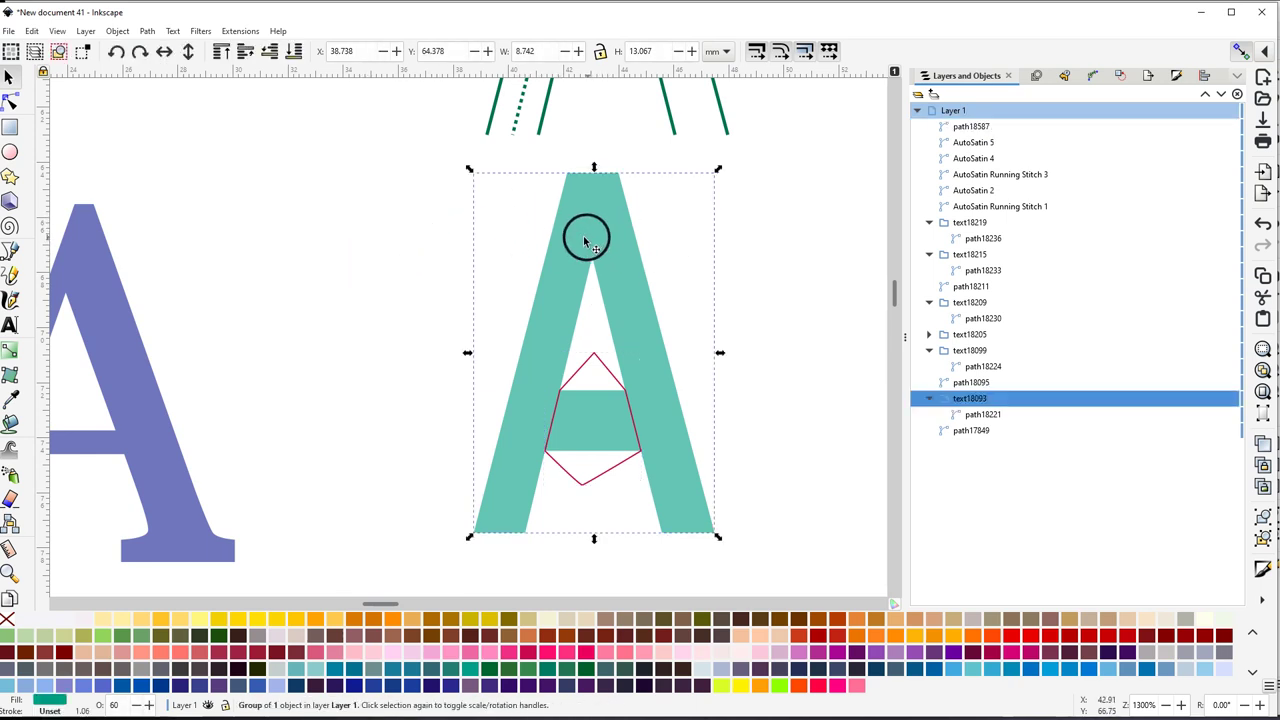
{"action": "left_click", "coordinate": [236, 34]}
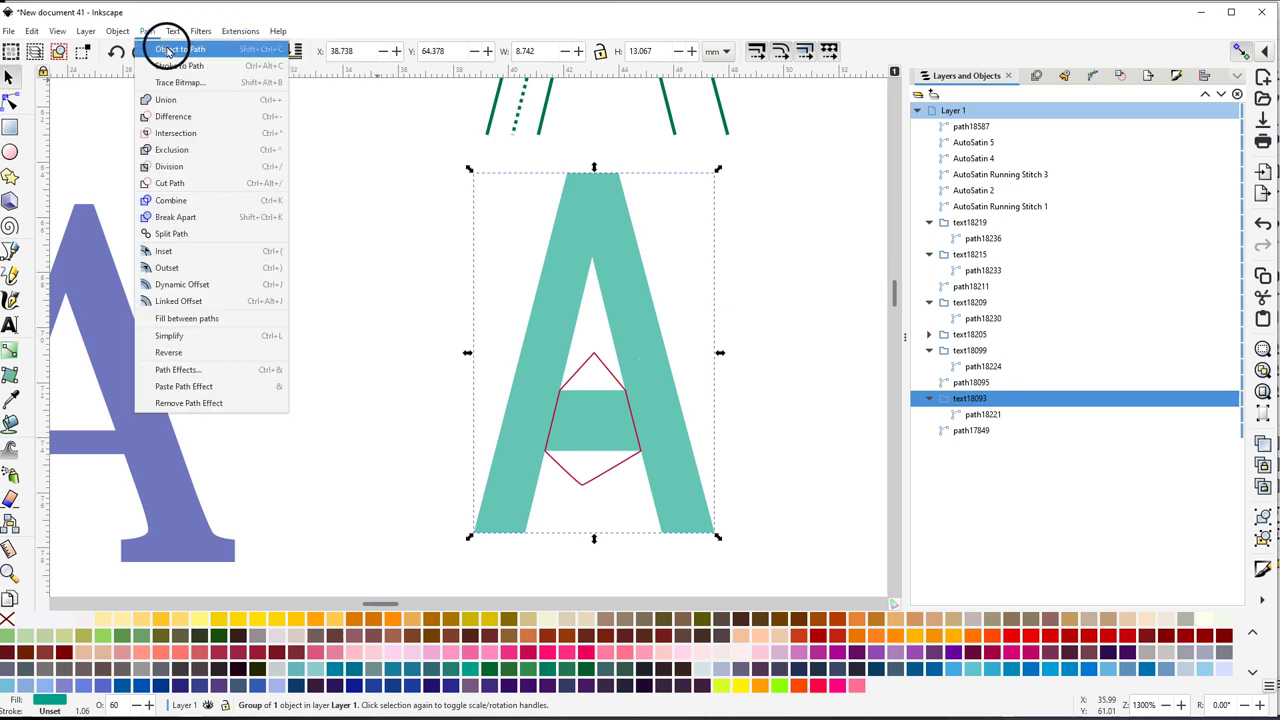
{"action": "left_click", "coordinate": [170, 49]}
{"action": "left_click", "coordinate": [620, 284]}
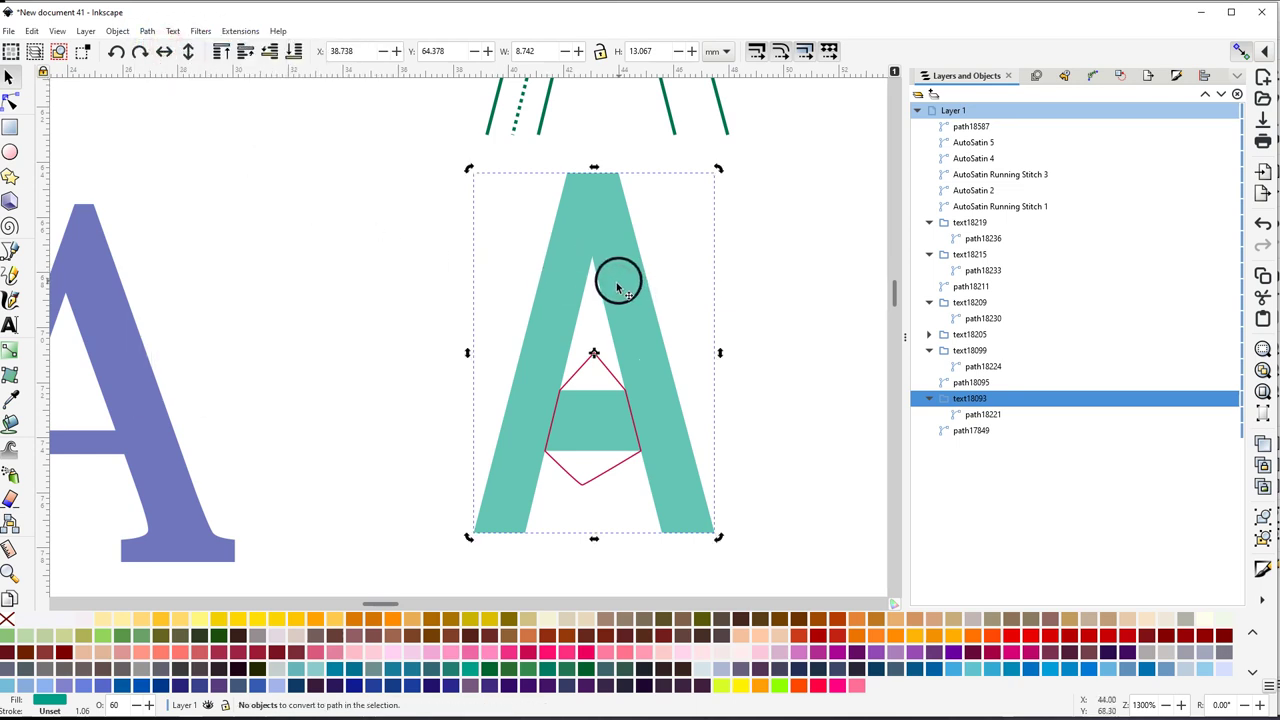
Select the red crossbar path together with the green A's group and try Division again, then clear the selection
{"action": "left_click", "coordinate": [613, 378]}
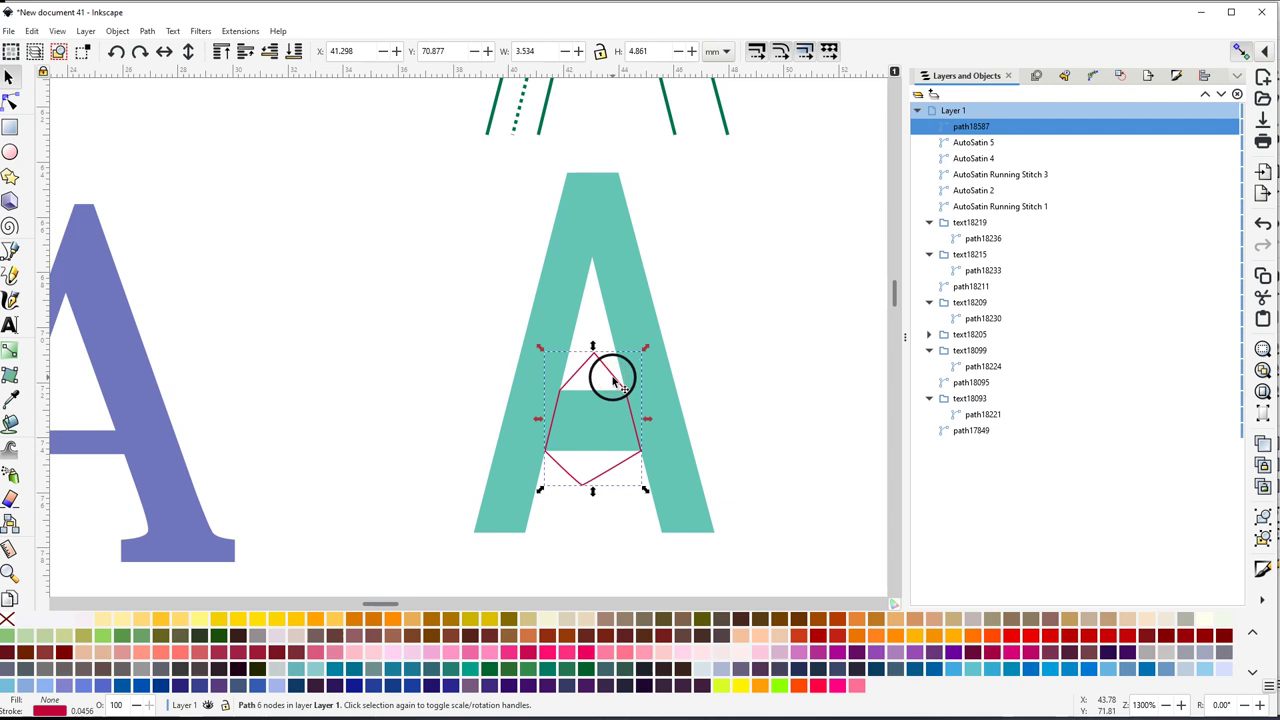
{"action": "left_click", "coordinate": [634, 322], "text": "shift"}
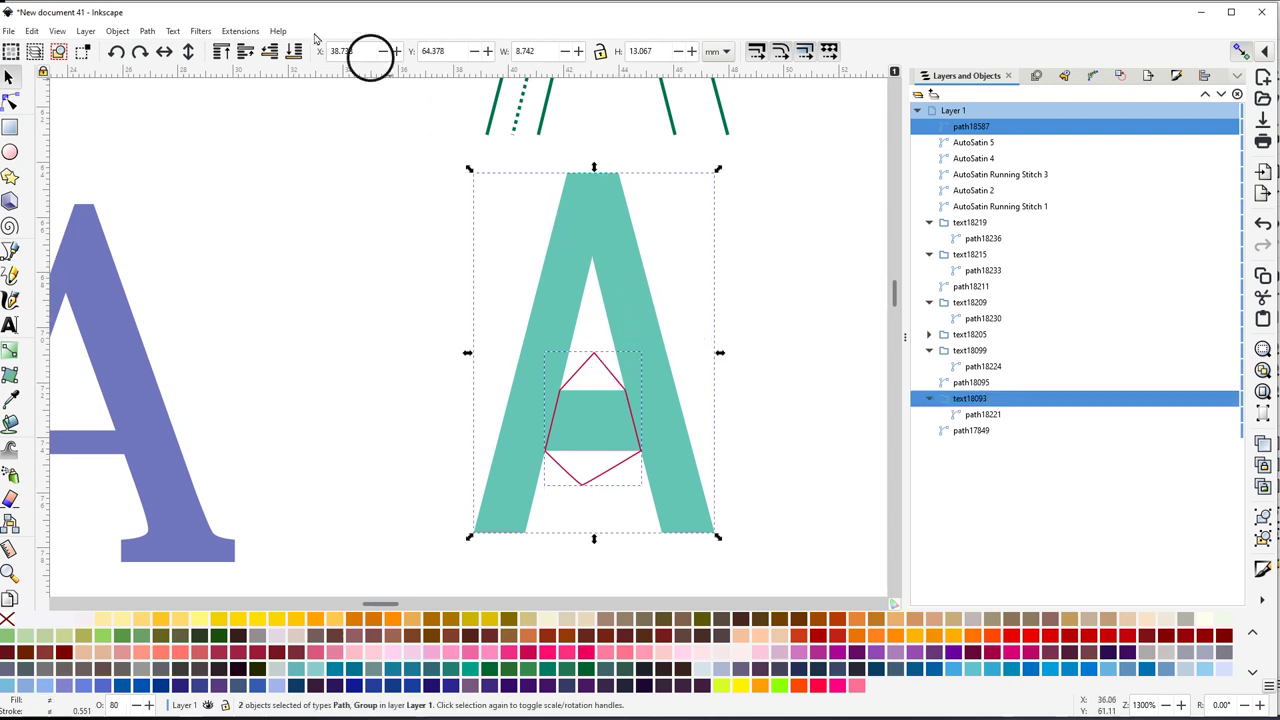
{"action": "left_click", "coordinate": [148, 32]}
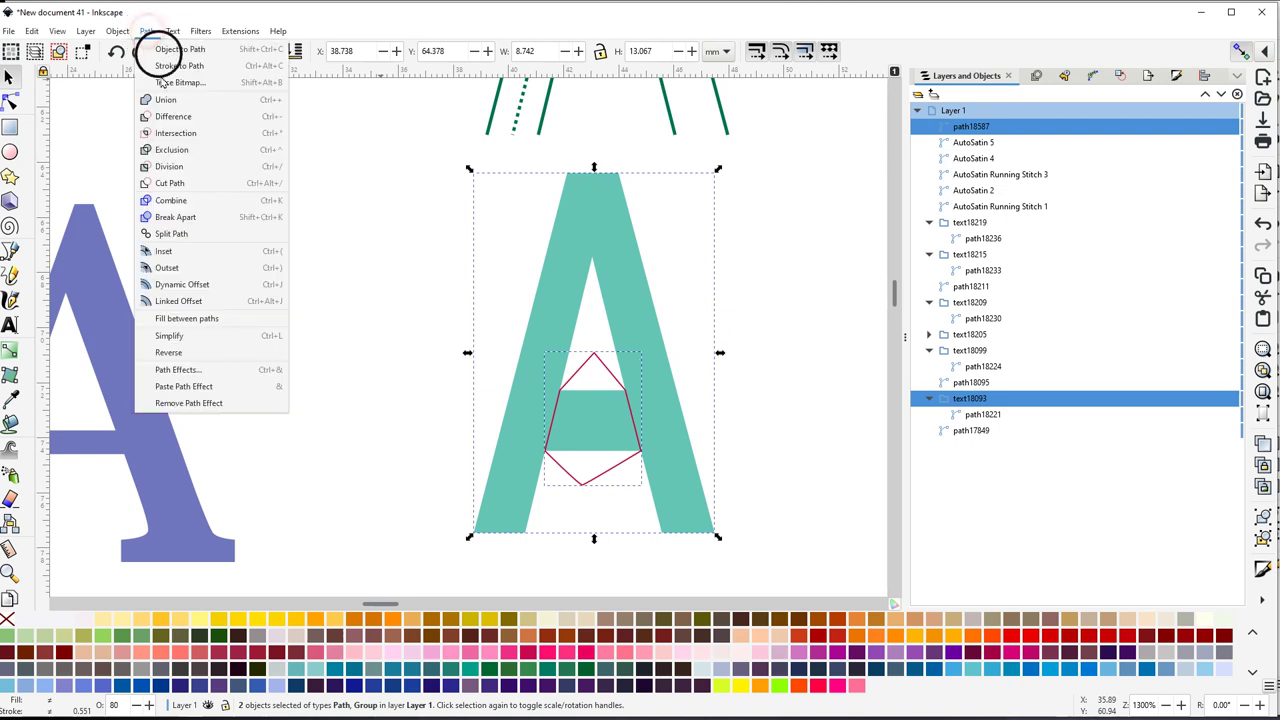
{"action": "left_click", "coordinate": [168, 167]}
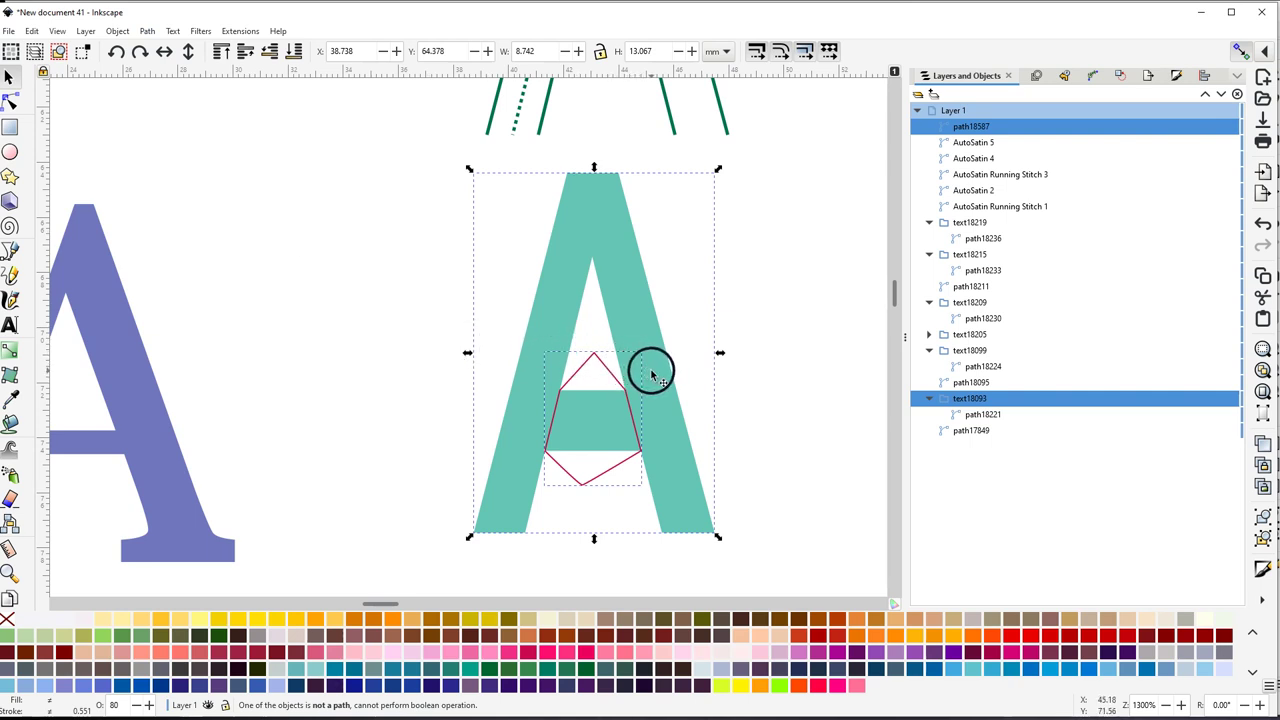
{"action": "left_click", "coordinate": [828, 330]}
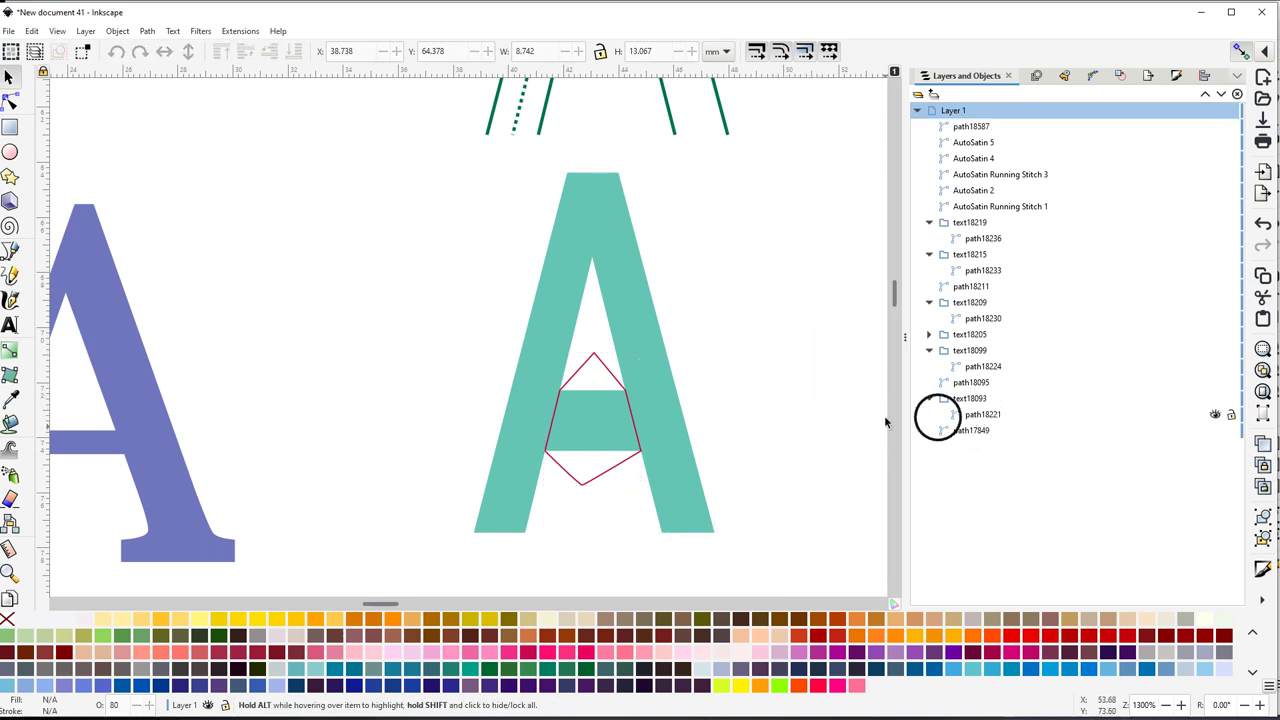
Move the green A's path18221 out of its group text18093 so it sits directly in Layer 1
{"action": "left_click", "coordinate": [958, 436]}
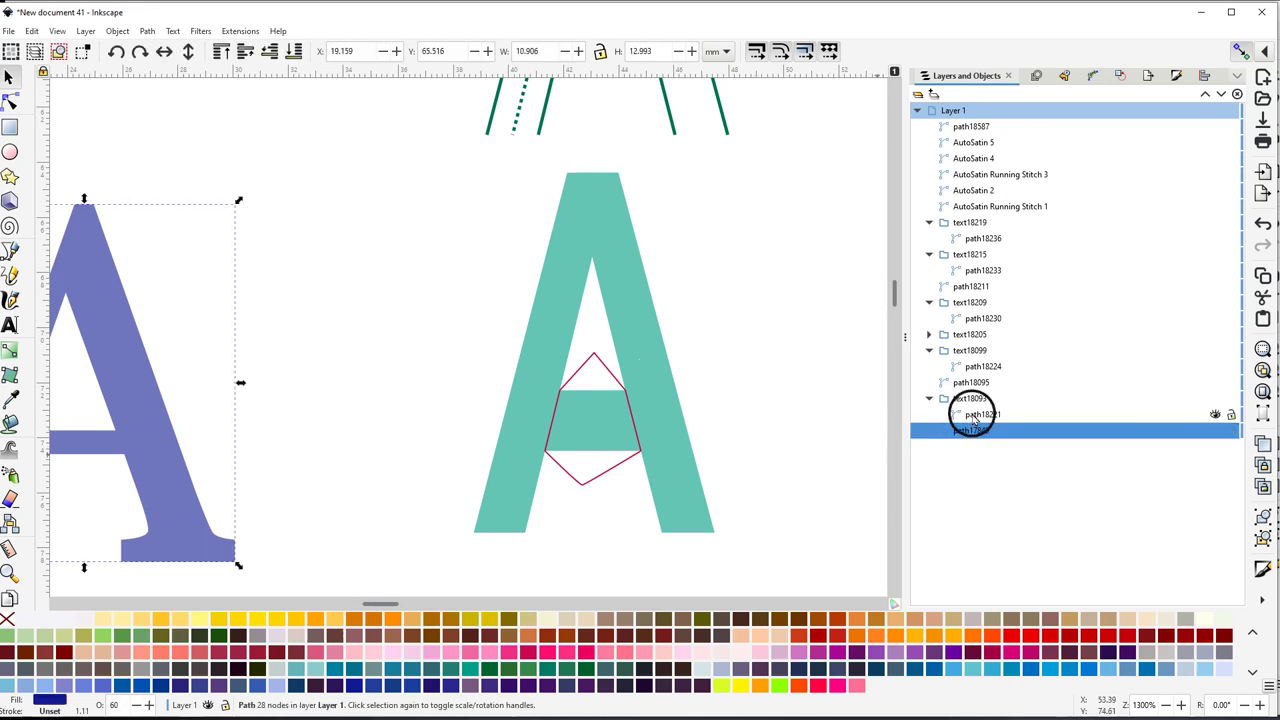
{"action": "left_click", "coordinate": [974, 418]}
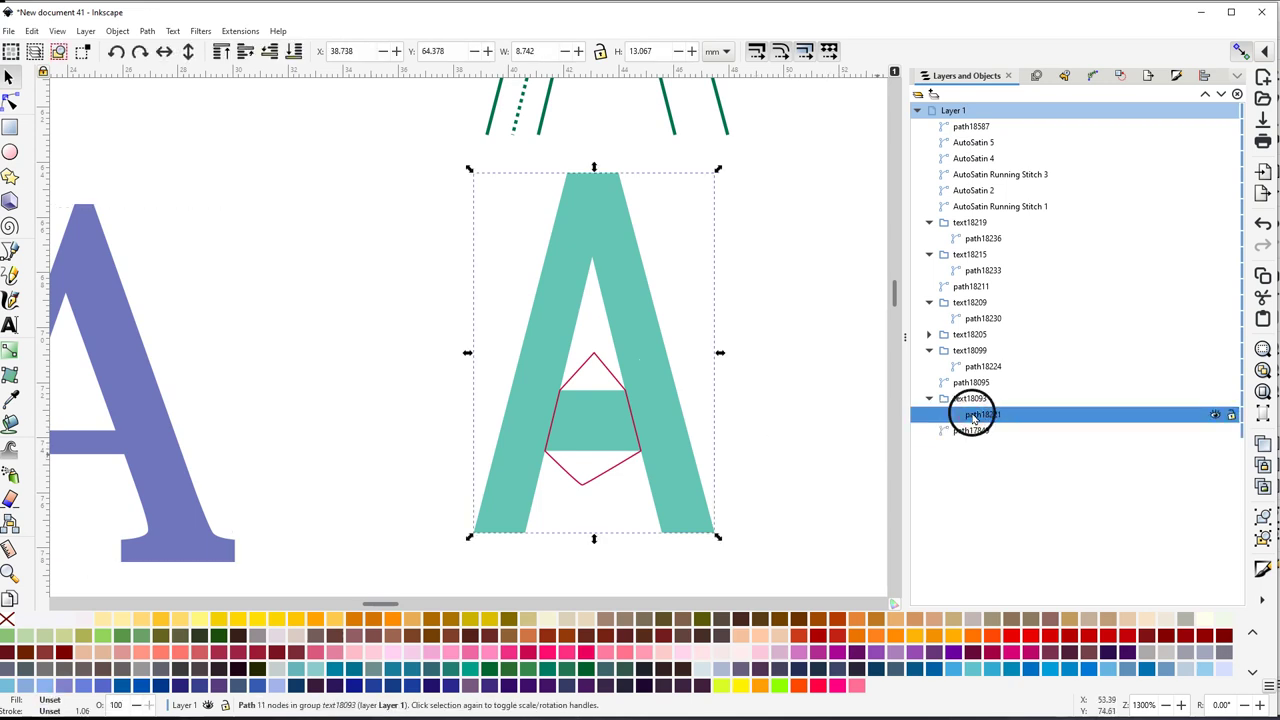
{"action": "left_click", "coordinate": [974, 418]}
{"action": "left_click_drag", "start_coordinate": [972, 405], "coordinate": [1008, 238]}
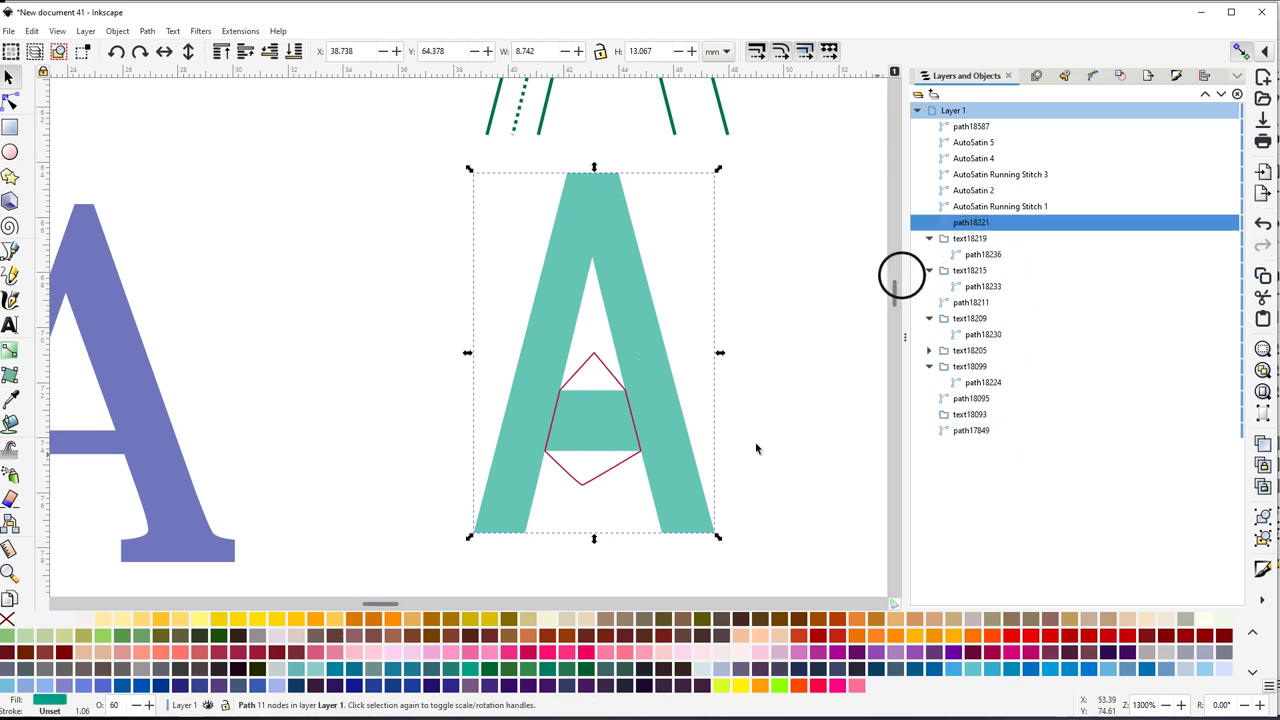
Divide the ungrouped green A with the red six-node path to separate its crossbar
{"action": "left_click", "coordinate": [640, 424]}
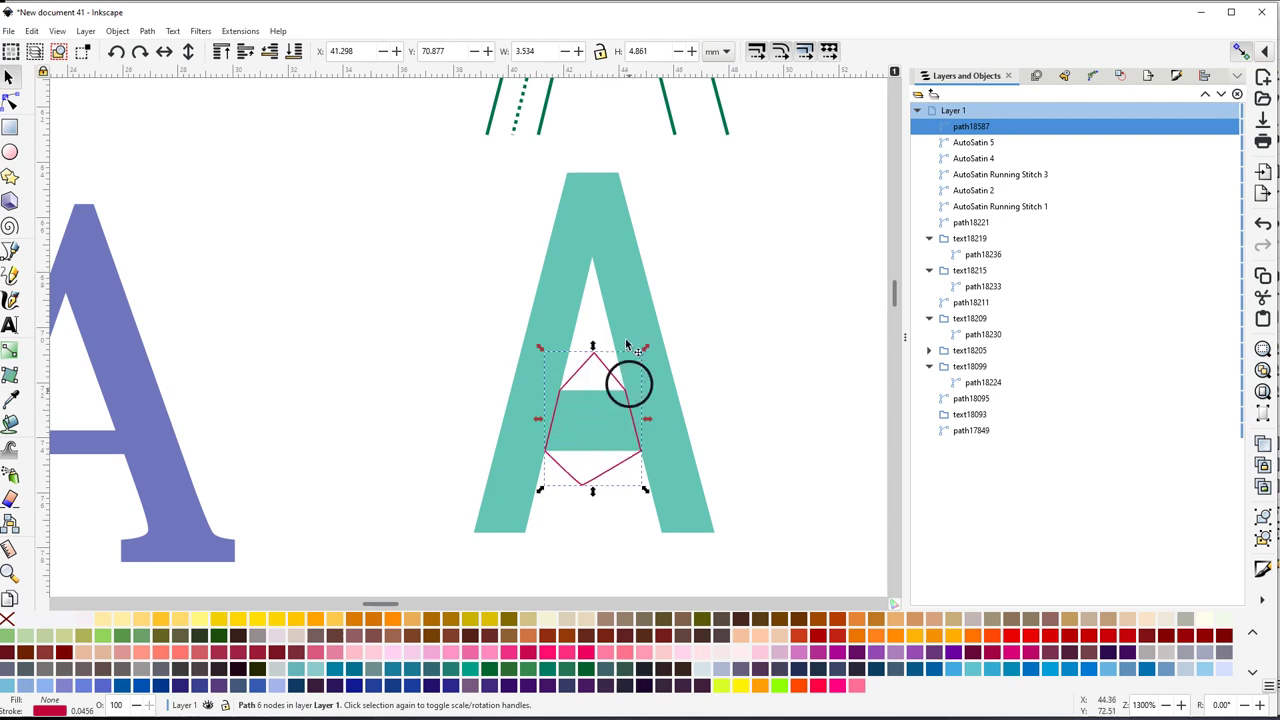
{"action": "key", "text": "shift"}
{"action": "key", "text": "shift"}
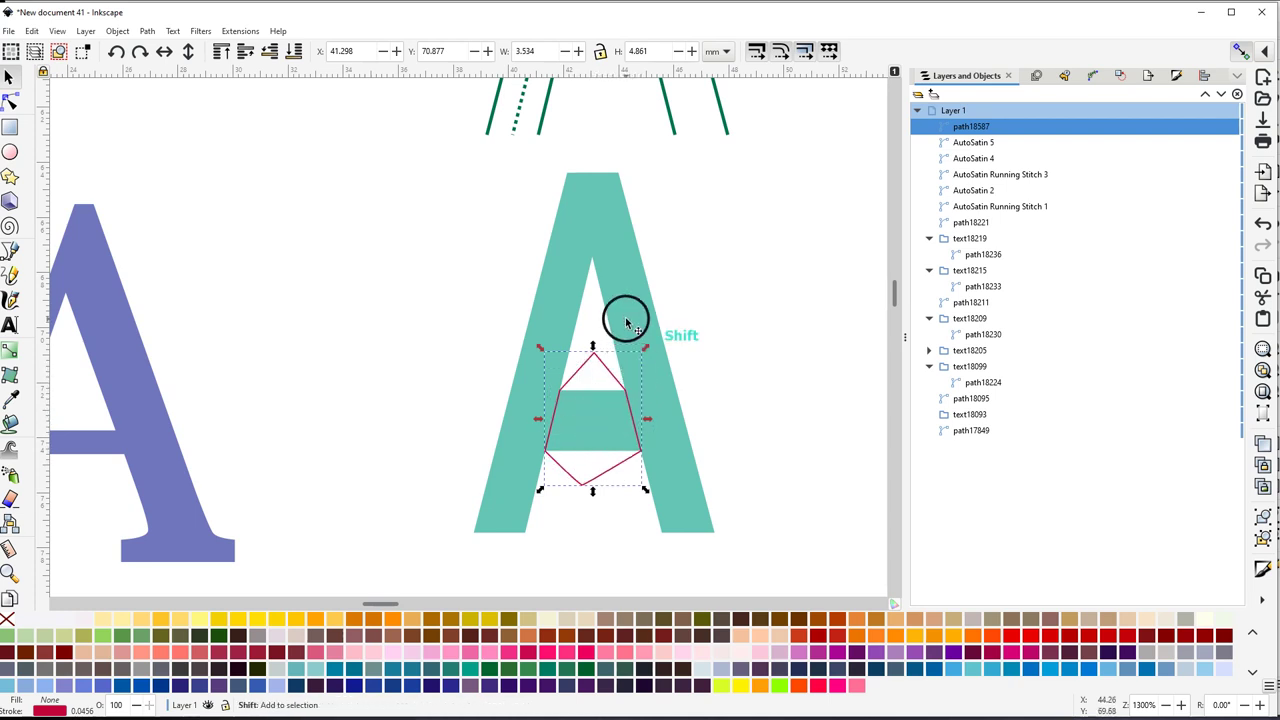
{"action": "left_click", "coordinate": [626, 322], "text": "shift"}
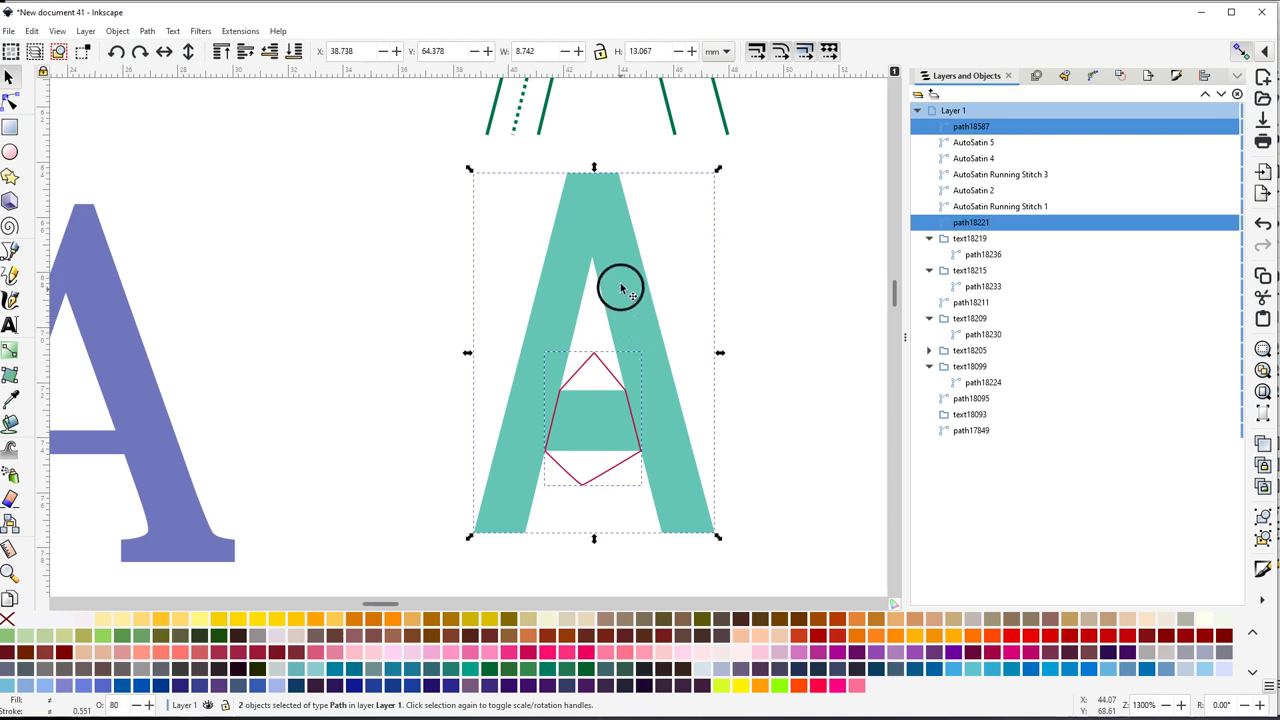
{"action": "left_click", "coordinate": [148, 32]}
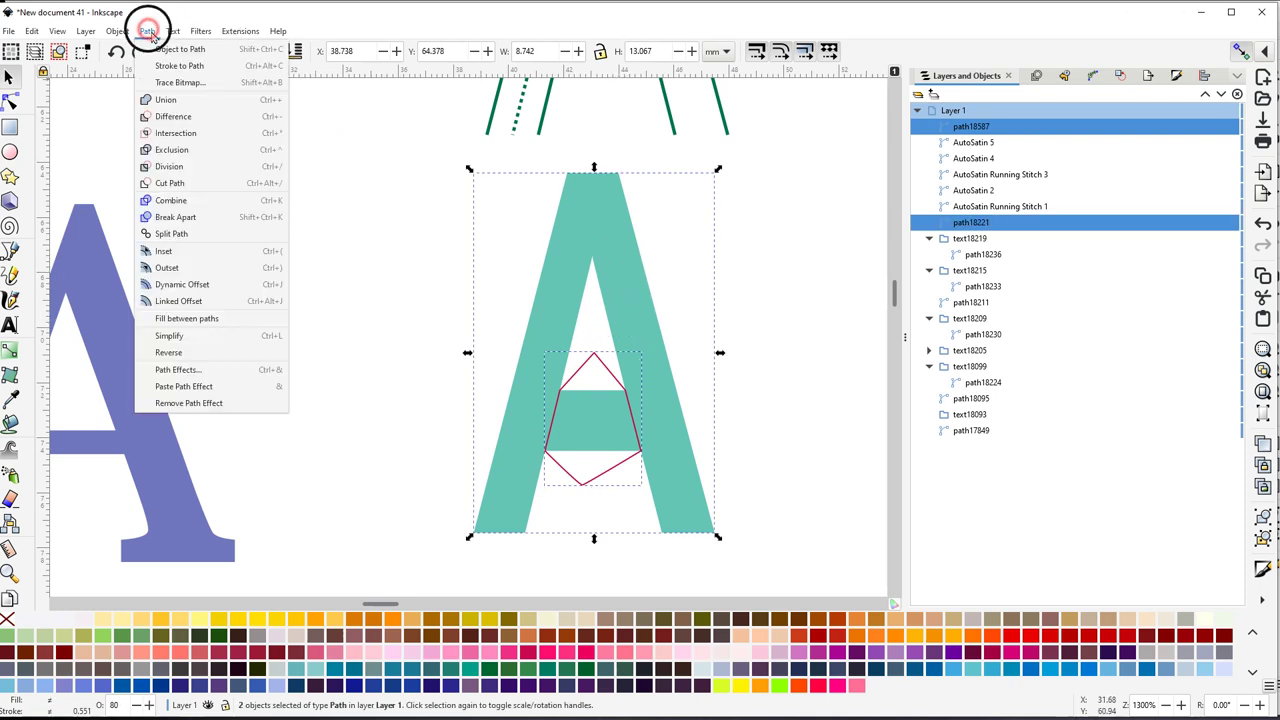
{"action": "left_click", "coordinate": [168, 170]}
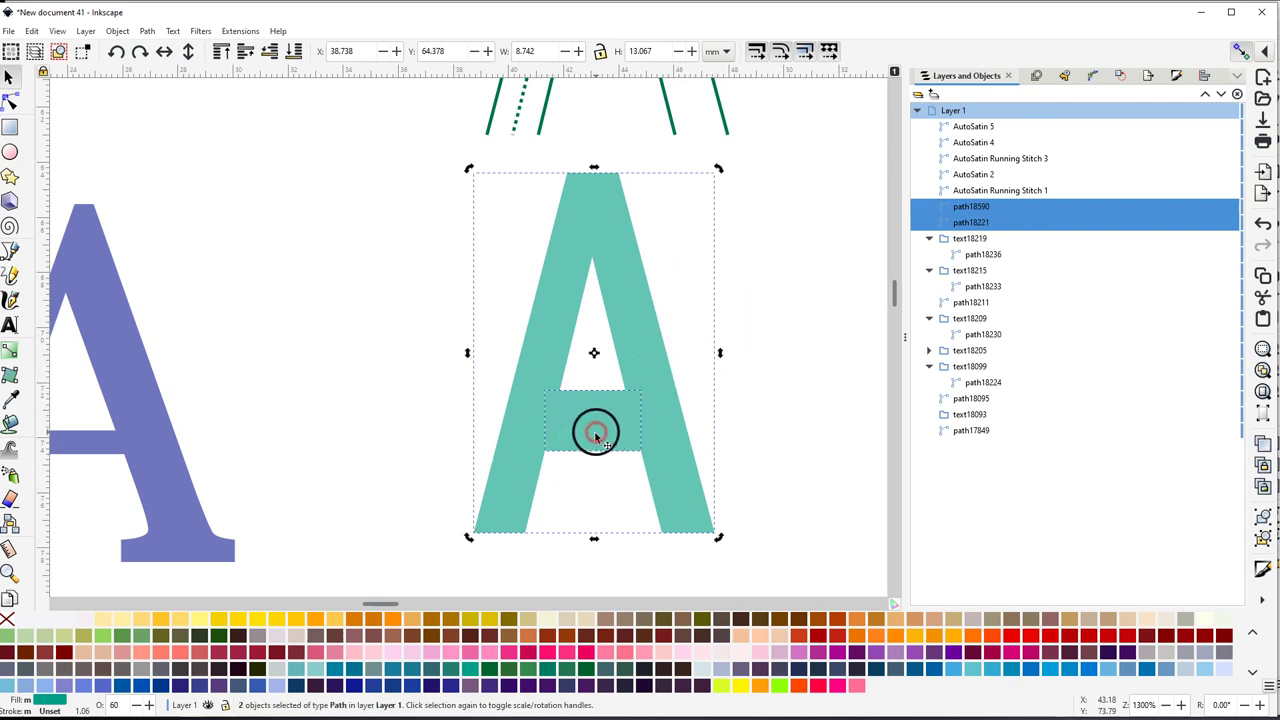
Select the separated crossbar piece of the green A and fill it with pink
{"action": "left_click", "coordinate": [749, 440]}
{"action": "left_click", "coordinate": [588, 432]}
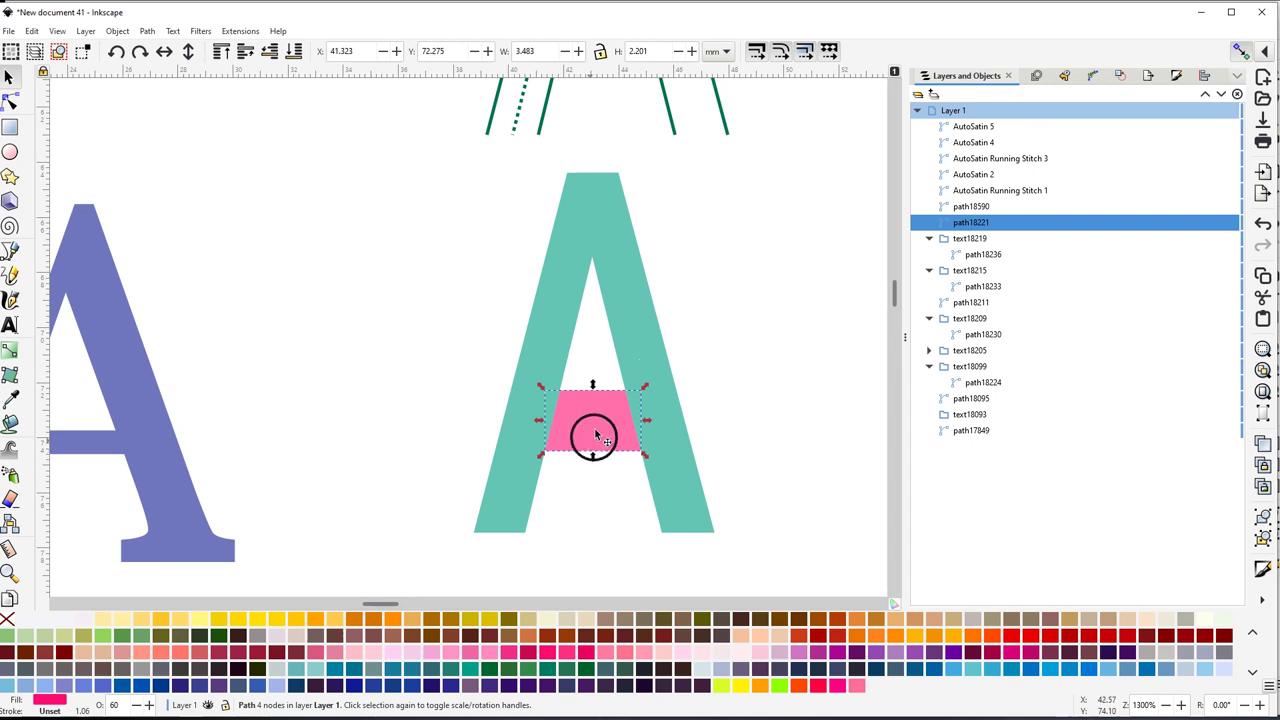
{"action": "scroll", "coordinate": [597, 351], "scroll_direction": "up", "scroll_amount": 2}
{"action": "scroll", "coordinate": [595, 348], "scroll_direction": "down", "scroll_amount": 2}
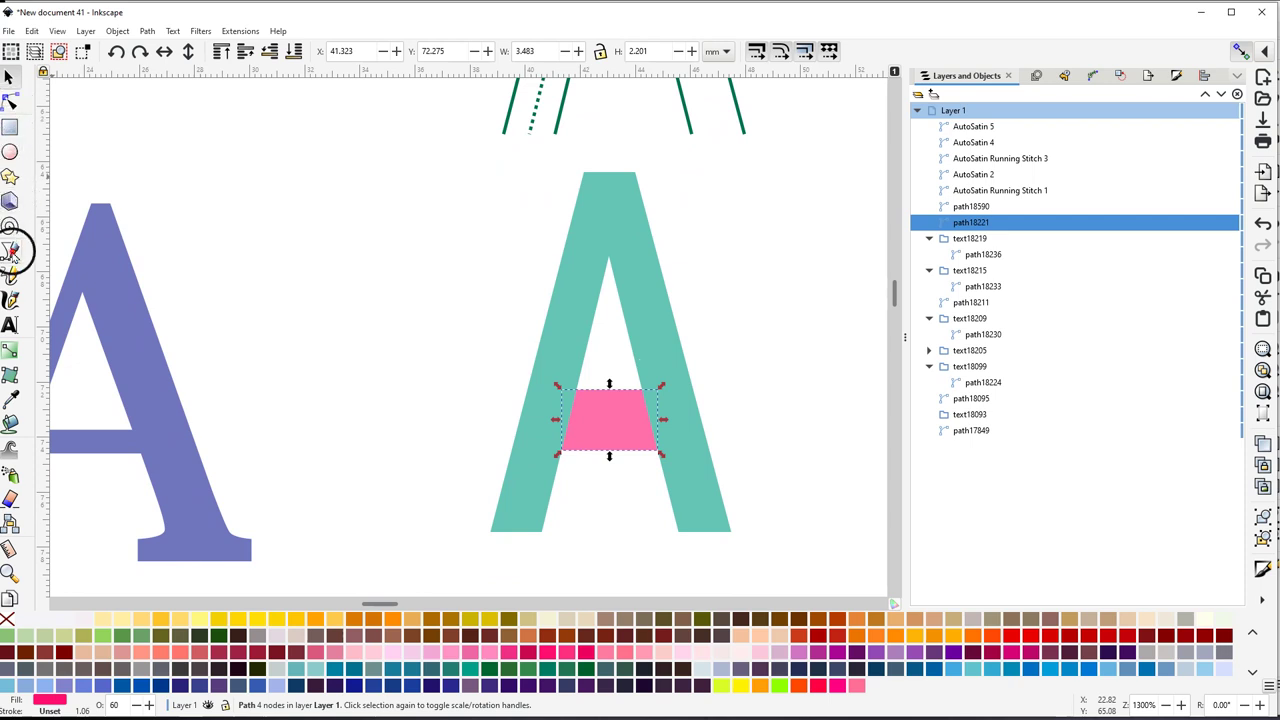
Draw a closed straight-line cutting shape about 6.4 by 15.9 mm around the green A's left leg, passing through the inner apex
{"action": "left_click", "coordinate": [11, 251]}
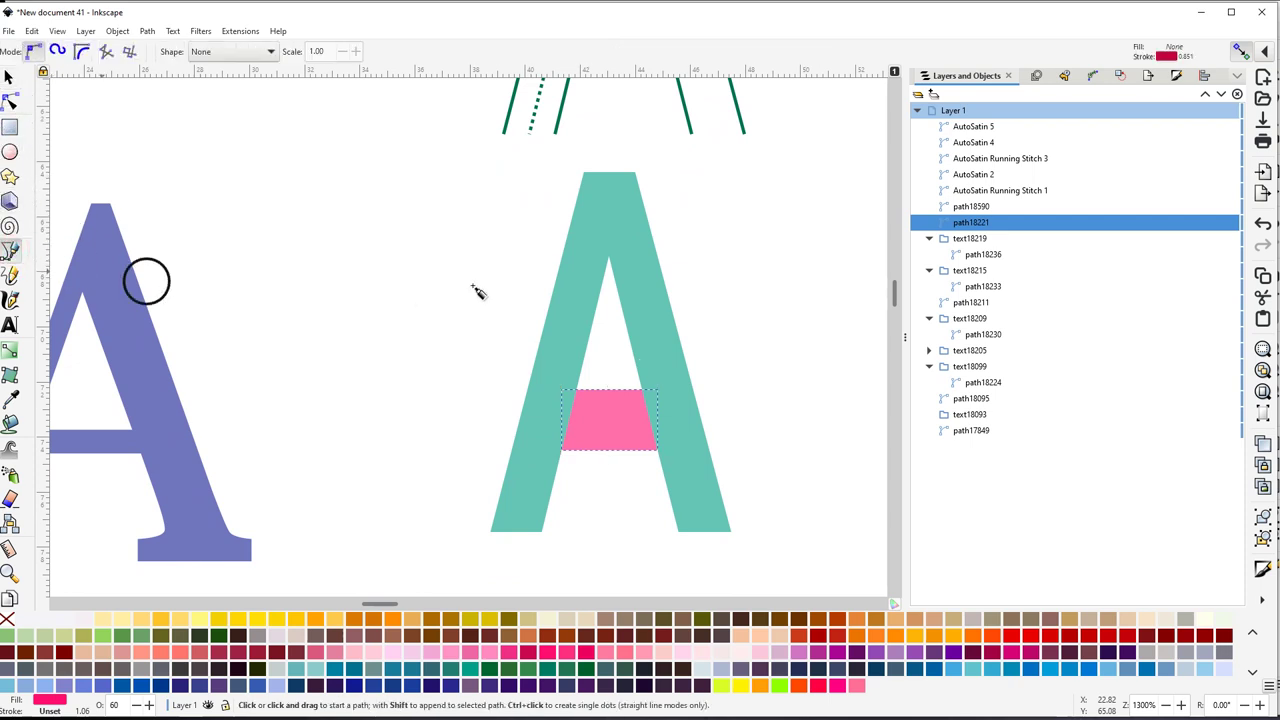
{"action": "left_click", "coordinate": [609, 327]}
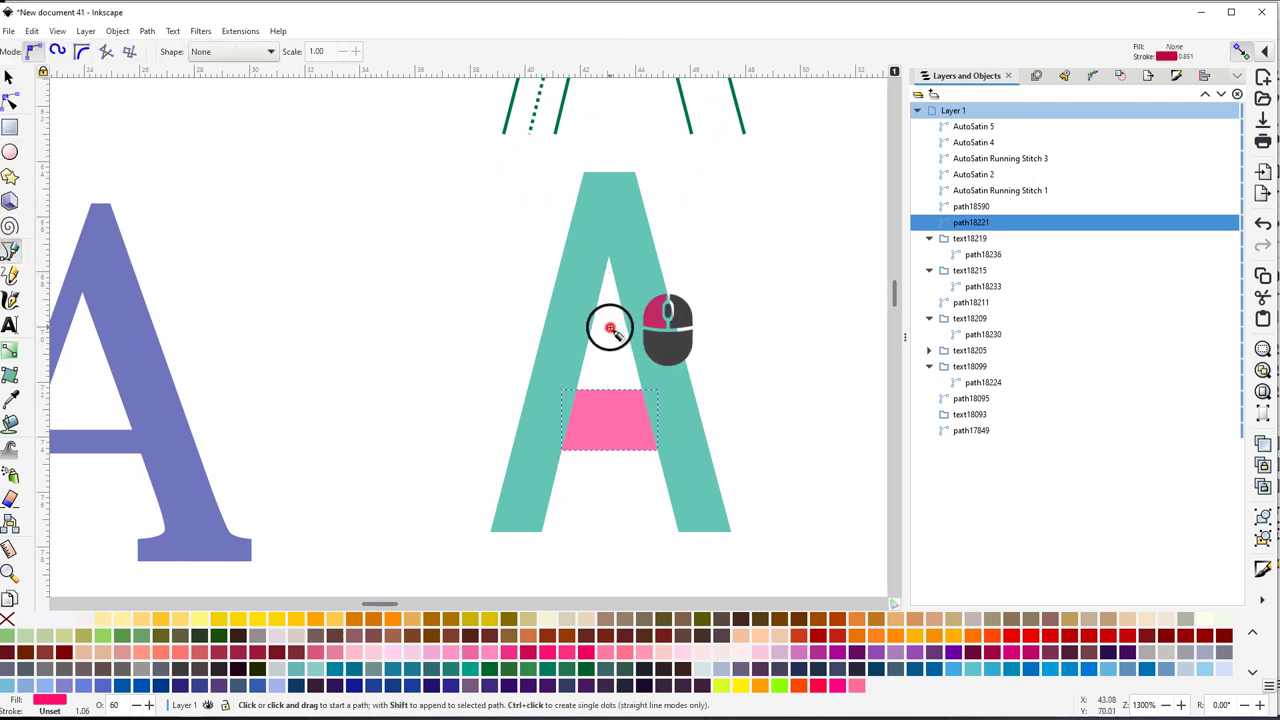
{"action": "left_click", "coordinate": [585, 567]}
{"action": "left_click", "coordinate": [441, 537]}
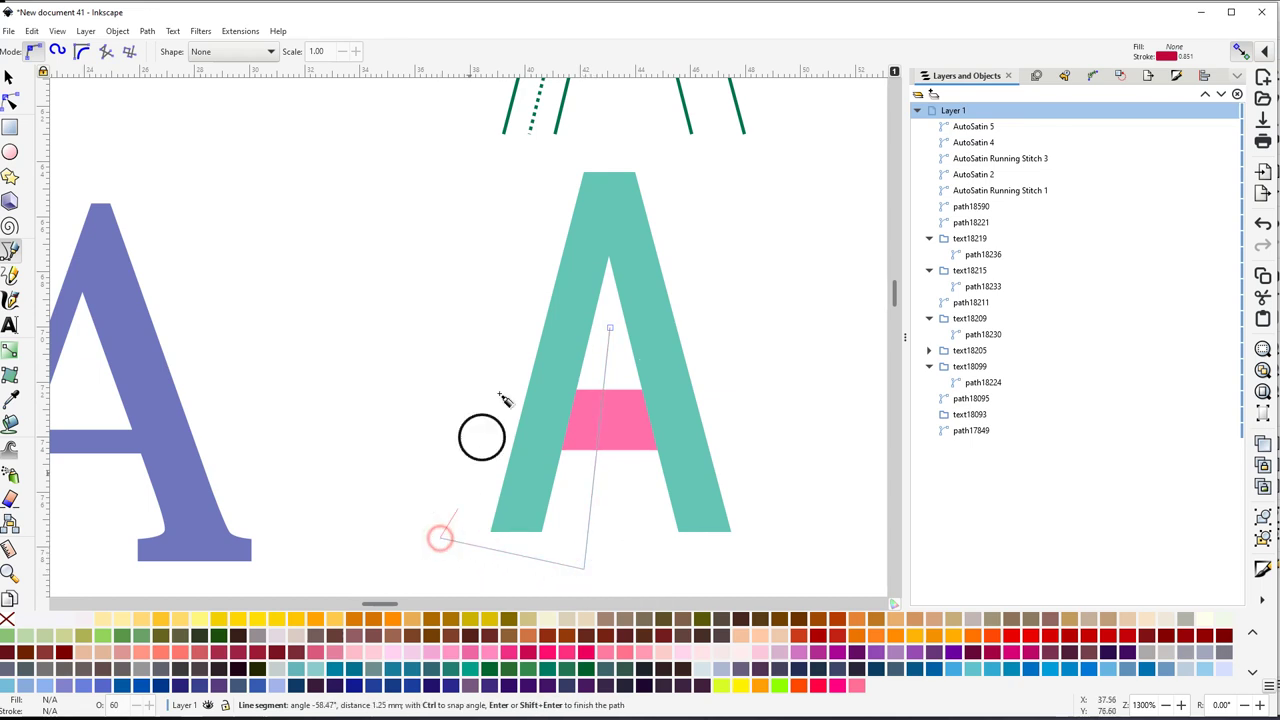
{"action": "left_click", "coordinate": [581, 168]}
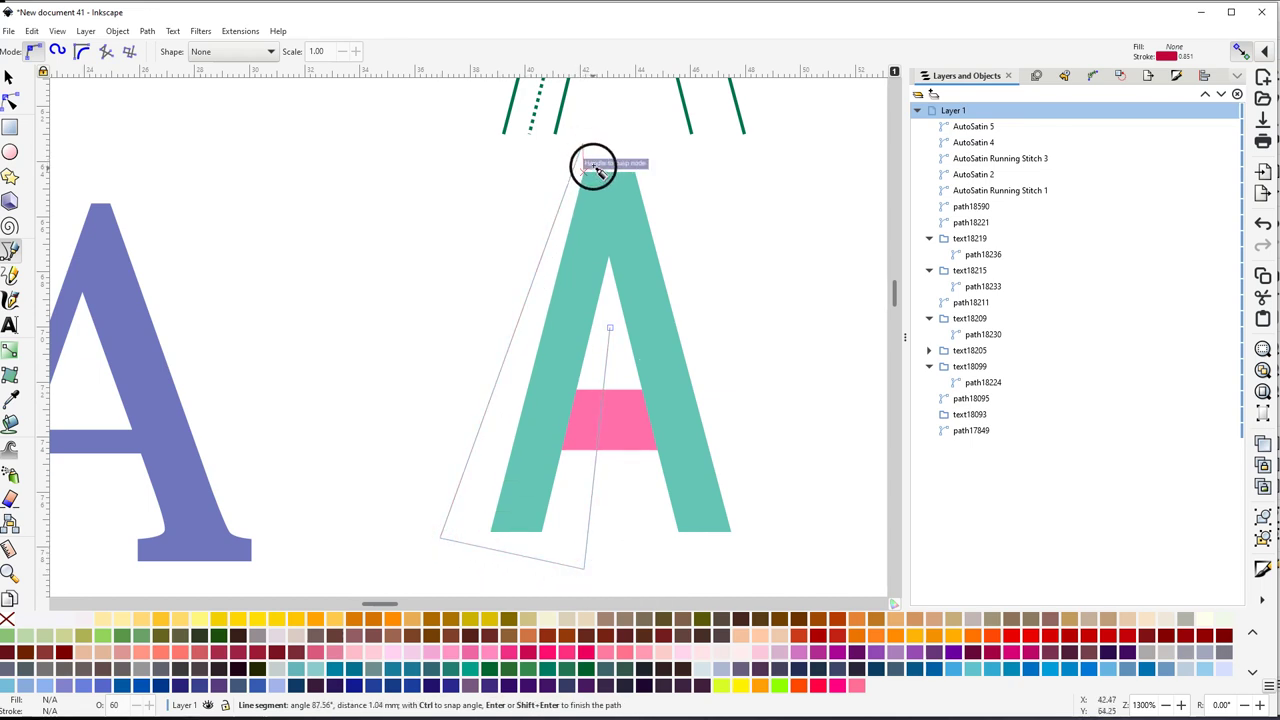
{"action": "left_click", "coordinate": [583, 145]}
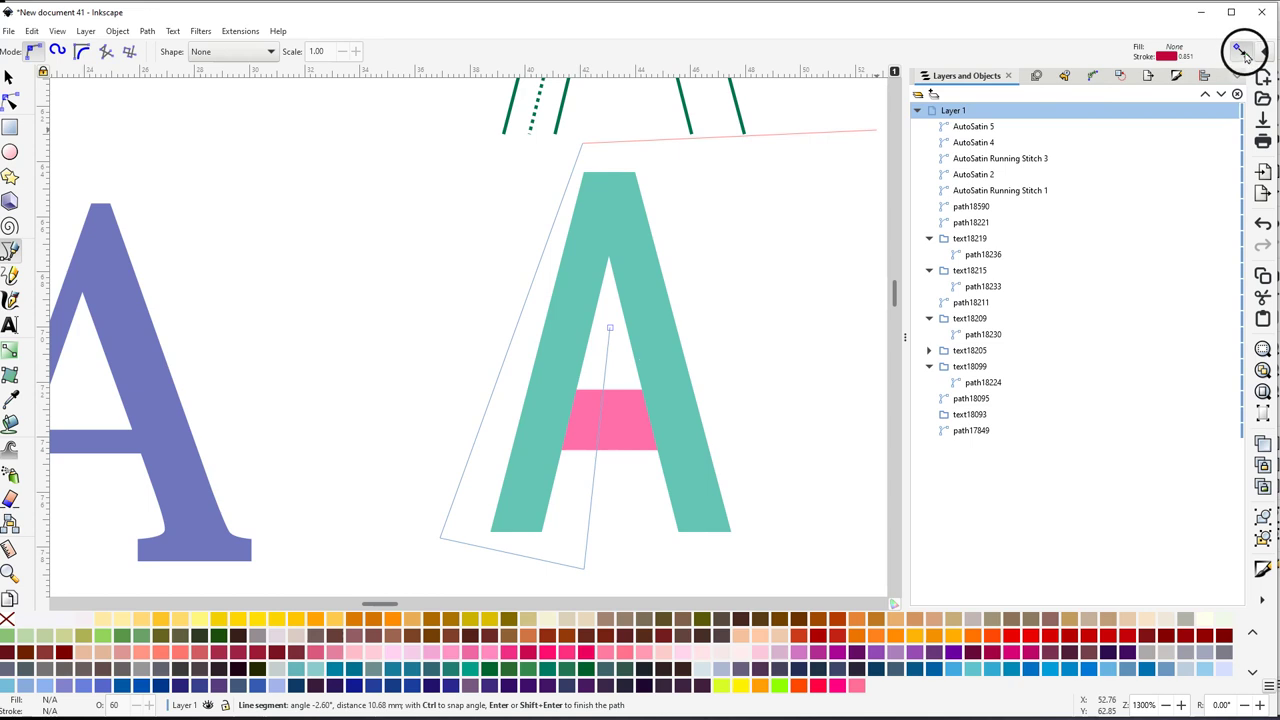
{"action": "left_click", "coordinate": [600, 173]}
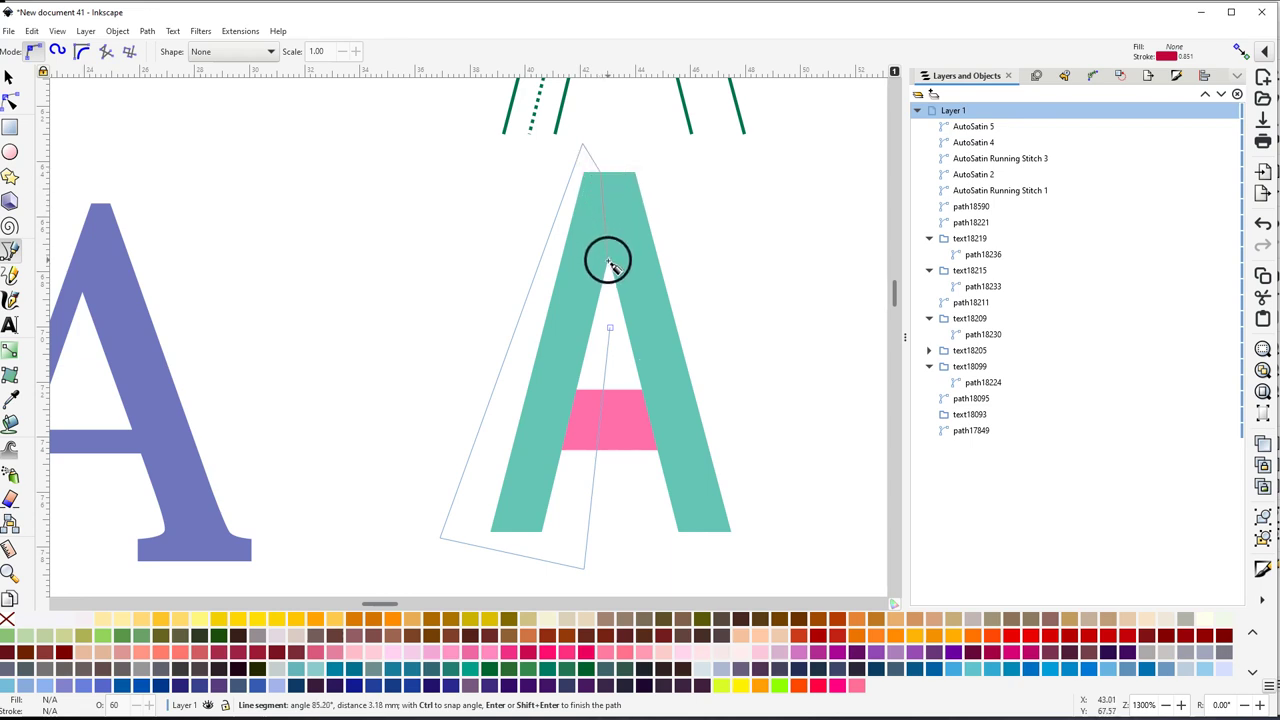
{"action": "left_click", "coordinate": [1240, 52]}
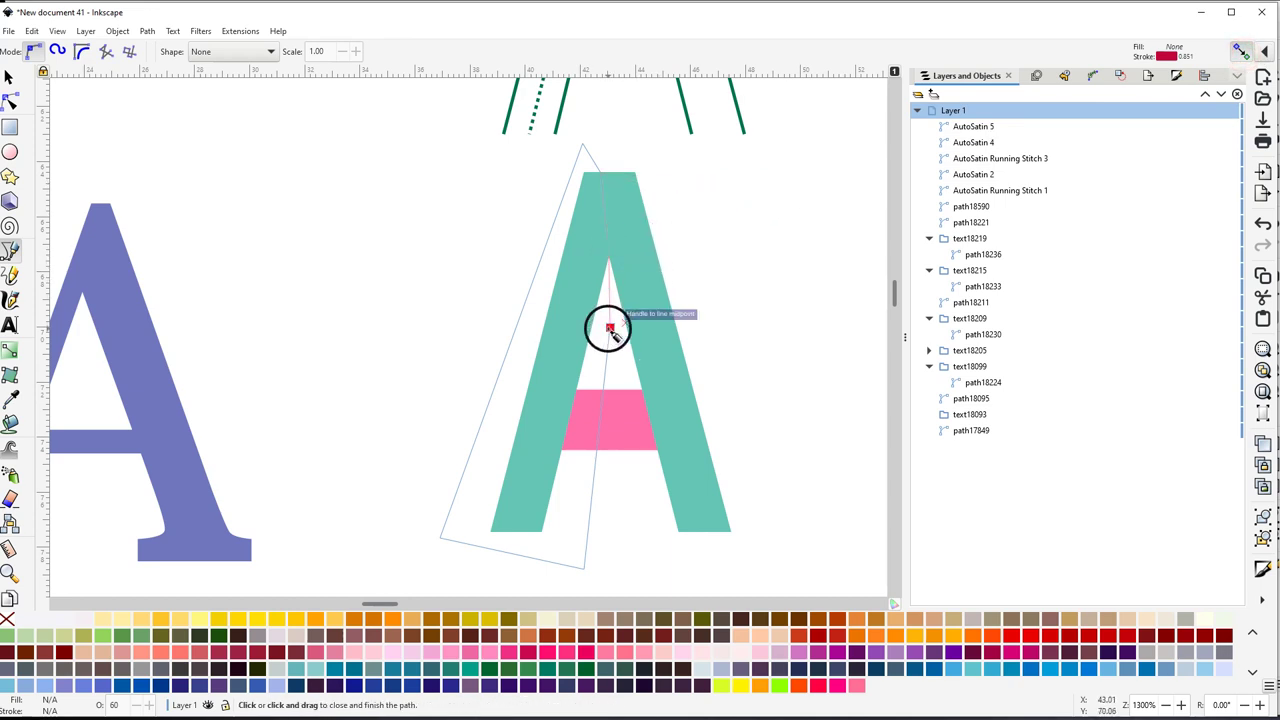
{"action": "left_click", "coordinate": [608, 329]}
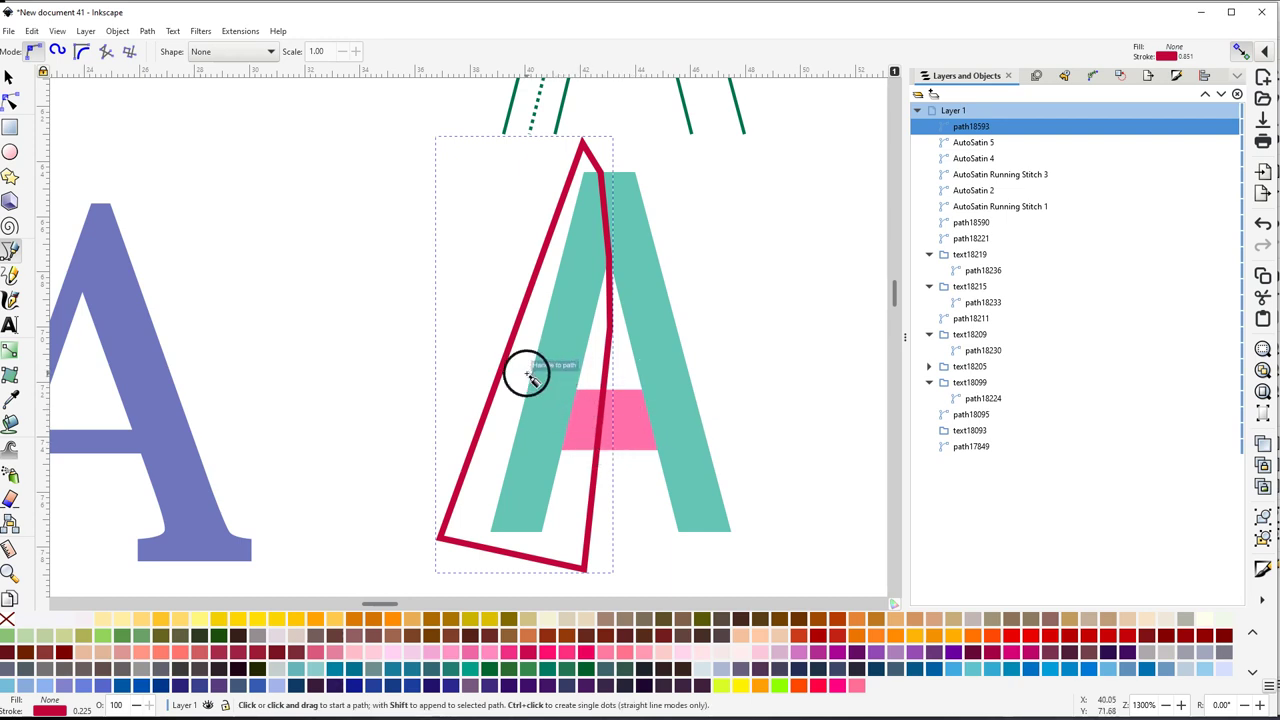
Divide the green A with the new red cutting path to separate its left leg, and clear the selection
{"action": "key", "text": "s"}
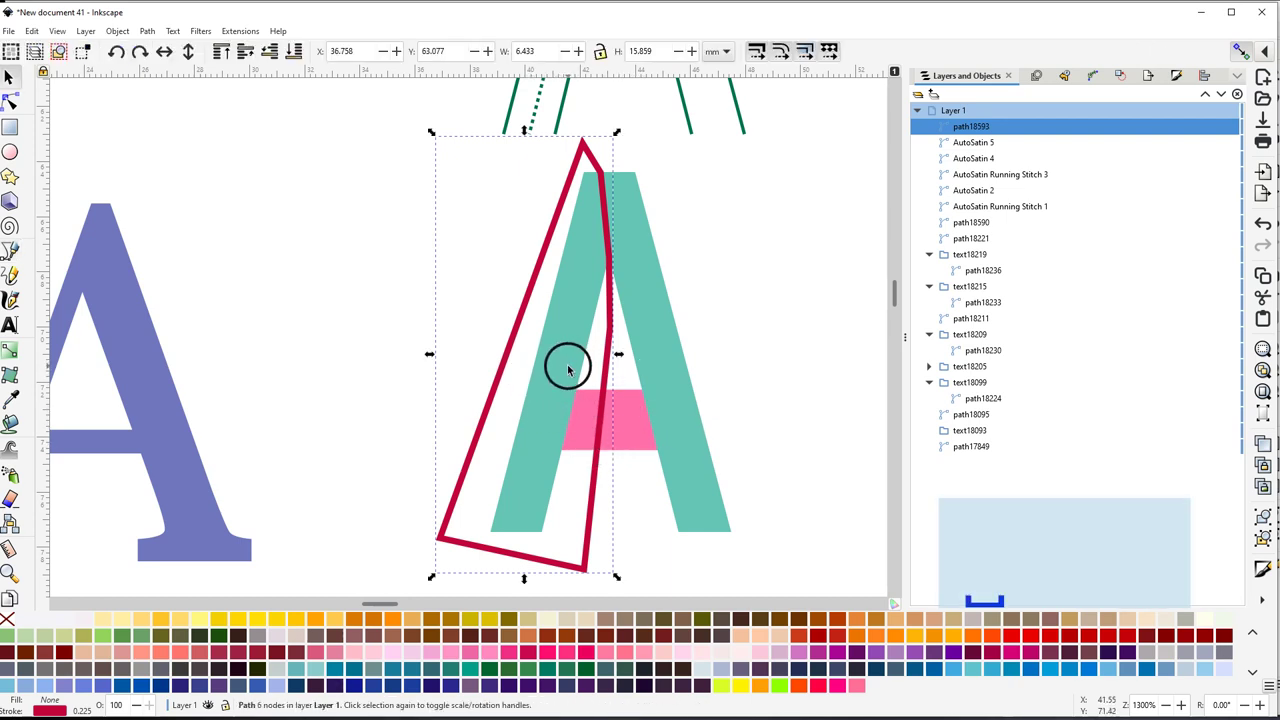
{"action": "key", "text": "shift"}
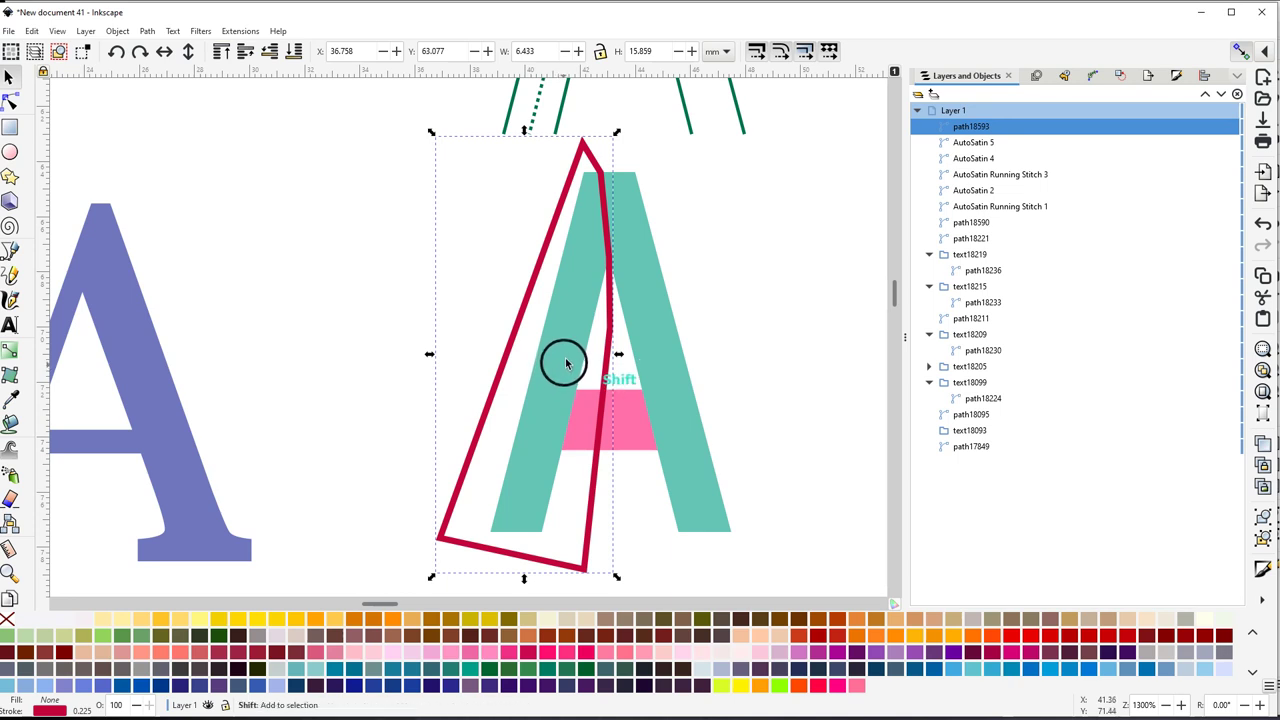
{"action": "left_click", "coordinate": [651, 330], "text": "shift"}
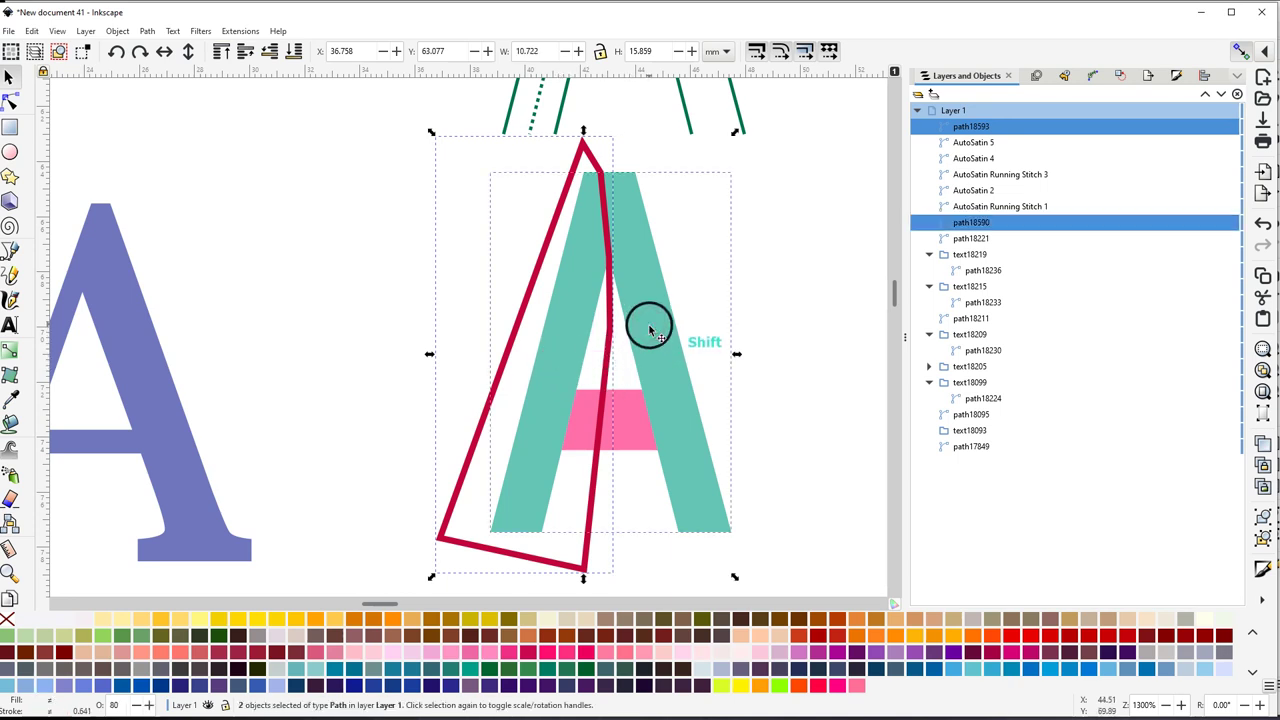
{"action": "left_click", "coordinate": [152, 32]}
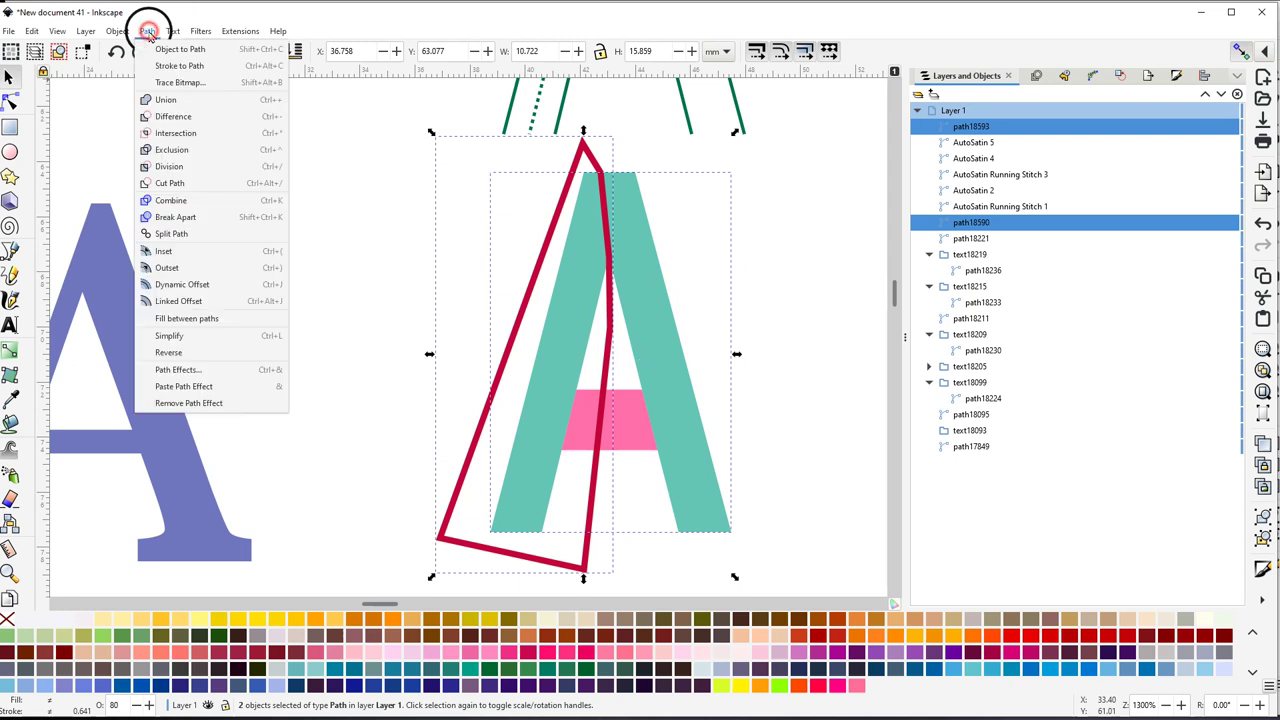
{"action": "left_click", "coordinate": [168, 167]}
{"action": "left_click", "coordinate": [395, 343]}
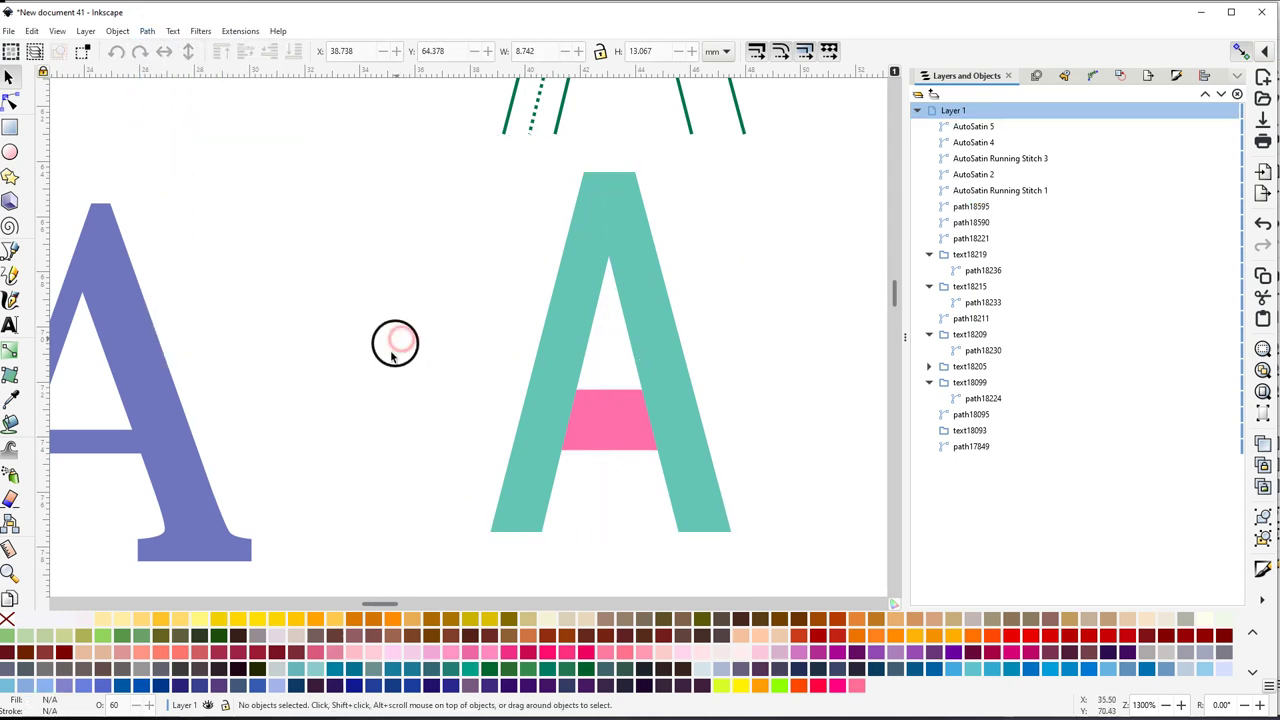
Fill the separated left leg of the A with dark purple and check both legs by selecting each one
{"action": "left_click", "coordinate": [575, 332]}
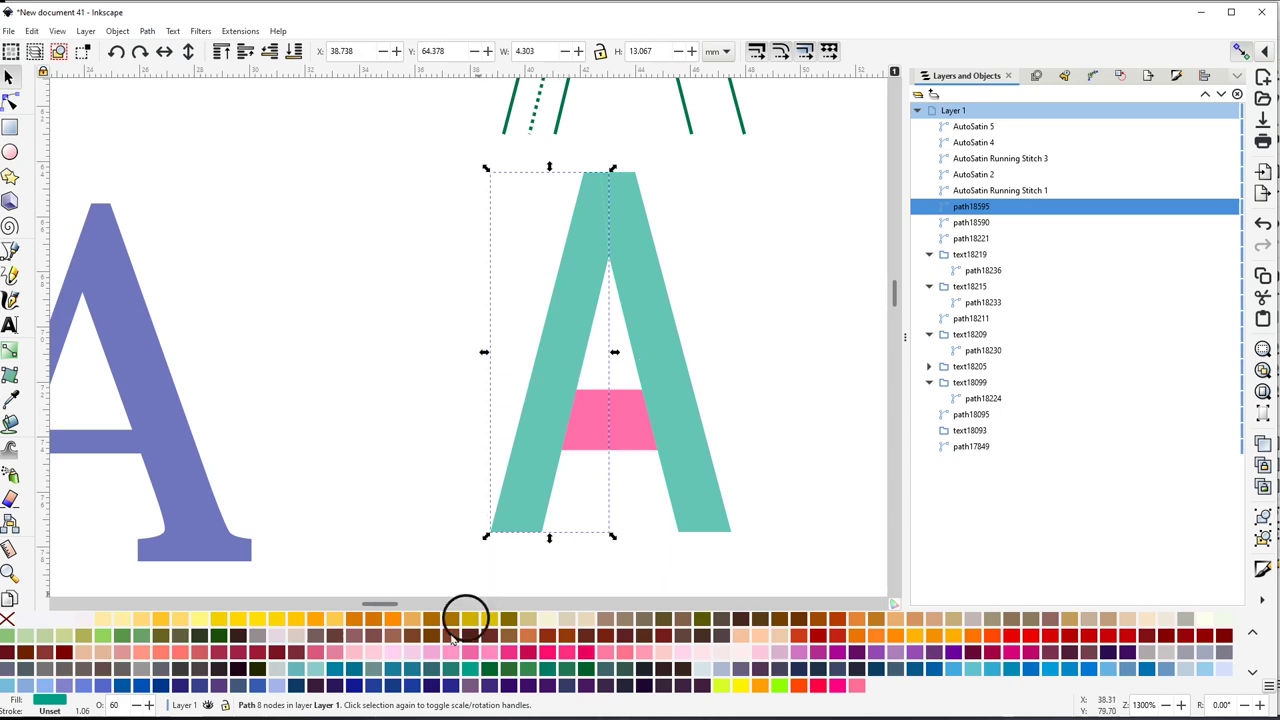
{"action": "left_click", "coordinate": [181, 686]}
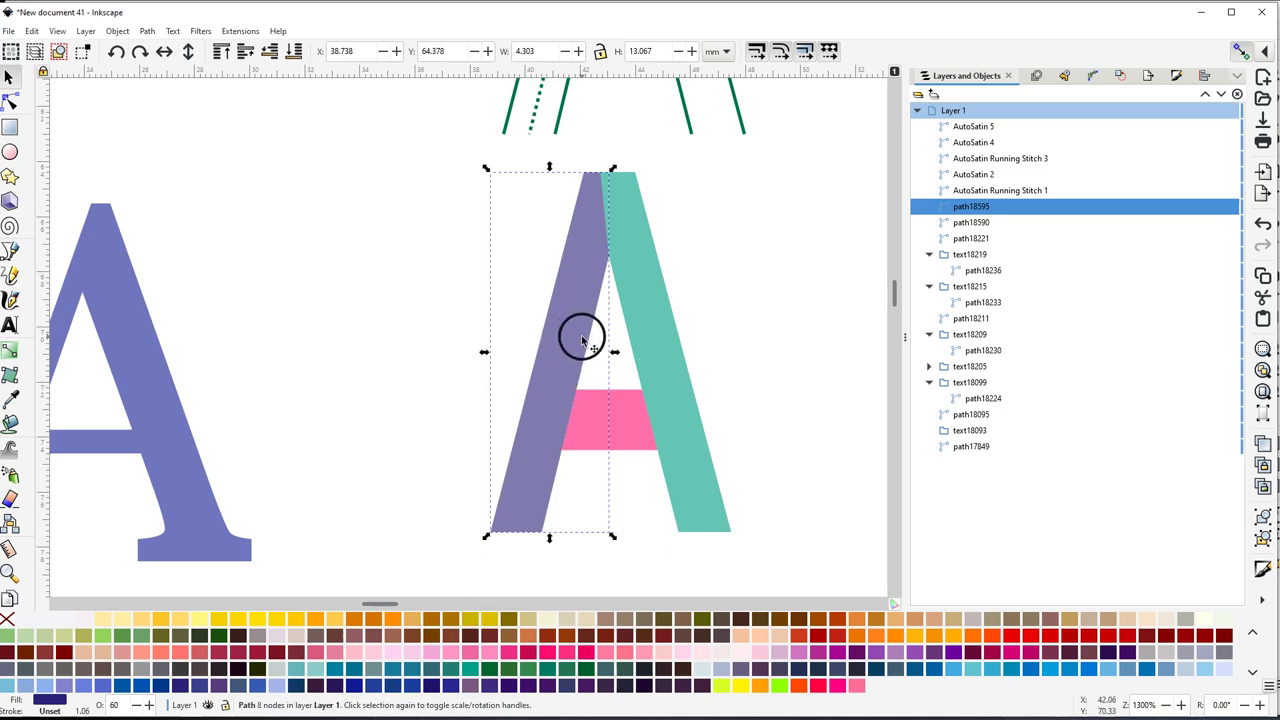
{"action": "left_click", "coordinate": [644, 281]}
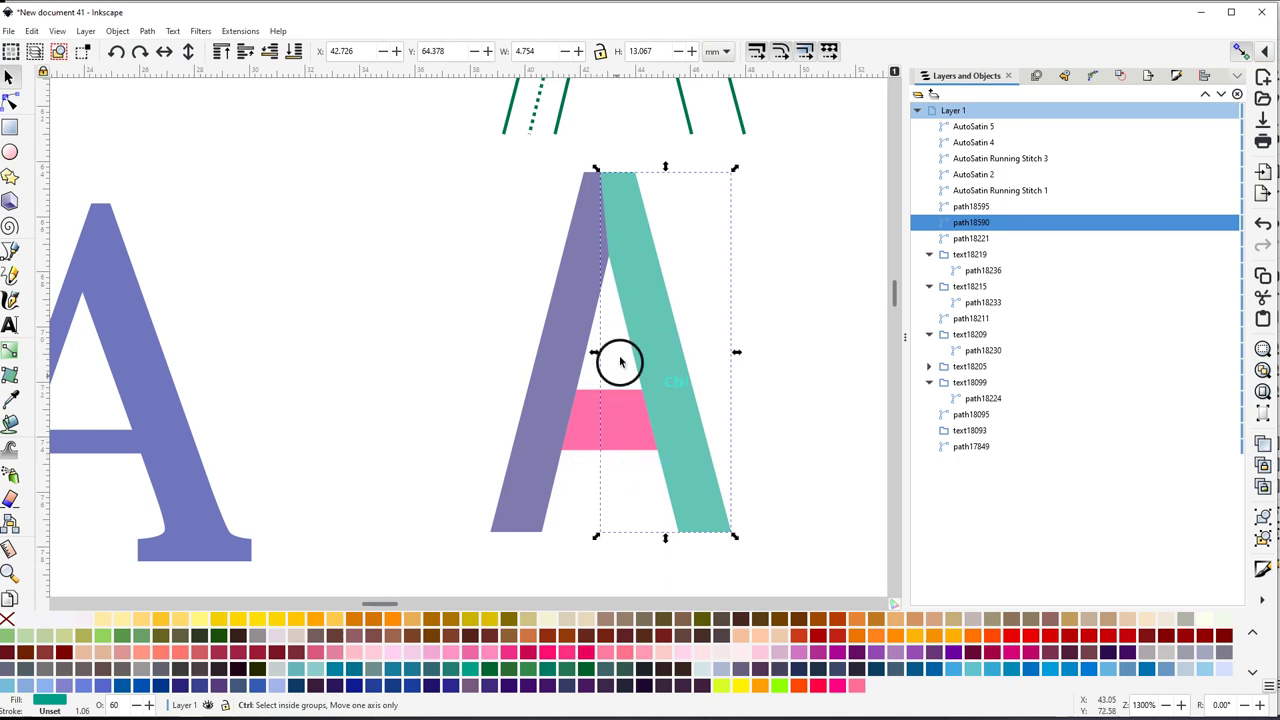
{"action": "key", "text": "ctrl"}
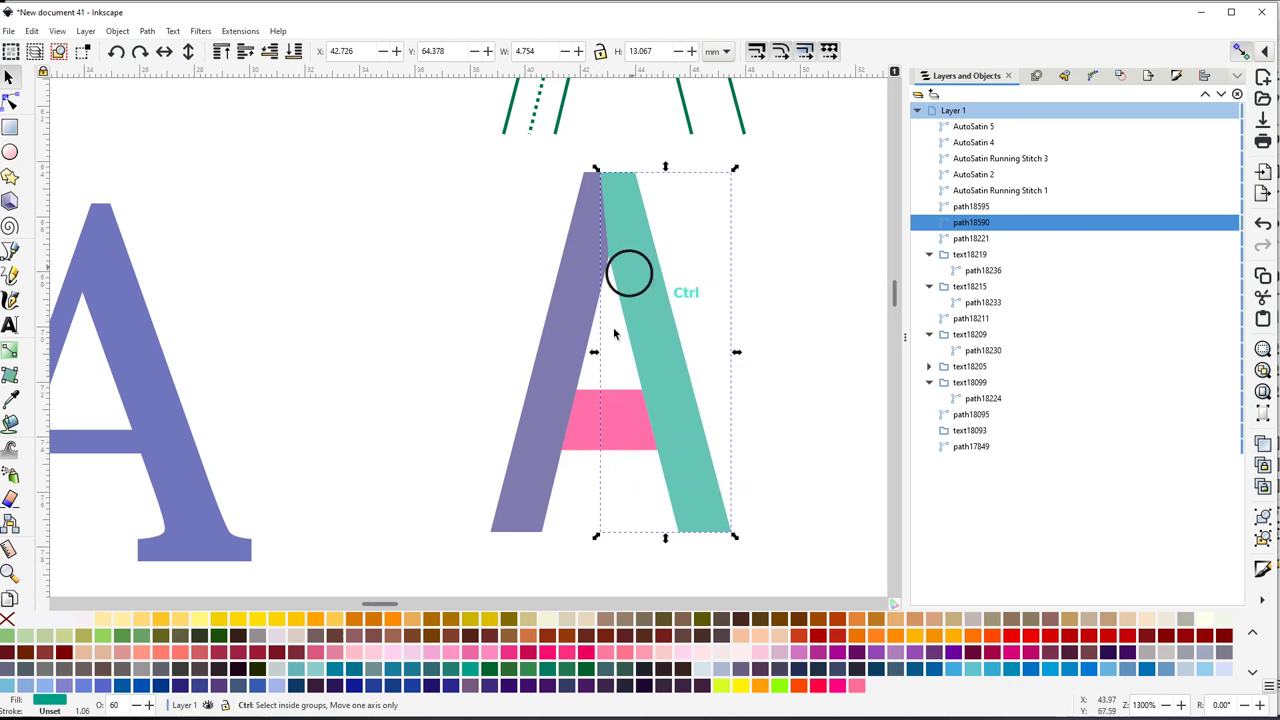
{"action": "scroll", "coordinate": [591, 465], "scroll_direction": "up", "scroll_amount": 1, "text": "ctrl"}
{"action": "scroll", "coordinate": [590, 462], "scroll_direction": "down", "scroll_amount": 1, "text": "ctrl"}
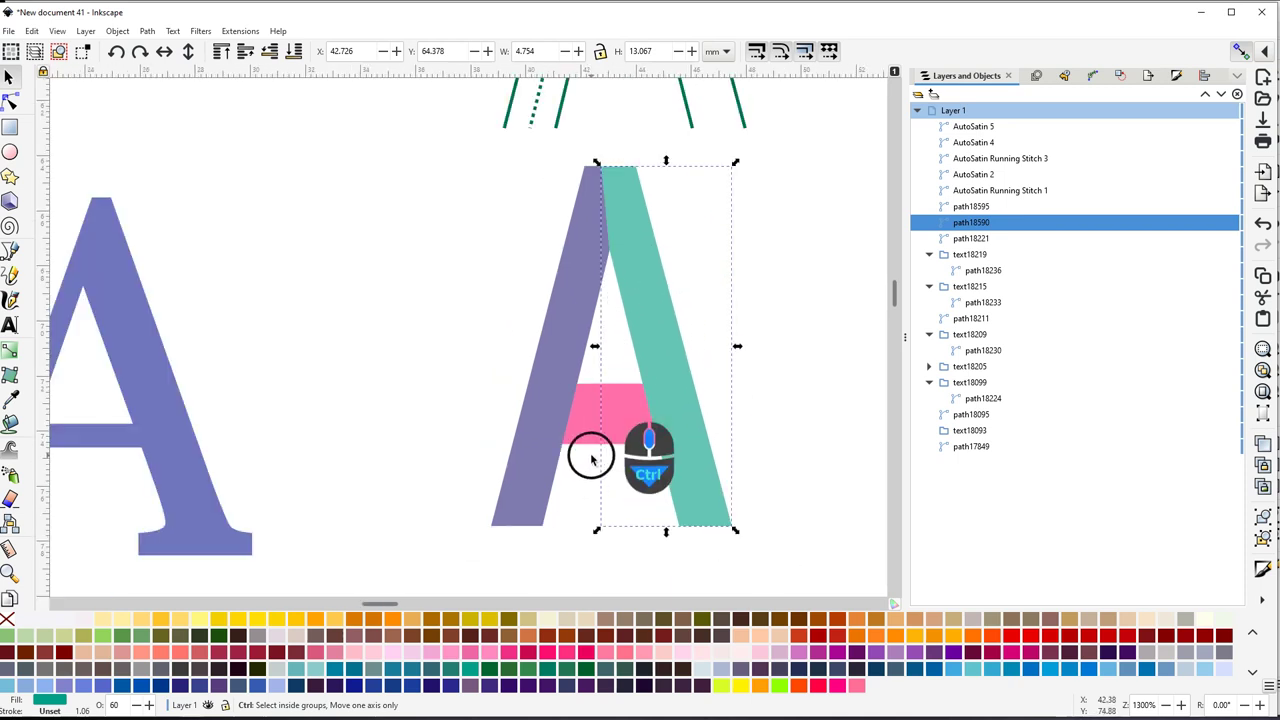
{"action": "left_click", "coordinate": [543, 450]}
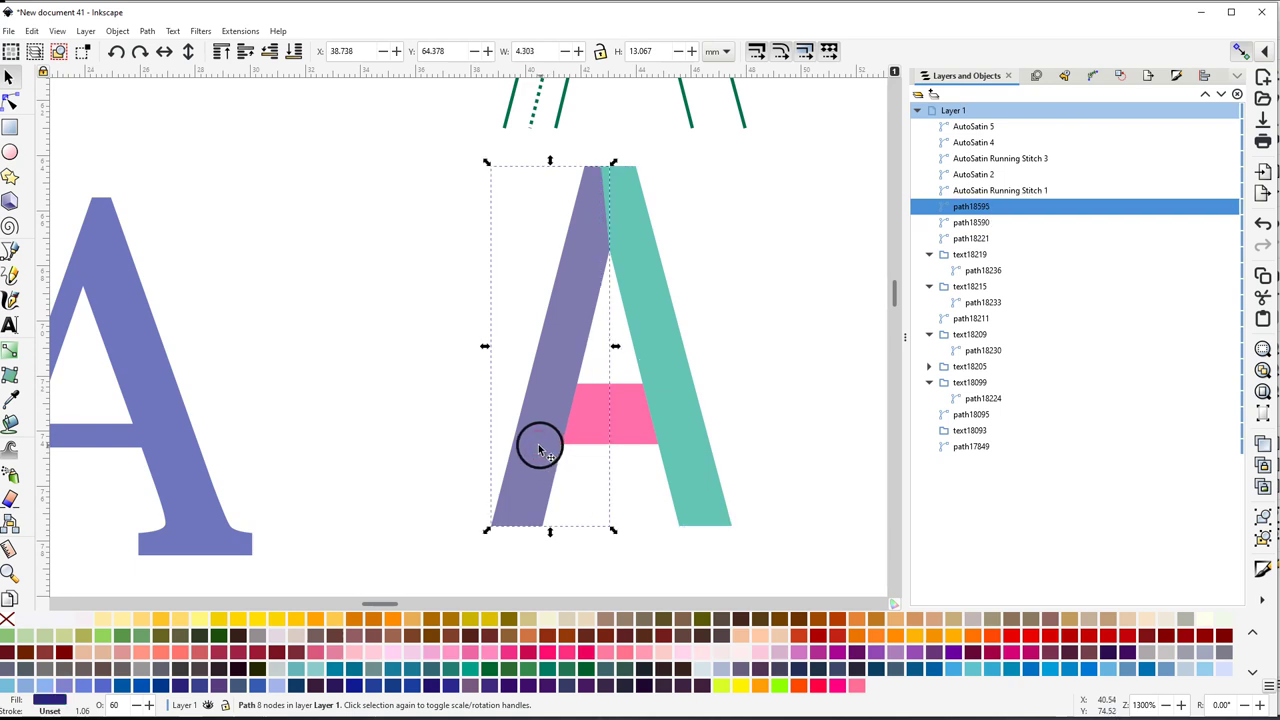
Remove the fill from all pieces of the divided A and give them a dark gray outline 0.144 mm wide
{"action": "left_click_drag", "start_coordinate": [433, 152], "coordinate": [769, 581]}
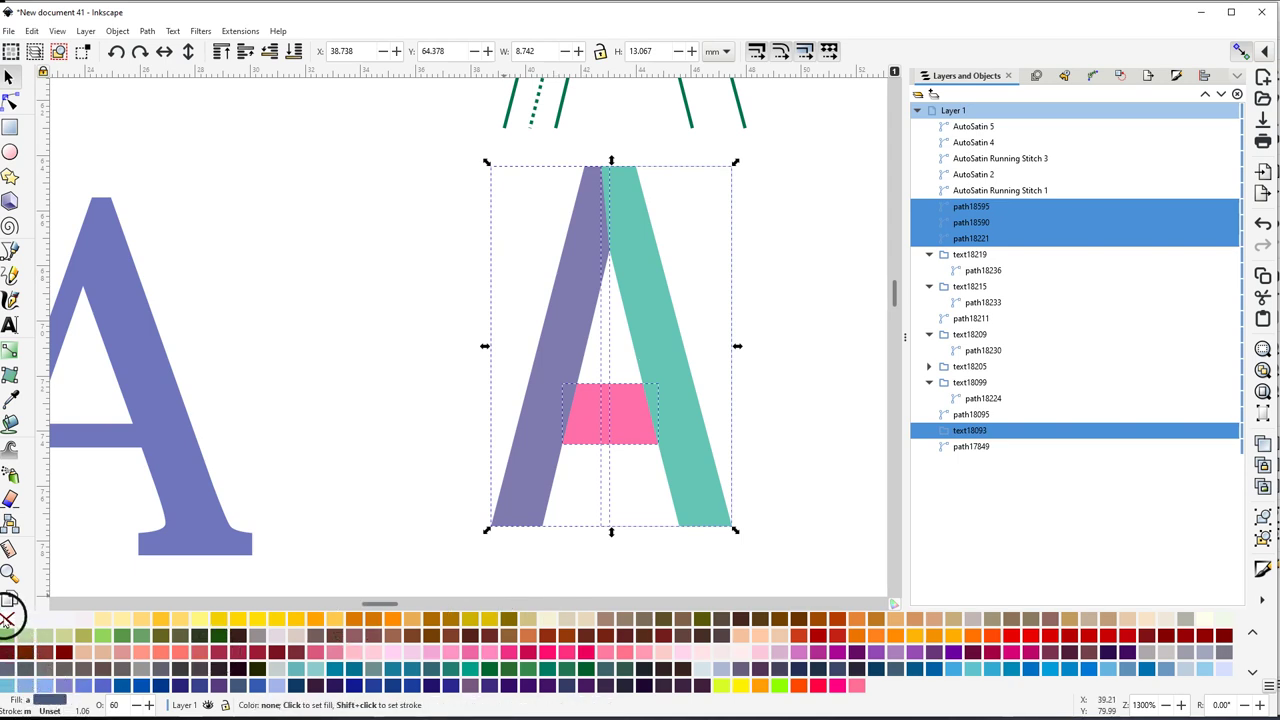
{"action": "left_click", "coordinate": [10, 612]}
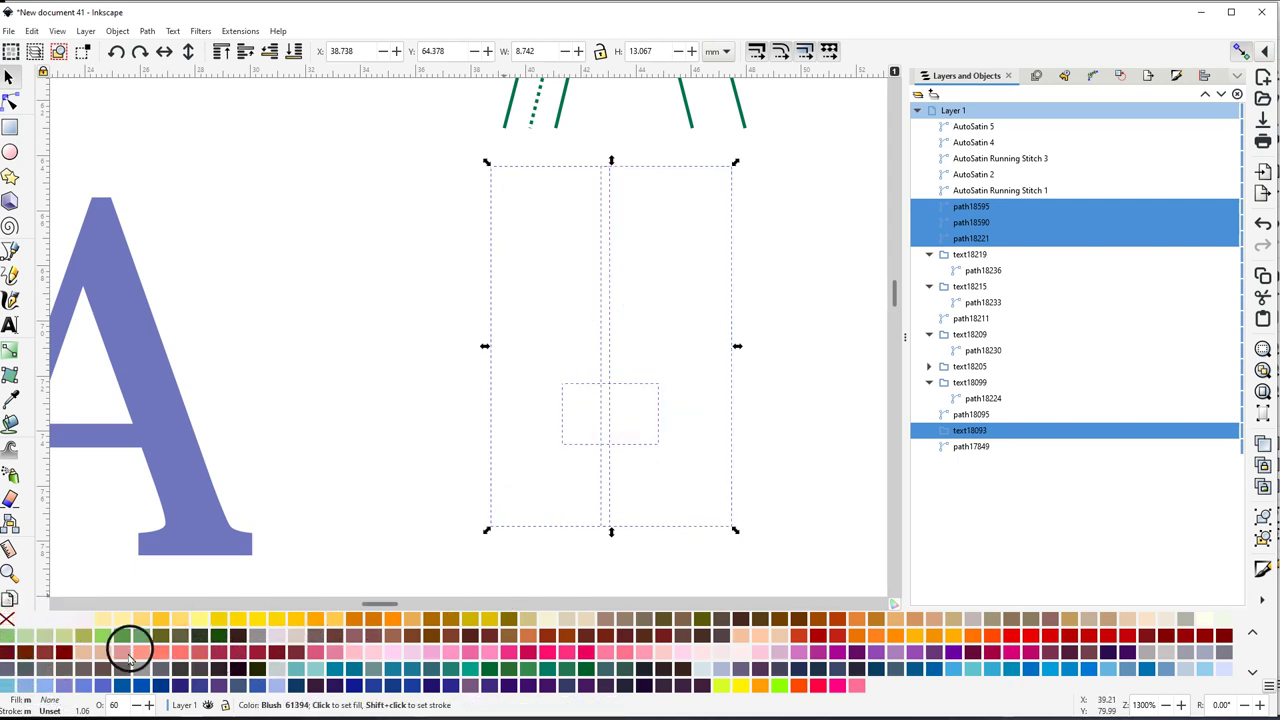
{"action": "left_click", "coordinate": [214, 672]}
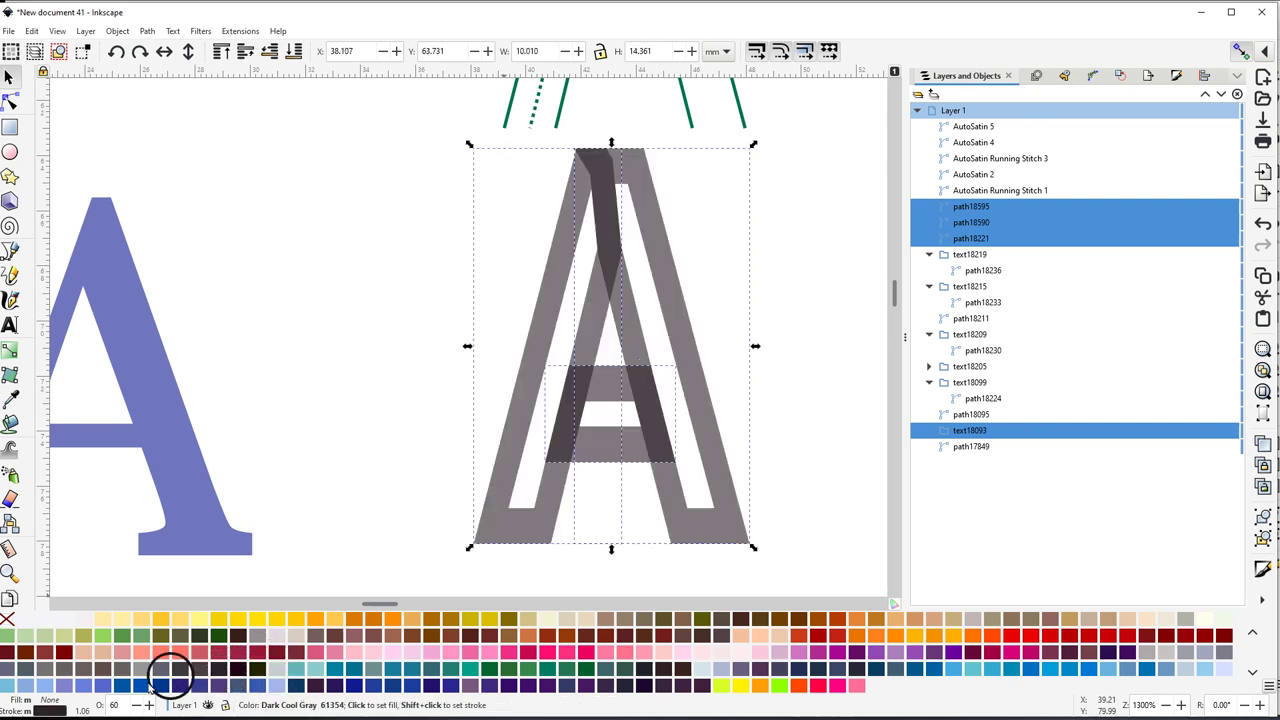
{"action": "left_click_drag", "start_coordinate": [88, 708], "coordinate": [87, 710]}
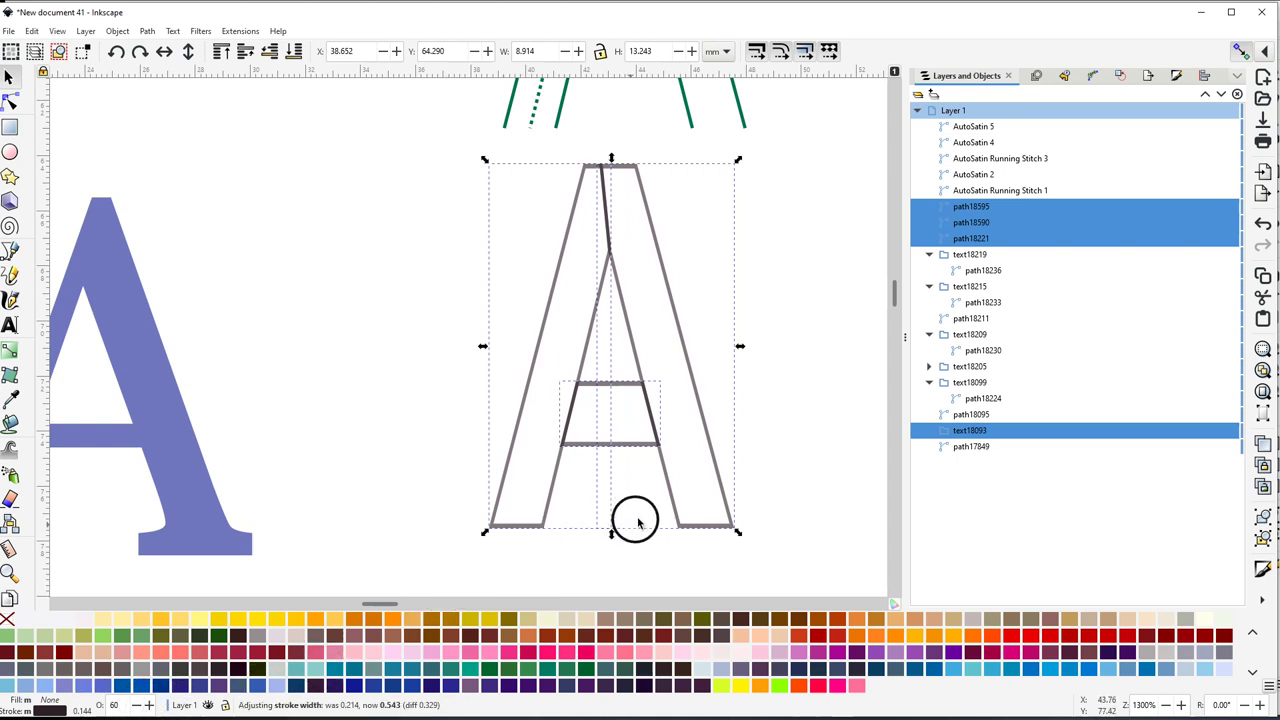
{"action": "left_click", "coordinate": [780, 310]}
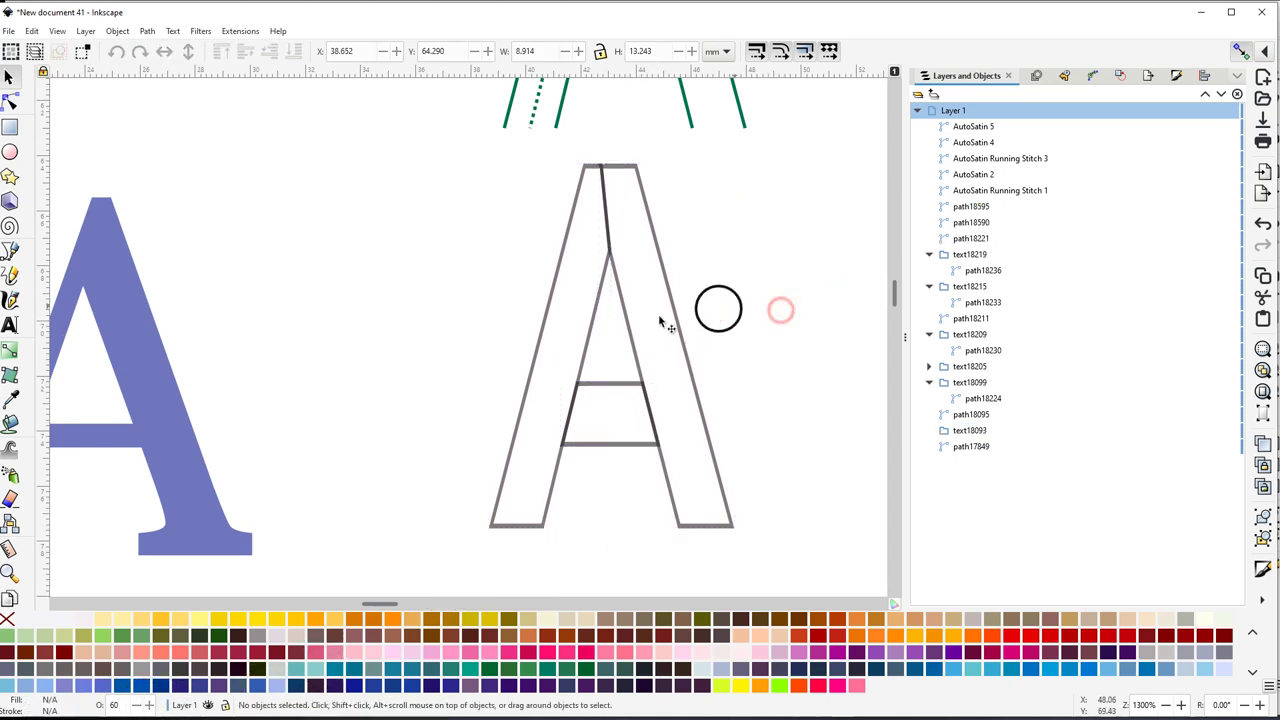
Set the right leg's stroke to Light Lime Neon and the crossbar's stroke to Hot Pink
{"action": "left_click", "coordinate": [679, 322]}
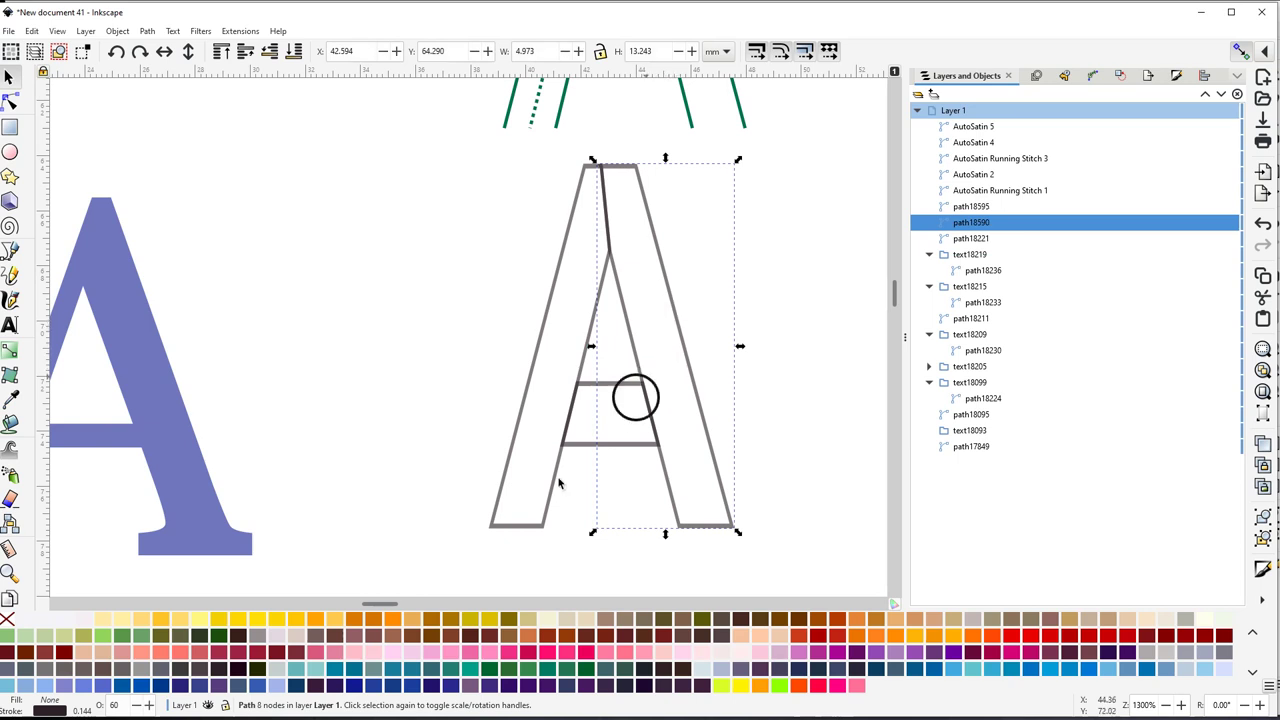
{"action": "left_click", "coordinate": [718, 688], "text": "shift"}
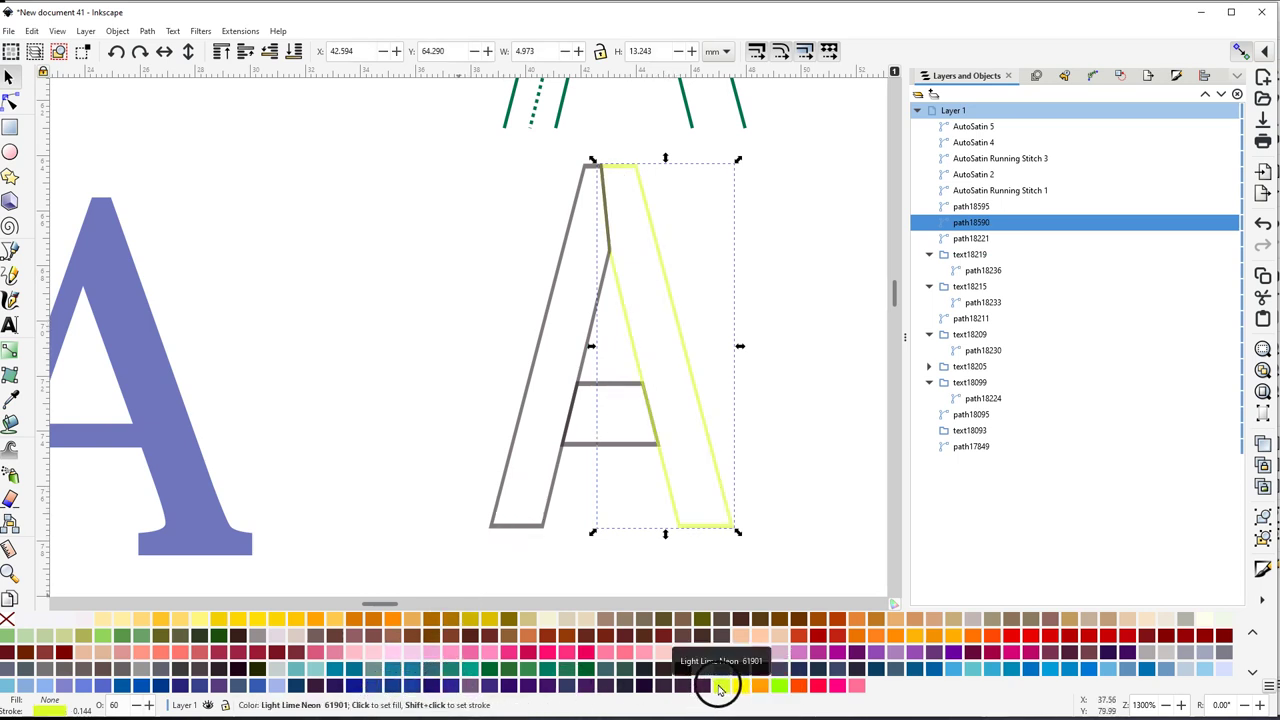
{"action": "left_click", "coordinate": [614, 446]}
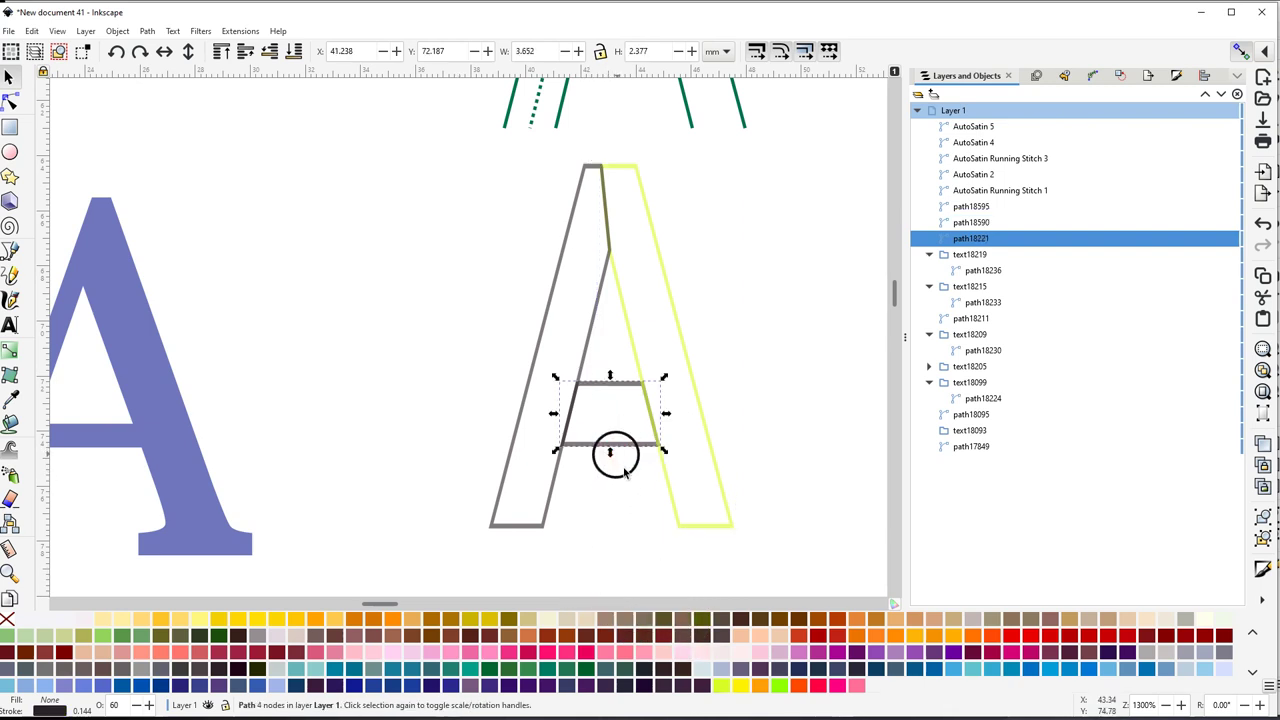
{"action": "left_click", "coordinate": [510, 655], "text": "shift"}
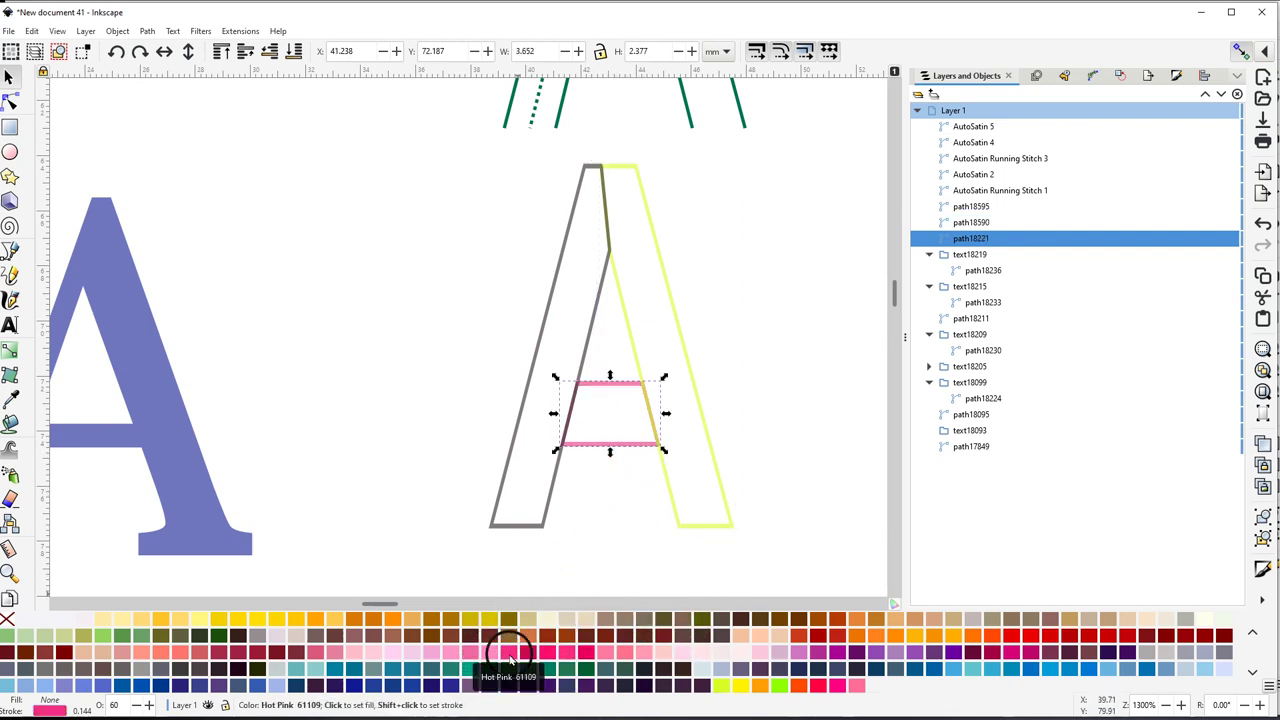
Delete the two slanted end segments of the pink crossbar path, keeping only its upper and lower horizontal lines as rails
{"action": "scroll", "coordinate": [519, 568], "scroll_direction": "up", "scroll_amount": 2}
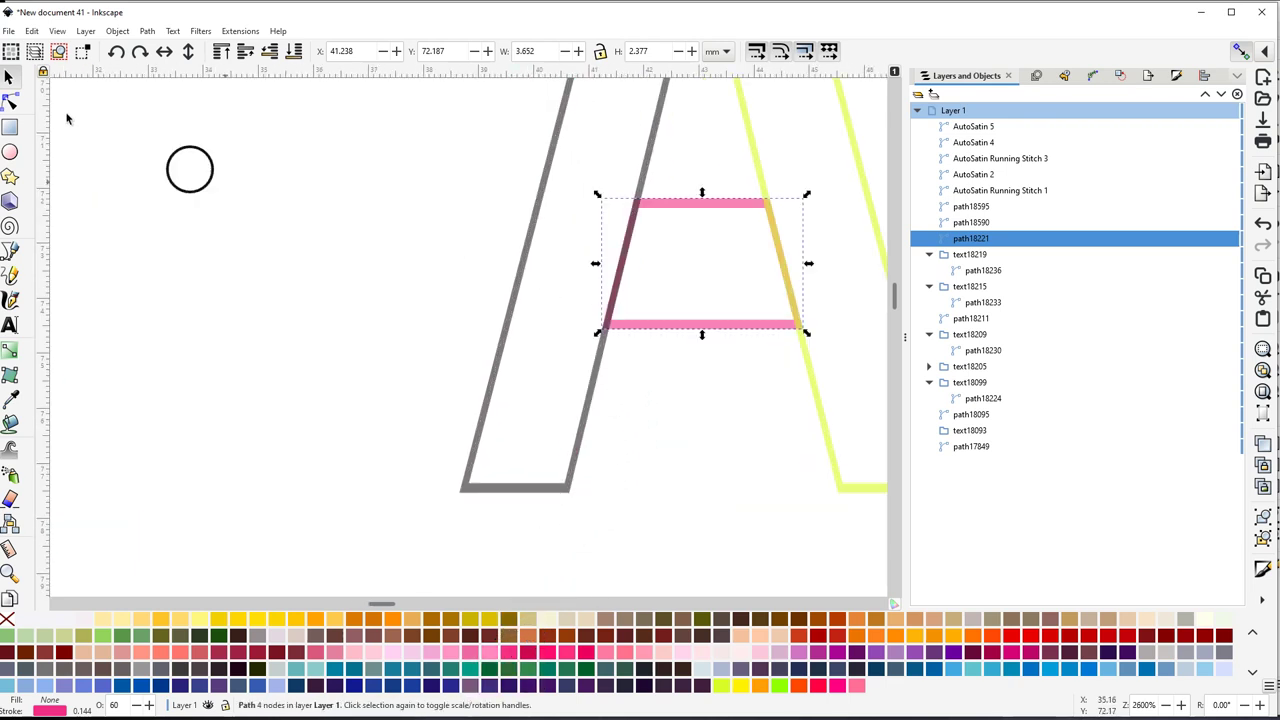
{"action": "scroll", "coordinate": [428, 243], "scroll_direction": "right", "scroll_amount": 5}
{"action": "scroll", "coordinate": [340, 286], "scroll_direction": "up", "scroll_amount": 2}
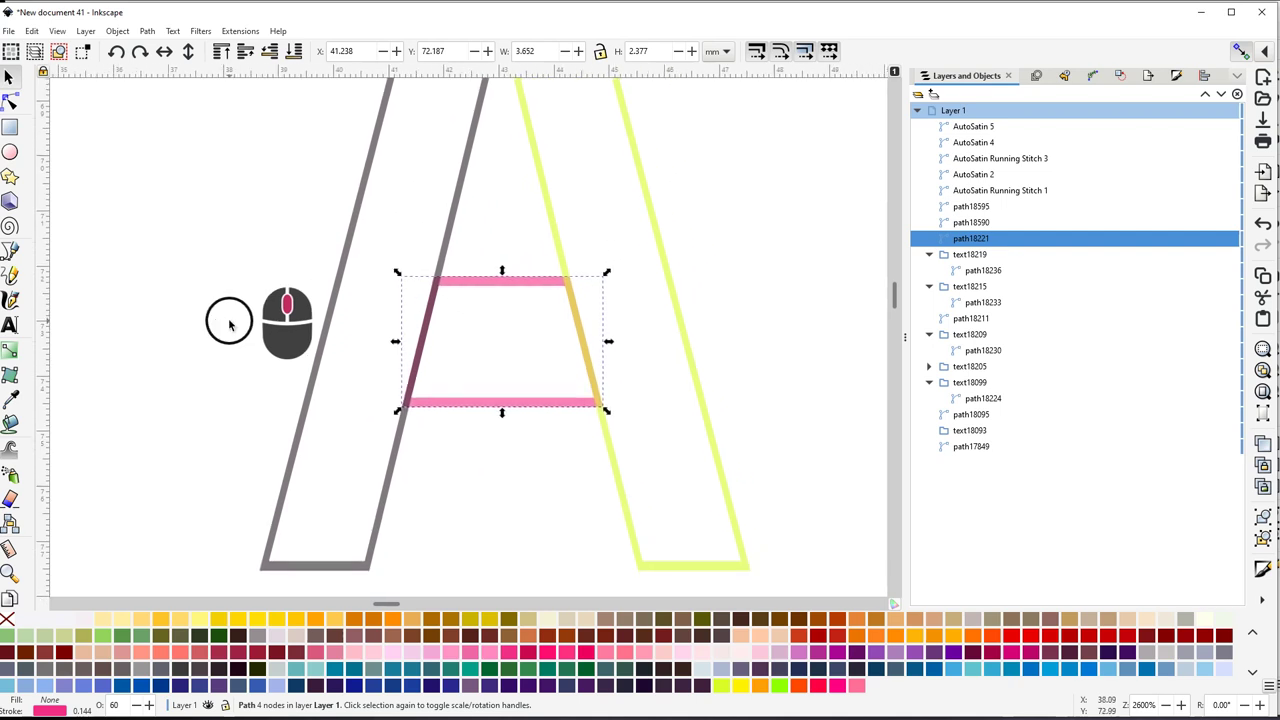
{"action": "left_click", "coordinate": [10, 102]}
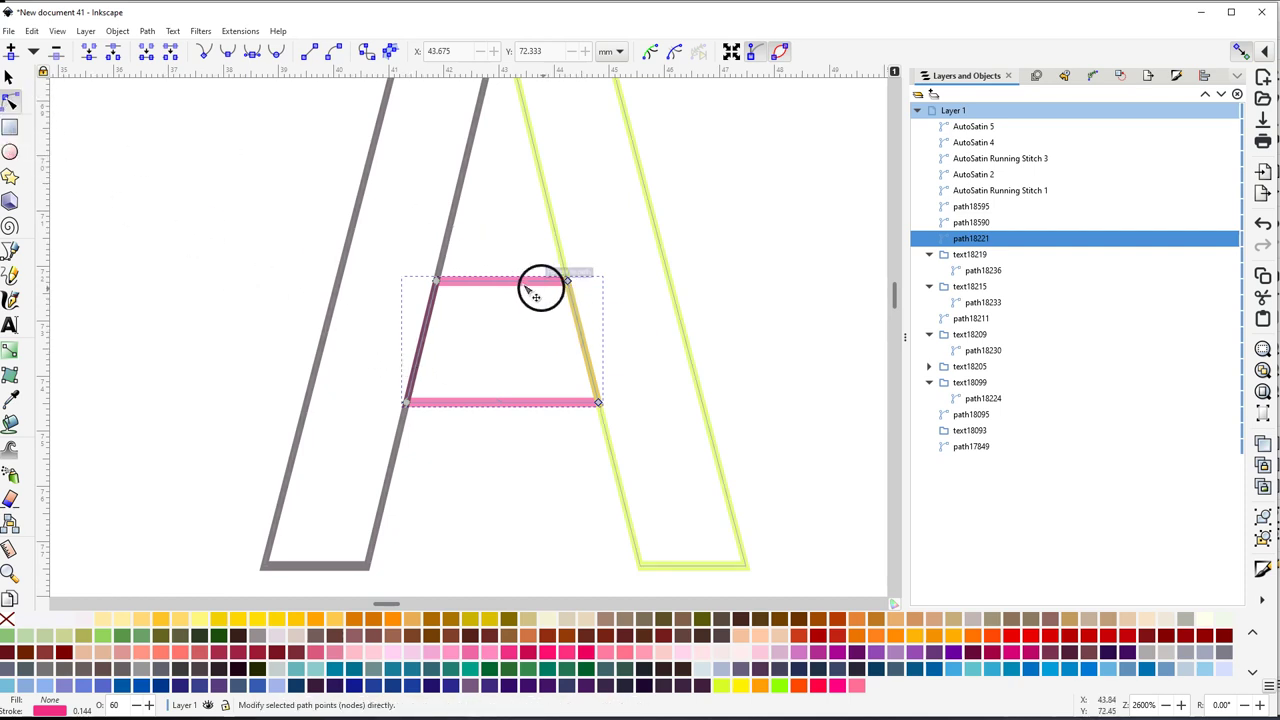
{"action": "left_click", "coordinate": [512, 405]}
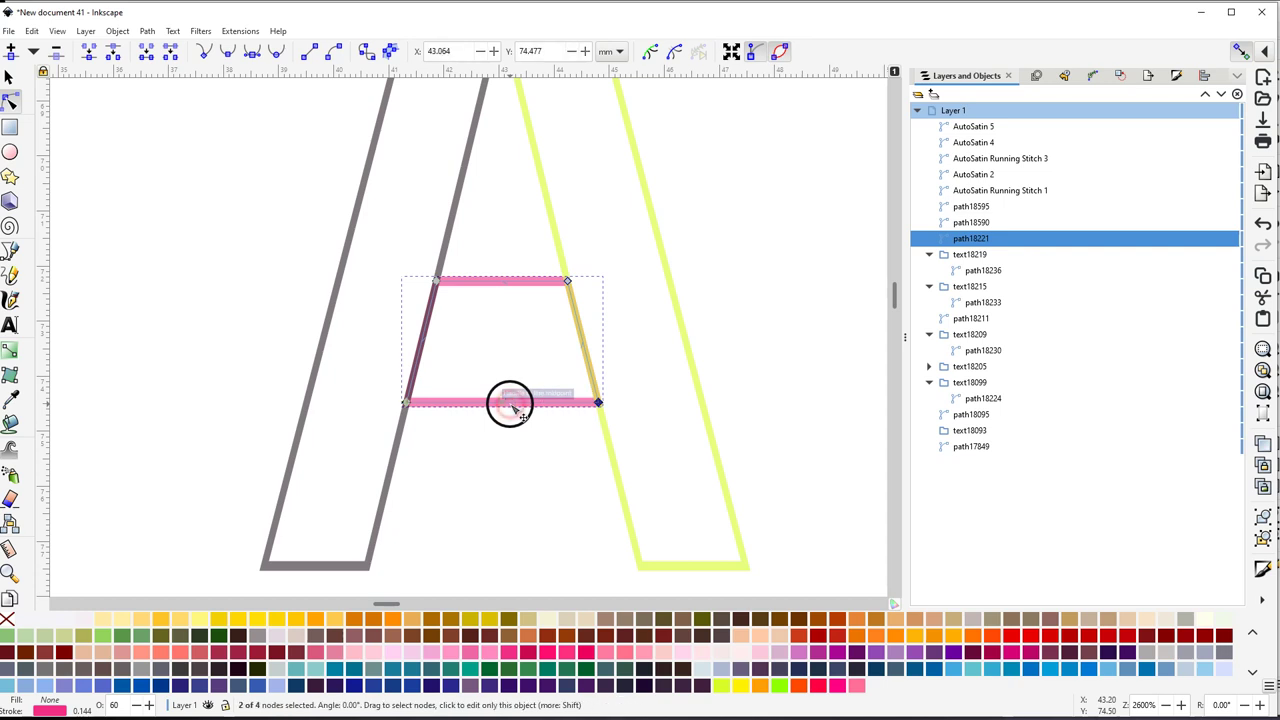
{"action": "left_click", "coordinate": [579, 332]}
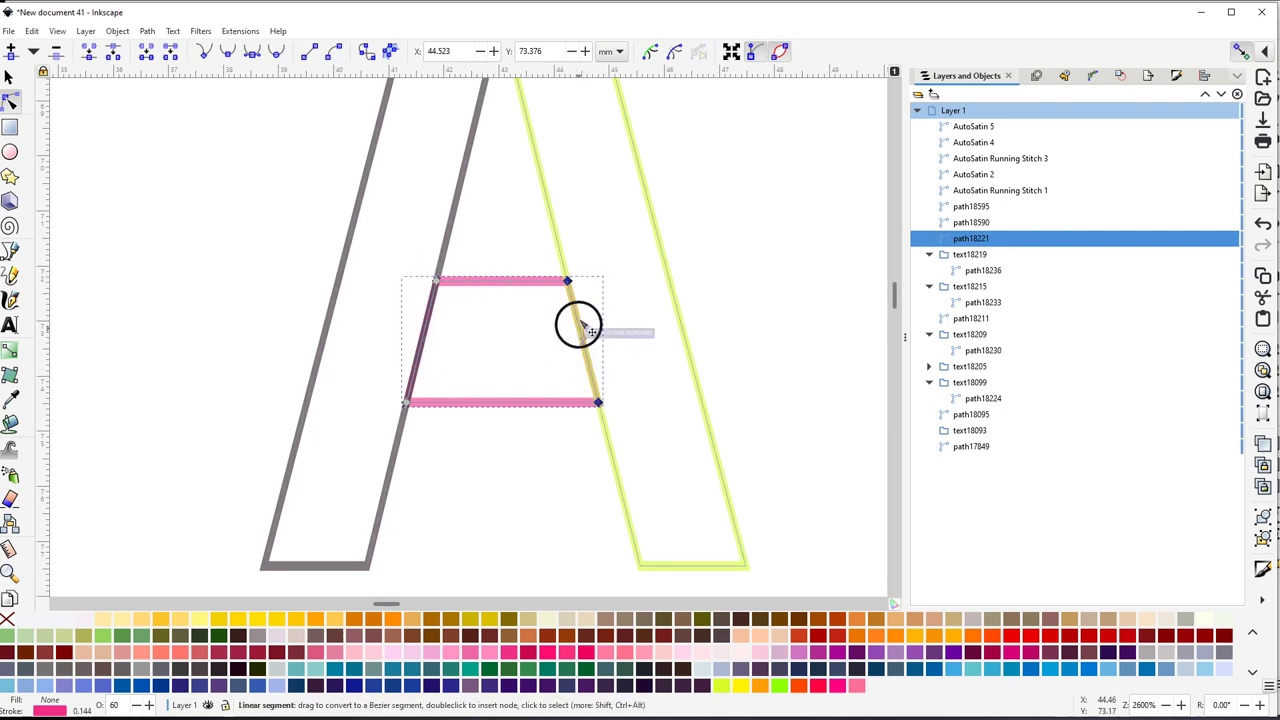
{"action": "left_click", "coordinate": [170, 56]}
{"action": "left_click", "coordinate": [416, 312]}
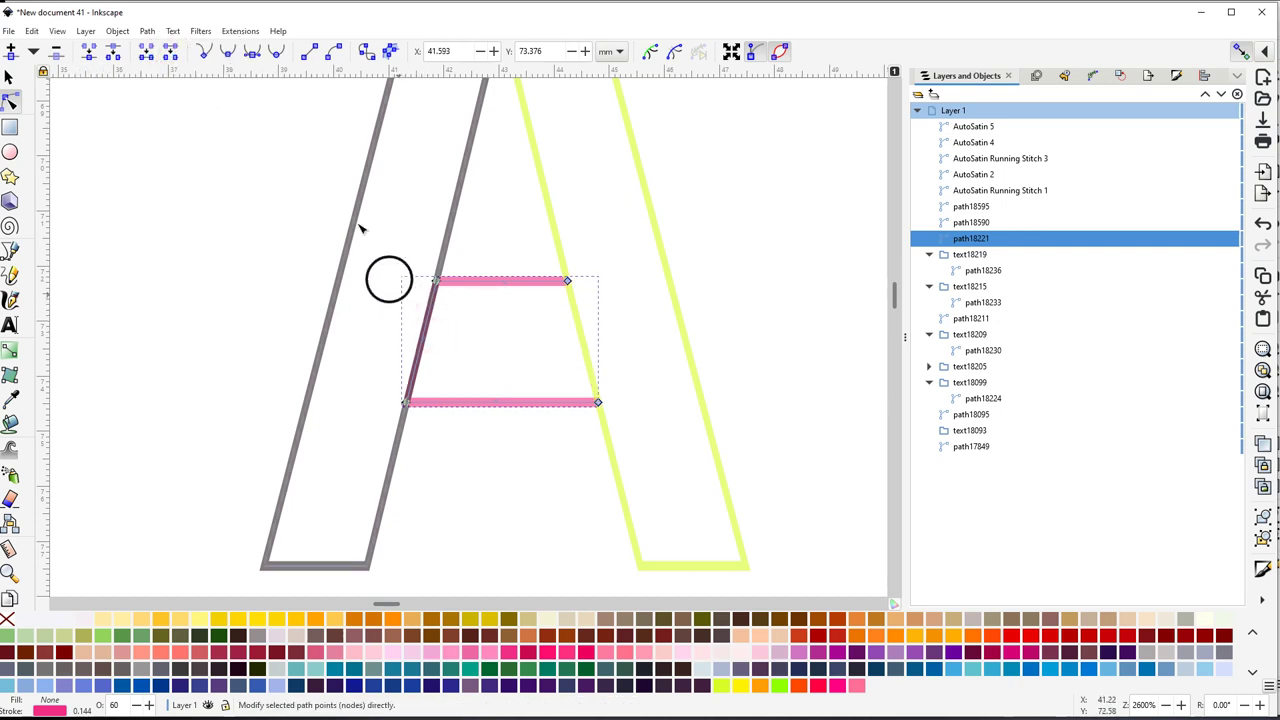
{"action": "left_click", "coordinate": [170, 52]}
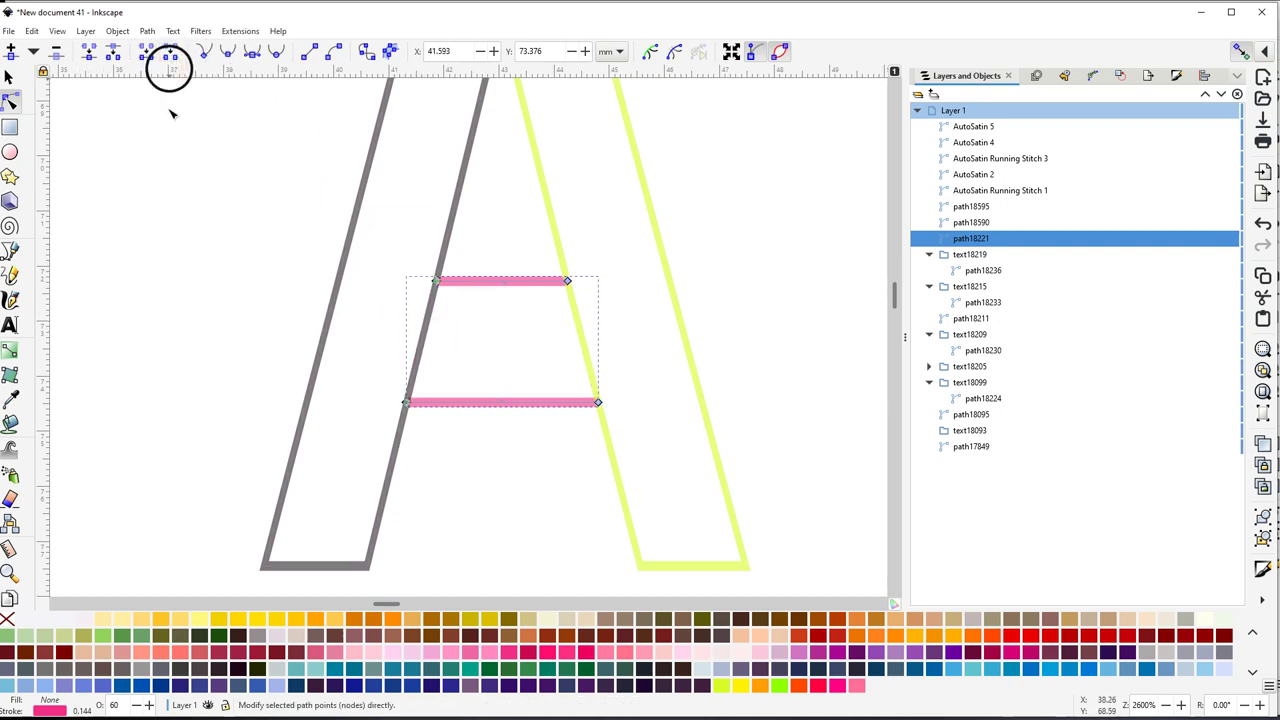
Reverse the direction of the pink crossbar's upper rail
{"action": "left_click", "coordinate": [505, 283]}
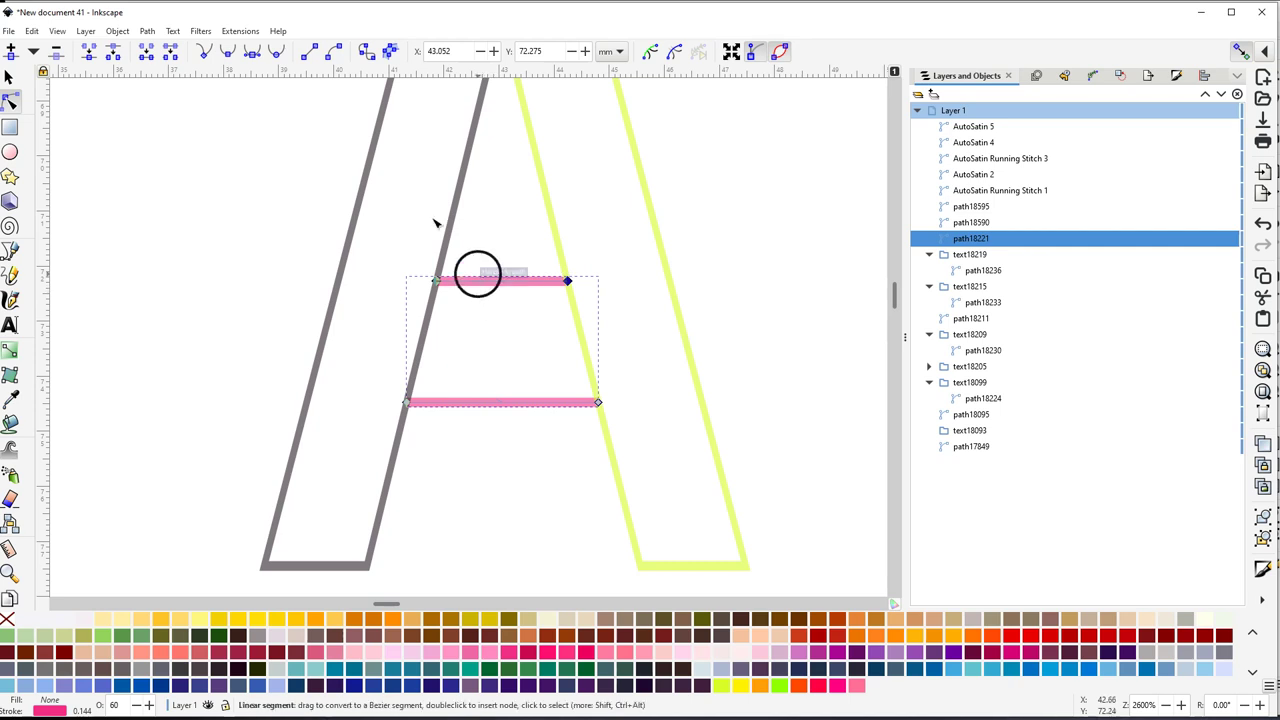
{"action": "left_click", "coordinate": [147, 33]}
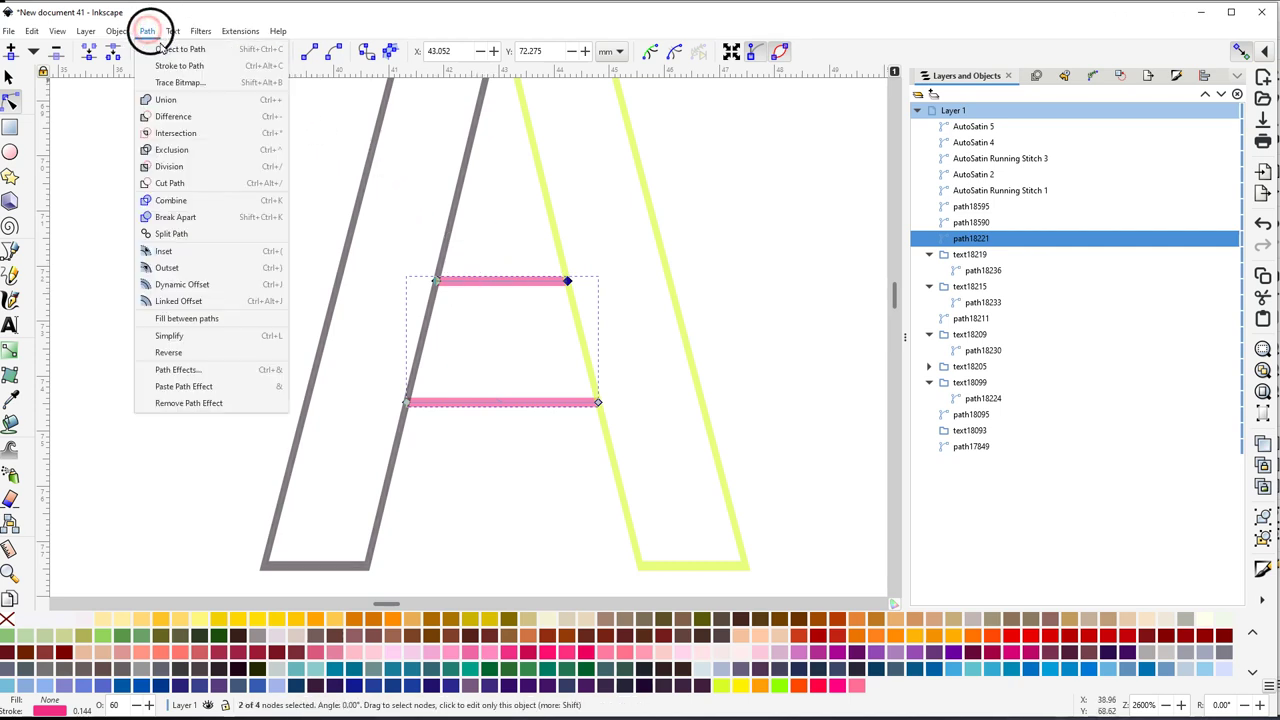
{"action": "left_click", "coordinate": [177, 350]}
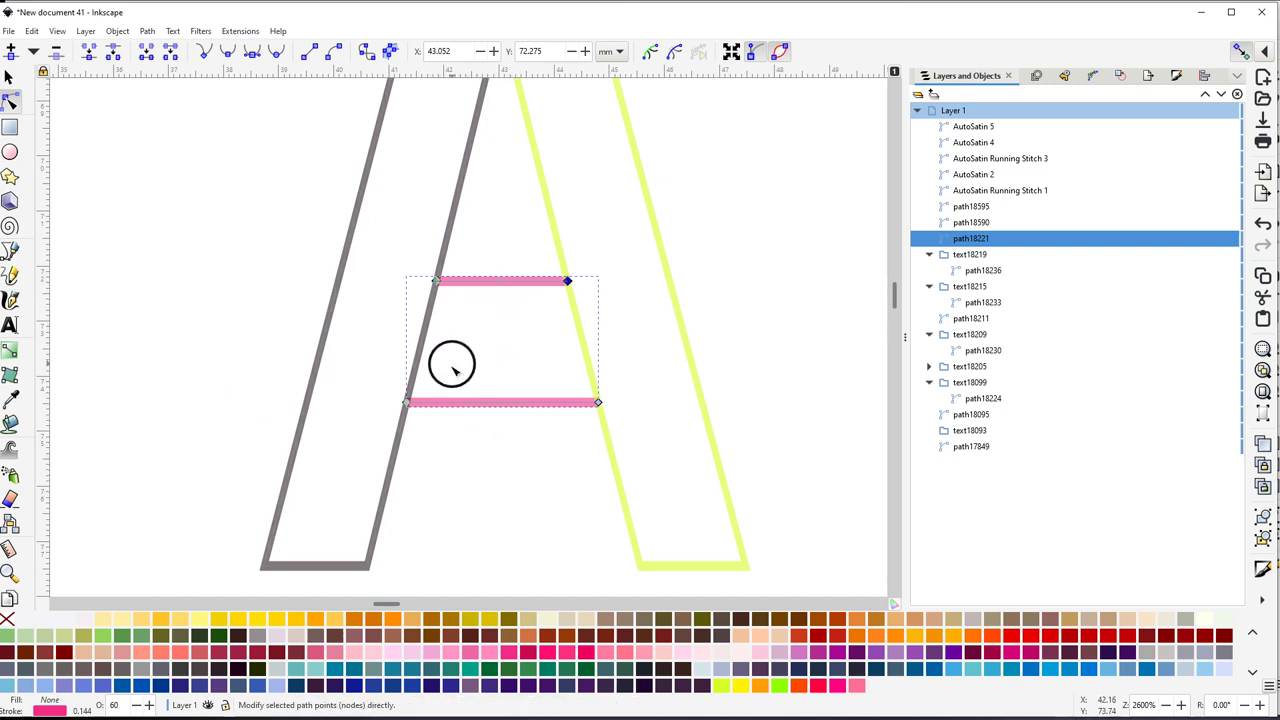
Delete the short bottom end segments of the A's gray left leg and lime right leg
{"action": "left_click", "coordinate": [318, 570]}
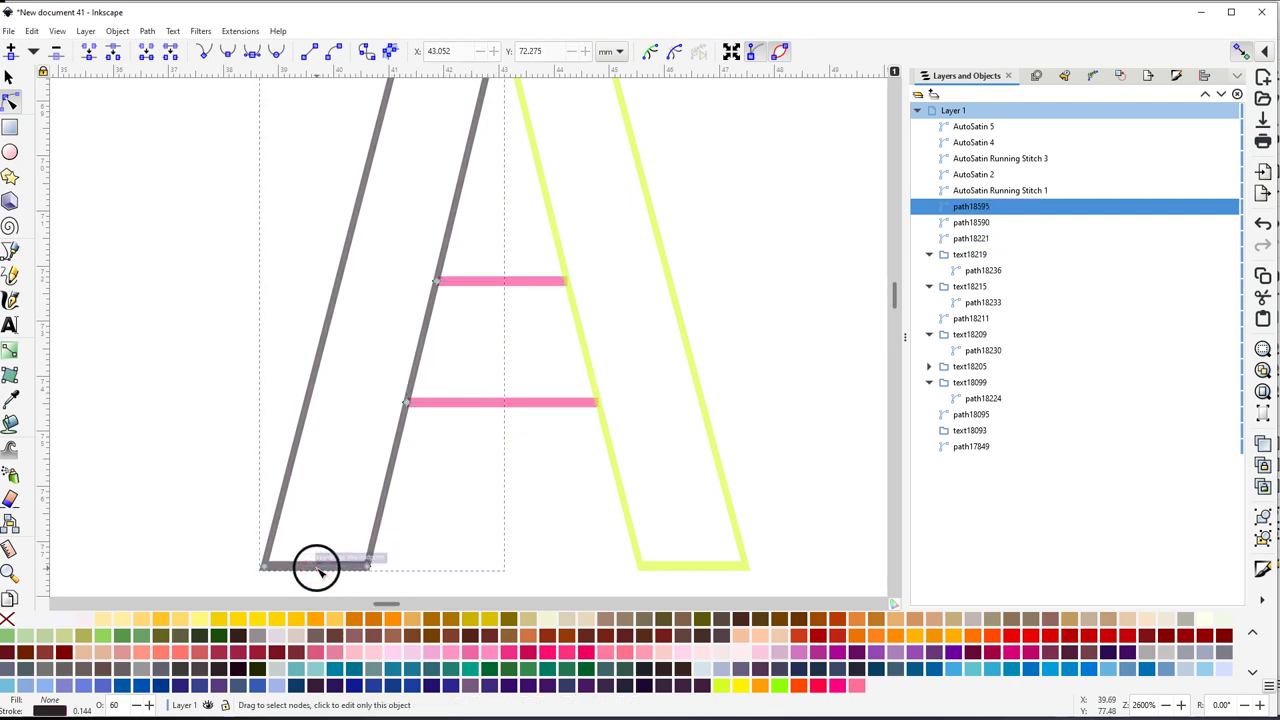
{"action": "left_click", "coordinate": [318, 570]}
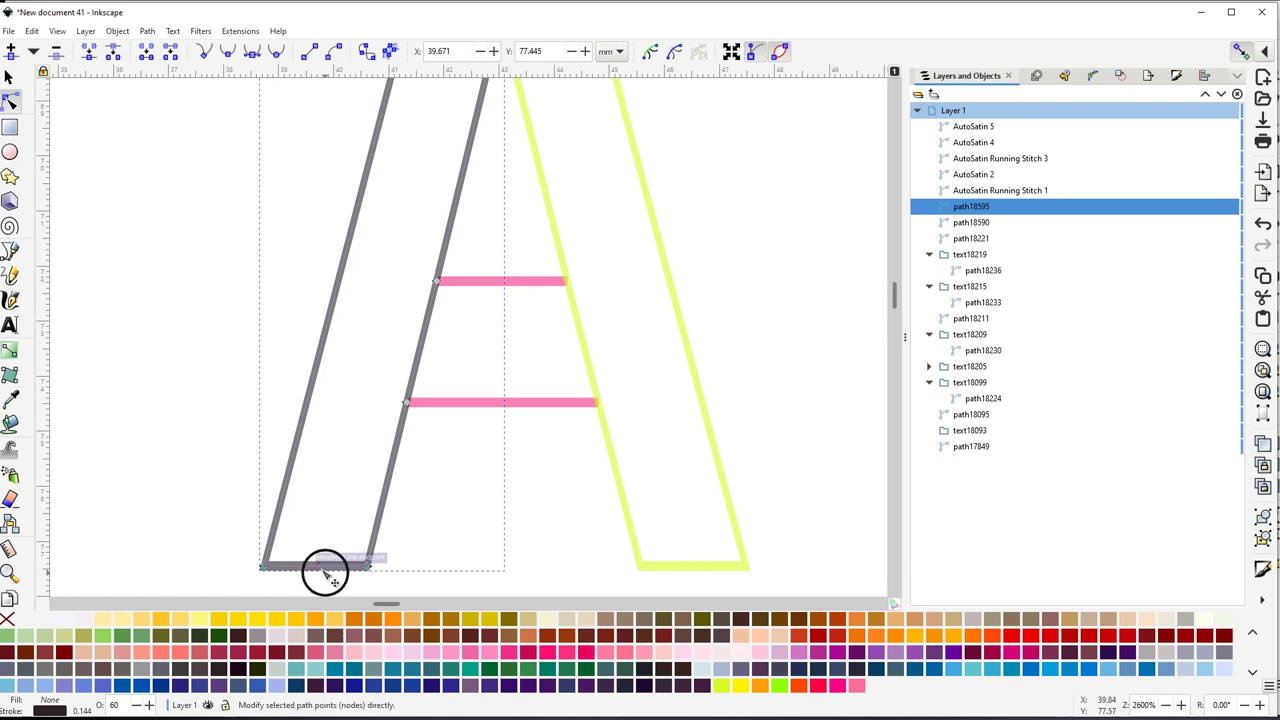
{"action": "left_click", "coordinate": [171, 53]}
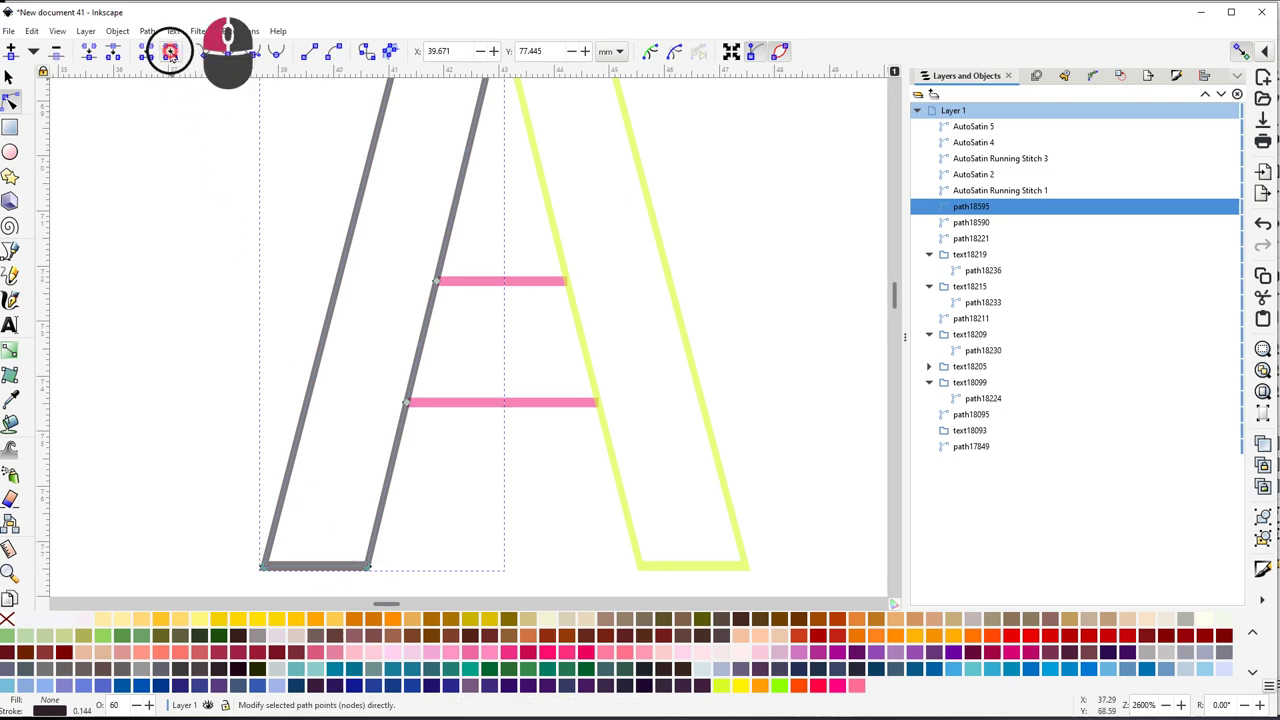
{"action": "left_click", "coordinate": [695, 567]}
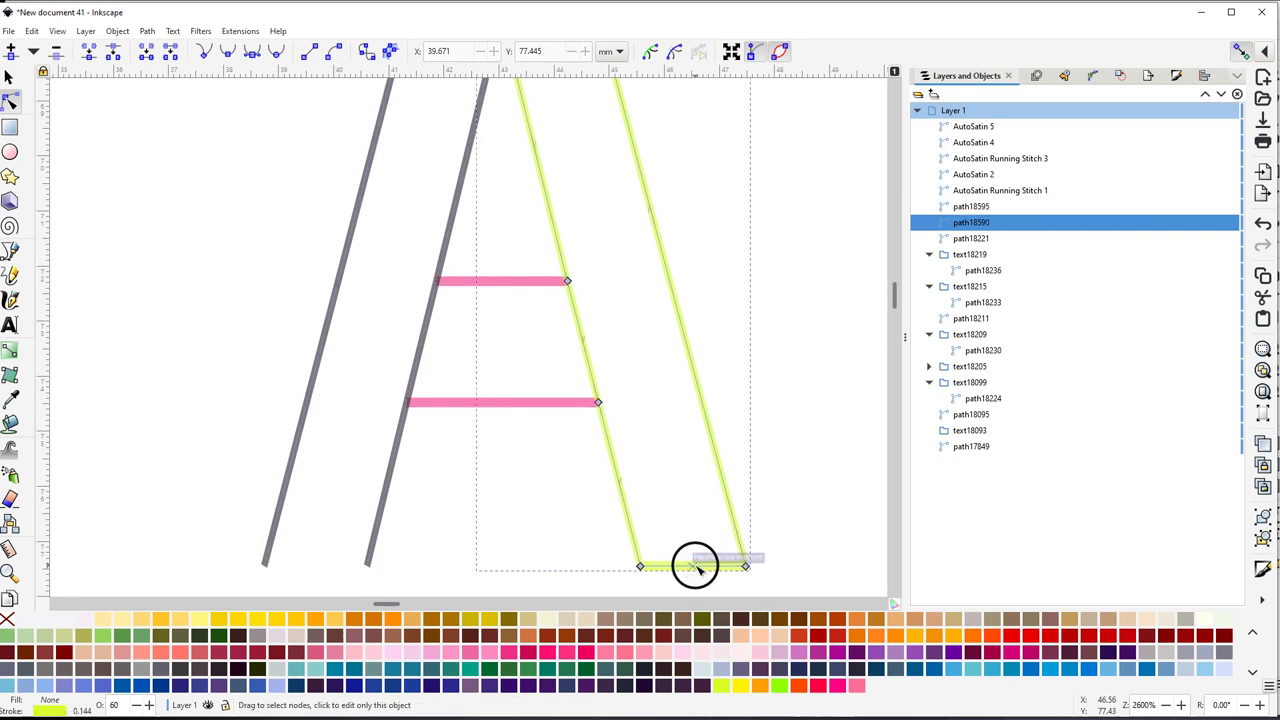
{"action": "left_click", "coordinate": [691, 566]}
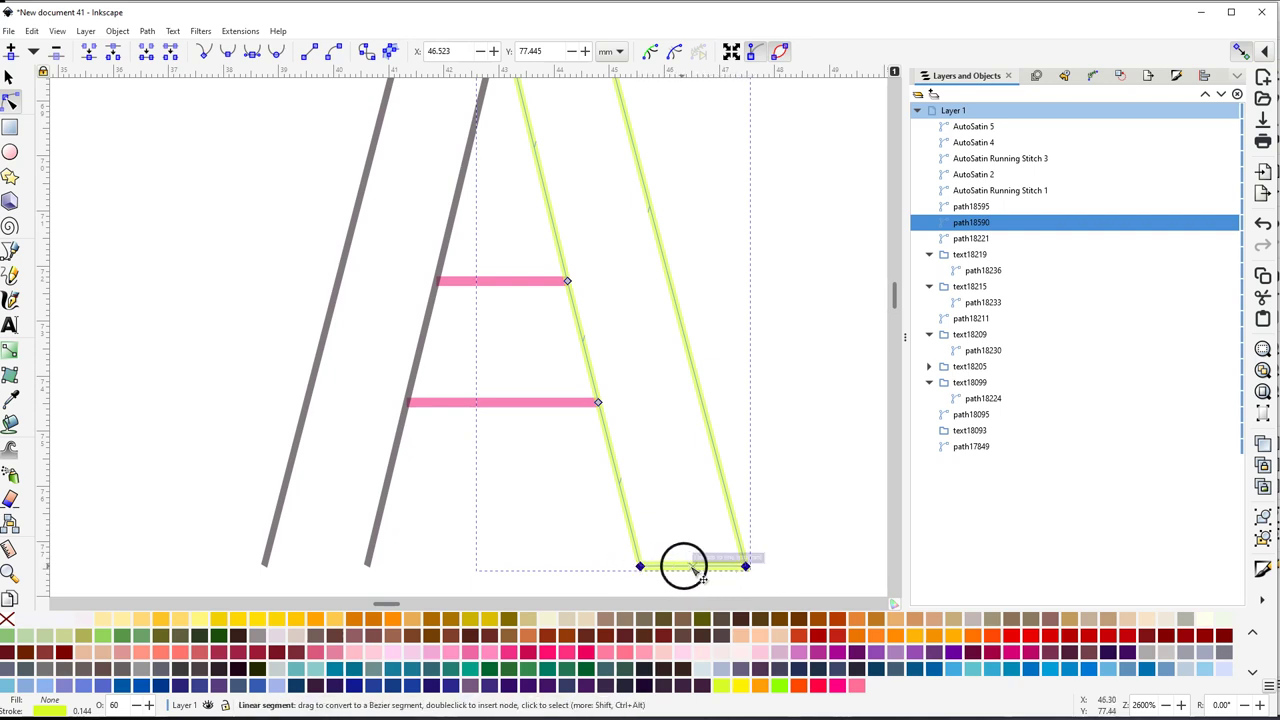
{"action": "left_click", "coordinate": [170, 52]}
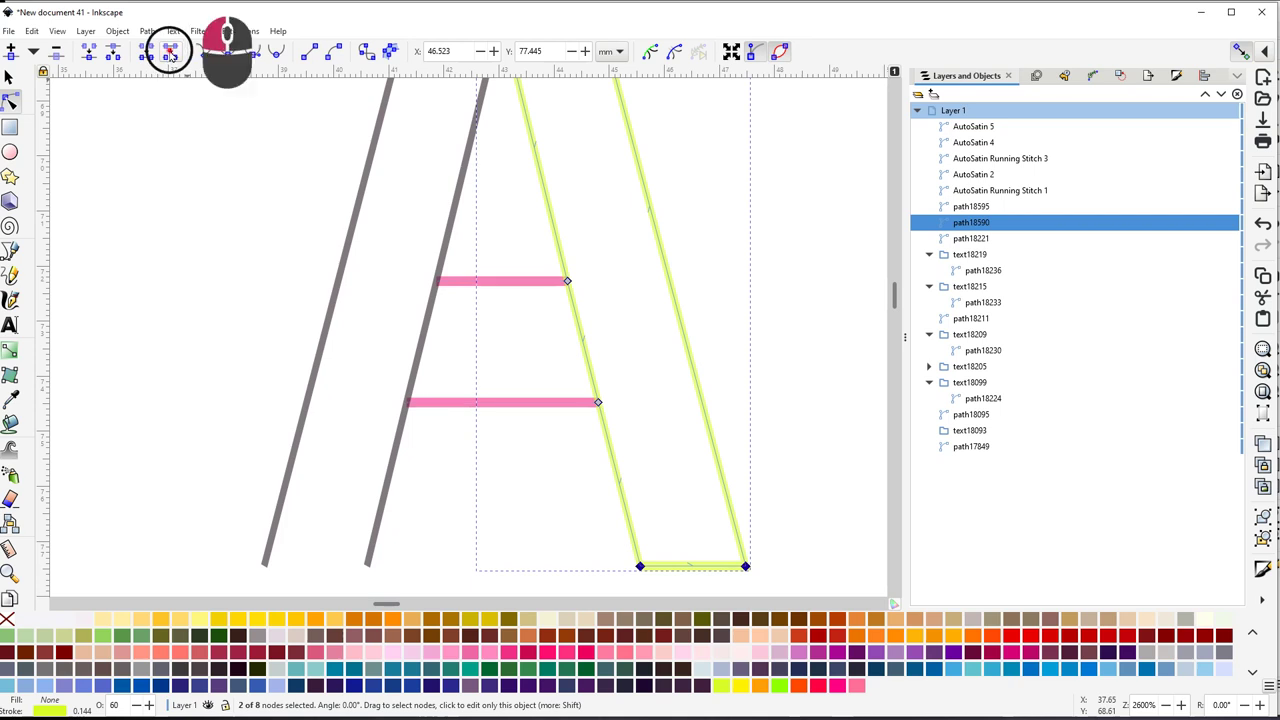
Delete the short top end segments of the lime right leg and the gray left leg, leaving open rails
{"action": "scroll", "coordinate": [512, 218], "scroll_direction": "up", "scroll_amount": 5}
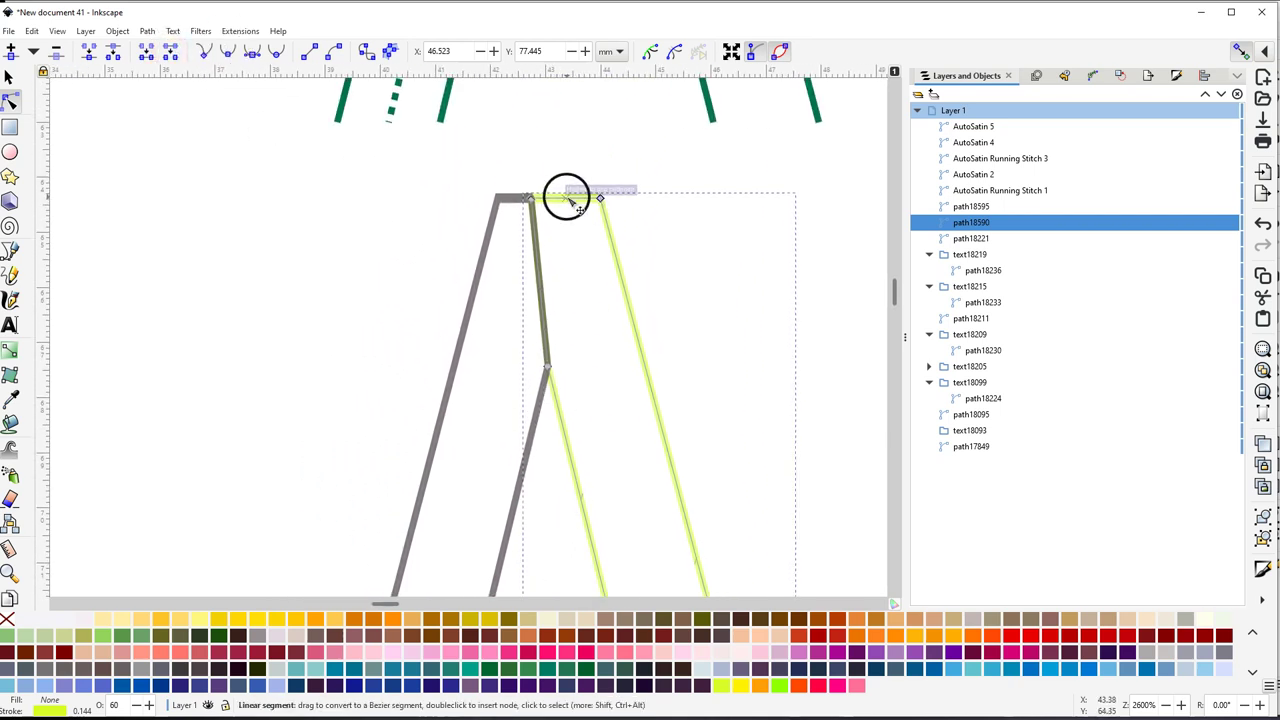
{"action": "left_click", "coordinate": [567, 199]}
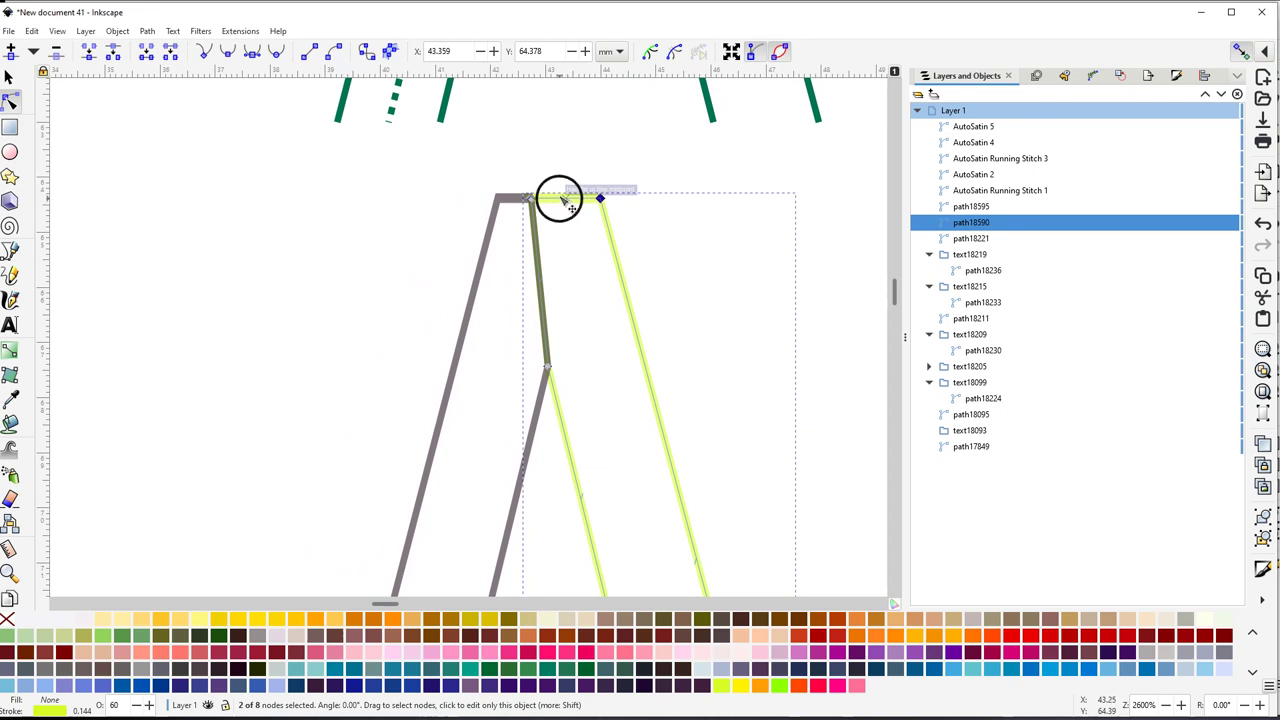
{"action": "left_click", "coordinate": [174, 55]}
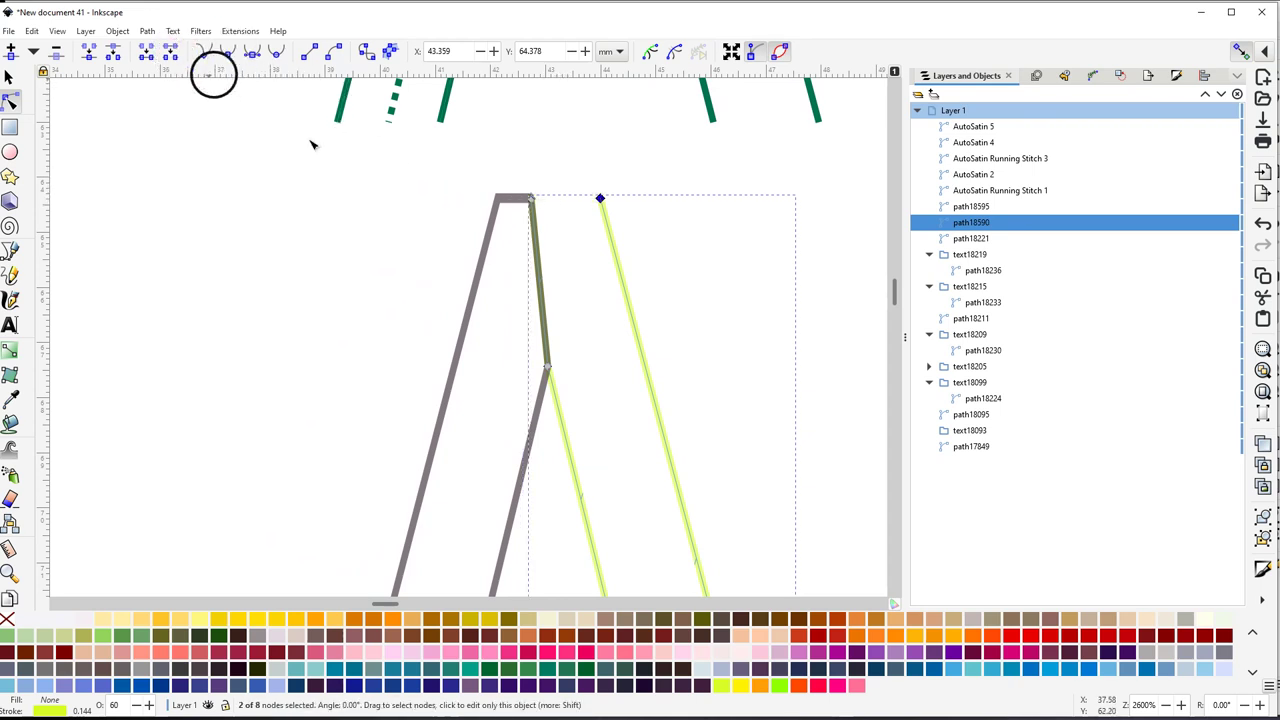
{"action": "left_click", "coordinate": [516, 203]}
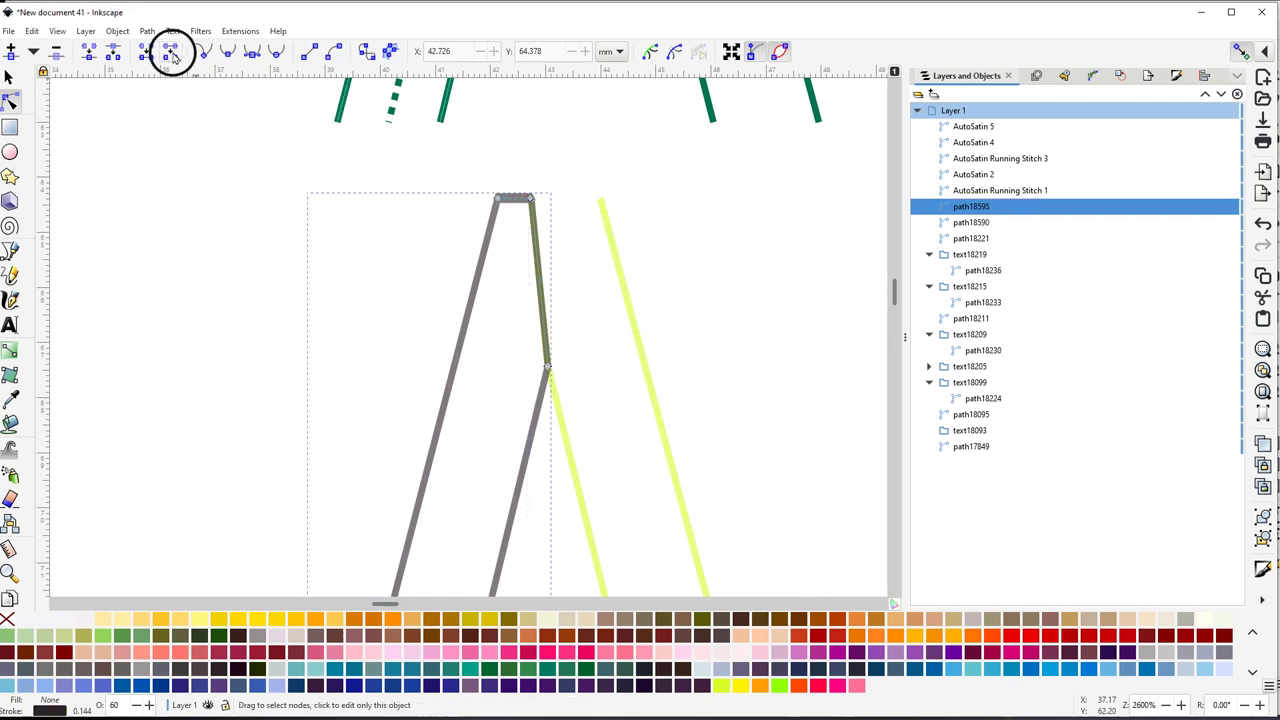
{"action": "left_click", "coordinate": [517, 202]}
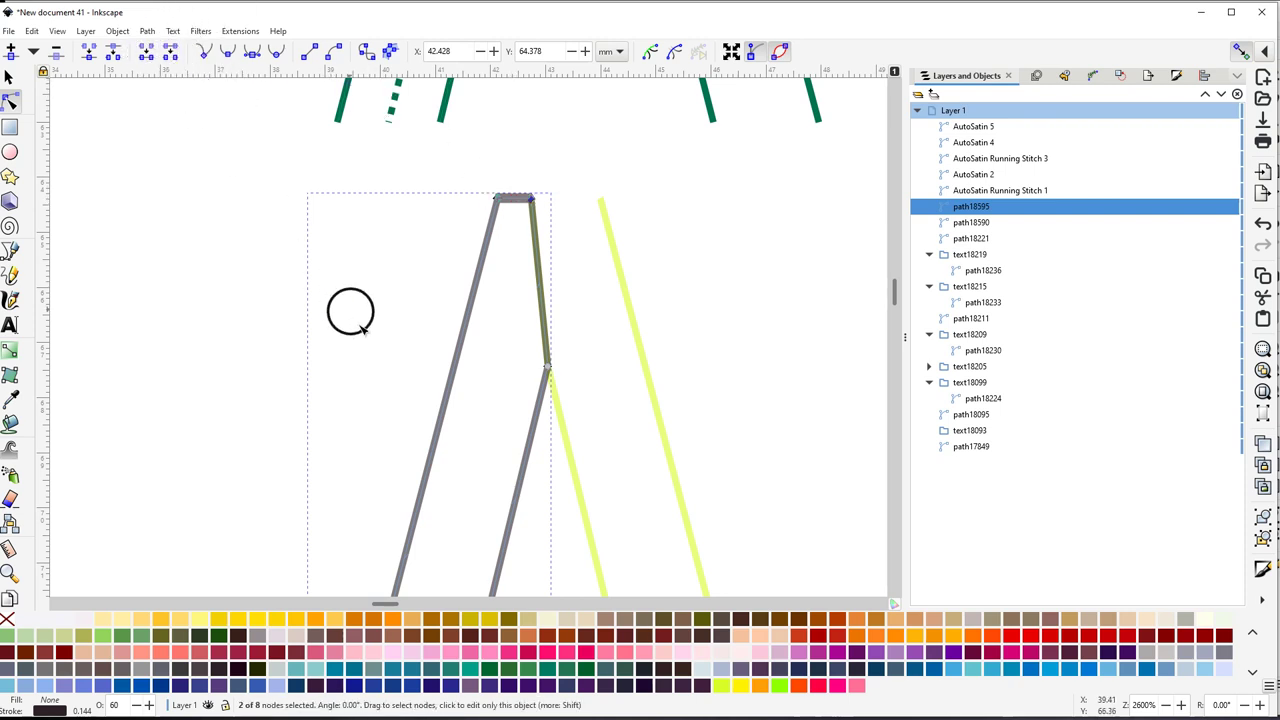
{"action": "left_click", "coordinate": [170, 52]}
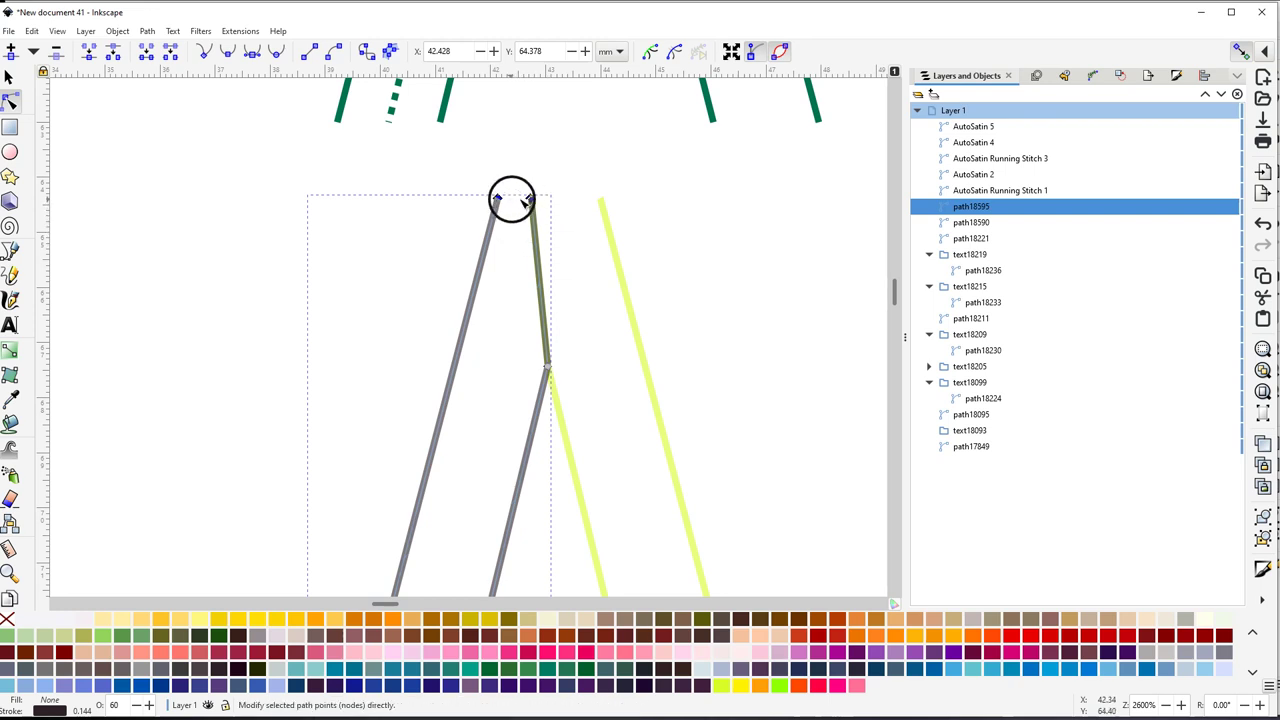
Reverse the direction of the outer rail on both the gray left leg and the lime right leg
{"action": "left_click", "coordinate": [477, 291]}
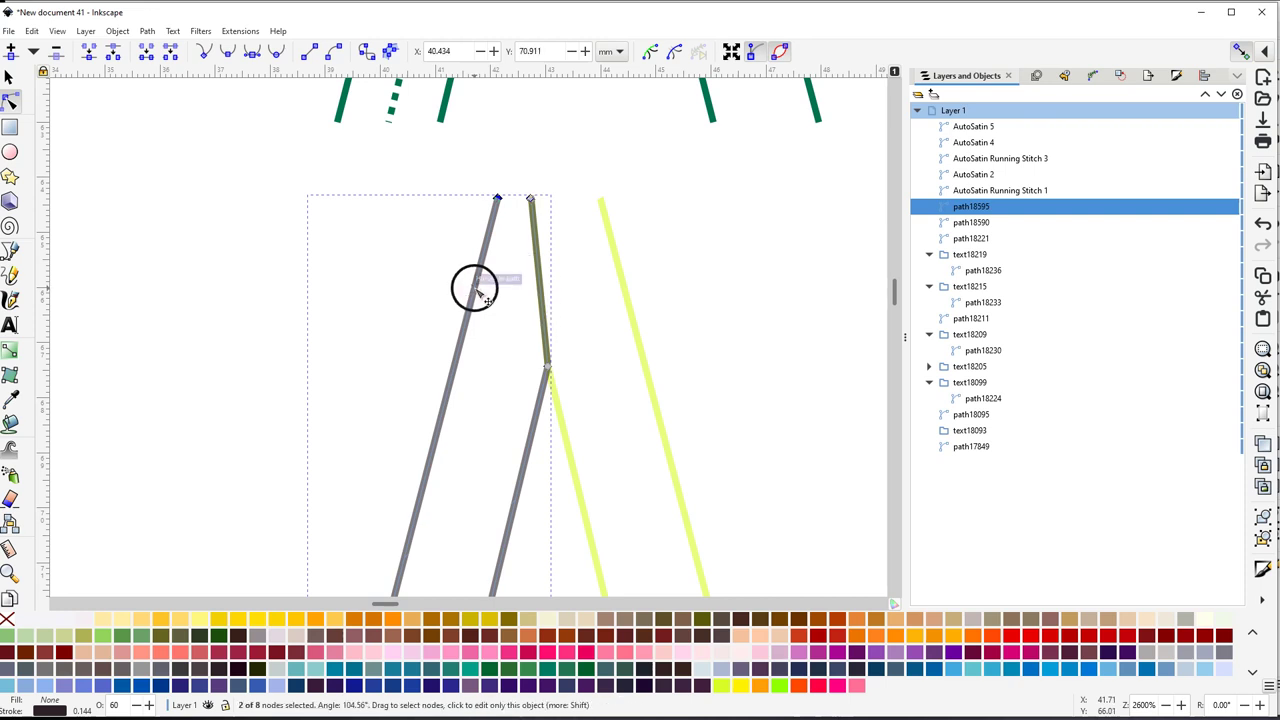
{"action": "left_click", "coordinate": [148, 31]}
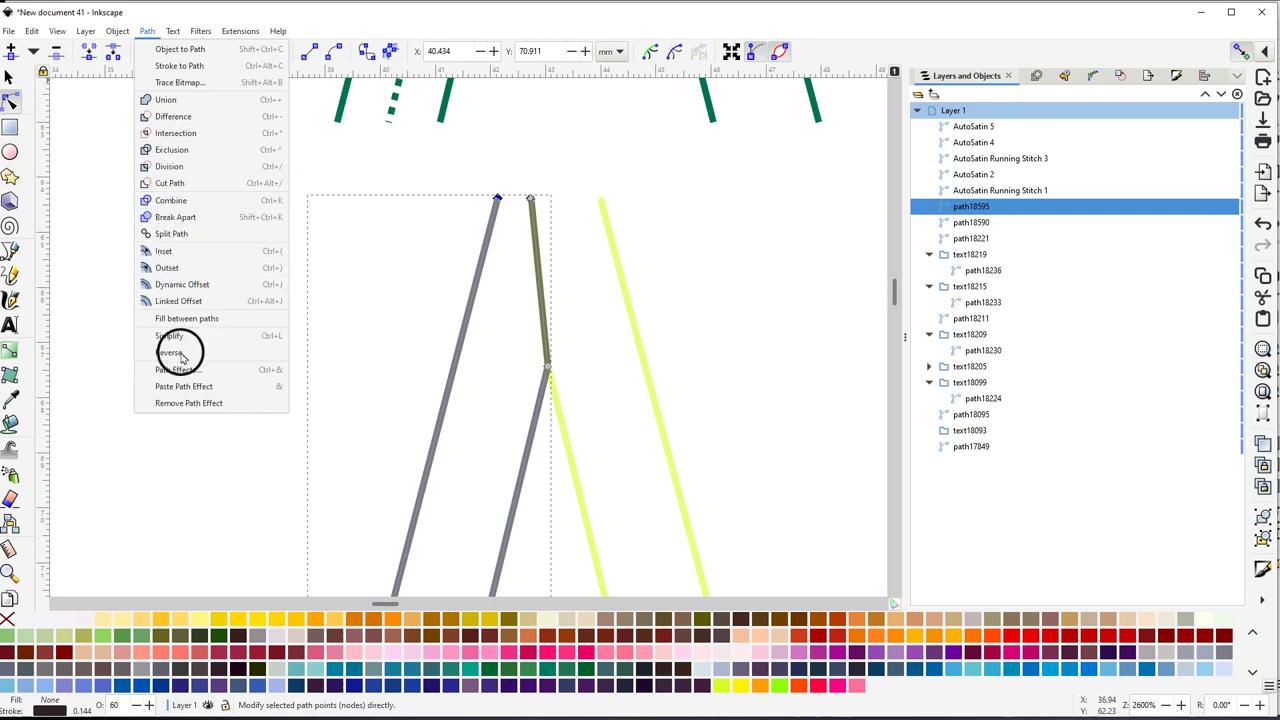
{"action": "left_click", "coordinate": [181, 354]}
{"action": "left_click", "coordinate": [618, 260]}
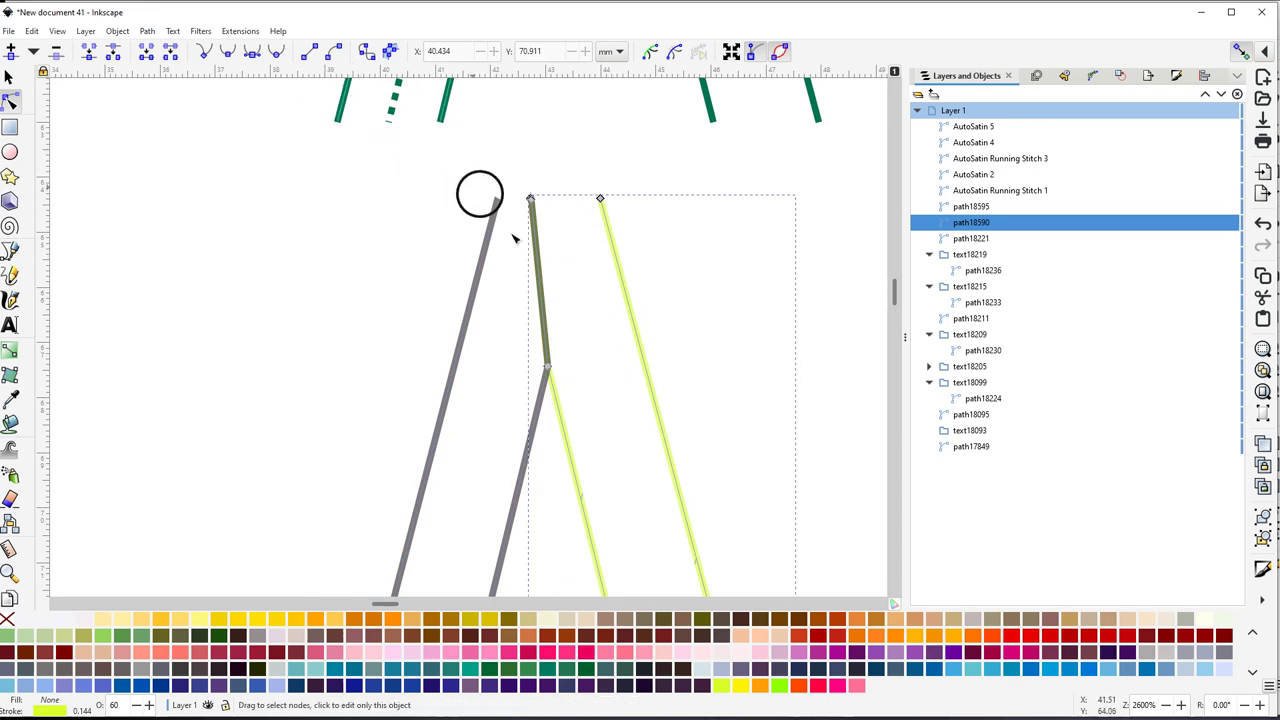
{"action": "left_click", "coordinate": [648, 372]}
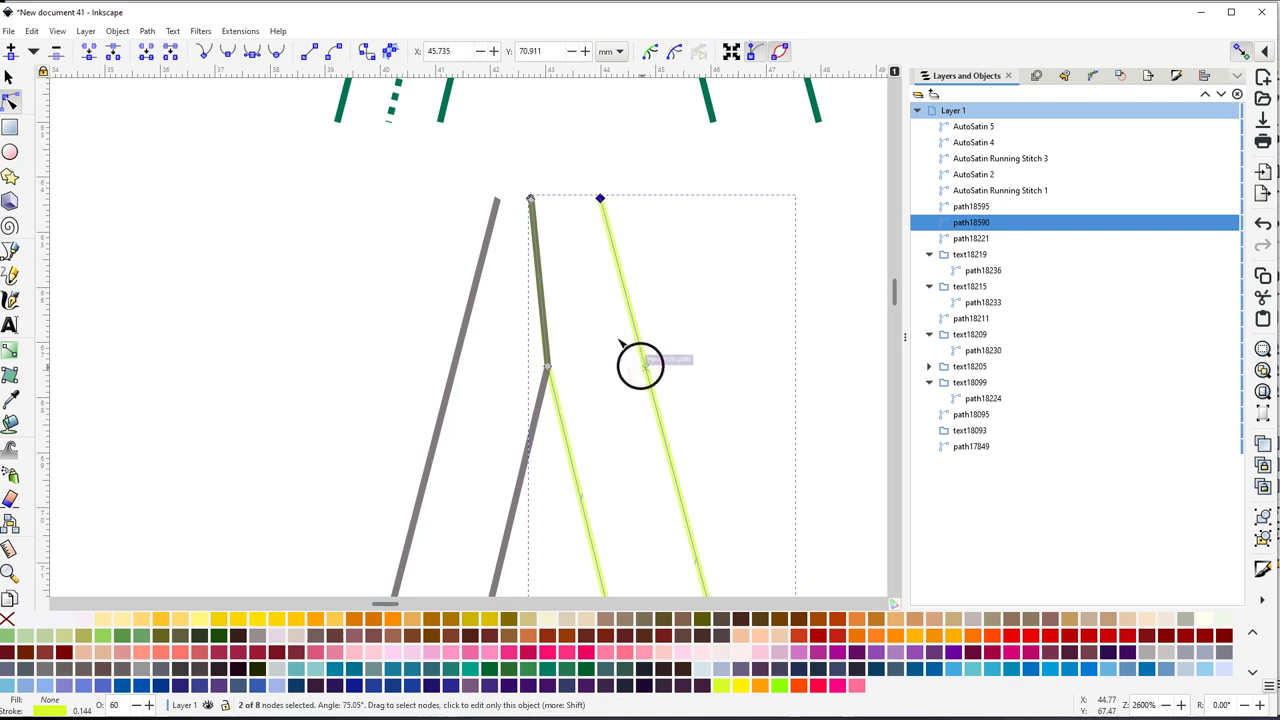
{"action": "left_click", "coordinate": [148, 31]}
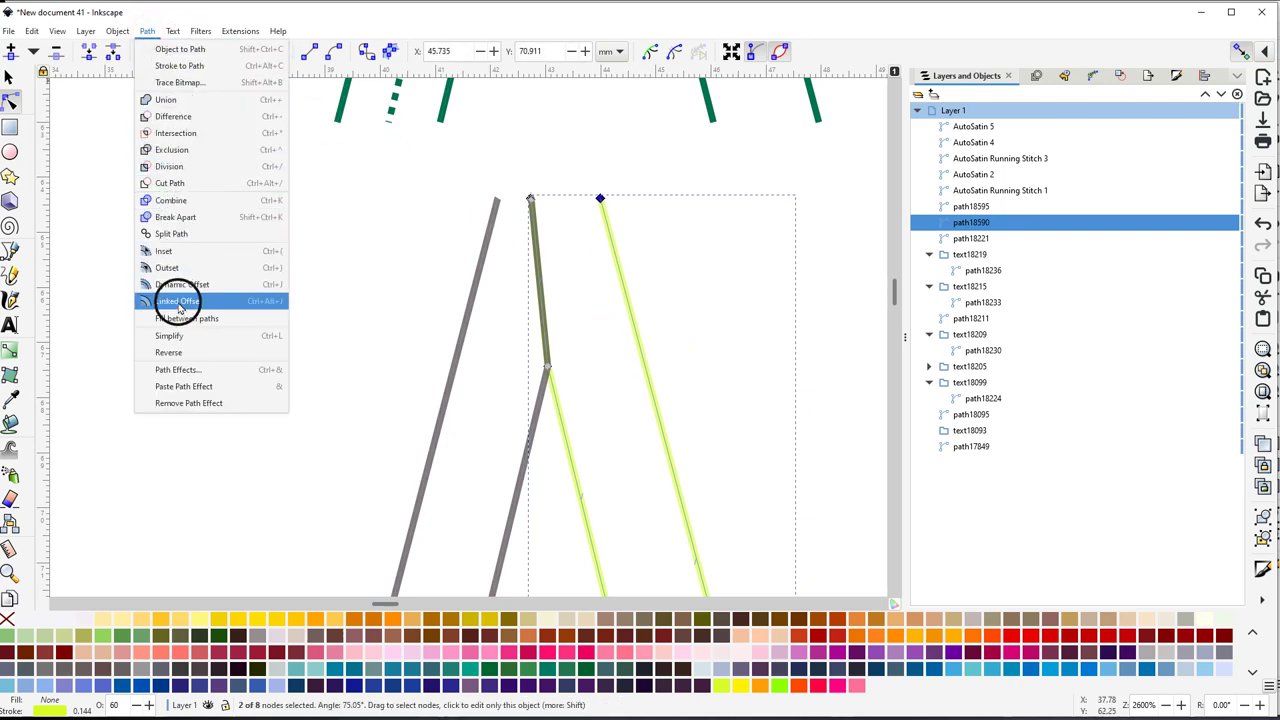
{"action": "left_click", "coordinate": [181, 357]}
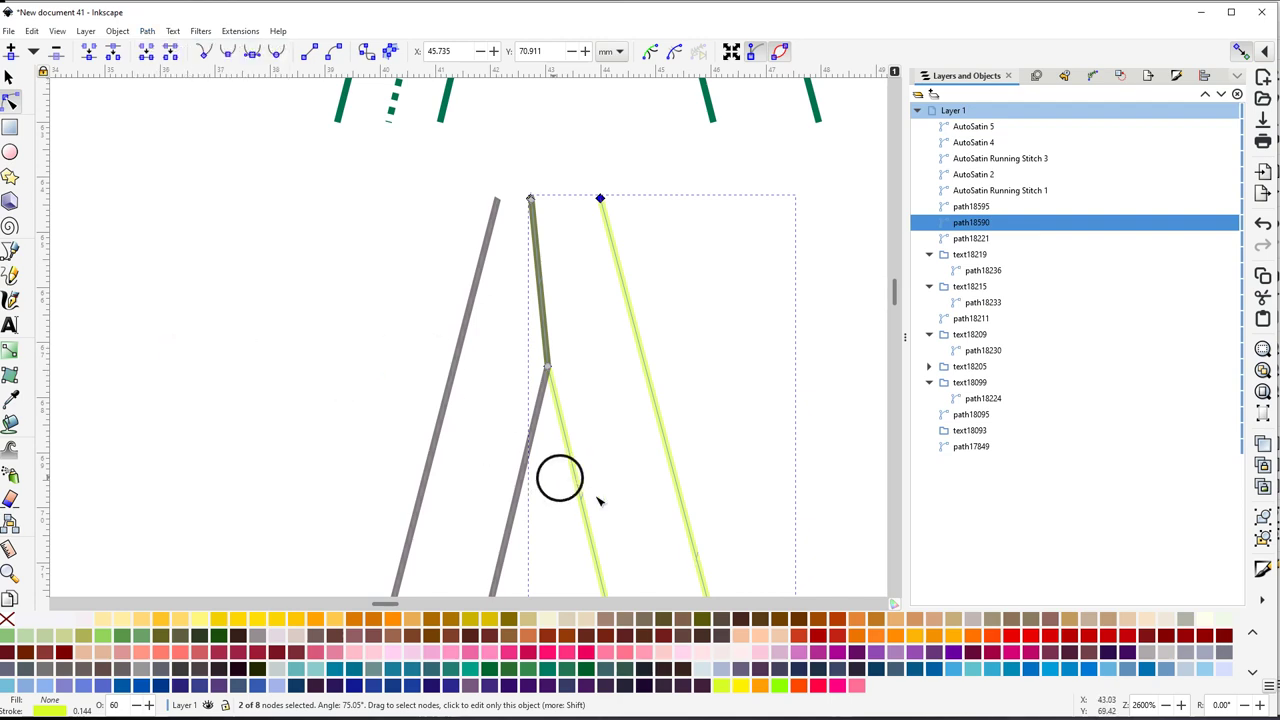
Examine the direction markers along the rails of the A's legs and crossbar
{"action": "scroll", "coordinate": [500, 500], "scroll_direction": "down", "scroll_amount": 2, "text": "ctrl"}
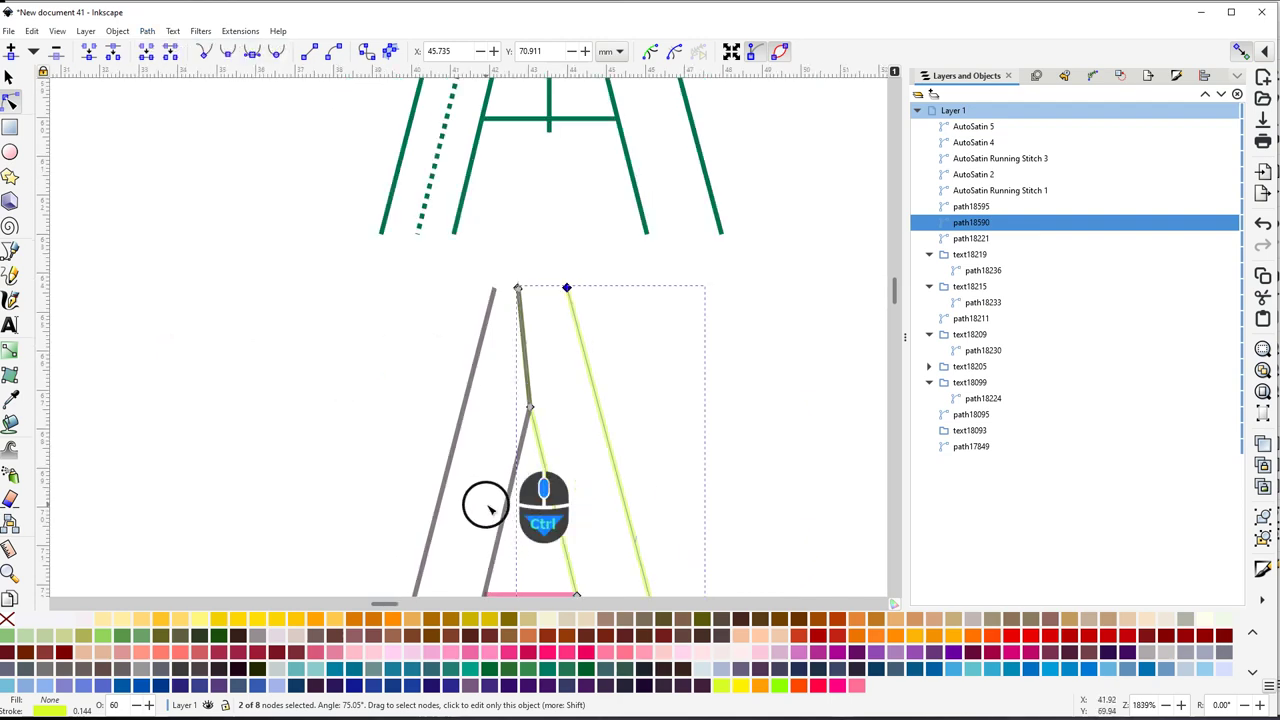
{"action": "left_click_drag", "start_coordinate": [493, 540], "coordinate": [555, 368]}
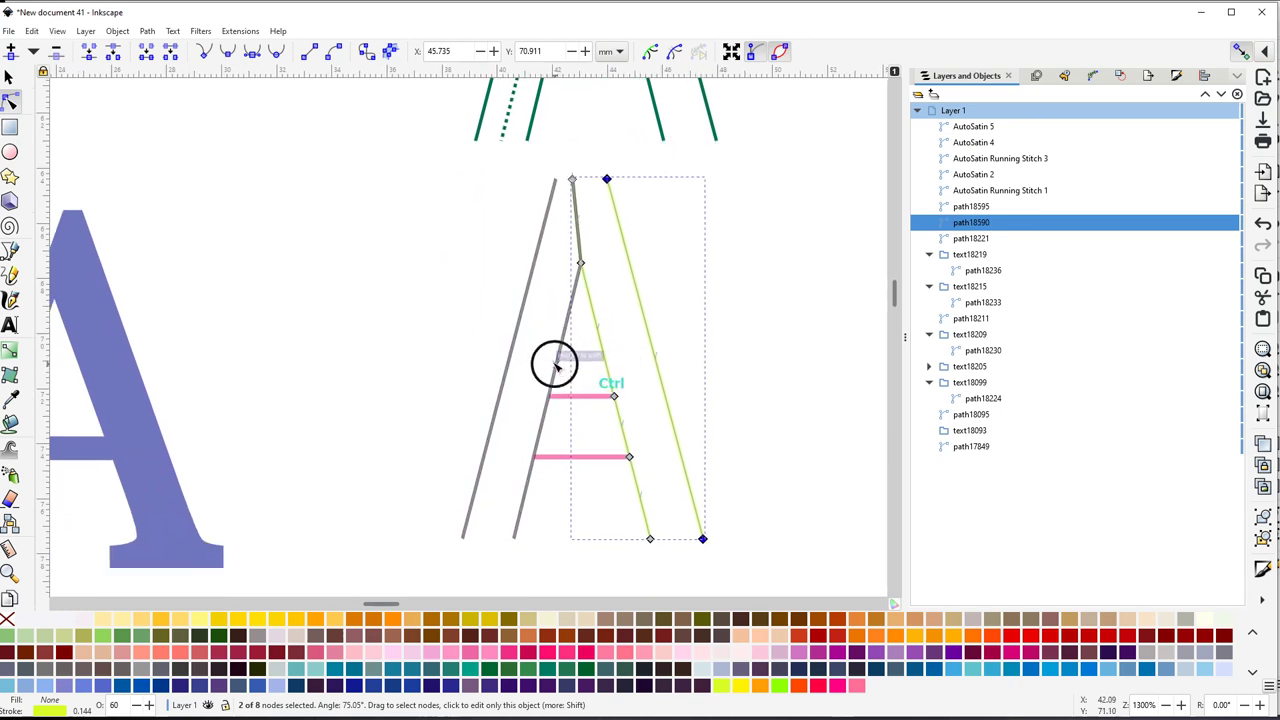
{"action": "scroll", "coordinate": [555, 368], "scroll_direction": "up", "scroll_amount": 4, "text": "ctrl"}
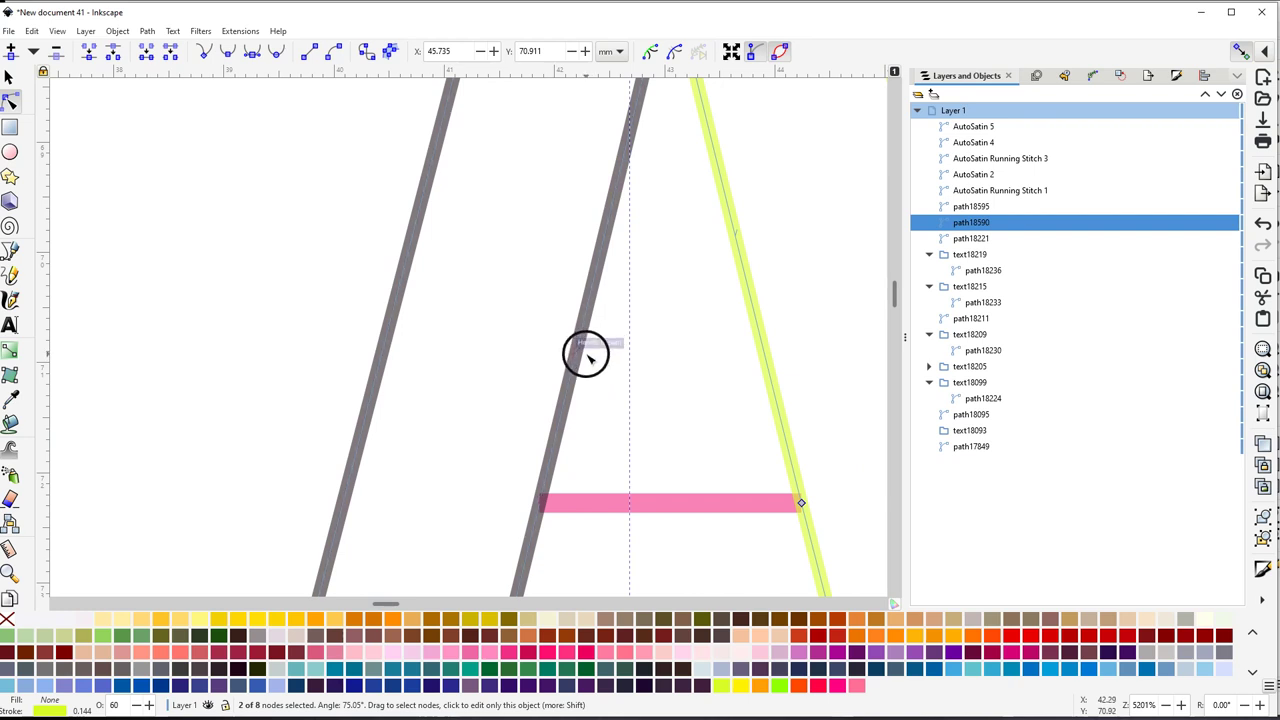
{"action": "key", "text": "ctrl"}
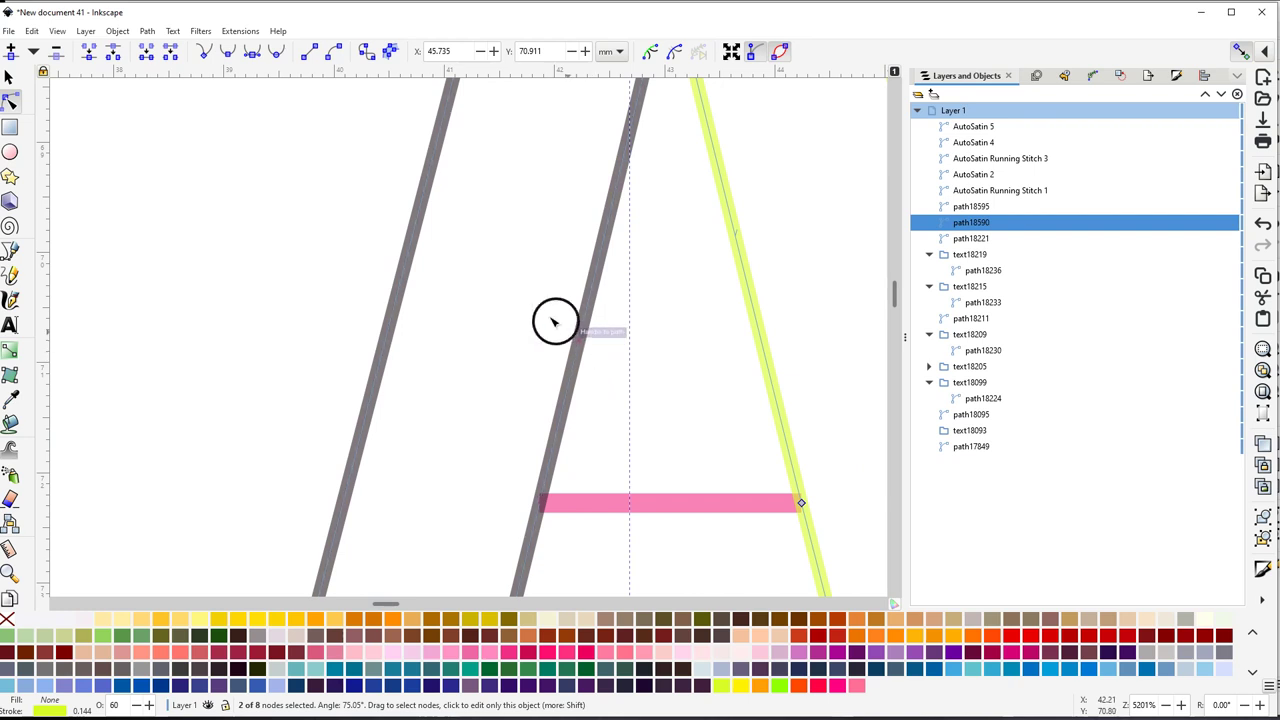
{"action": "scroll", "coordinate": [686, 316], "scroll_direction": "down", "scroll_amount": 3}
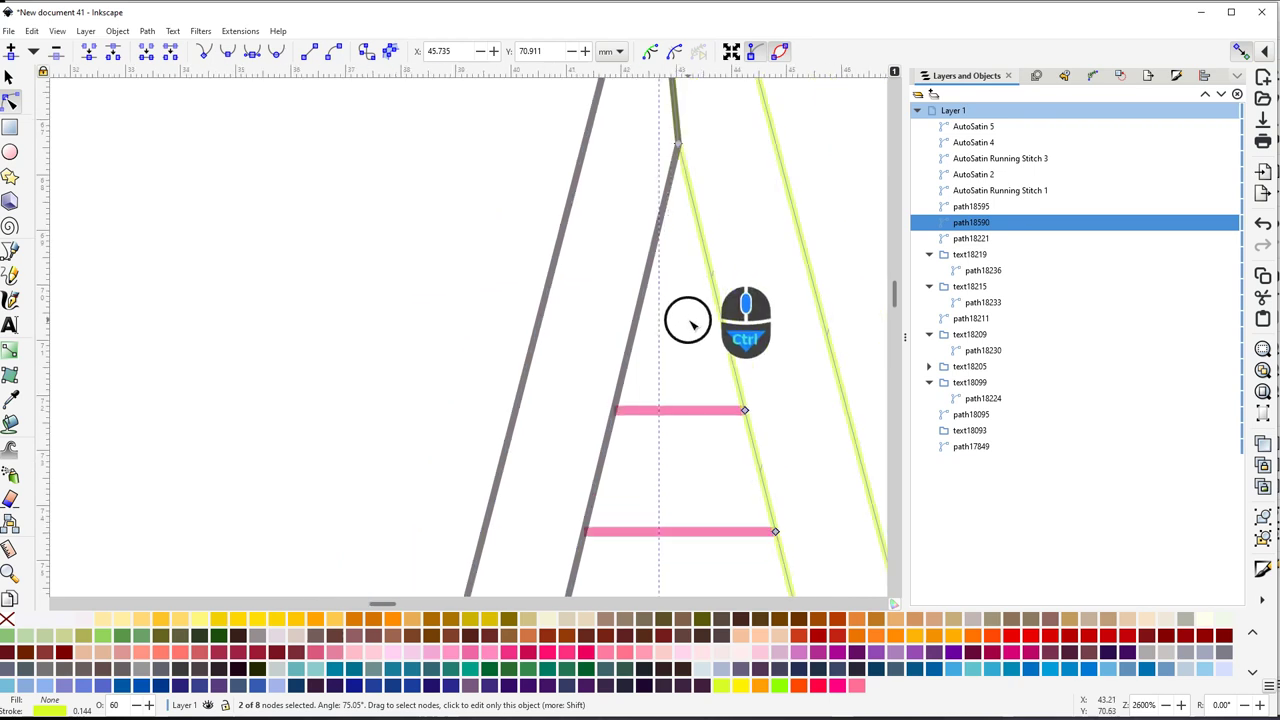
{"action": "scroll", "coordinate": [813, 240], "scroll_direction": "down", "scroll_amount": 1}
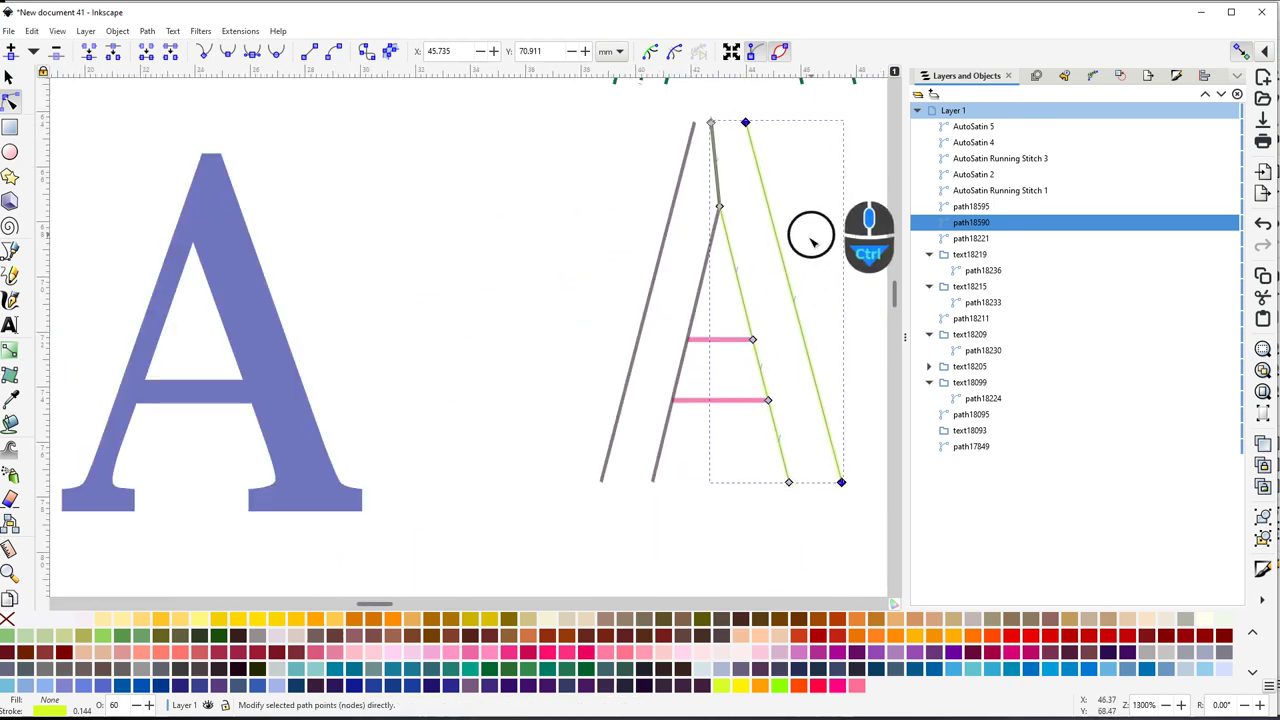
{"action": "scroll", "coordinate": [808, 240], "scroll_direction": "right", "scroll_amount": 2}
{"action": "scroll", "coordinate": [707, 250], "scroll_direction": "right", "scroll_amount": 2}
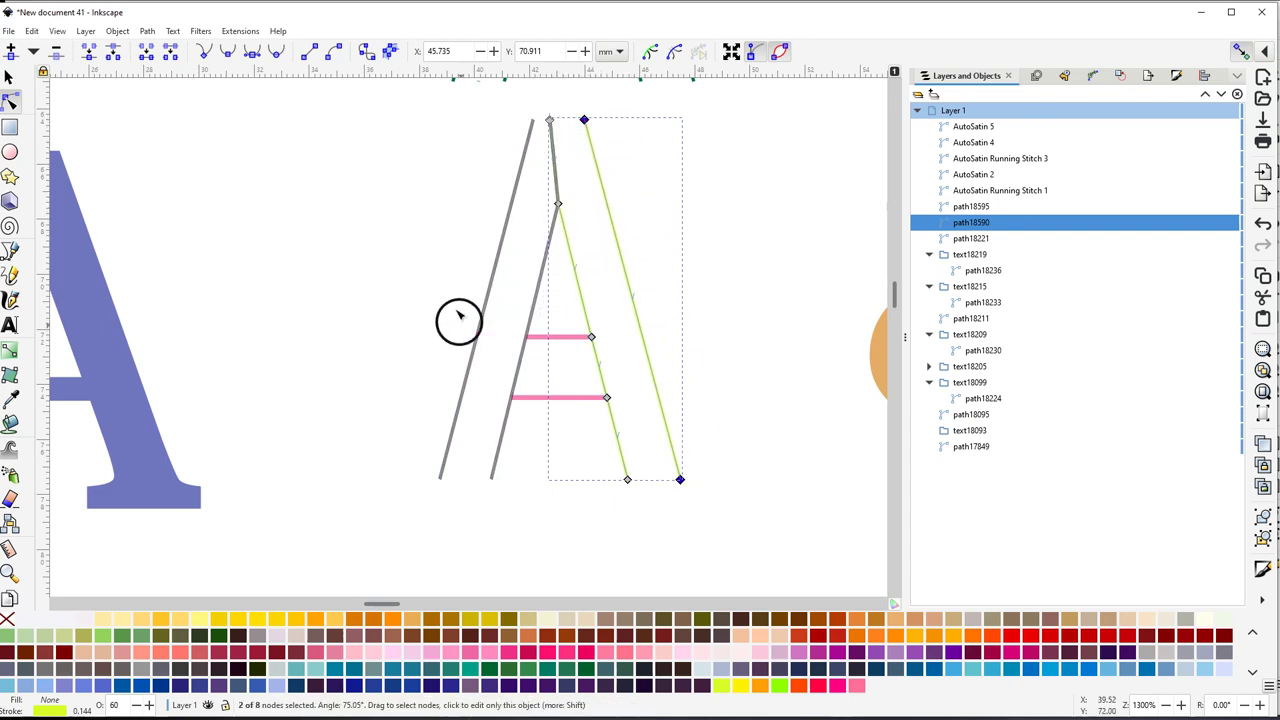
Draw three straight rung lines across the left leg's rails near its bottom, middle and top with the Pencil tool, undoing the stray mark
{"action": "left_click", "coordinate": [11, 276]}
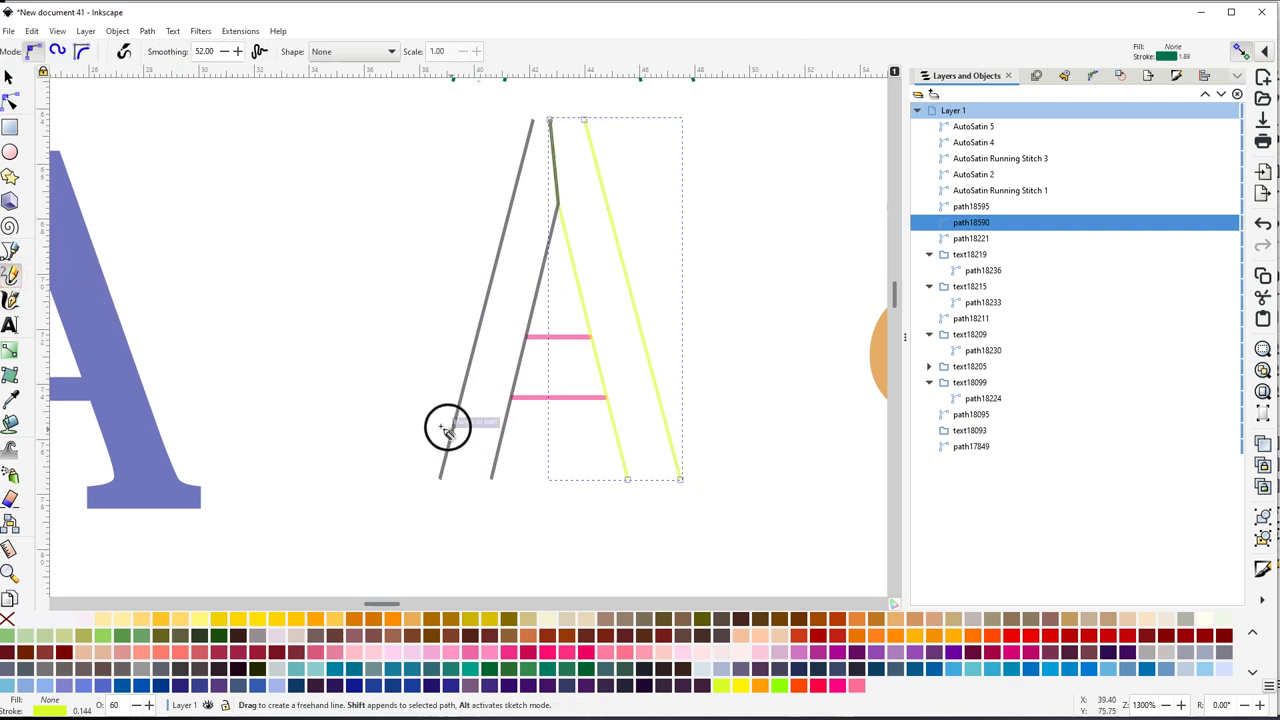
{"action": "left_click_drag", "start_coordinate": [437, 430], "coordinate": [517, 449]}
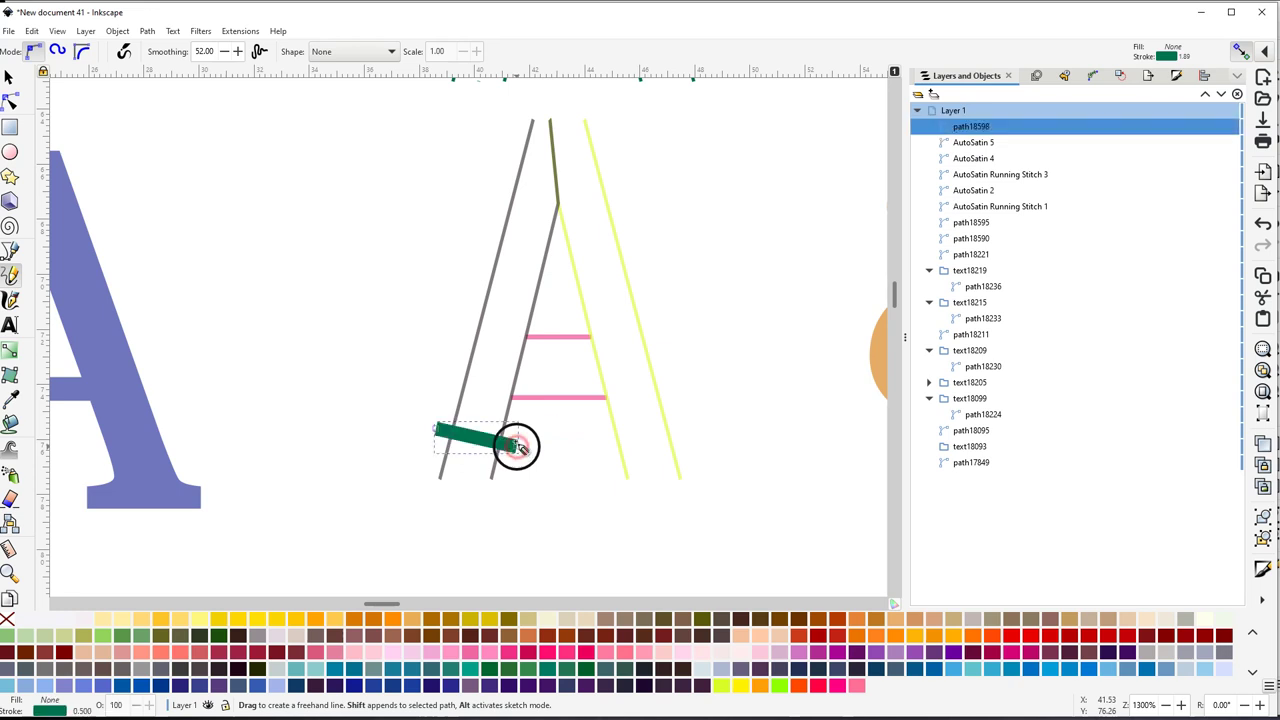
{"action": "left_click_drag", "start_coordinate": [471, 277], "coordinate": [551, 291]}
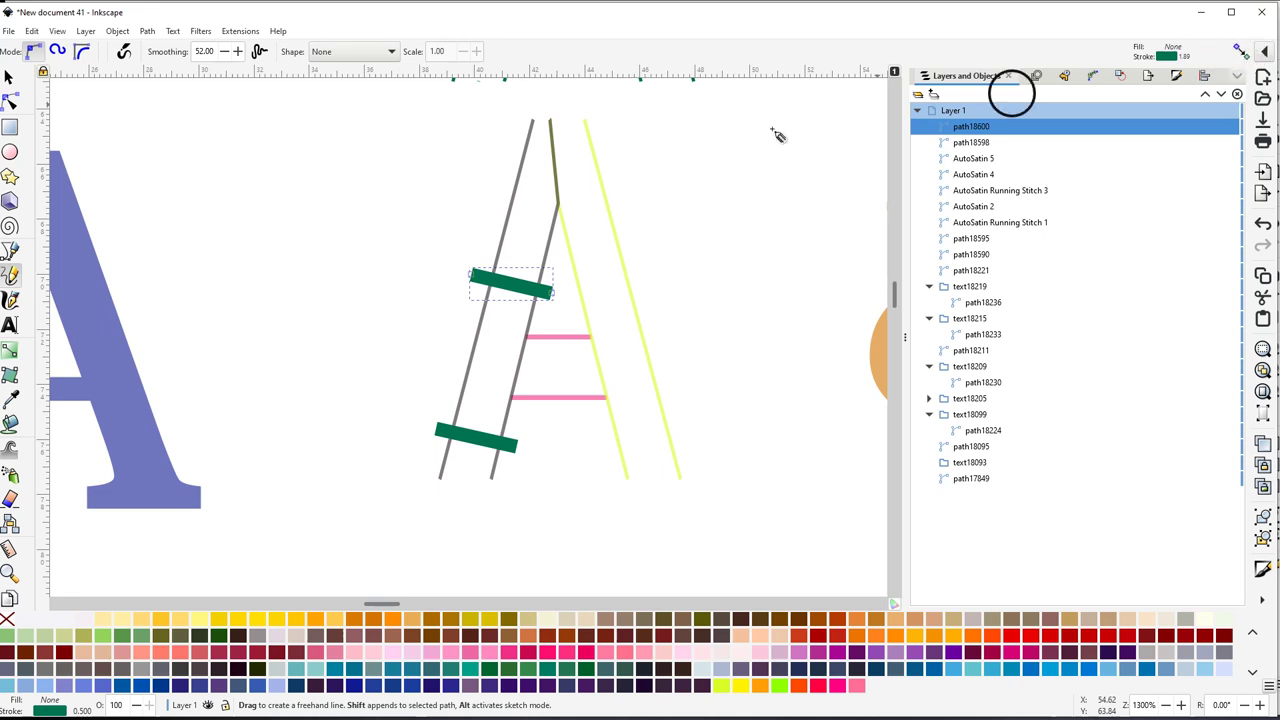
{"action": "left_click", "coordinate": [500, 150]}
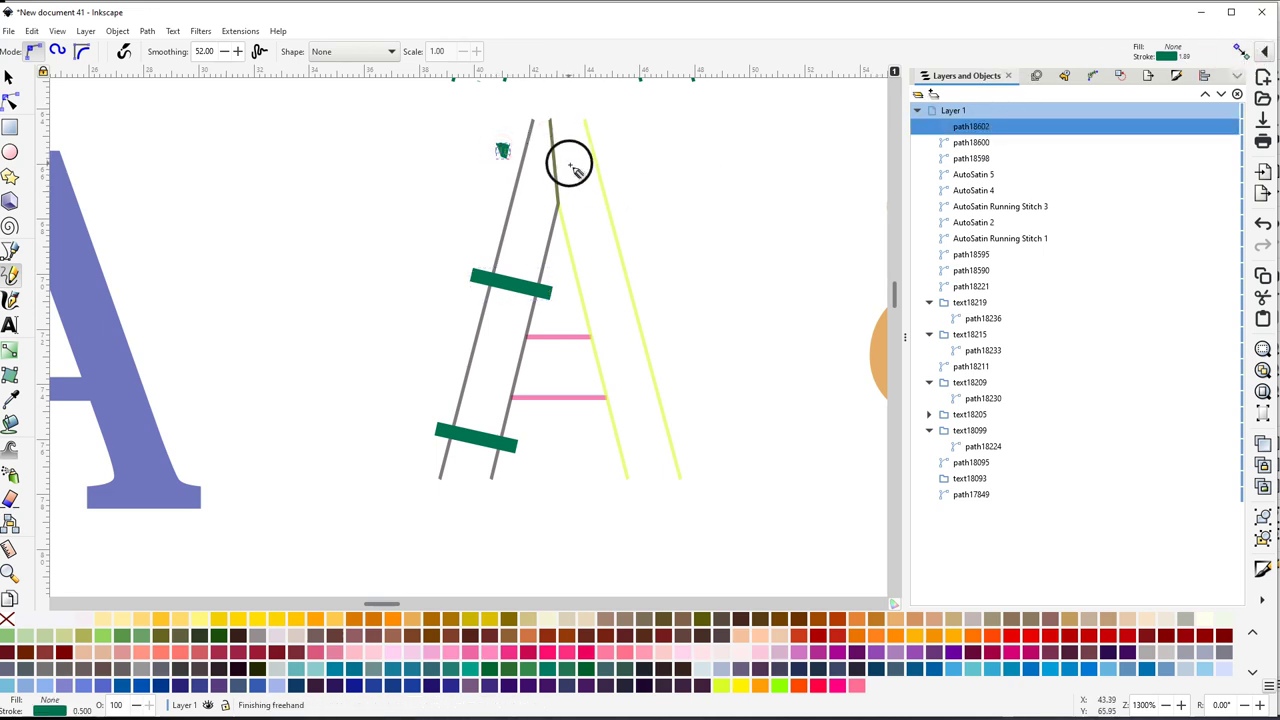
{"action": "left_click", "coordinate": [32, 31]}
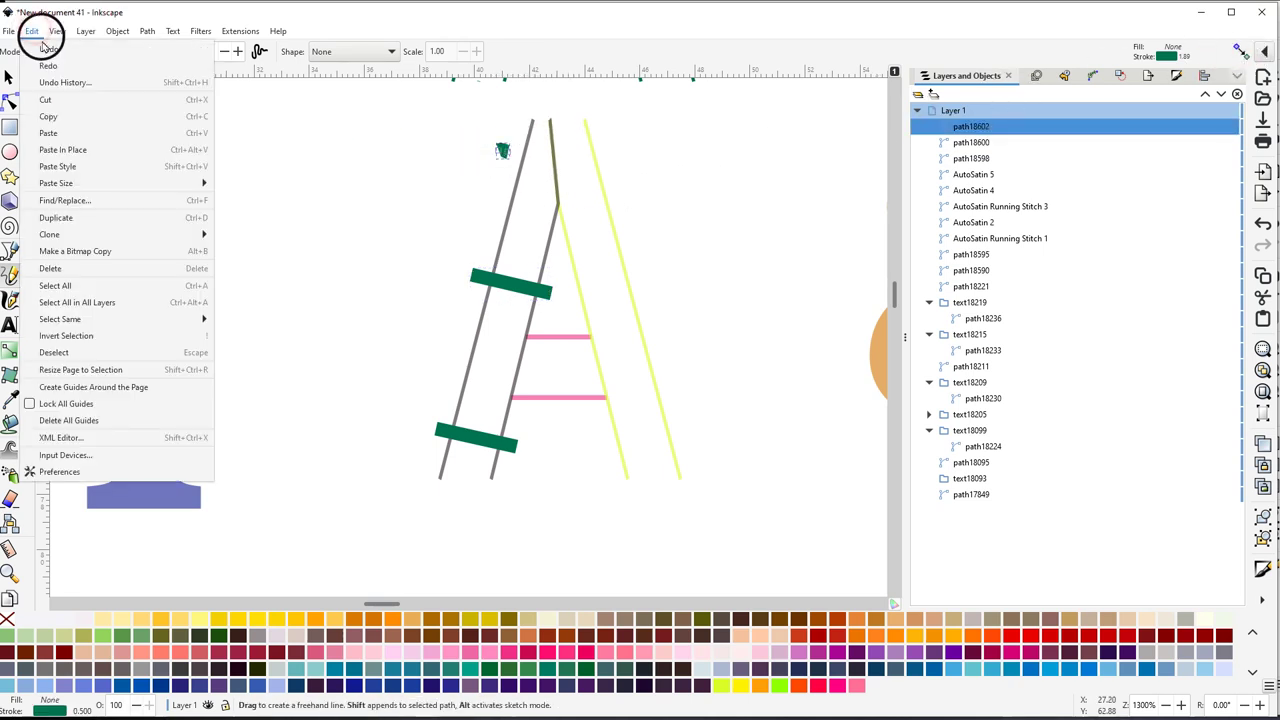
{"action": "left_click", "coordinate": [50, 50]}
{"action": "left_click_drag", "start_coordinate": [514, 145], "coordinate": [566, 152]}
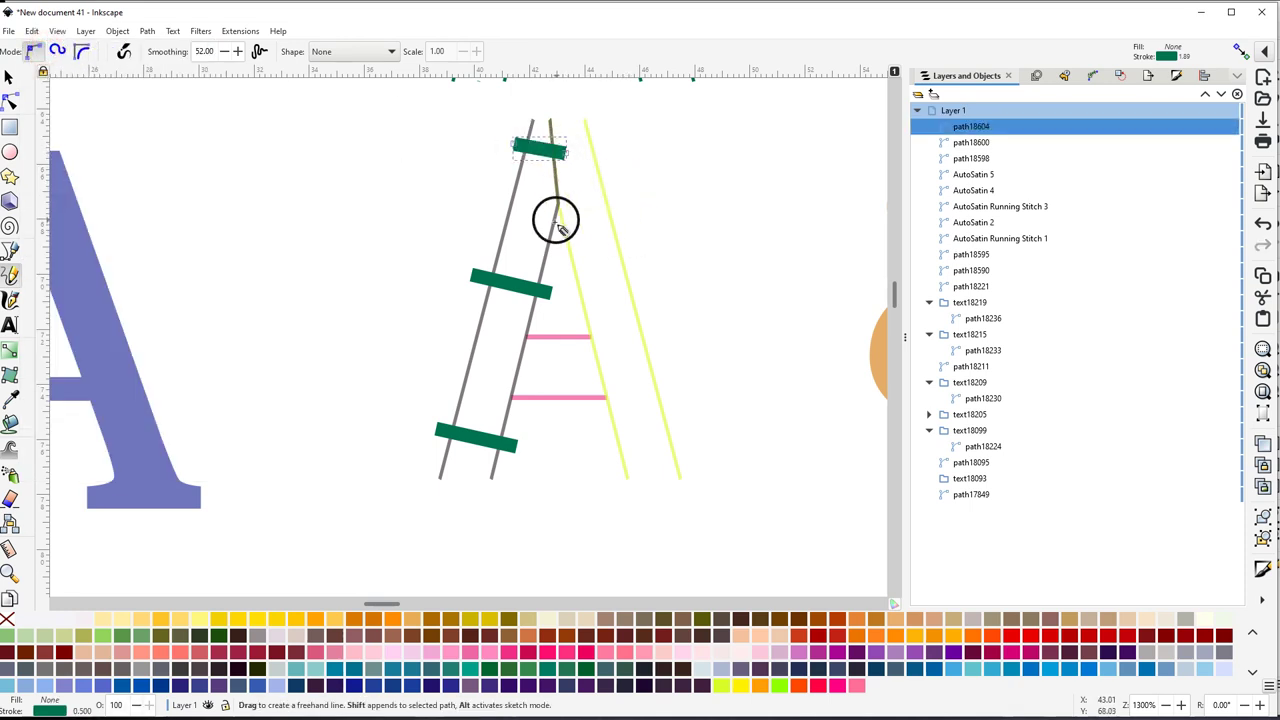
{"action": "key", "text": "space"}
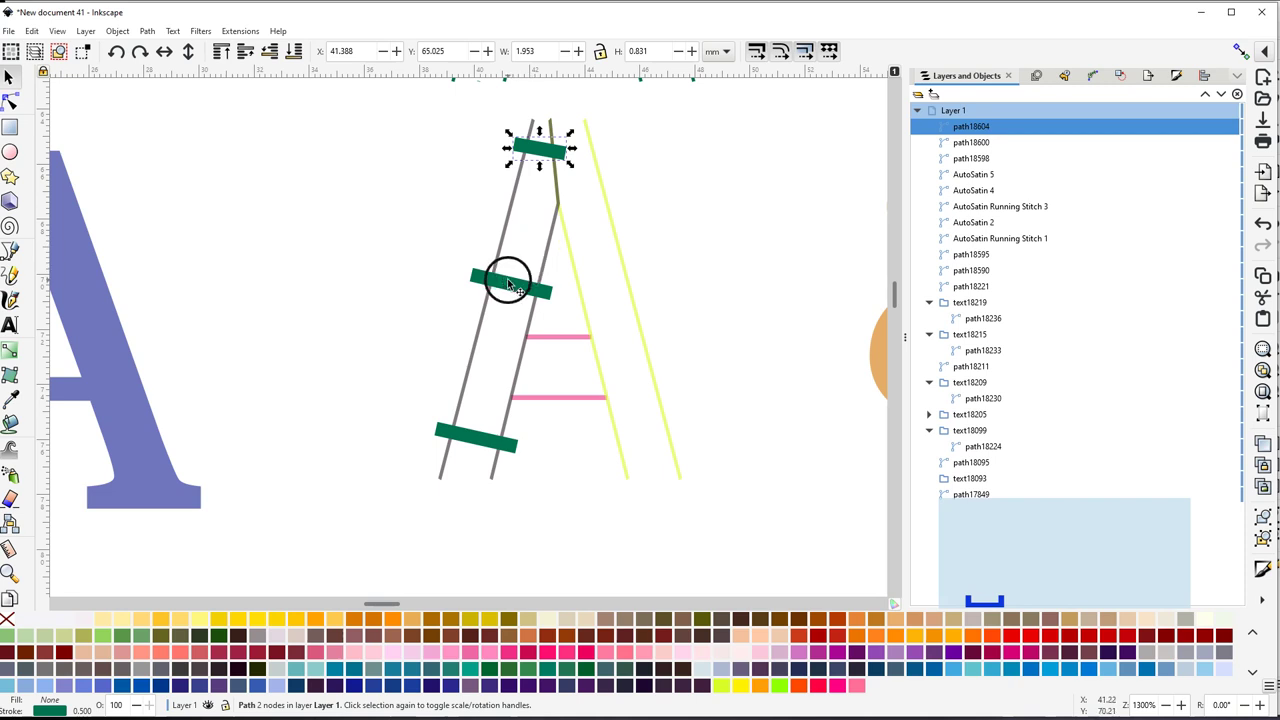
Combine the left leg's three rungs with its two rails into one path and thin its stroke to about 0.1 mm
{"action": "left_click", "coordinate": [508, 287], "text": "shift"}
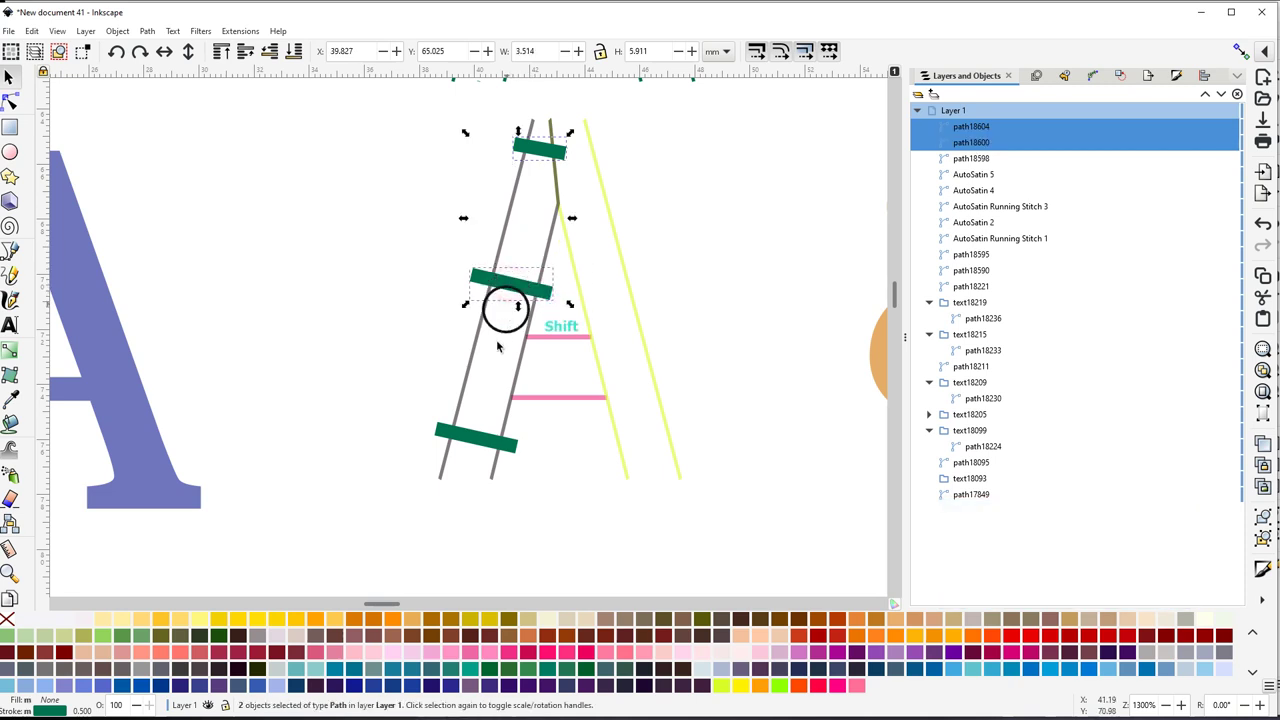
{"action": "left_click", "coordinate": [463, 437], "text": "shift"}
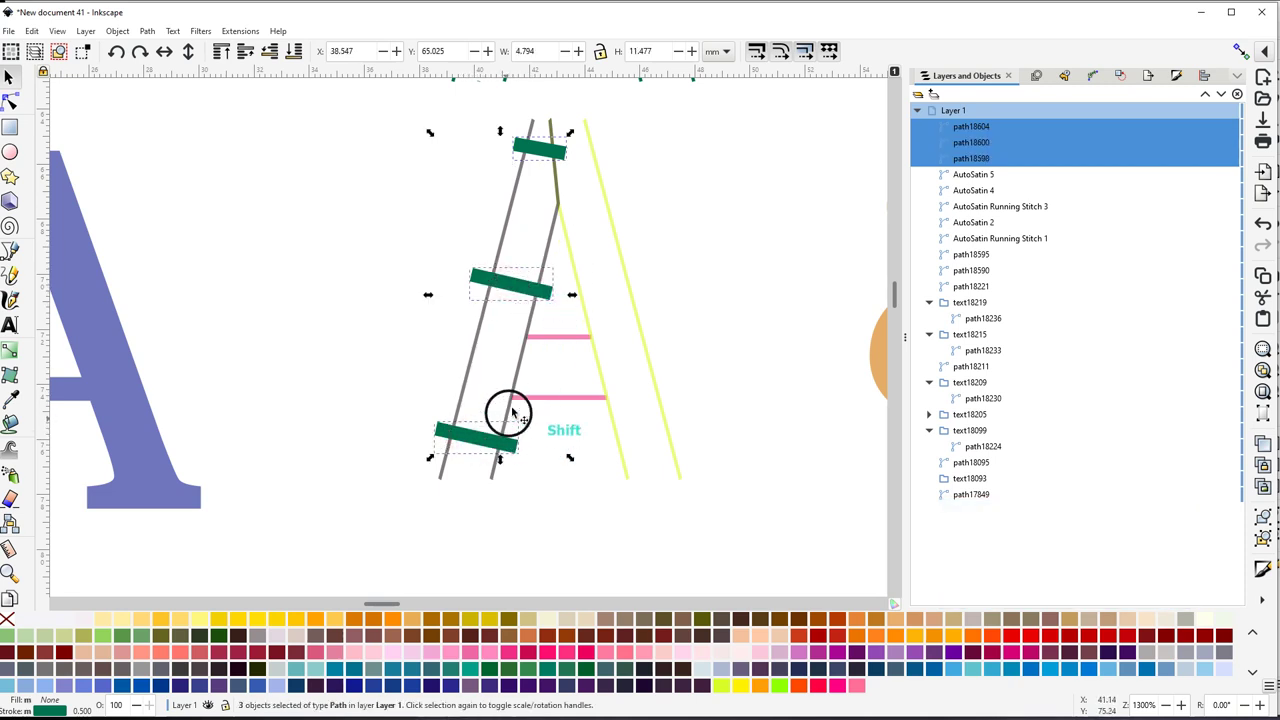
{"action": "left_click", "coordinate": [462, 390], "text": "shift"}
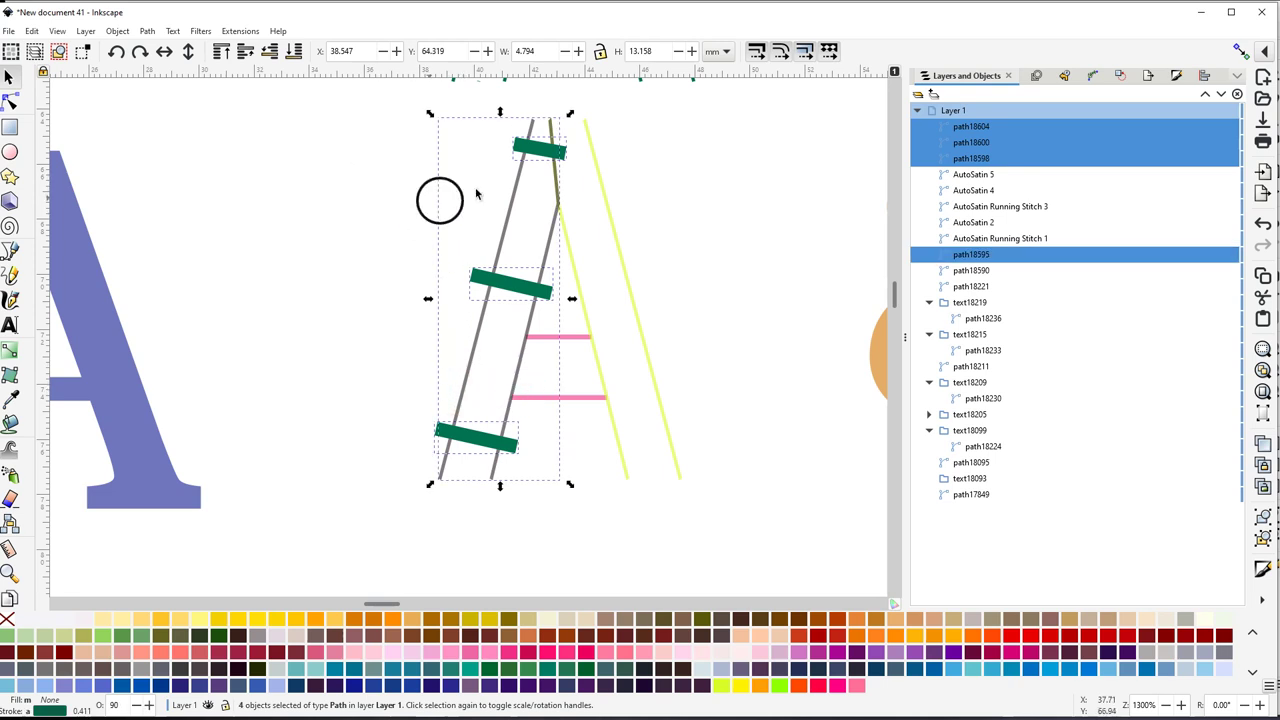
{"action": "left_click", "coordinate": [147, 31]}
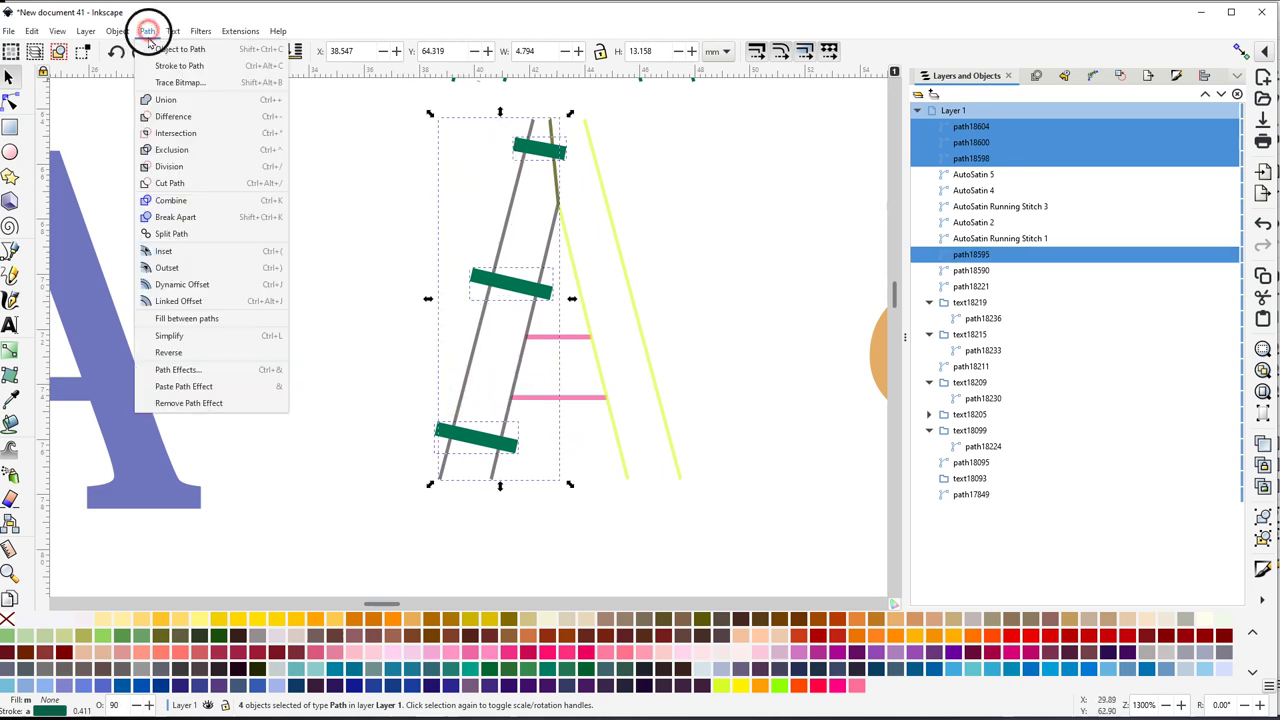
{"action": "left_click", "coordinate": [163, 200]}
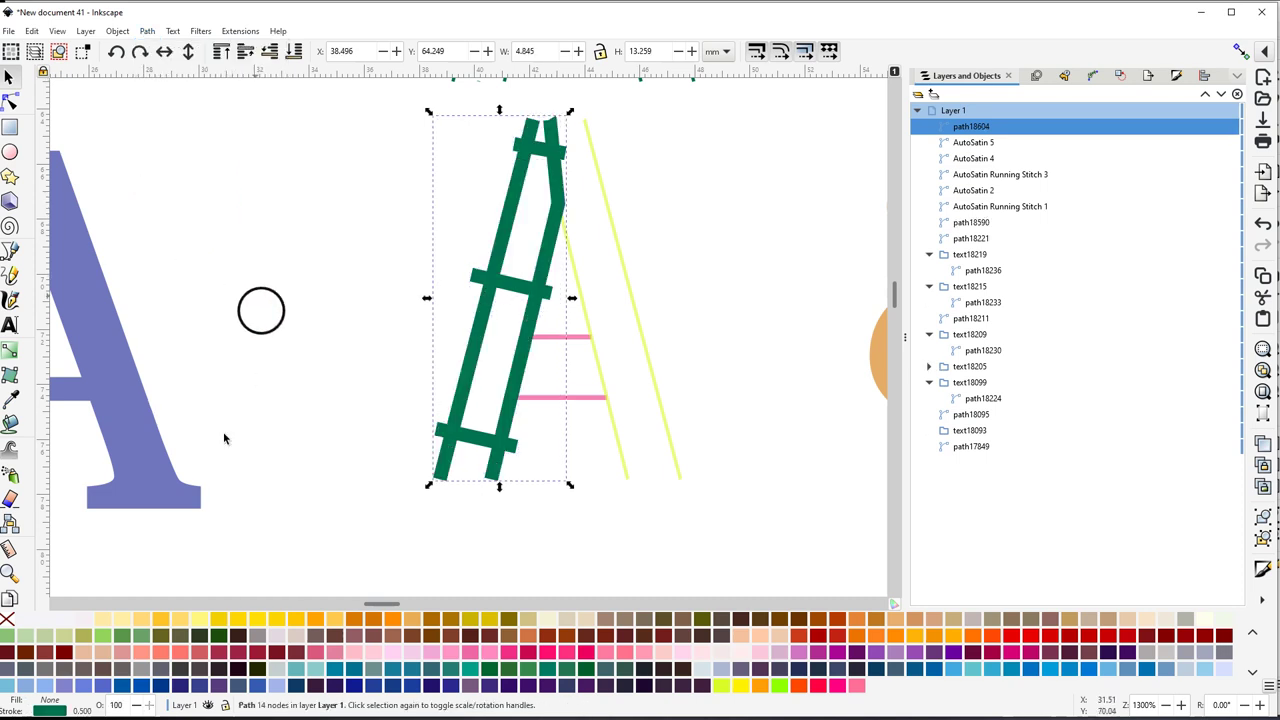
{"action": "mouse_move", "coordinate": [82, 708]}
{"action": "left_mouse_down"}
{"action": "mouse_move", "coordinate": [129, 686]}
{"action": "mouse_move", "coordinate": [300, 690]}
{"action": "left_mouse_up"}
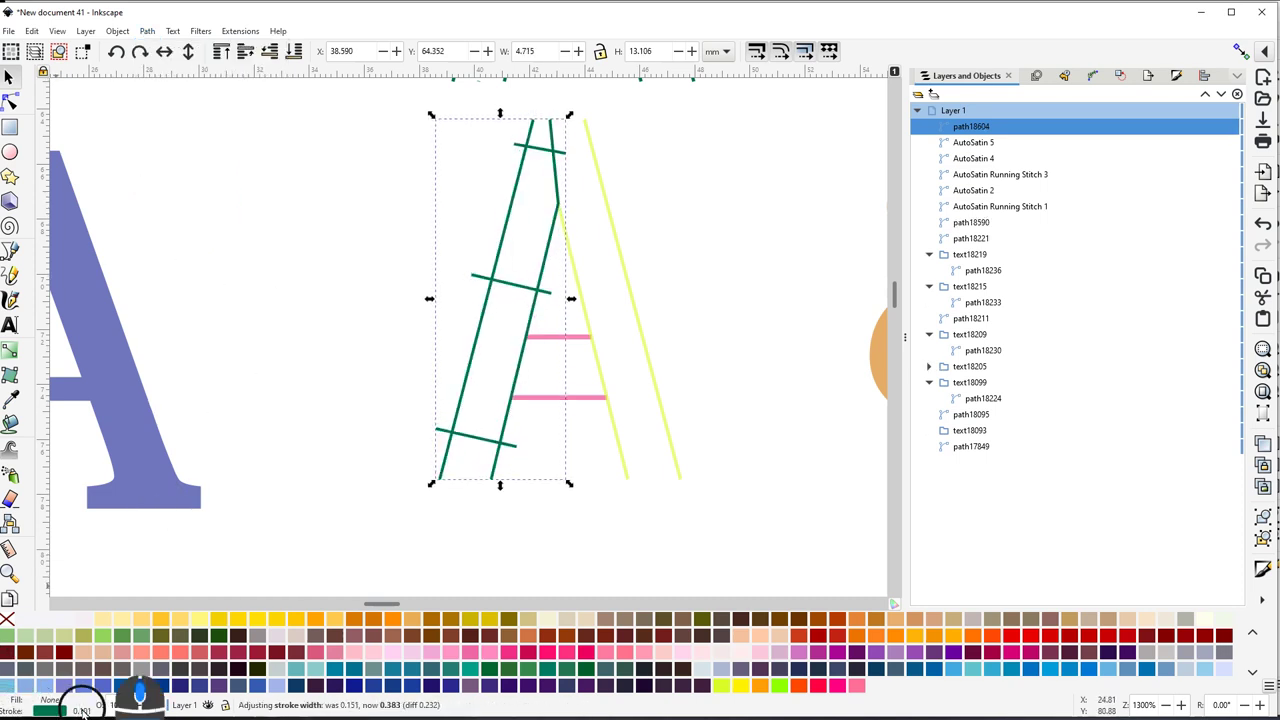
{"action": "left_click", "coordinate": [596, 458]}
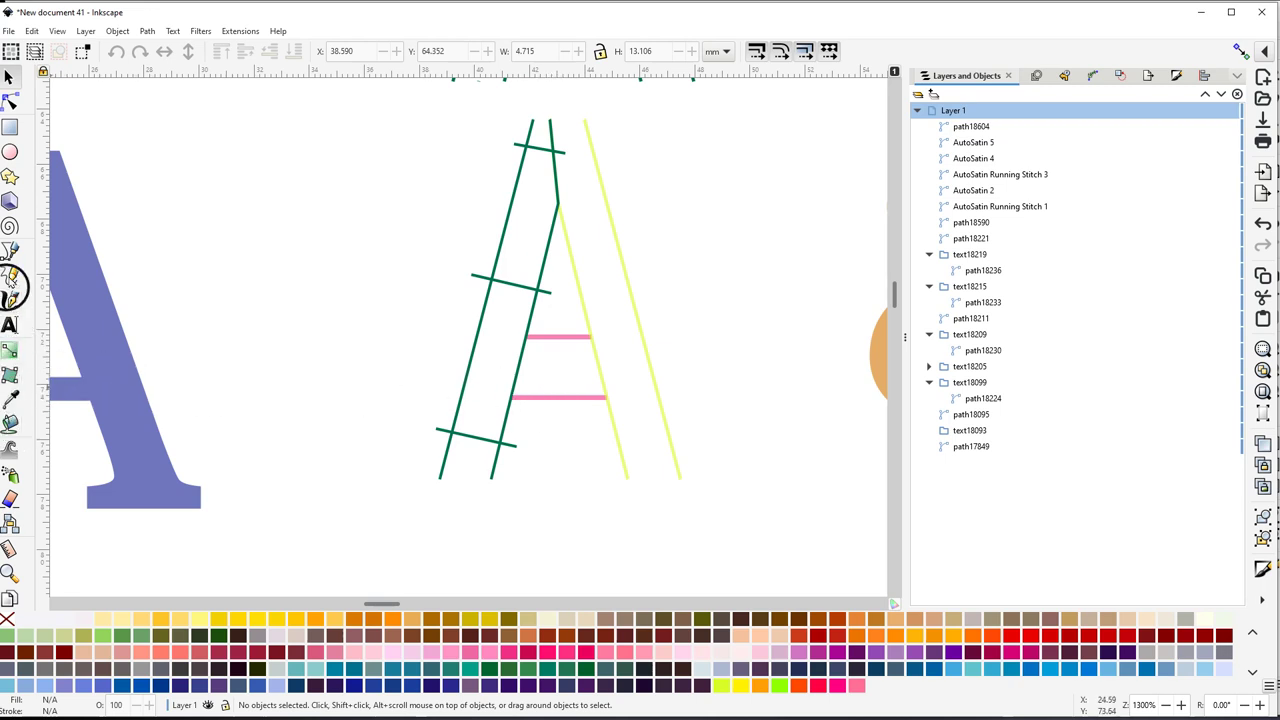
Draw a straight vertical rung about 3.5 mm long across the pink crossbar rails with the Pencil tool and set its stroke width to 0.151
{"action": "left_click", "coordinate": [10, 277]}
{"action": "left_click", "coordinate": [557, 384]}
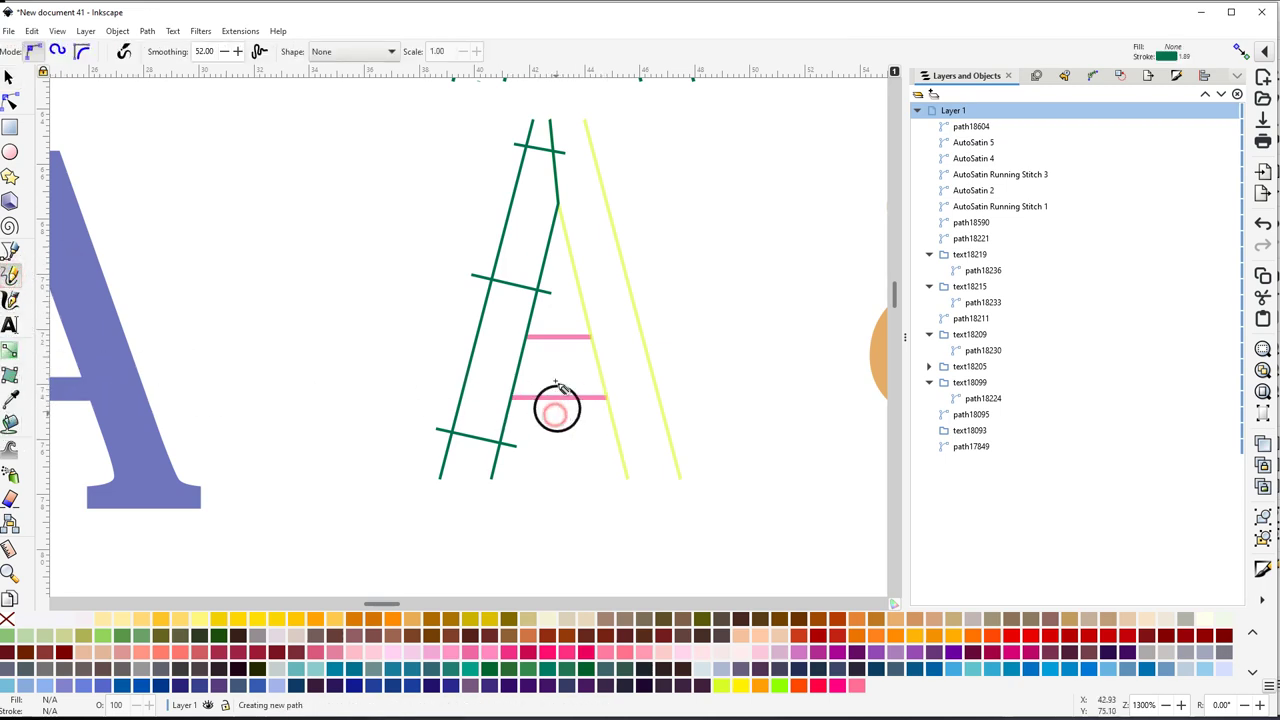
{"action": "left_click_drag", "start_coordinate": [558, 384], "coordinate": [554, 318]}
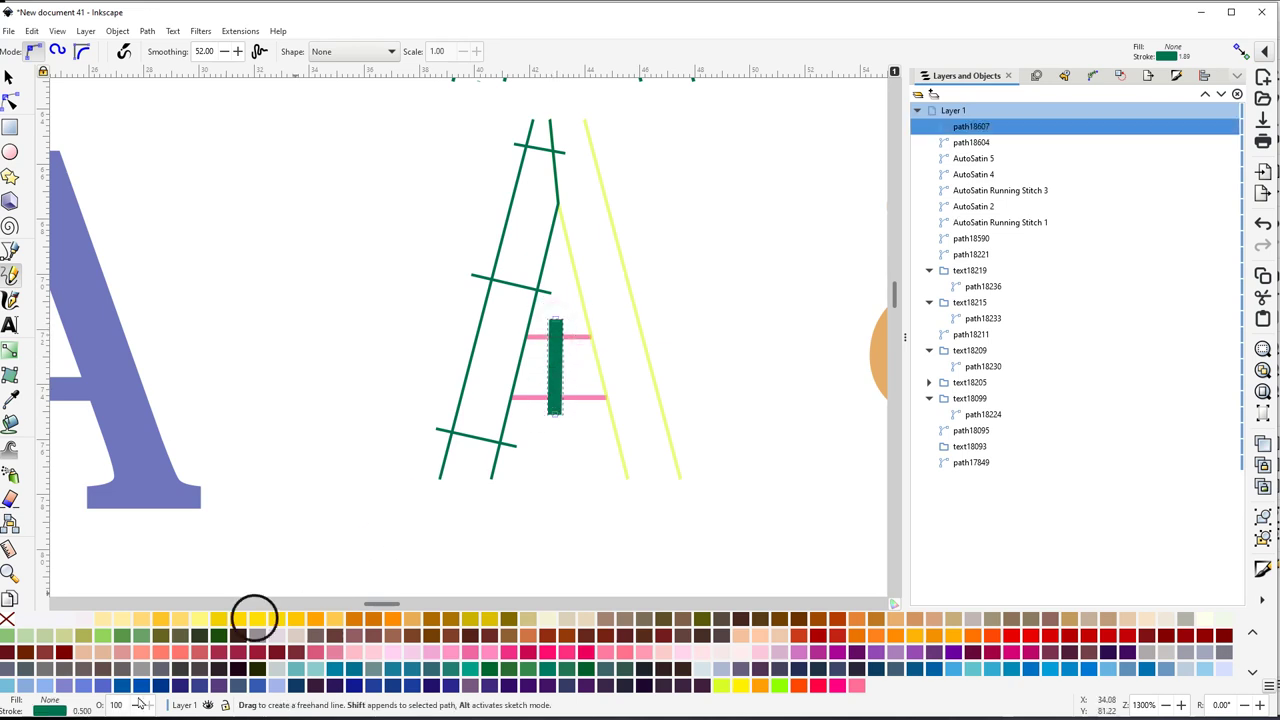
{"action": "left_click_drag", "start_coordinate": [95, 709], "coordinate": [82, 709]}
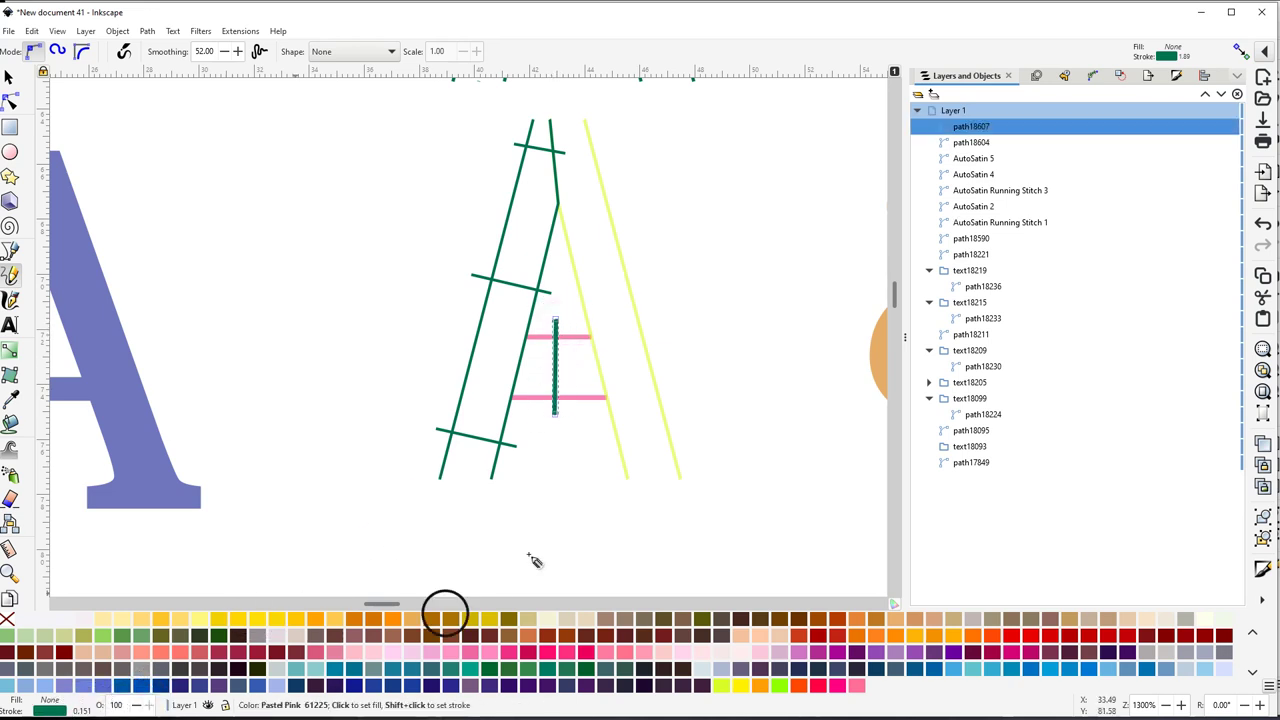
{"action": "left_click_drag", "start_coordinate": [535, 561], "coordinate": [541, 430]}
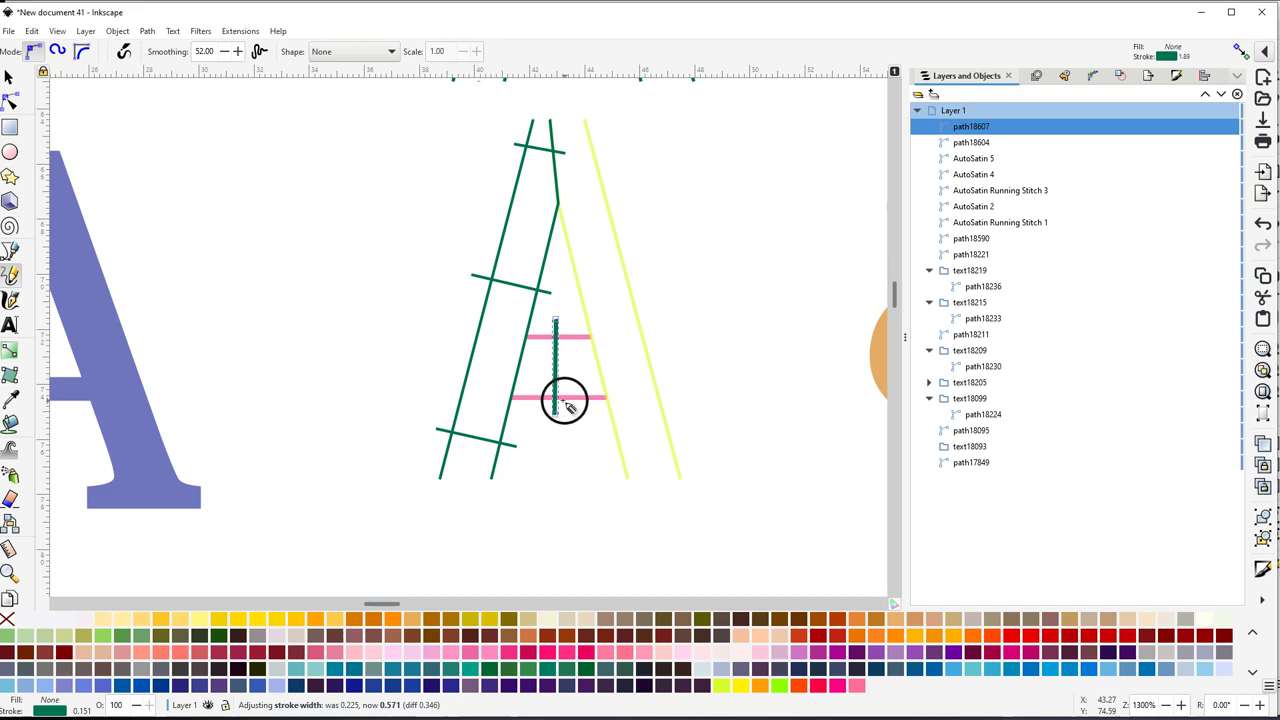
Combine the vertical rung with the two pink crossbar rails into one path
{"action": "key", "text": "s"}
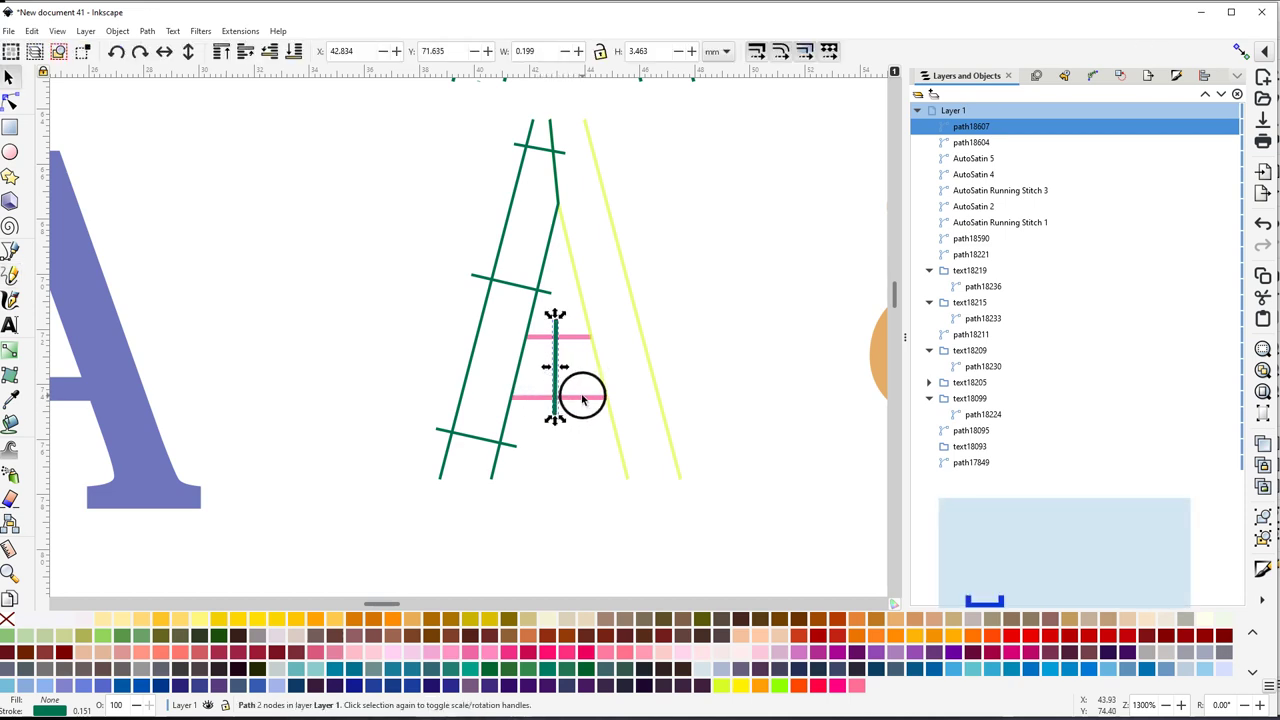
{"action": "key", "text": "shift"}
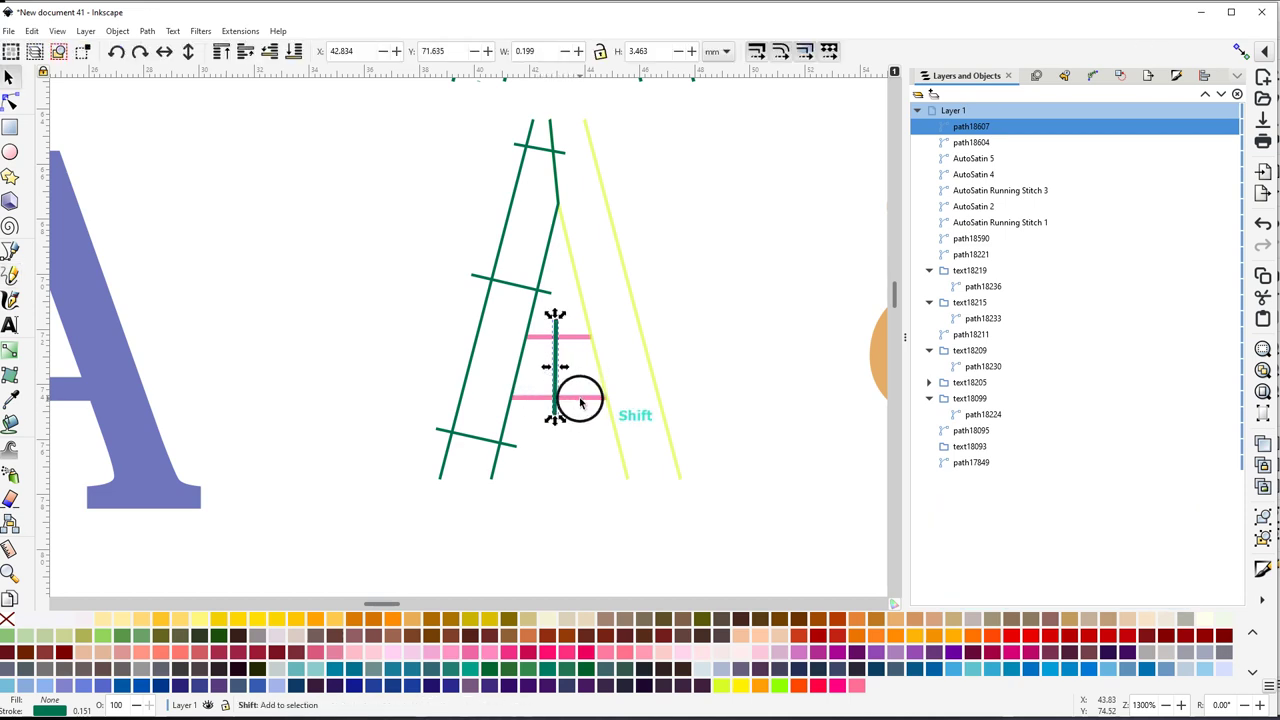
{"action": "left_click", "coordinate": [579, 400], "text": "shift"}
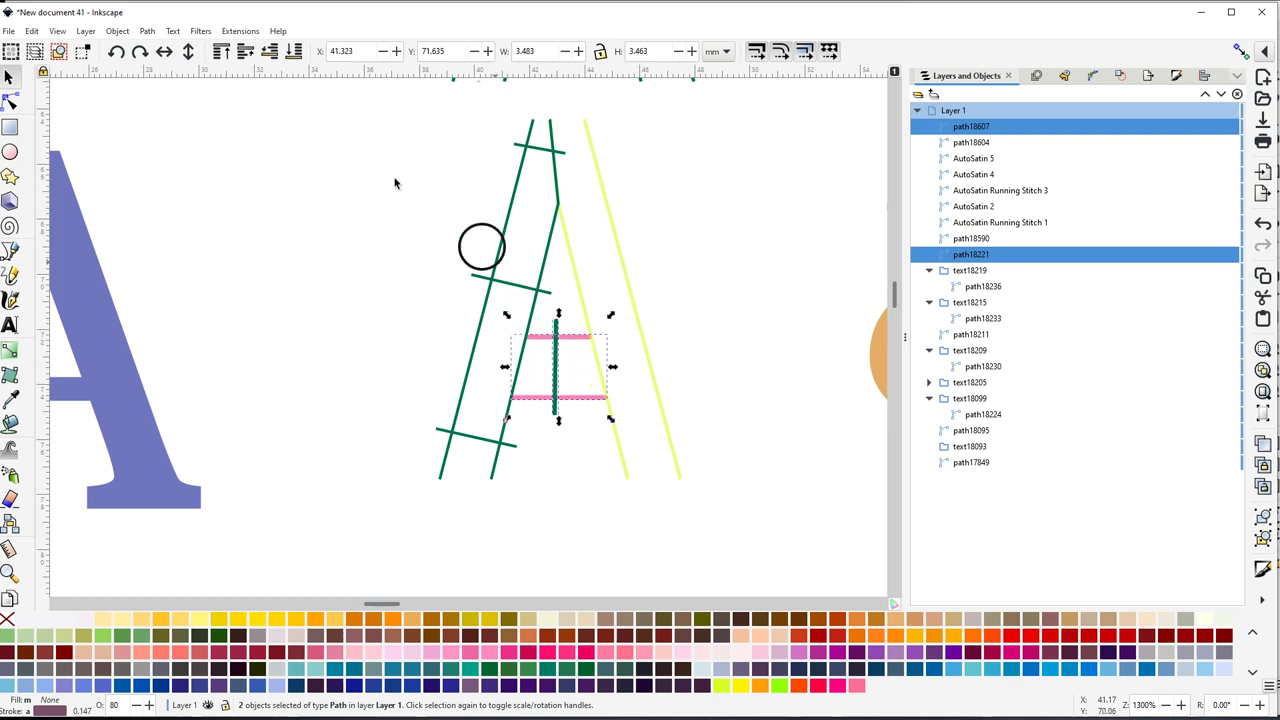
{"action": "left_click", "coordinate": [147, 31]}
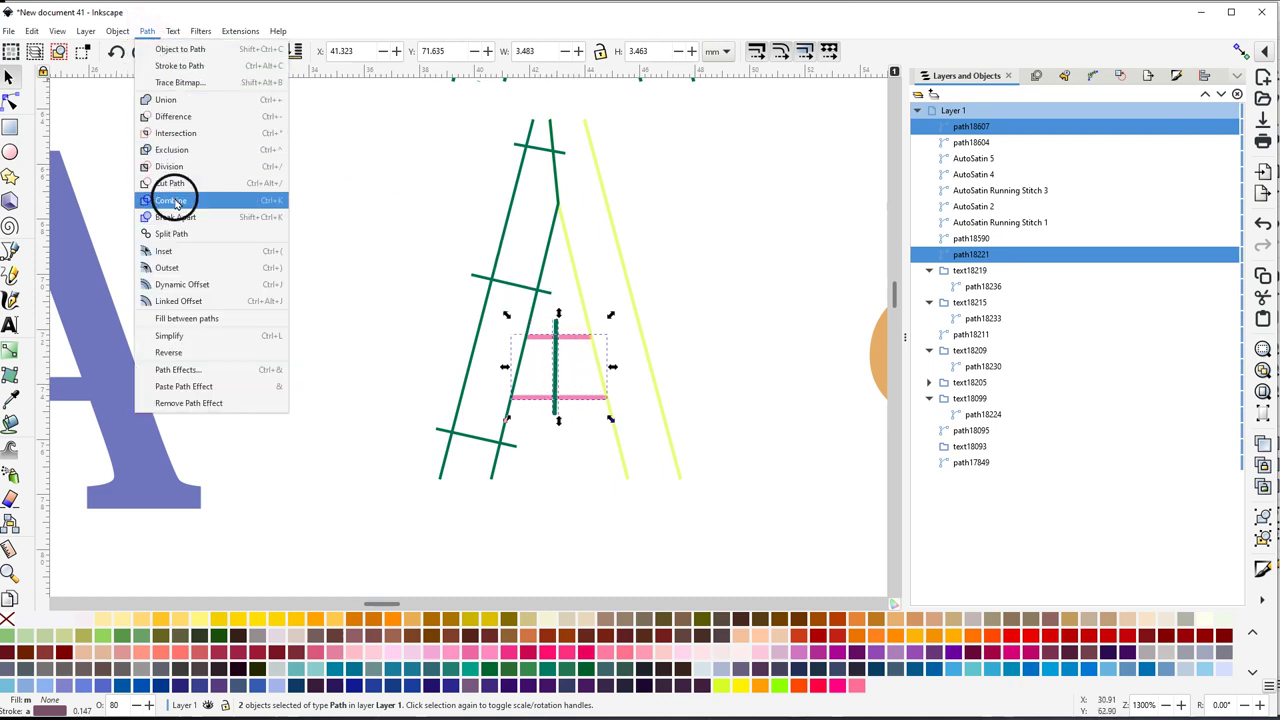
{"action": "left_click", "coordinate": [172, 200]}
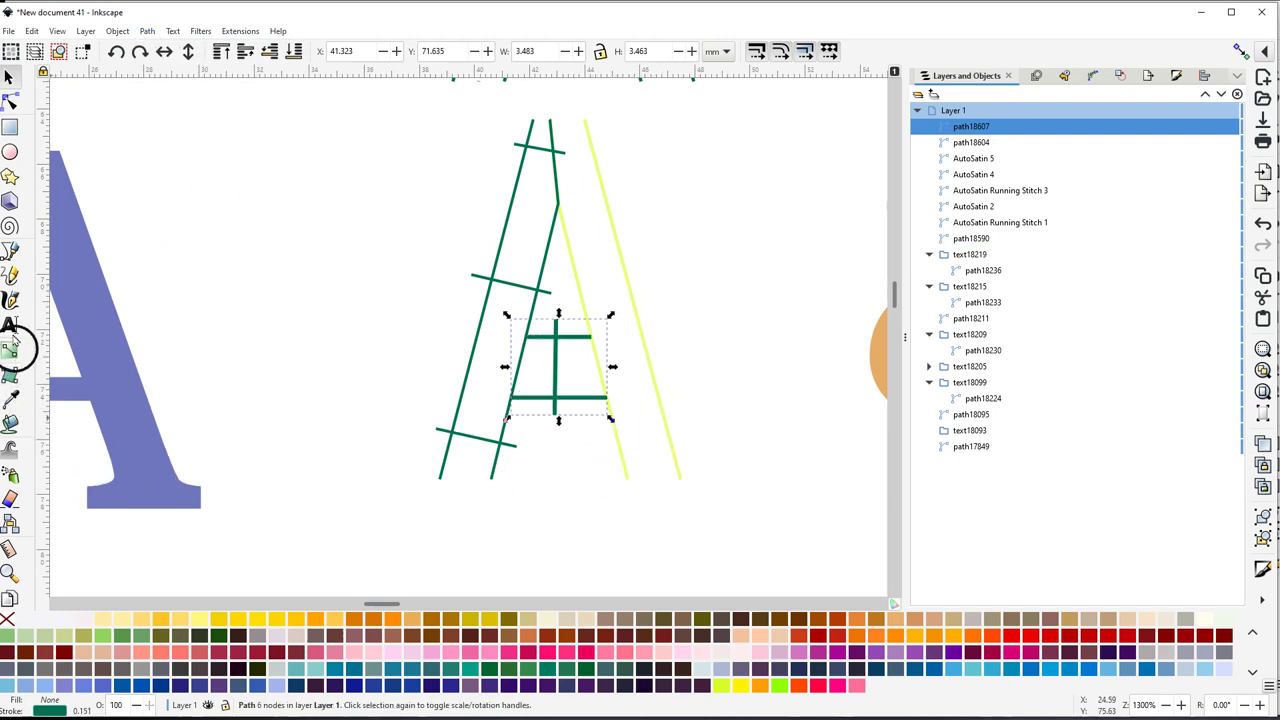
Draw three straight rung lines across the lime right leg's rails near its bottom, middle and top with the Pencil tool
{"action": "left_click", "coordinate": [10, 274]}
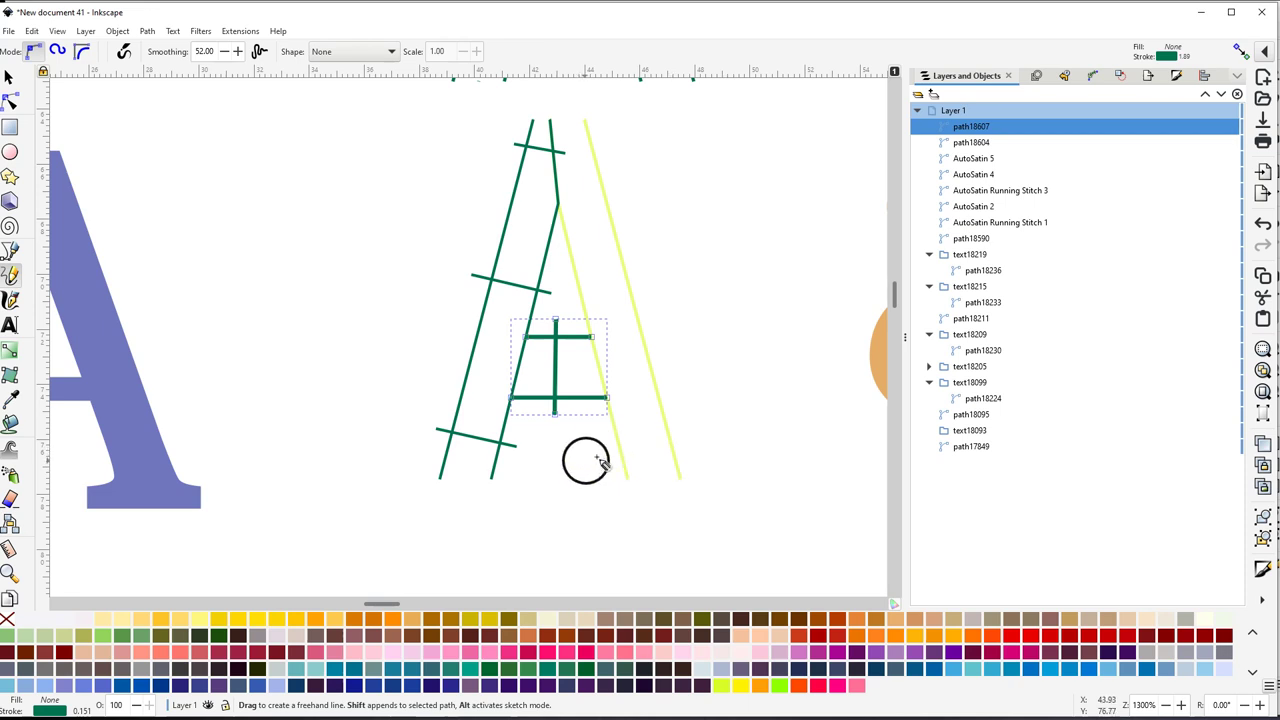
{"action": "left_click_drag", "start_coordinate": [603, 457], "coordinate": [689, 436]}
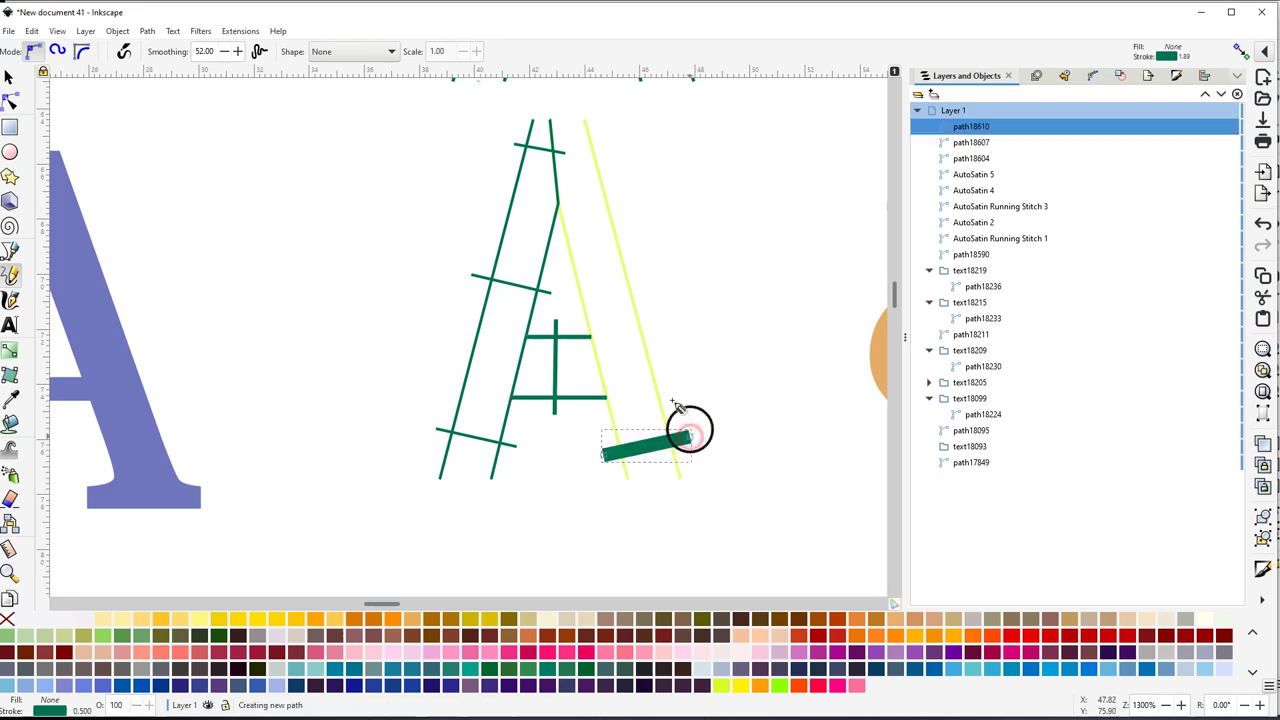
{"action": "left_click_drag", "start_coordinate": [566, 306], "coordinate": [652, 276]}
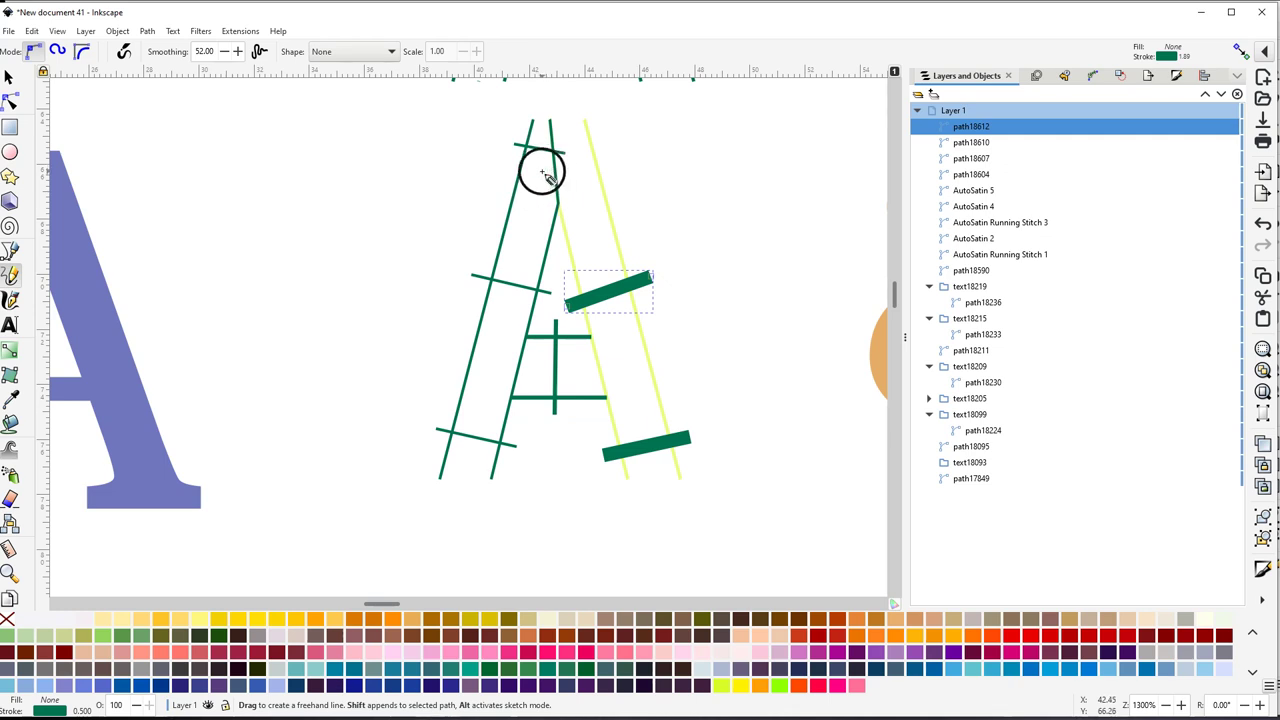
{"action": "left_click_drag", "start_coordinate": [543, 175], "coordinate": [613, 158]}
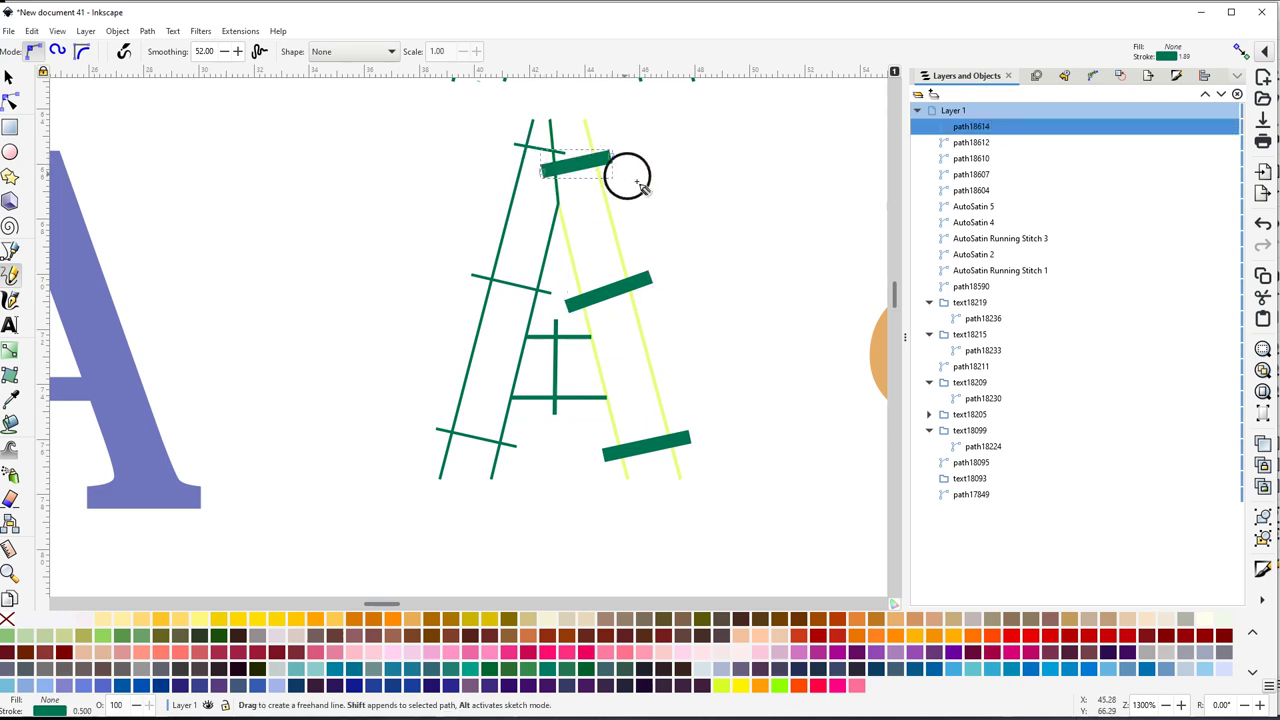
Combine the right leg's three rungs with its lime rails into one path and thin its stroke to 0.101
{"action": "key", "text": "s"}
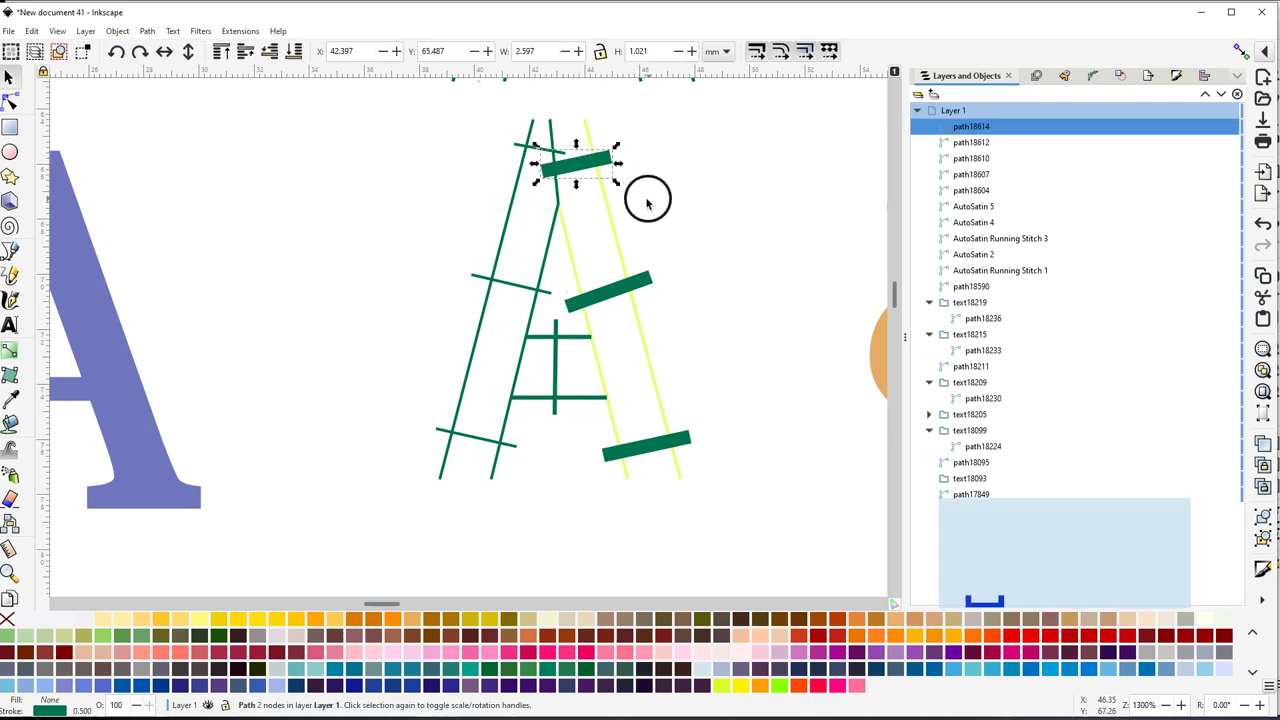
{"action": "left_click", "coordinate": [608, 290], "text": "shift"}
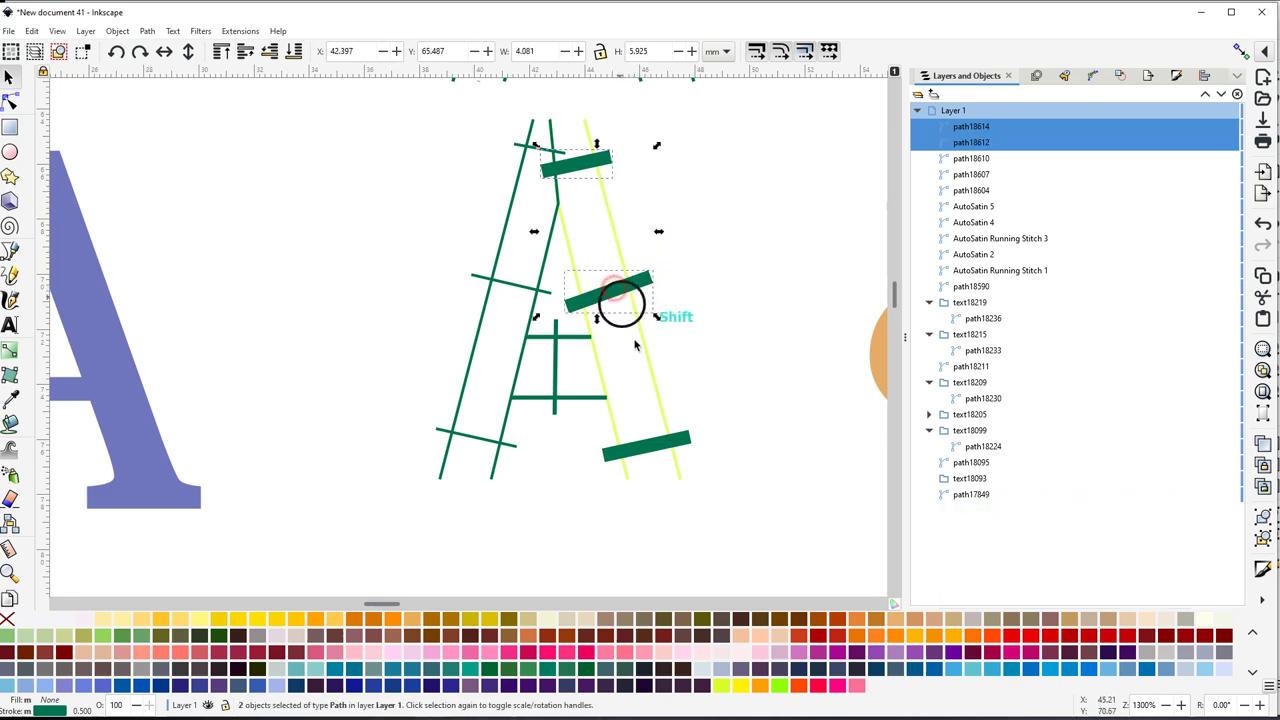
{"action": "left_click", "coordinate": [652, 448], "text": "shift"}
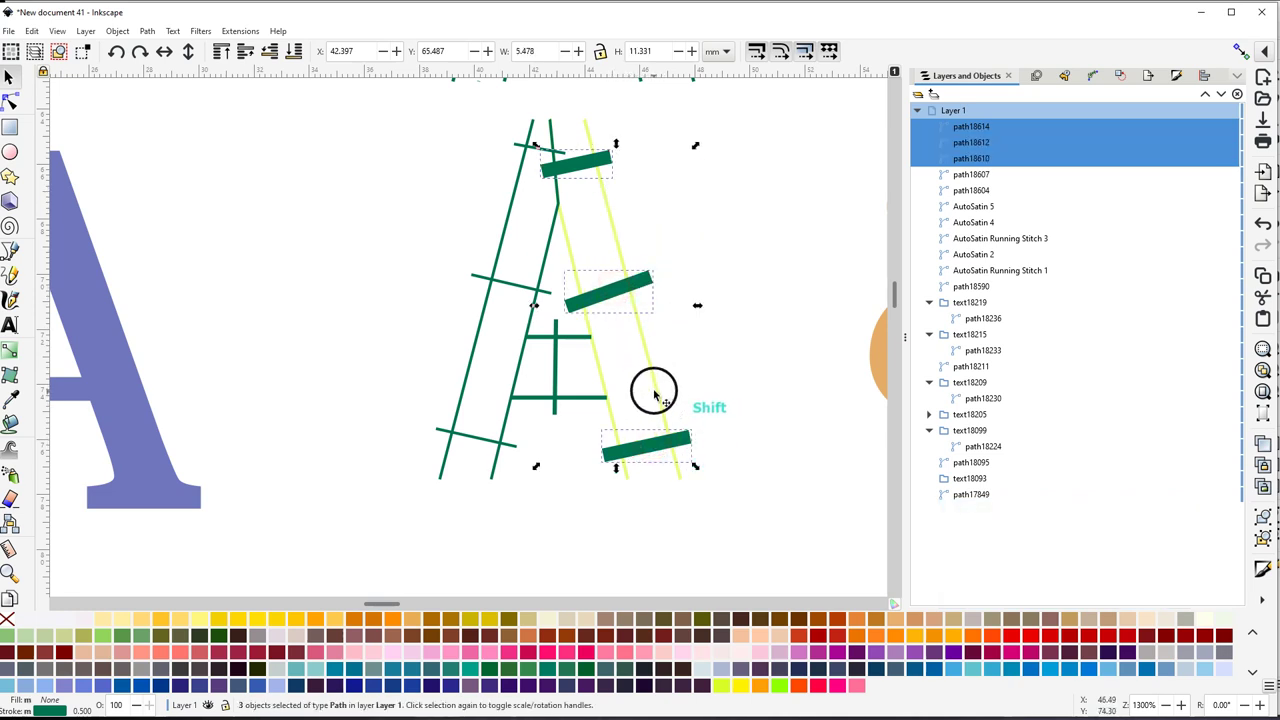
{"action": "left_click", "coordinate": [654, 397], "text": "shift"}
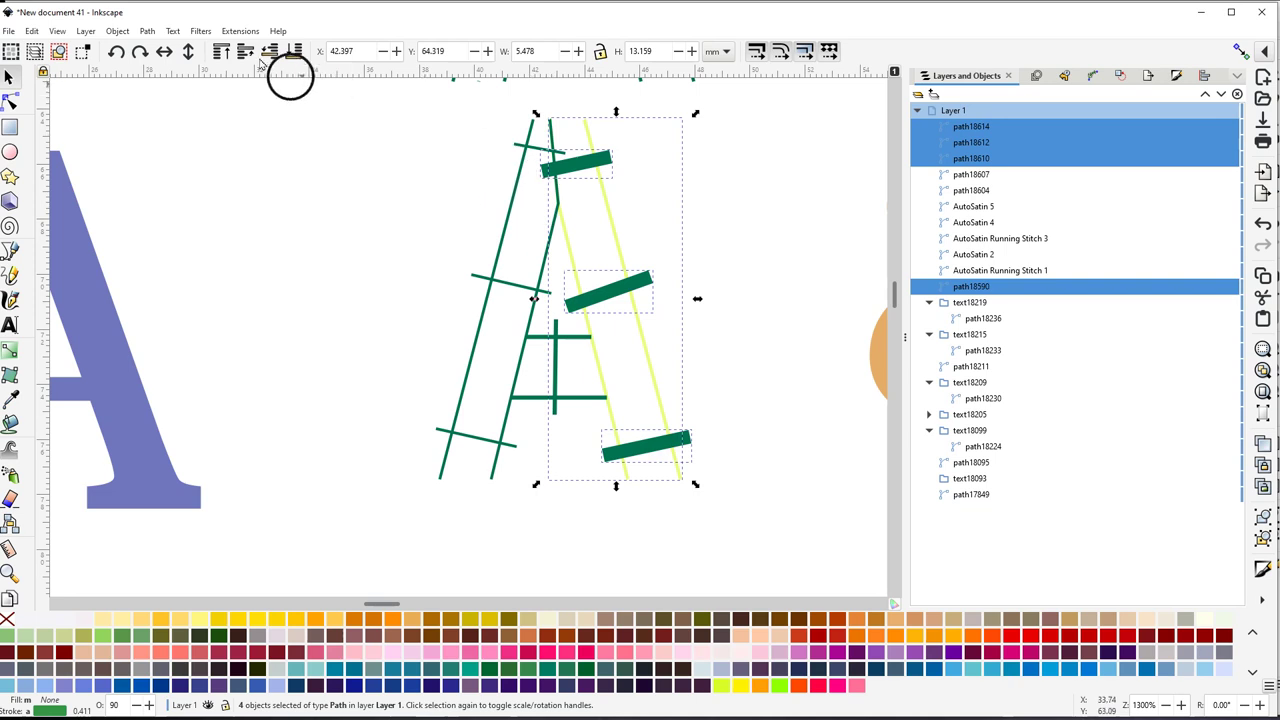
{"action": "left_click", "coordinate": [147, 31]}
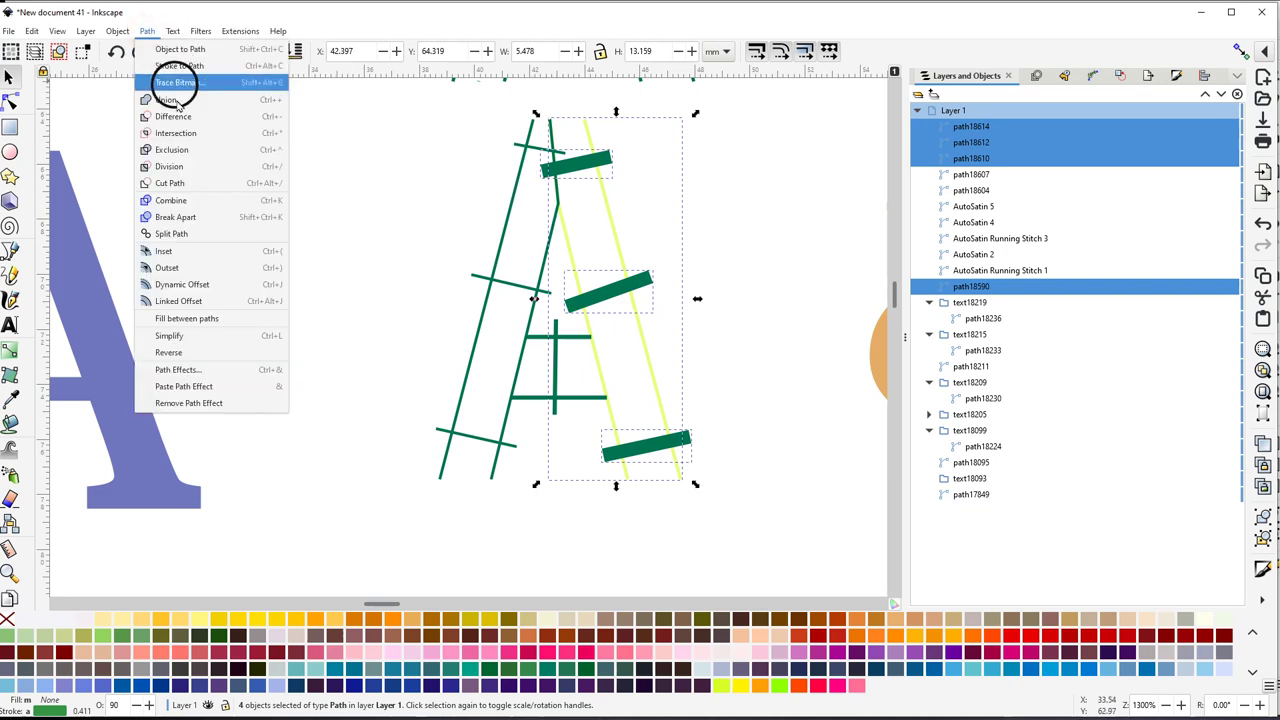
{"action": "left_click", "coordinate": [170, 200]}
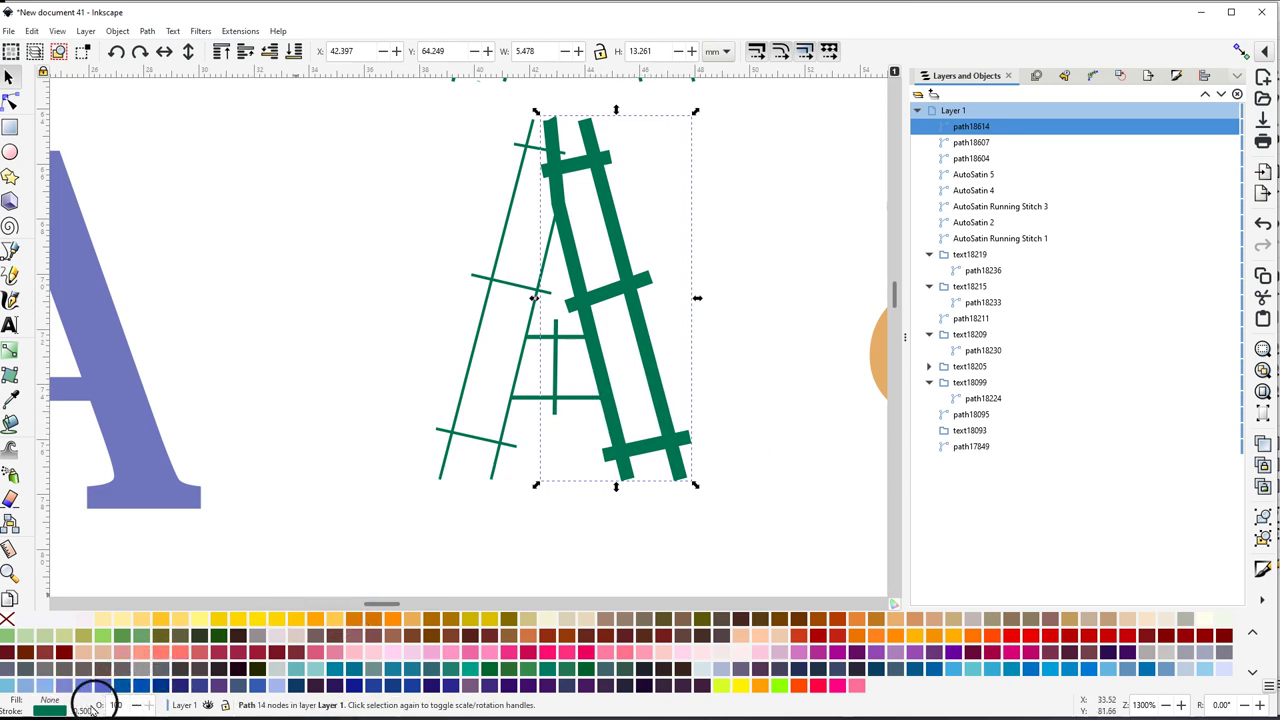
{"action": "left_click_drag", "start_coordinate": [90, 708], "coordinate": [86, 712]}
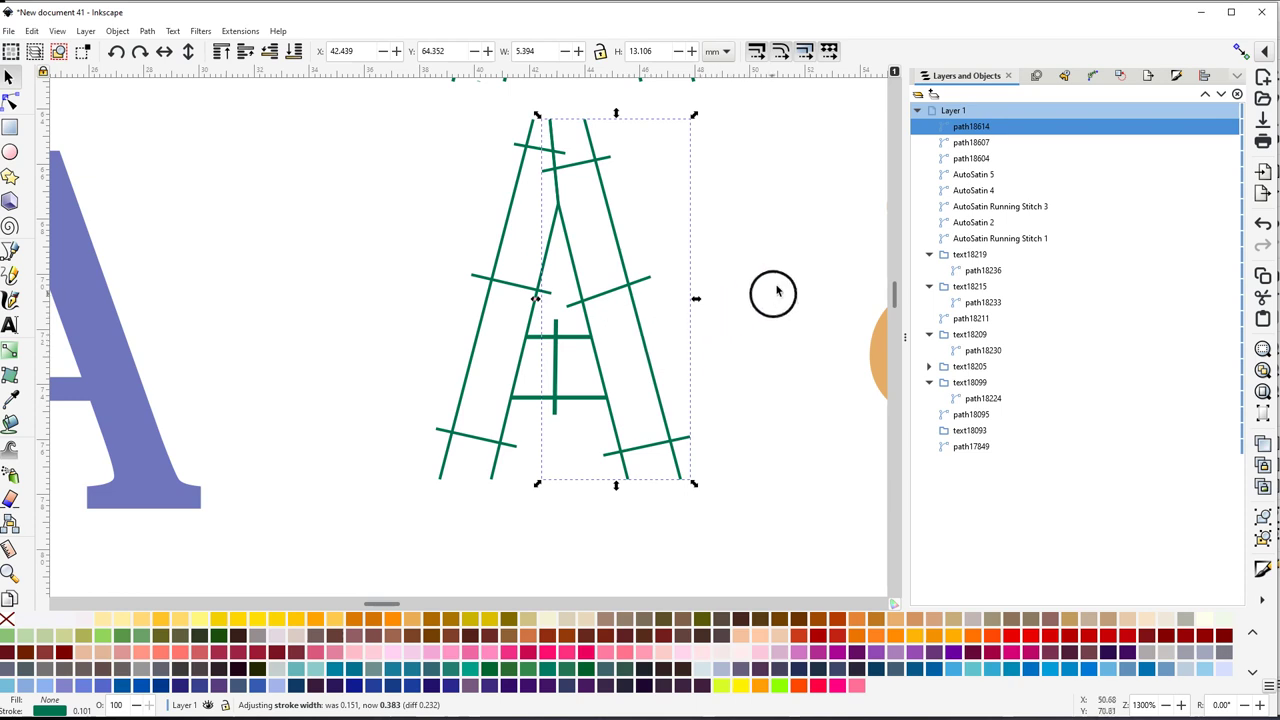
Select the A's two legs and crossbar together and open the Ink/Stitch Params for them
{"action": "left_click", "coordinate": [391, 106]}
{"action": "left_click_drag", "start_coordinate": [368, 97], "coordinate": [679, 160]}
{"action": "left_click_drag", "start_coordinate": [716, 268], "coordinate": [757, 530]}
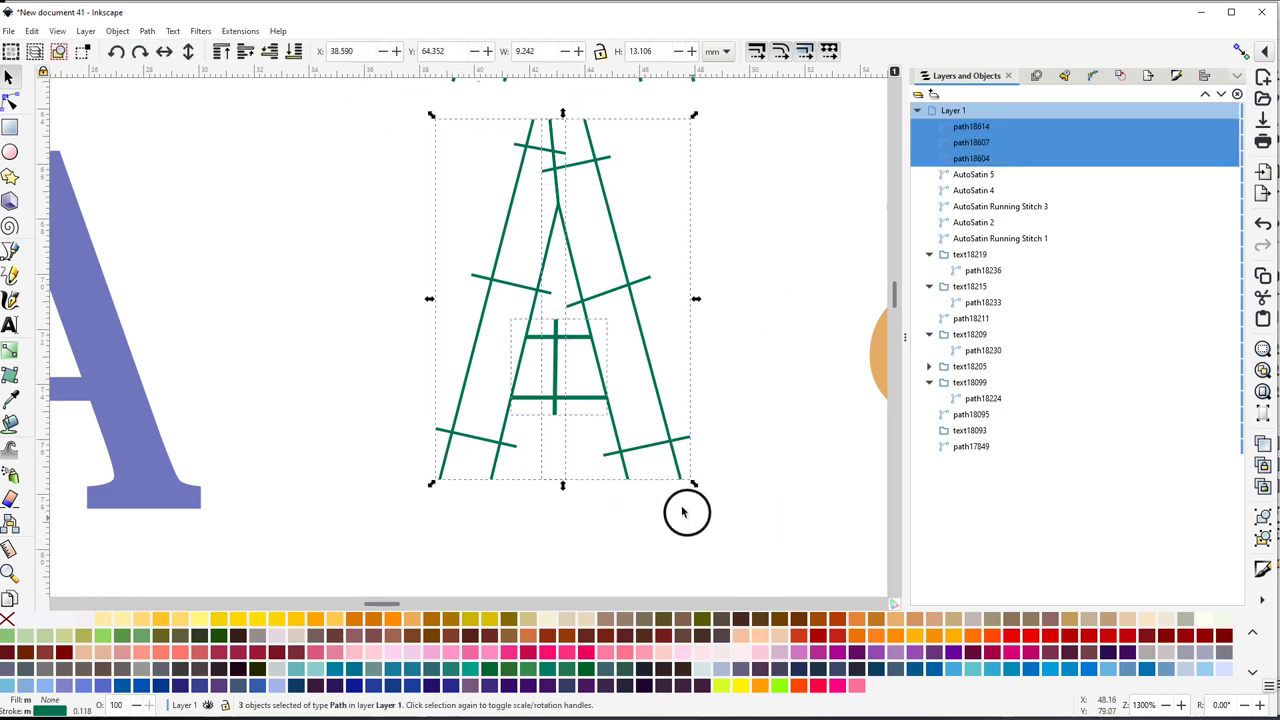
{"action": "left_click", "coordinate": [238, 31]}
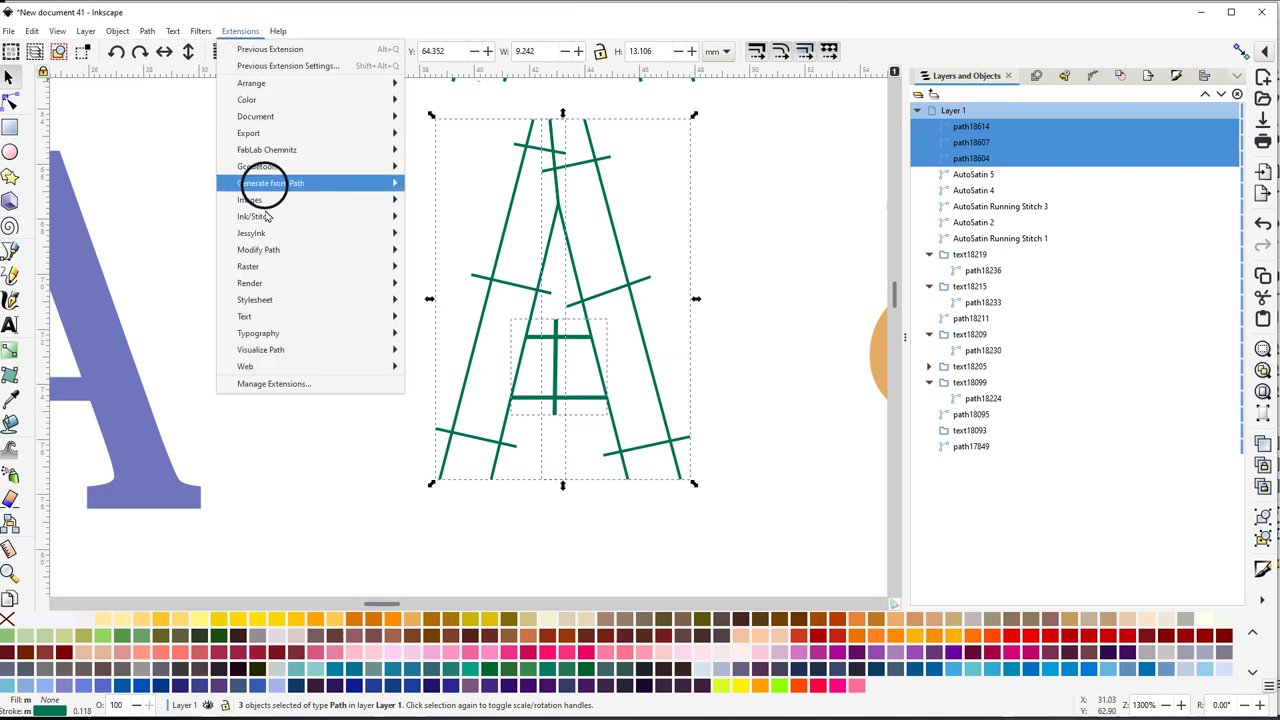
{"action": "mouse_move", "coordinate": [257, 216]}
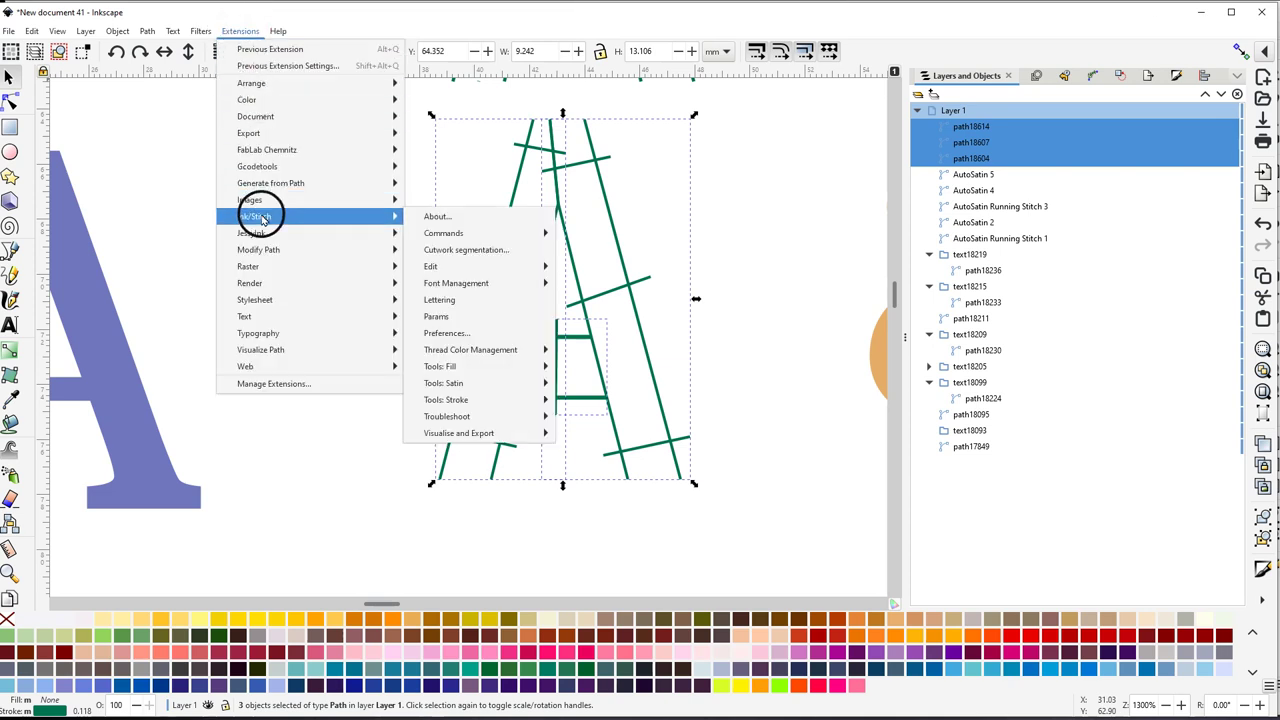
{"action": "left_click", "coordinate": [437, 317]}
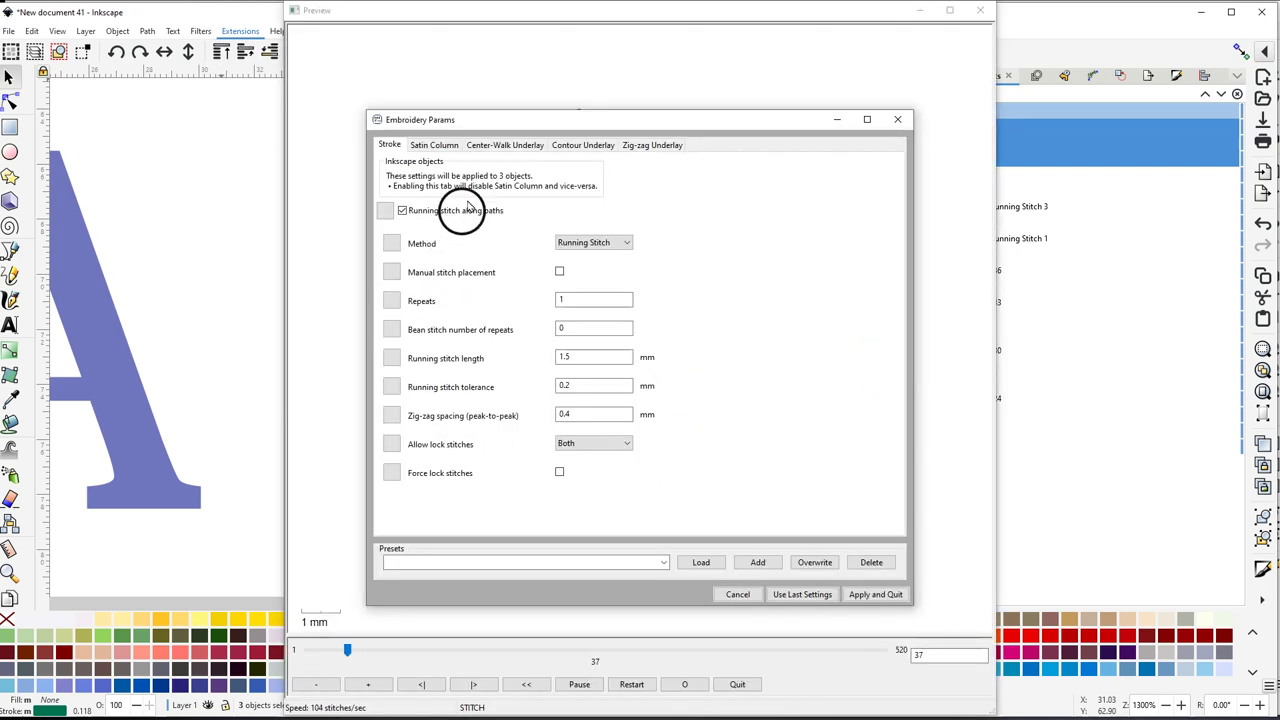
Place the params dialog and stitch preview side by side, and enable Custom satin column for the three A paths
{"action": "left_click_drag", "start_coordinate": [622, 122], "coordinate": [307, 97]}
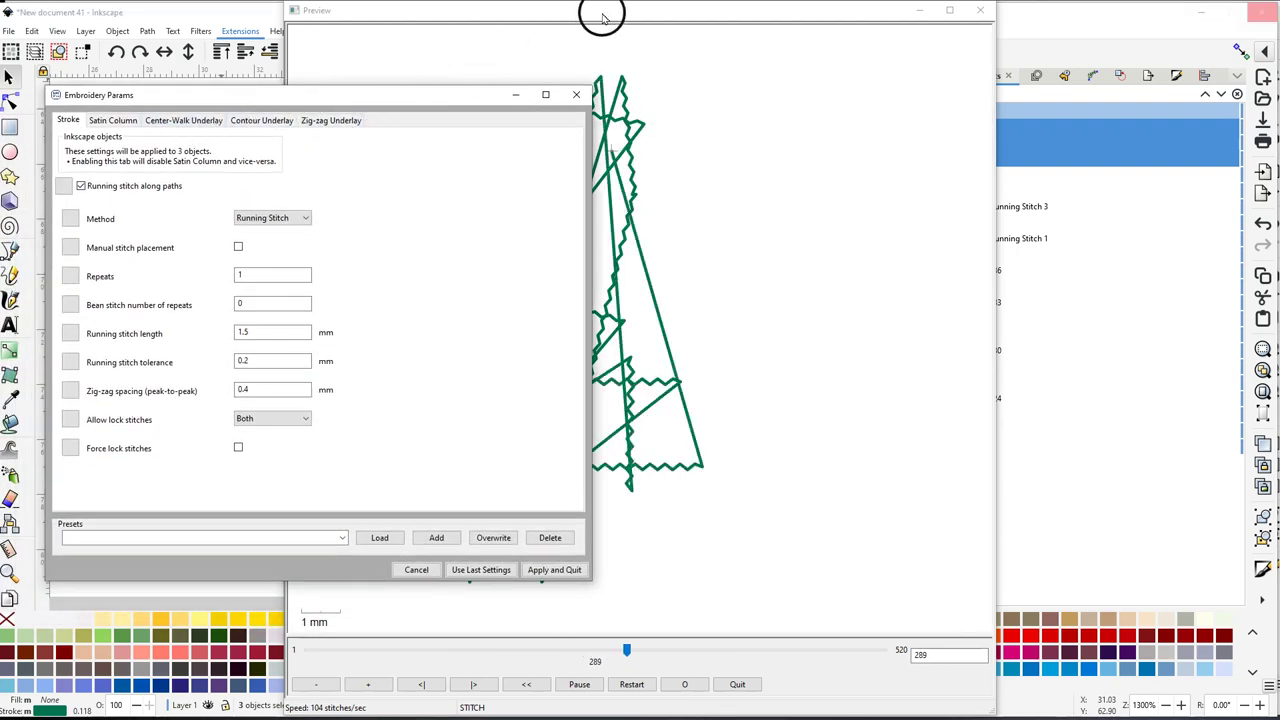
{"action": "left_click_drag", "start_coordinate": [603, 14], "coordinate": [962, 22]}
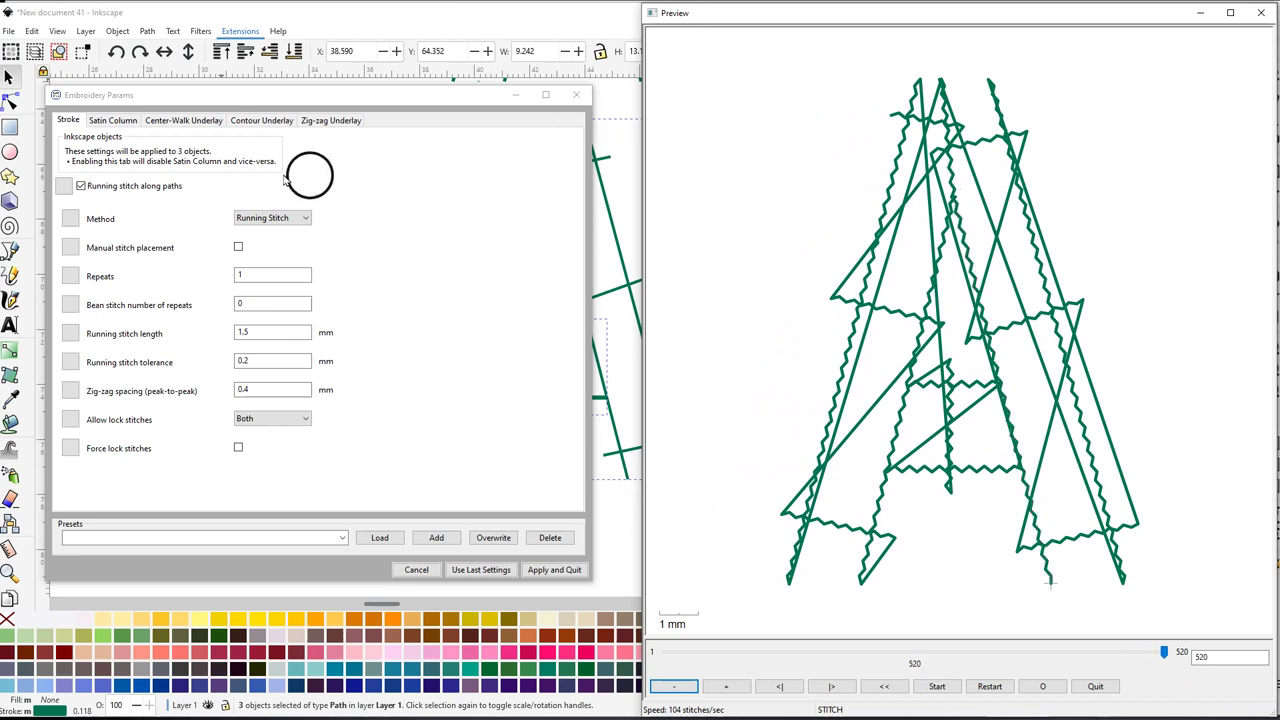
{"action": "left_click", "coordinate": [112, 122]}
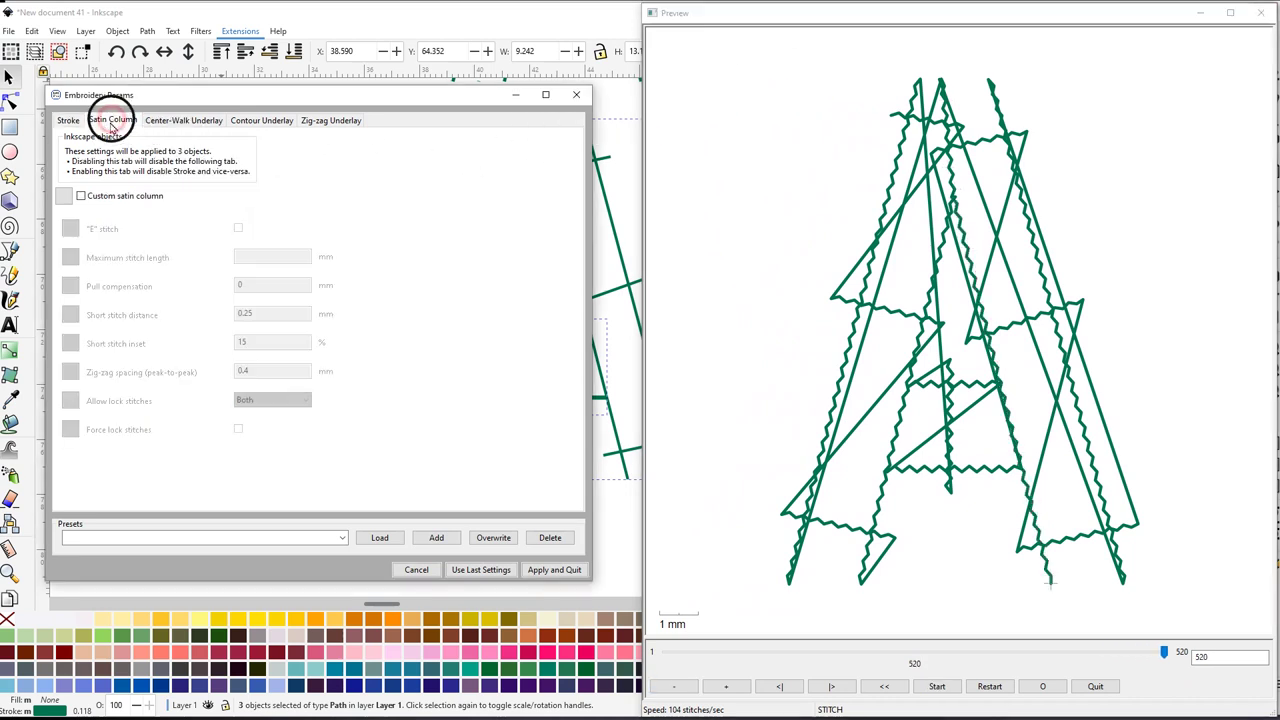
{"action": "left_click", "coordinate": [80, 196]}
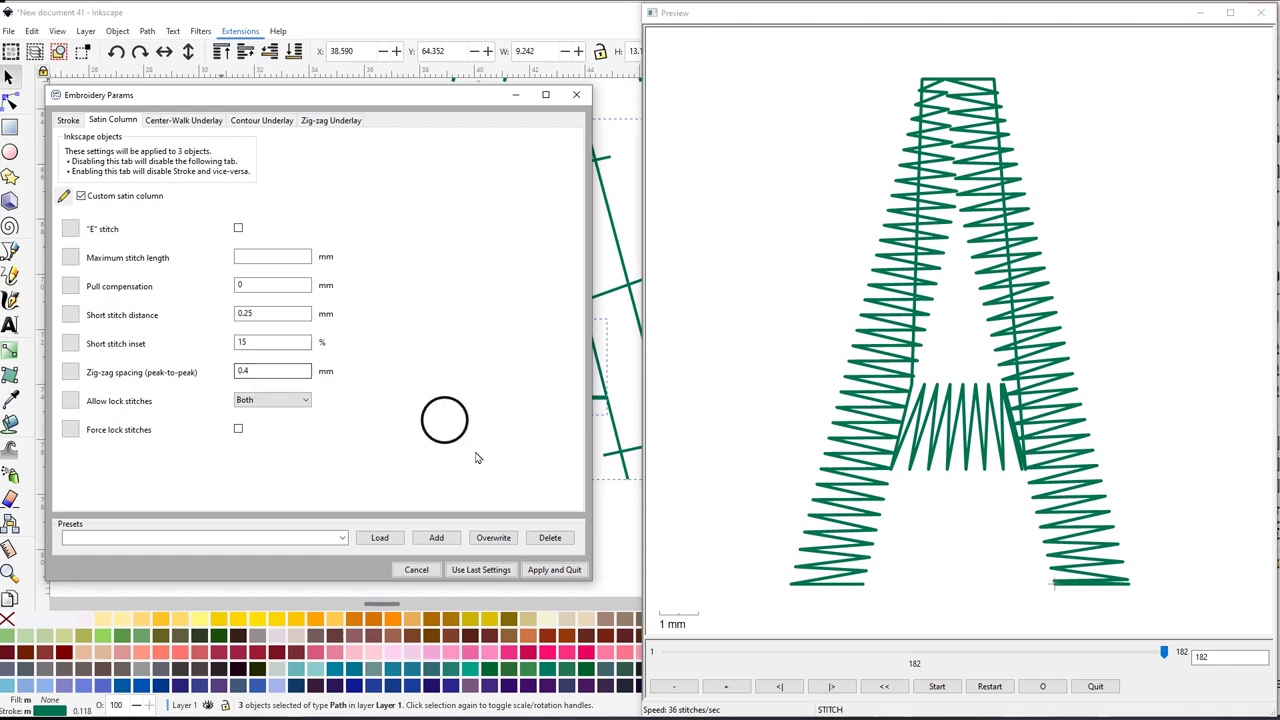
Apply the custom satin settings, and re-stack the A's crossbar, left leg and right leg in that order of selection with Ink/Stitch
{"action": "left_click", "coordinate": [541, 572]}
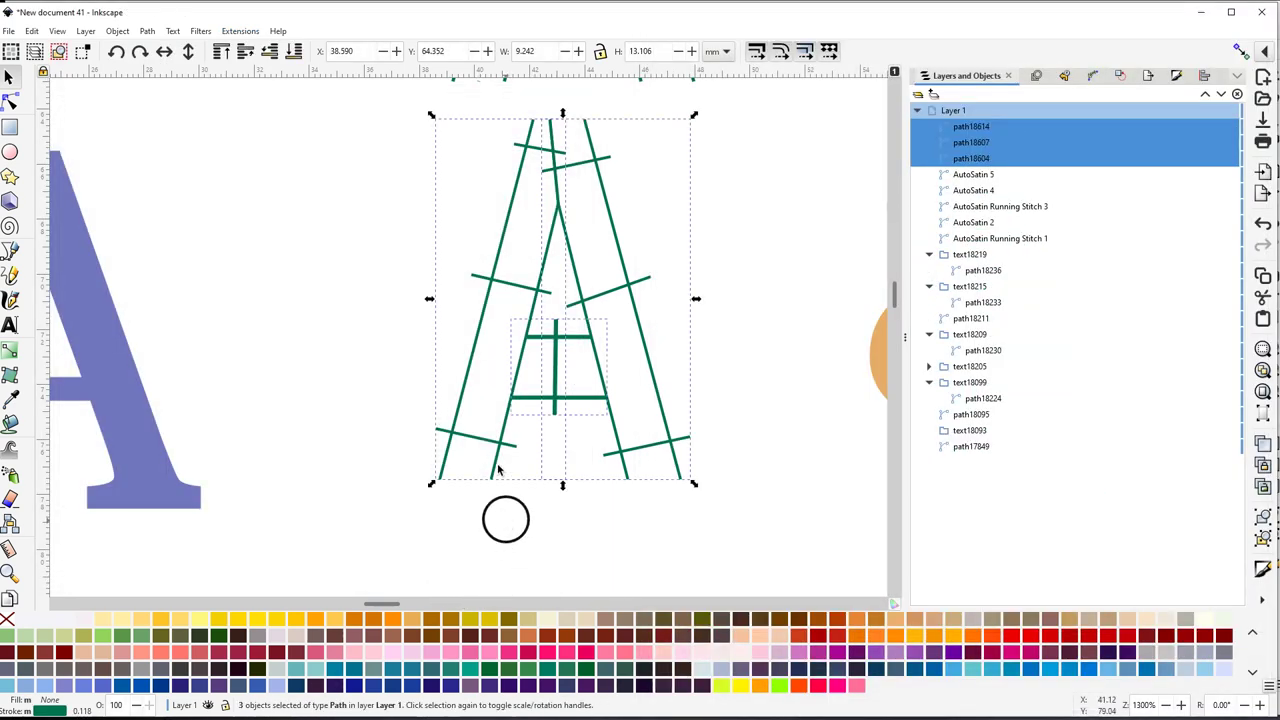
{"action": "left_click", "coordinate": [300, 358]}
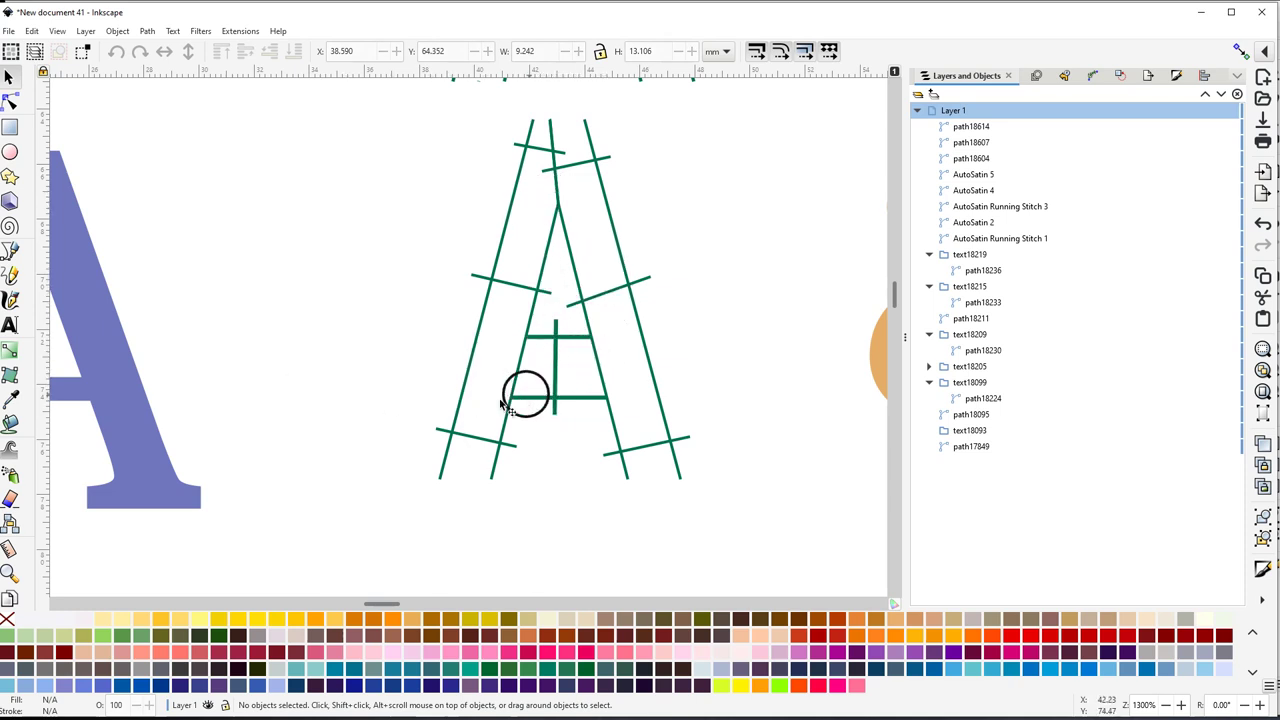
{"action": "left_click", "coordinate": [557, 378]}
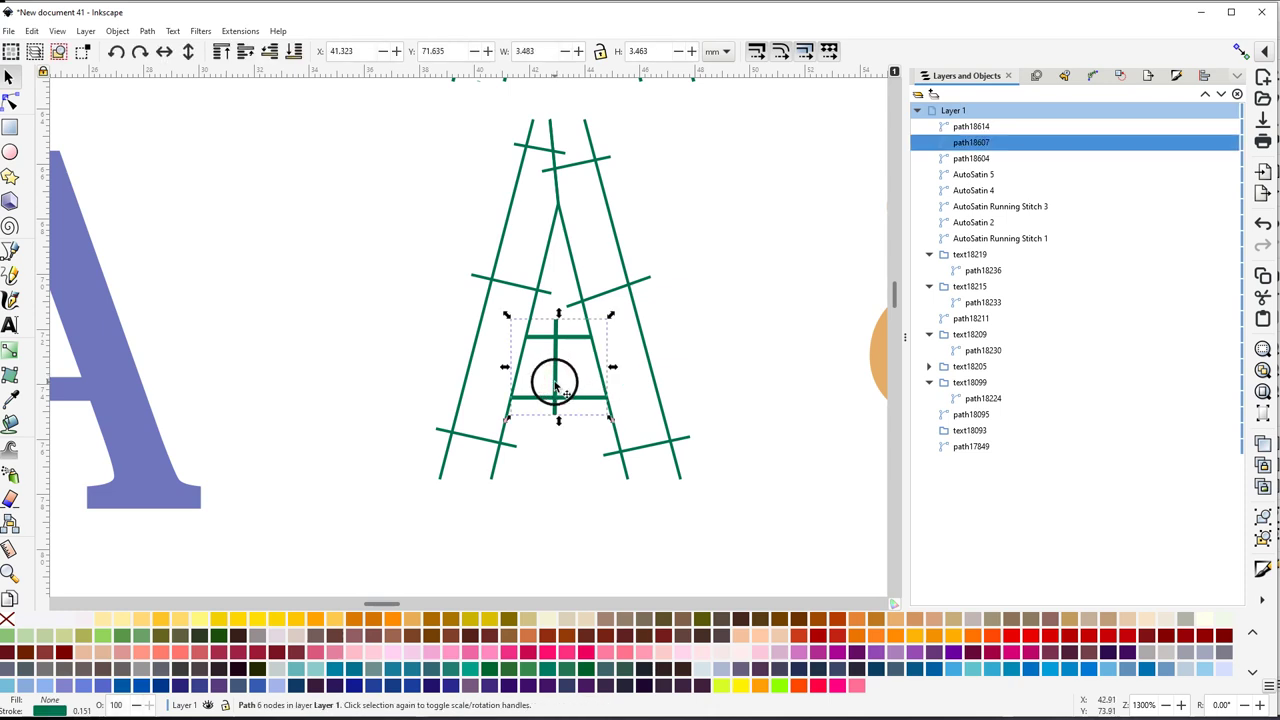
{"action": "left_click", "coordinate": [466, 367], "text": "shift"}
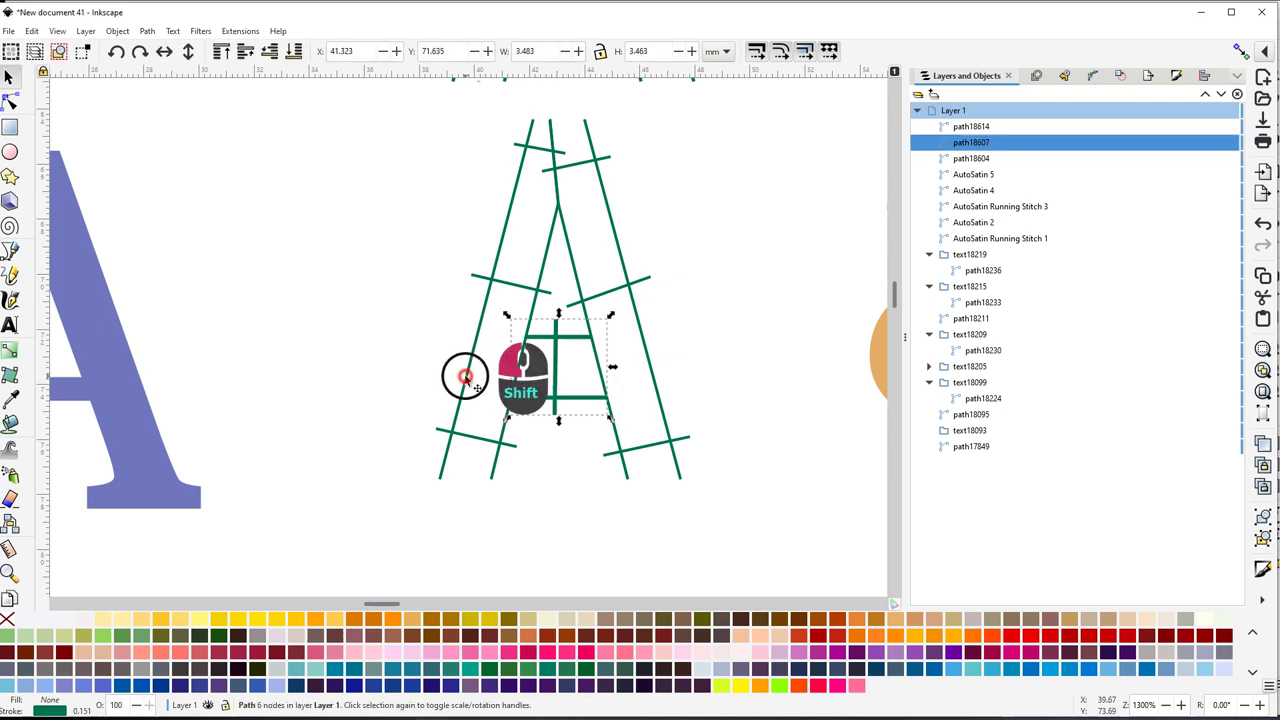
{"action": "left_click", "coordinate": [624, 271], "text": "shift"}
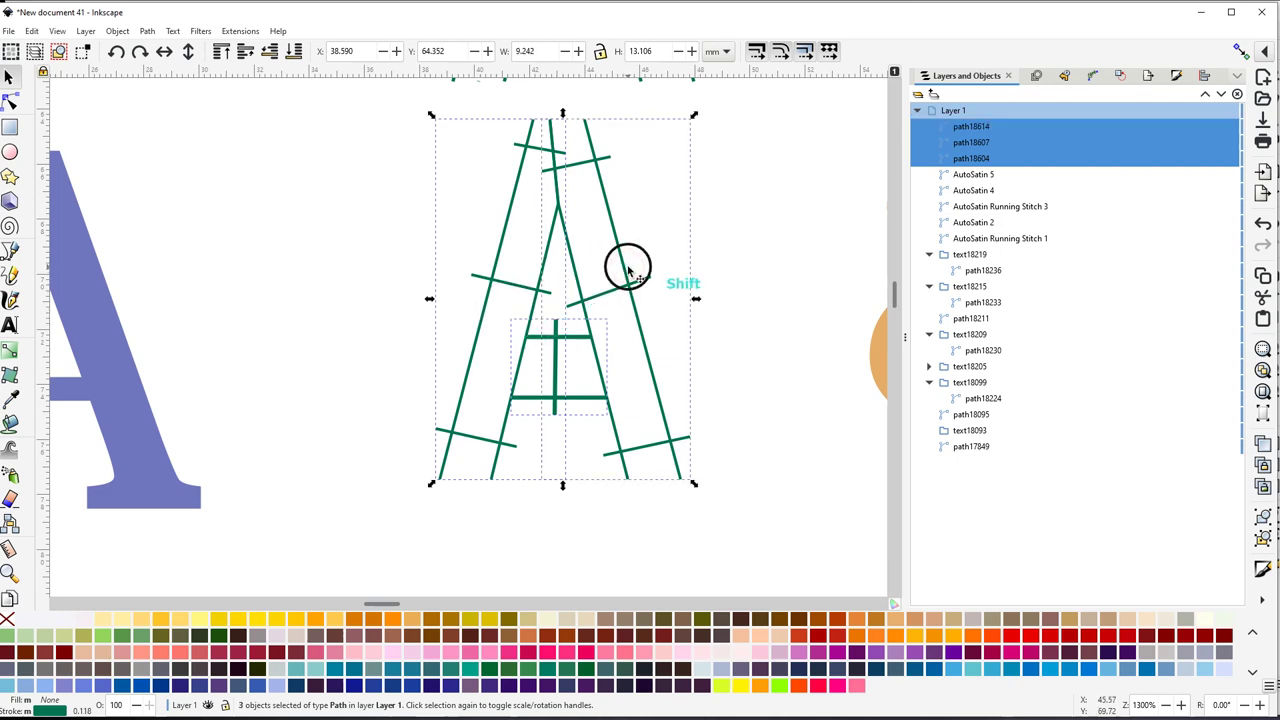
{"action": "left_click", "coordinate": [241, 31]}
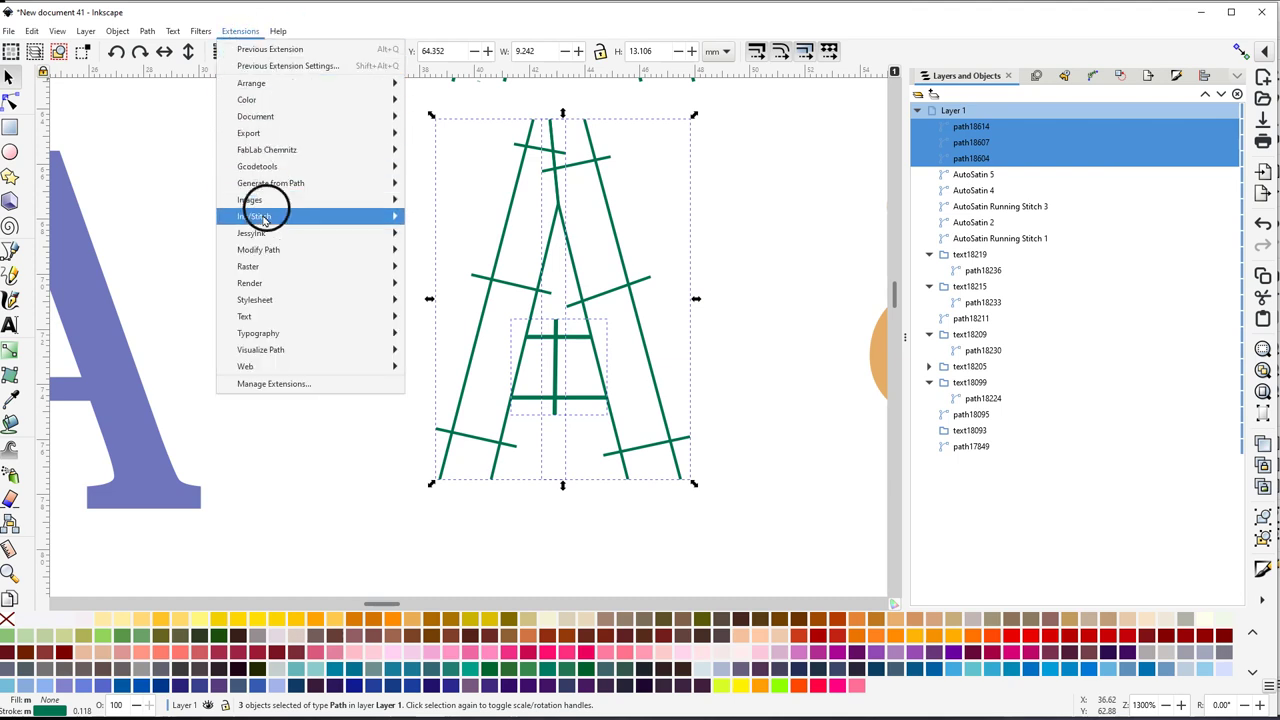
{"action": "mouse_move", "coordinate": [266, 217]}
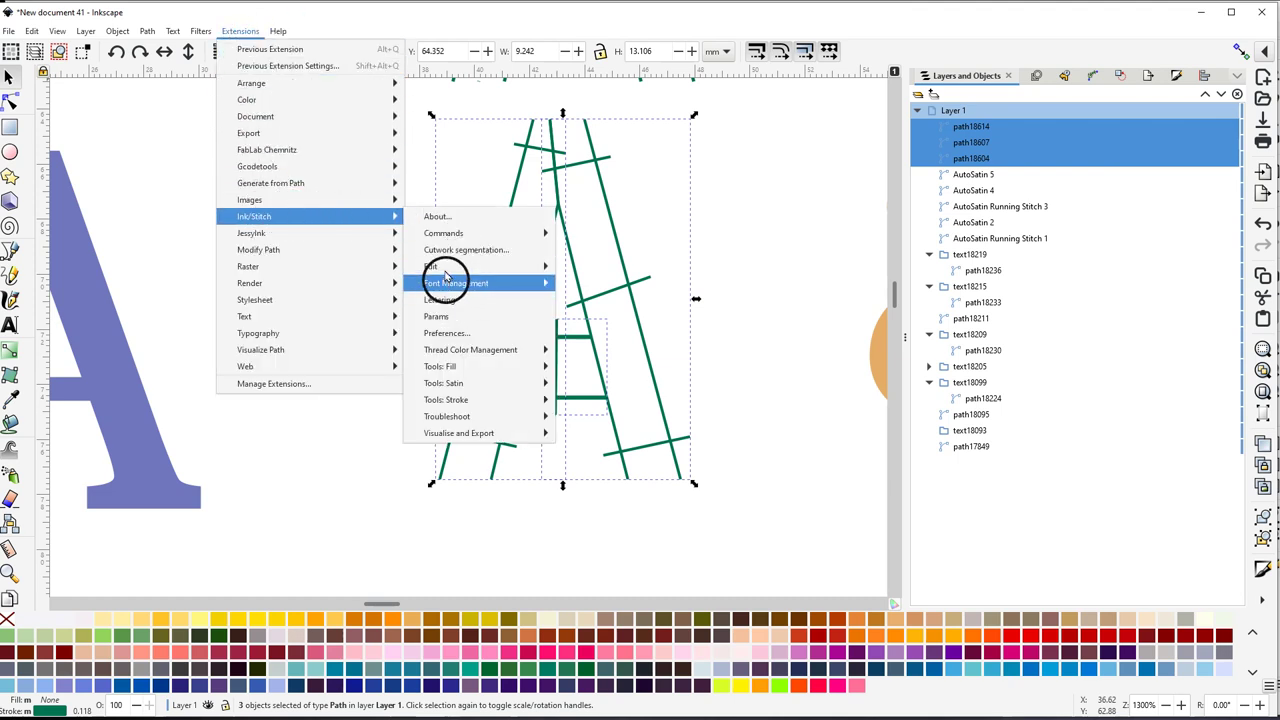
{"action": "mouse_move", "coordinate": [460, 270]}
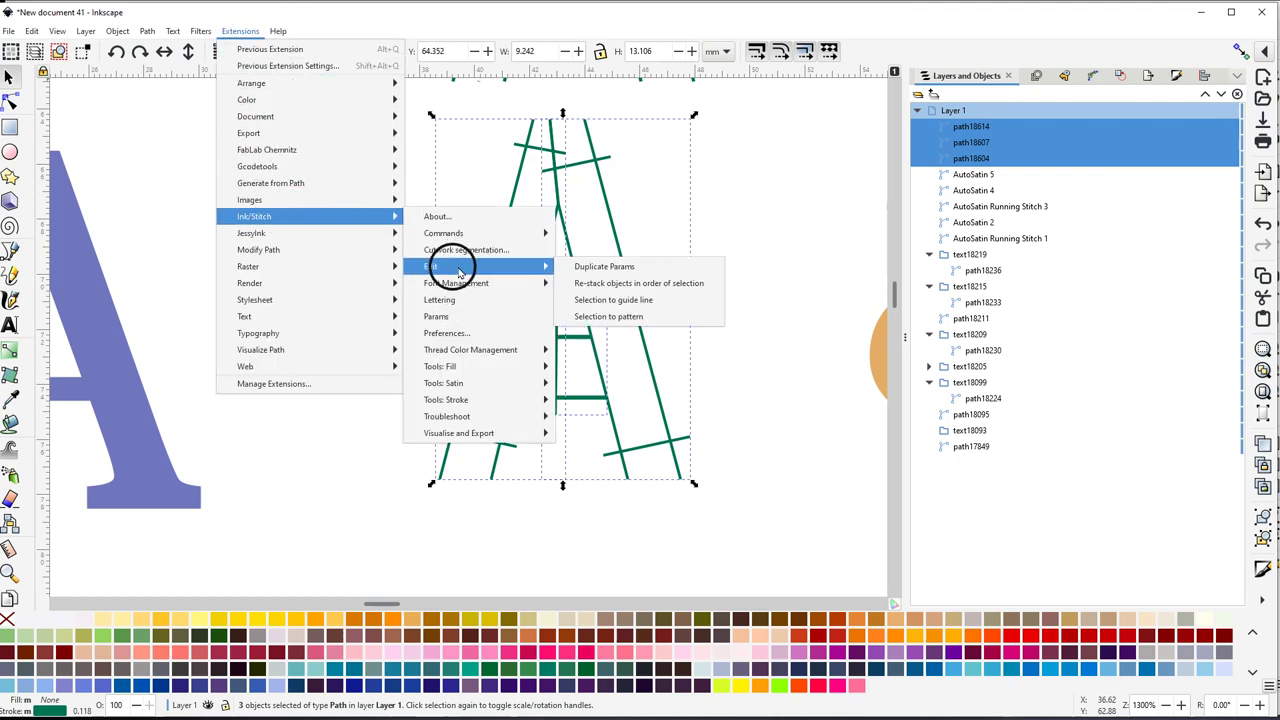
{"action": "left_click", "coordinate": [626, 287]}
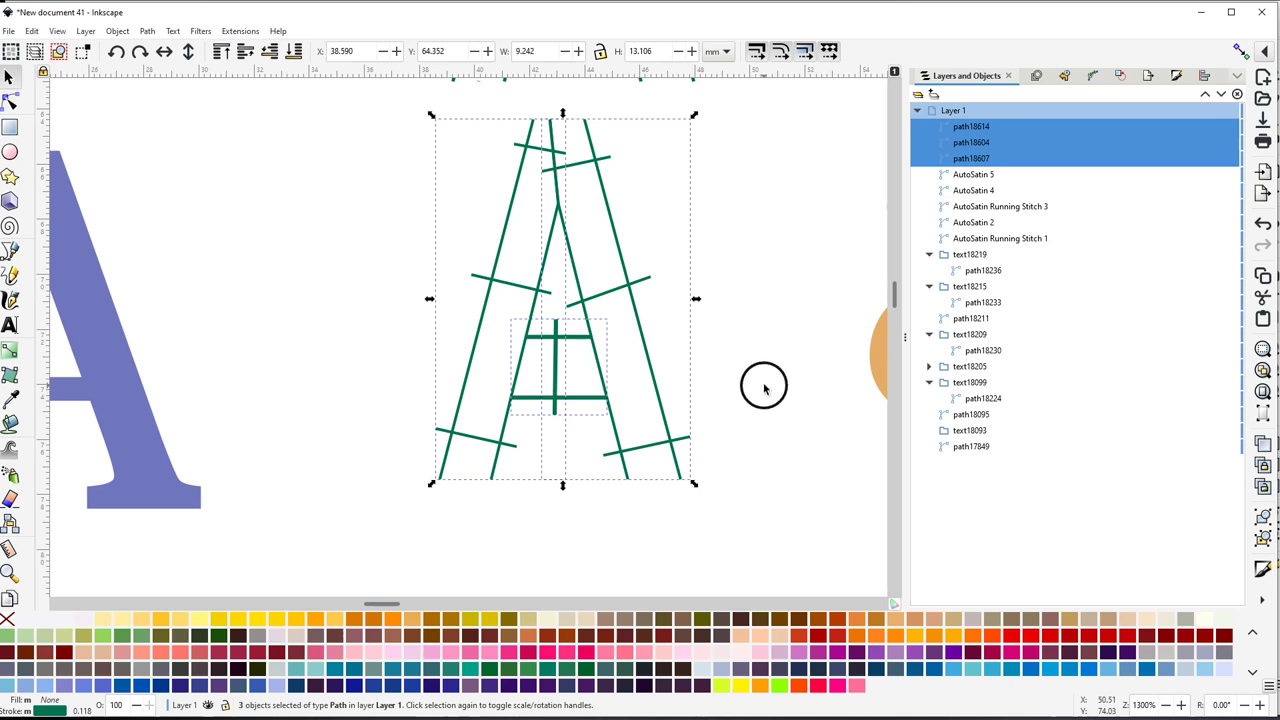
Select the A's two legs and crossbar together and group the three satin paths
{"action": "left_click_drag", "start_coordinate": [763, 388], "coordinate": [737, 434]}
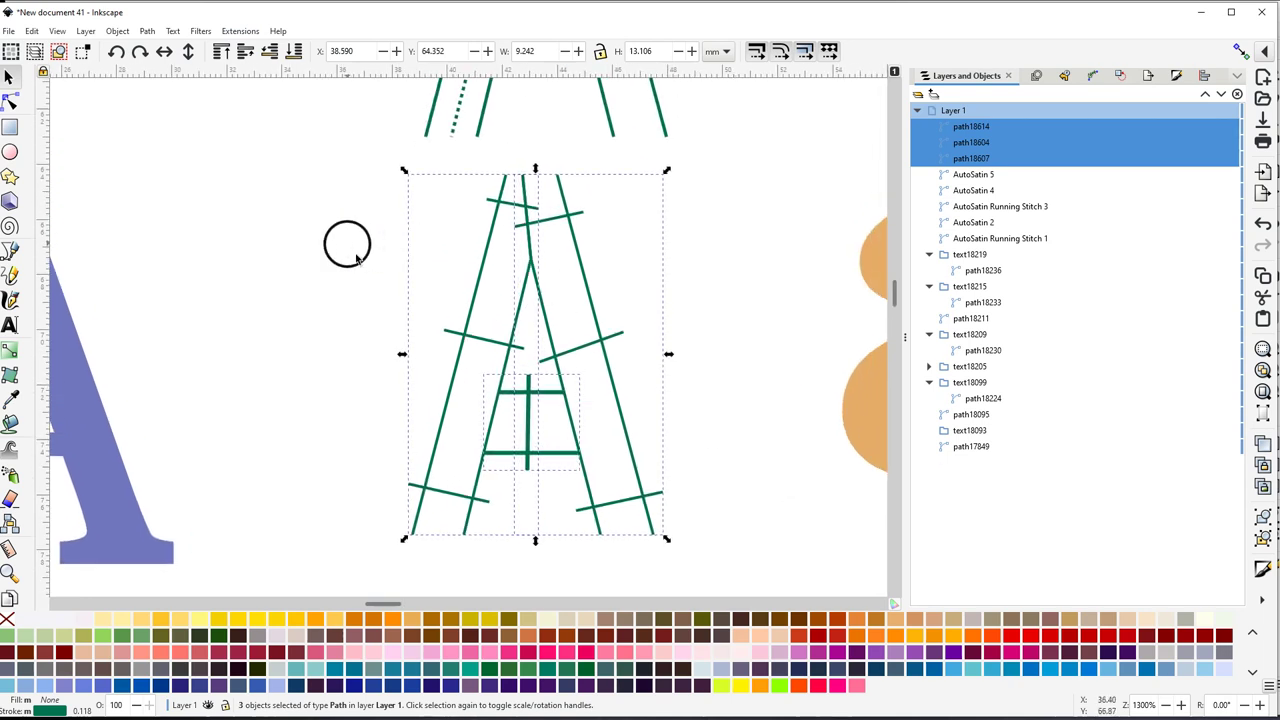
{"action": "left_click", "coordinate": [324, 282]}
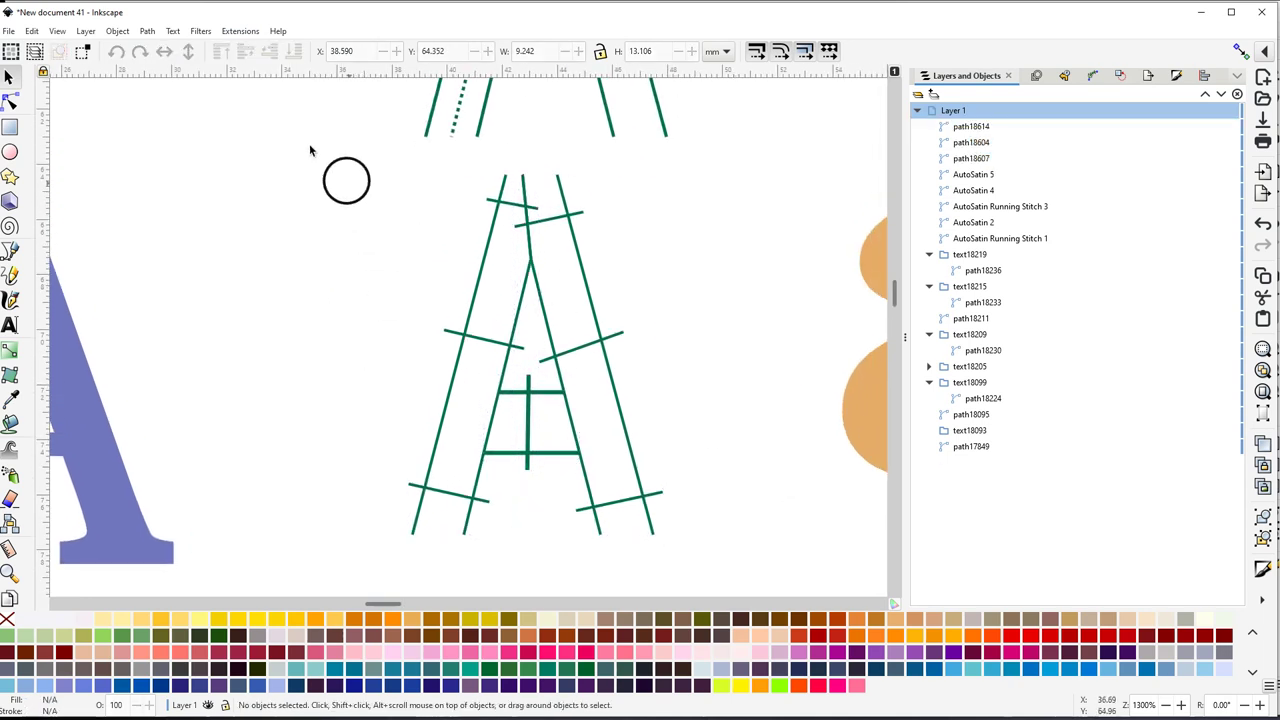
{"action": "left_click_drag", "start_coordinate": [304, 150], "coordinate": [753, 585]}
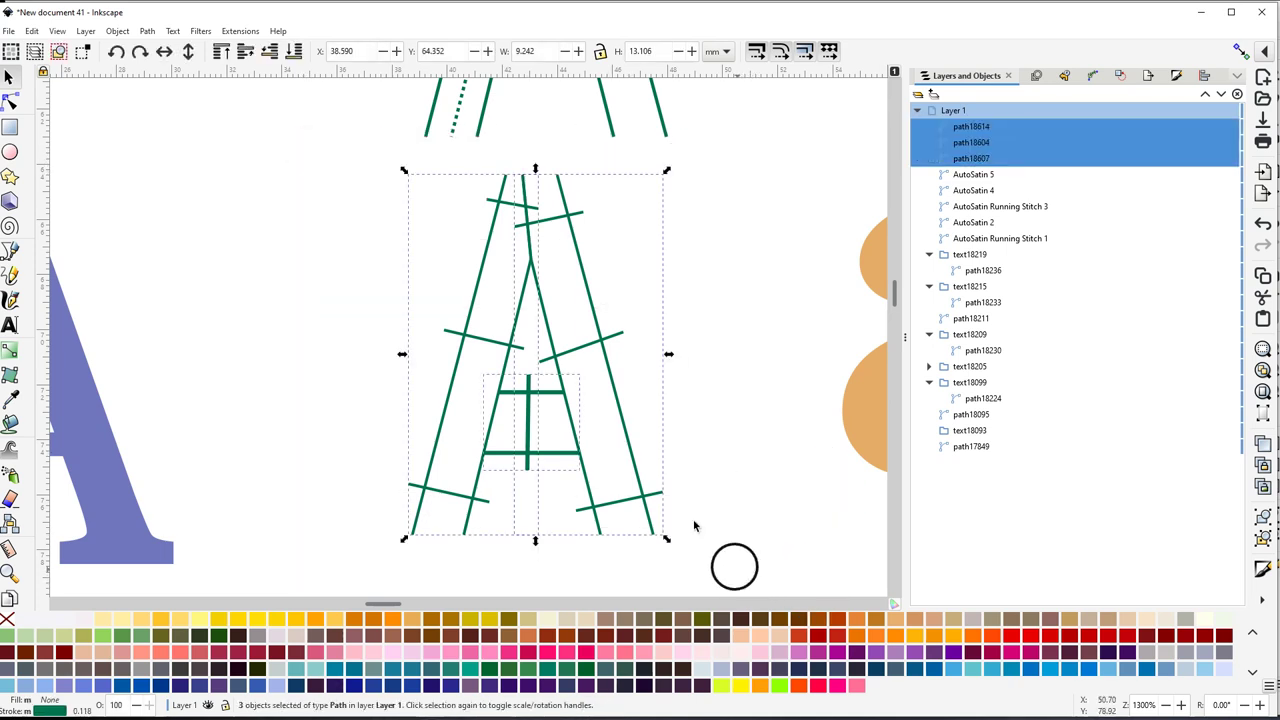
{"action": "right_click", "coordinate": [557, 400]}
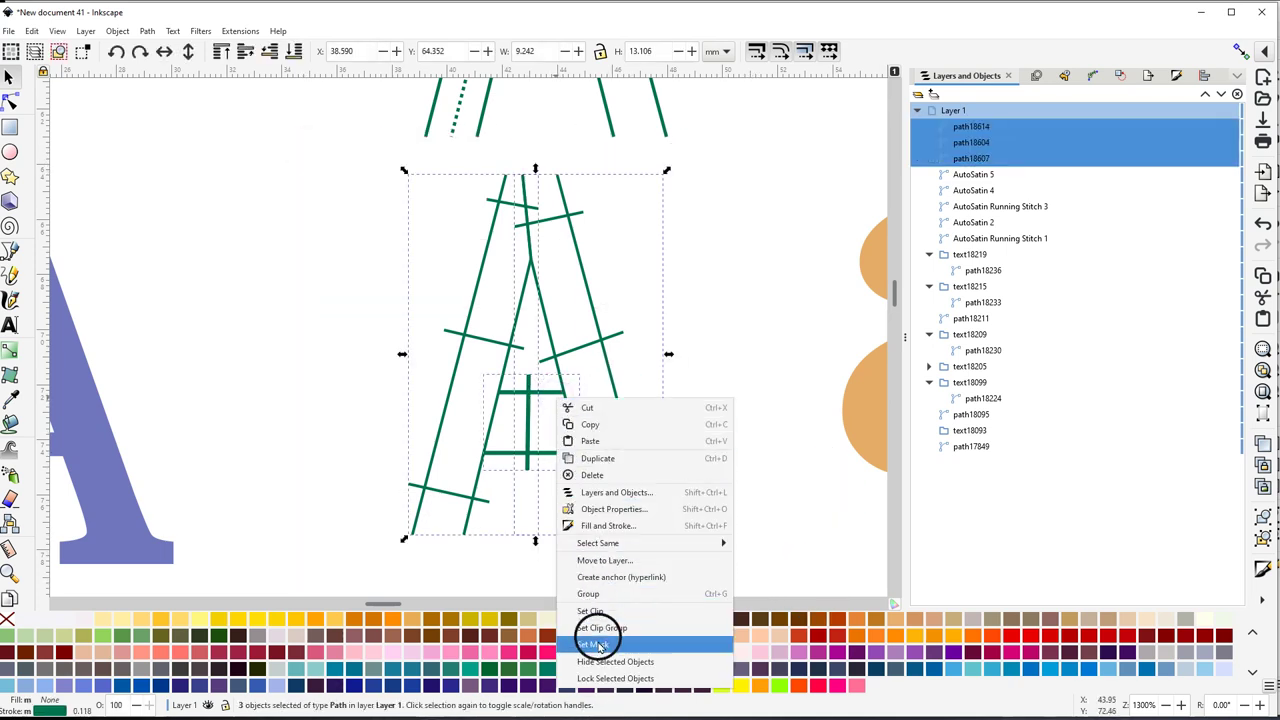
{"action": "left_click", "coordinate": [590, 594]}
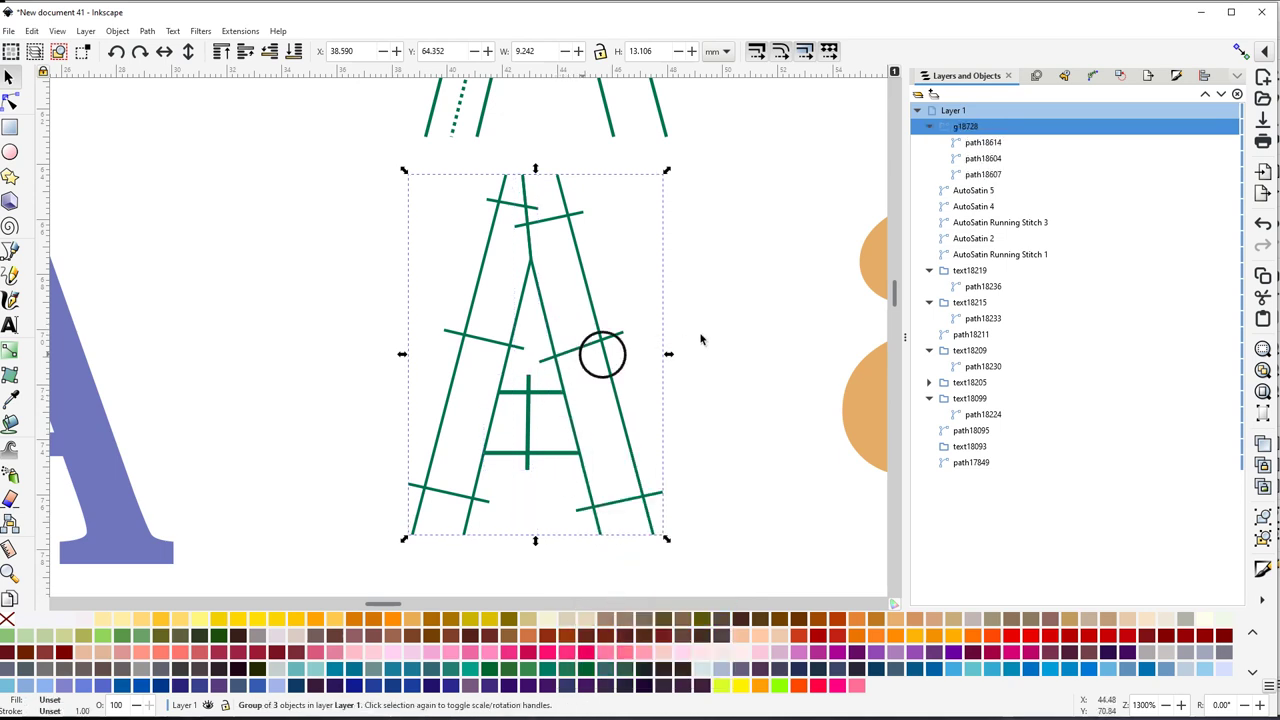
Move the grouped A slightly right and down, to about X 38.977 and Y 64.981 mm
{"action": "left_click", "coordinate": [748, 298]}
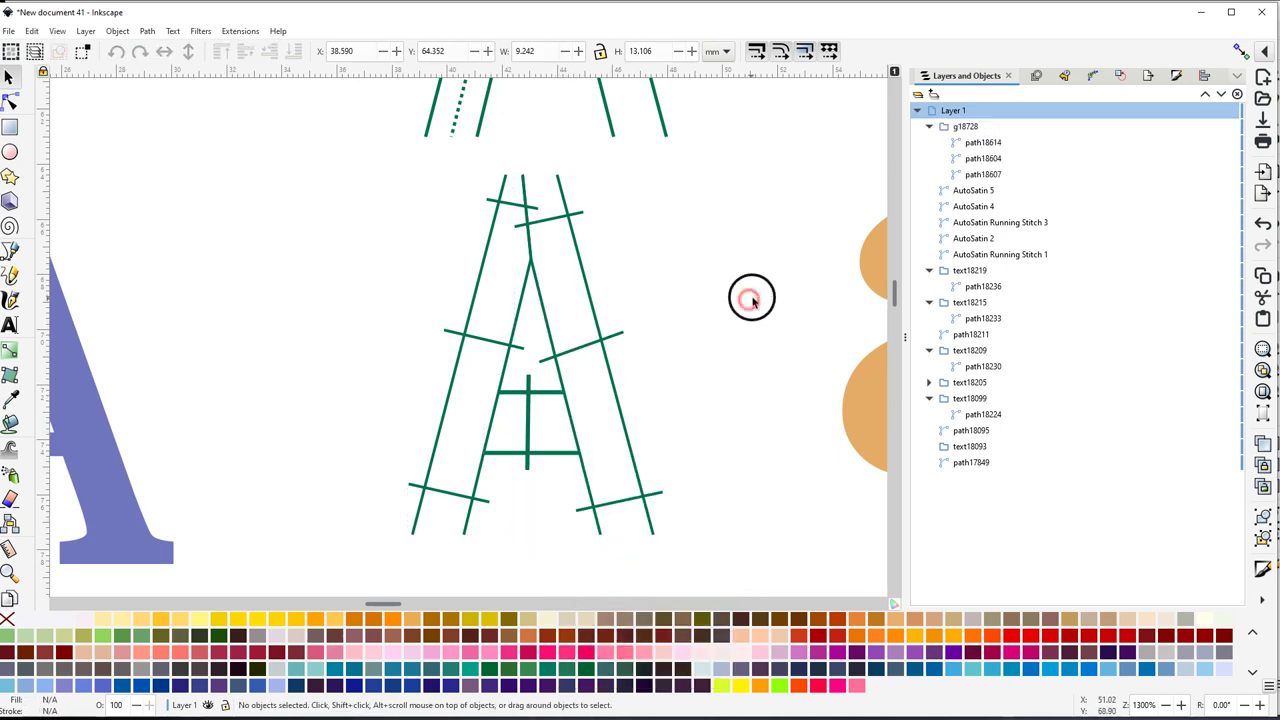
{"action": "left_click", "coordinate": [594, 311]}
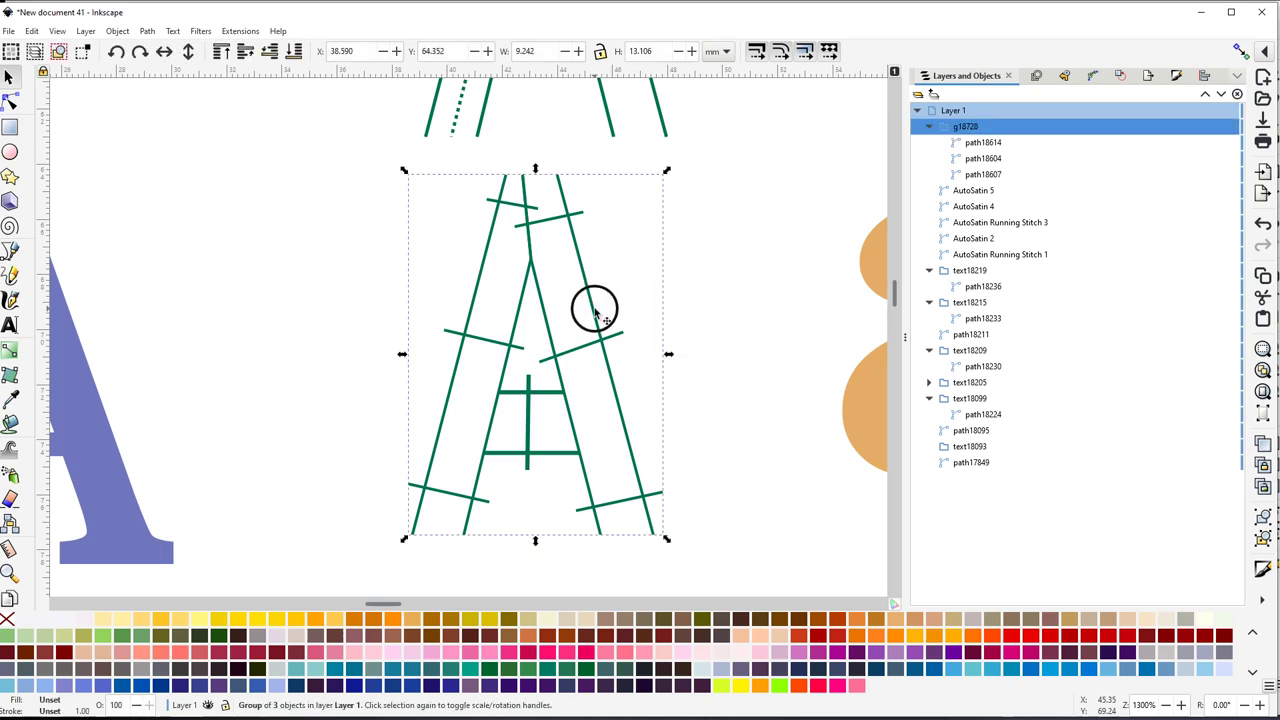
{"action": "left_click", "coordinate": [480, 343]}
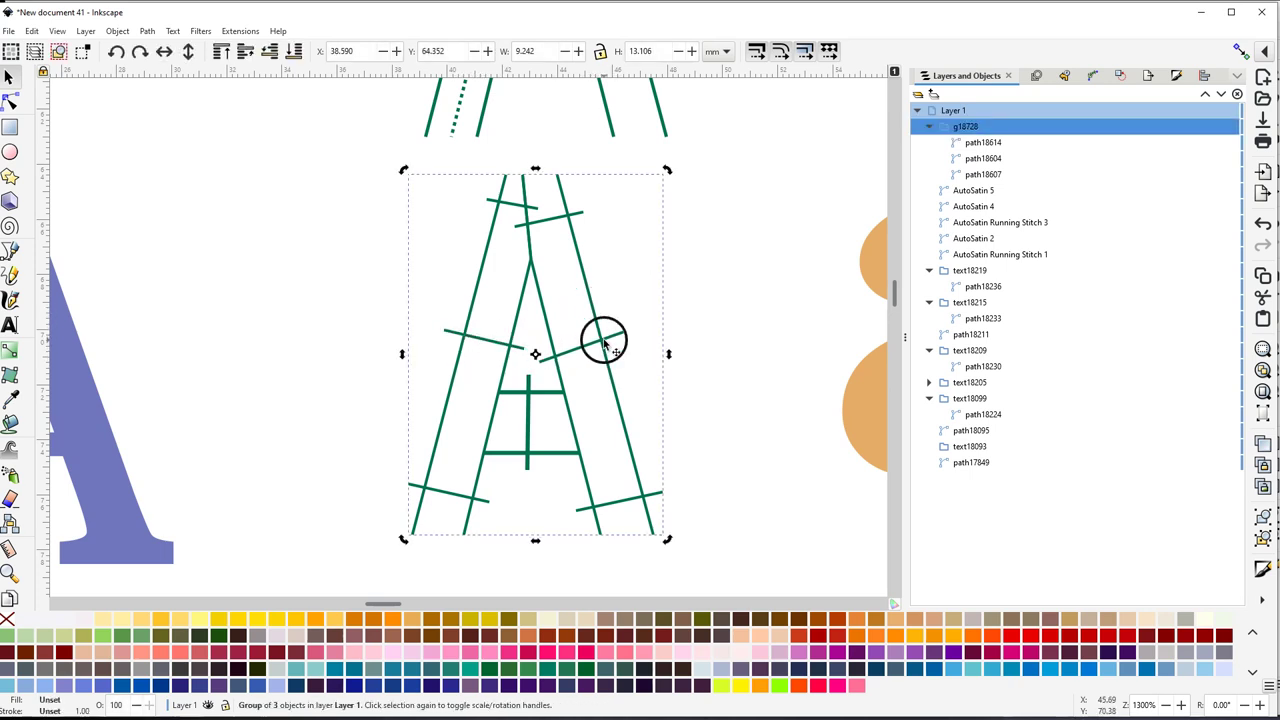
{"action": "mouse_move", "coordinate": [603, 342]}
{"action": "left_mouse_down"}
{"action": "mouse_move", "coordinate": [746, 343]}
{"action": "mouse_move", "coordinate": [566, 363]}
{"action": "mouse_move", "coordinate": [617, 360]}
{"action": "left_mouse_up"}
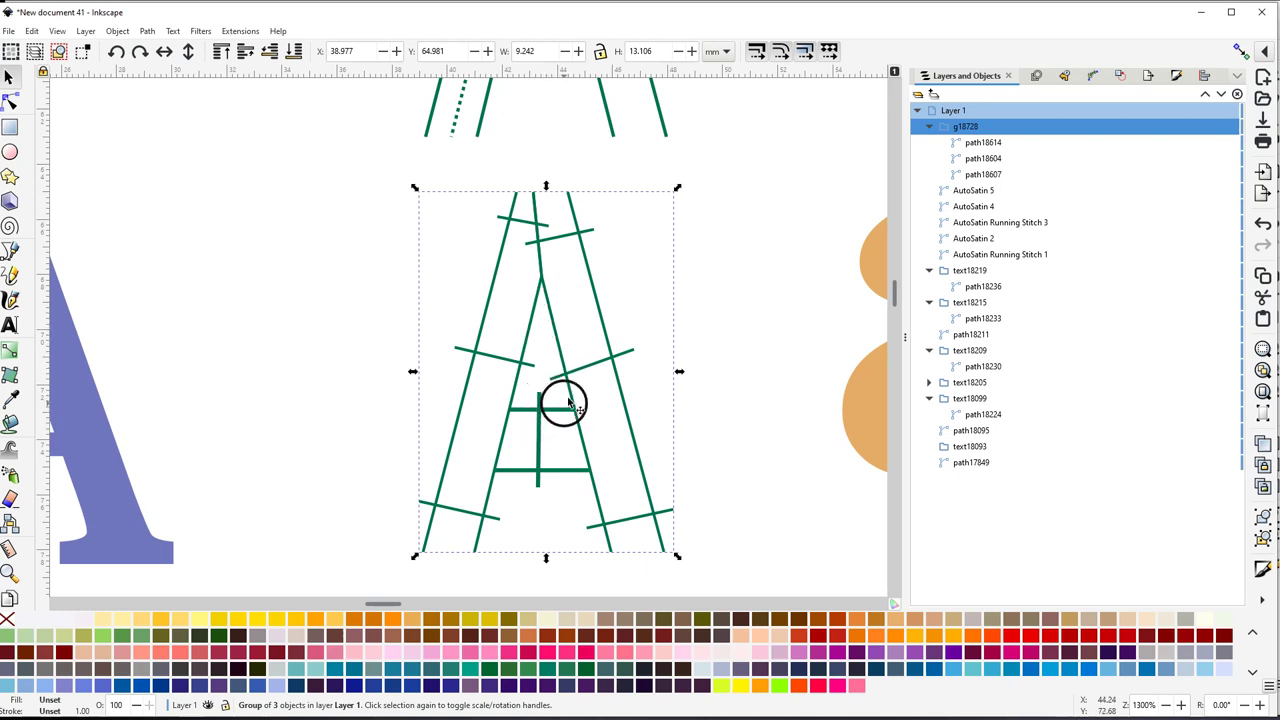
Select the crossbar individually inside the group, and show the nodes of the crossbar, right leg and left leg with the Node tool
{"action": "key", "text": "ctrl"}
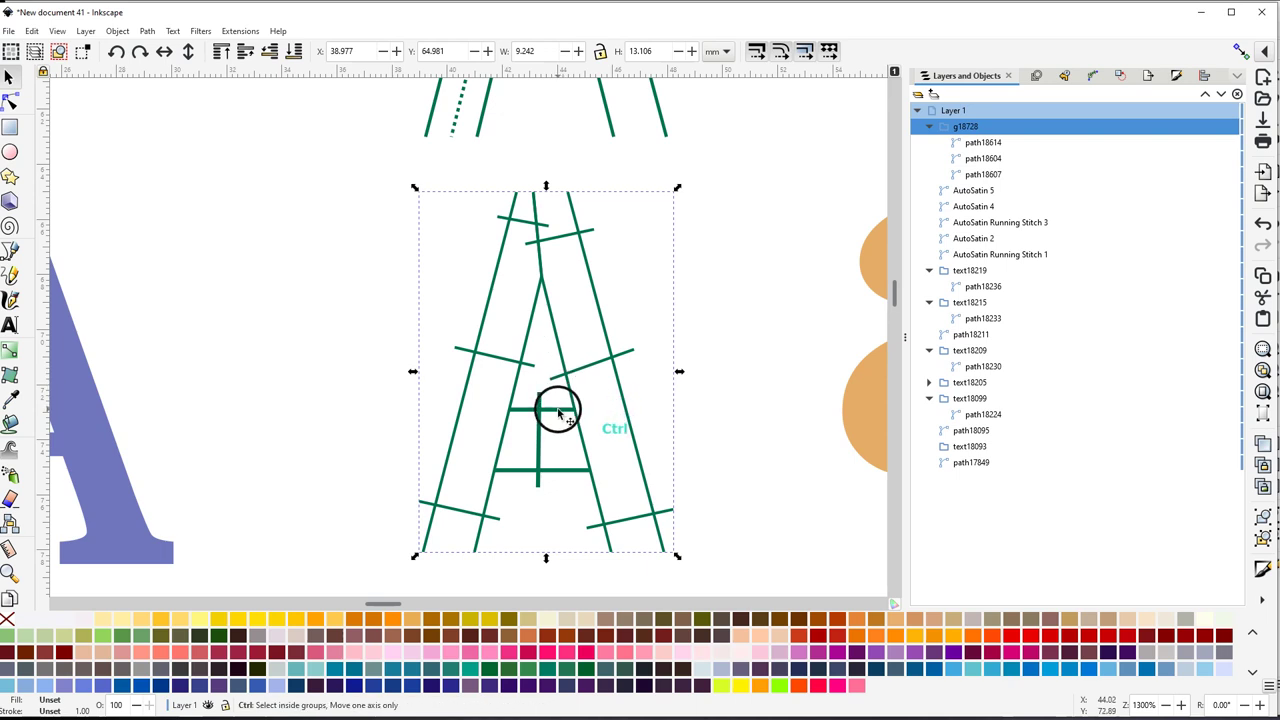
{"action": "left_click", "coordinate": [553, 416], "text": "ctrl"}
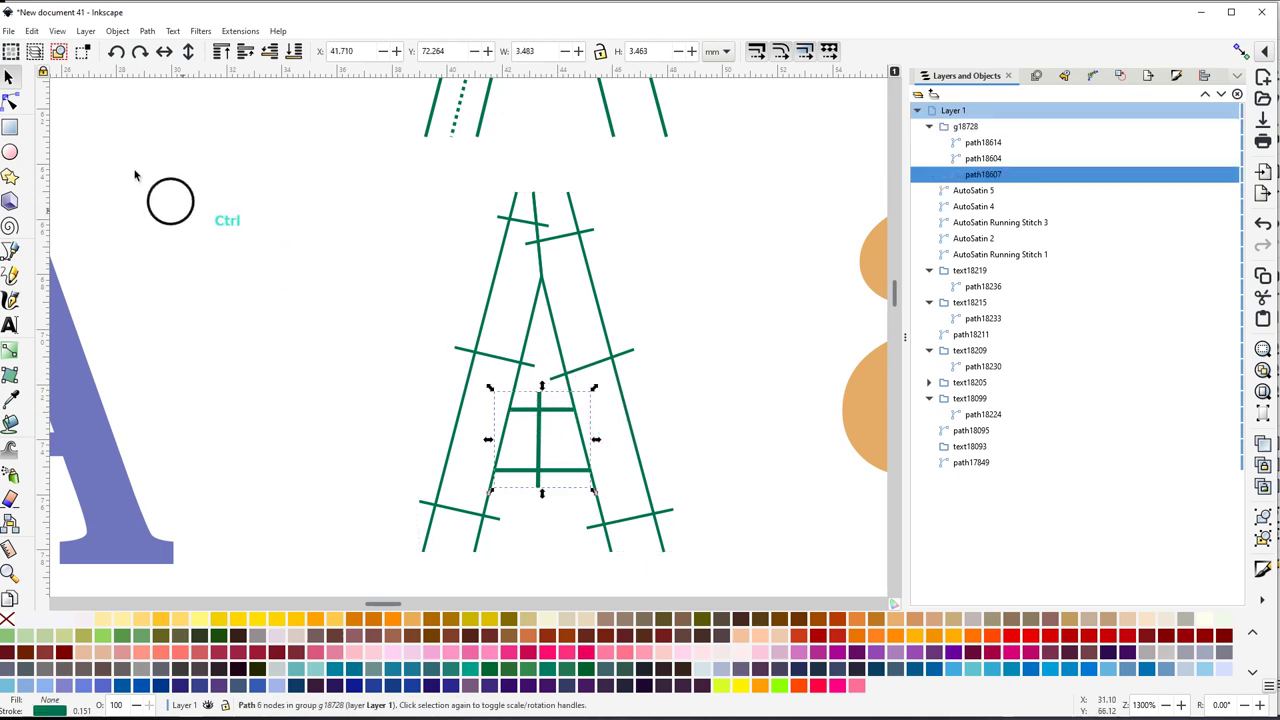
{"action": "left_click", "coordinate": [12, 103]}
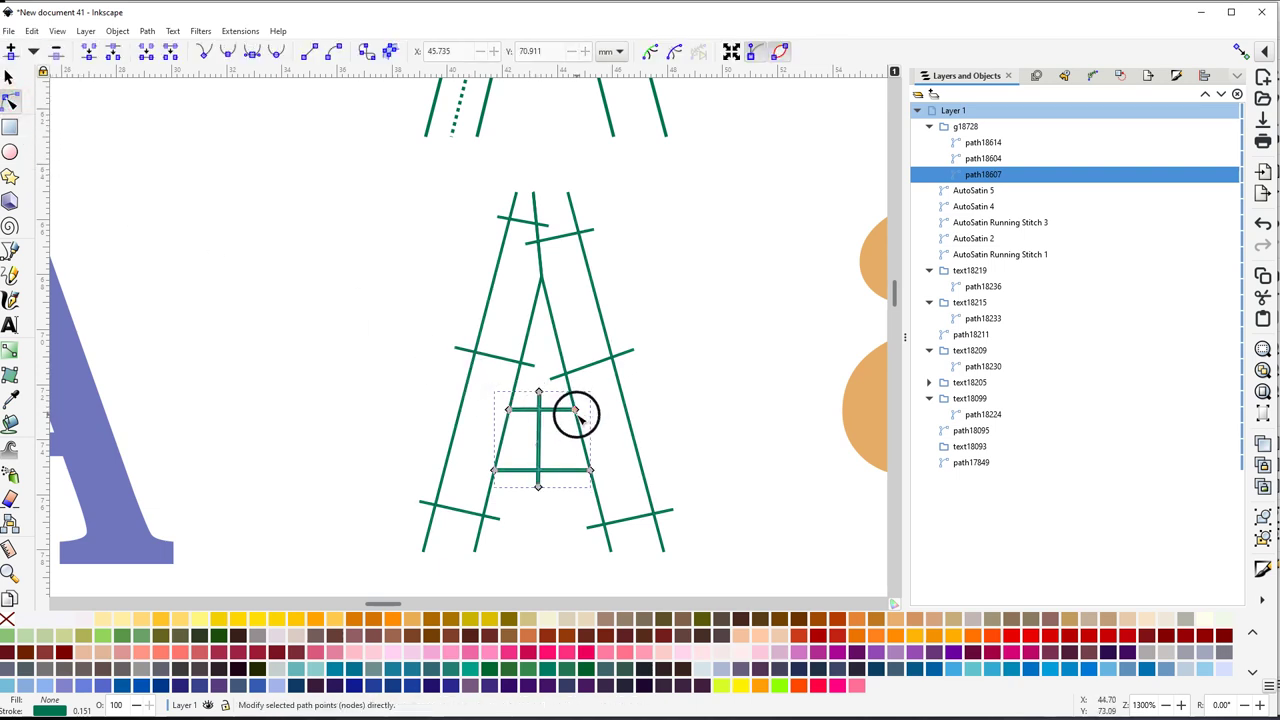
{"action": "key", "text": "ctrl"}
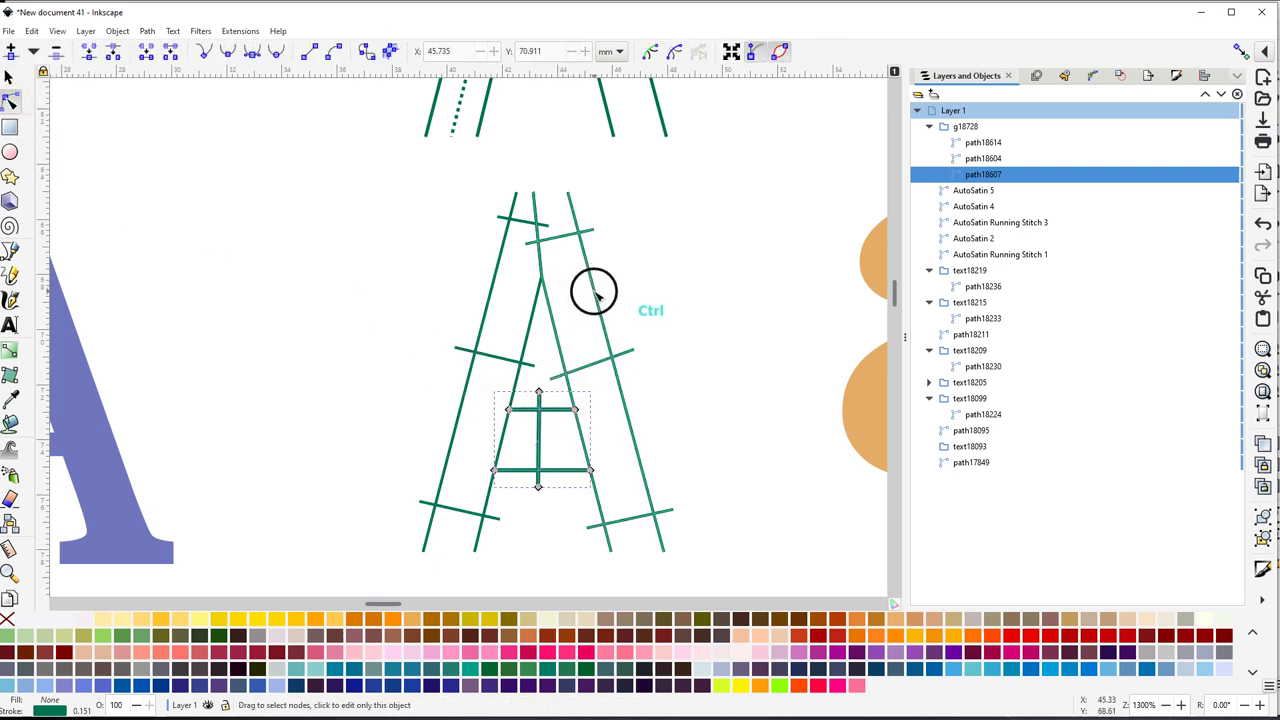
{"action": "left_click", "coordinate": [595, 292], "text": "ctrl"}
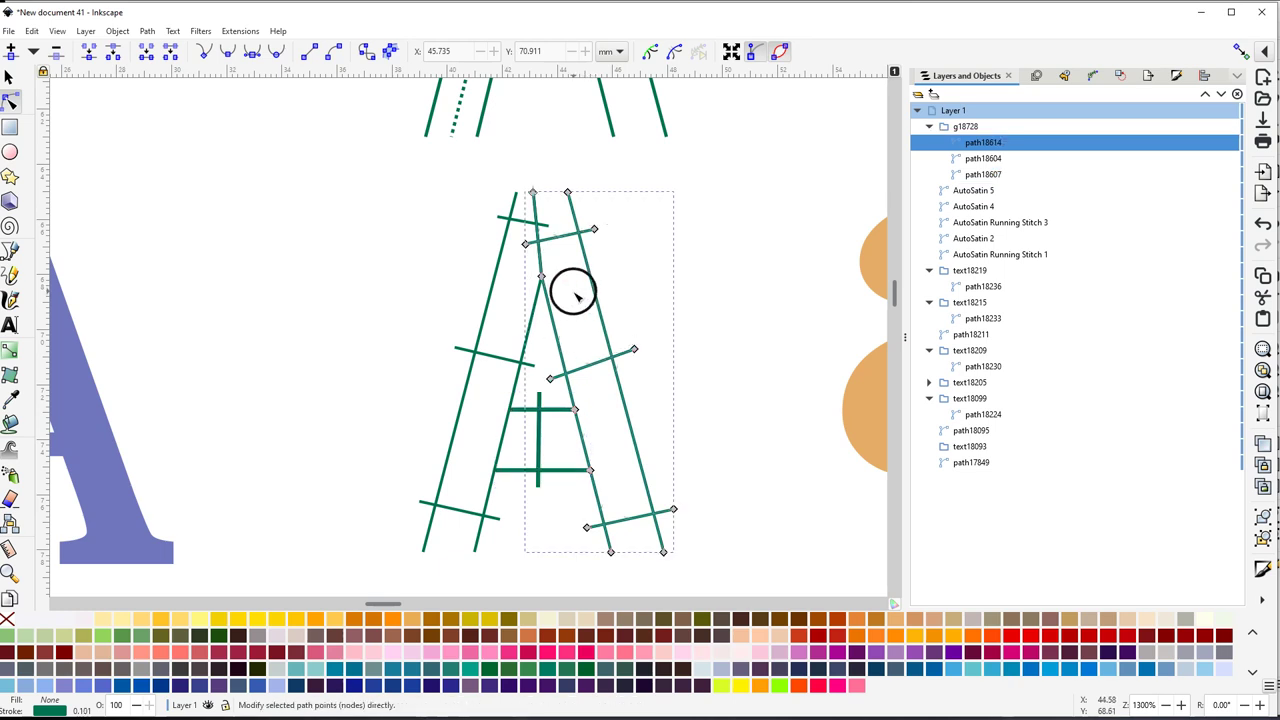
{"action": "key", "text": "ctrl"}
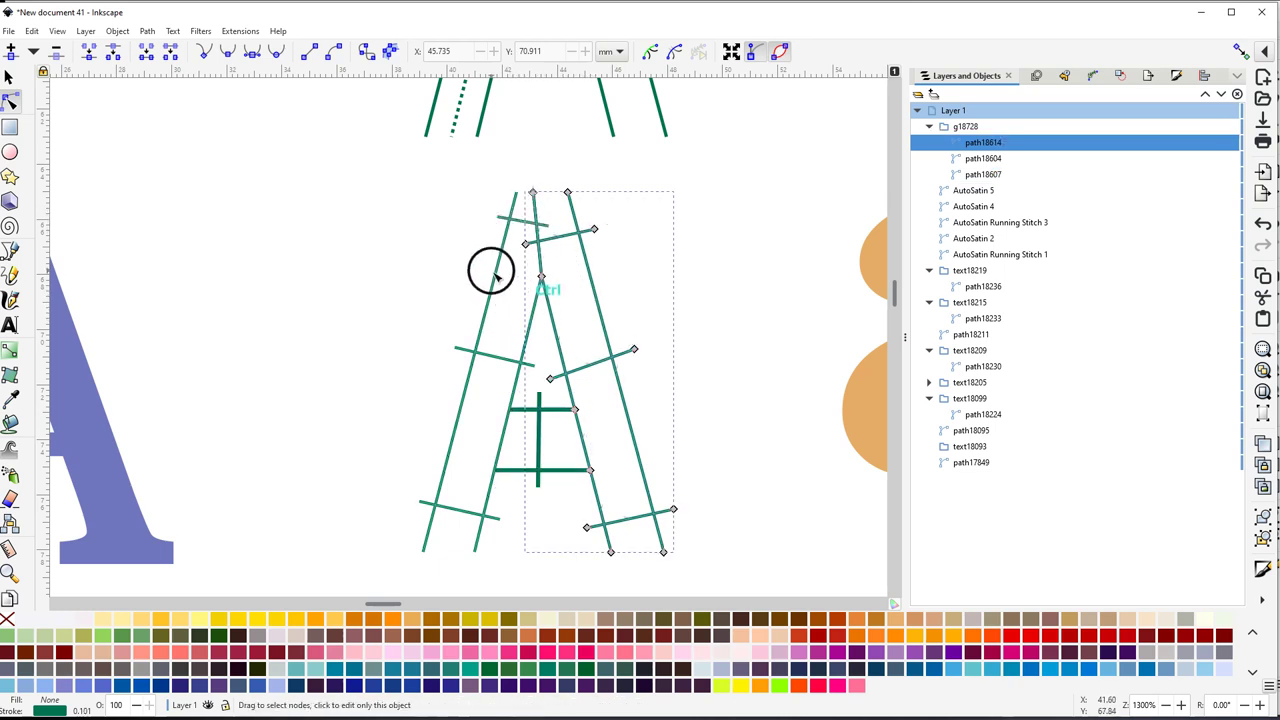
{"action": "left_click", "coordinate": [491, 271], "text": "ctrl"}
{"action": "left_click", "coordinate": [407, 263]}
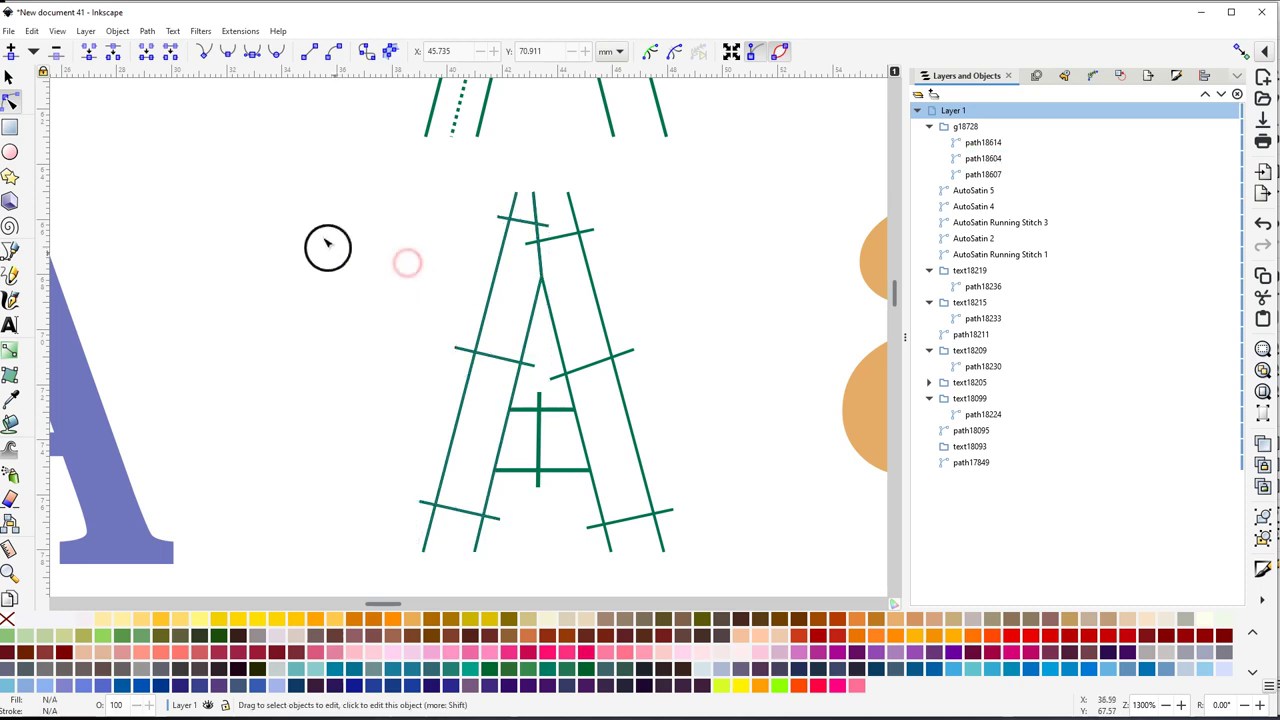
Select the whole A group and convert it to a layer, leaving nothing selected
{"action": "left_click_drag", "start_coordinate": [373, 176], "coordinate": [718, 578]}
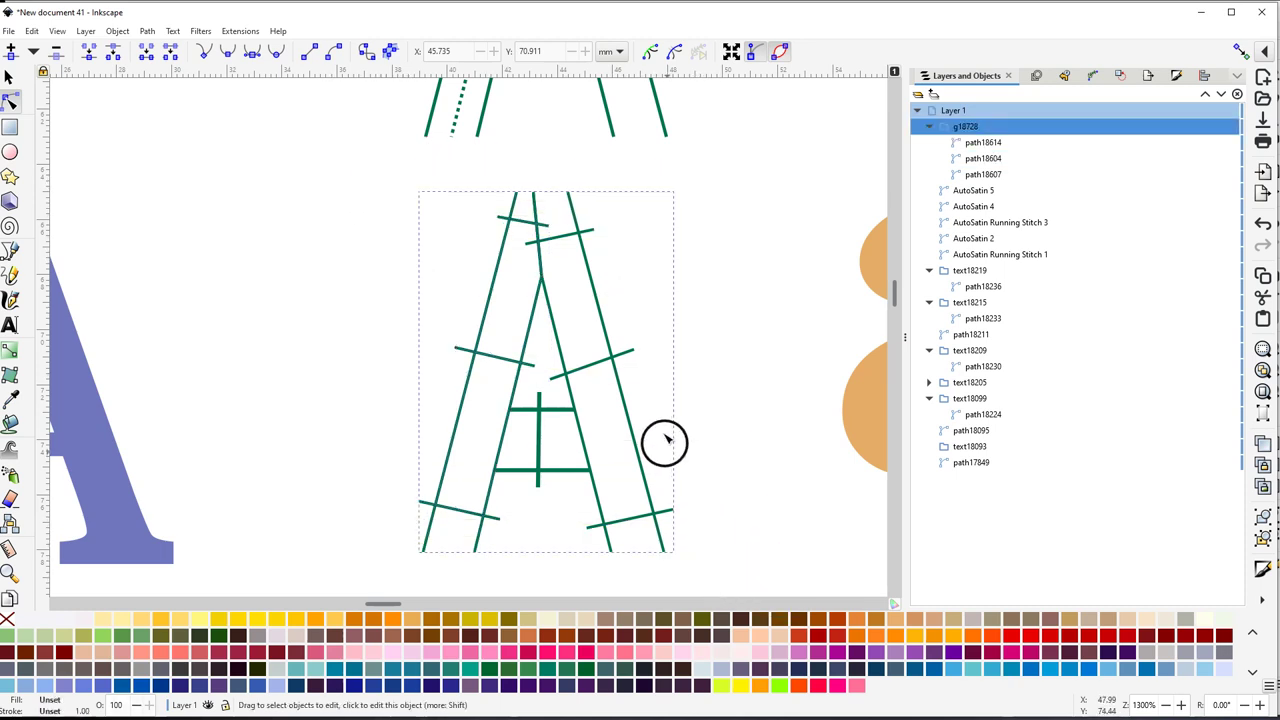
{"action": "right_click", "coordinate": [604, 317]}
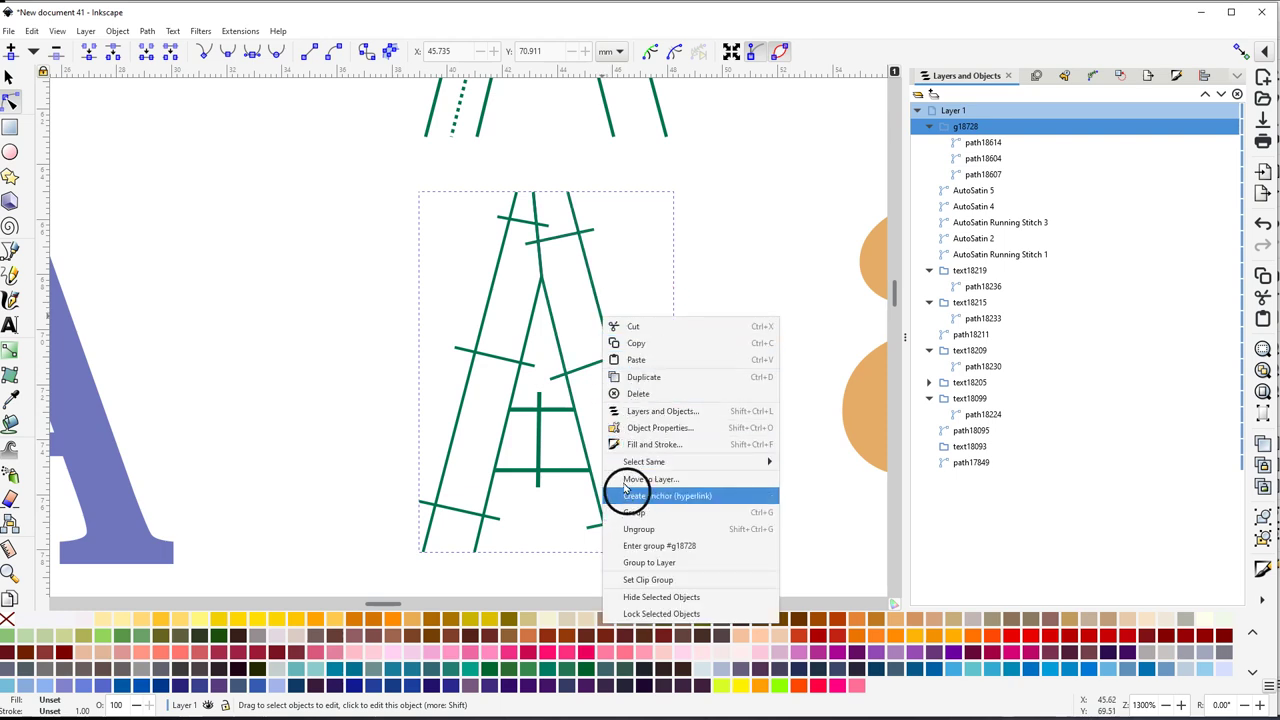
{"action": "left_click", "coordinate": [650, 563]}
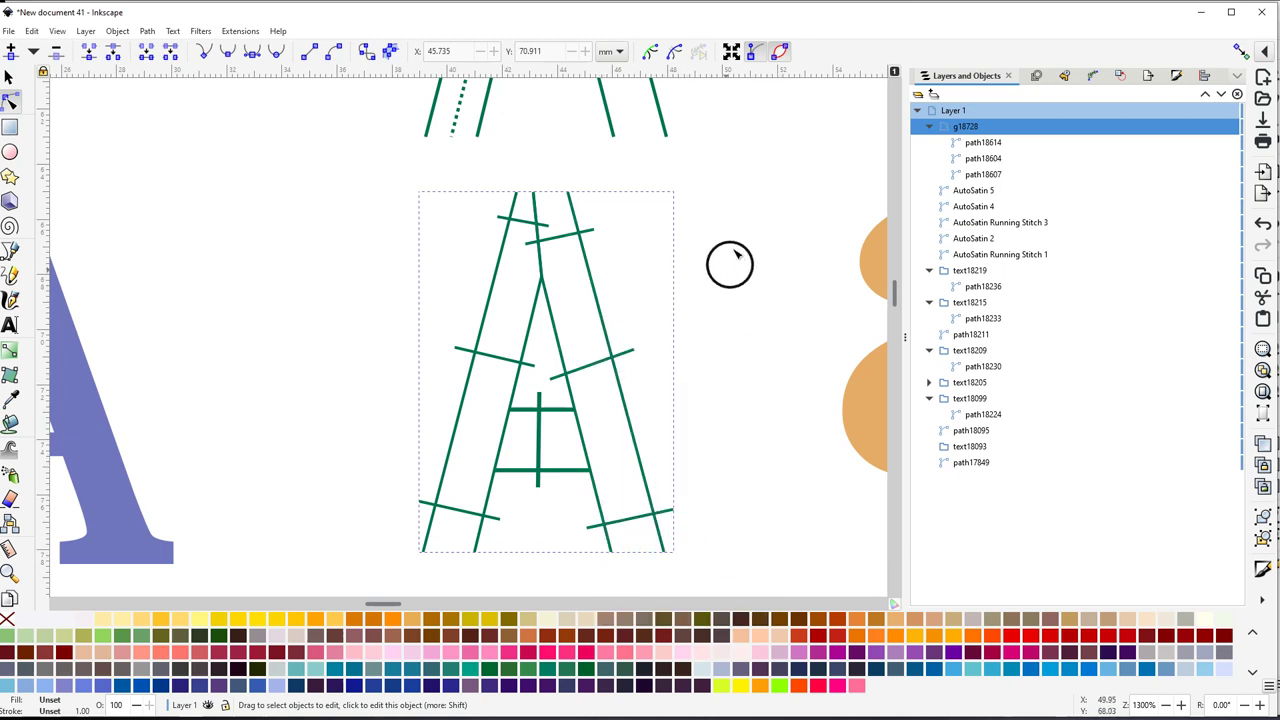
{"action": "left_click", "coordinate": [737, 211]}
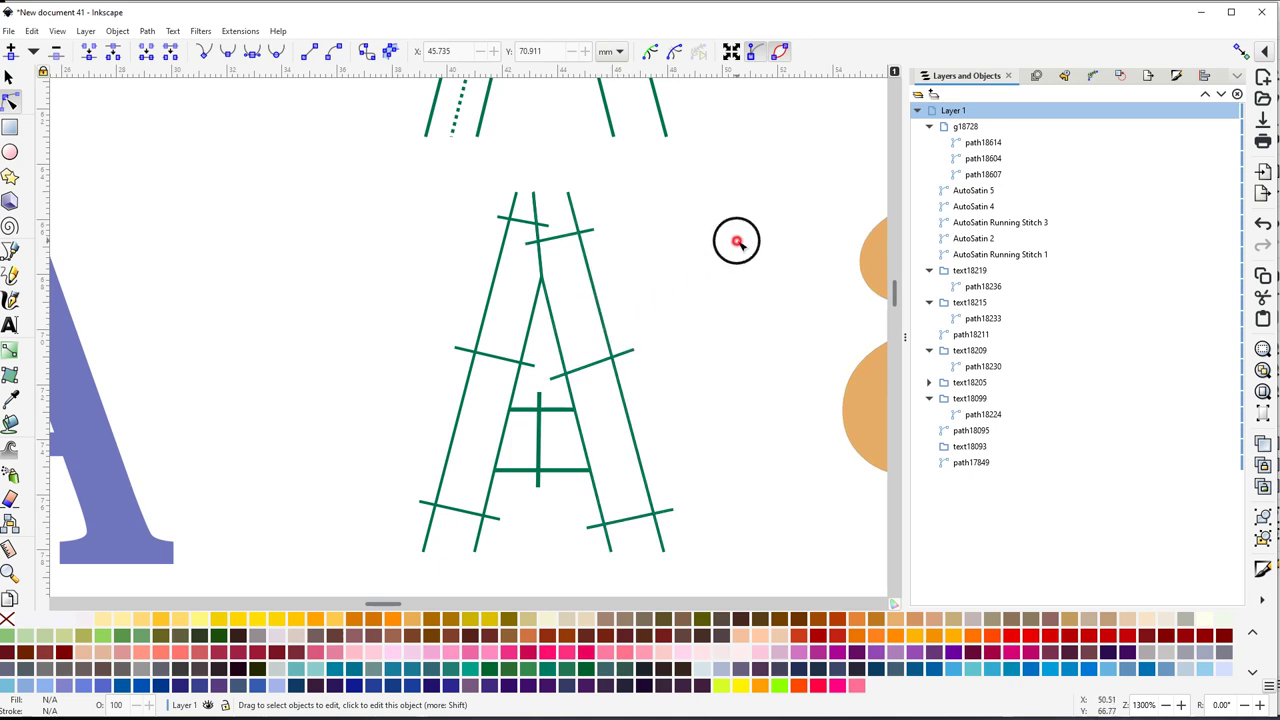
Examine the nodes of the right leg, left leg and crossbar one path at a time within the A's new sublayer
{"action": "left_click", "coordinate": [596, 297]}
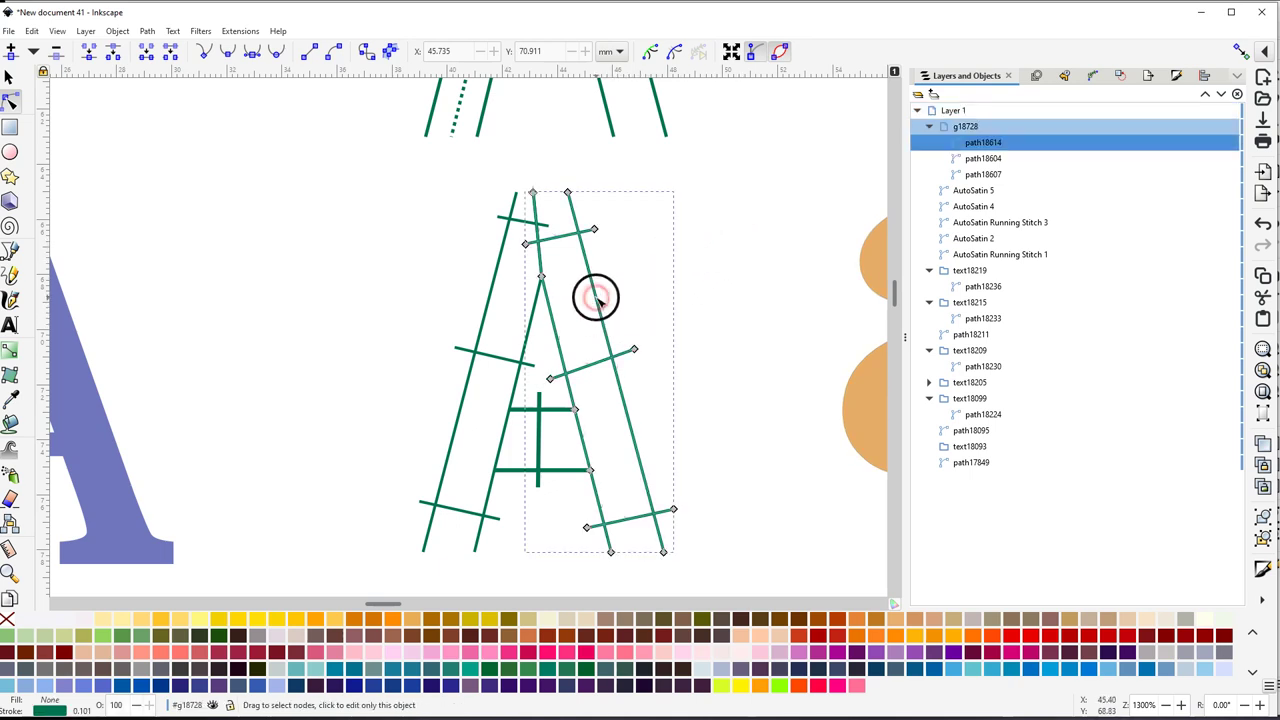
{"action": "left_click", "coordinate": [488, 310]}
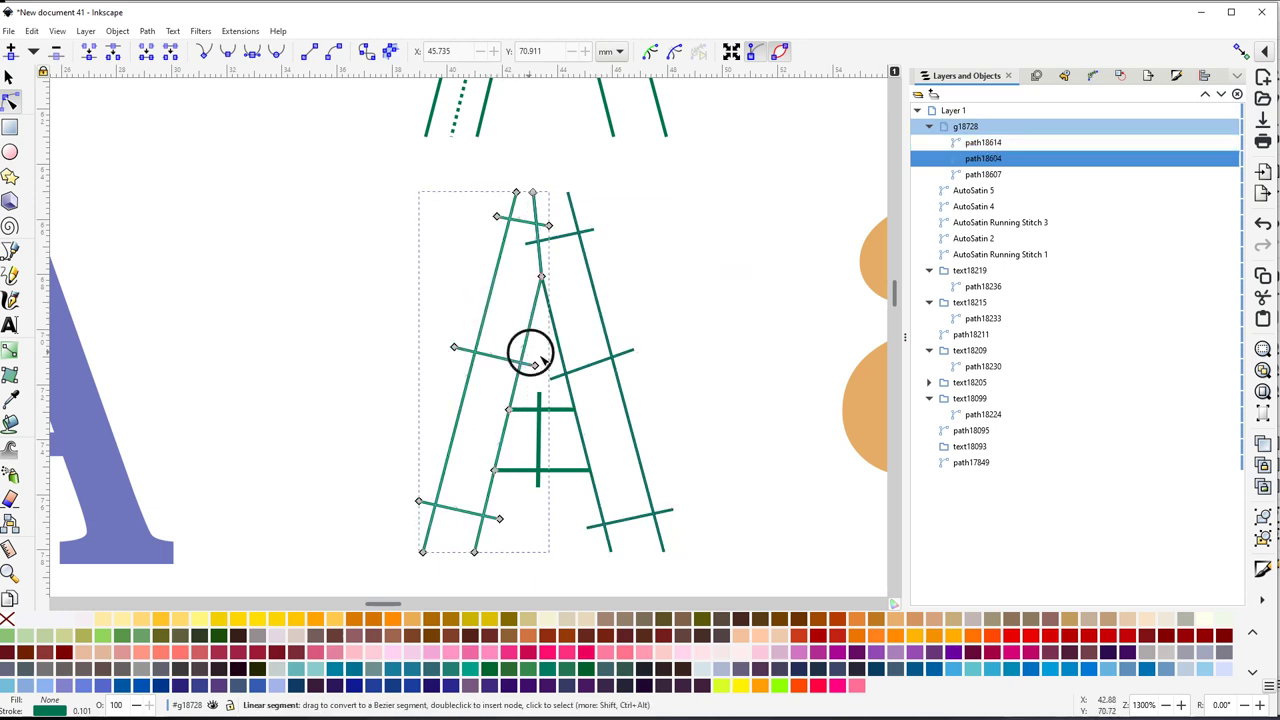
{"action": "left_click", "coordinate": [558, 411]}
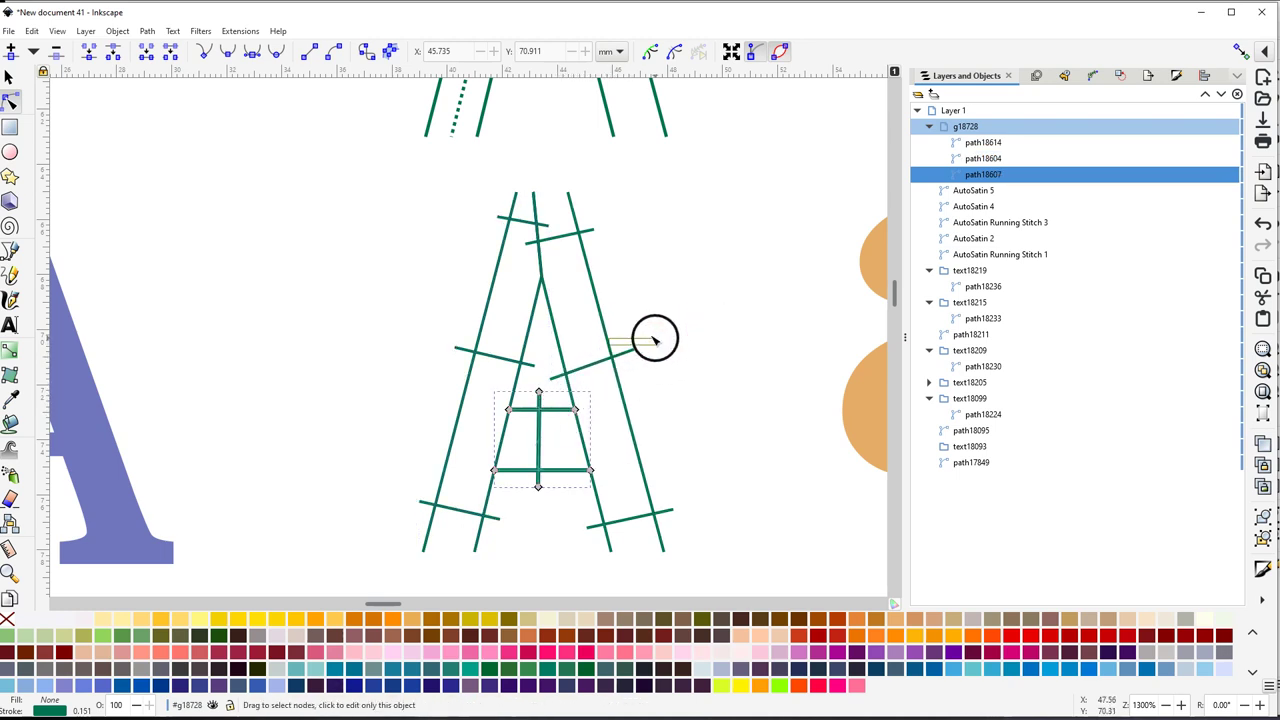
{"action": "left_click", "coordinate": [603, 327]}
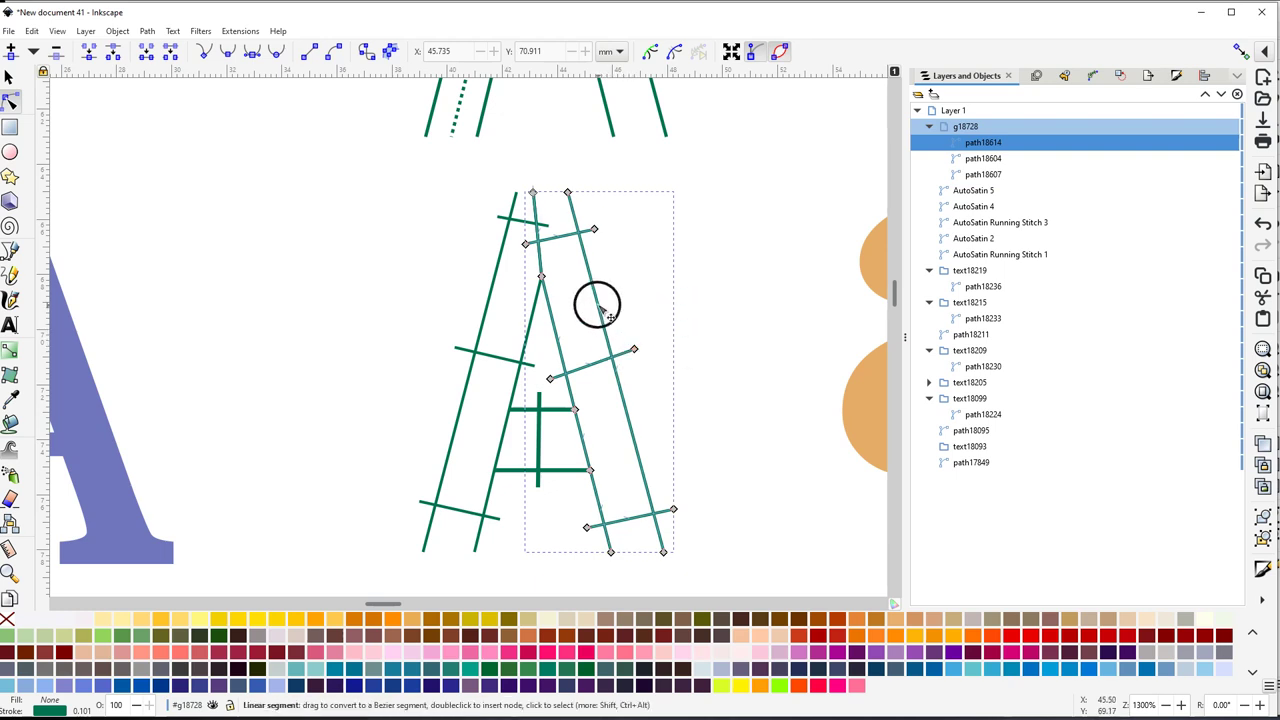
{"action": "mouse_move", "coordinate": [600, 305]}
{"action": "left_mouse_down"}
{"action": "mouse_move", "coordinate": [638, 300]}
{"action": "mouse_move", "coordinate": [630, 280]}
{"action": "mouse_move", "coordinate": [602, 320]}
{"action": "left_mouse_up"}
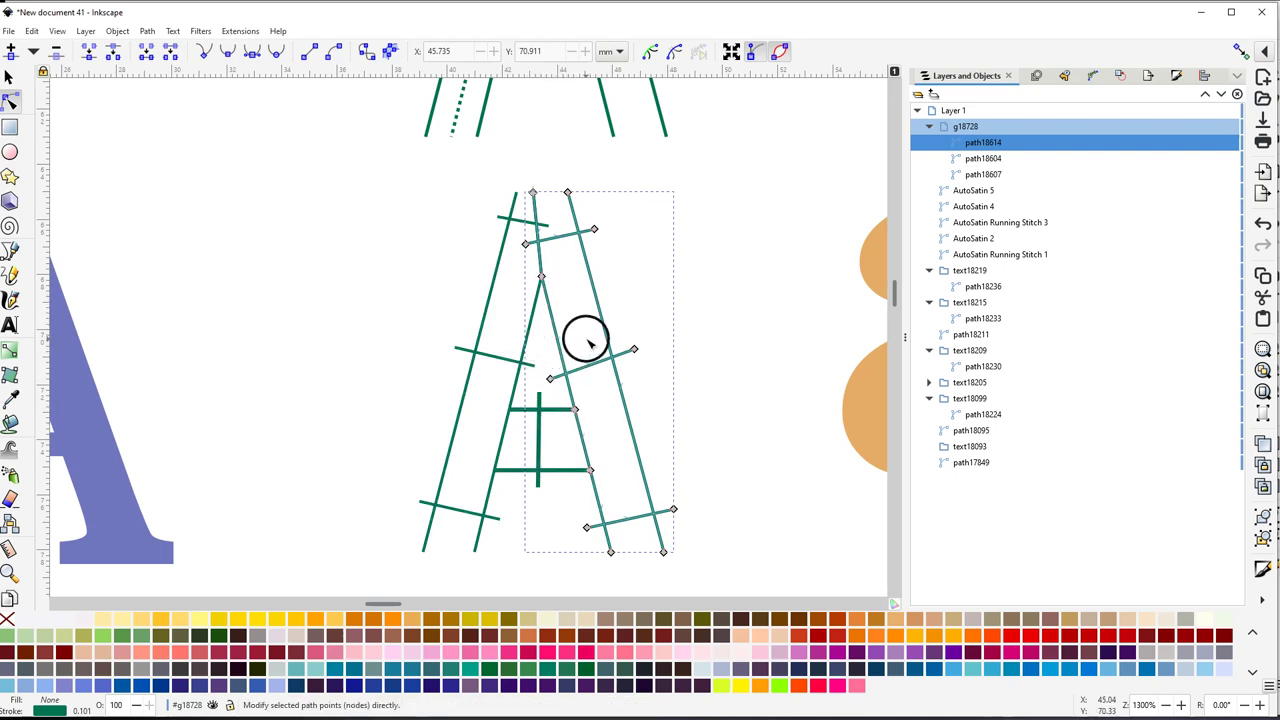
{"action": "scroll", "coordinate": [587, 334], "scroll_direction": "down", "scroll_amount": 2, "text": "ctrl"}
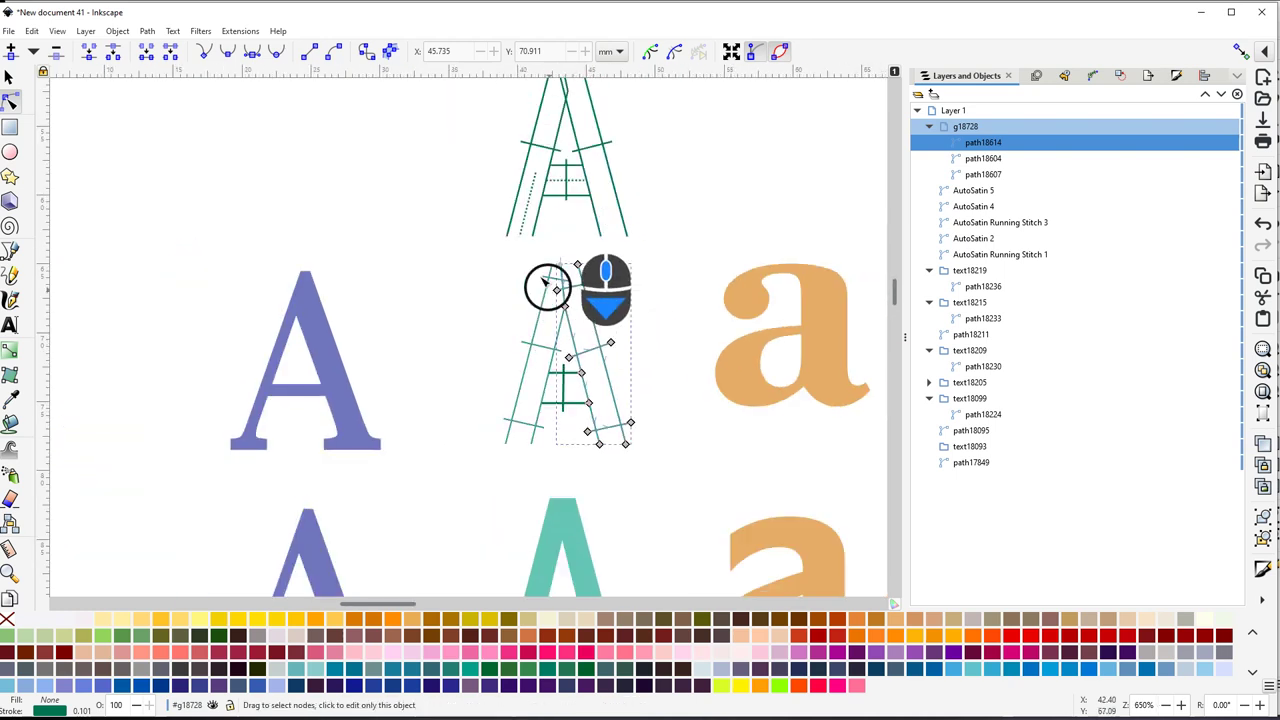
Select the nodes across the whole divided A in its sublayer with the Node tool
{"action": "left_click_drag", "start_coordinate": [507, 257], "coordinate": [648, 472]}
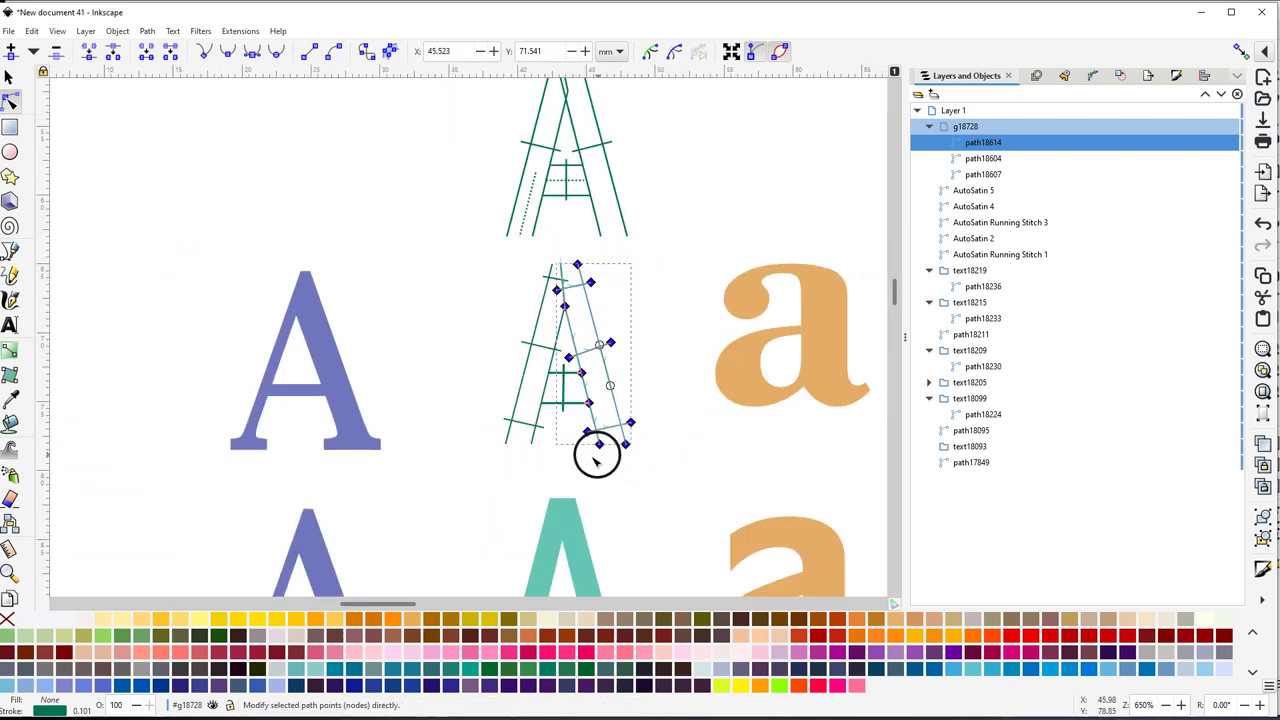
With the Pen tool, draw straight horizontal rails along the crossbar's upper edge, about 2.5 mm long, and lower edge on the solid teal A below
{"action": "scroll", "coordinate": [610, 489], "scroll_direction": "down", "scroll_amount": 5}
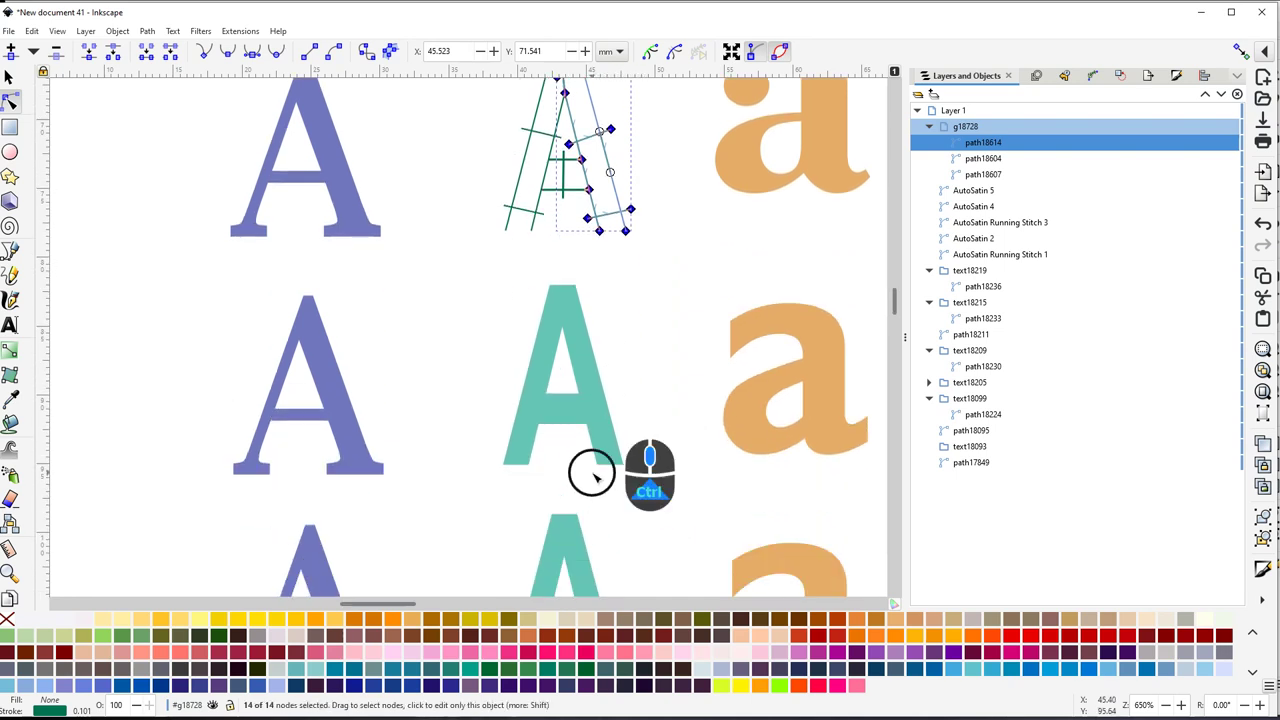
{"action": "scroll", "coordinate": [593, 474], "scroll_direction": "up", "scroll_amount": 1, "text": "ctrl"}
{"action": "scroll", "coordinate": [593, 474], "scroll_direction": "up", "scroll_amount": 2, "text": "ctrl"}
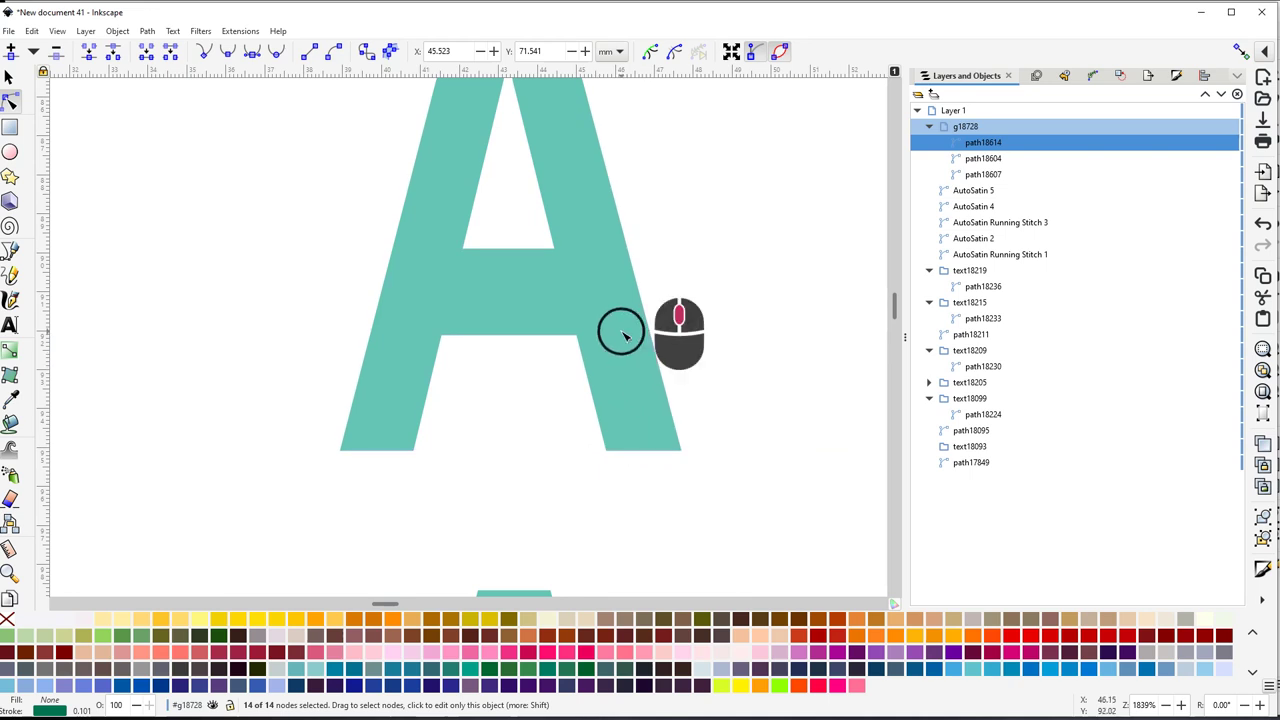
{"action": "scroll", "coordinate": [650, 412], "scroll_direction": "up", "scroll_amount": 1}
{"action": "scroll", "coordinate": [650, 412], "scroll_direction": "up", "scroll_amount": 2}
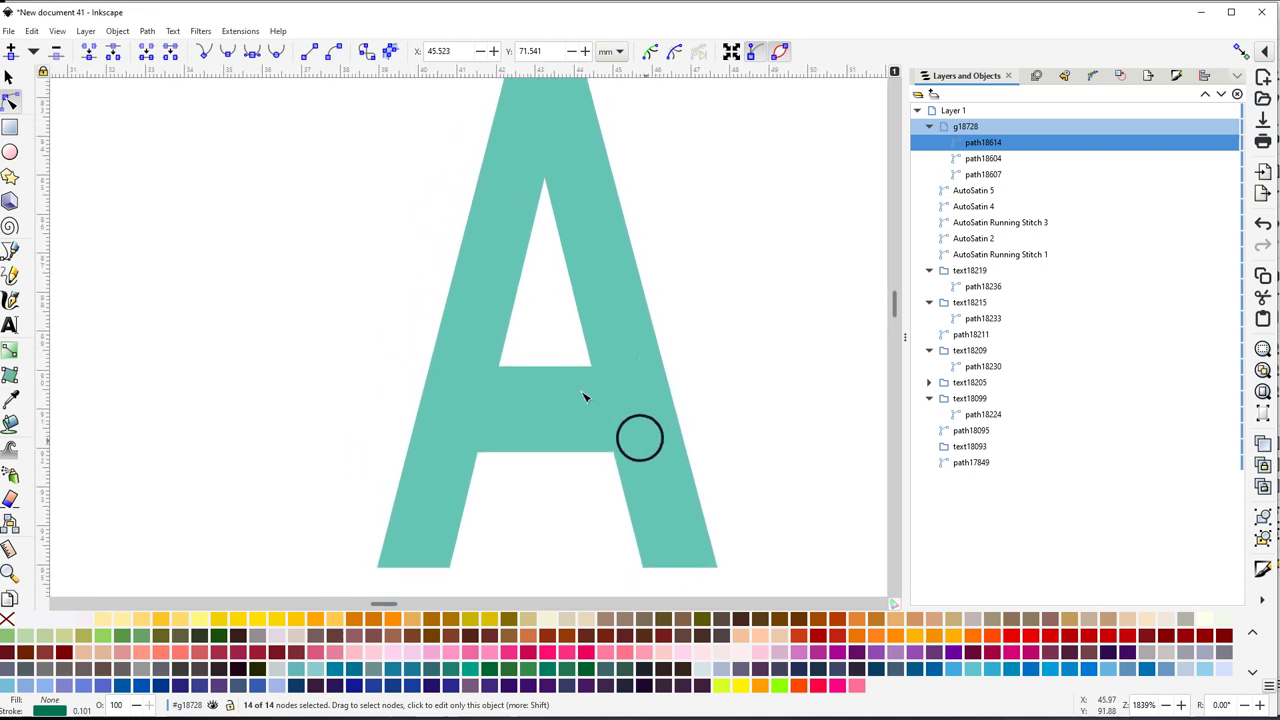
{"action": "left_click", "coordinate": [10, 250]}
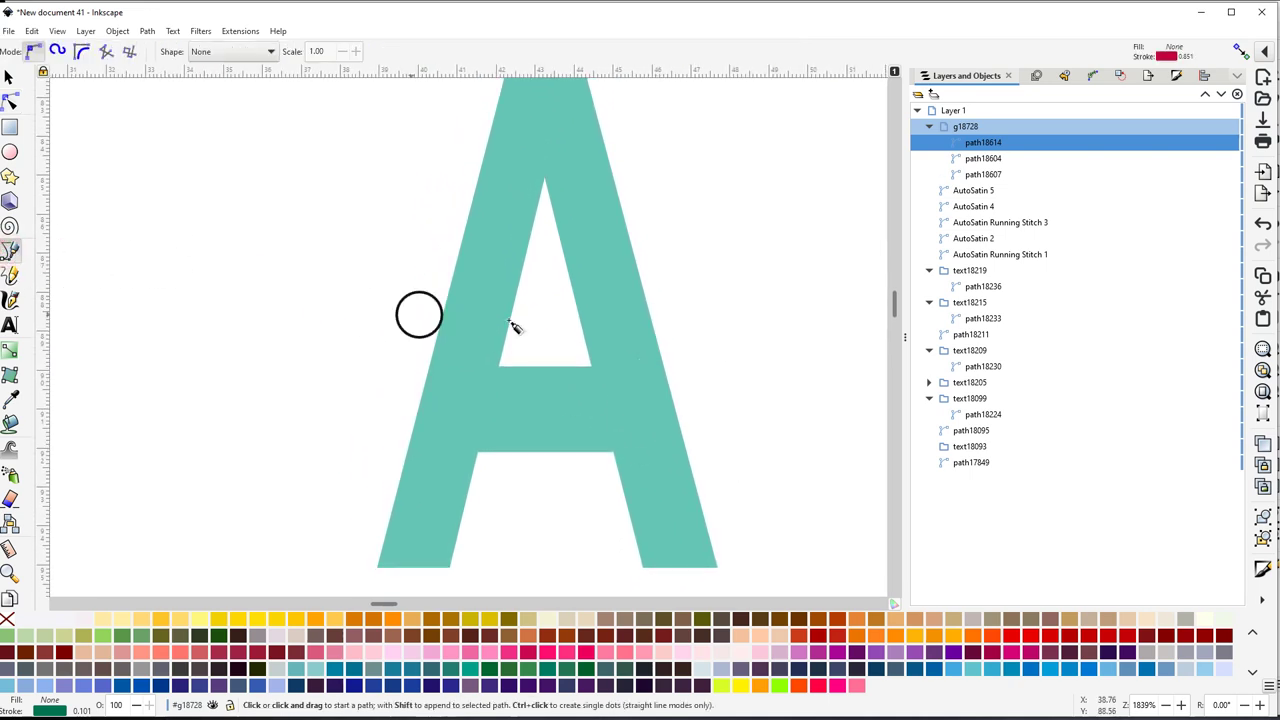
{"action": "left_click", "coordinate": [594, 366]}
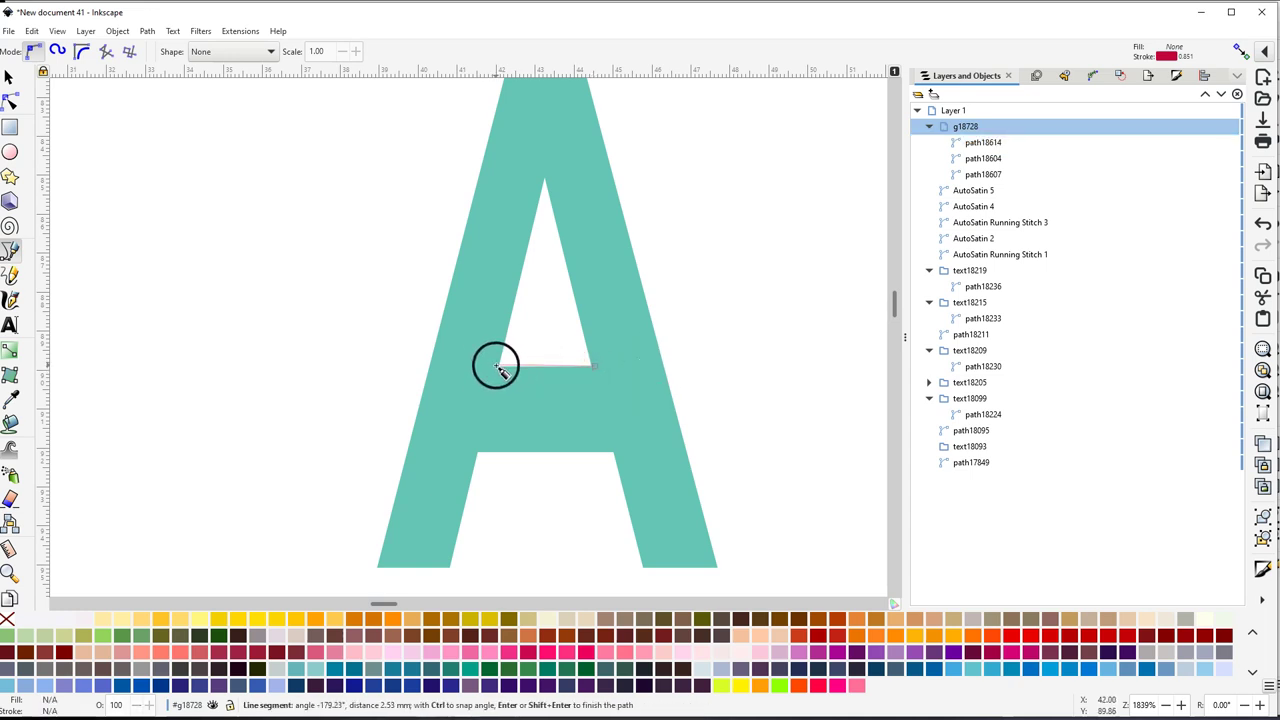
{"action": "right_click", "coordinate": [497, 368]}
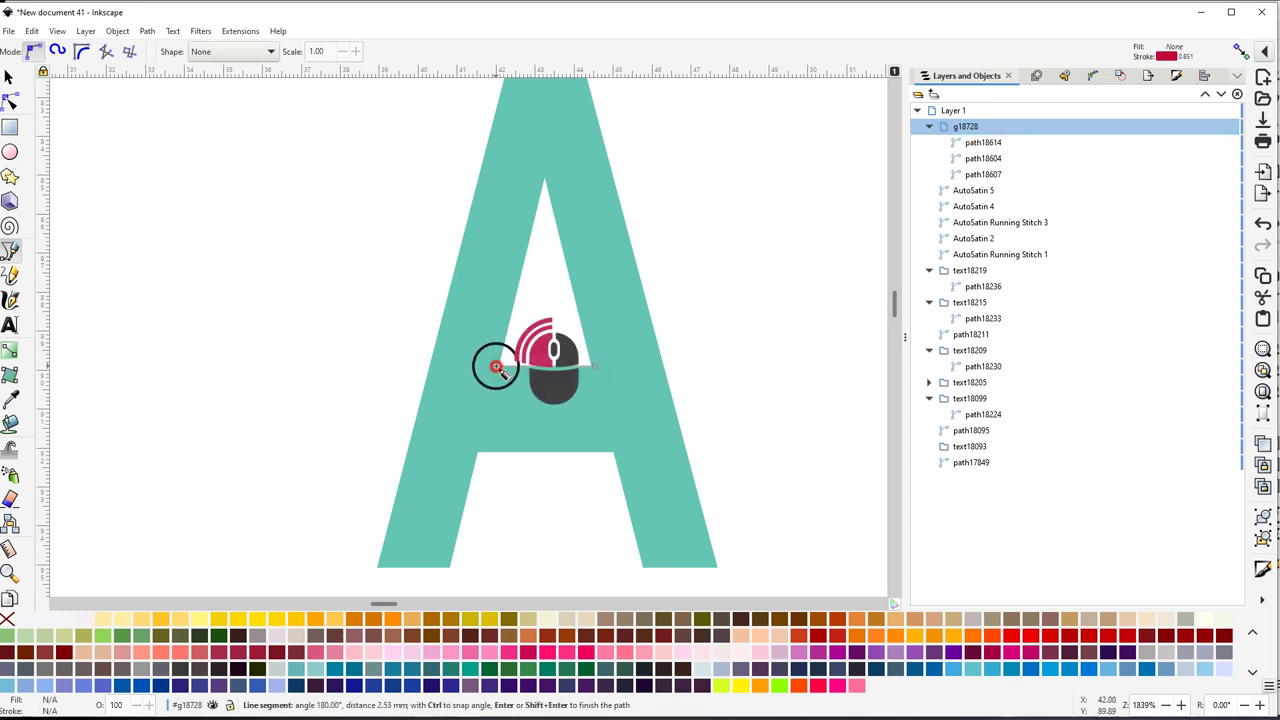
{"action": "left_click", "coordinate": [613, 455]}
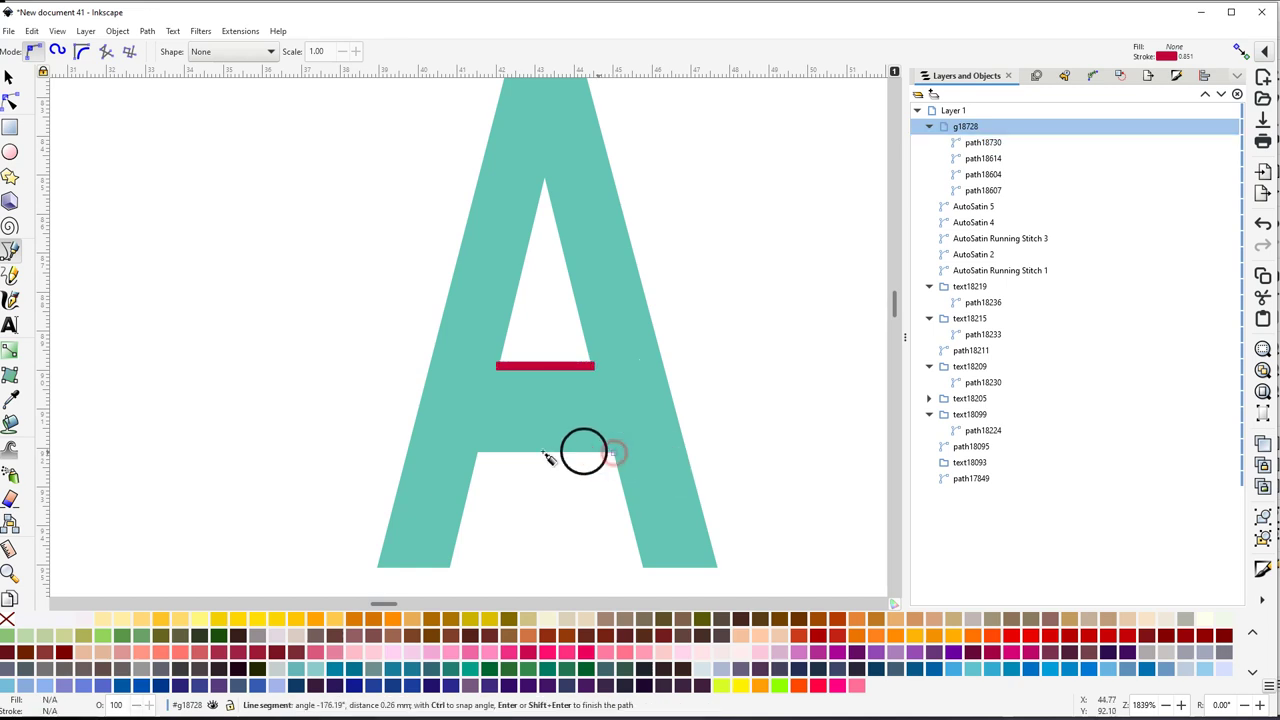
{"action": "left_click", "coordinate": [476, 455]}
{"action": "right_click", "coordinate": [476, 455]}
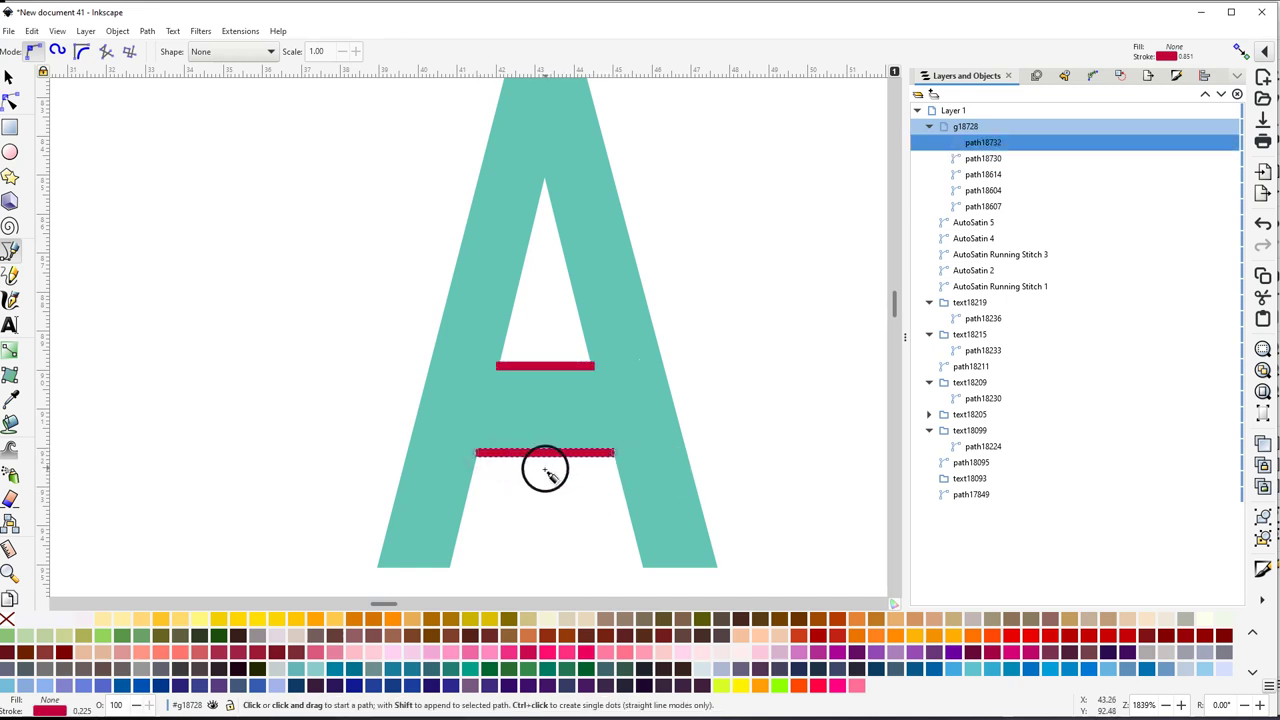
Draw a vertical rung about 3.2 mm long through the middle of the crossbar, crossing both horizontal rails
{"action": "left_click", "coordinate": [544, 469]}
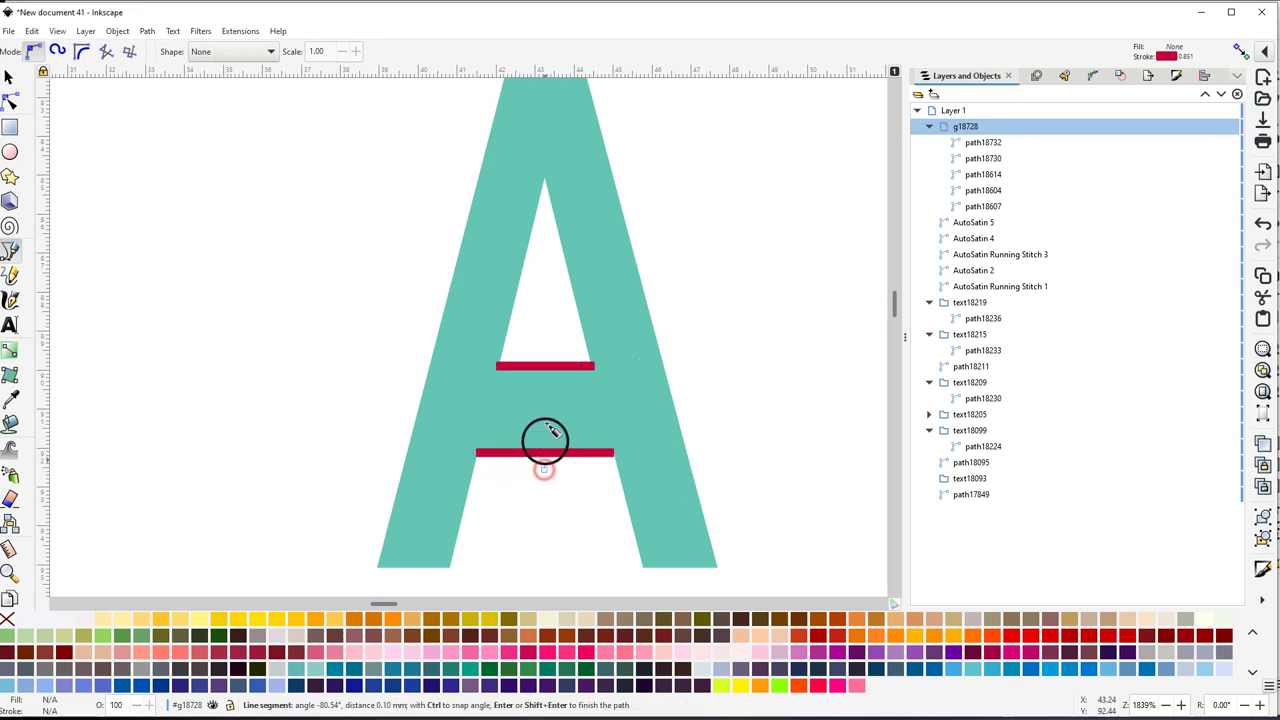
{"action": "left_click", "coordinate": [545, 347]}
{"action": "right_click", "coordinate": [545, 347]}
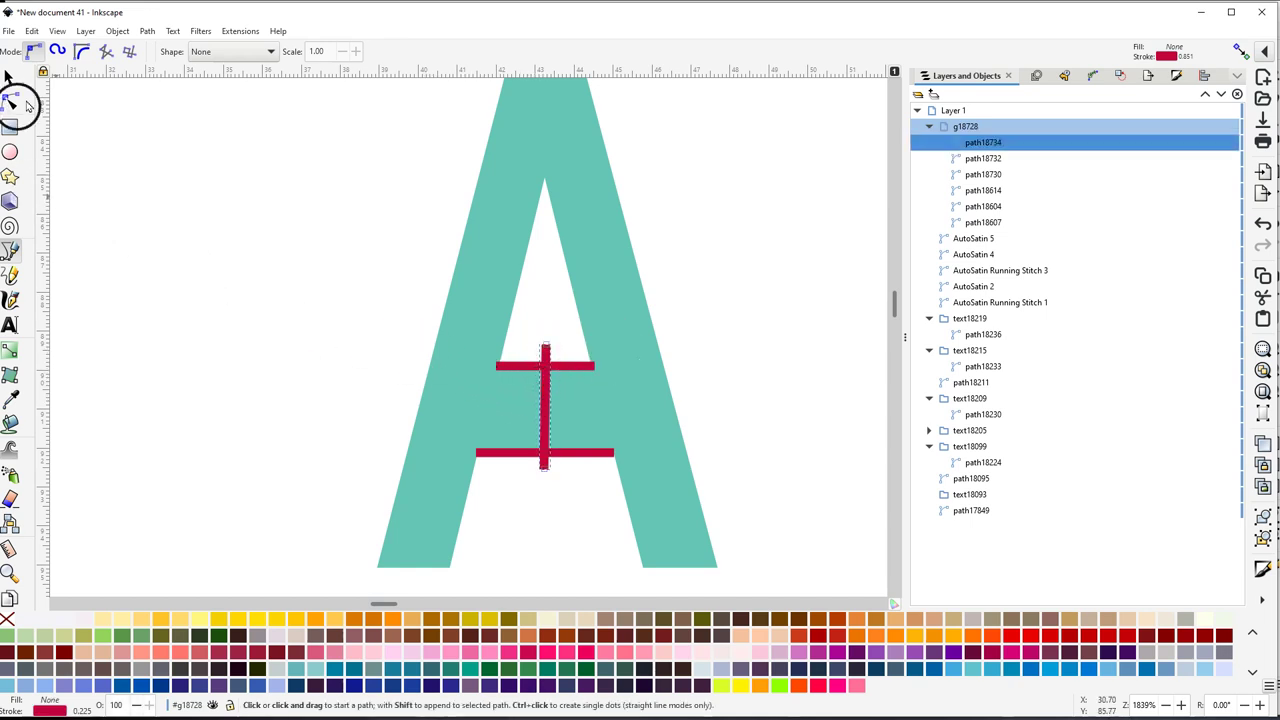
Move the solid teal A slightly right and down, to about X 39.046 and Y 82.127 mm
{"action": "left_click", "coordinate": [8, 78]}
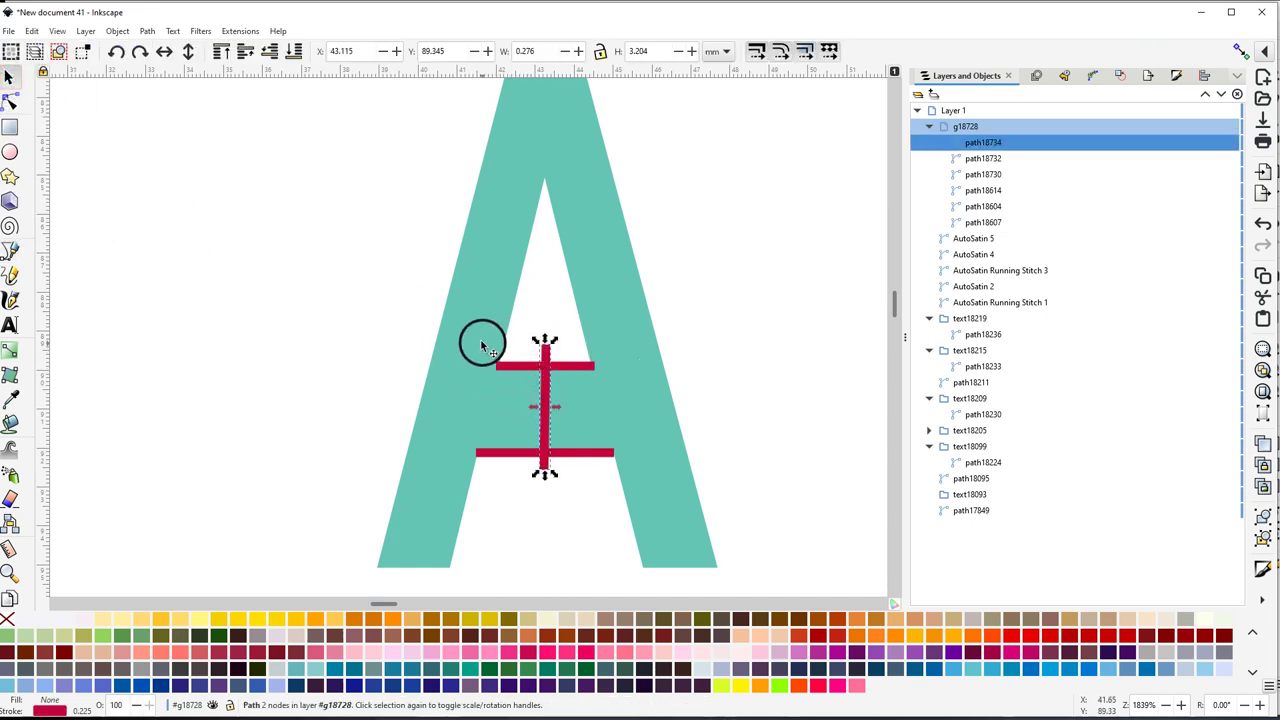
{"action": "mouse_move", "coordinate": [477, 326]}
{"action": "left_mouse_down"}
{"action": "mouse_move", "coordinate": [590, 344]}
{"action": "mouse_move", "coordinate": [485, 338]}
{"action": "left_mouse_up"}
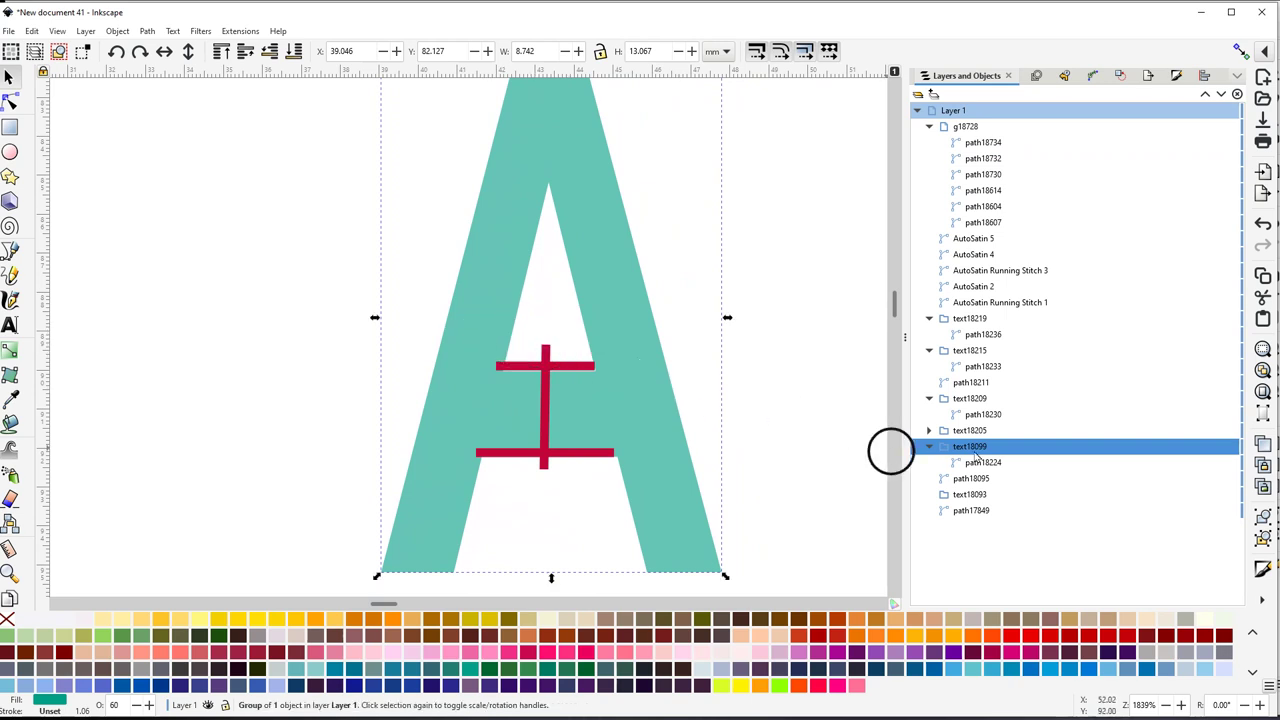
Lock the teal letter A's text group and combine the three crimson crossbar lines into a single path
{"action": "left_click", "coordinate": [1229, 446]}
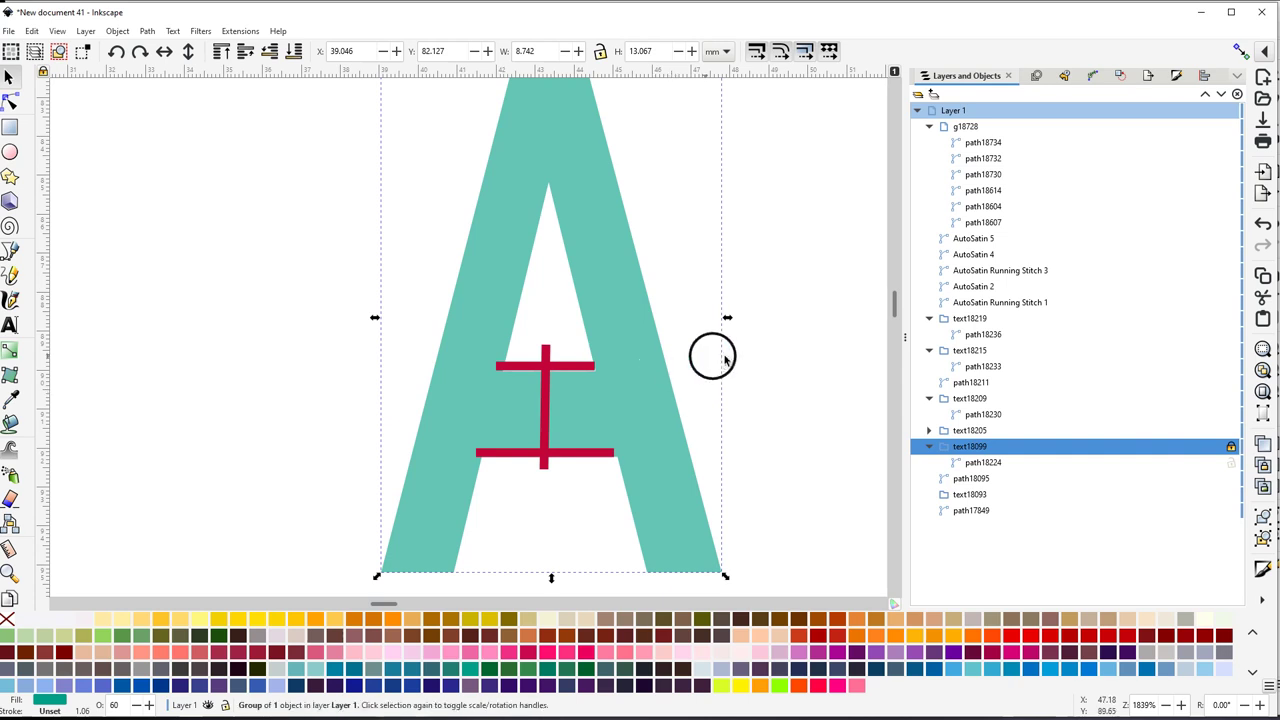
{"action": "left_click", "coordinate": [623, 340]}
{"action": "left_click_drag", "start_coordinate": [591, 323], "coordinate": [645, 321]}
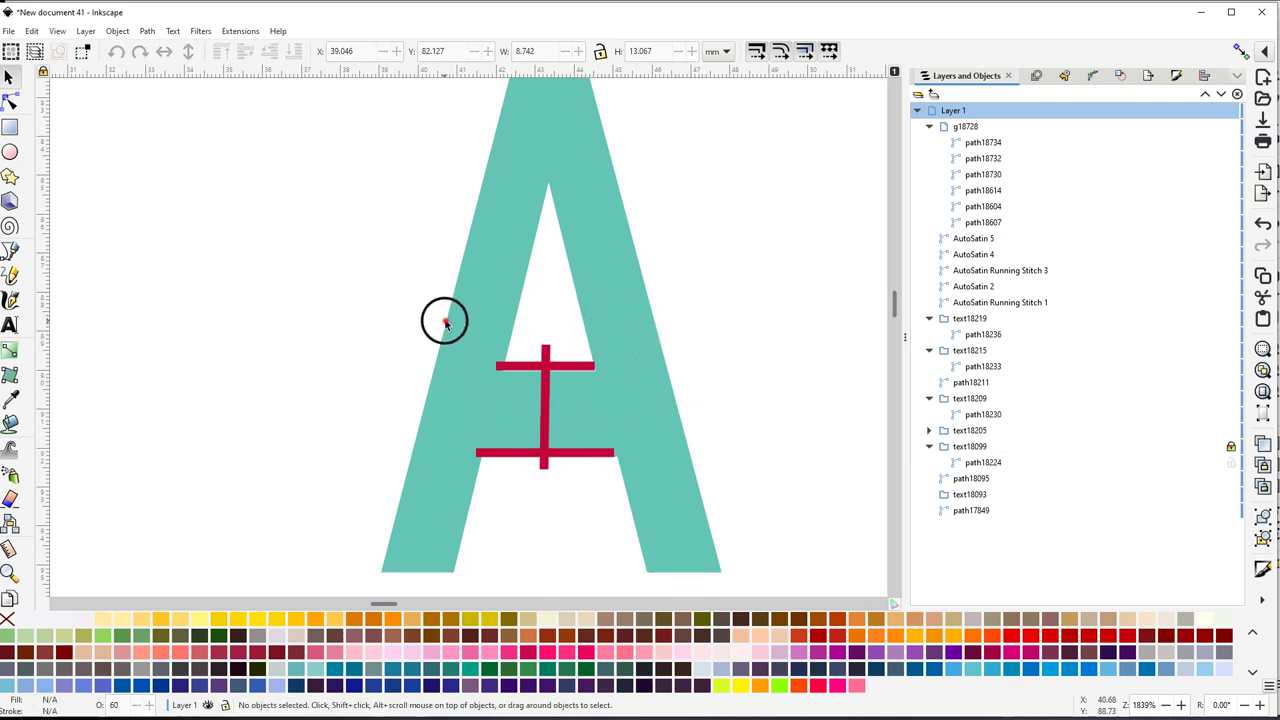
{"action": "left_click_drag", "start_coordinate": [445, 320], "coordinate": [645, 495]}
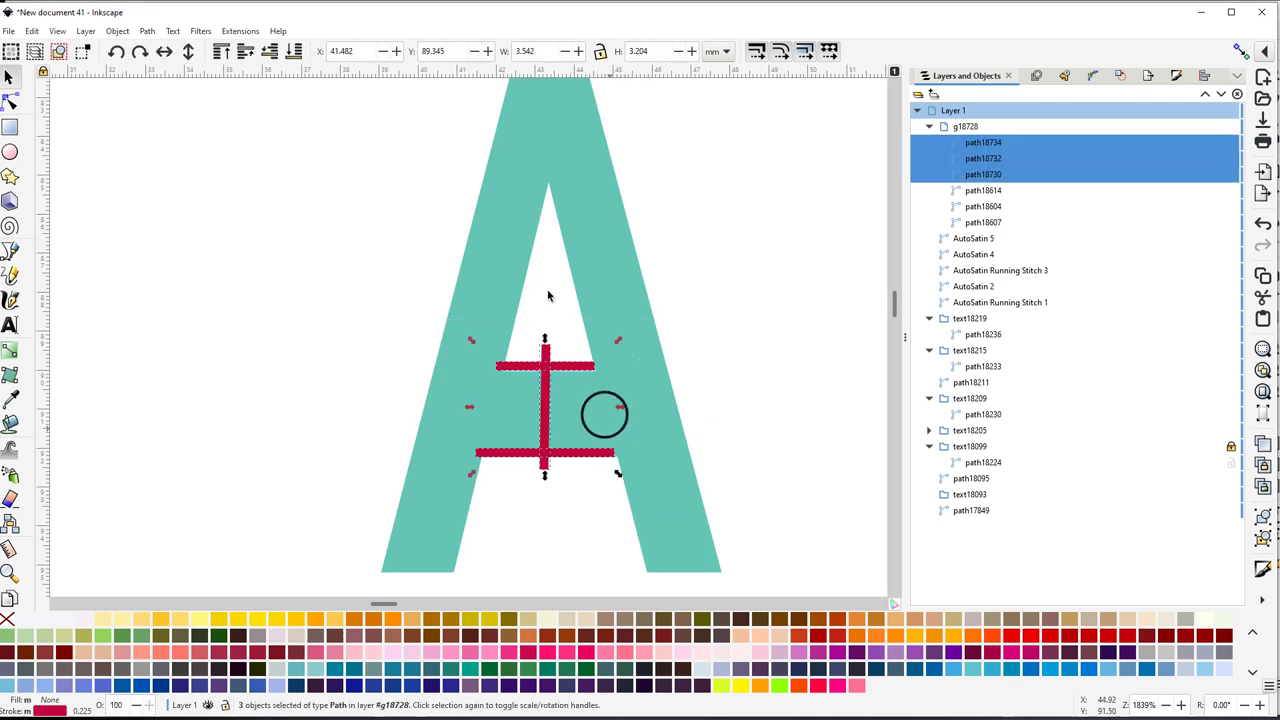
{"action": "left_click", "coordinate": [150, 32]}
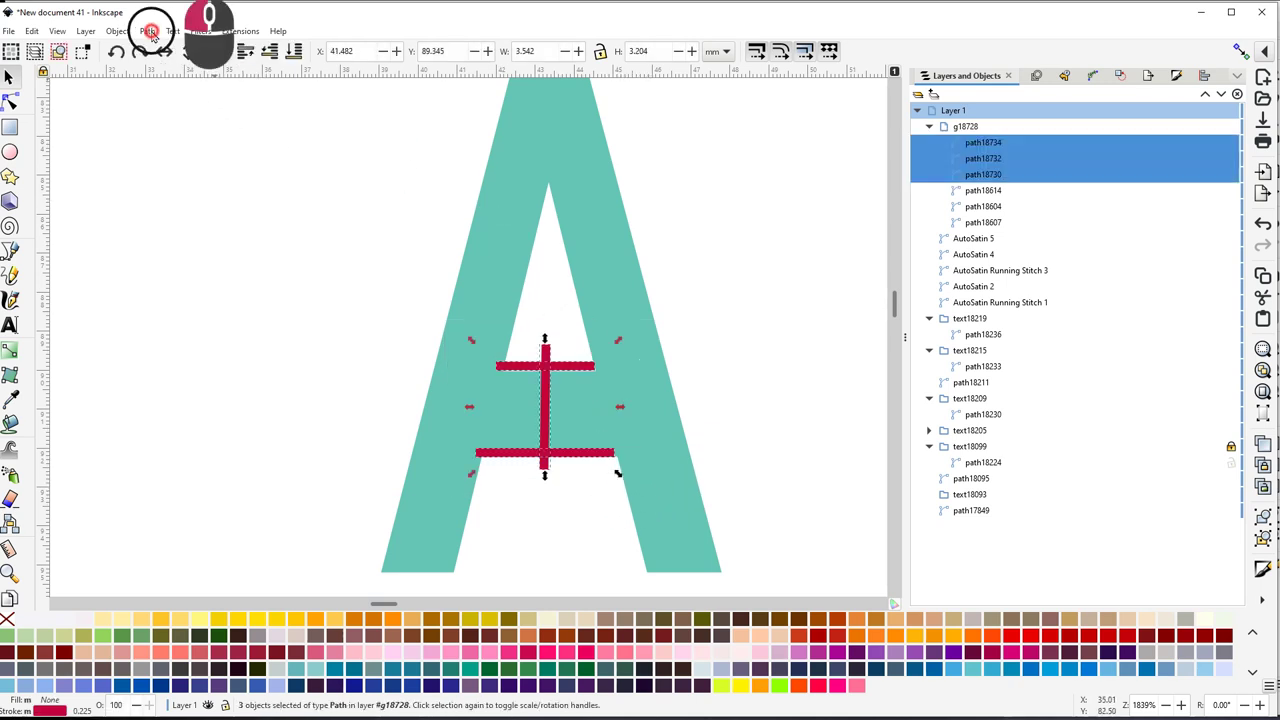
{"action": "left_click", "coordinate": [172, 203]}
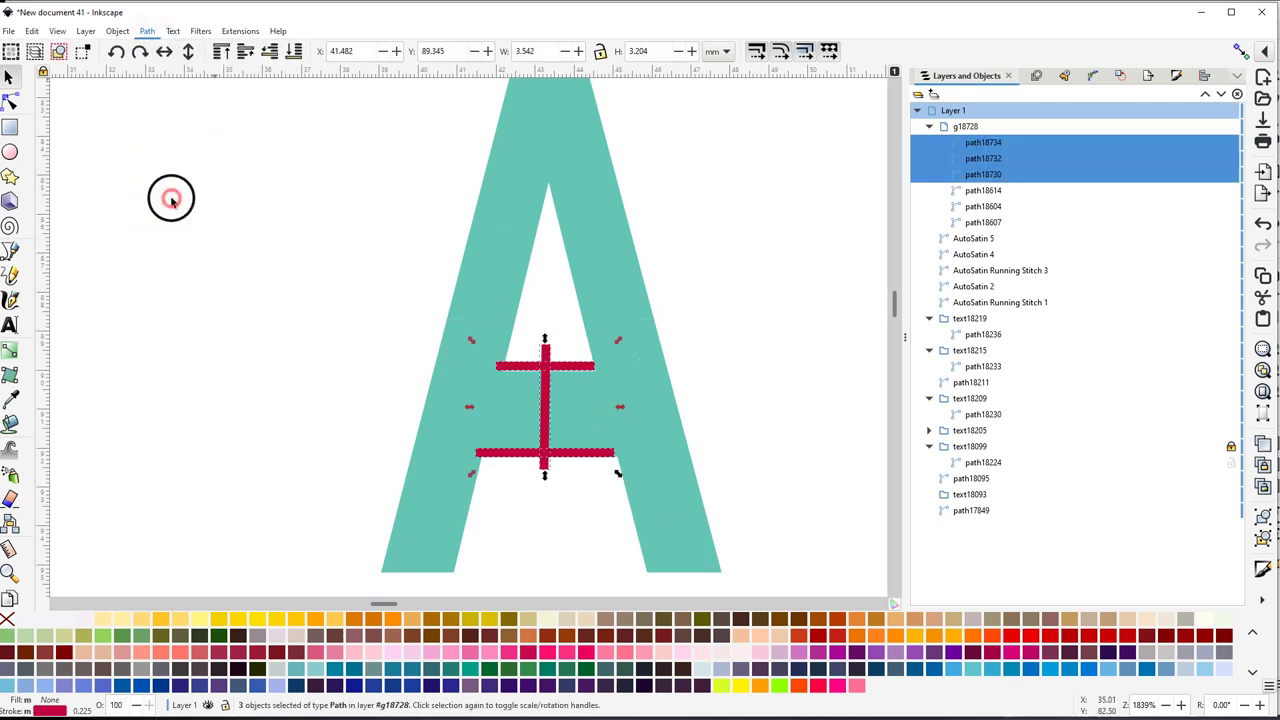
Use Ink/Stitch Params to make the combined crossbar path a custom satin column, check its stitch preview, and apply
{"action": "left_click", "coordinate": [236, 31]}
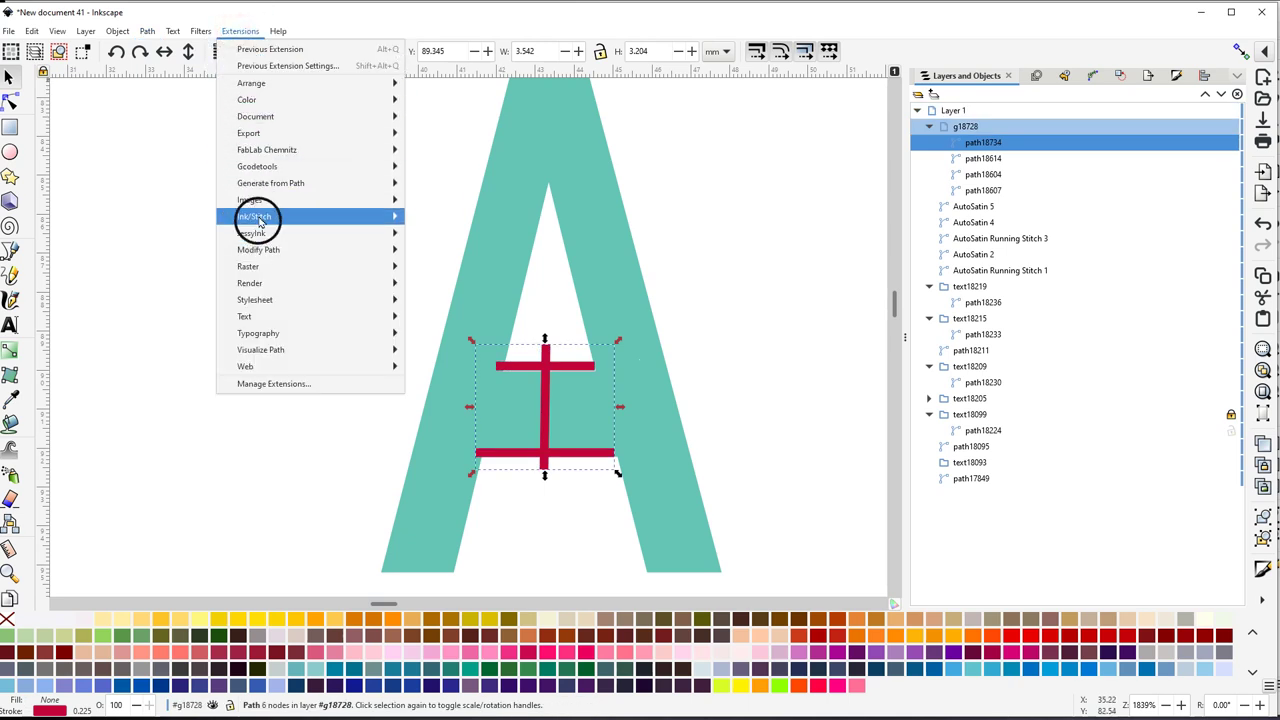
{"action": "mouse_move", "coordinate": [260, 216]}
{"action": "left_click", "coordinate": [440, 318]}
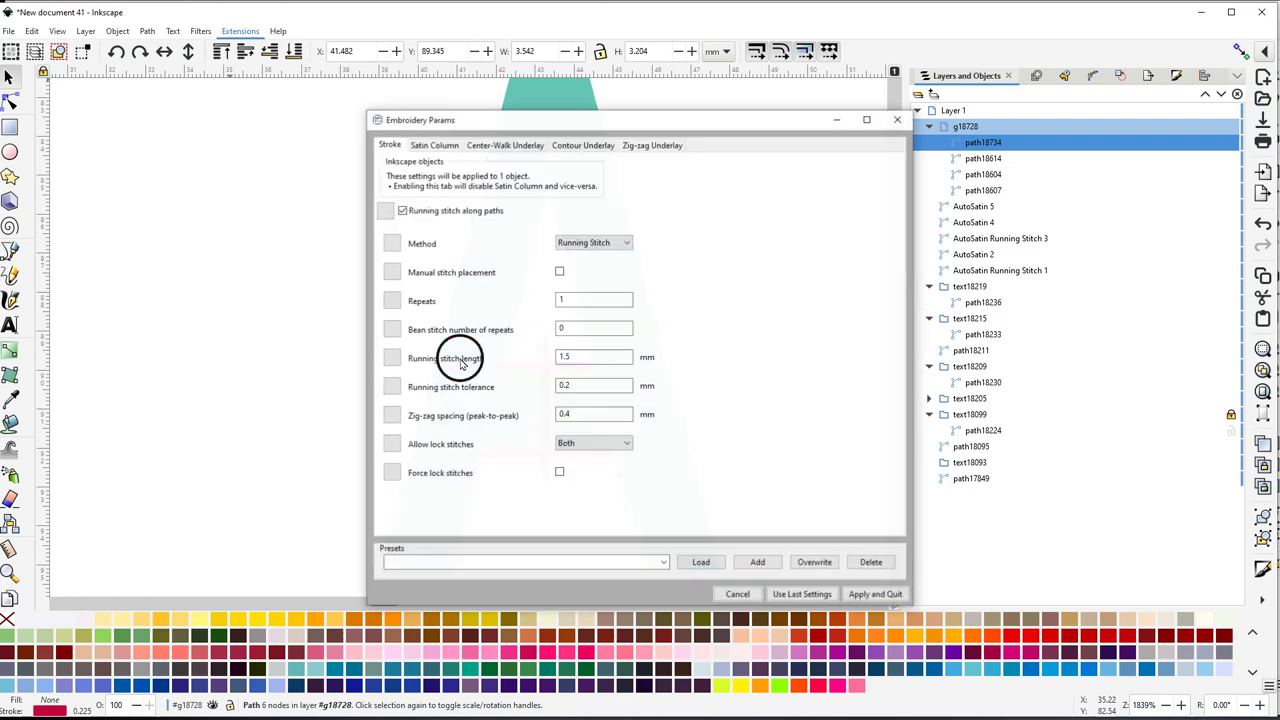
{"action": "left_click", "coordinate": [437, 144]}
{"action": "left_click", "coordinate": [403, 221]}
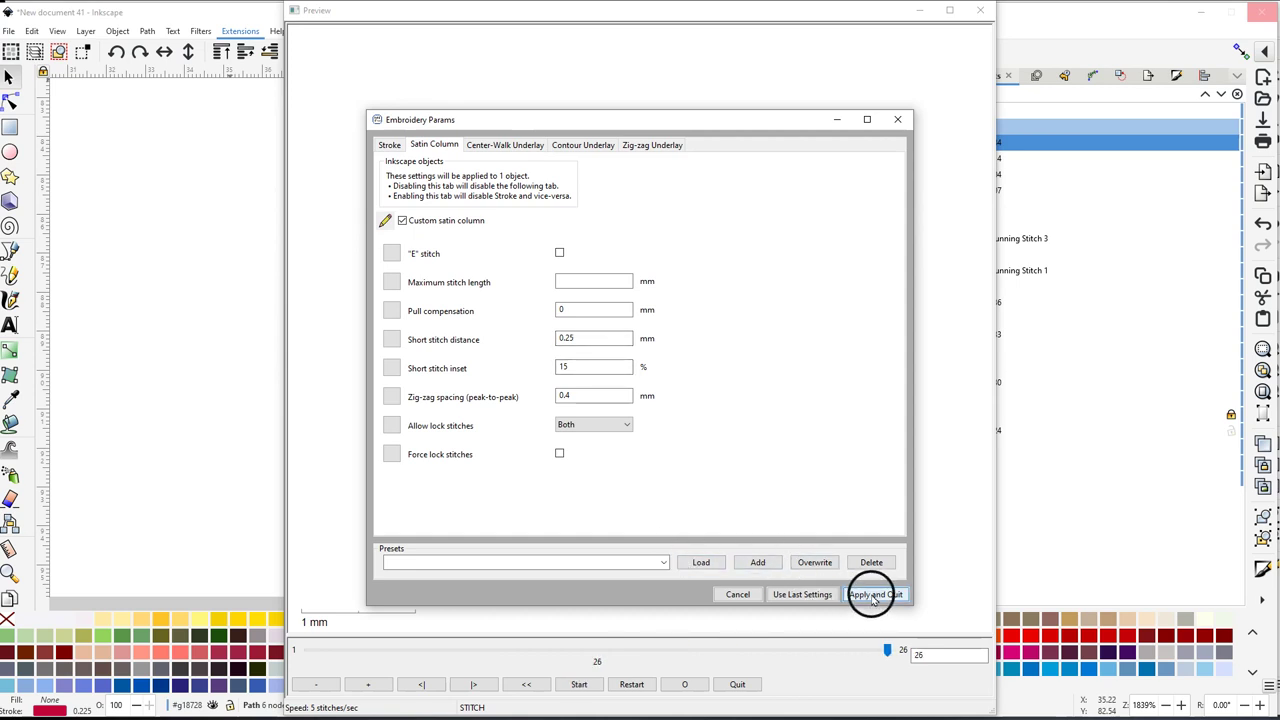
{"action": "left_click_drag", "start_coordinate": [660, 120], "coordinate": [149, 122]}
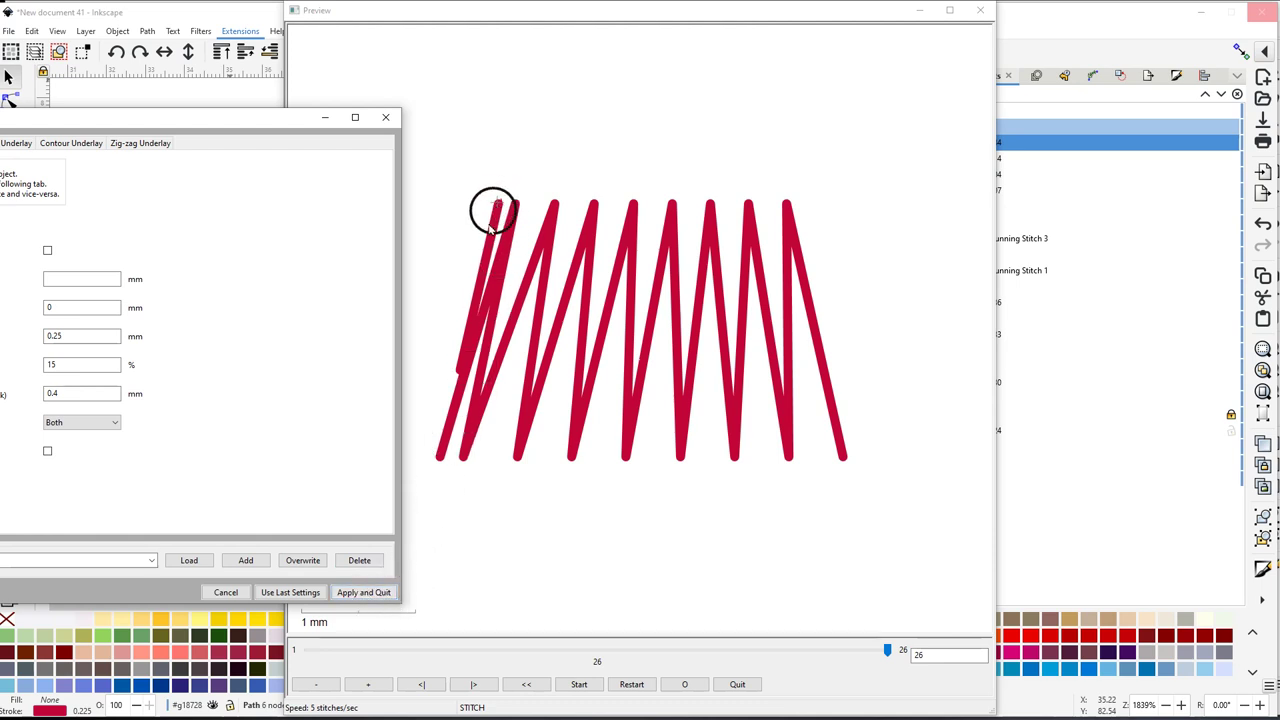
{"action": "left_click", "coordinate": [355, 594]}
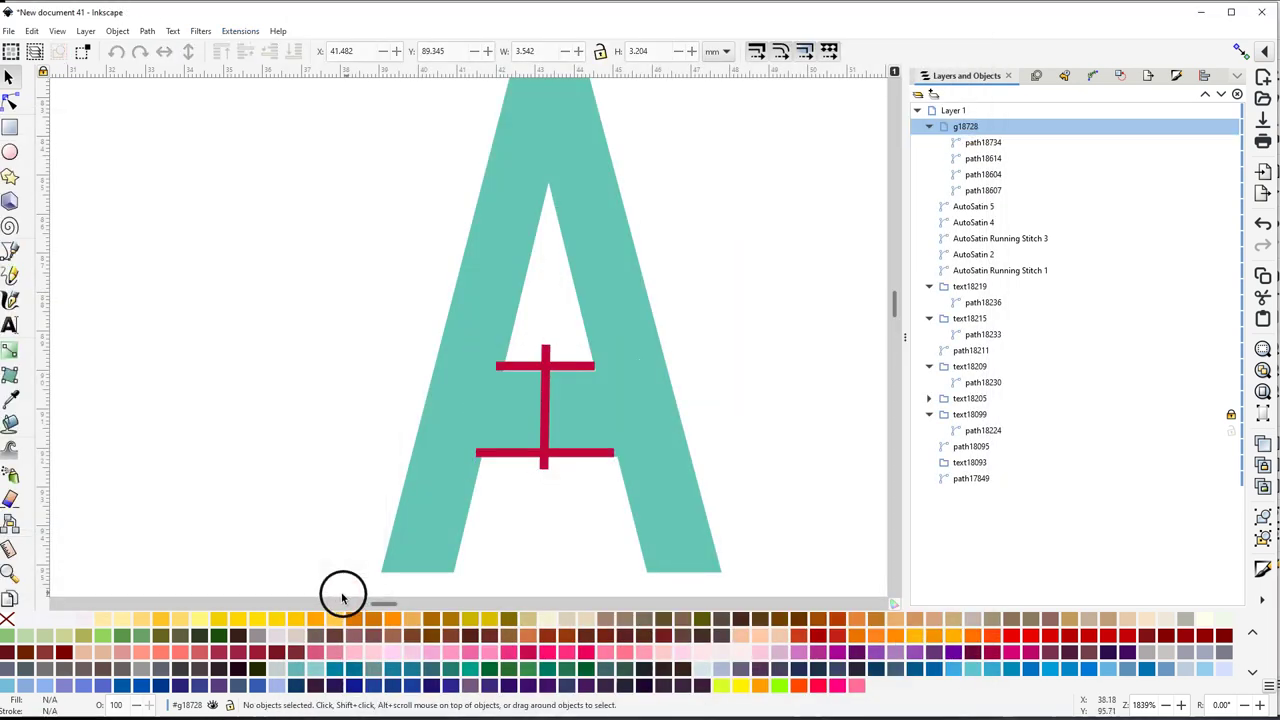
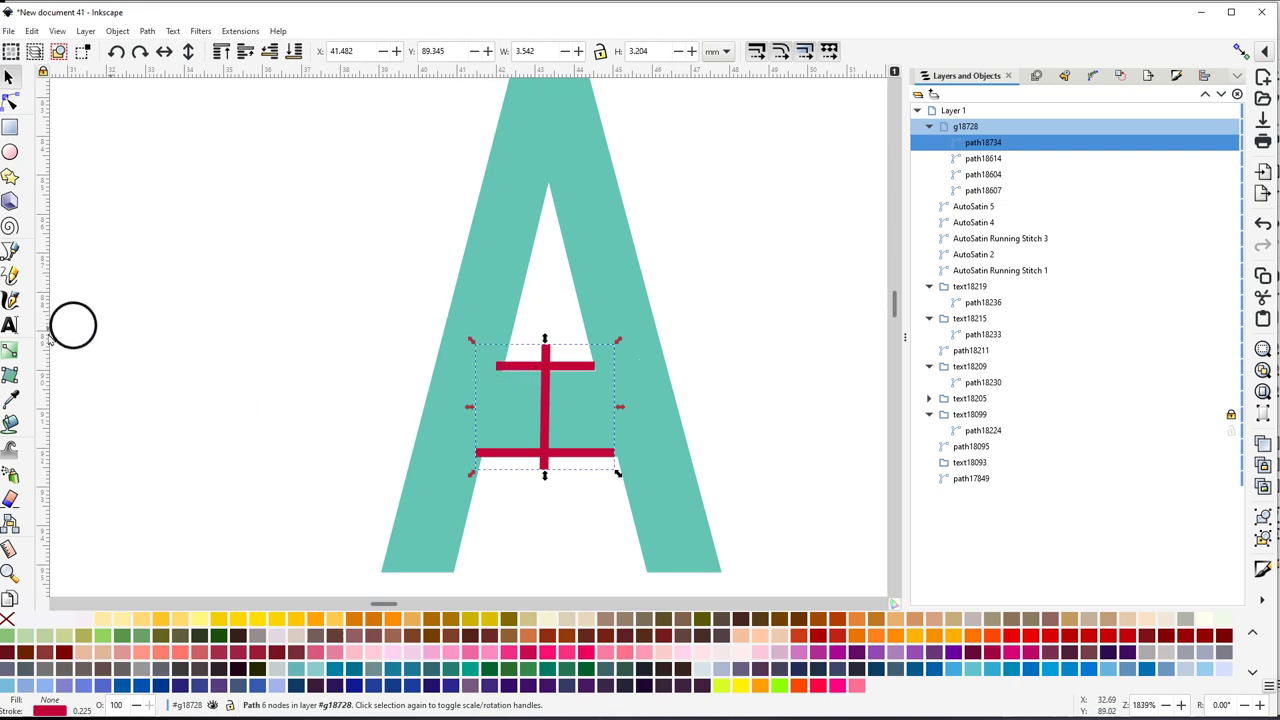
Draw a four-point Bezier path from the crossbar's upper left end down inside the left leg to its outer bottom corner
{"action": "left_click", "coordinate": [10, 251]}
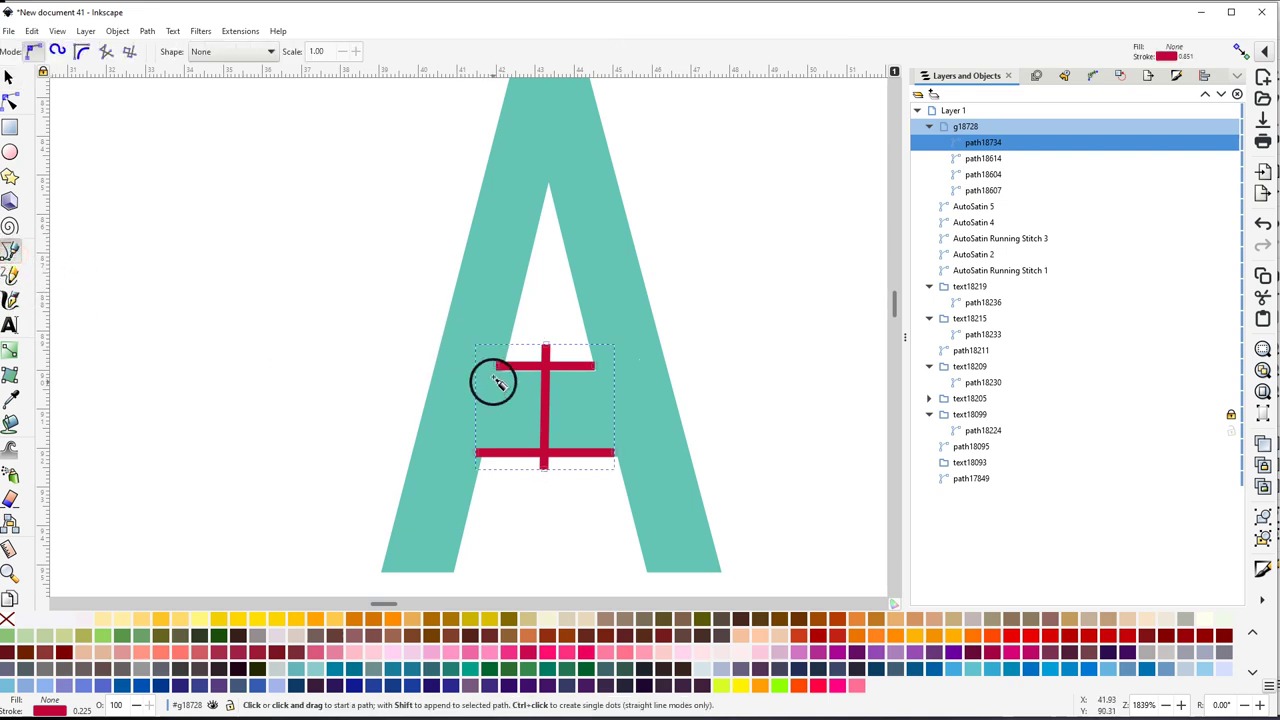
{"action": "left_click", "coordinate": [496, 374]}
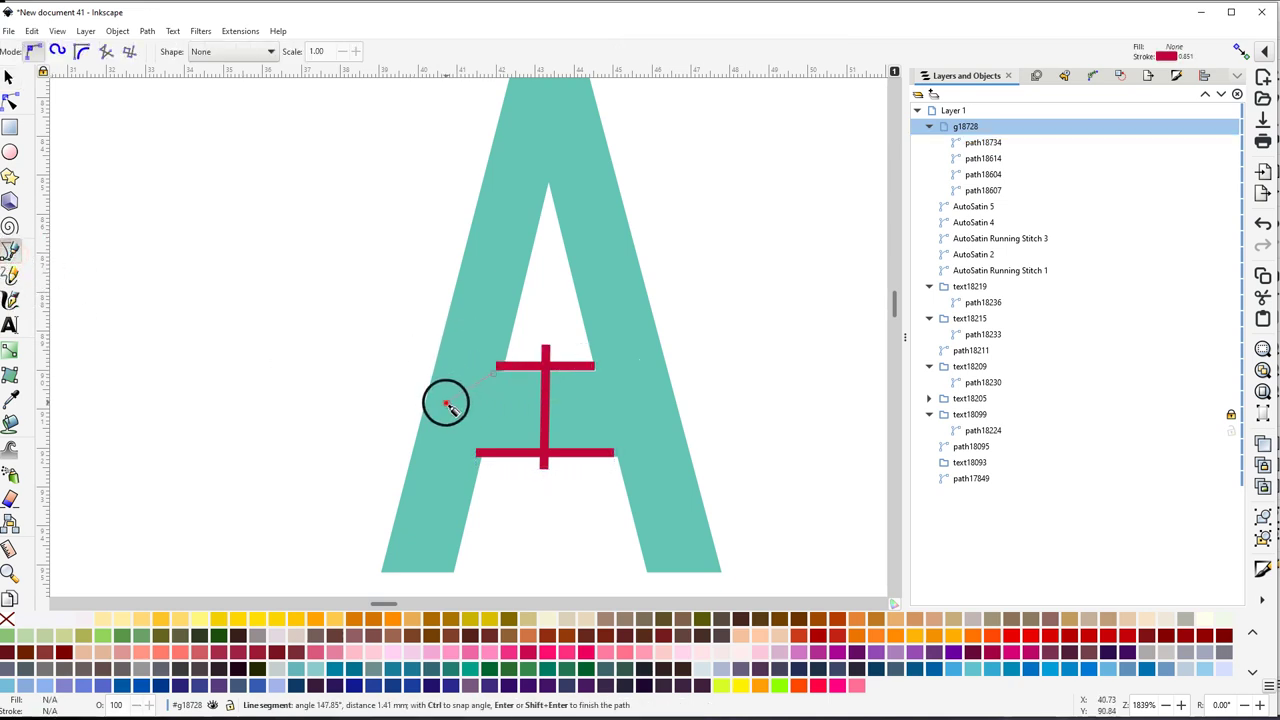
{"action": "left_click", "coordinate": [421, 495]}
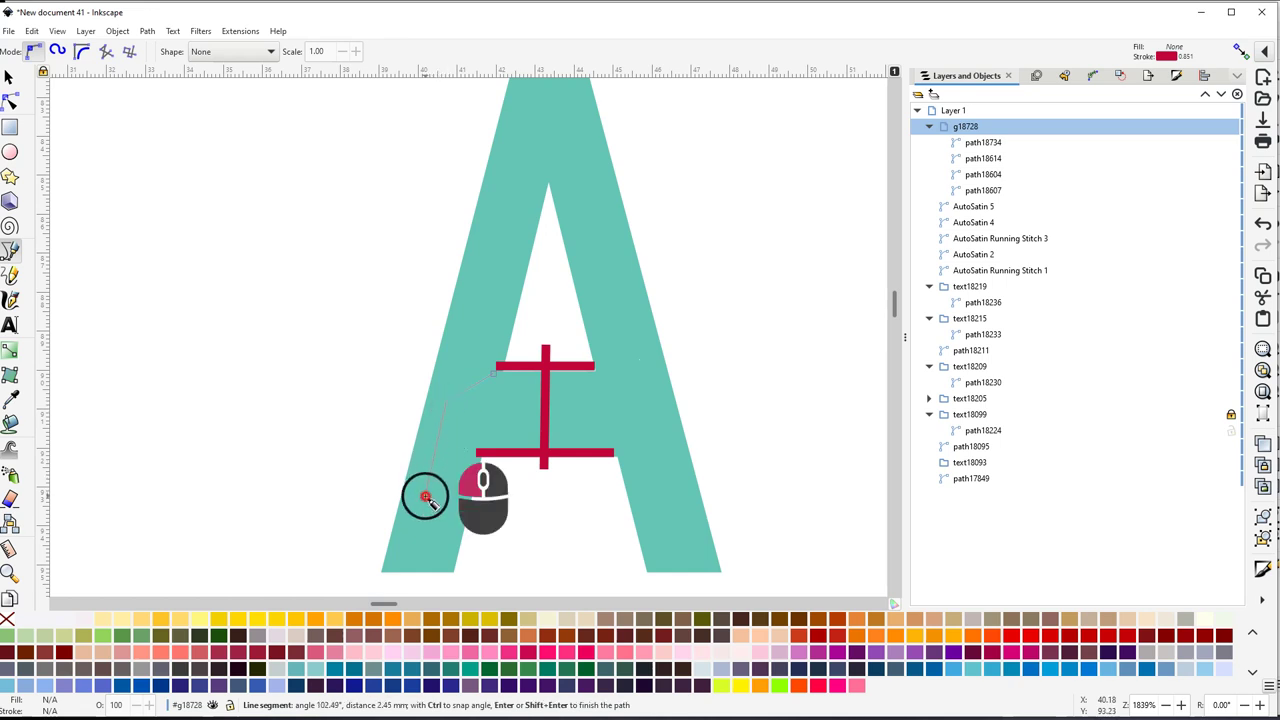
{"action": "left_click", "coordinate": [385, 570]}
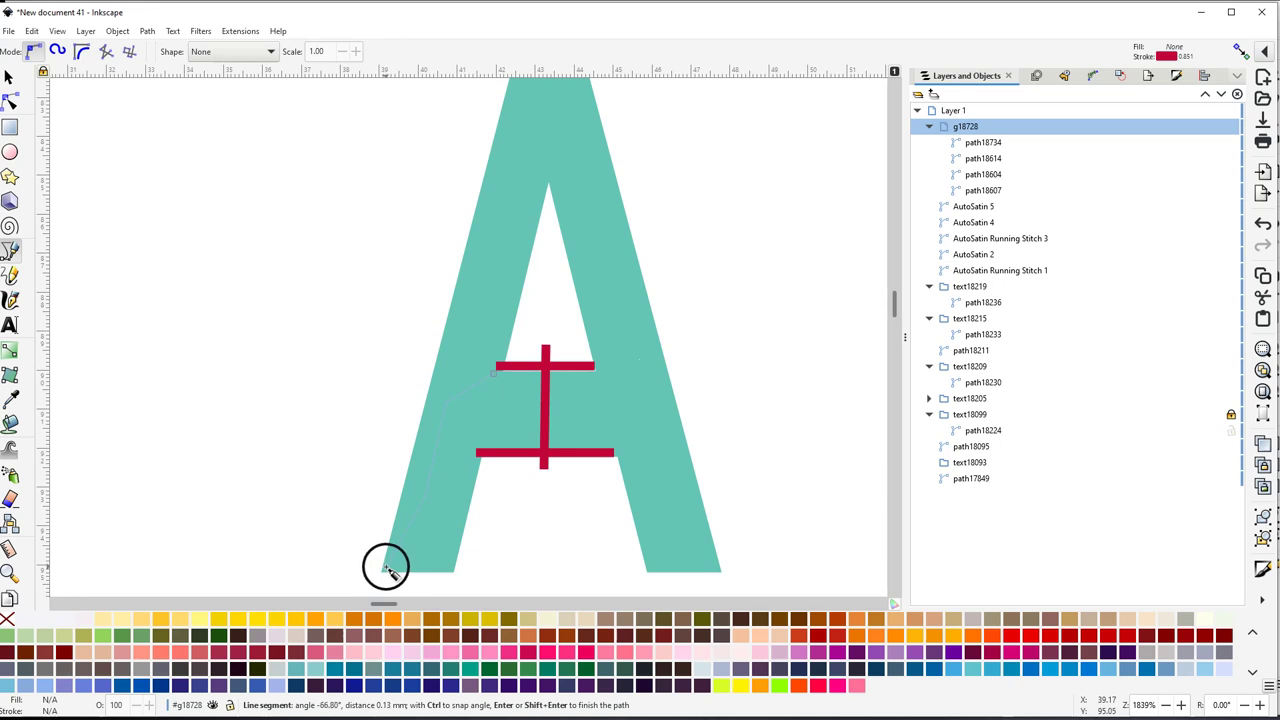
{"action": "key", "text": "Return"}
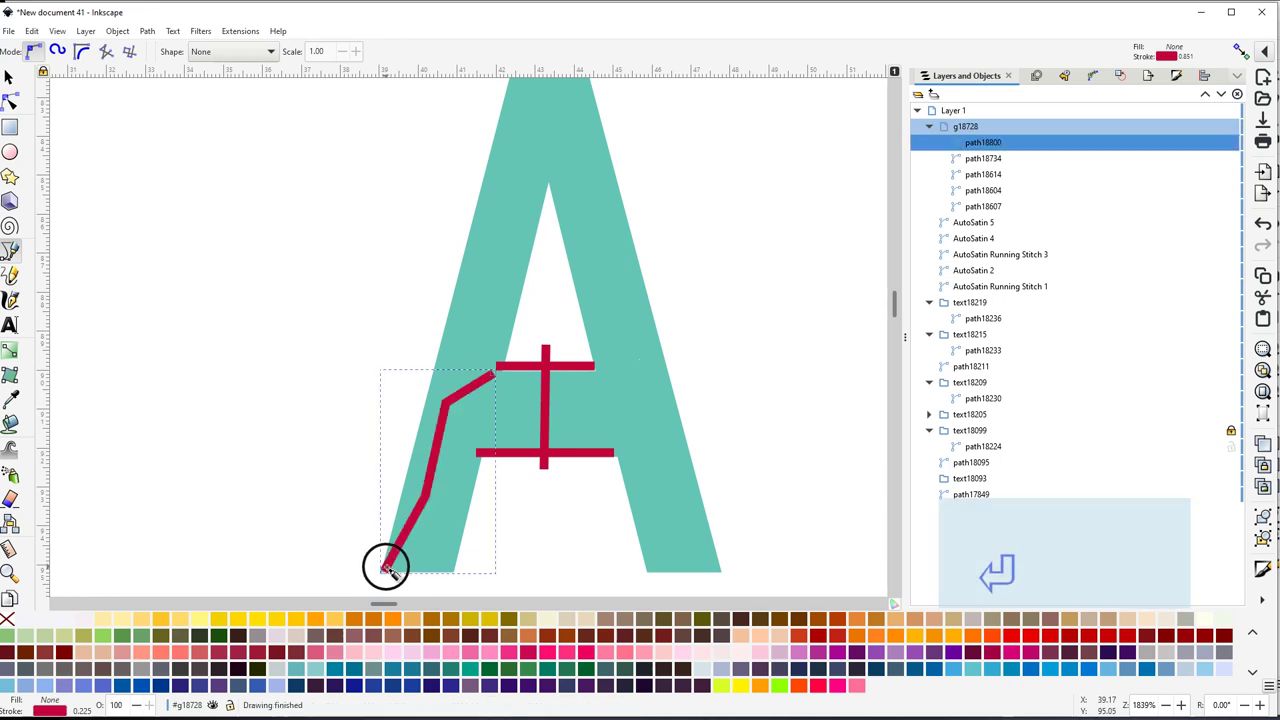
Give the new connecting path a dashed stroke with the 1 1 pattern
{"action": "left_click", "coordinate": [1176, 76]}
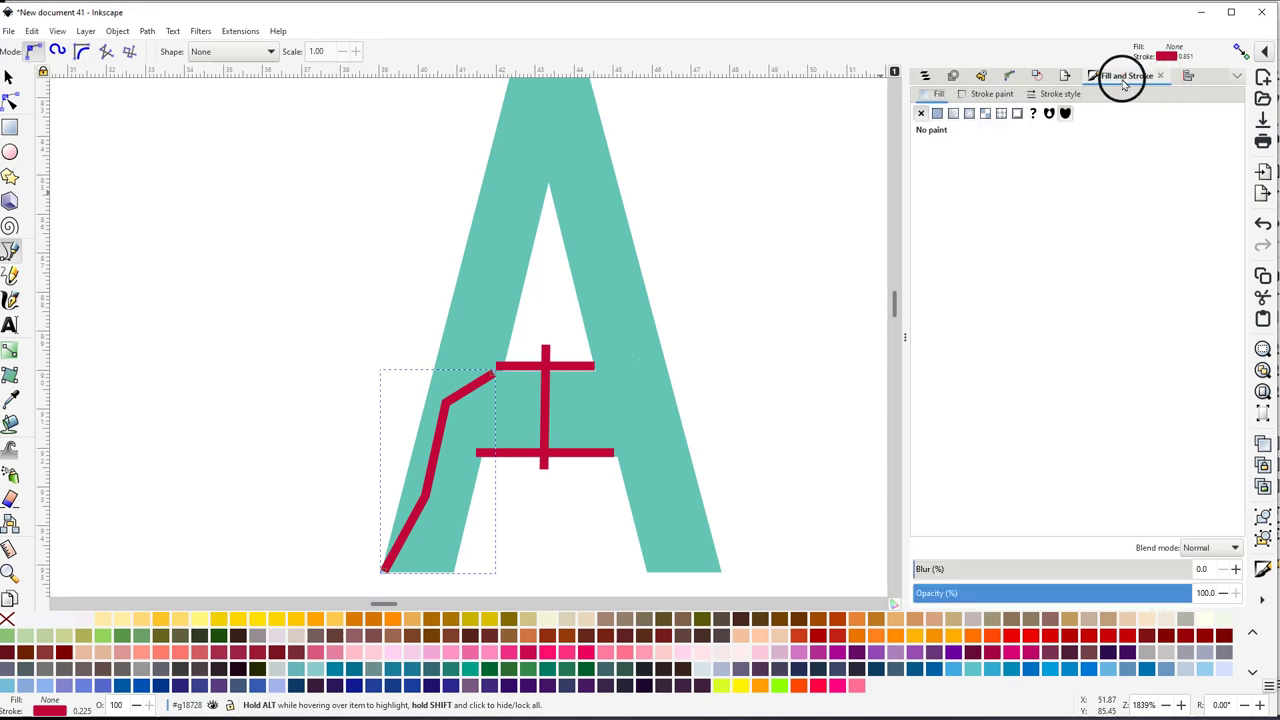
{"action": "left_click", "coordinate": [1050, 94]}
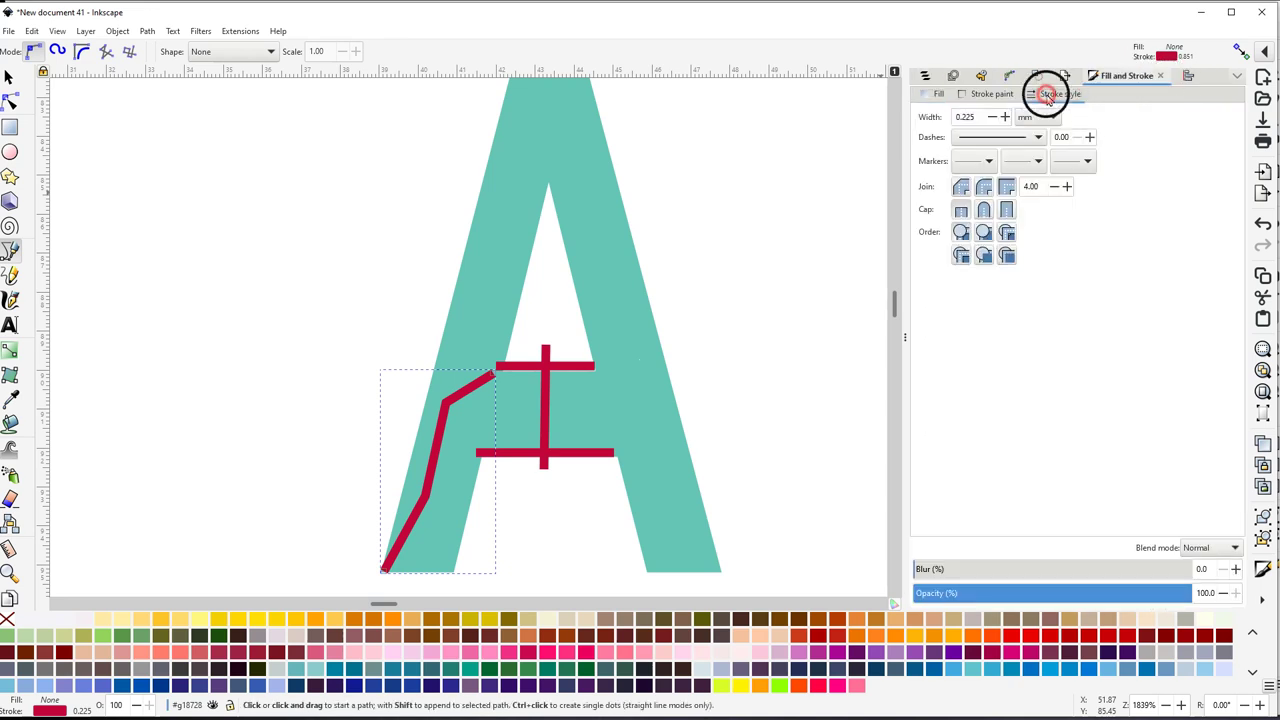
{"action": "left_click", "coordinate": [1000, 137]}
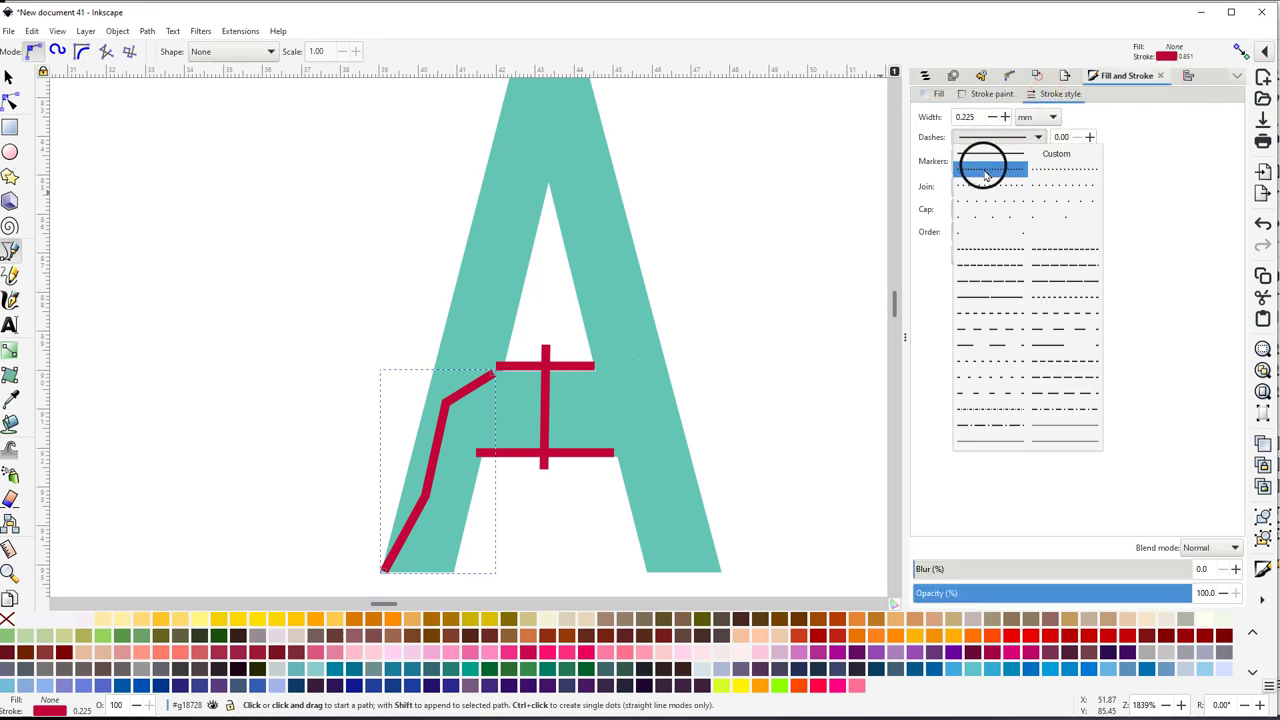
{"action": "left_click", "coordinate": [985, 163]}
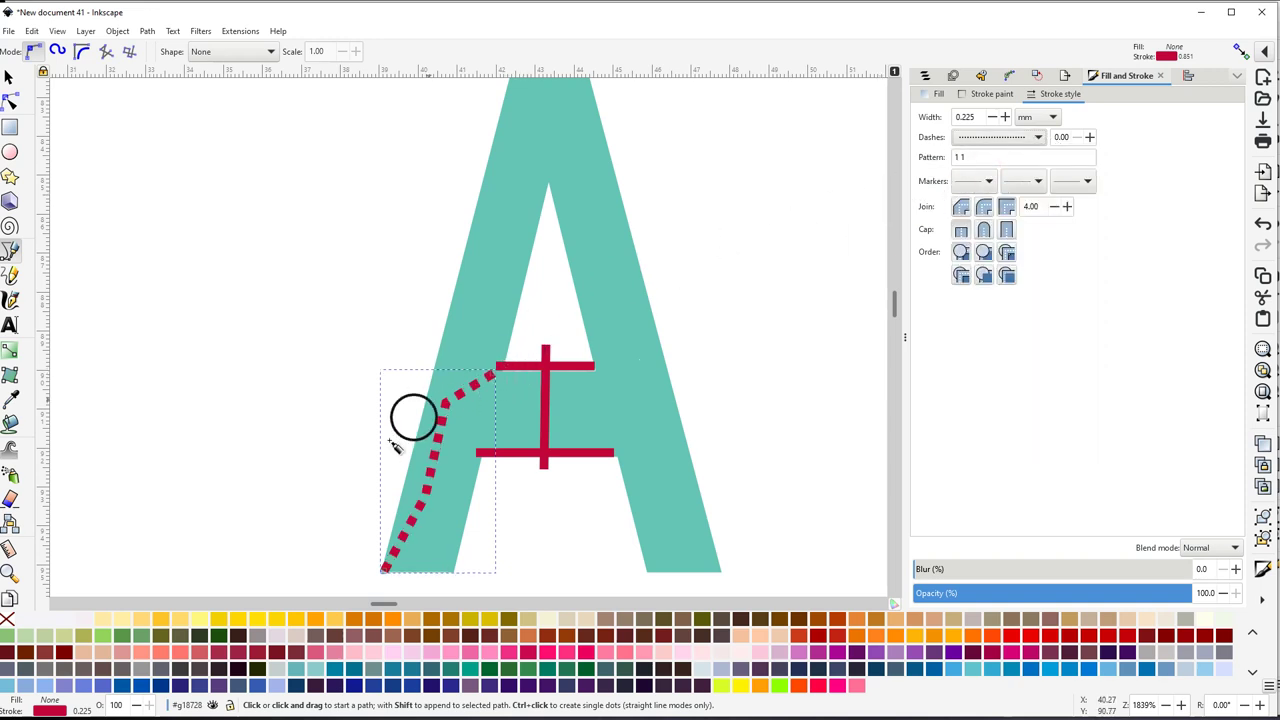
Apply Ink/Stitch Params to the dashed path as a Running Stitch with 1.5 mm stitch length
{"action": "left_click", "coordinate": [231, 31]}
{"action": "mouse_move", "coordinate": [269, 217]}
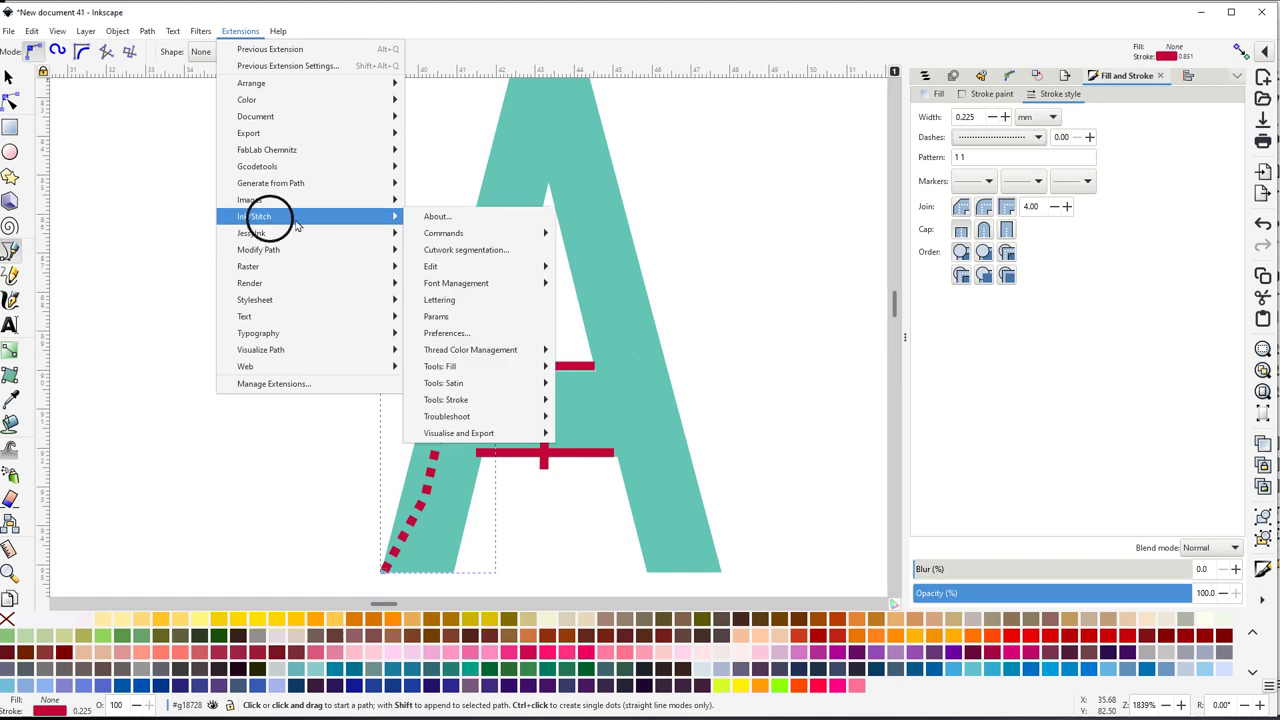
{"action": "left_click", "coordinate": [437, 317]}
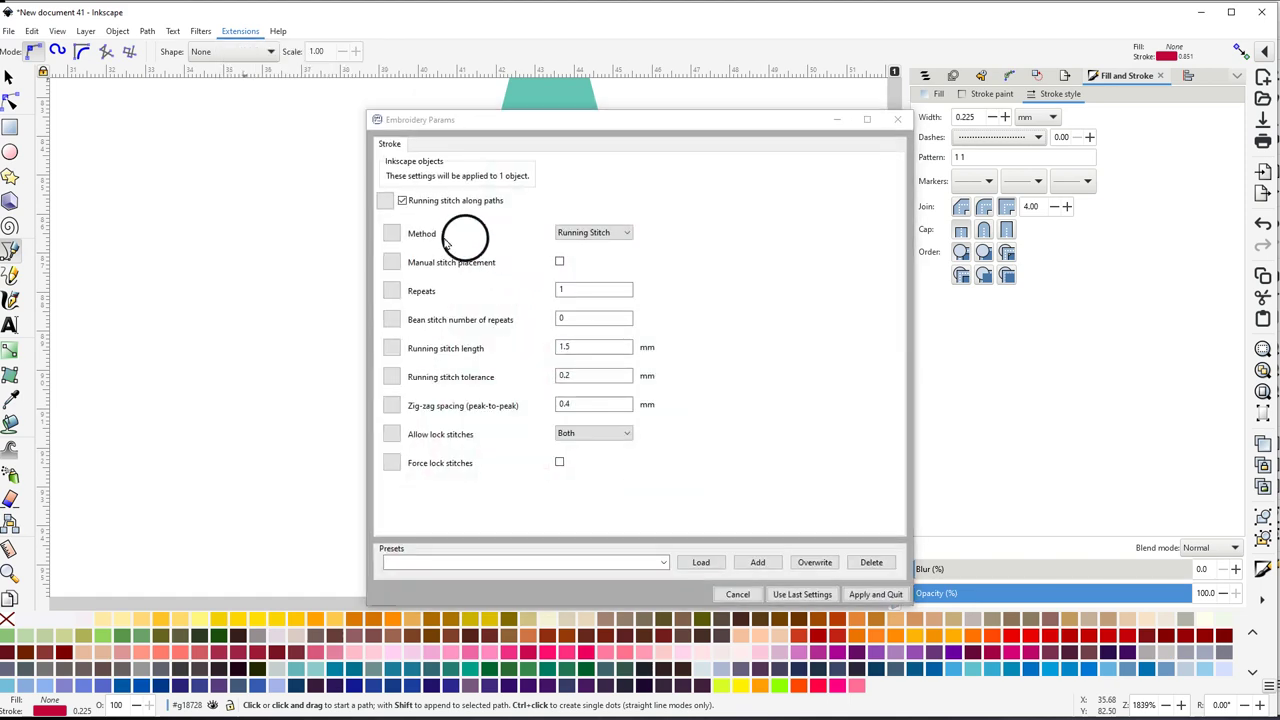
{"action": "left_click", "coordinate": [890, 595]}
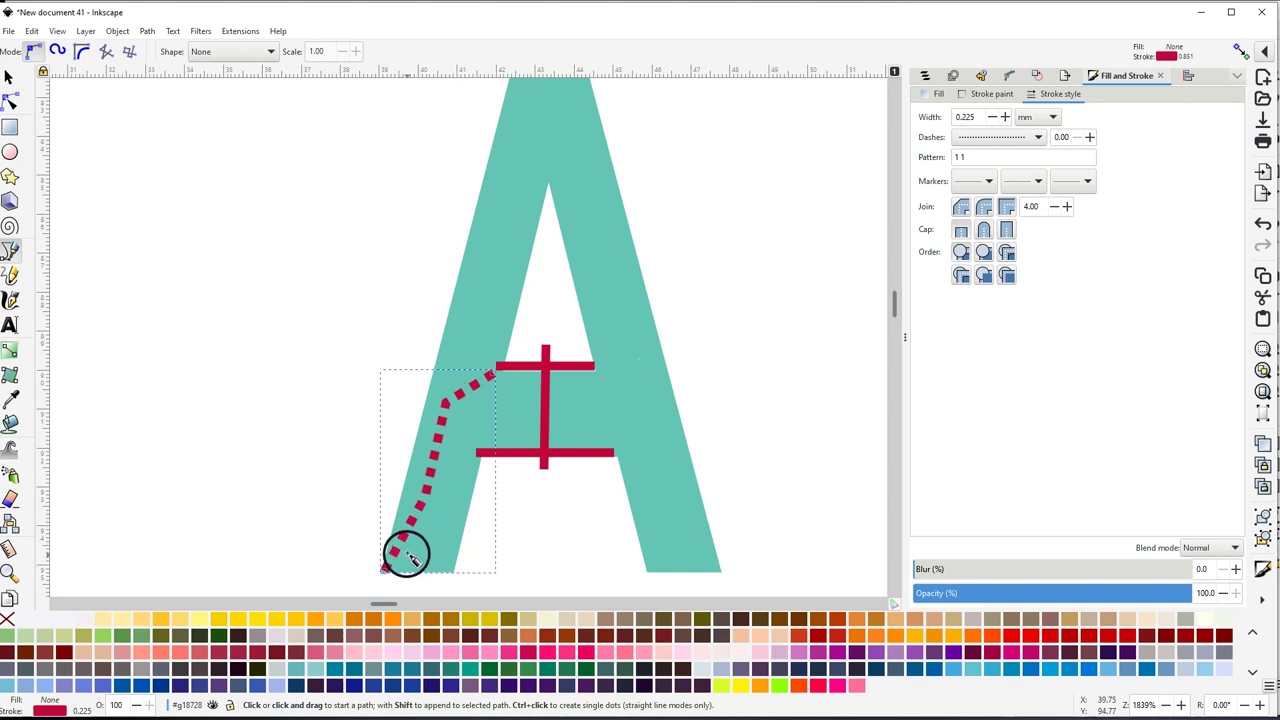
Draw the left leg's inner rail from its inner bottom corner about 10.5 mm to the inner apex, ending near the A's top left corner
{"action": "scroll", "coordinate": [353, 388], "scroll_direction": "down", "scroll_amount": 1, "text": "ctrl"}
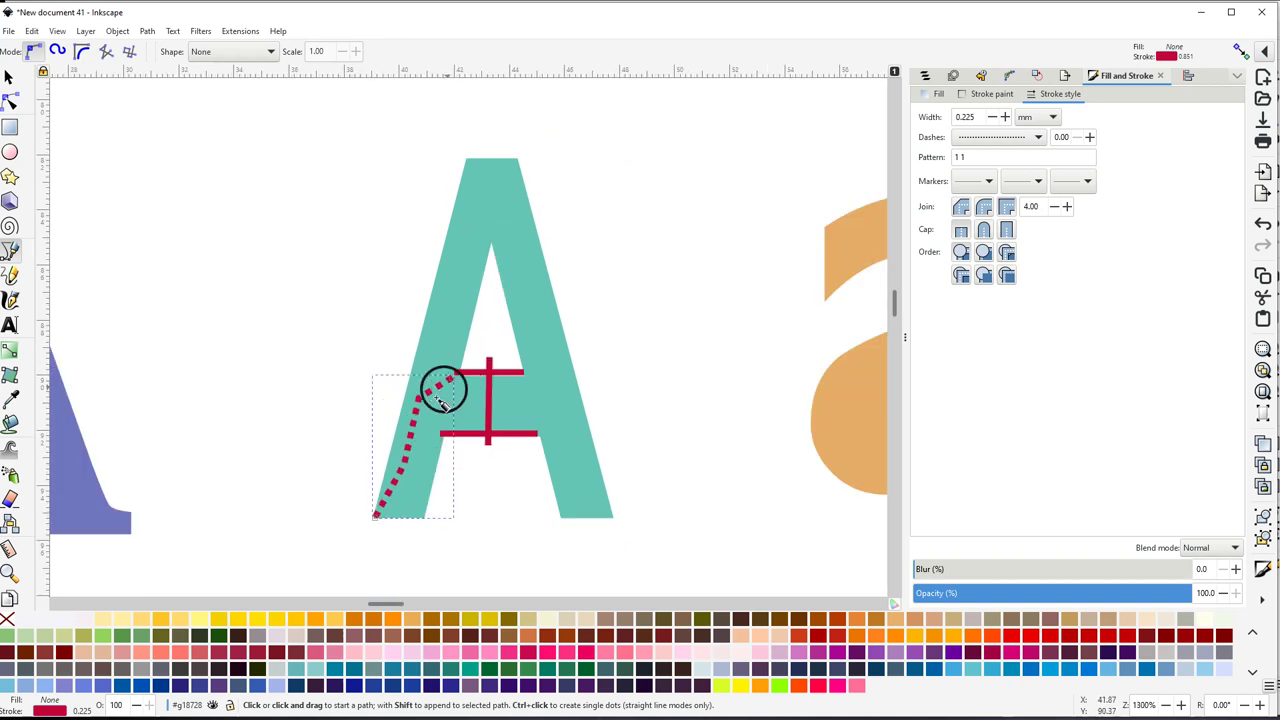
{"action": "left_click", "coordinate": [423, 518]}
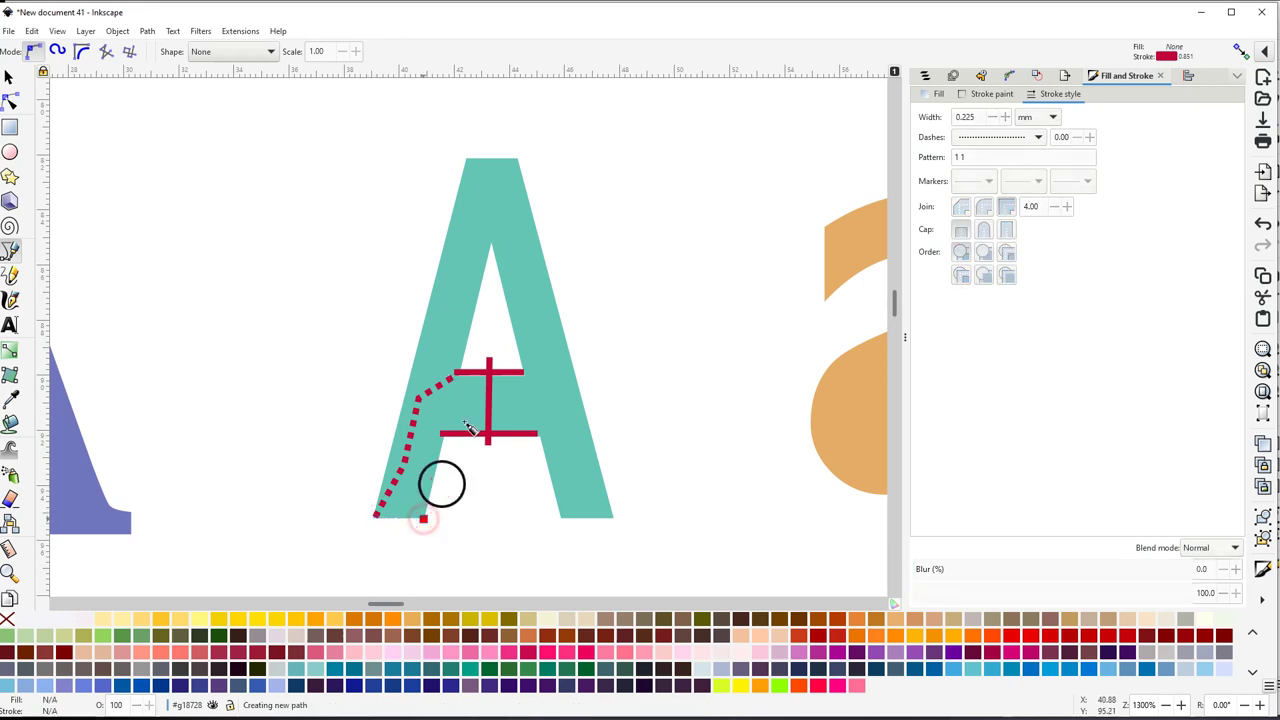
{"action": "left_click", "coordinate": [492, 241]}
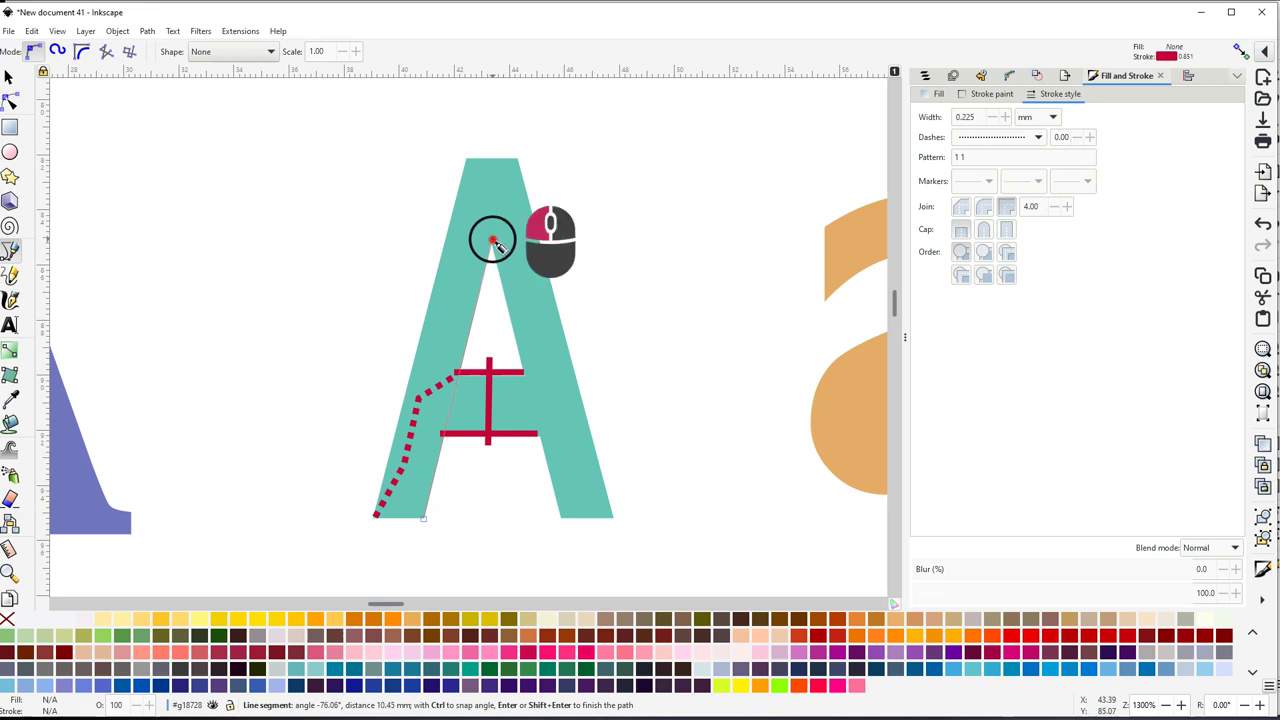
{"action": "left_click", "coordinate": [472, 166]}
{"action": "right_click", "coordinate": [472, 166]}
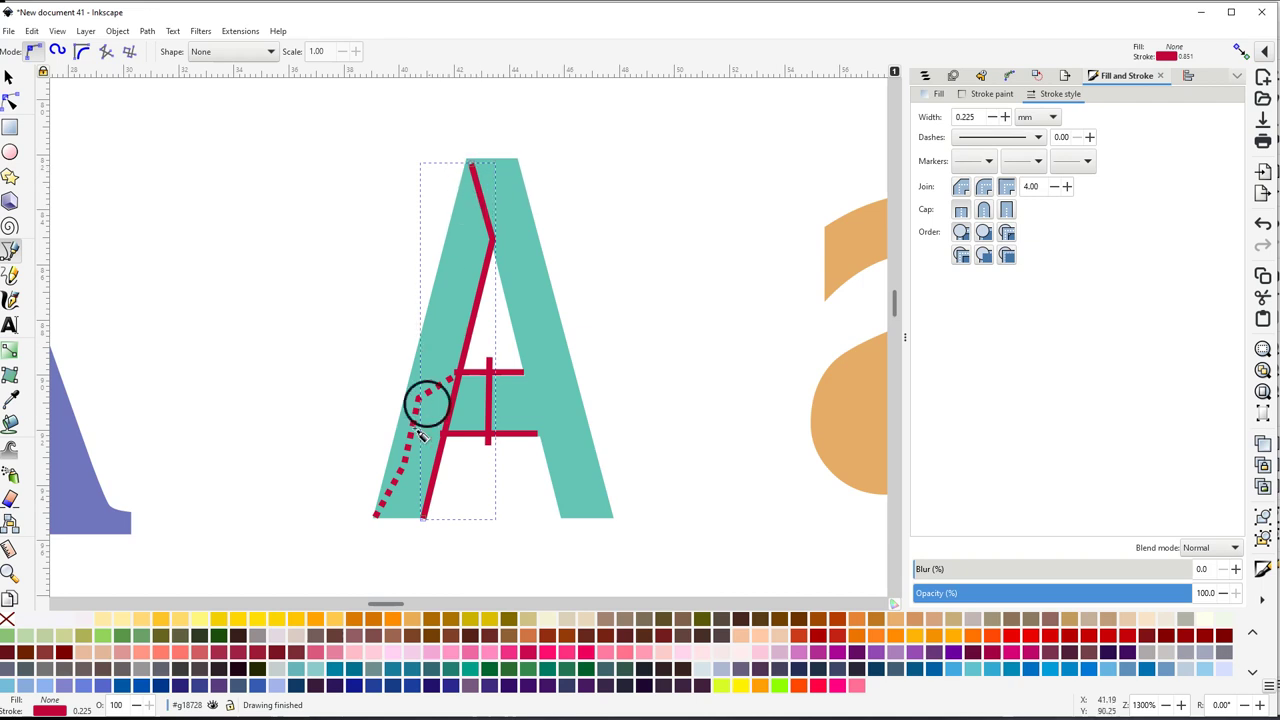
Draw the left leg's straight outer rail from its outer bottom corner to the A's top left corner
{"action": "left_click", "coordinate": [371, 516]}
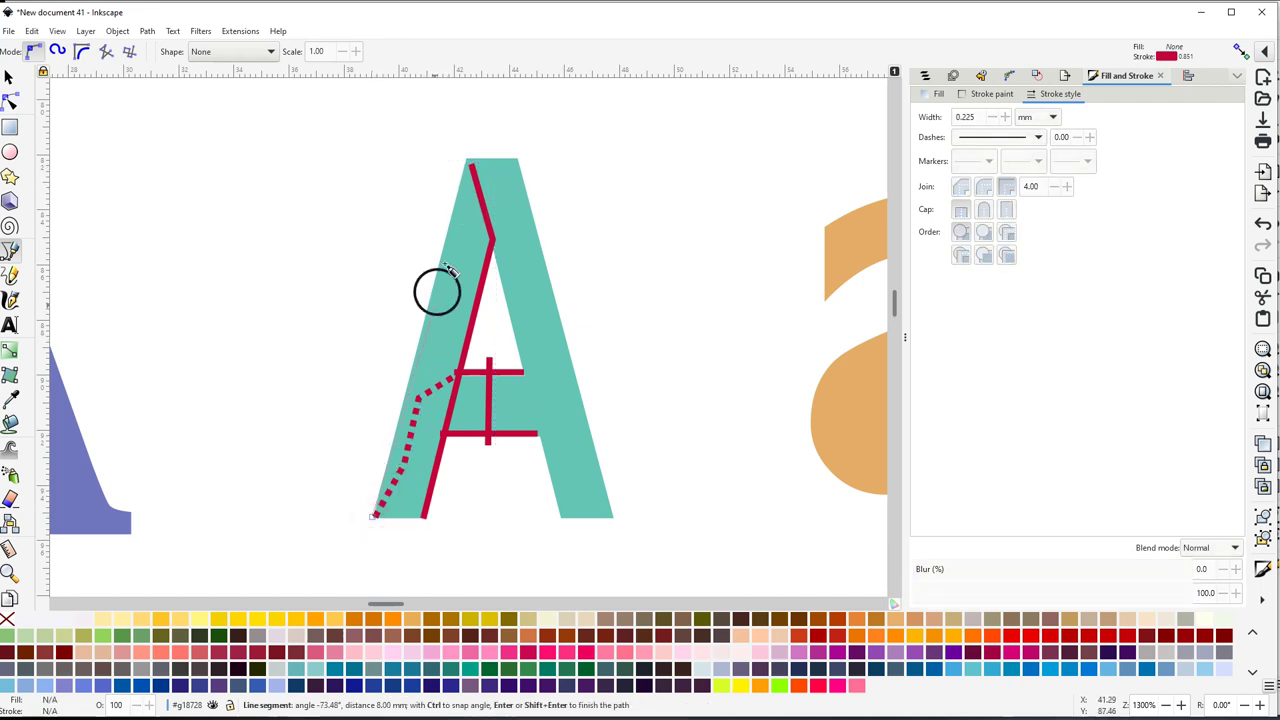
{"action": "left_click", "coordinate": [467, 163]}
{"action": "right_click", "coordinate": [467, 163]}
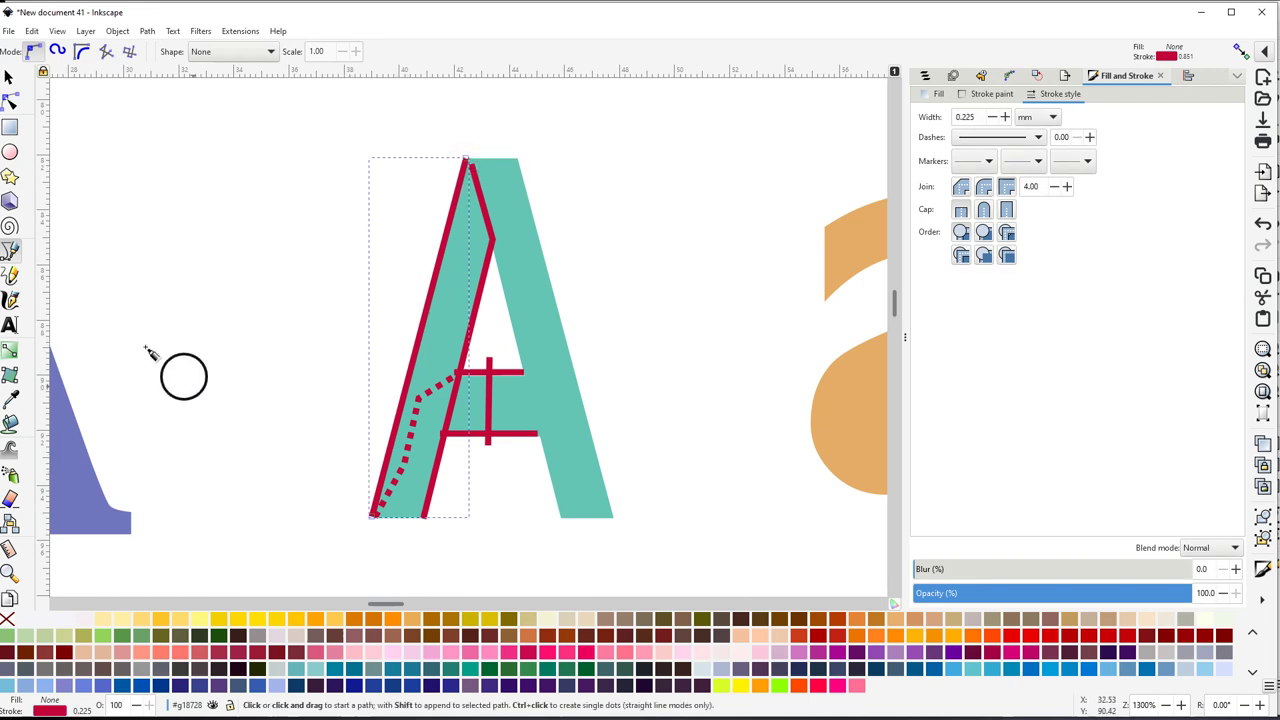
Draw two straight green rungs with the Pencil tool across the left leg's rails, one below and one above the crossbar, the upper about 3.3 mm wide
{"action": "left_click", "coordinate": [12, 277]}
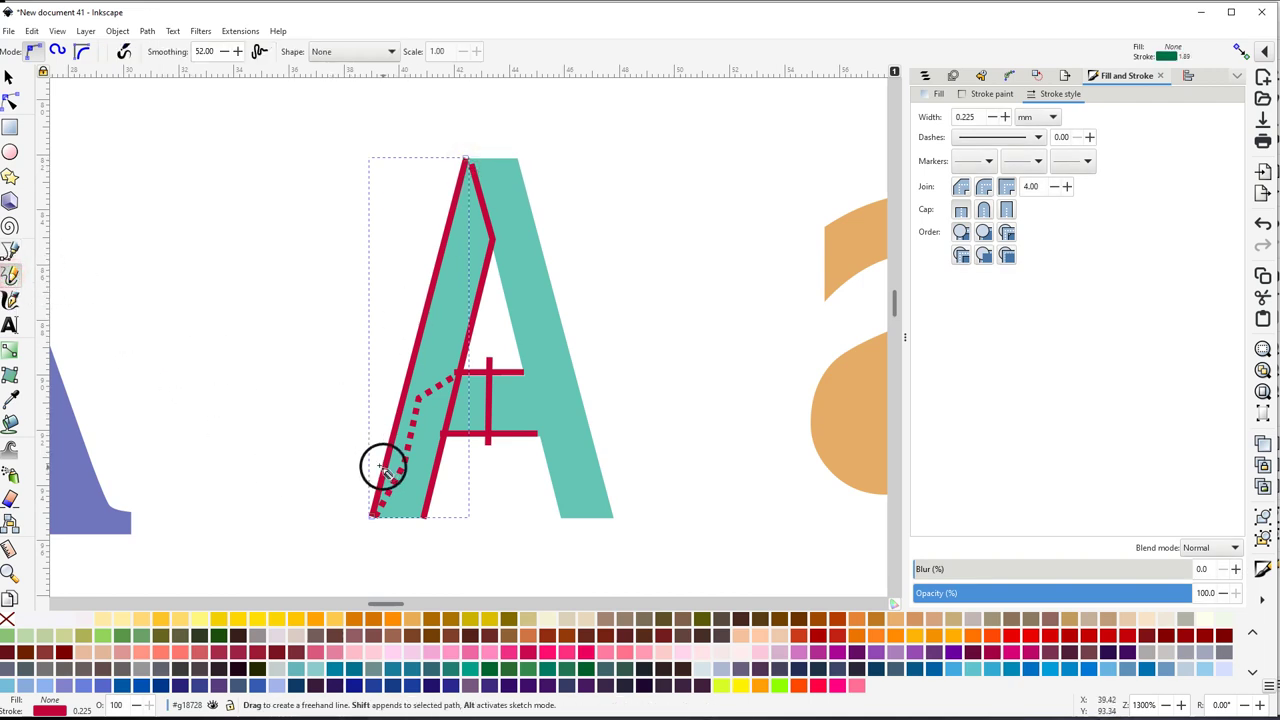
{"action": "left_click_drag", "start_coordinate": [372, 460], "coordinate": [408, 471]}
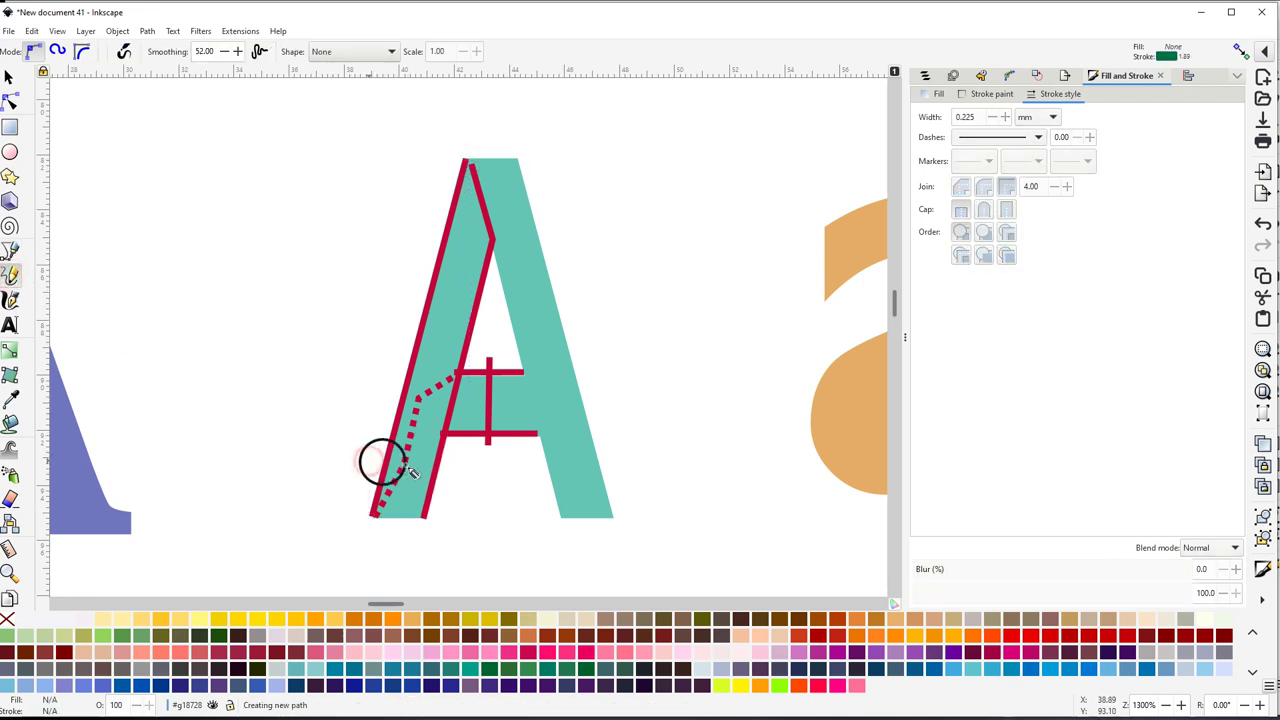
{"action": "left_click", "coordinate": [459, 483]}
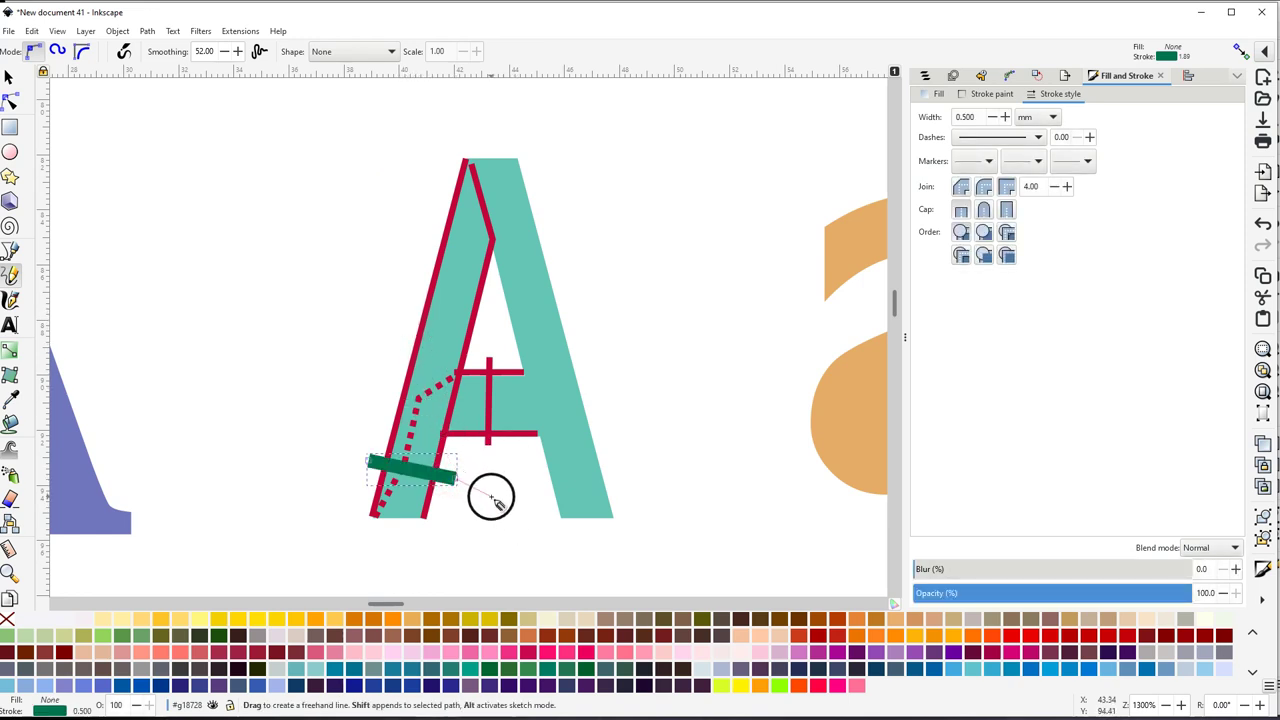
{"action": "key", "text": "Escape"}
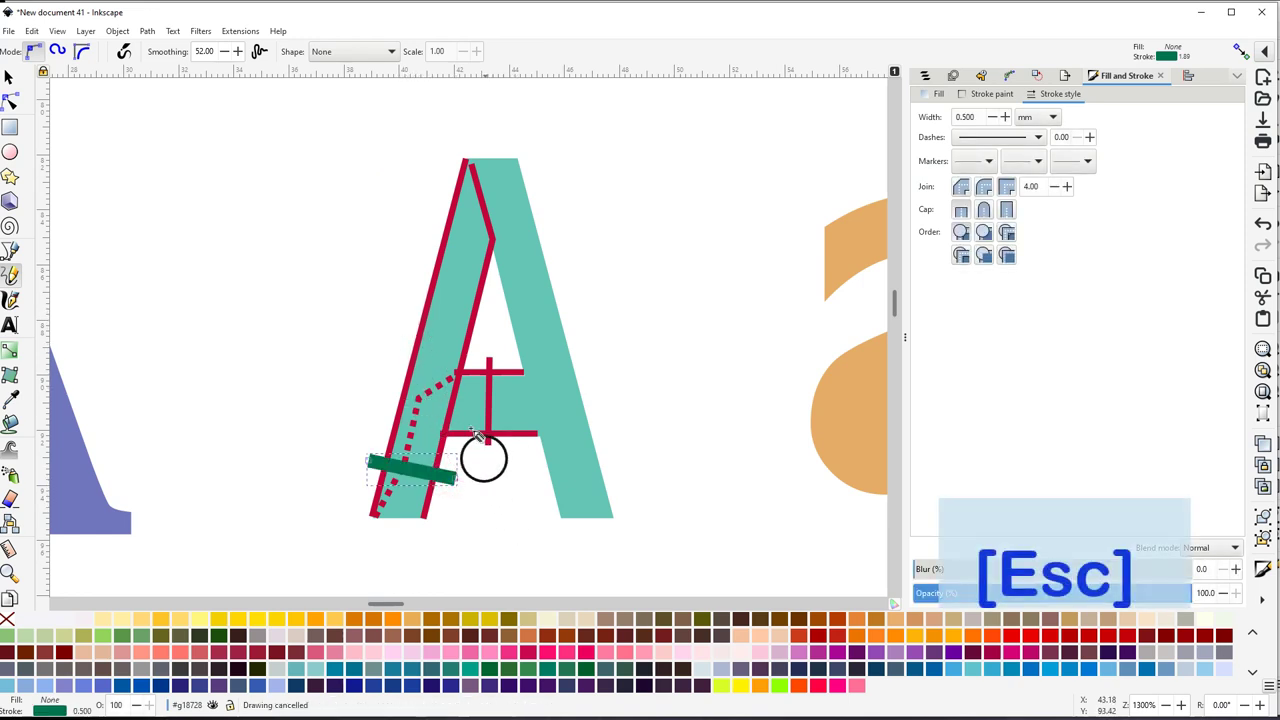
{"action": "left_click", "coordinate": [403, 297]}
{"action": "left_click", "coordinate": [489, 320]}
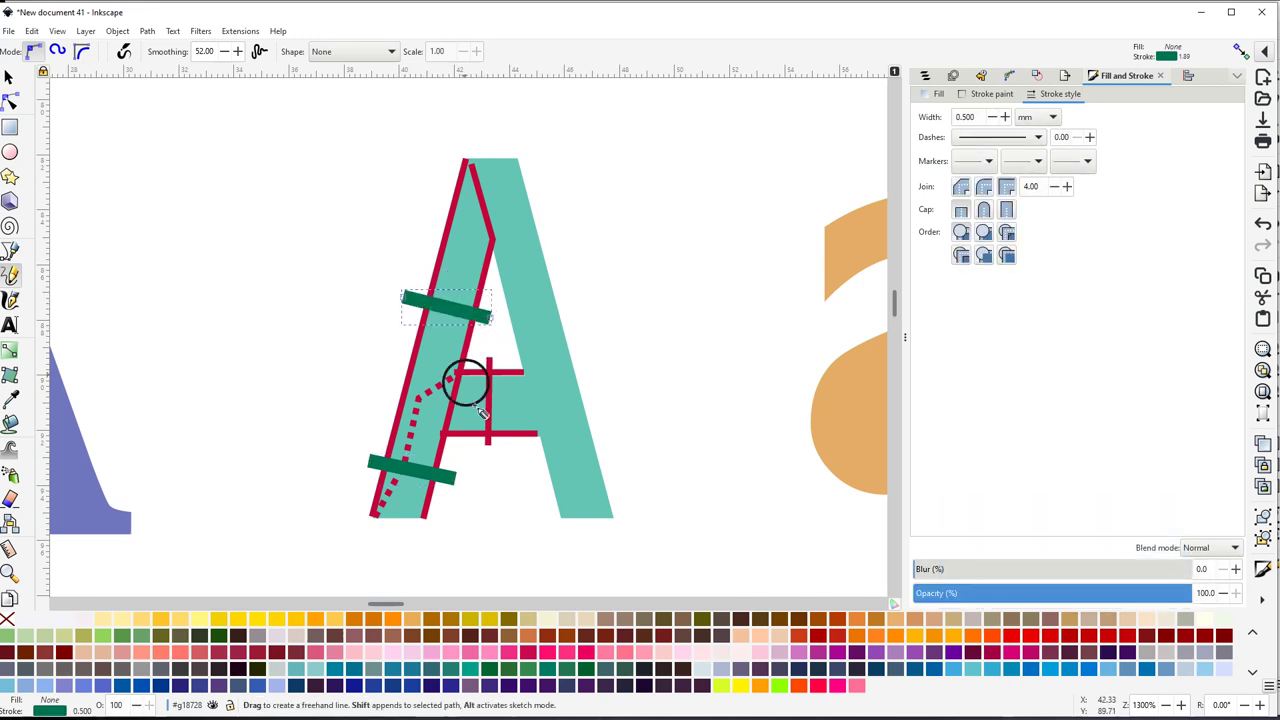
{"action": "key", "text": "space"}
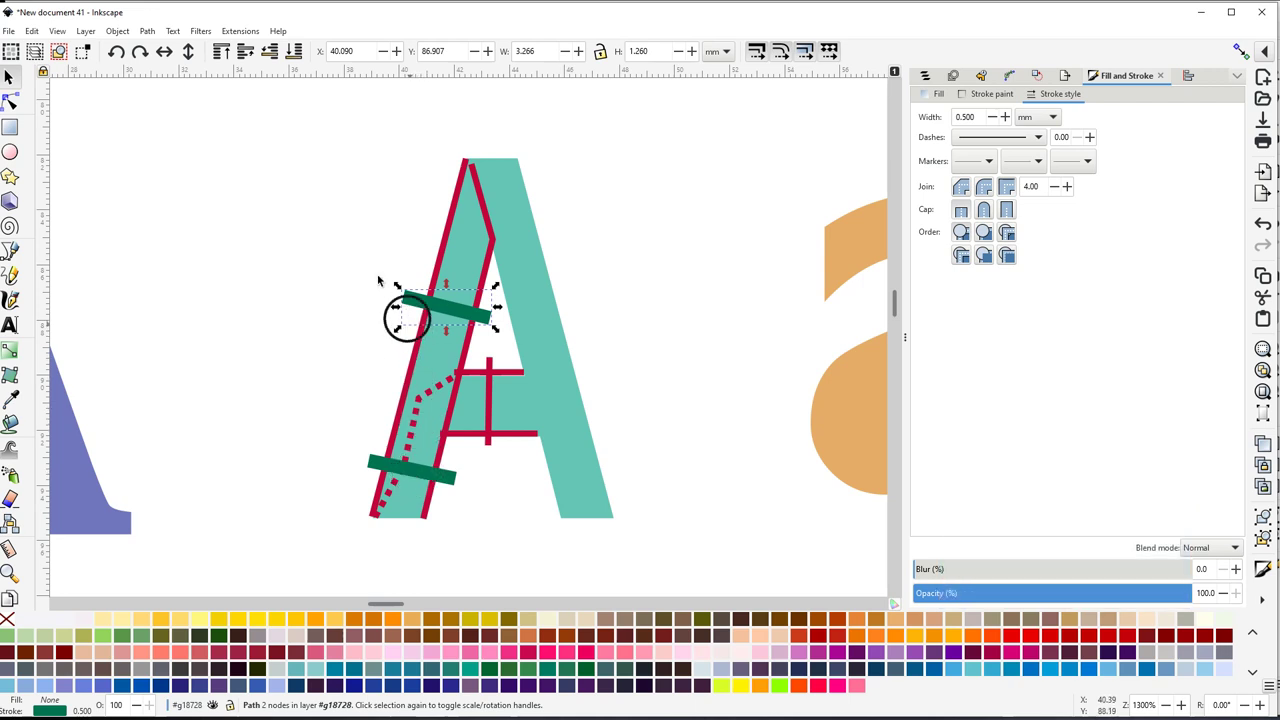
Combine the left leg's two red rails and two green rungs into one path and thin its stroke to 0.151 mm
{"action": "left_click", "coordinate": [409, 212]}
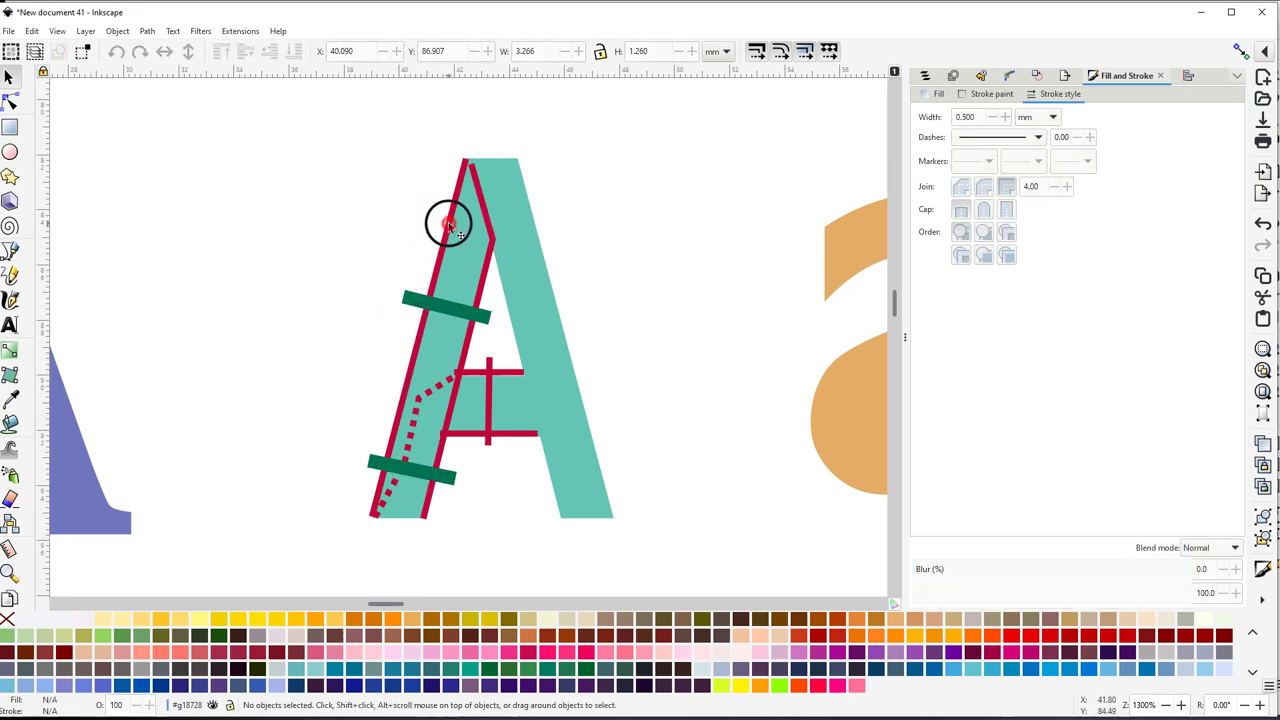
{"action": "left_click", "coordinate": [449, 228]}
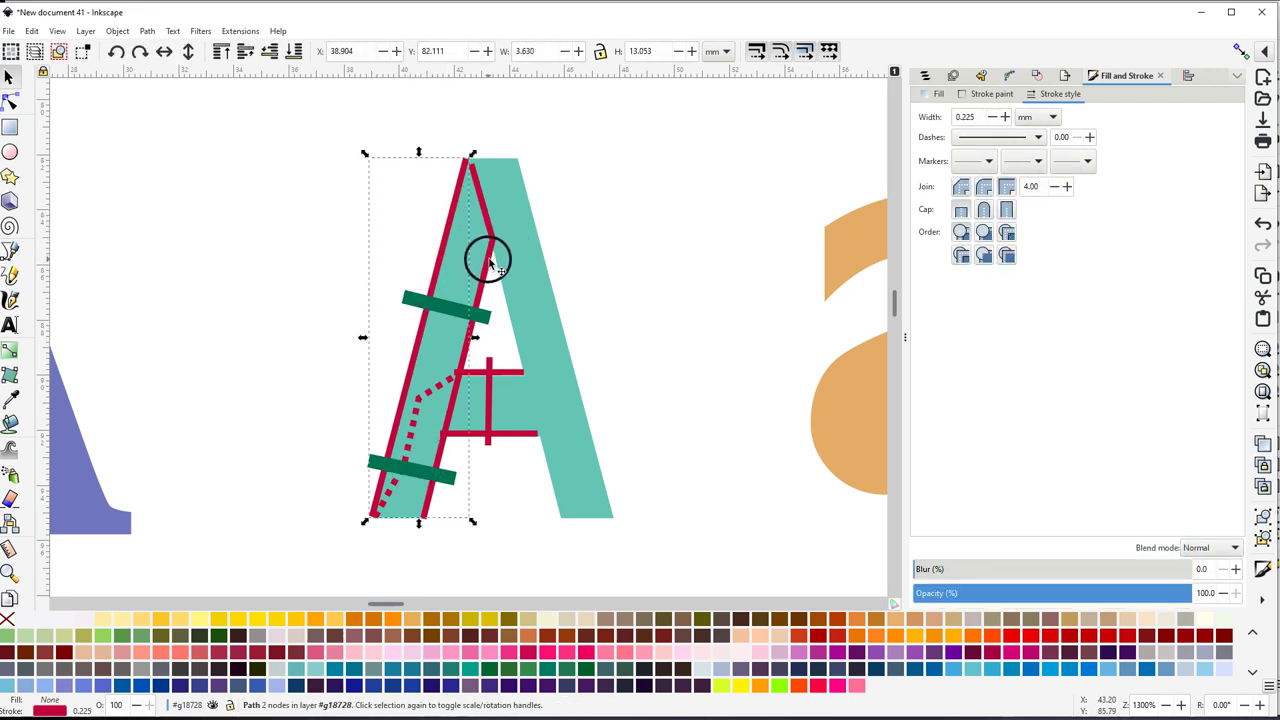
{"action": "key", "text": "shift"}
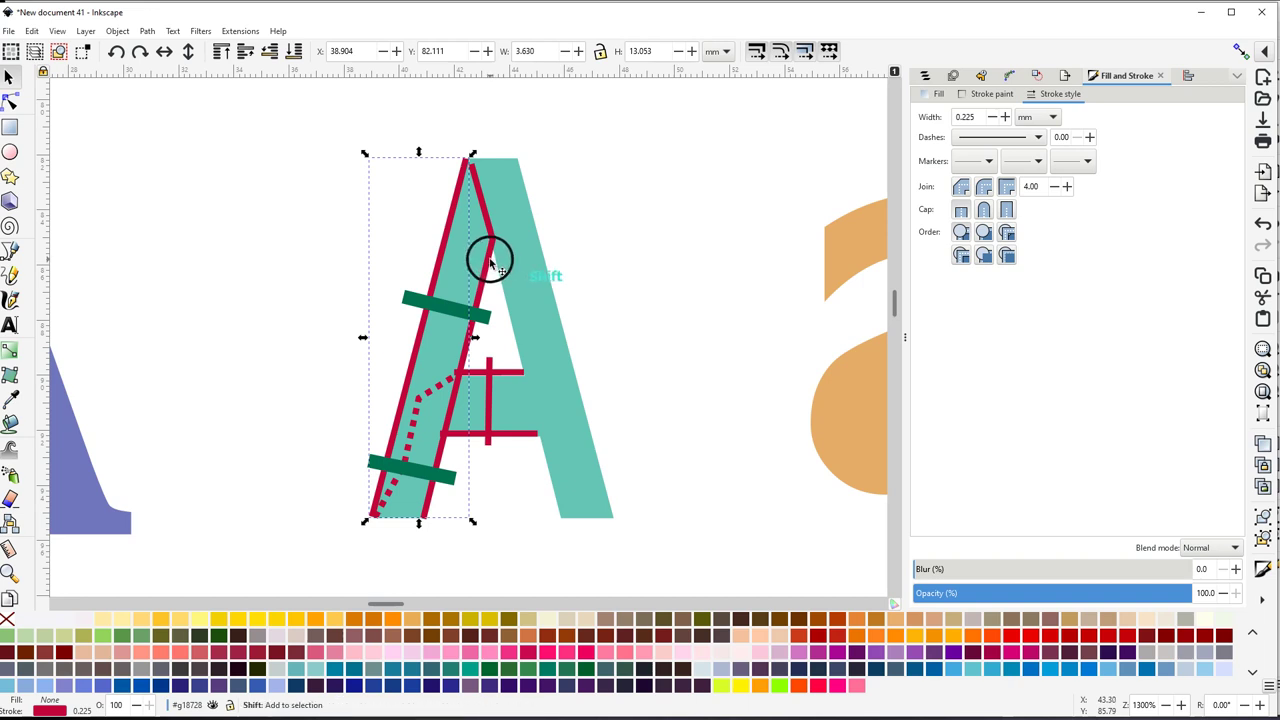
{"action": "left_click", "coordinate": [488, 260], "text": "shift"}
{"action": "left_click", "coordinate": [447, 316], "text": "shift"}
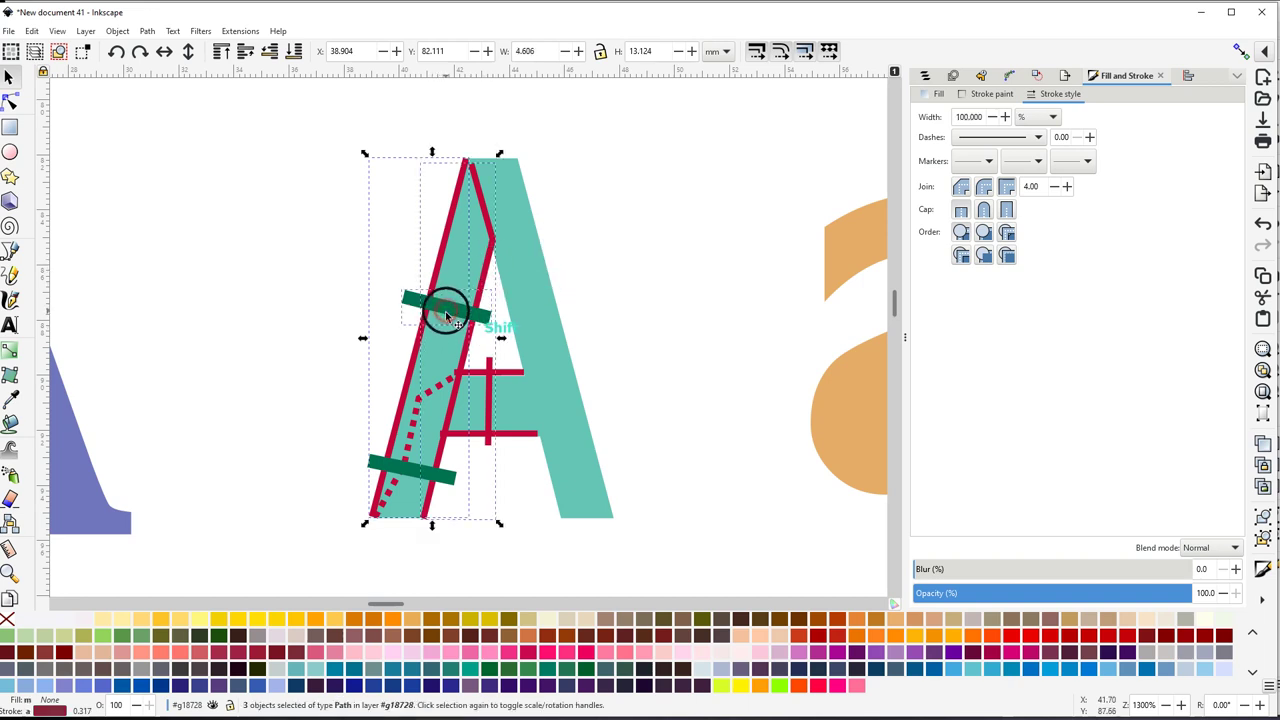
{"action": "left_click", "coordinate": [447, 481], "text": "shift"}
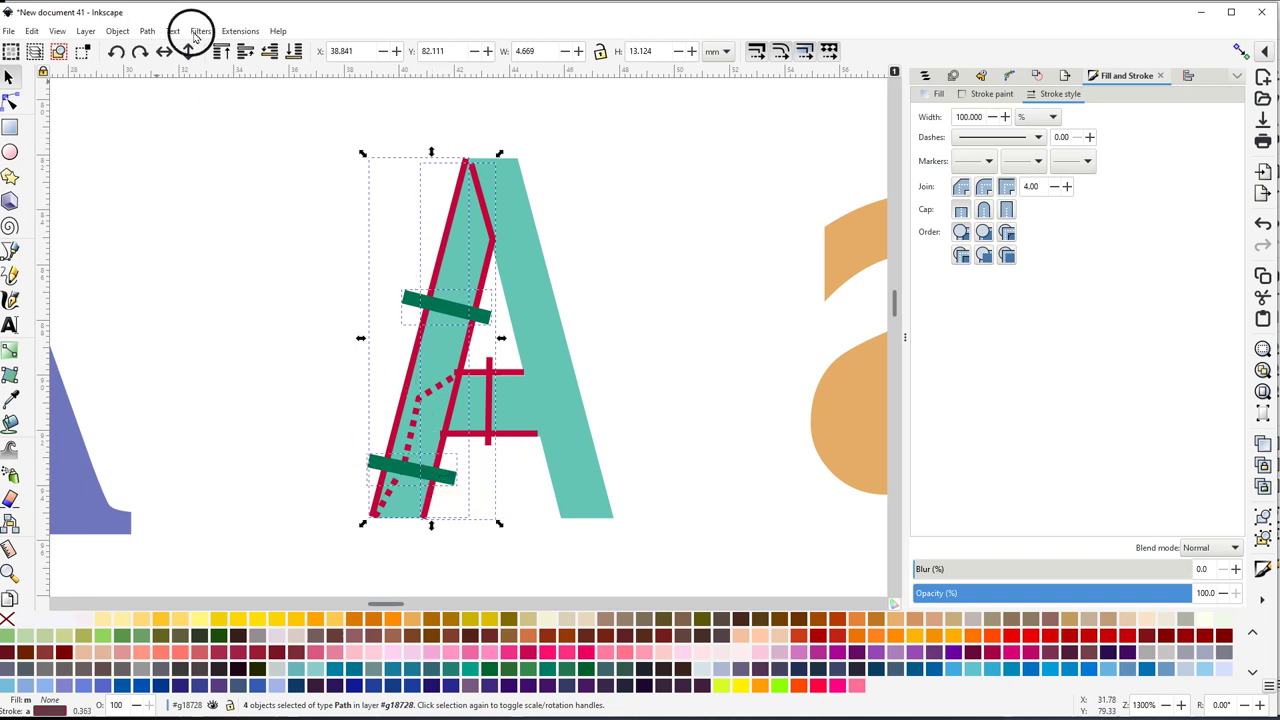
{"action": "left_click", "coordinate": [148, 32]}
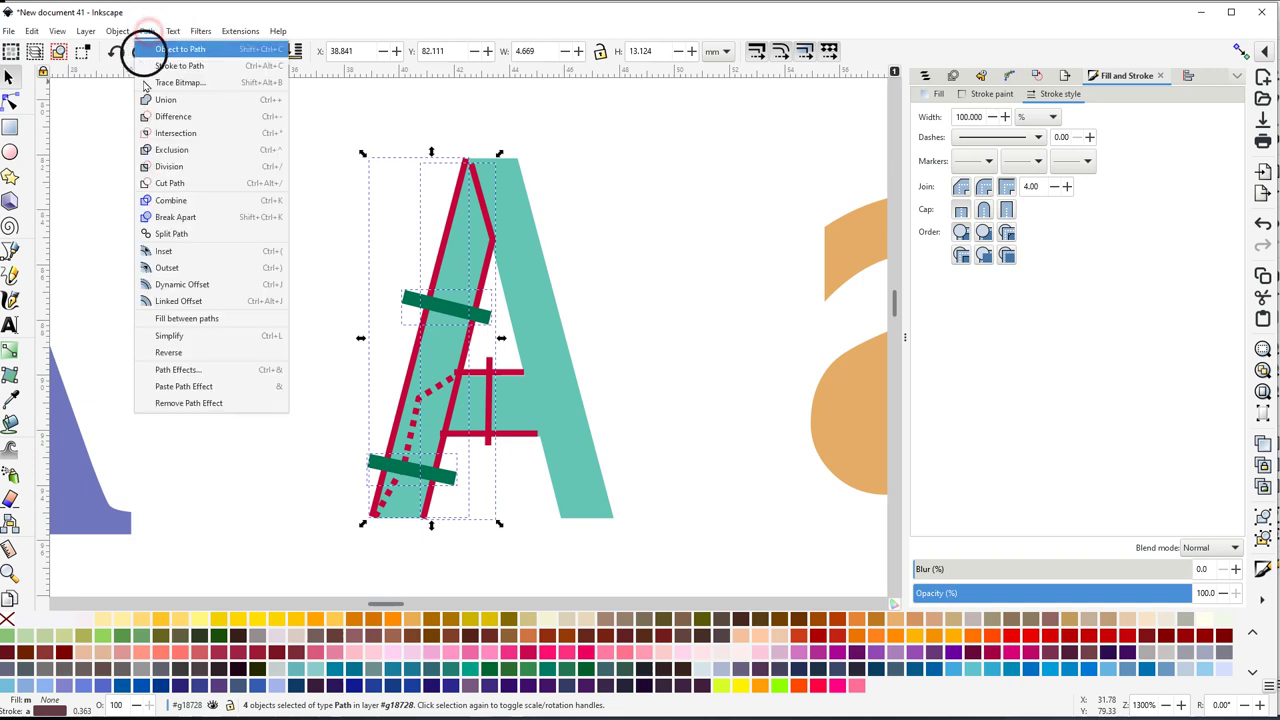
{"action": "left_click", "coordinate": [171, 200]}
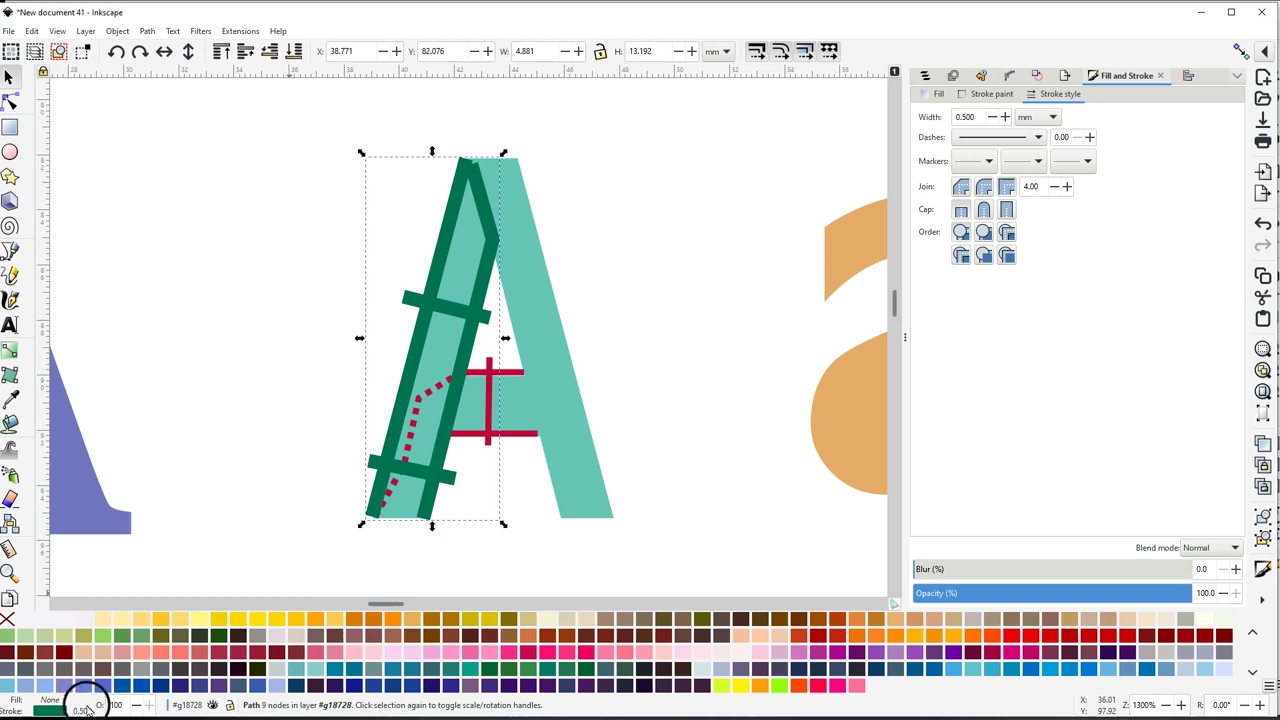
{"action": "left_click_drag", "start_coordinate": [85, 710], "coordinate": [87, 708]}
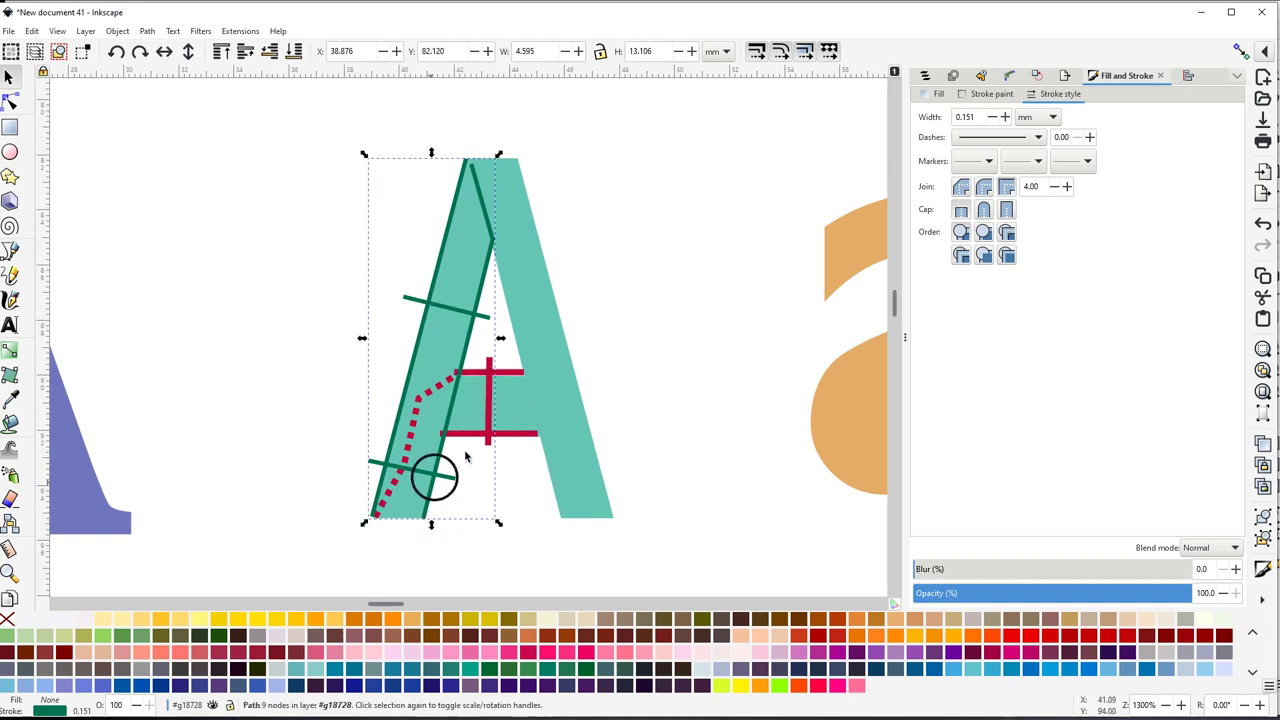
Draw the right leg's inner rail about 13.3 mm from just above the A's top left corner to the leg's inner bottom corner
{"action": "left_click_drag", "start_coordinate": [628, 420], "coordinate": [543, 406]}
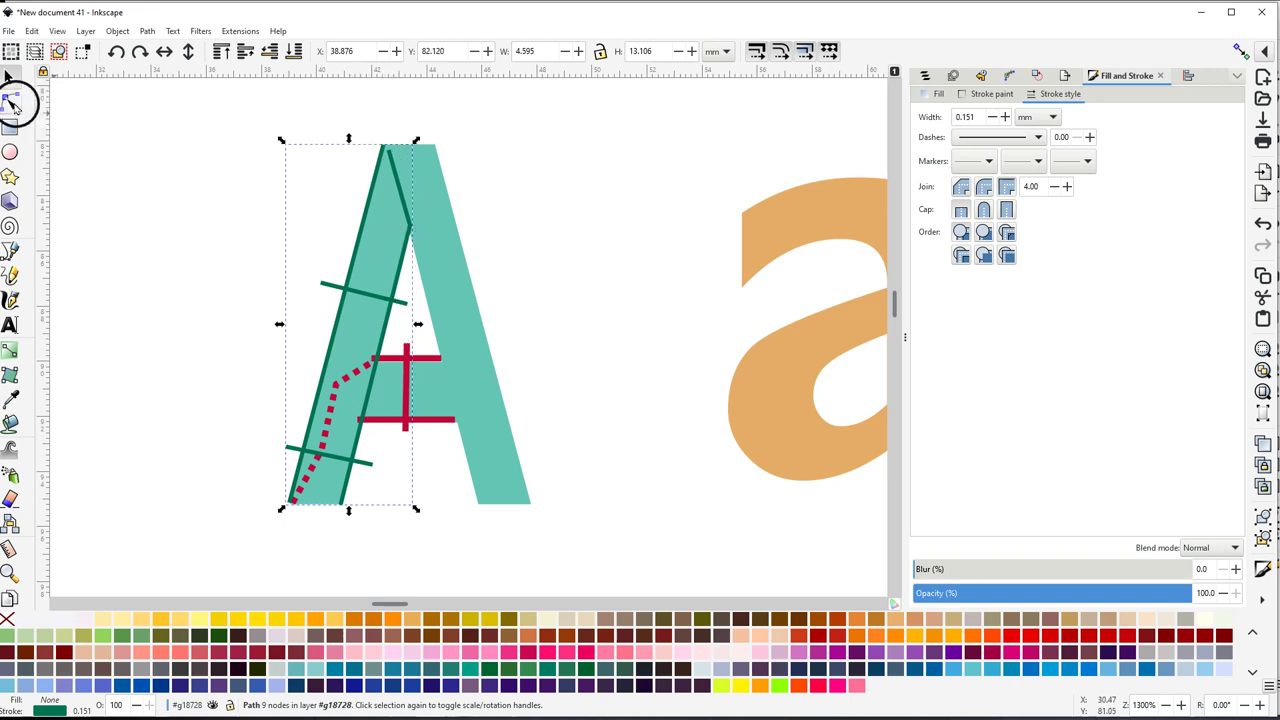
{"action": "left_click", "coordinate": [9, 252]}
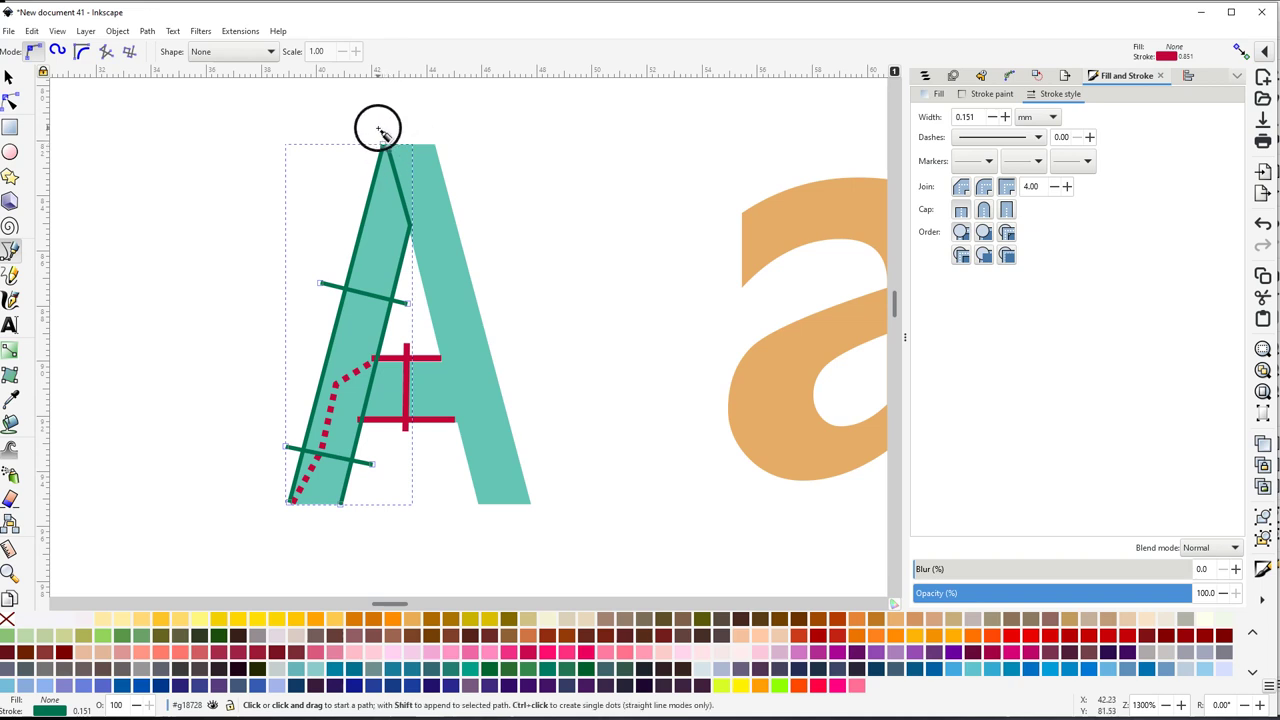
{"action": "left_click", "coordinate": [376, 130]}
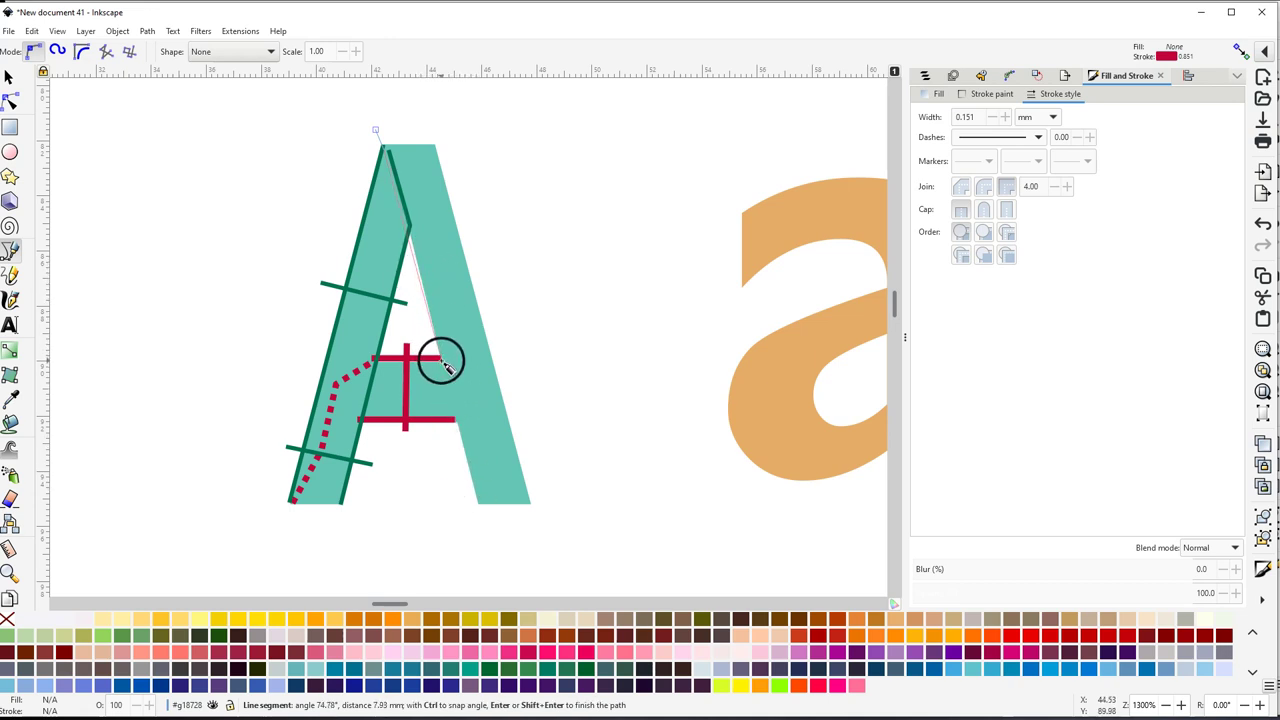
{"action": "left_click", "coordinate": [478, 506]}
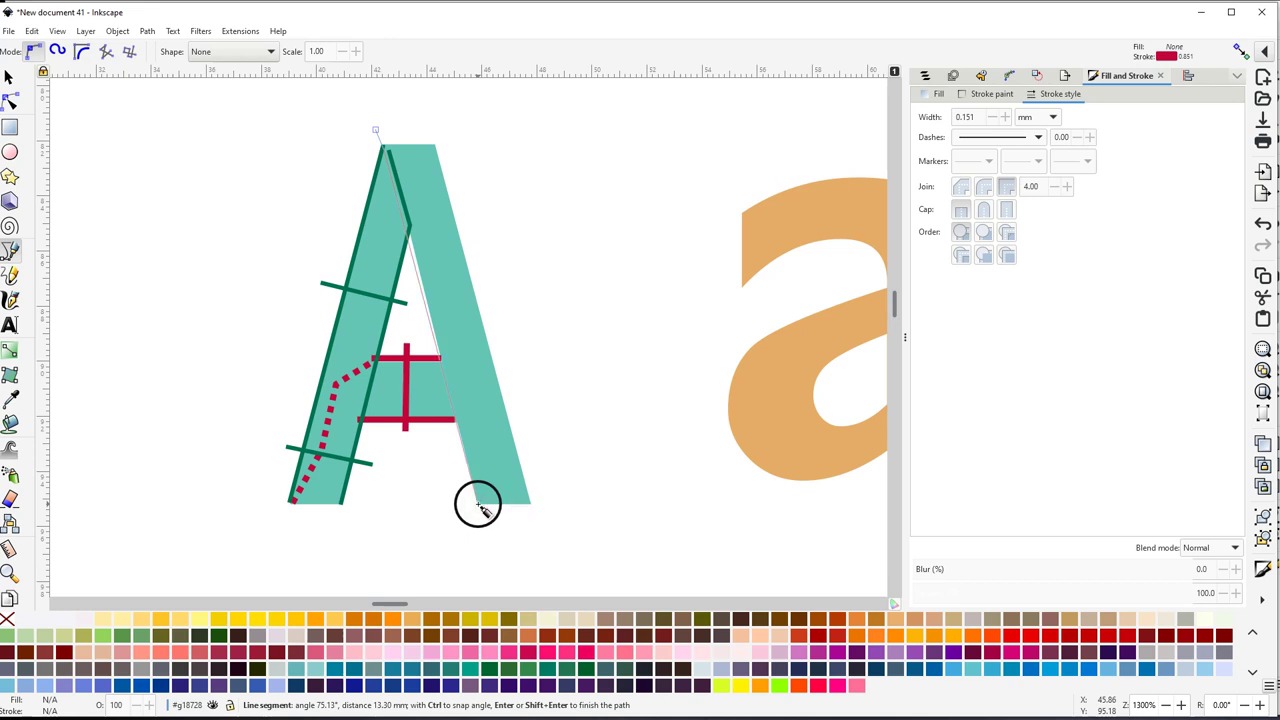
{"action": "key", "text": "Return"}
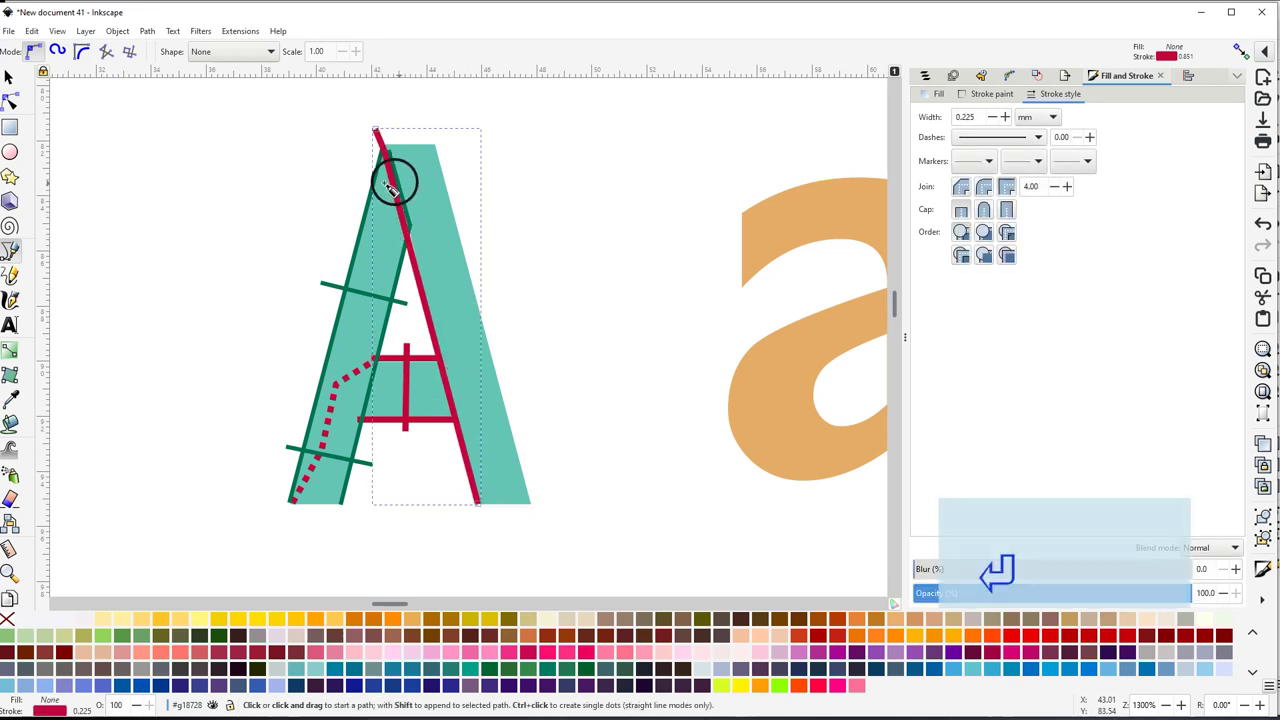
Delete the right leg inner rail's overshooting start node and move its remaining top node onto the A's top left corner
{"action": "left_click", "coordinate": [9, 101]}
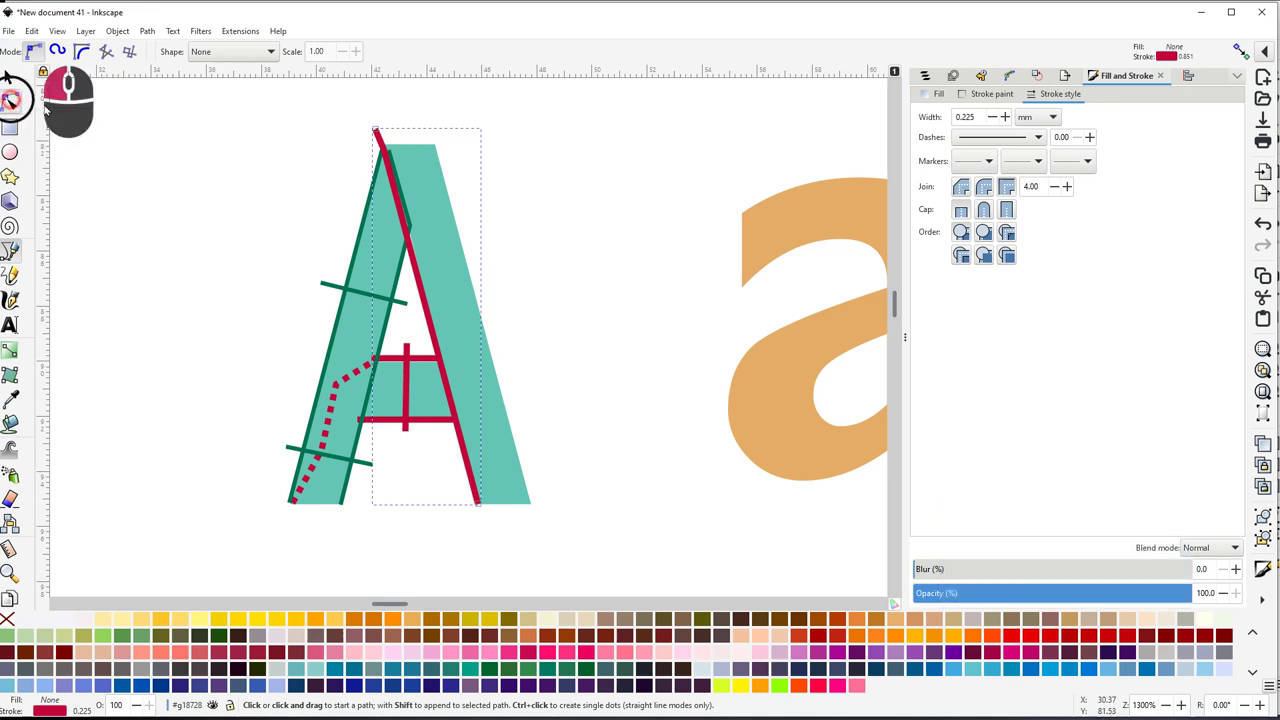
{"action": "left_click", "coordinate": [376, 131]}
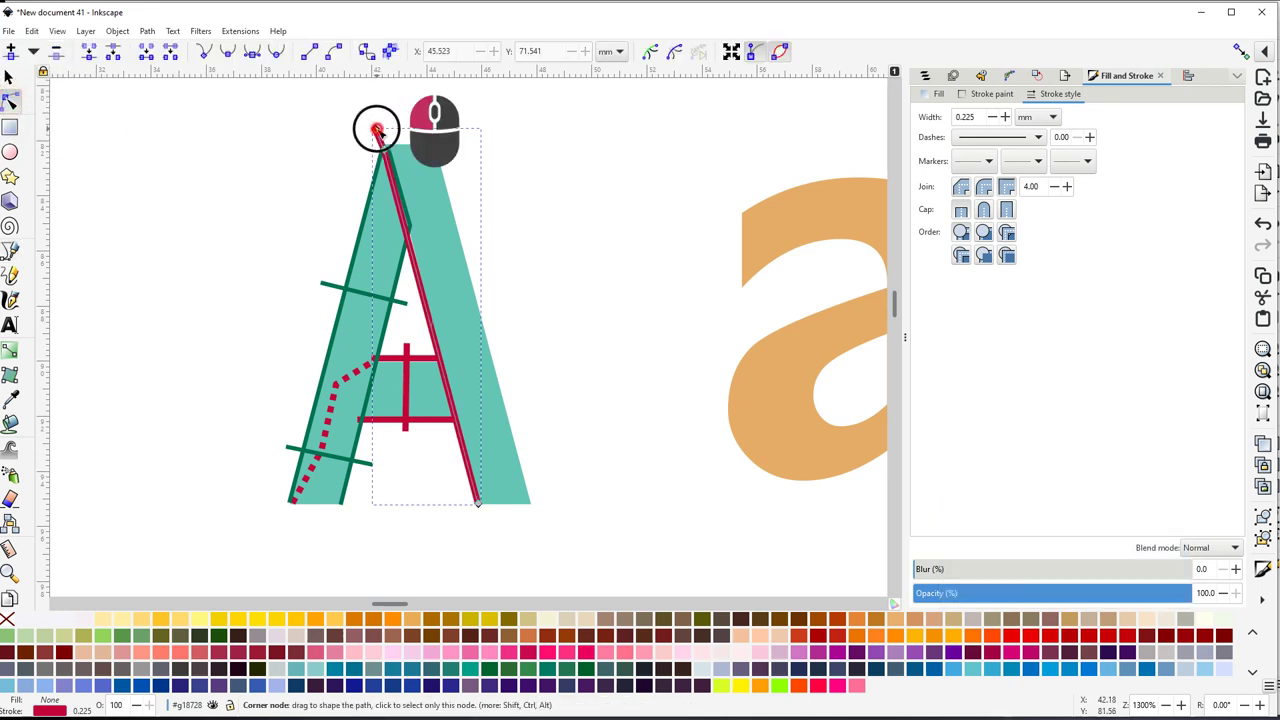
{"action": "left_click", "coordinate": [57, 51]}
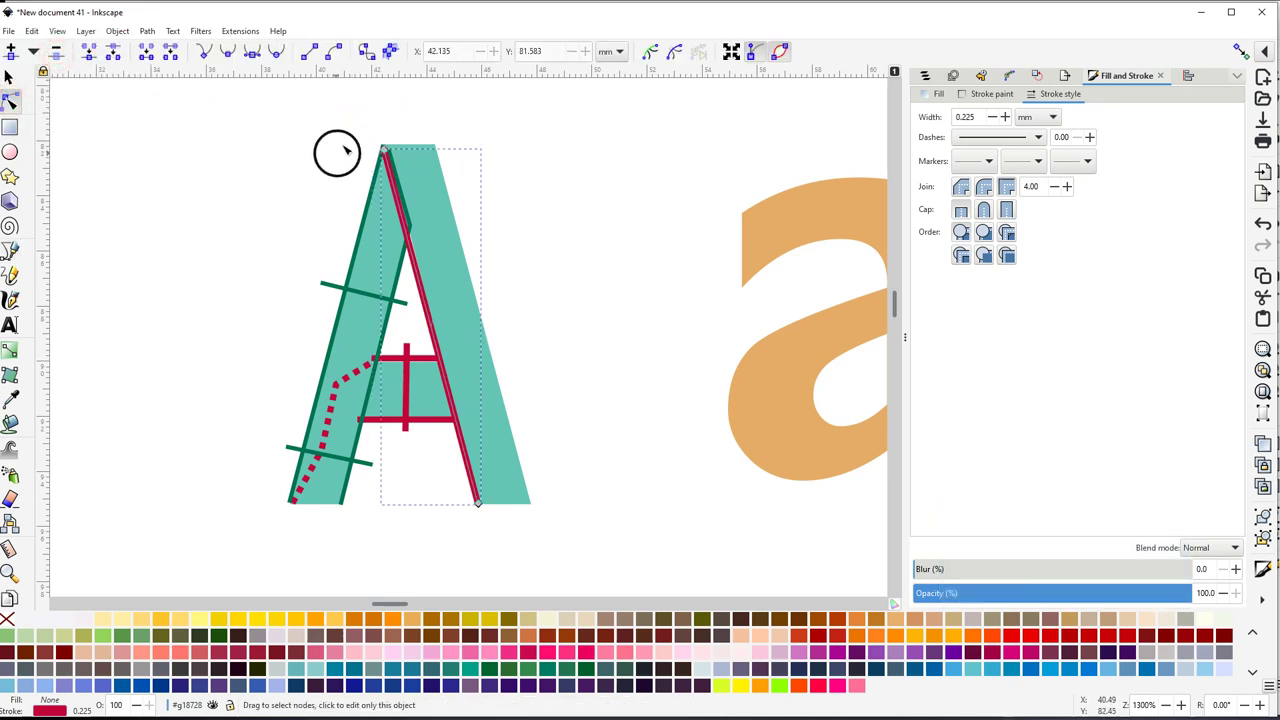
{"action": "left_click_drag", "start_coordinate": [385, 152], "coordinate": [381, 140]}
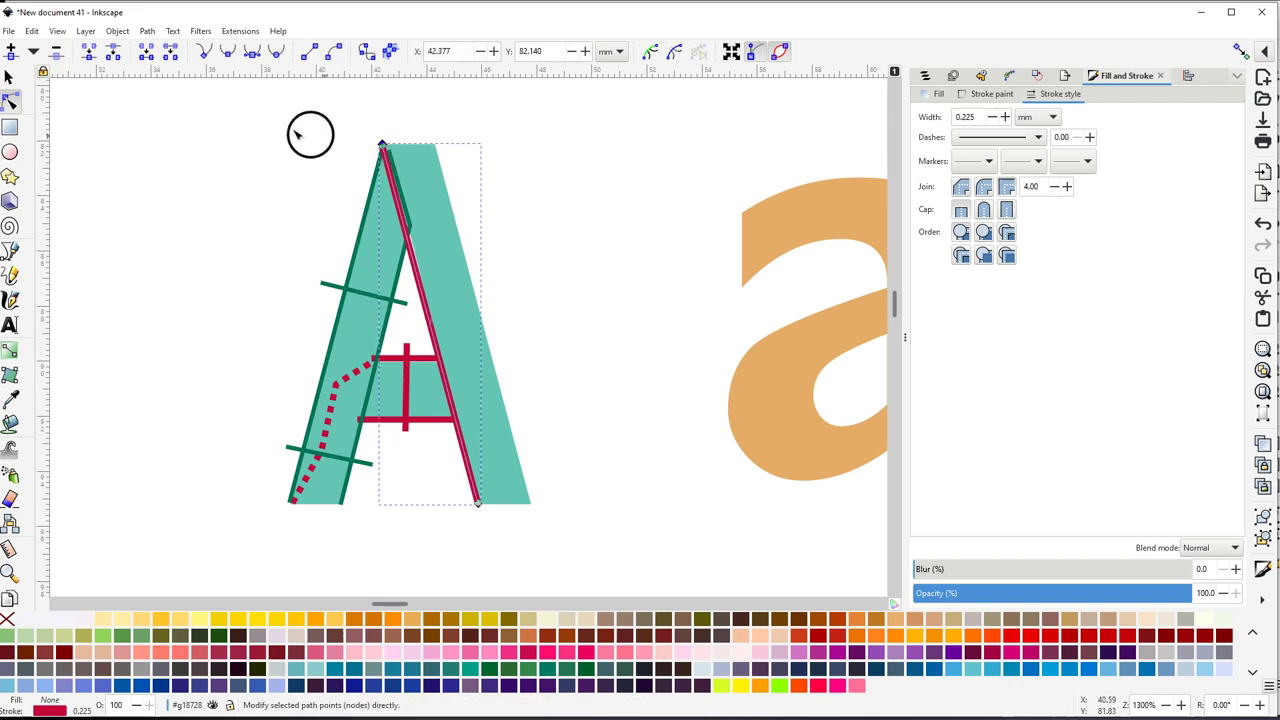
Draw the right leg's straight outer rail from the A's top right corner to the leg's outer bottom corner
{"action": "left_click", "coordinate": [10, 250]}
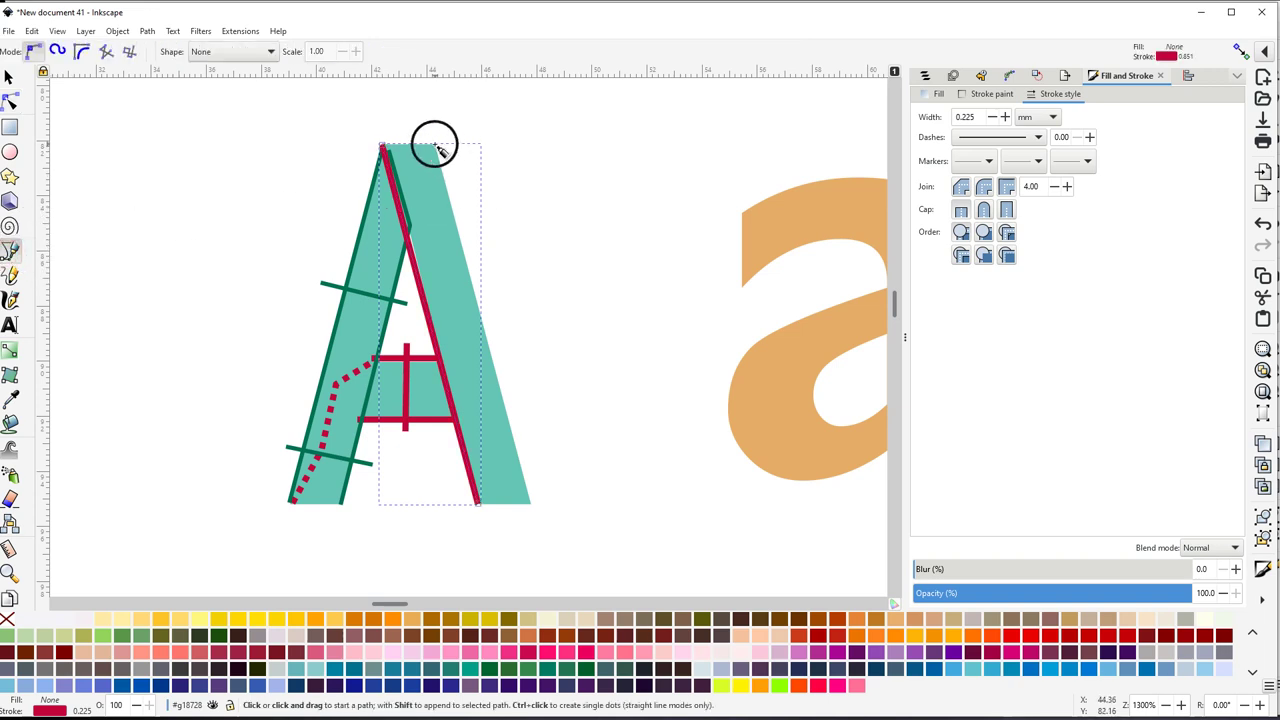
{"action": "left_click", "coordinate": [435, 145]}
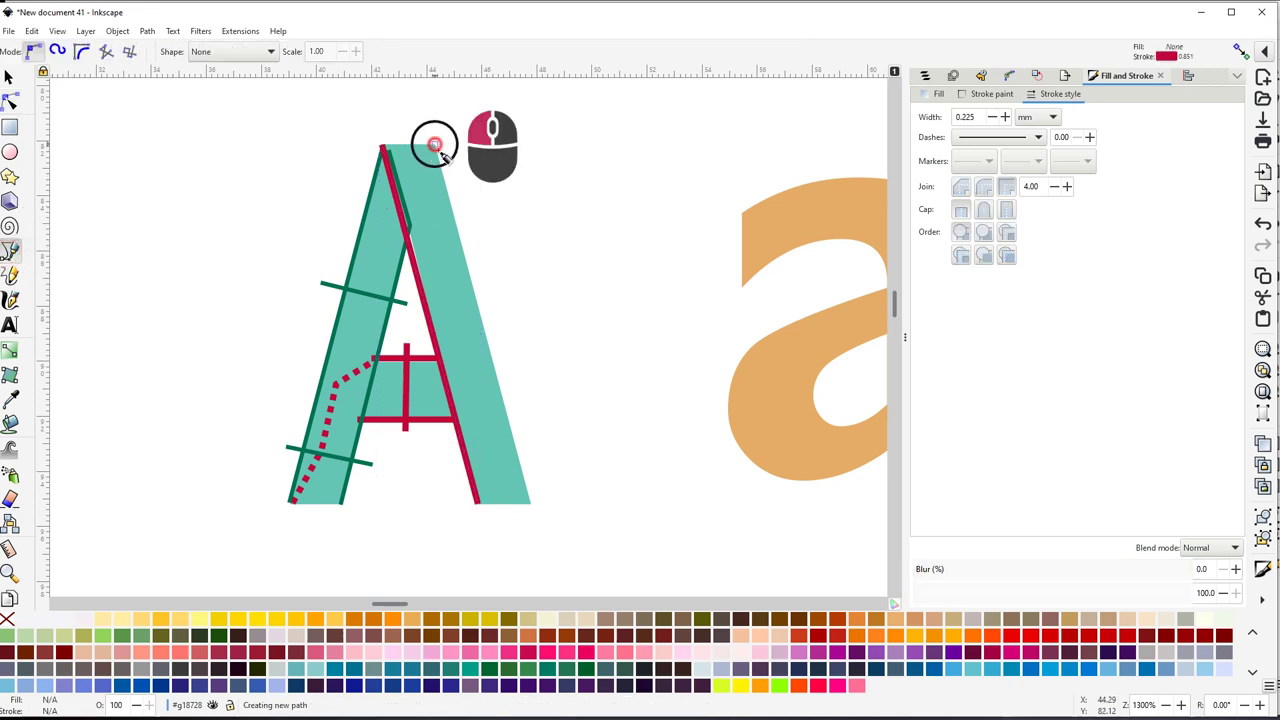
{"action": "double_click", "coordinate": [531, 505]}
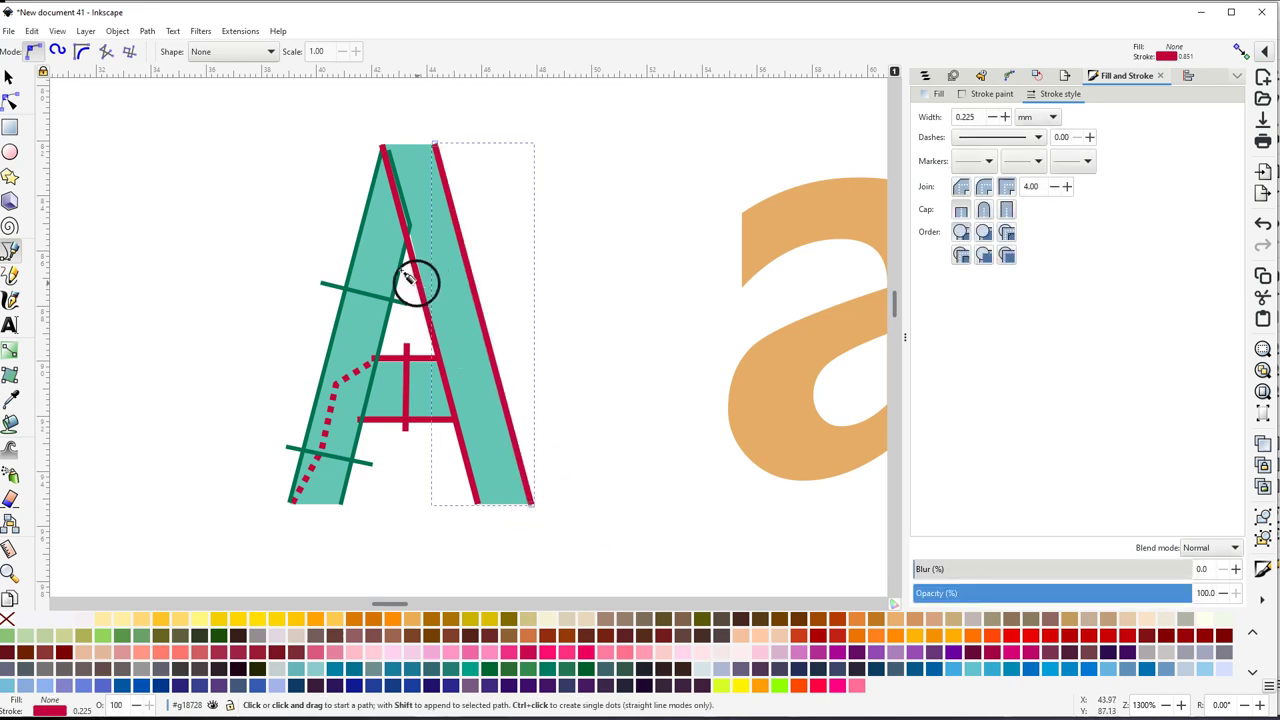
Draw two straight green rungs with the Pencil tool across the right leg's rails, above and below the crossbar, the lower about 3.4 mm wide
{"action": "left_click", "coordinate": [12, 274]}
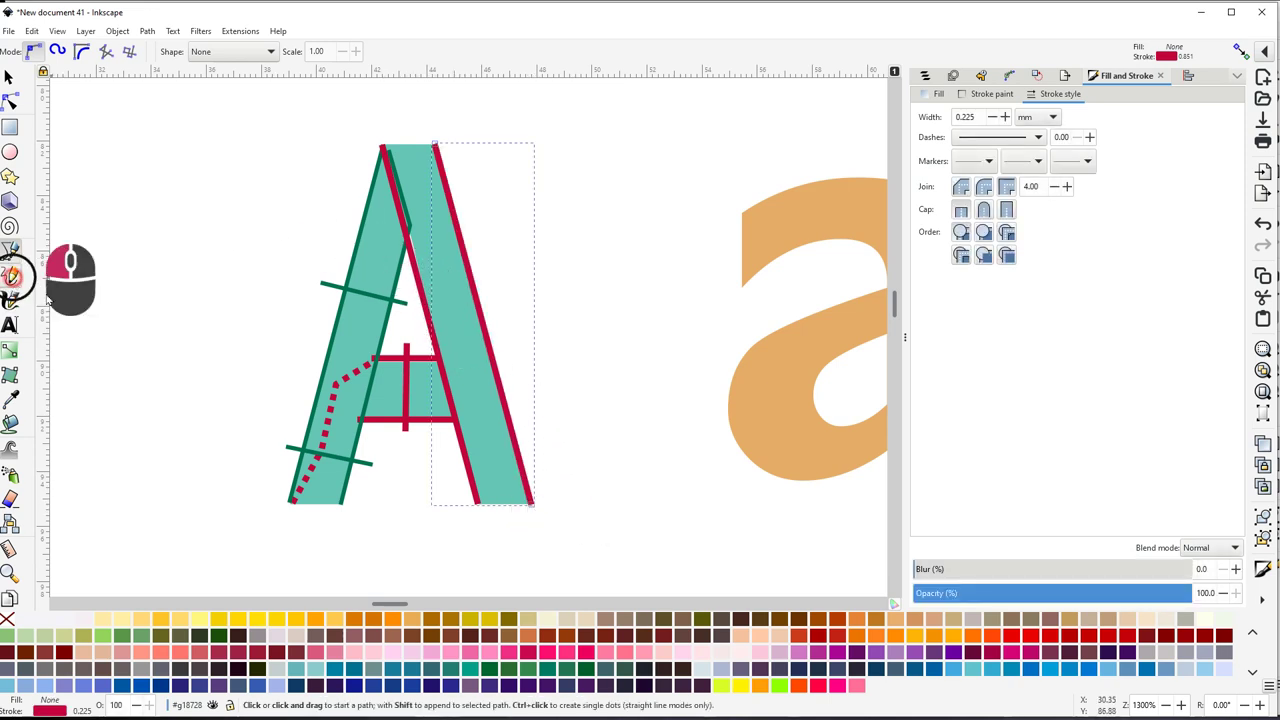
{"action": "left_click_drag", "start_coordinate": [406, 278], "coordinate": [488, 256]}
{"action": "left_click_drag", "start_coordinate": [447, 460], "coordinate": [538, 433]}
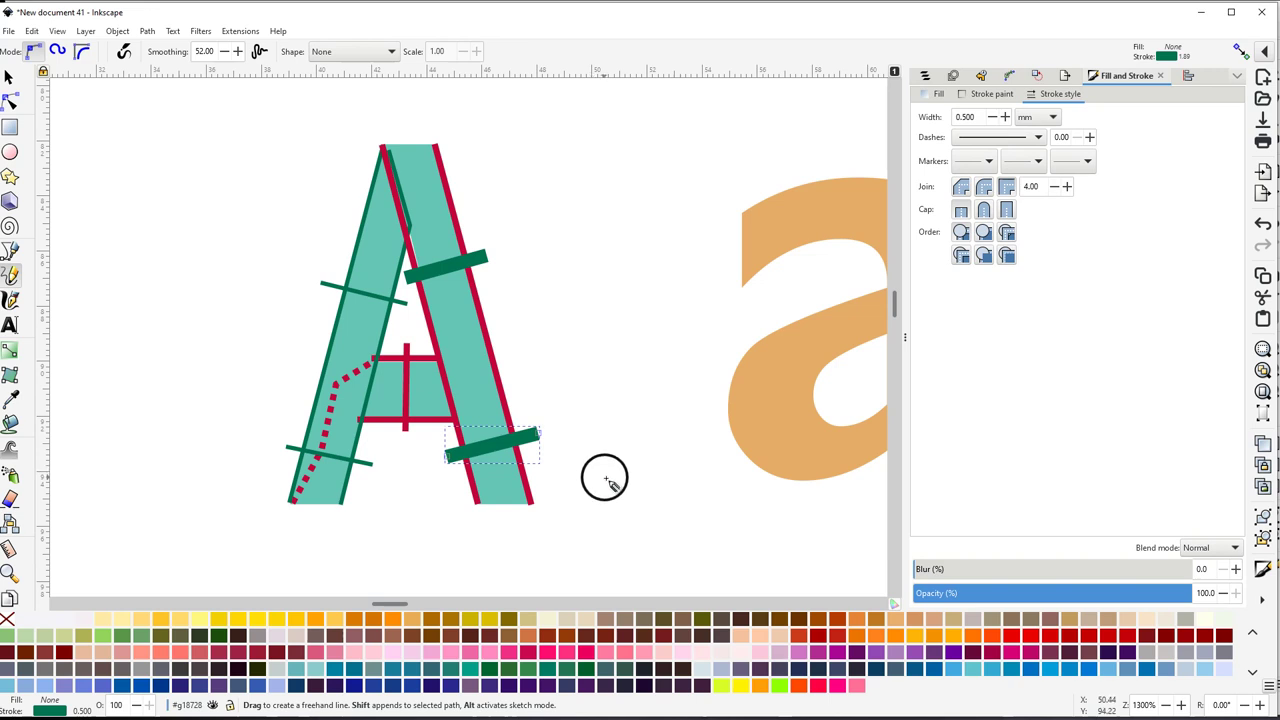
Combine the right leg's two rails and two rungs into one path and thin its stroke to 0.151 mm
{"action": "key", "text": "s"}
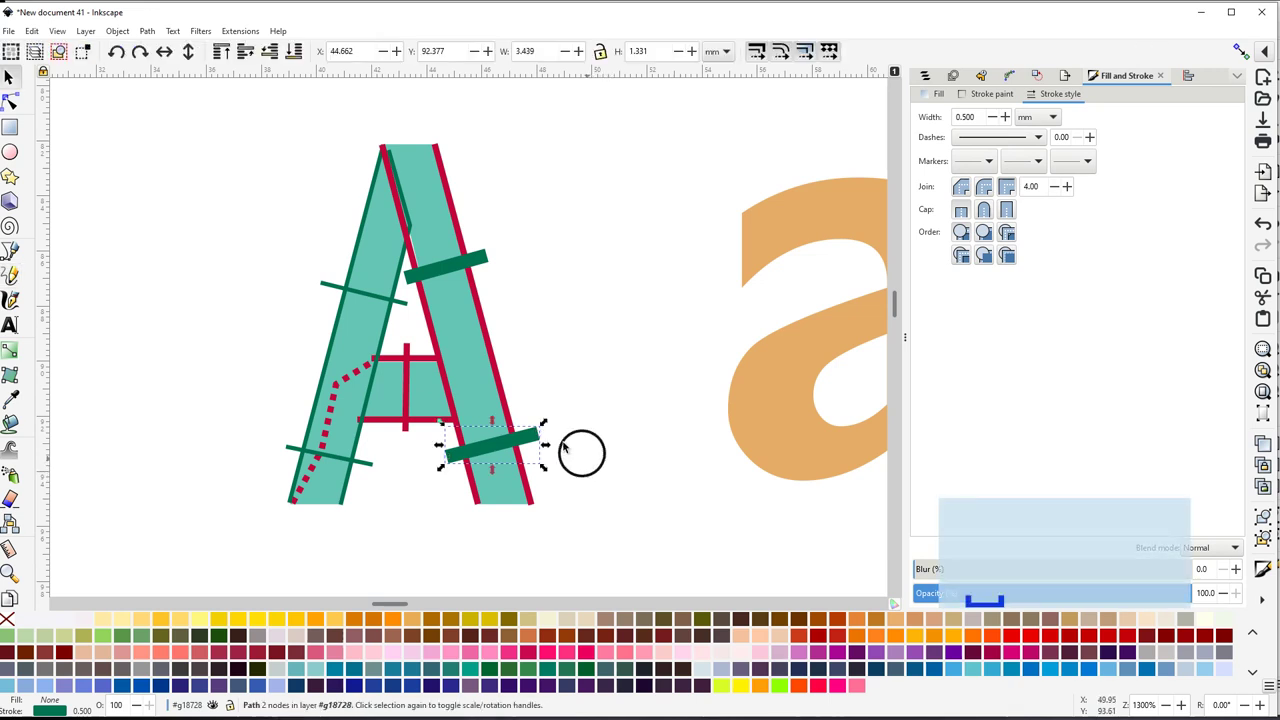
{"action": "left_click", "coordinate": [446, 264], "text": "shift"}
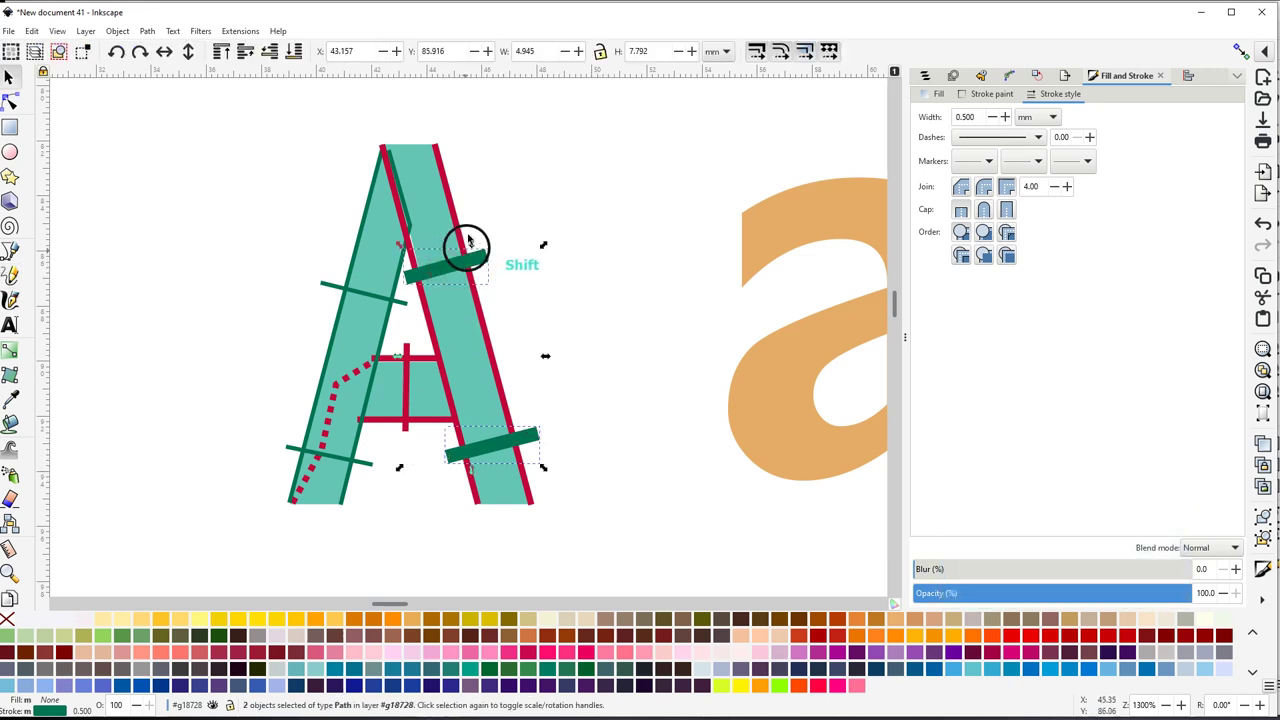
{"action": "left_click", "coordinate": [458, 224], "text": "shift"}
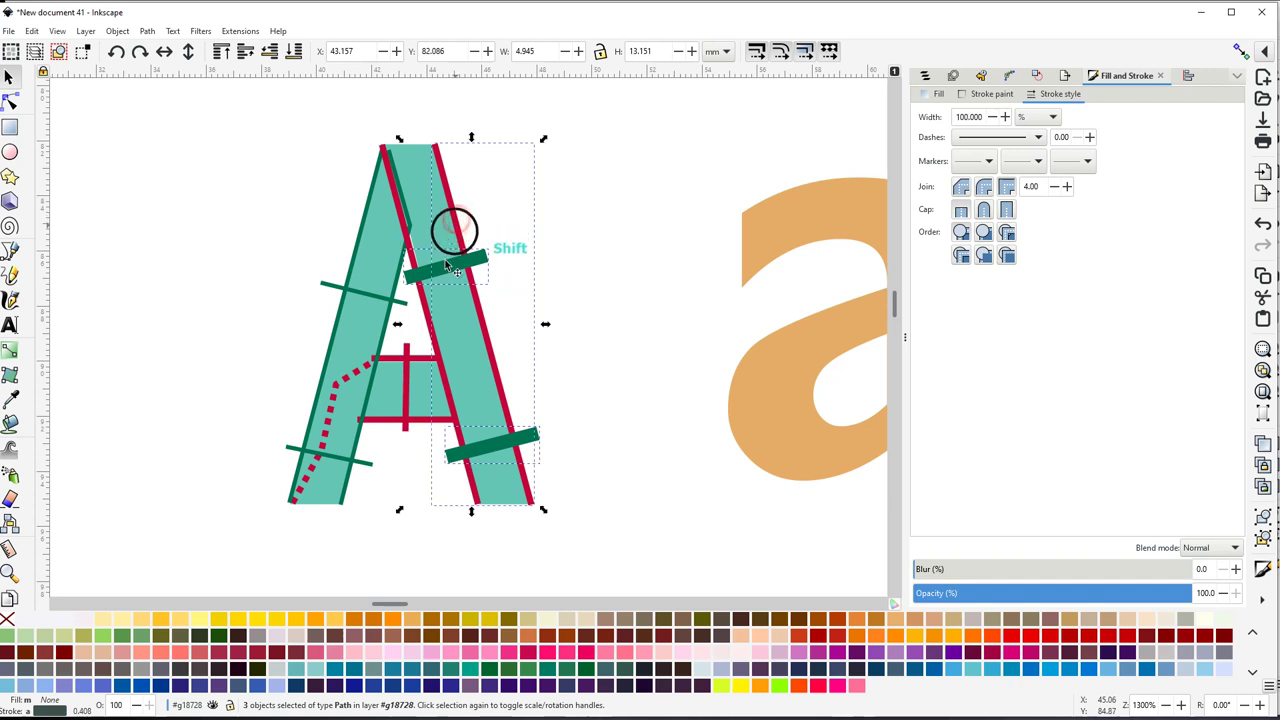
{"action": "left_click", "coordinate": [449, 395], "text": "shift"}
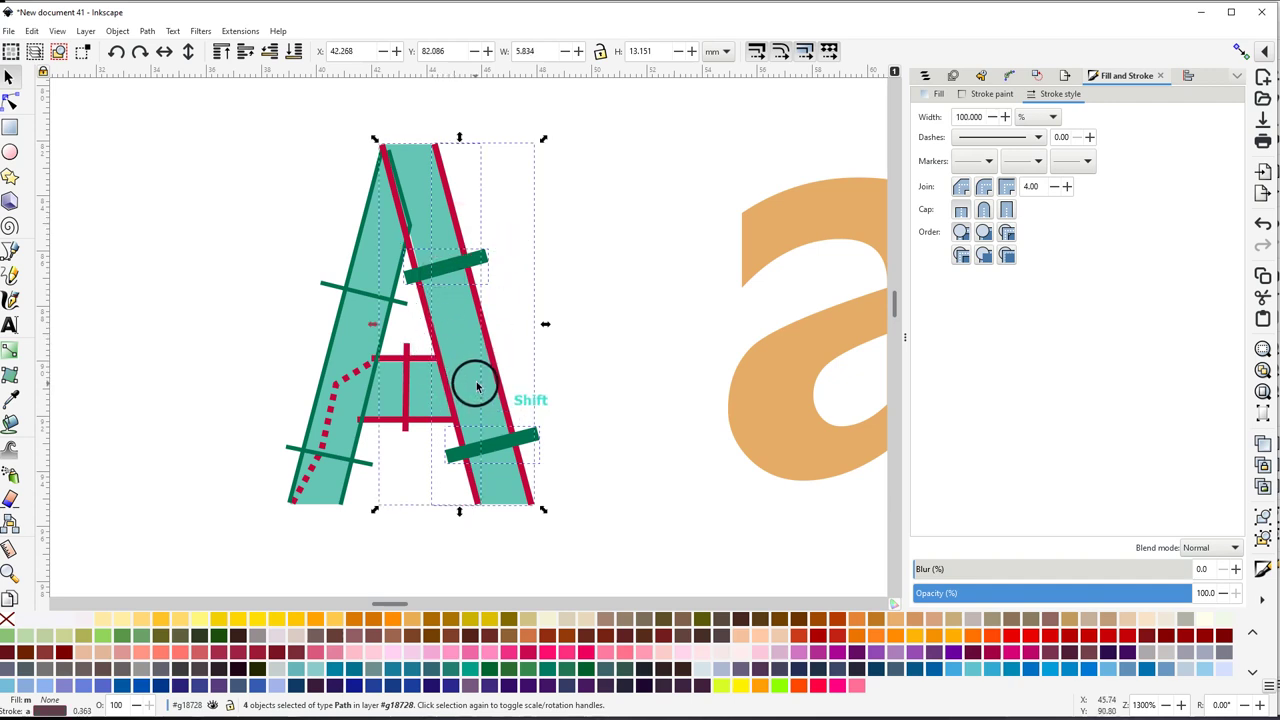
{"action": "left_click", "coordinate": [147, 30]}
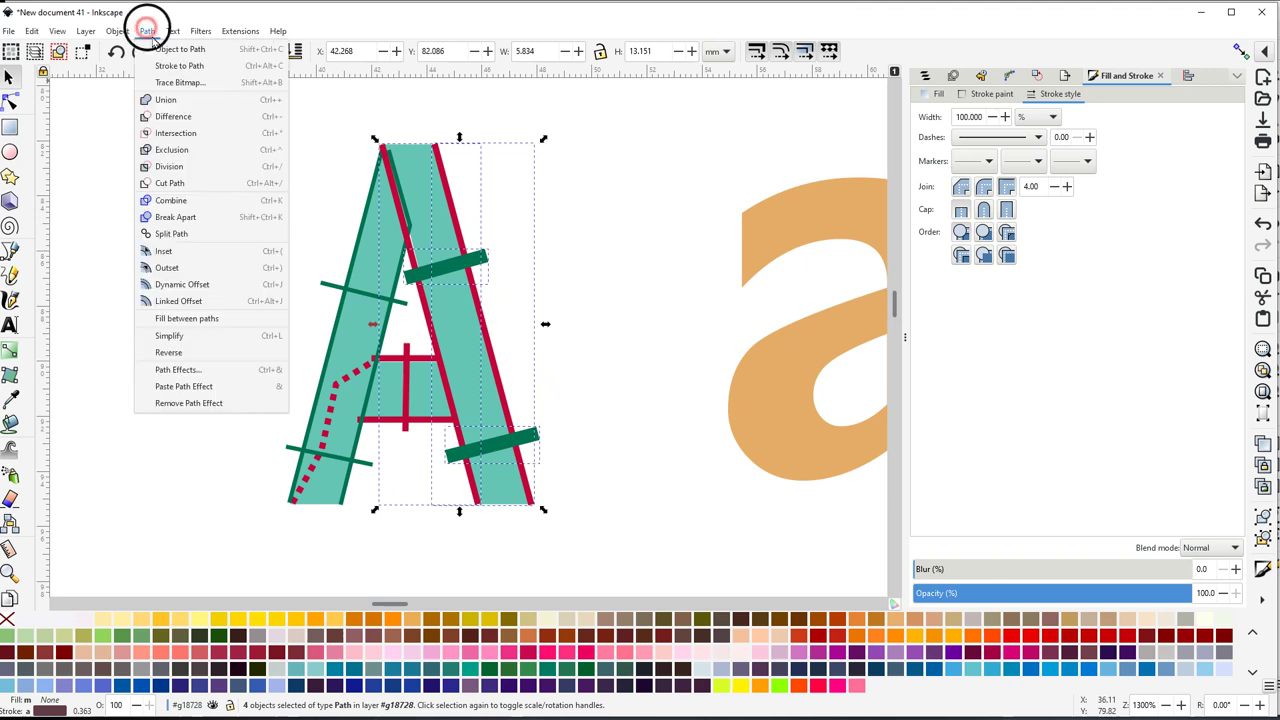
{"action": "left_click", "coordinate": [174, 201]}
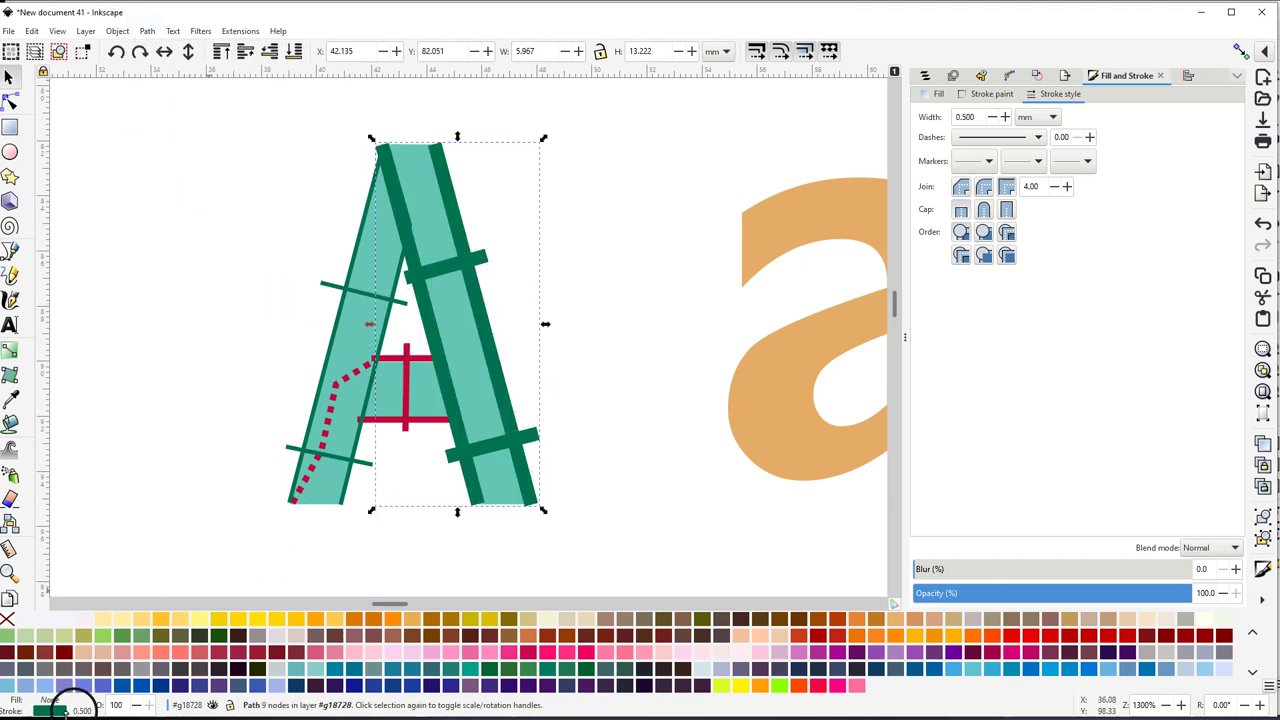
{"action": "mouse_move", "coordinate": [85, 708]}
{"action": "left_mouse_down"}
{"action": "mouse_move", "coordinate": [331, 314]}
{"action": "mouse_move", "coordinate": [251, 72]}
{"action": "left_mouse_up"}
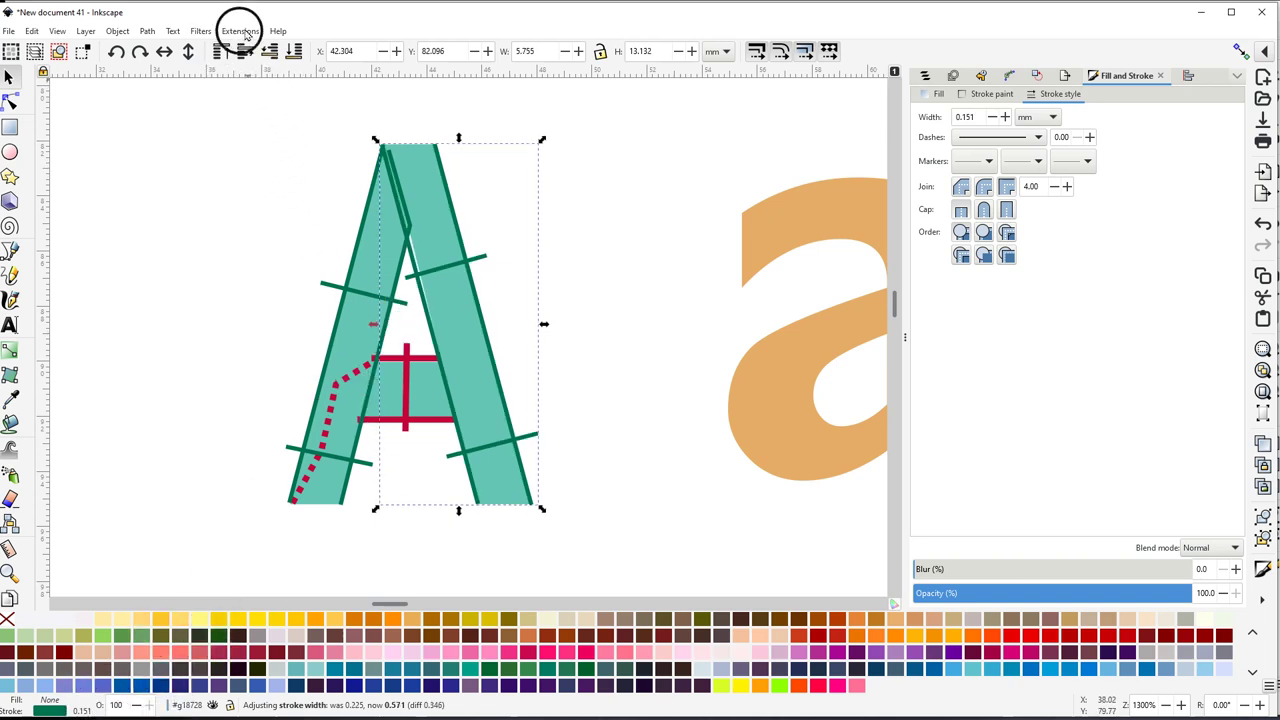
Apply Ink/Stitch Params to the right leg's combined path as a custom satin column
{"action": "left_click", "coordinate": [246, 34]}
{"action": "mouse_move", "coordinate": [254, 217]}
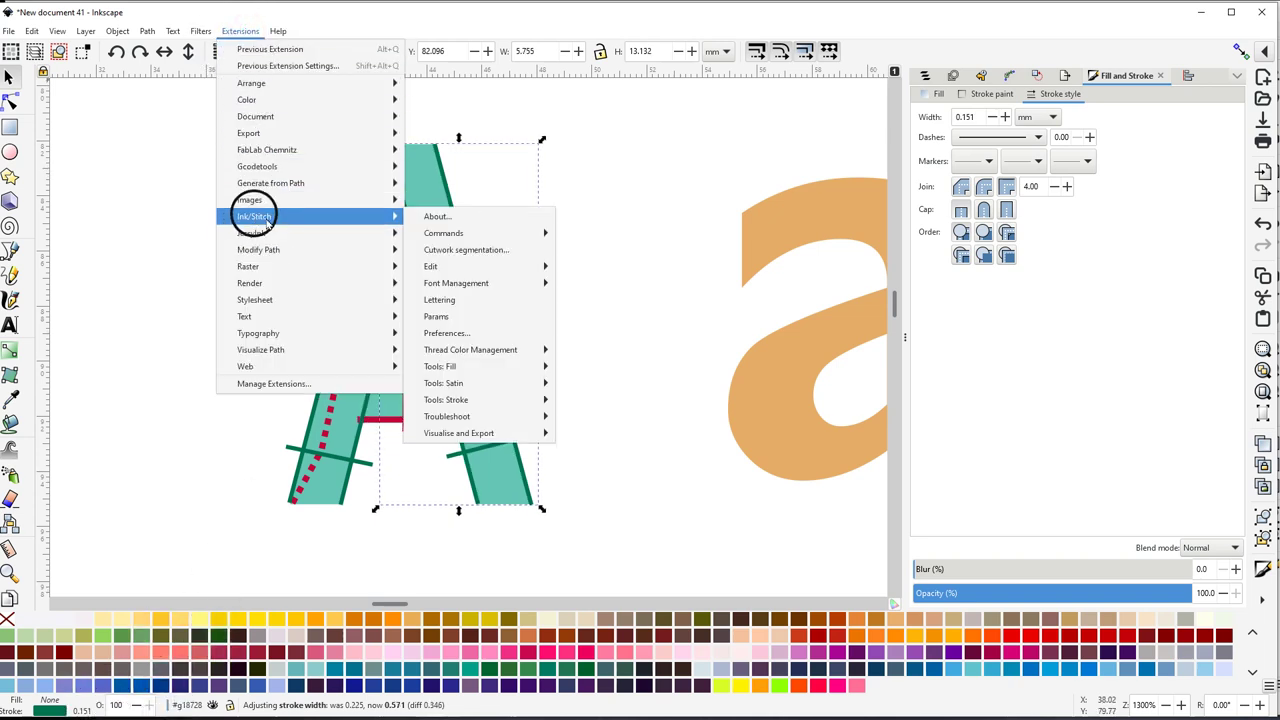
{"action": "left_click", "coordinate": [434, 316]}
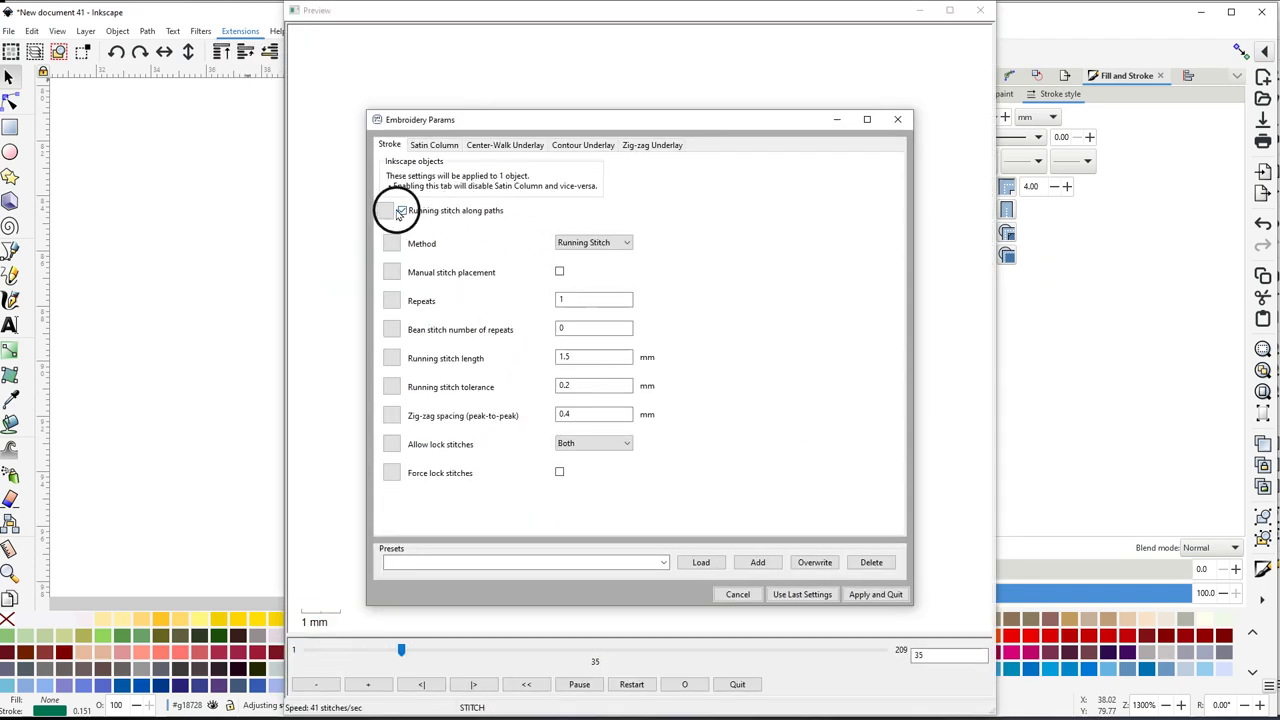
{"action": "left_click", "coordinate": [432, 146]}
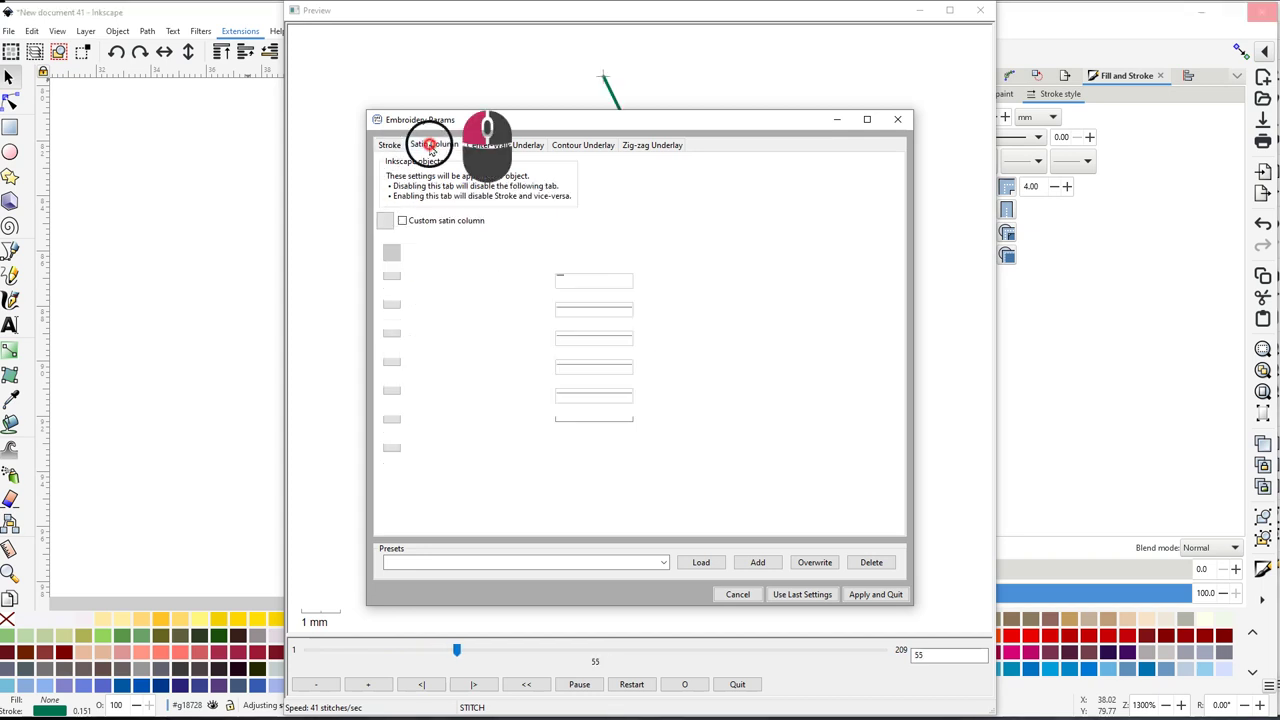
{"action": "left_click", "coordinate": [402, 220]}
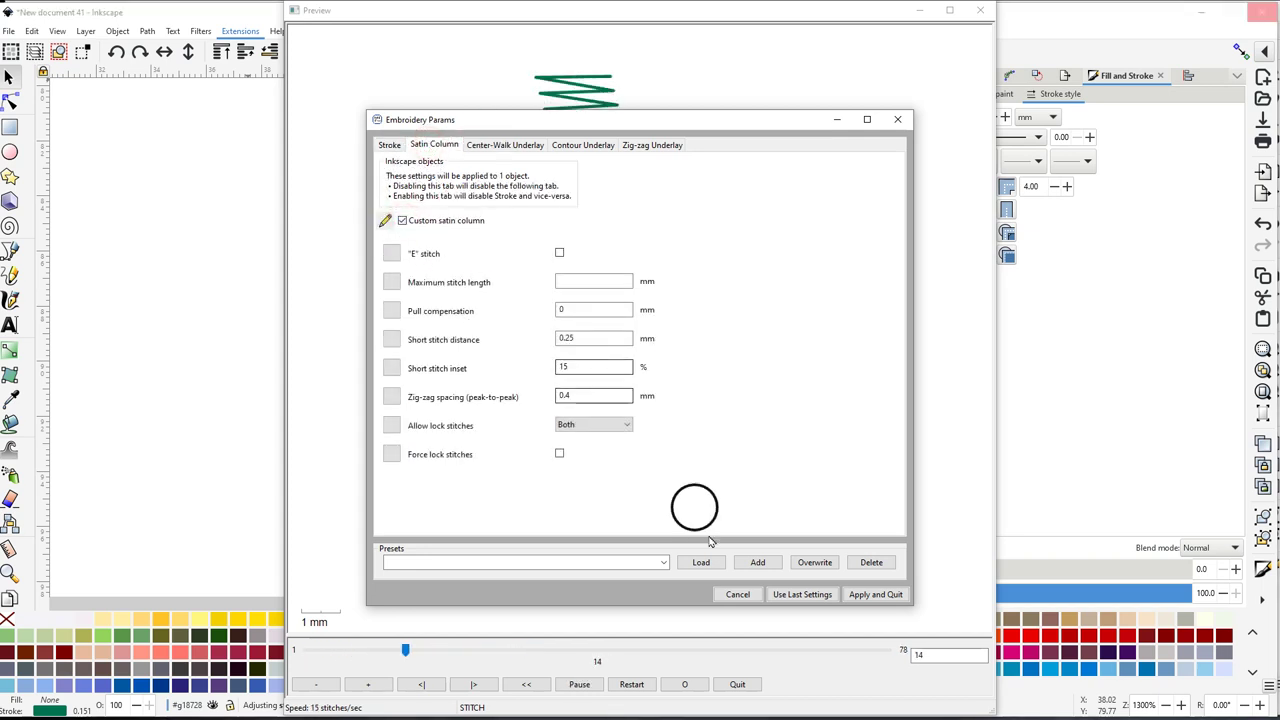
{"action": "left_click", "coordinate": [875, 594]}
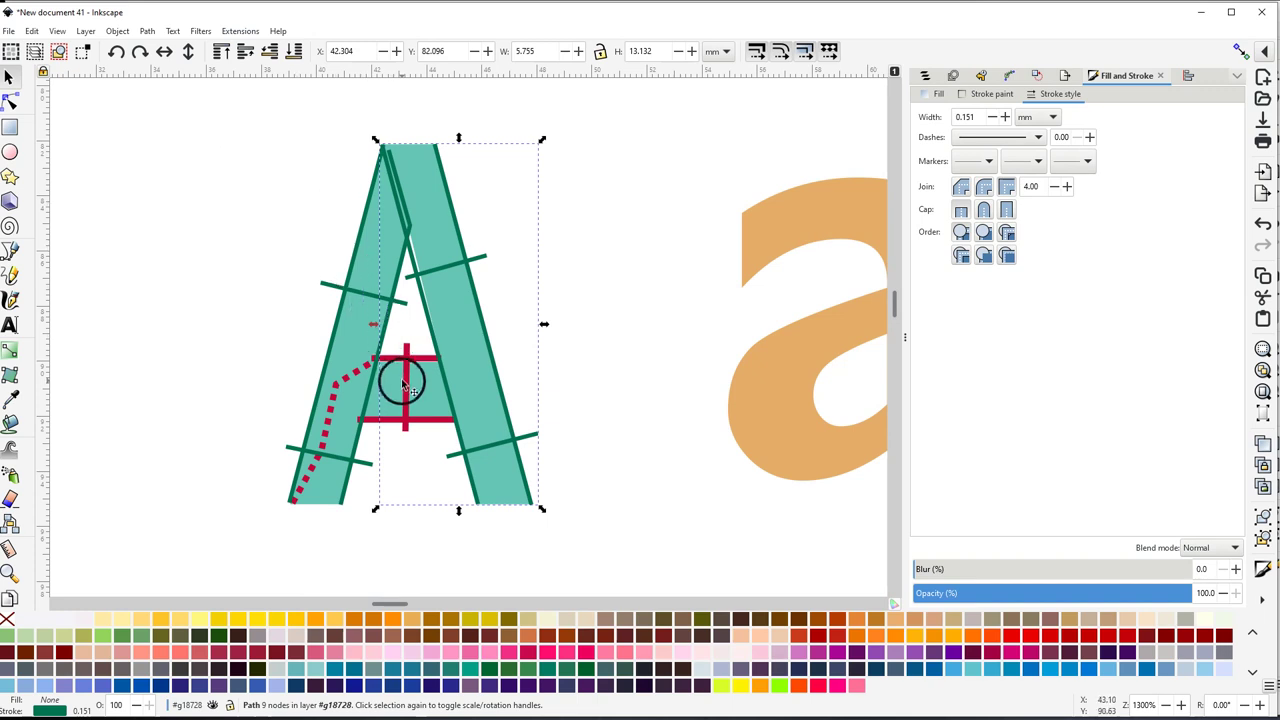
Set the stroke of all four stitch paths of the A to the same blue thread colour
{"action": "left_click_drag", "start_coordinate": [232, 114], "coordinate": [584, 556]}
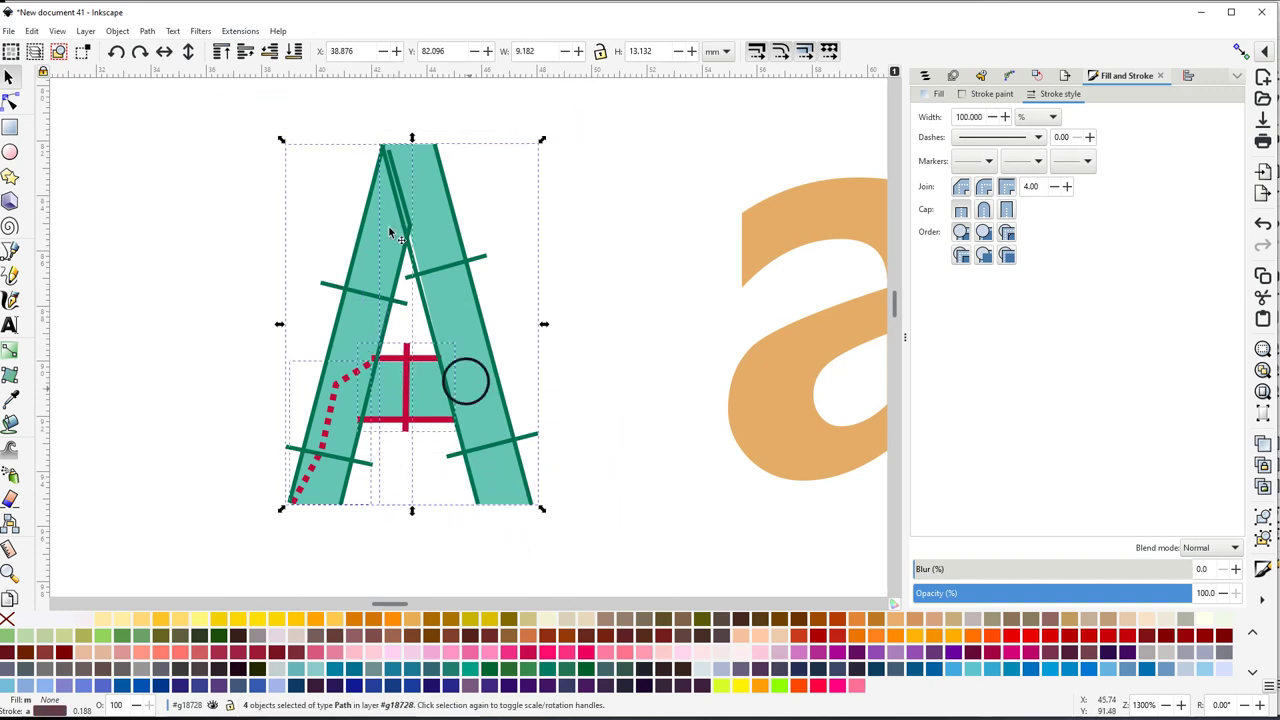
{"action": "left_click", "coordinate": [238, 31]}
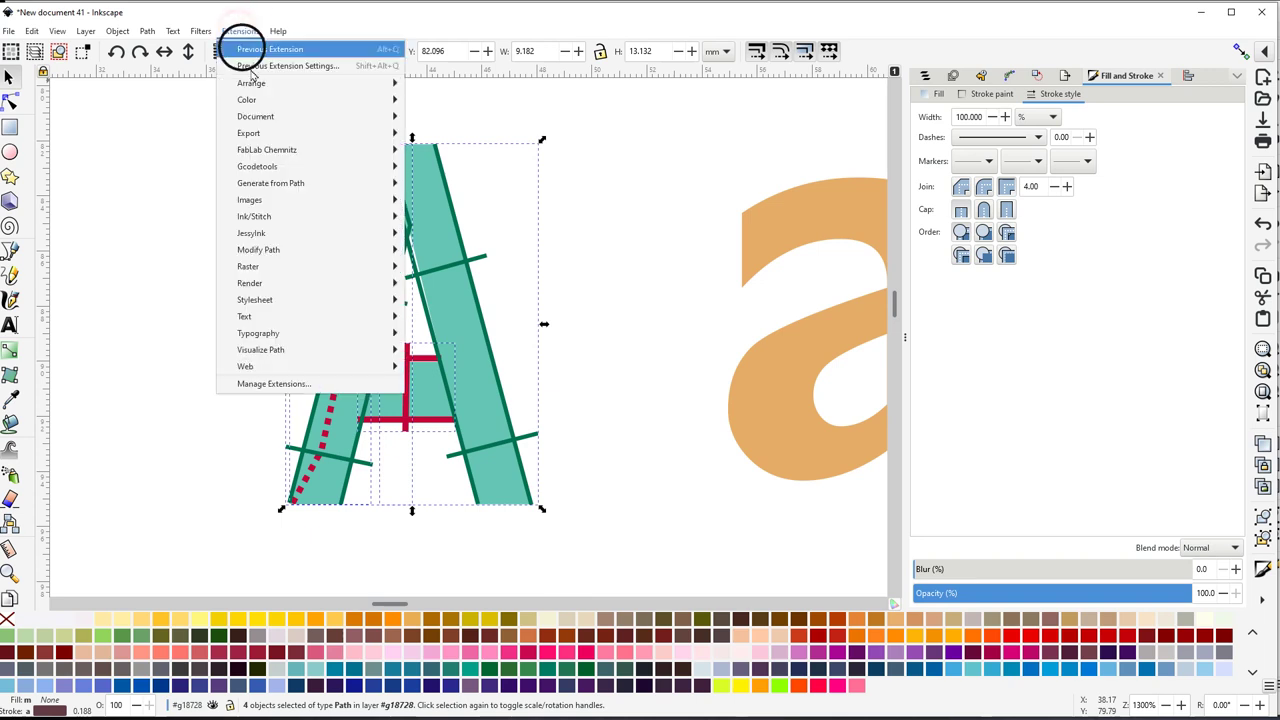
{"action": "mouse_move", "coordinate": [268, 218]}
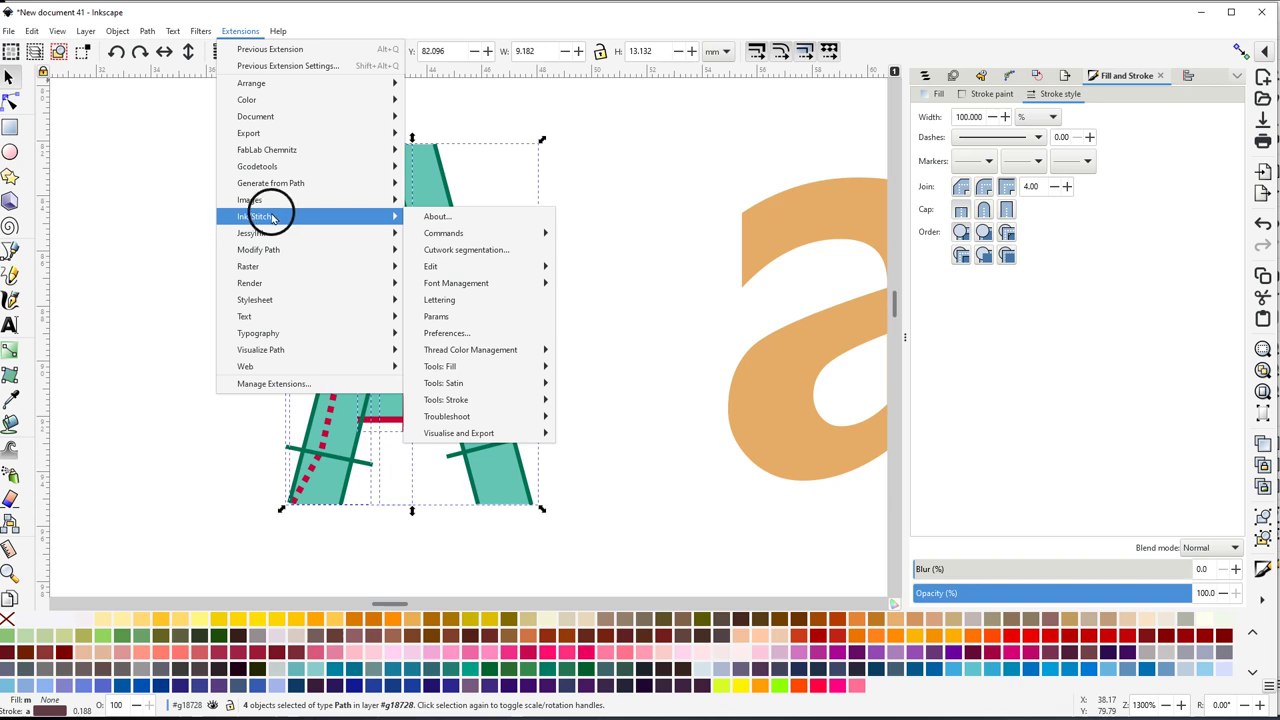
{"action": "left_click", "coordinate": [158, 400]}
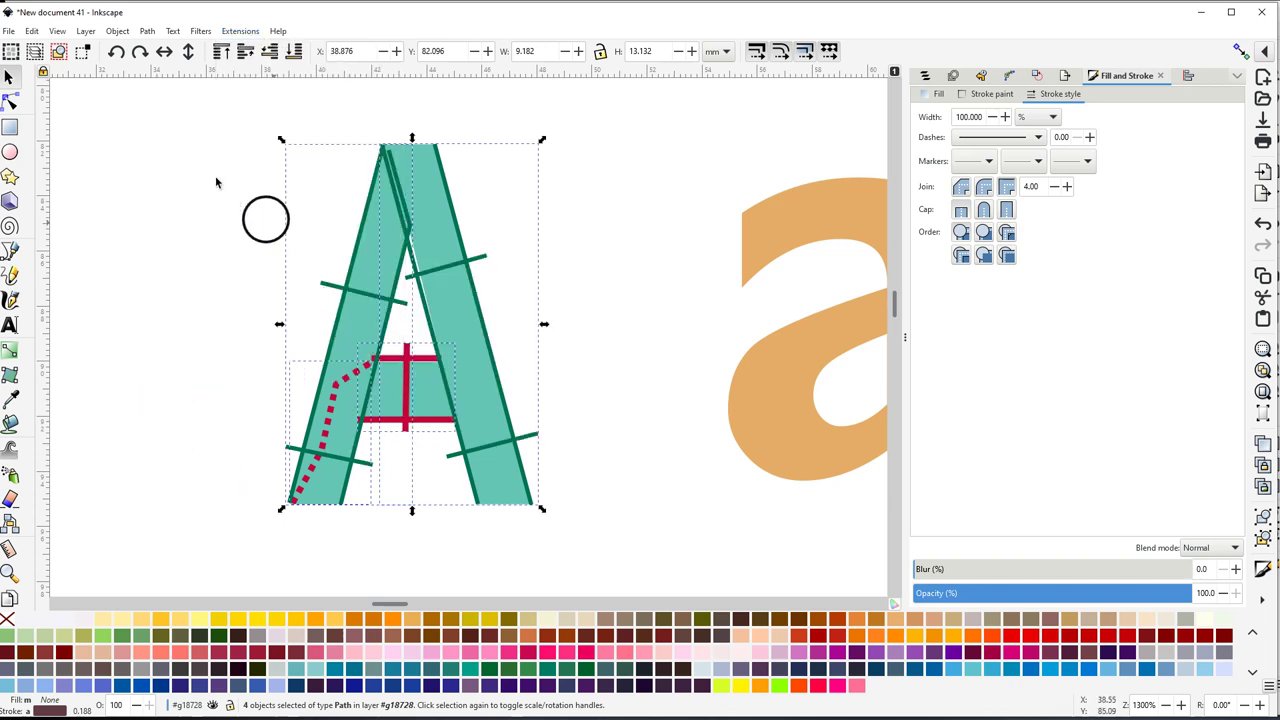
{"action": "left_click", "coordinate": [257, 688], "text": "shift"}
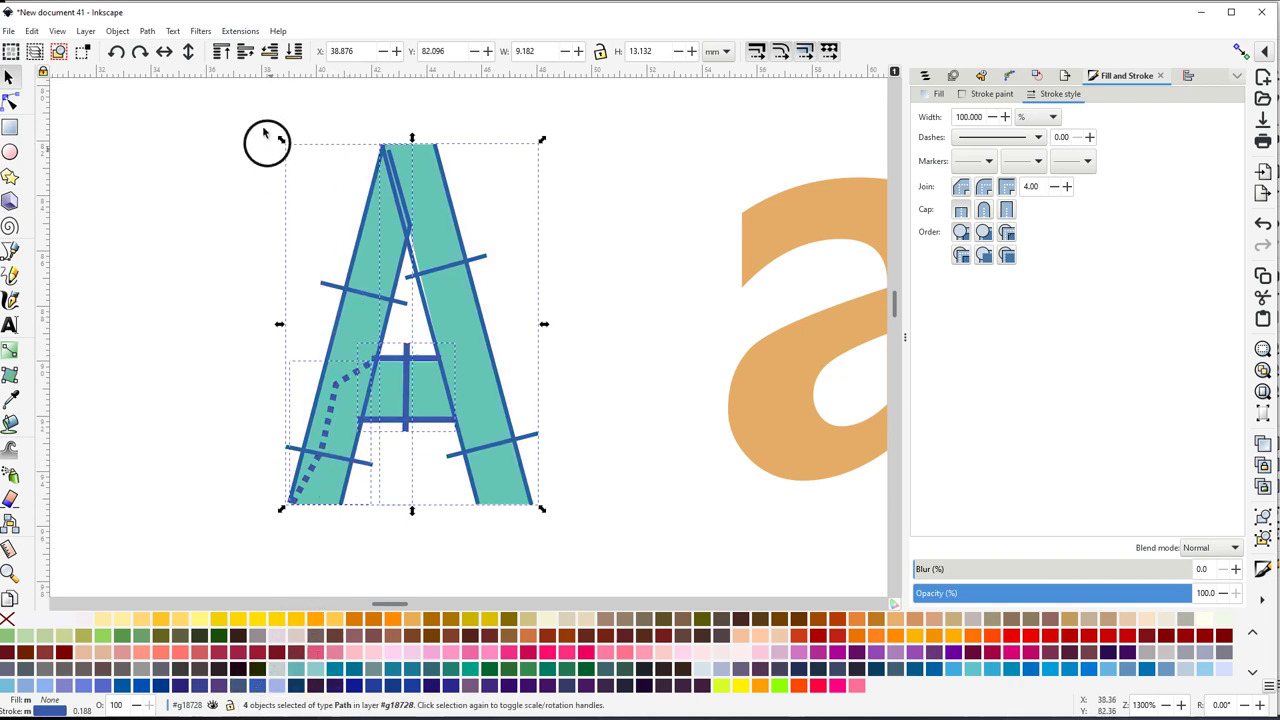
Preview the stitch plan of the A's four paths in the Ink/Stitch simulator to check each section
{"action": "left_click", "coordinate": [241, 31]}
{"action": "mouse_move", "coordinate": [268, 218]}
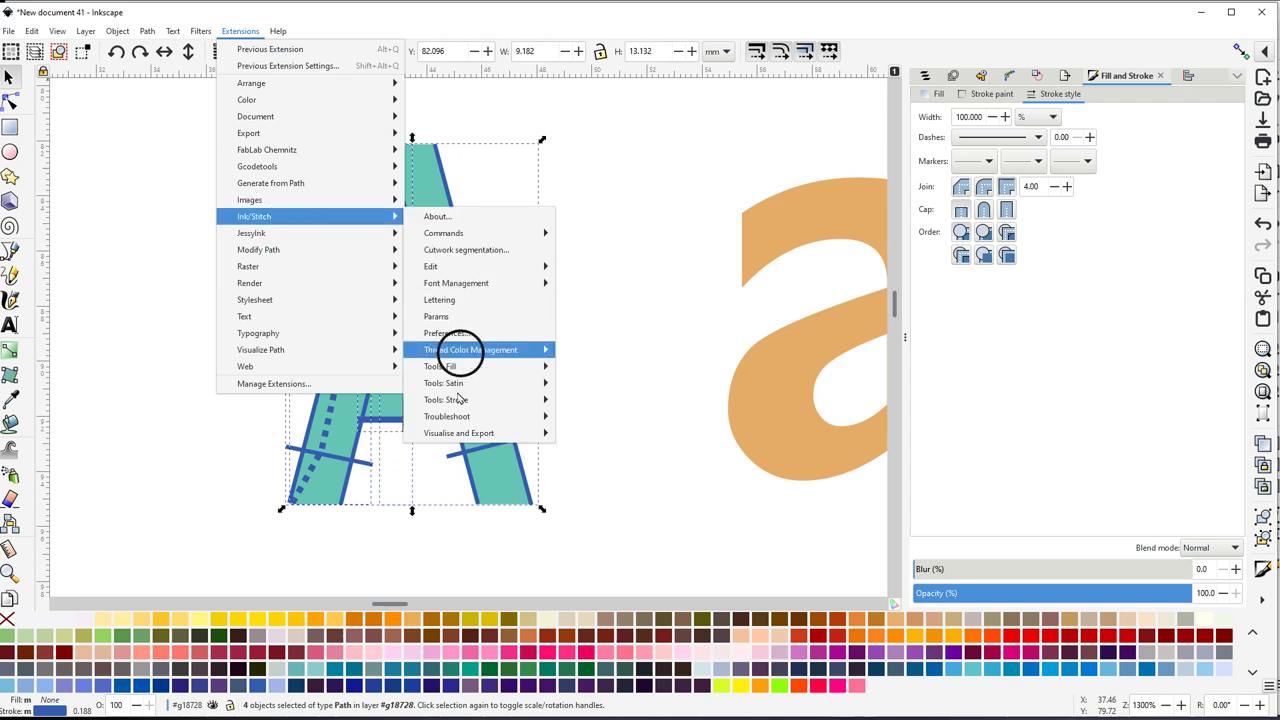
{"action": "mouse_move", "coordinate": [462, 433]}
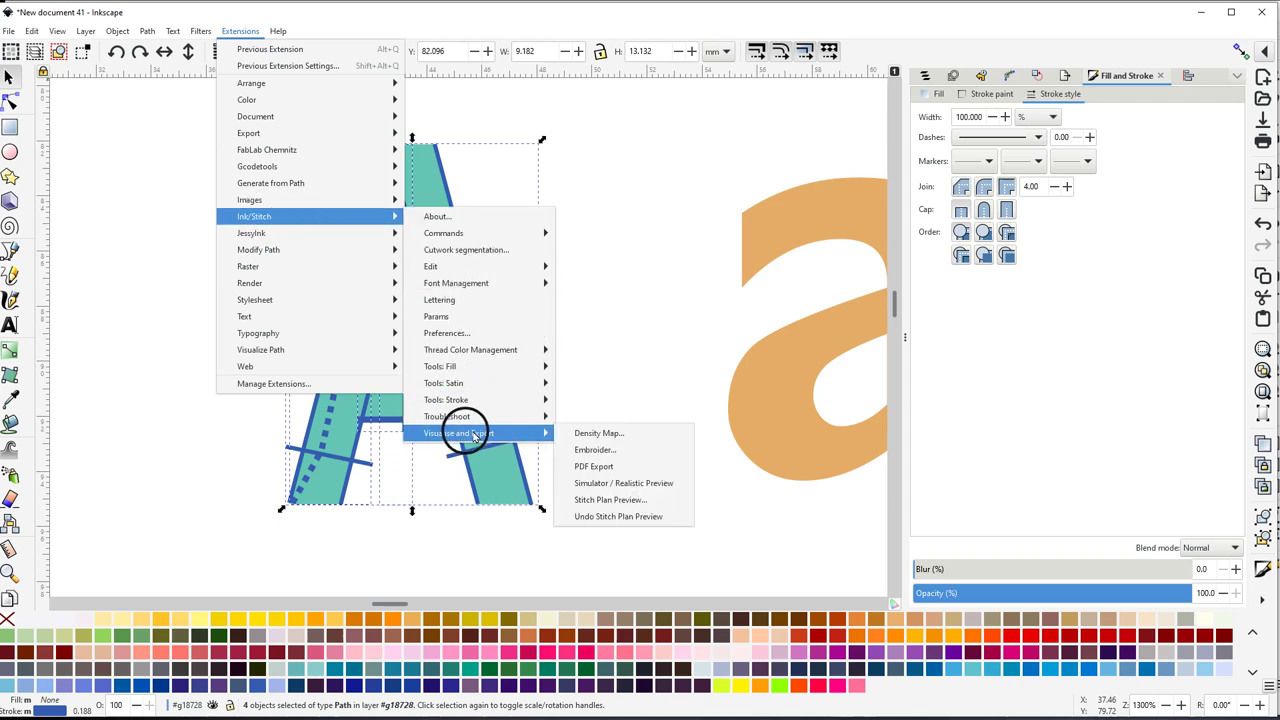
{"action": "left_click", "coordinate": [590, 467]}
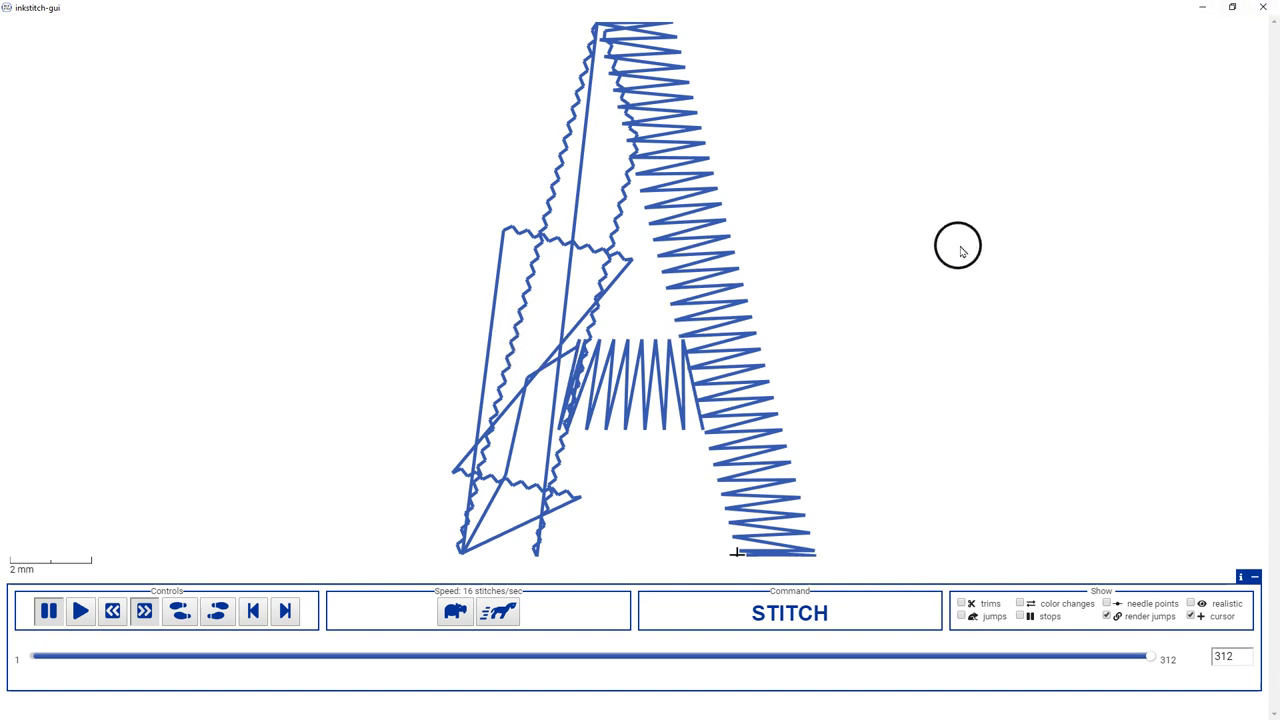
{"action": "left_click", "coordinate": [1265, 10]}
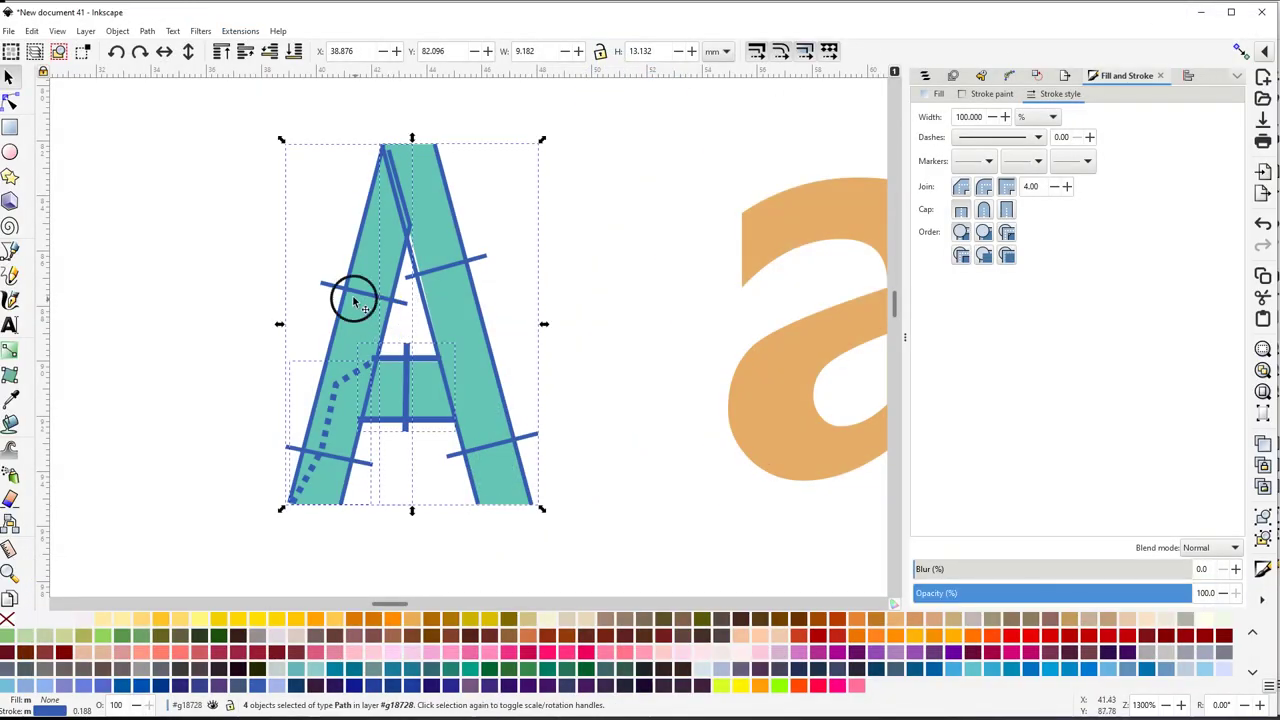
Apply Ink/Stitch Params to the left leg's combined path as a custom satin column
{"action": "left_click", "coordinate": [210, 263]}
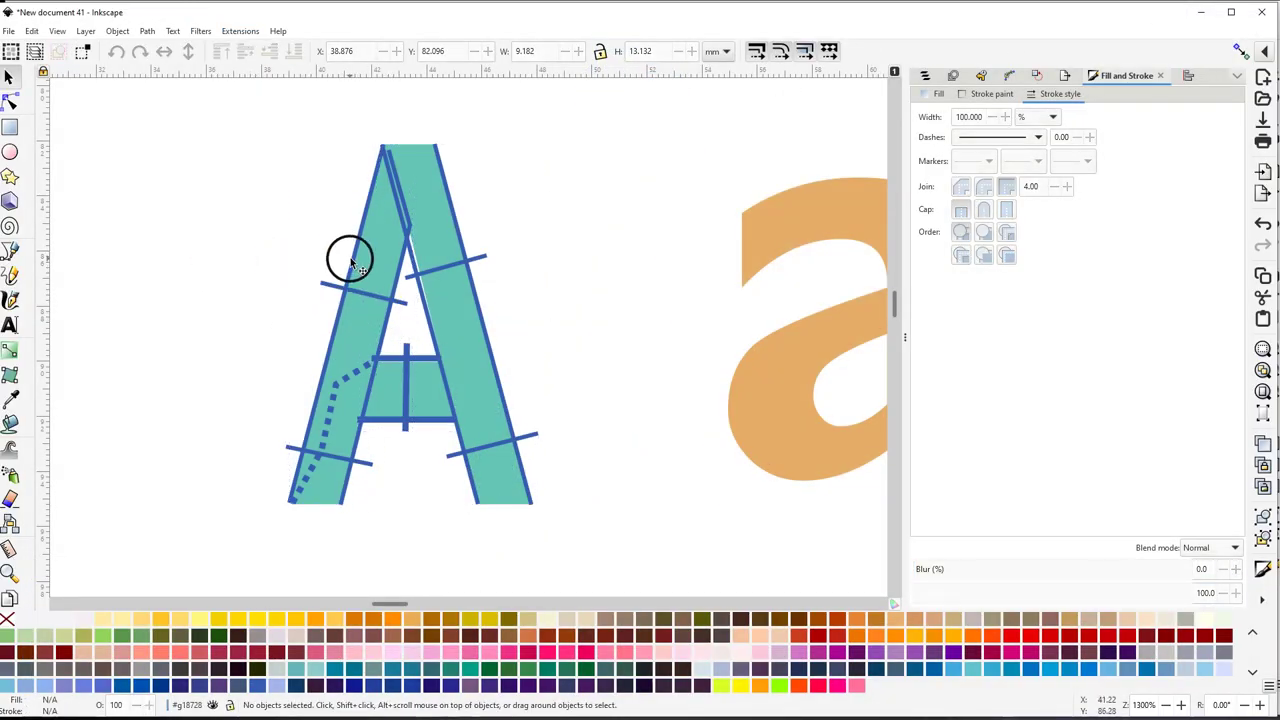
{"action": "left_click", "coordinate": [351, 260]}
{"action": "left_click", "coordinate": [241, 30]}
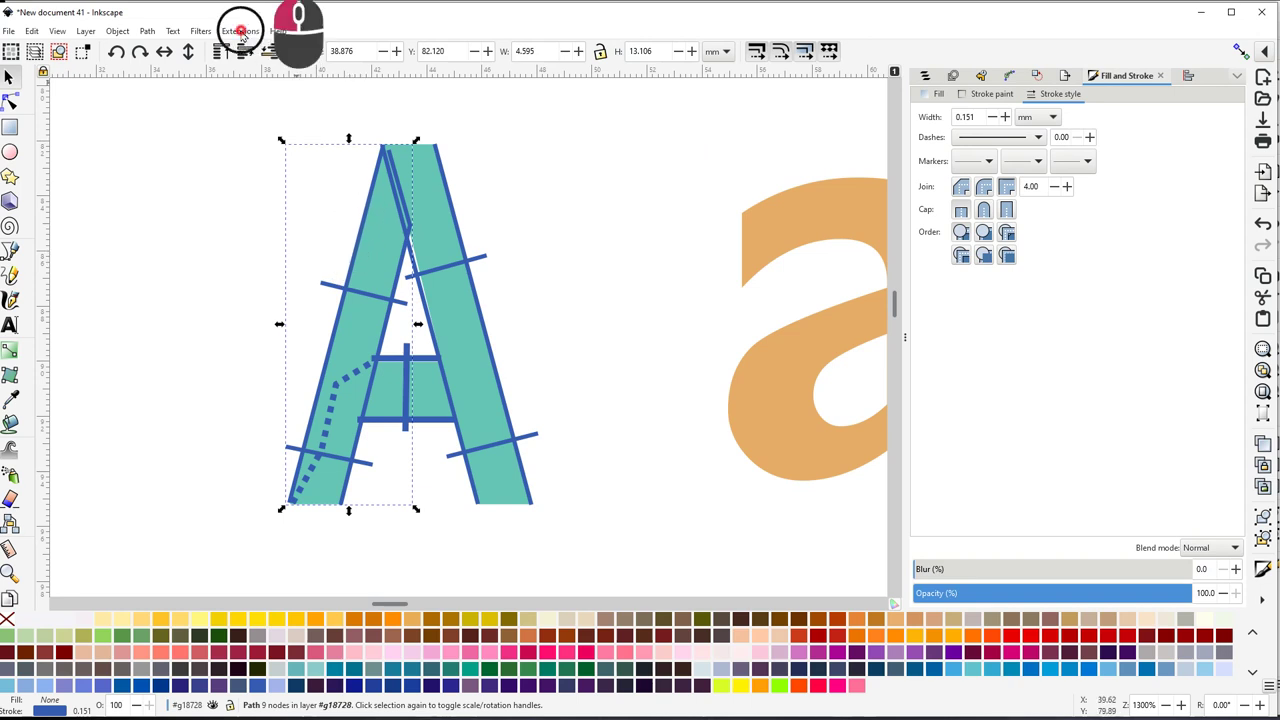
{"action": "mouse_move", "coordinate": [250, 214]}
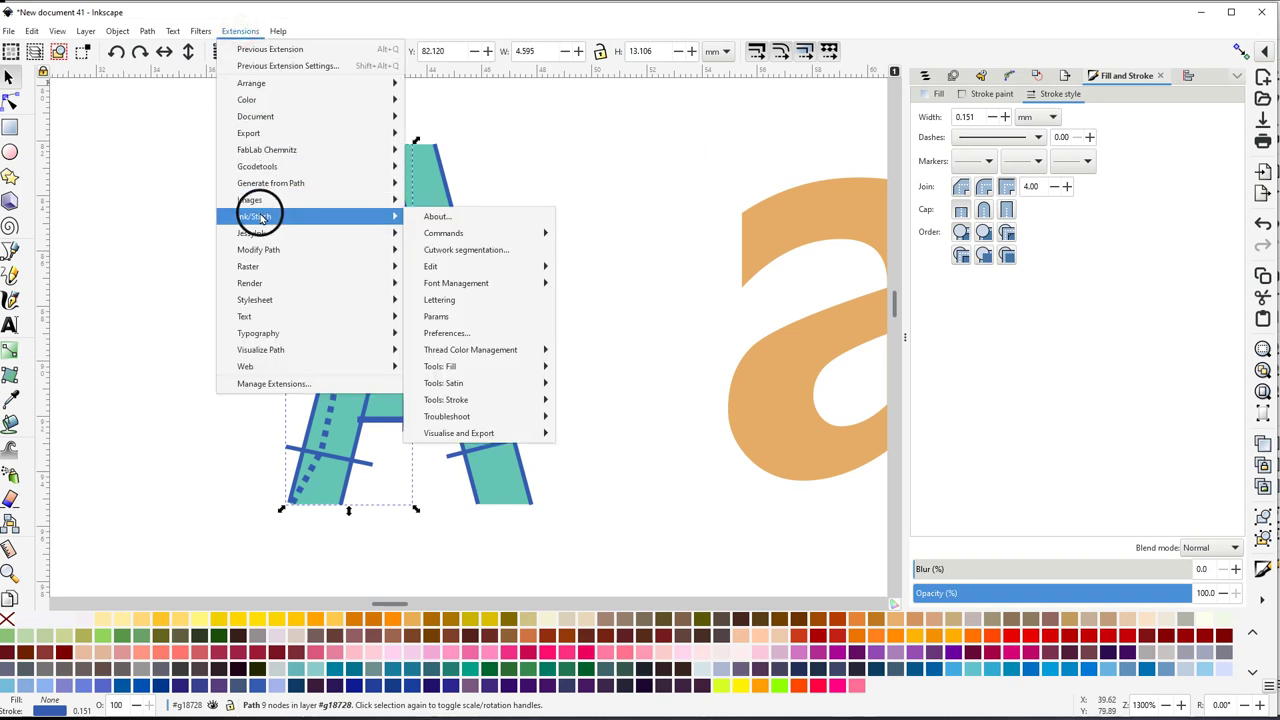
{"action": "left_click", "coordinate": [440, 318]}
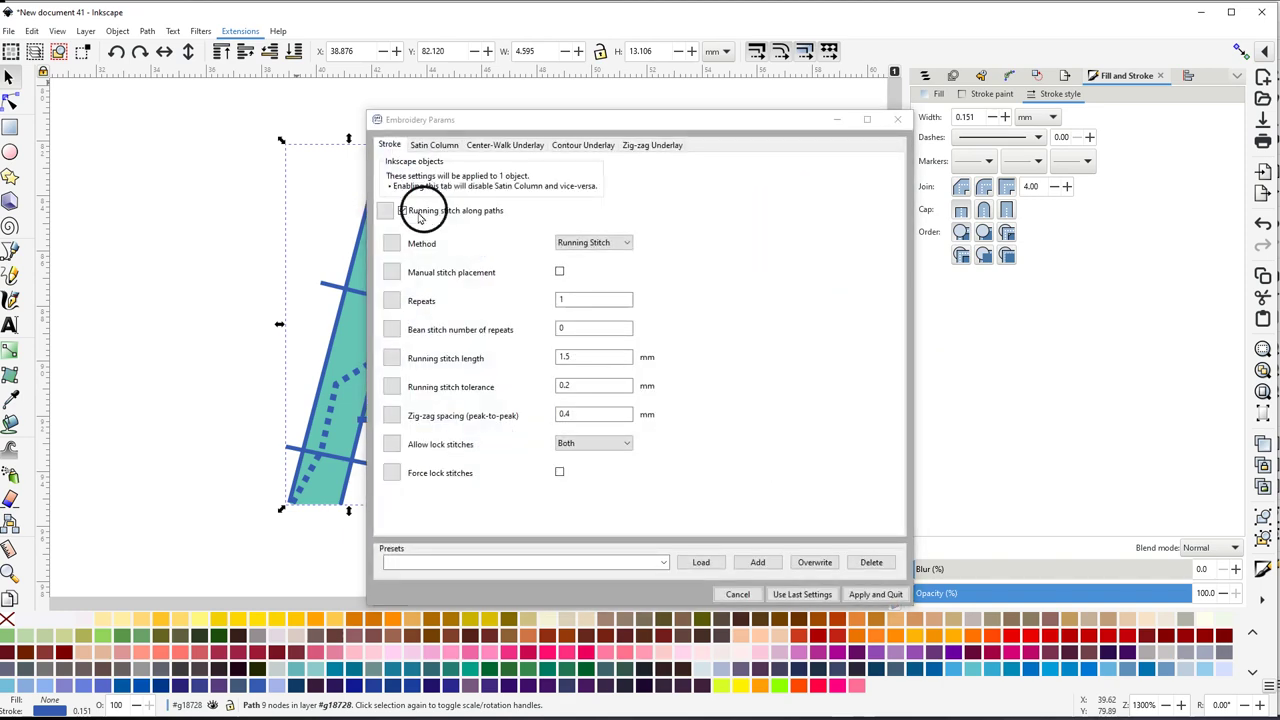
{"action": "left_click", "coordinate": [432, 146]}
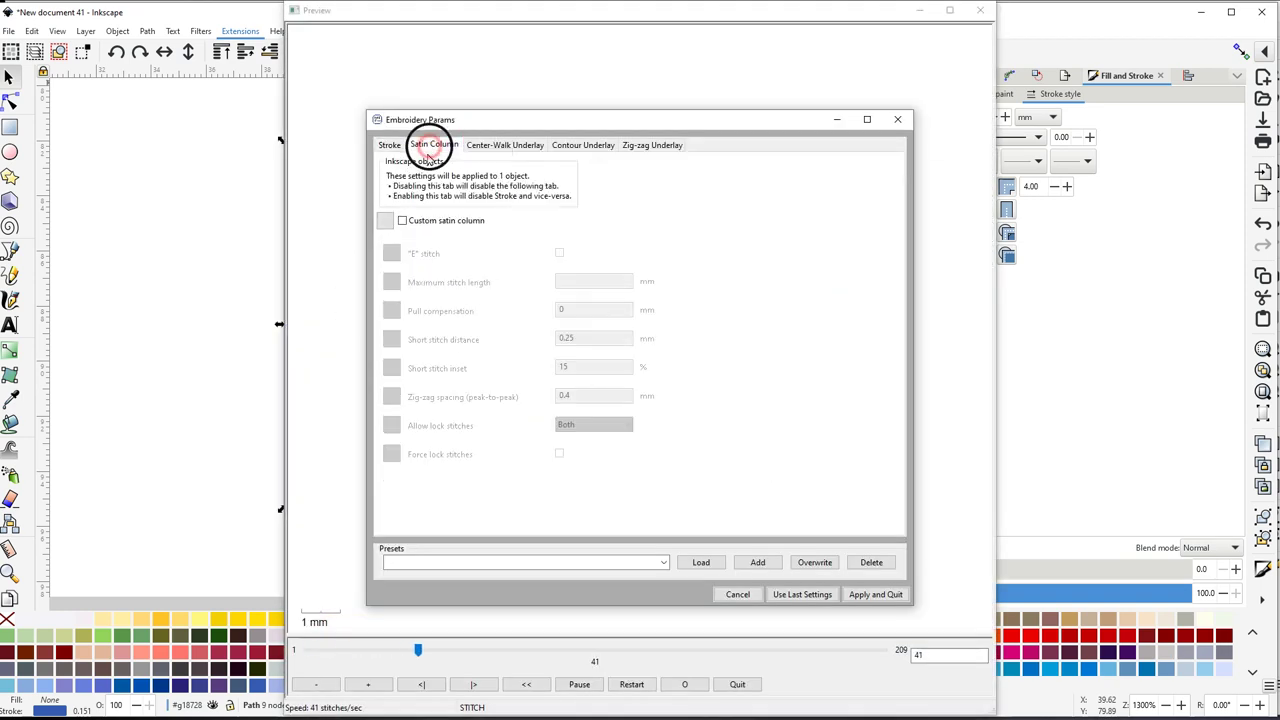
{"action": "left_click", "coordinate": [402, 220]}
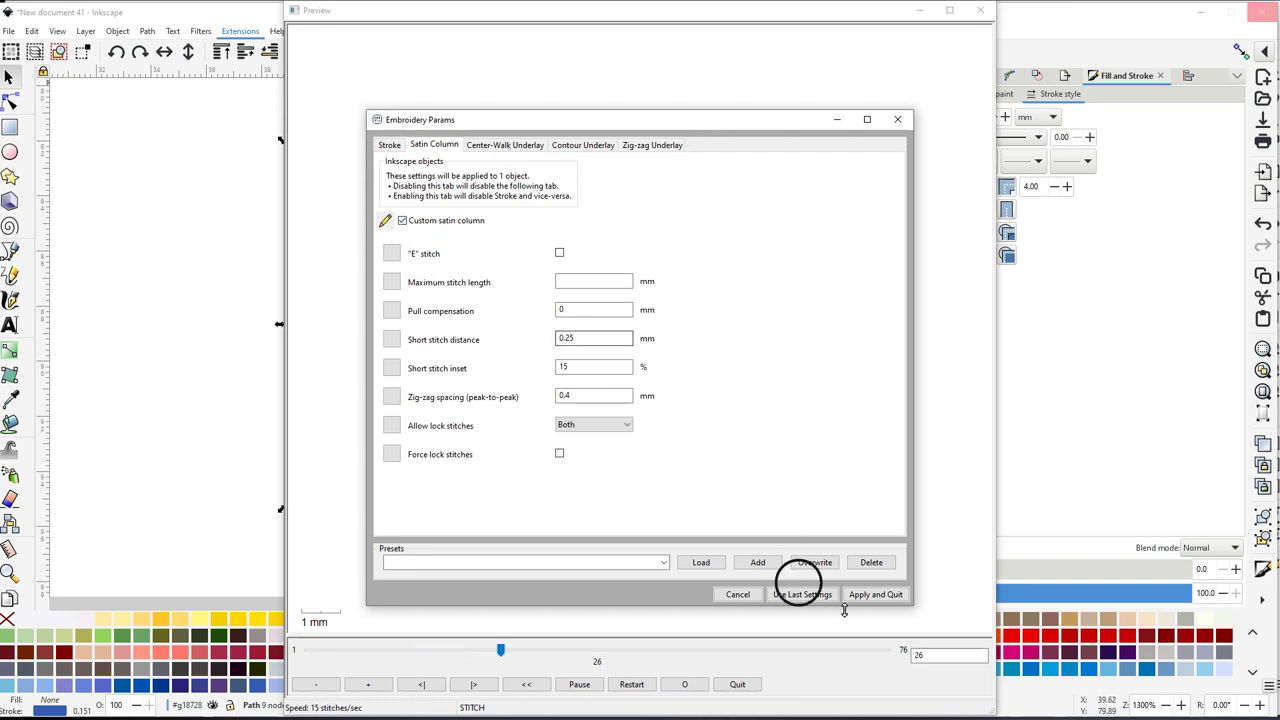
{"action": "left_click", "coordinate": [872, 593]}
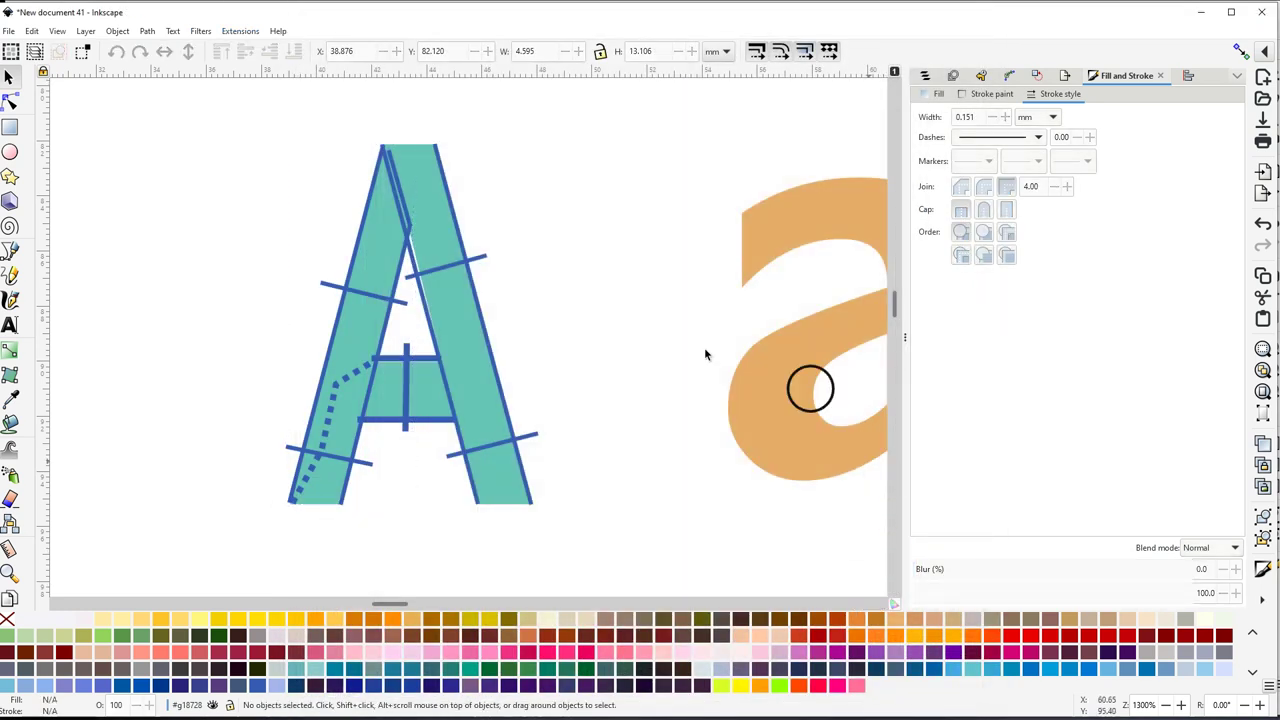
Simulate all four paths of the A in Ink/Stitch, review the stitch order backward and forward, and examine the realistic rendering
{"action": "left_click_drag", "start_coordinate": [199, 120], "coordinate": [624, 548]}
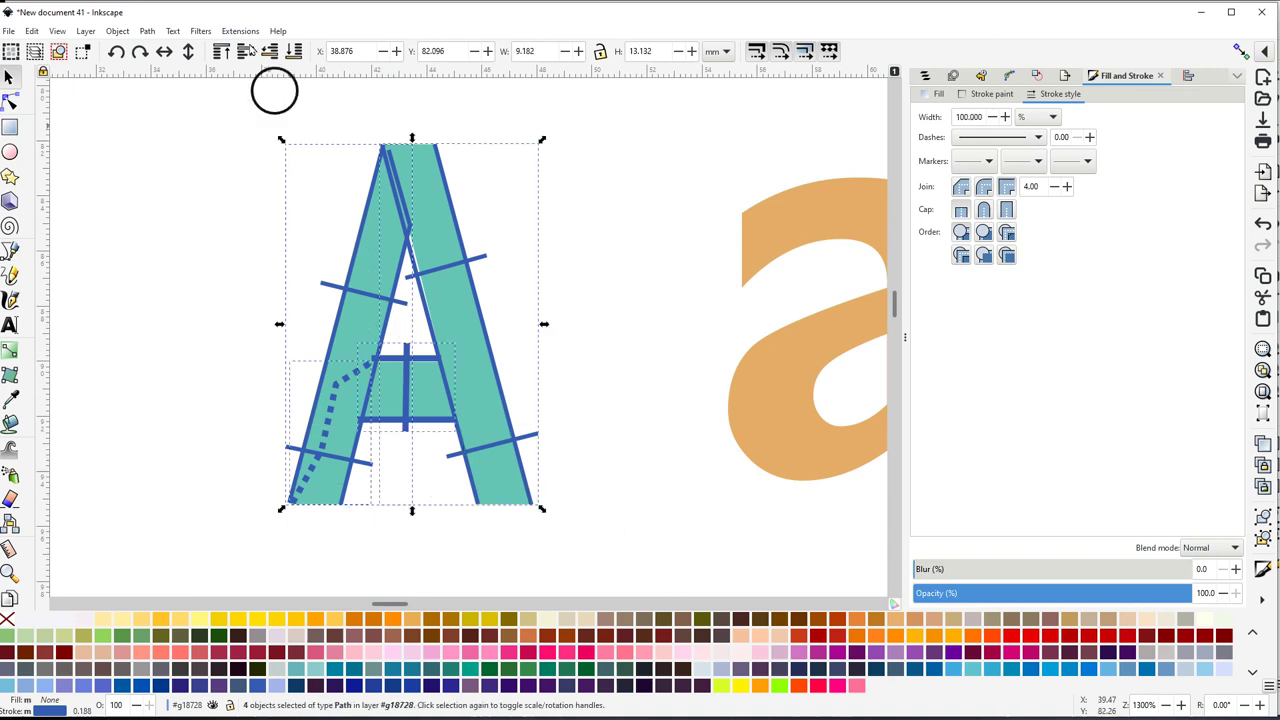
{"action": "left_click", "coordinate": [237, 31]}
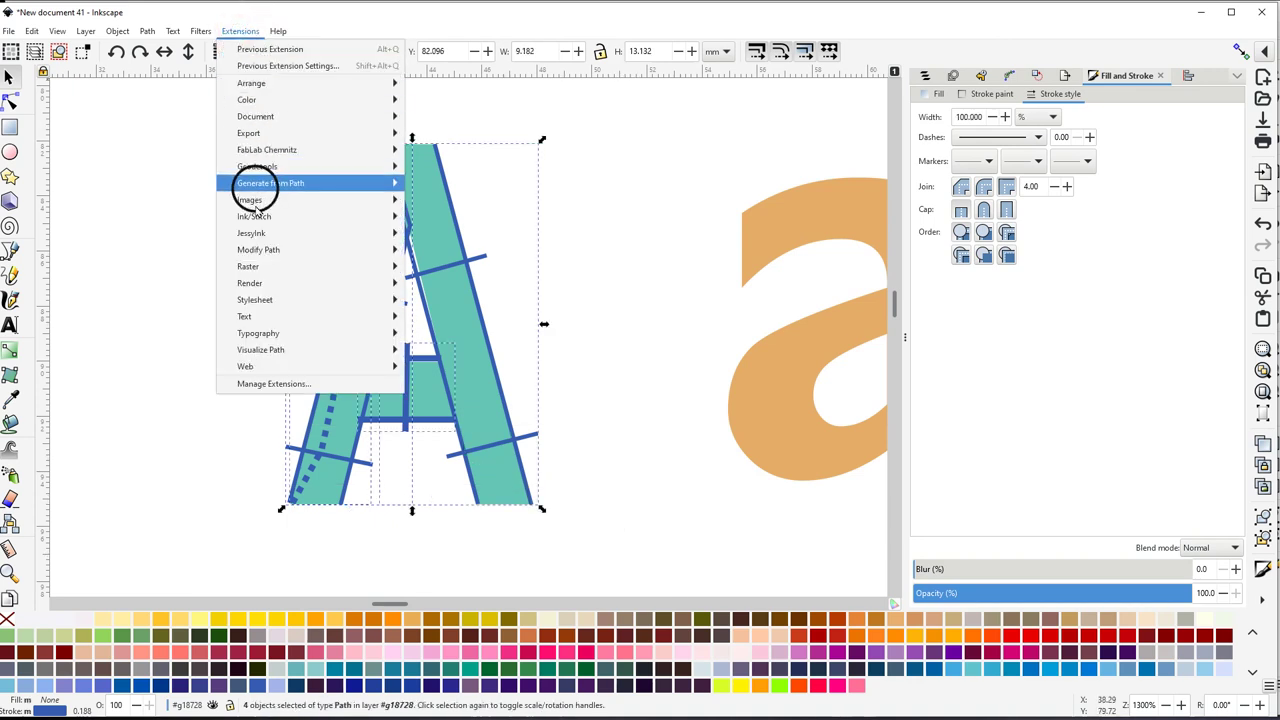
{"action": "mouse_move", "coordinate": [257, 218]}
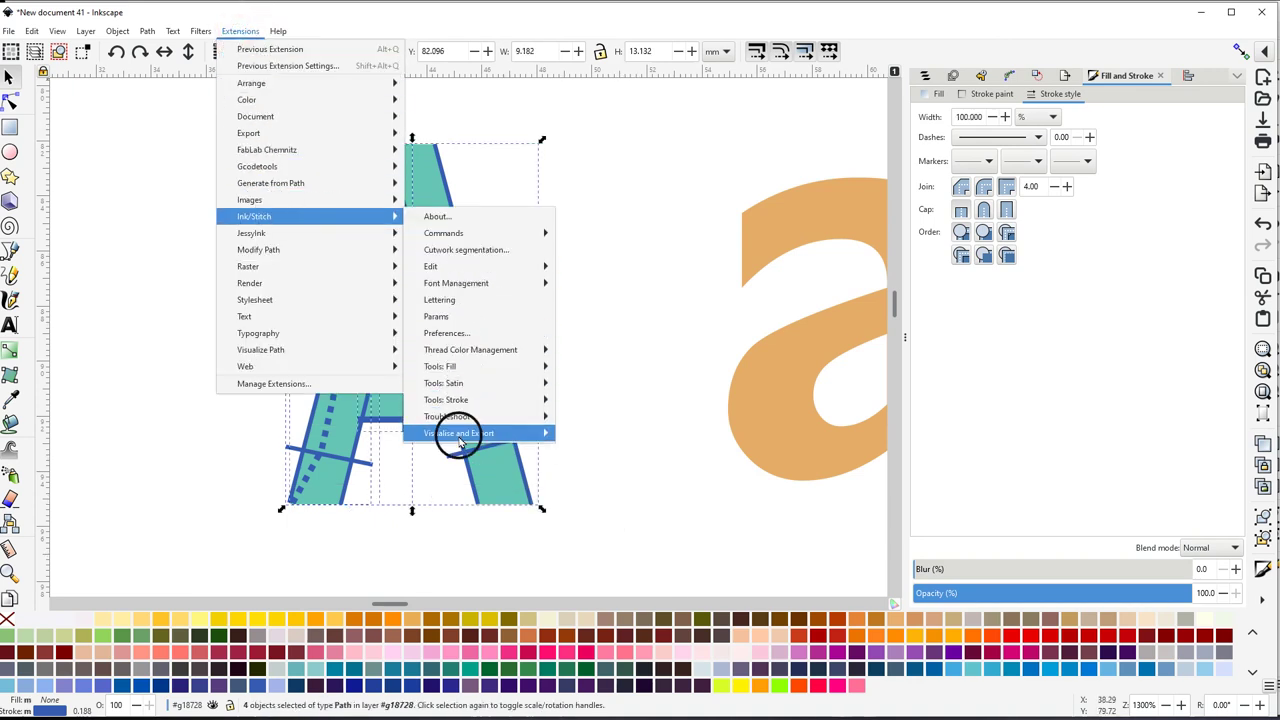
{"action": "mouse_move", "coordinate": [497, 437]}
{"action": "left_click", "coordinate": [620, 483]}
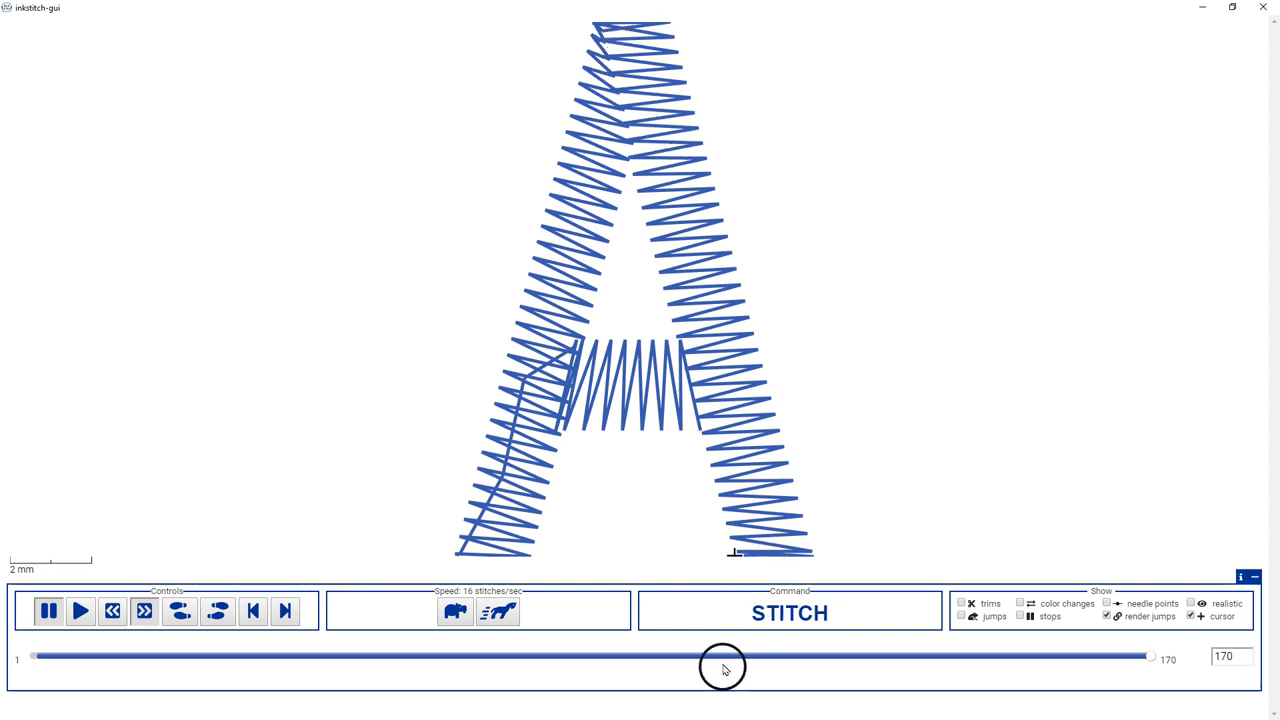
{"action": "left_click_drag", "start_coordinate": [1150, 659], "coordinate": [663, 676]}
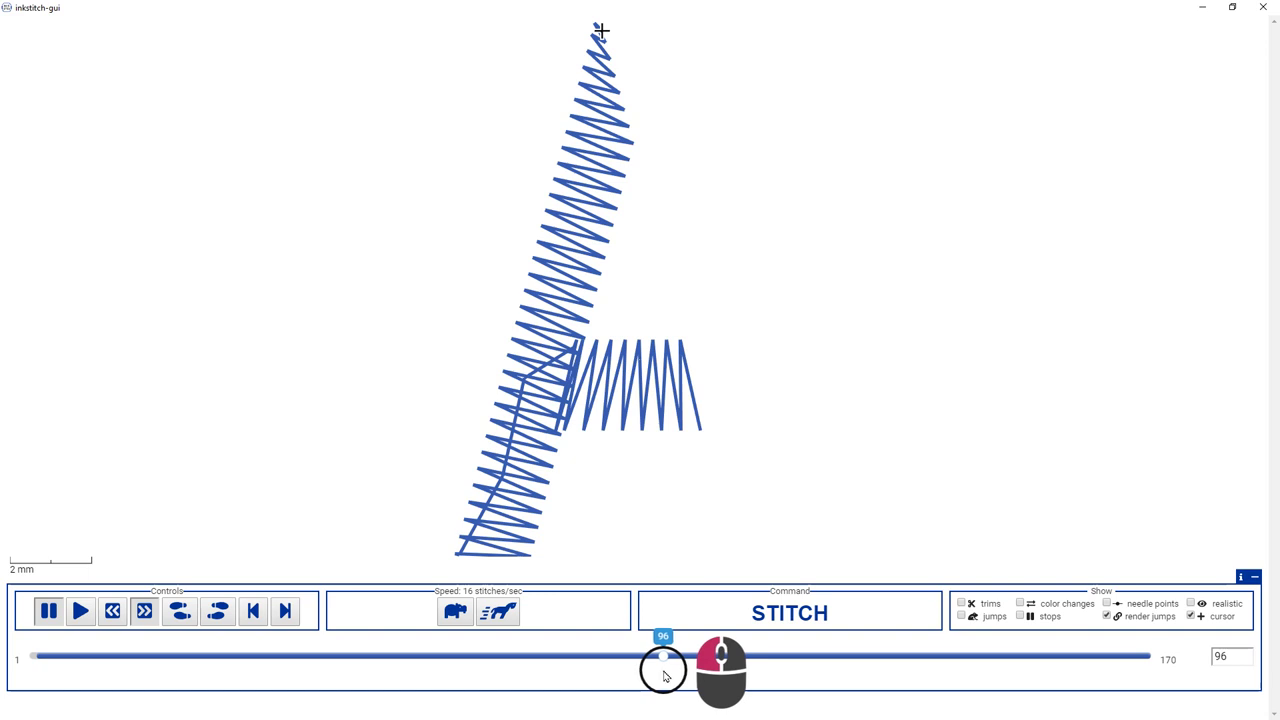
{"action": "left_click_drag", "start_coordinate": [663, 676], "coordinate": [1147, 713]}
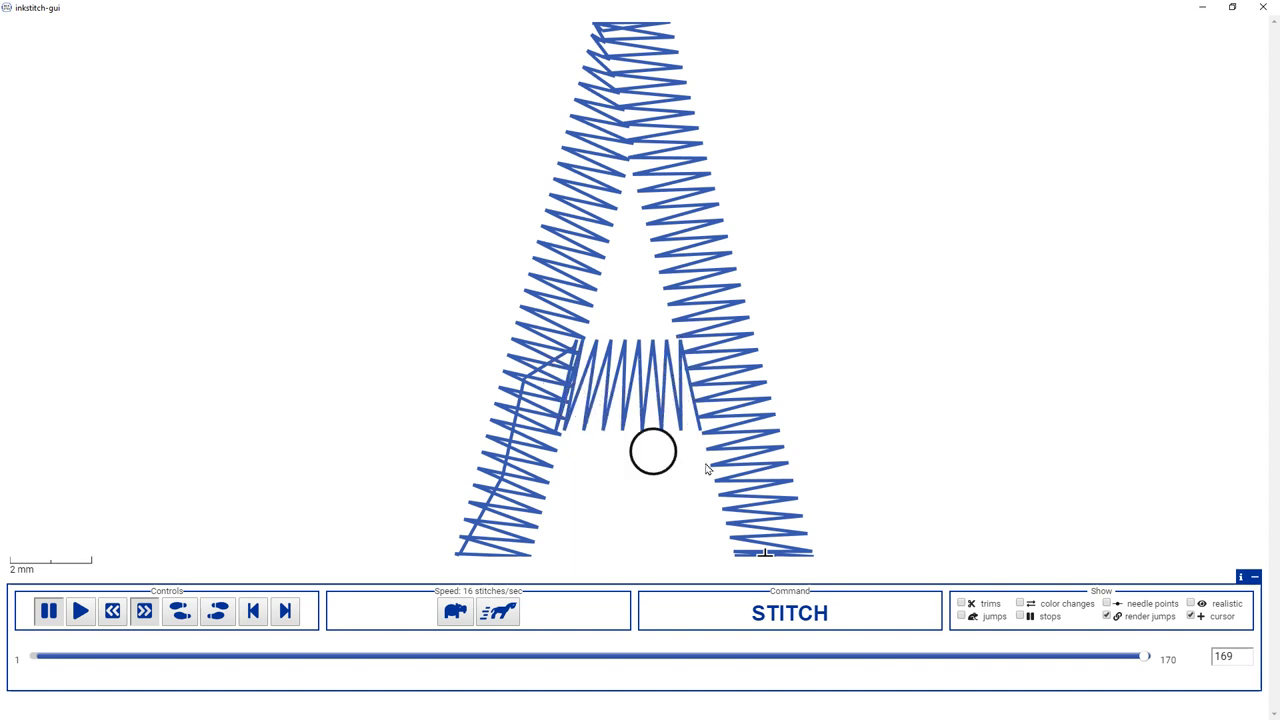
{"action": "left_click", "coordinate": [1190, 604]}
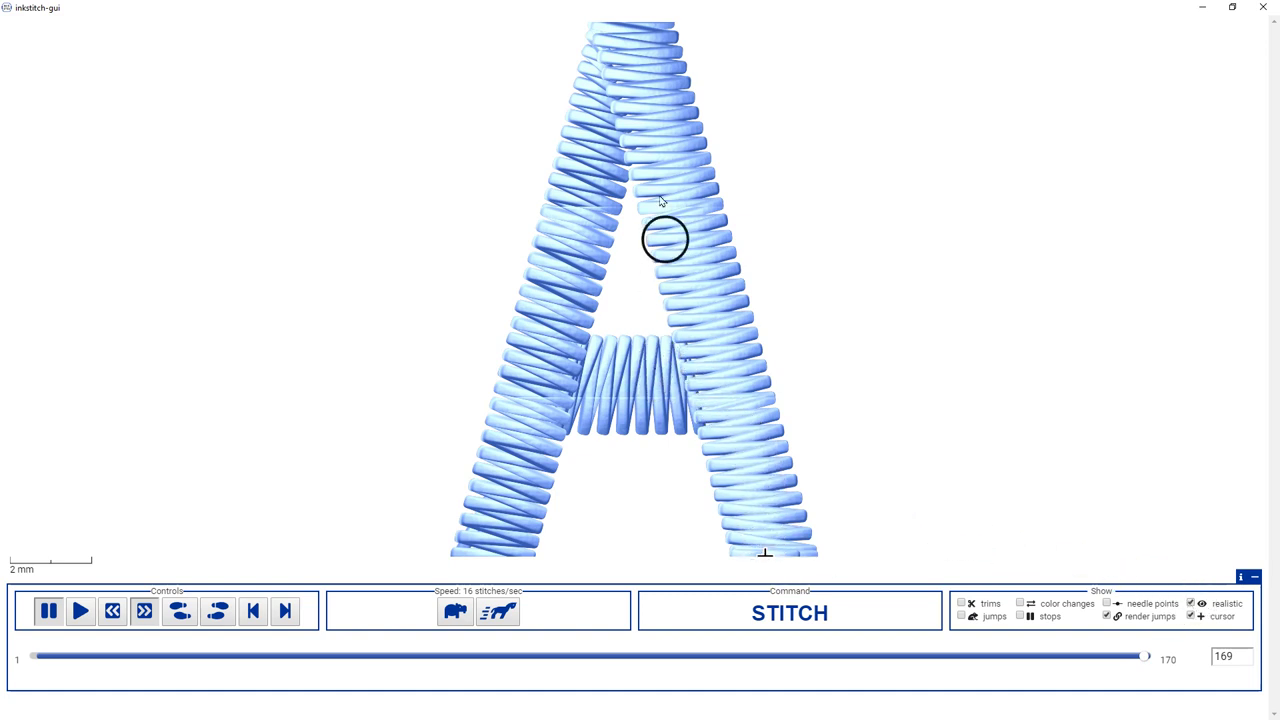
{"action": "left_click", "coordinate": [1265, 8]}
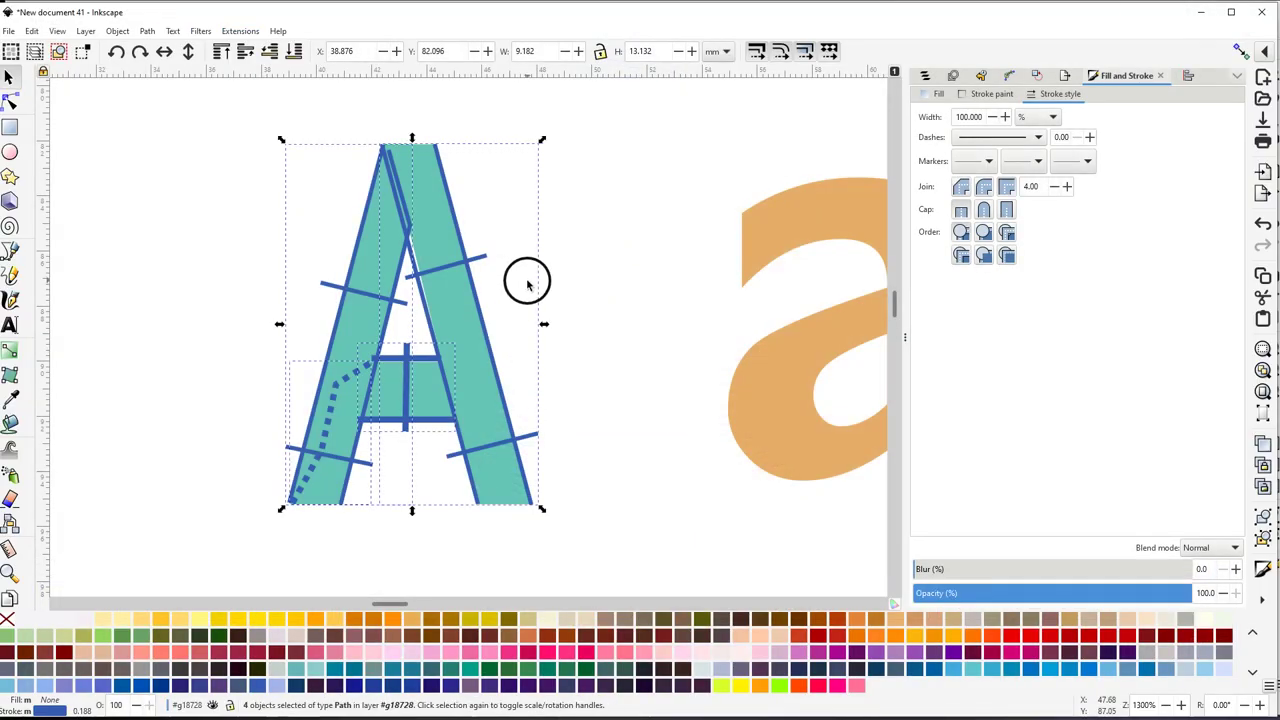
Draw a closed straight-segment path around the lowercase a's bowl, following the junction with the stem and passing through the counter
{"action": "scroll", "coordinate": [508, 288], "scroll_direction": "down", "scroll_amount": 2, "text": "ctrl"}
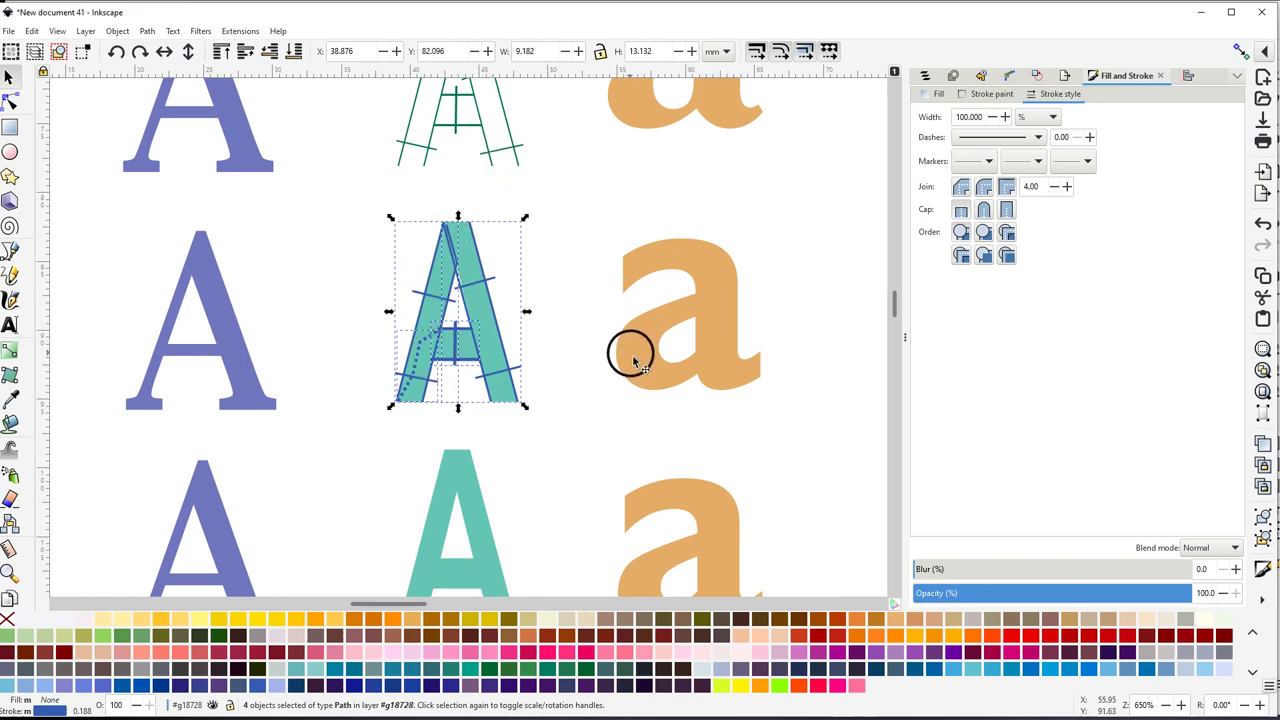
{"action": "scroll", "coordinate": [600, 350], "scroll_direction": "right", "scroll_amount": 4}
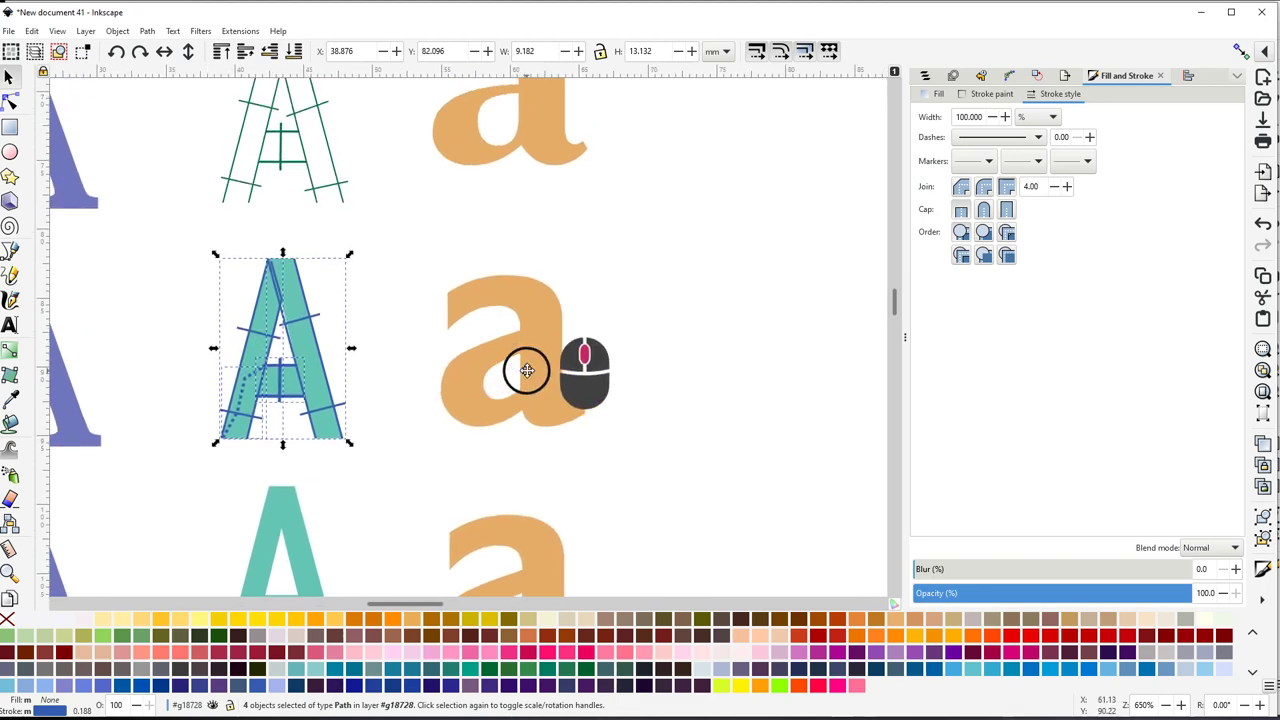
{"action": "scroll", "coordinate": [478, 328], "scroll_direction": "down", "scroll_amount": 2}
{"action": "scroll", "coordinate": [478, 328], "scroll_direction": "up", "scroll_amount": 2}
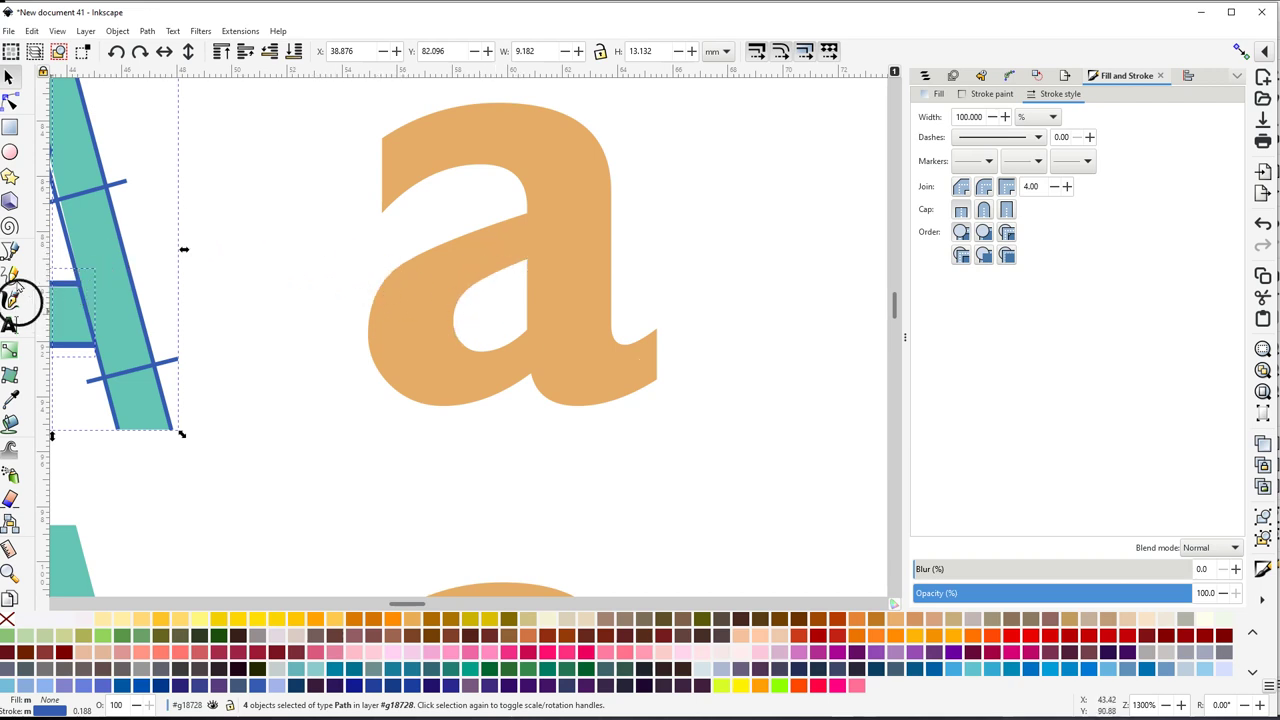
{"action": "left_click", "coordinate": [10, 252]}
{"action": "left_click", "coordinate": [336, 250]}
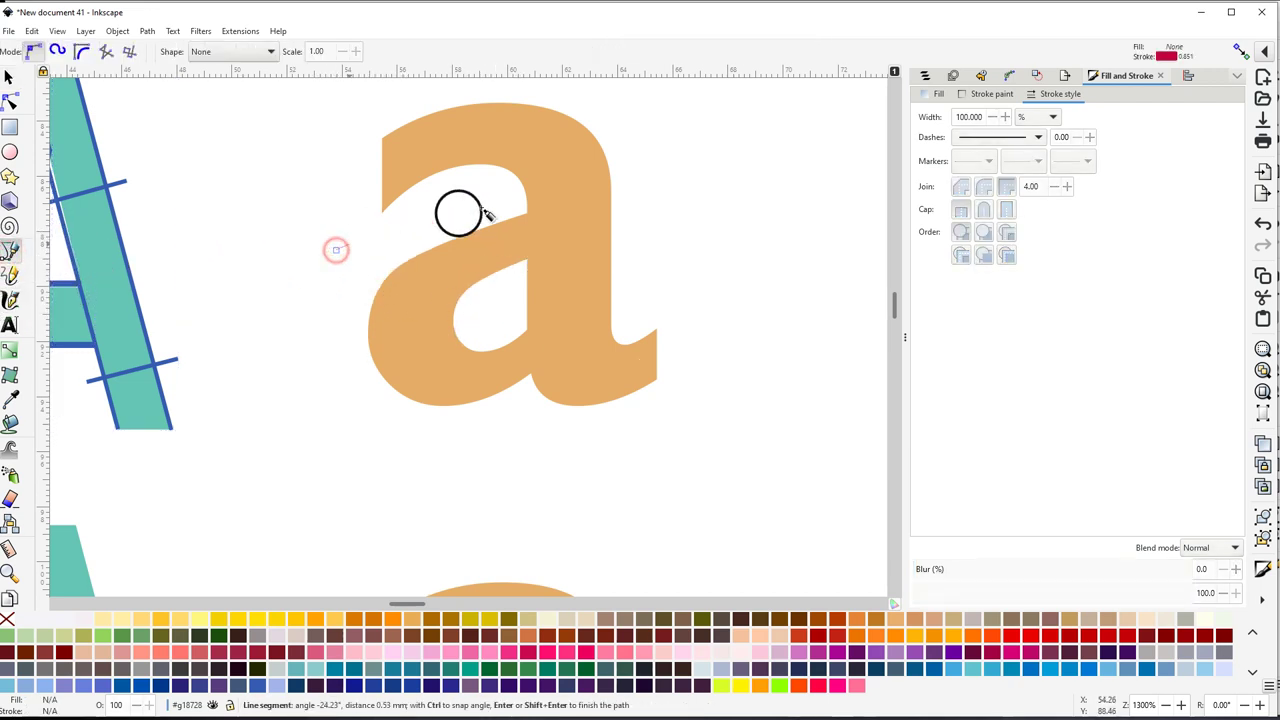
{"action": "left_click", "coordinate": [512, 193]}
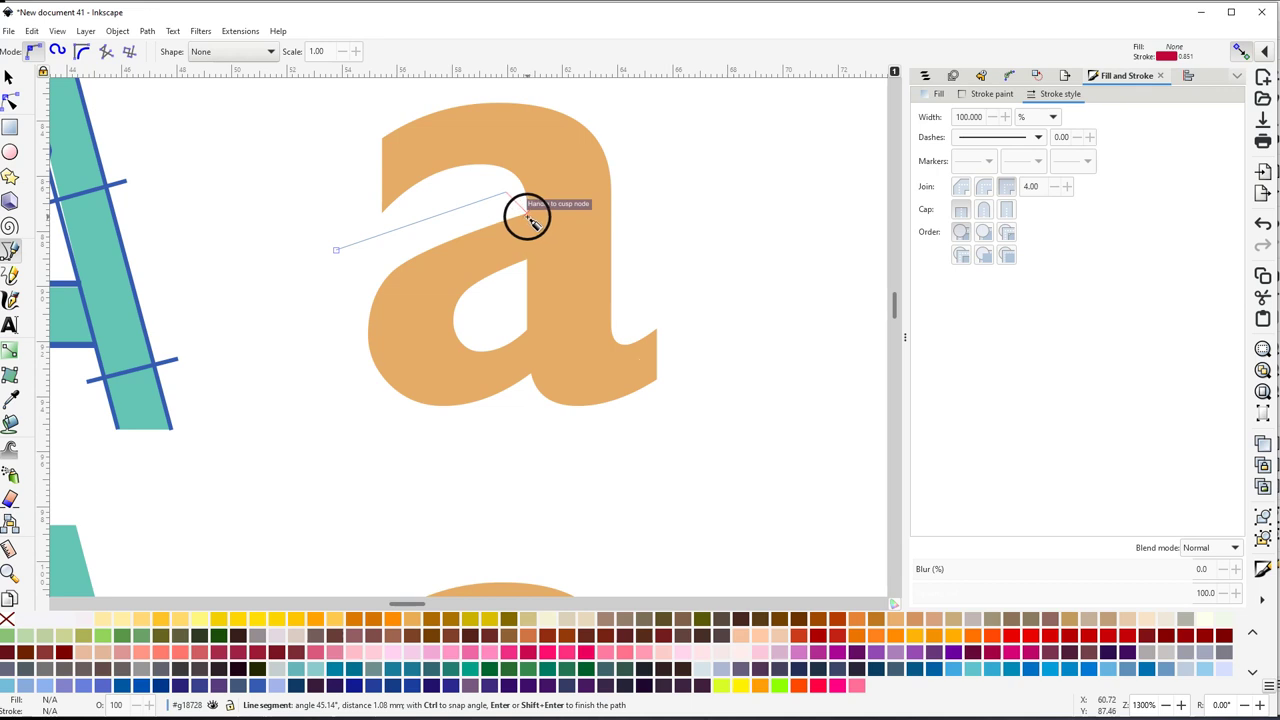
{"action": "left_click", "coordinate": [526, 214]}
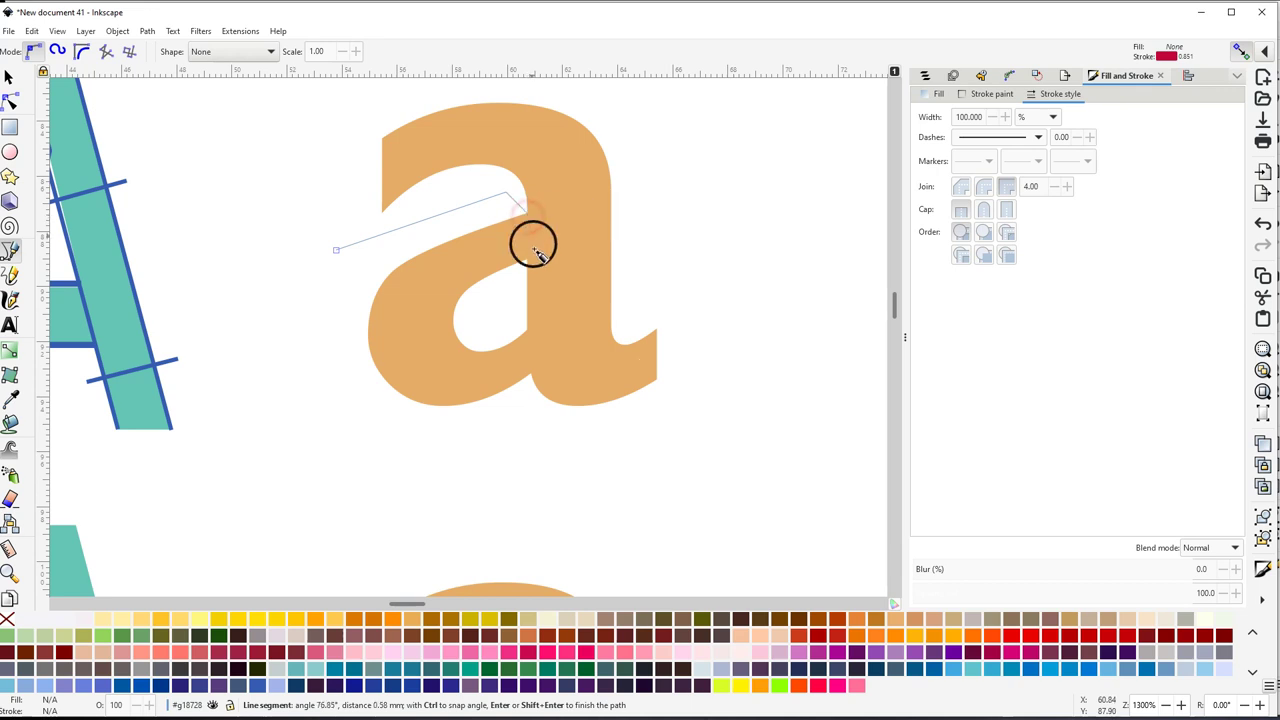
{"action": "left_click", "coordinate": [494, 302]}
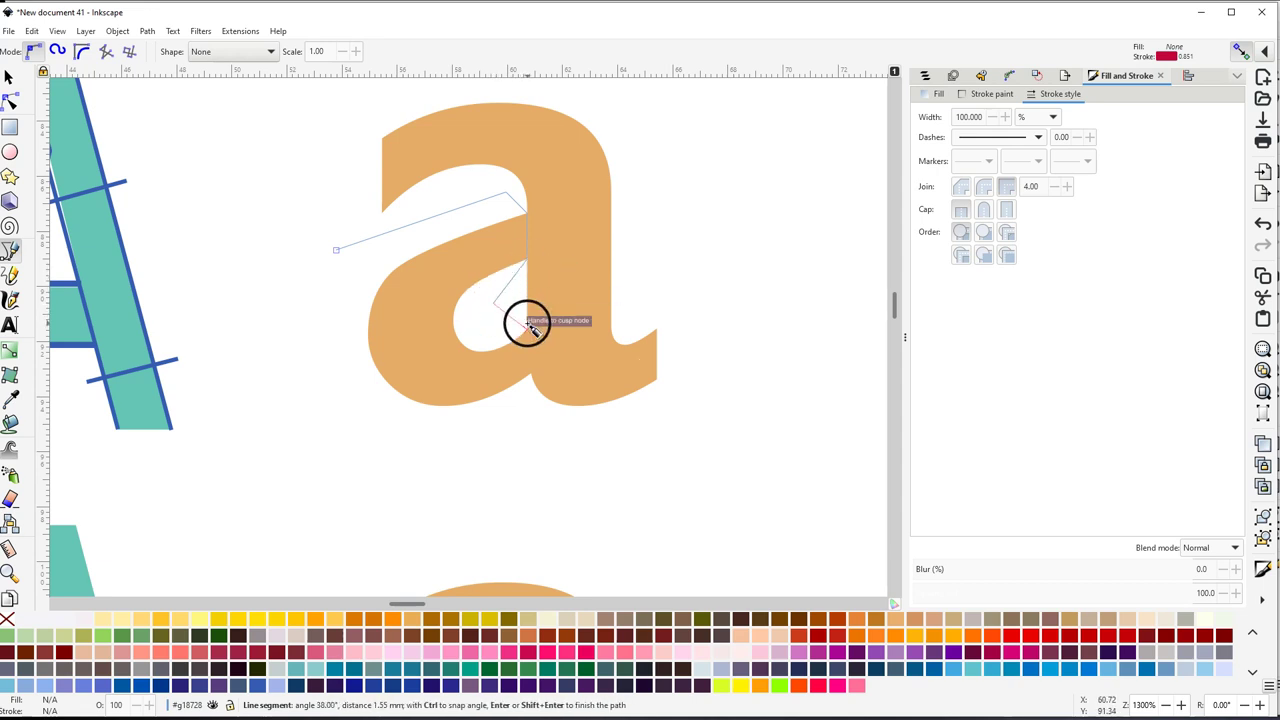
{"action": "left_click", "coordinate": [527, 329]}
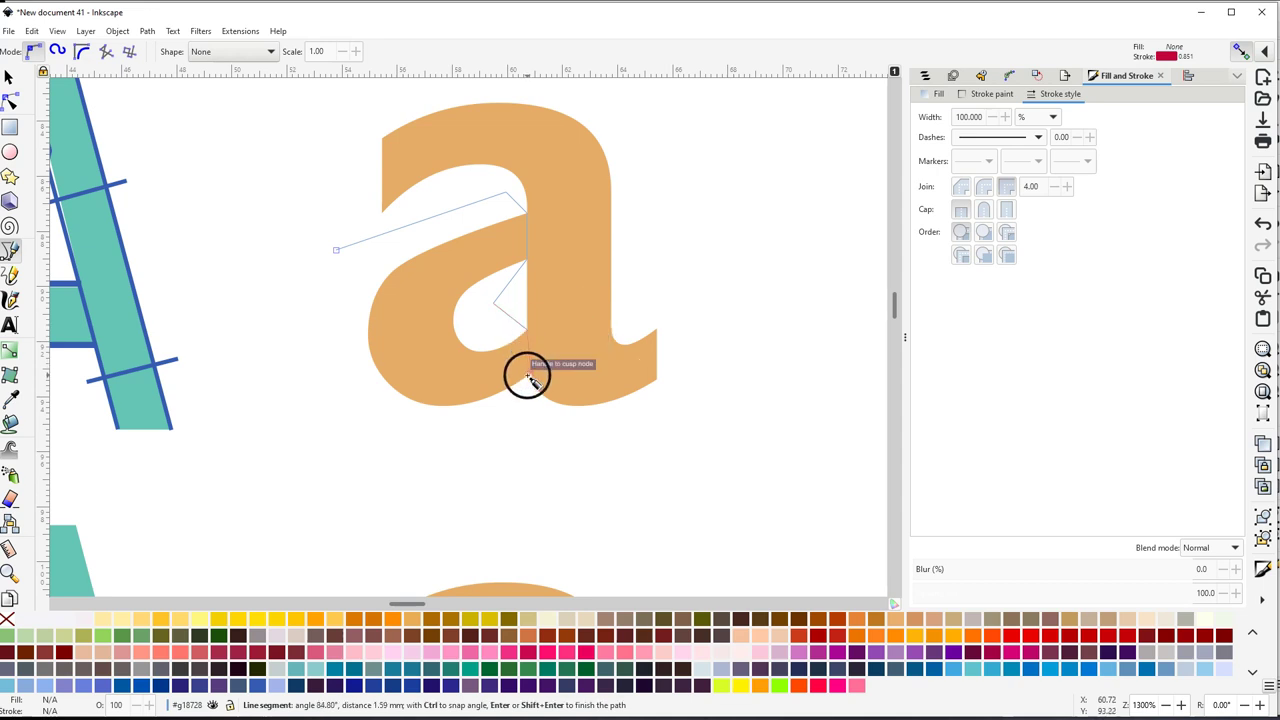
{"action": "left_click", "coordinate": [527, 376]}
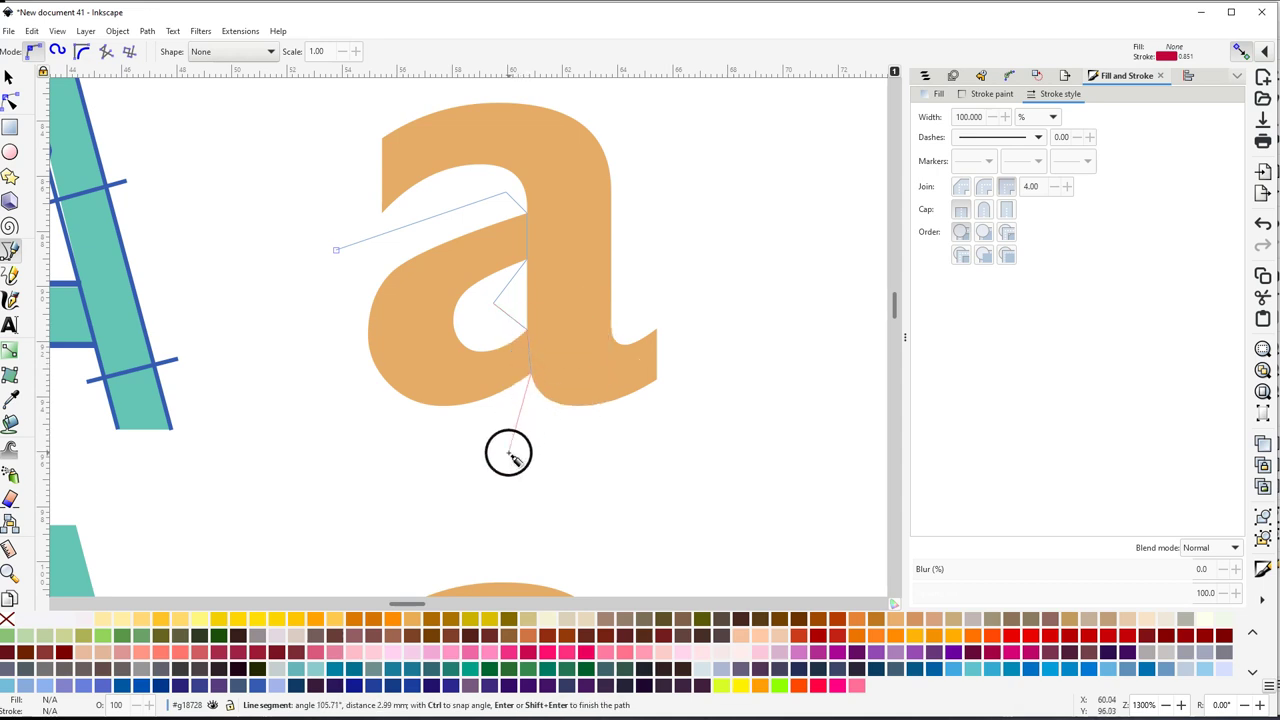
{"action": "left_click", "coordinate": [530, 377]}
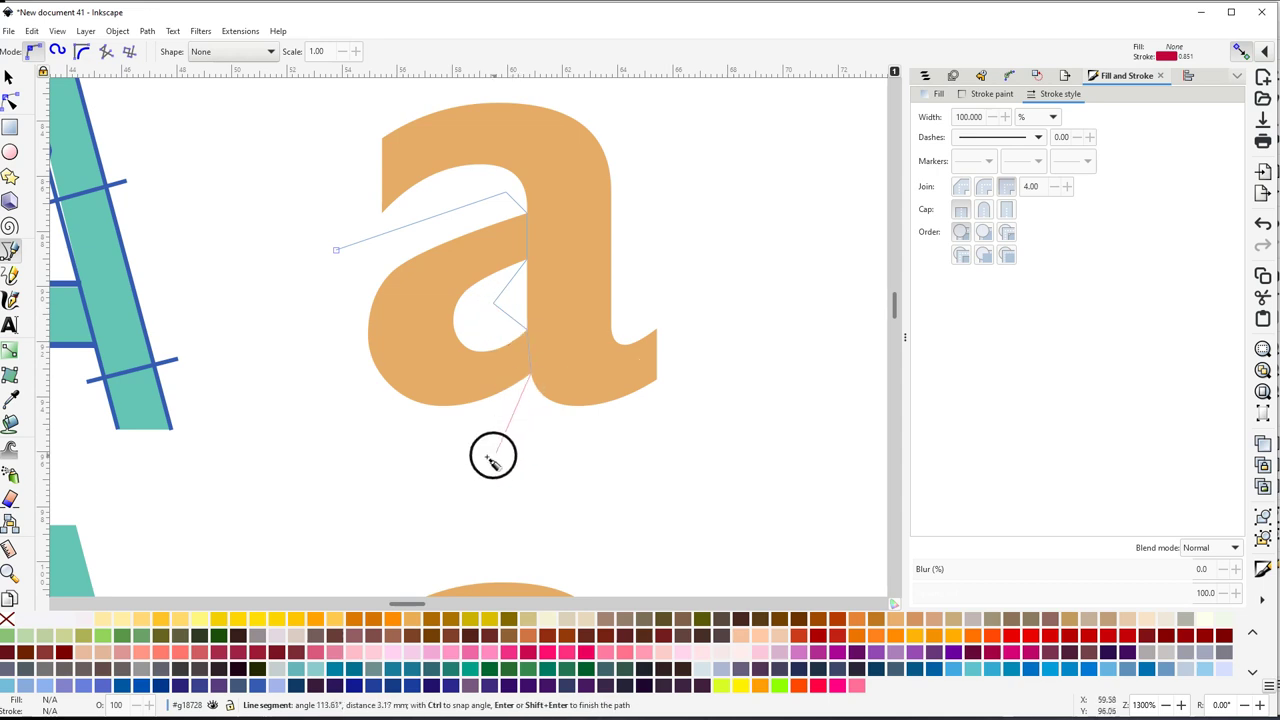
{"action": "left_click", "coordinate": [483, 458]}
{"action": "left_click", "coordinate": [320, 456]}
{"action": "left_click", "coordinate": [320, 350]}
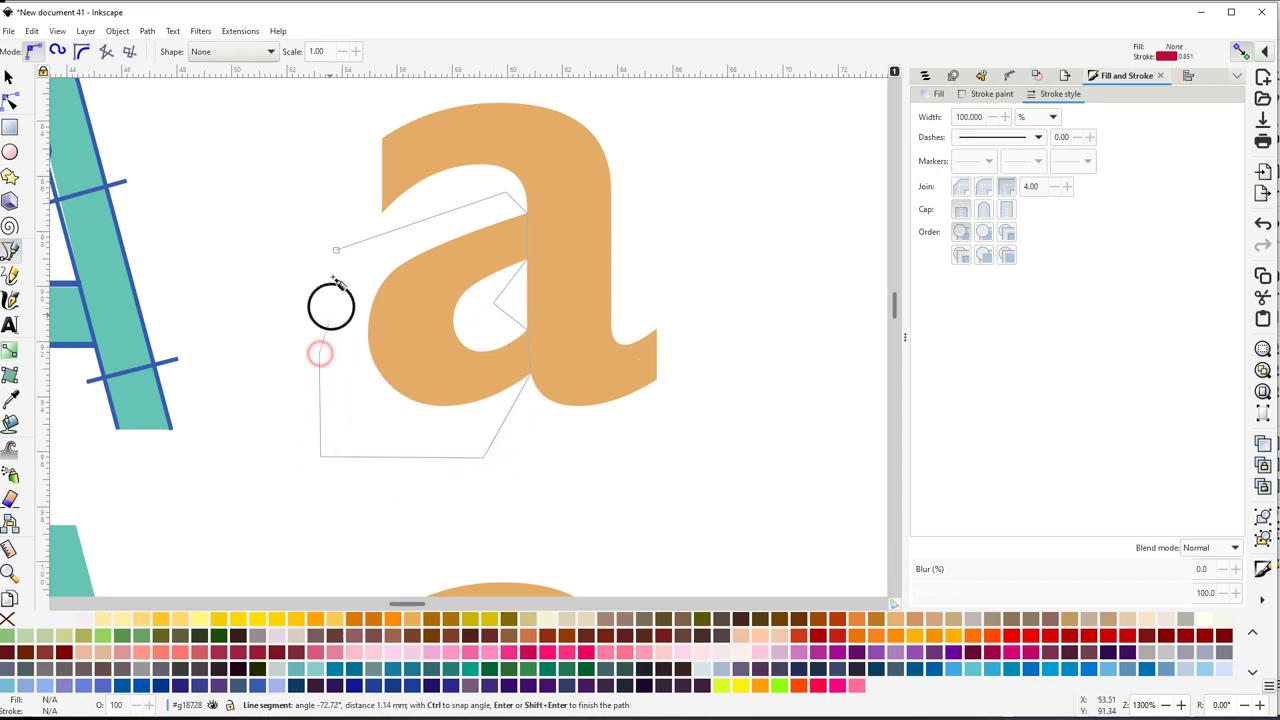
{"action": "left_click", "coordinate": [335, 249]}
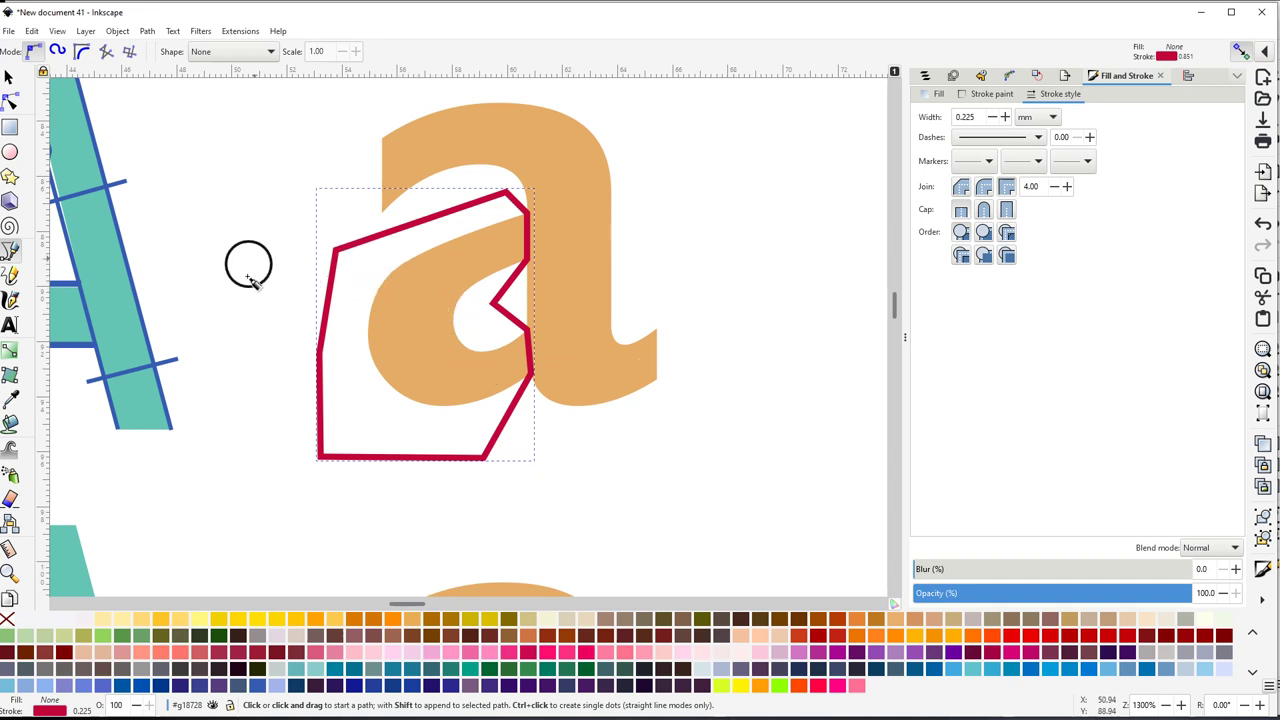
Try to split the grouped lowercase a with the red cutting path using Division
{"action": "scroll", "coordinate": [446, 323], "scroll_direction": "left", "scroll_amount": 1}
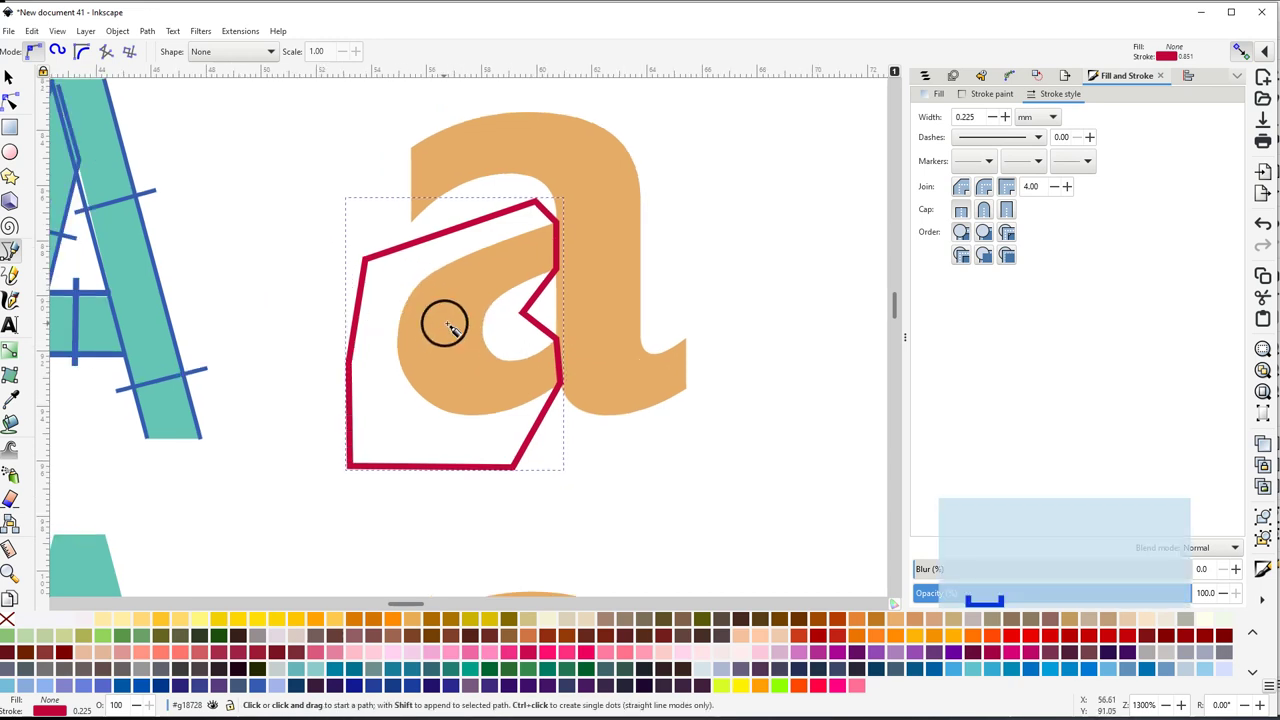
{"action": "key", "text": "s"}
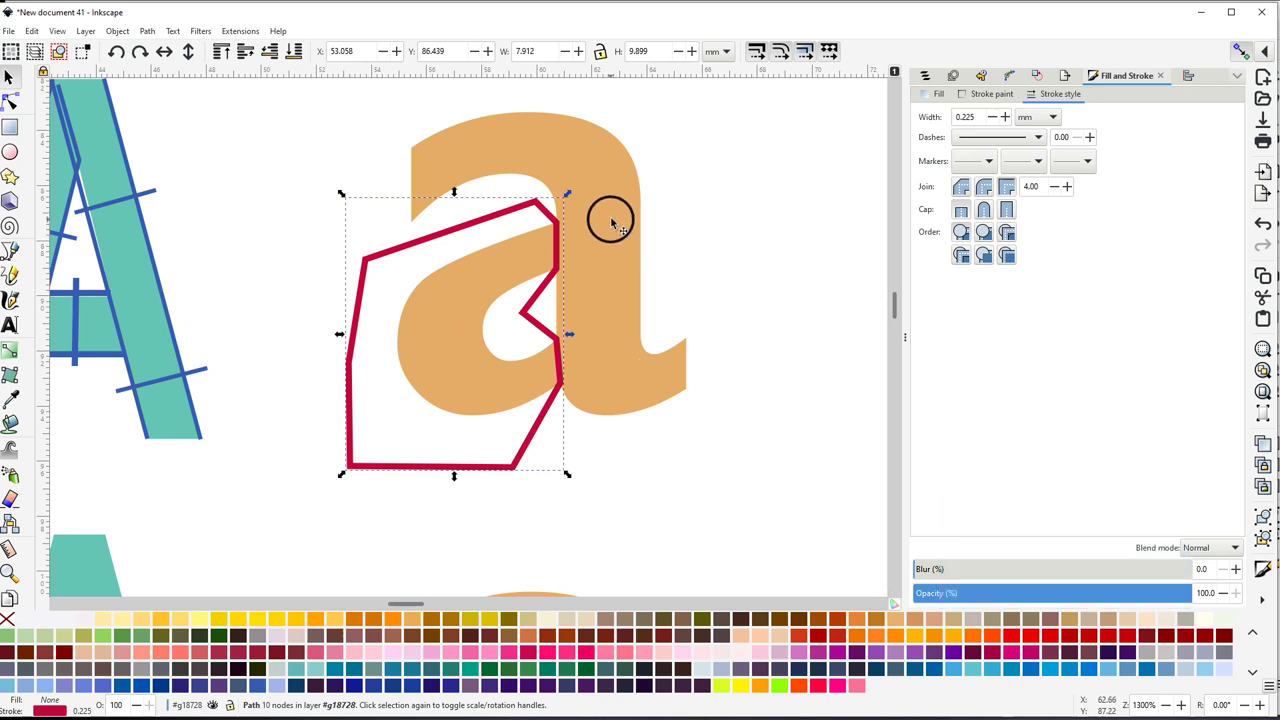
{"action": "left_click", "coordinate": [613, 222], "text": "shift"}
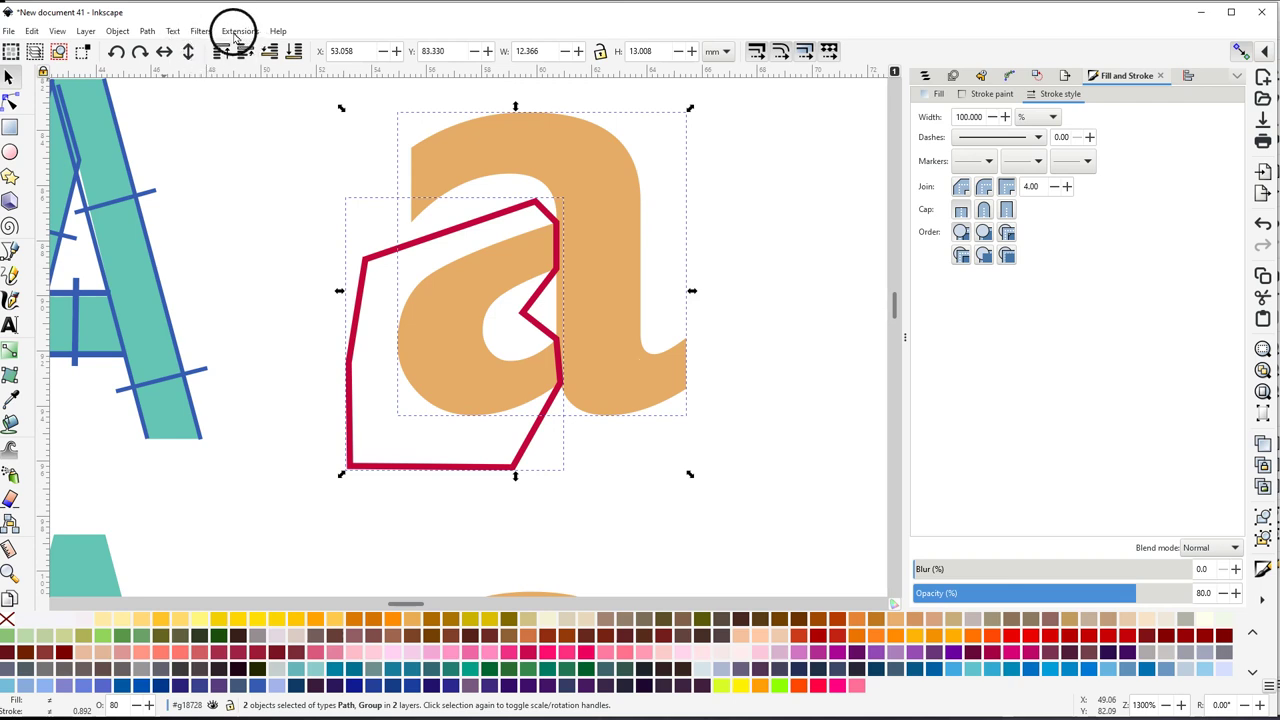
{"action": "left_click", "coordinate": [146, 32]}
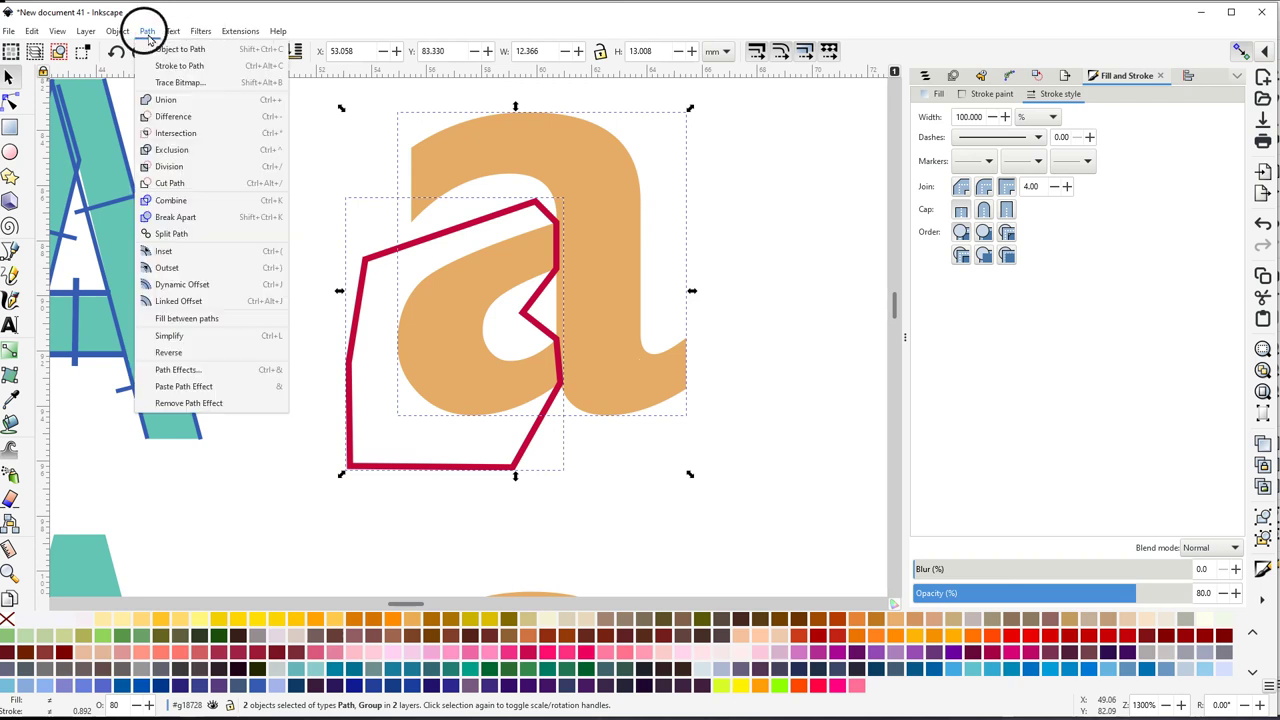
{"action": "left_click", "coordinate": [172, 167]}
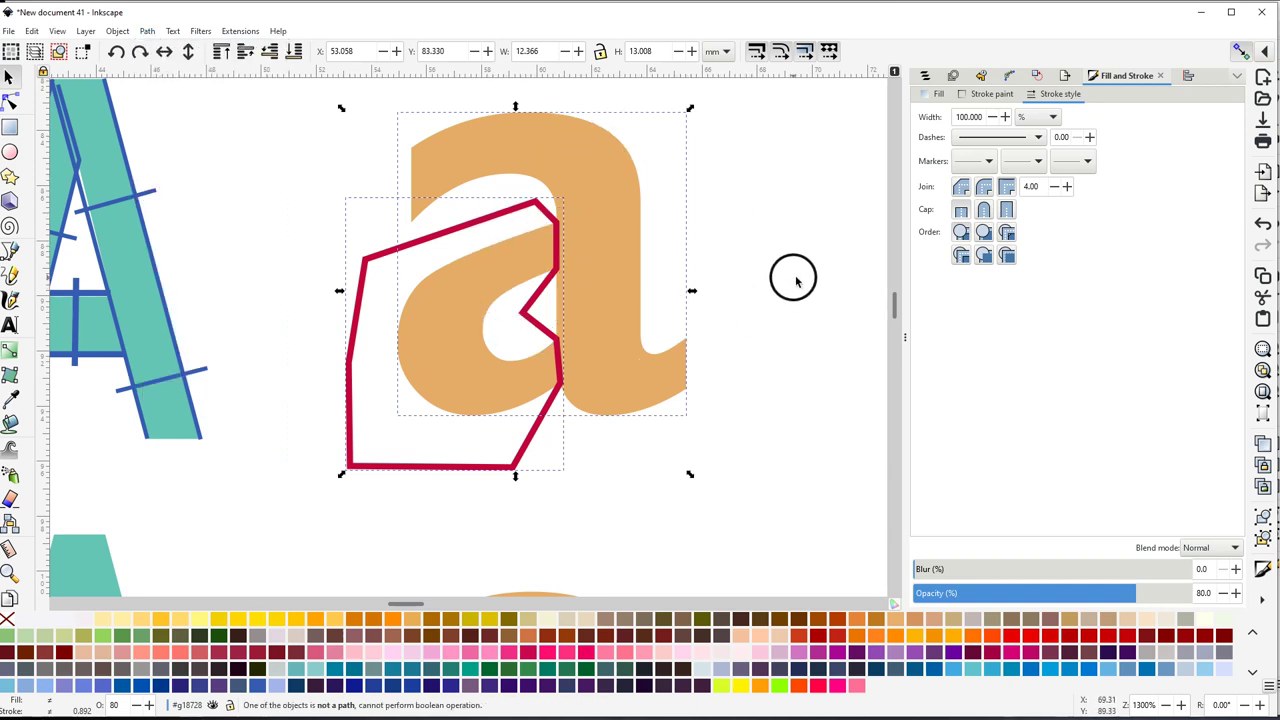
{"action": "scroll", "coordinate": [801, 290], "scroll_direction": "down", "scroll_amount": 2}
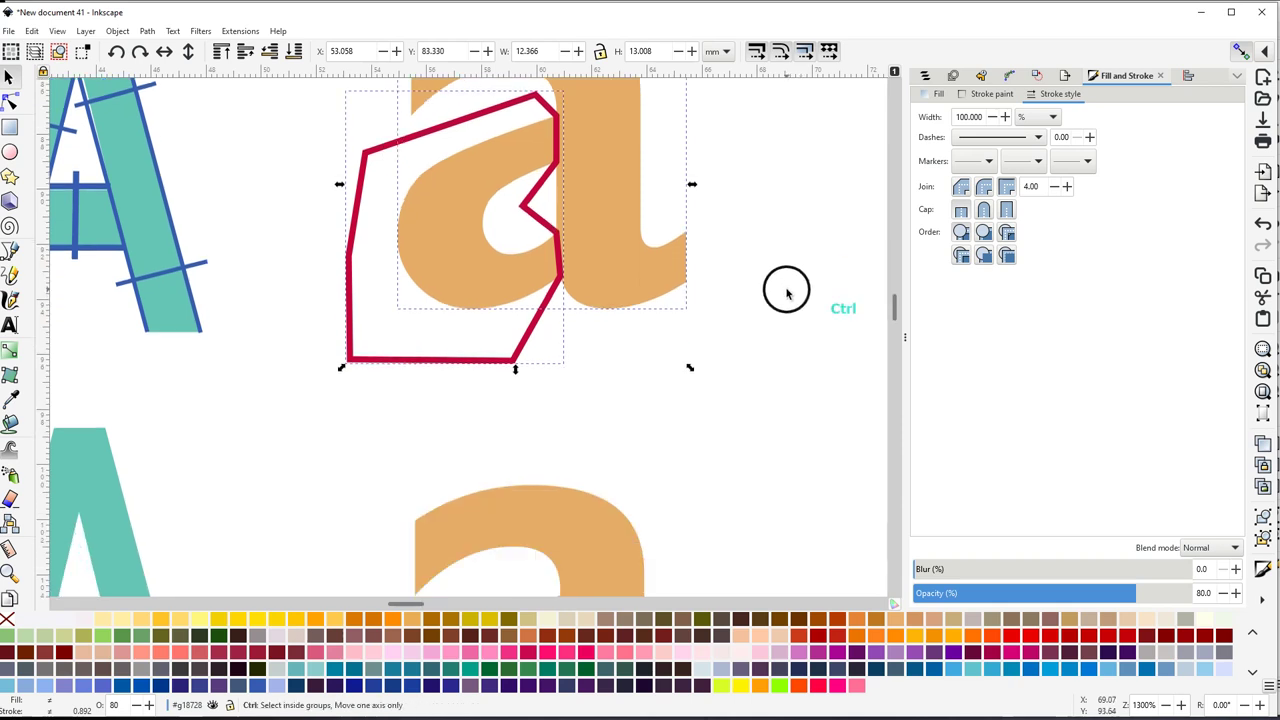
{"action": "scroll", "coordinate": [745, 252], "scroll_direction": "up", "scroll_amount": 2}
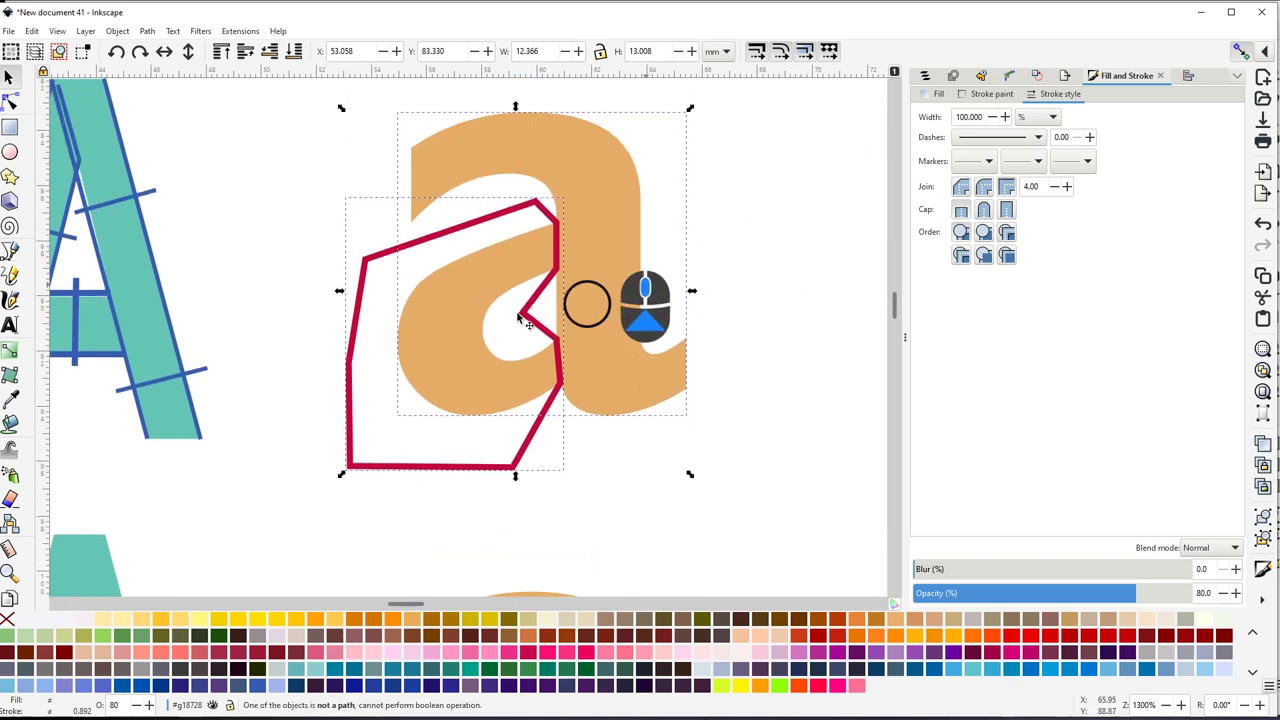
Move the lowercase a's path out of the text18209 group into layer g18728, below path18607
{"action": "left_click", "coordinate": [924, 78]}
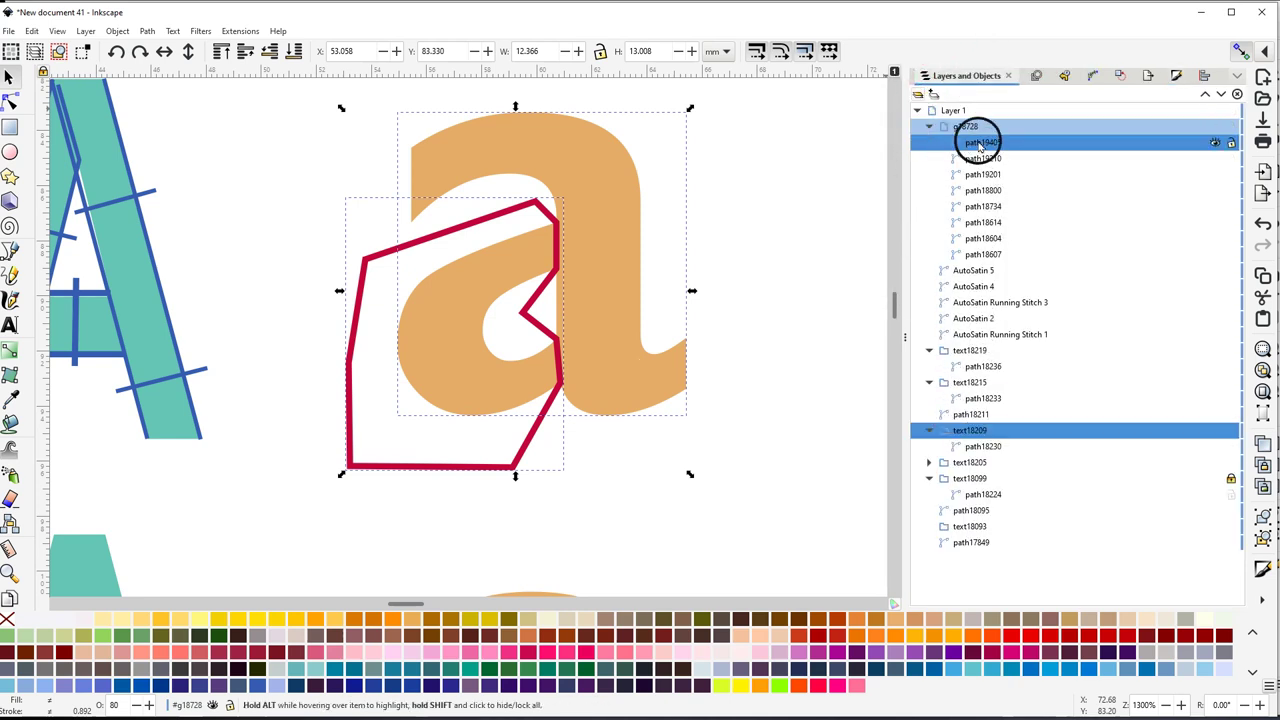
{"action": "left_click", "coordinate": [975, 448]}
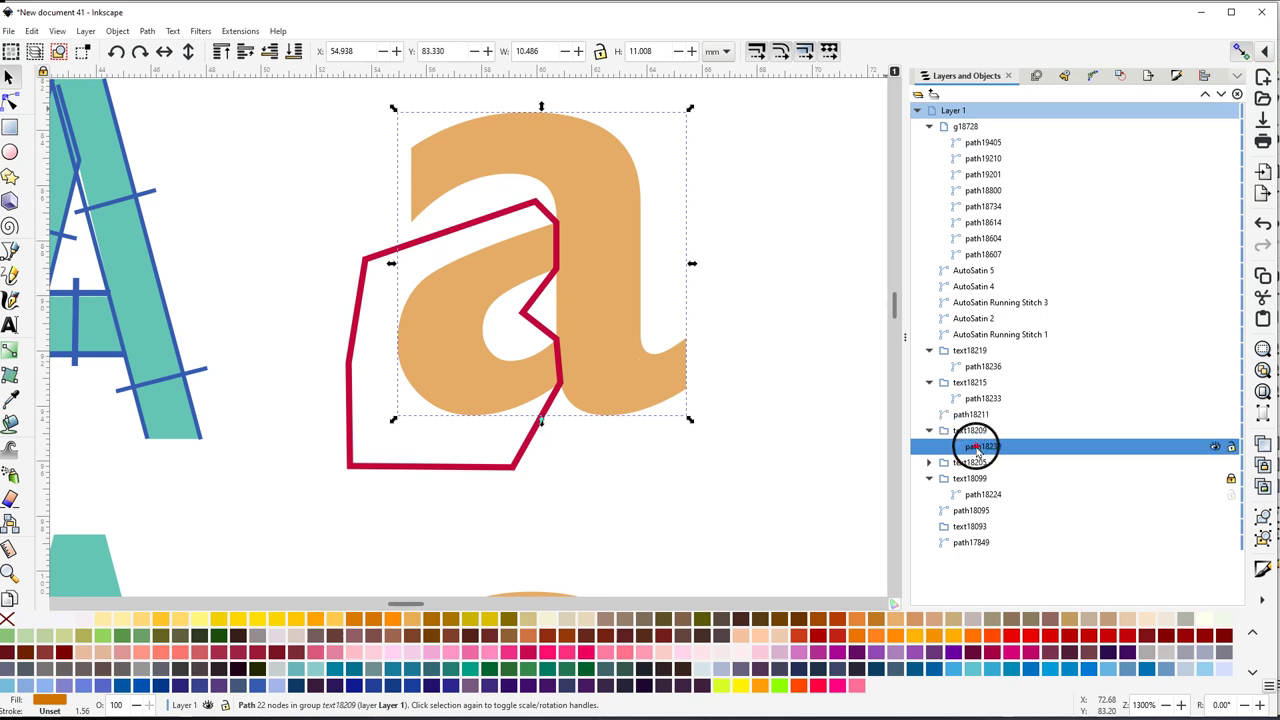
{"action": "left_click_drag", "start_coordinate": [977, 452], "coordinate": [984, 270]}
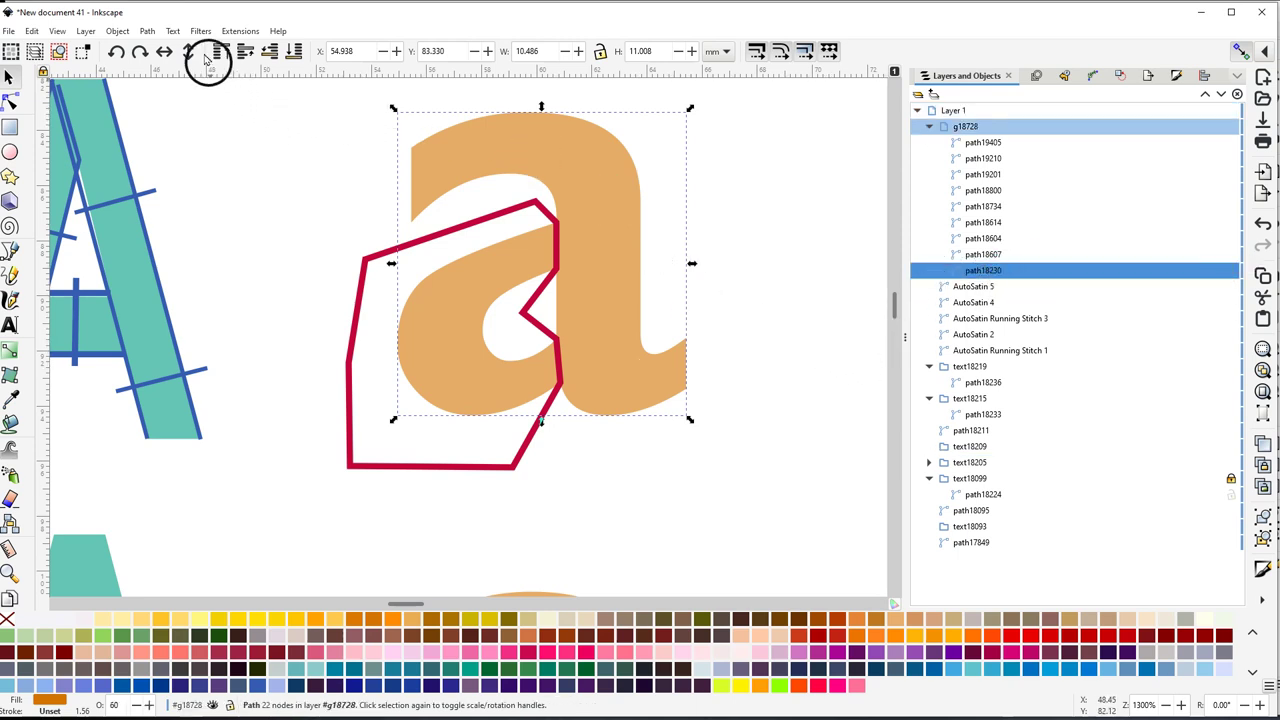
{"action": "left_click", "coordinate": [149, 32]}
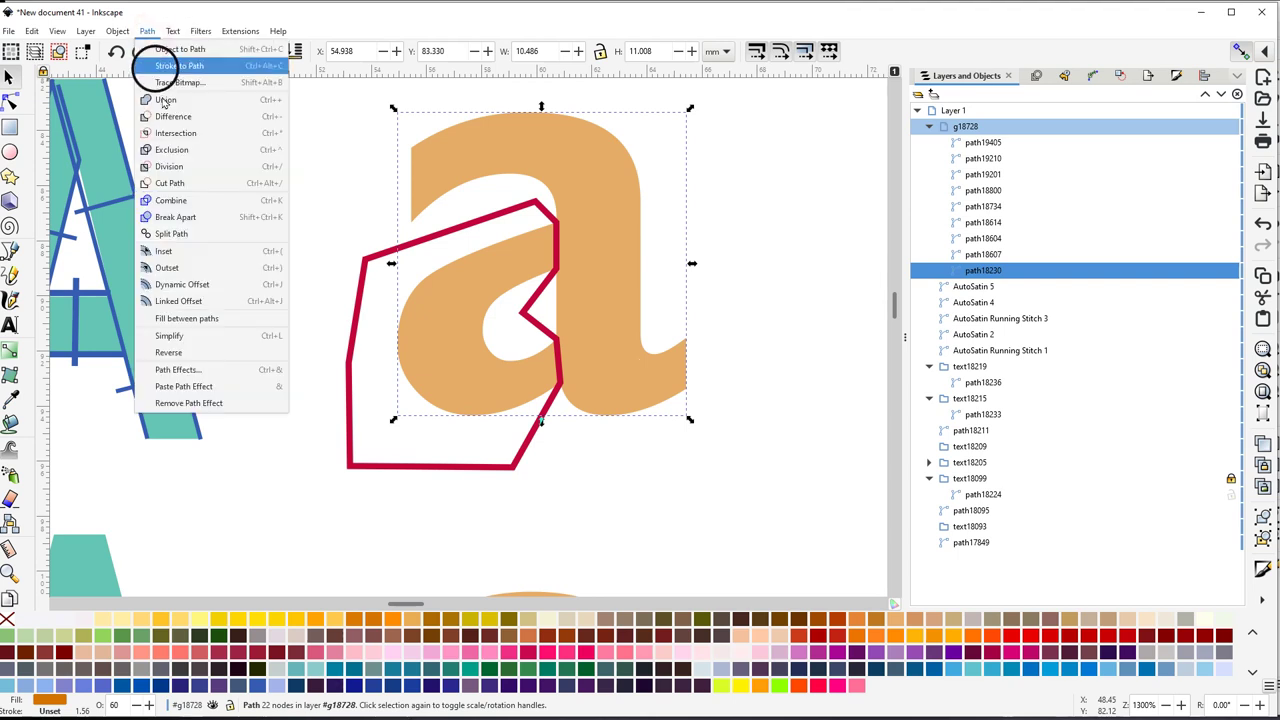
{"action": "left_click", "coordinate": [172, 168]}
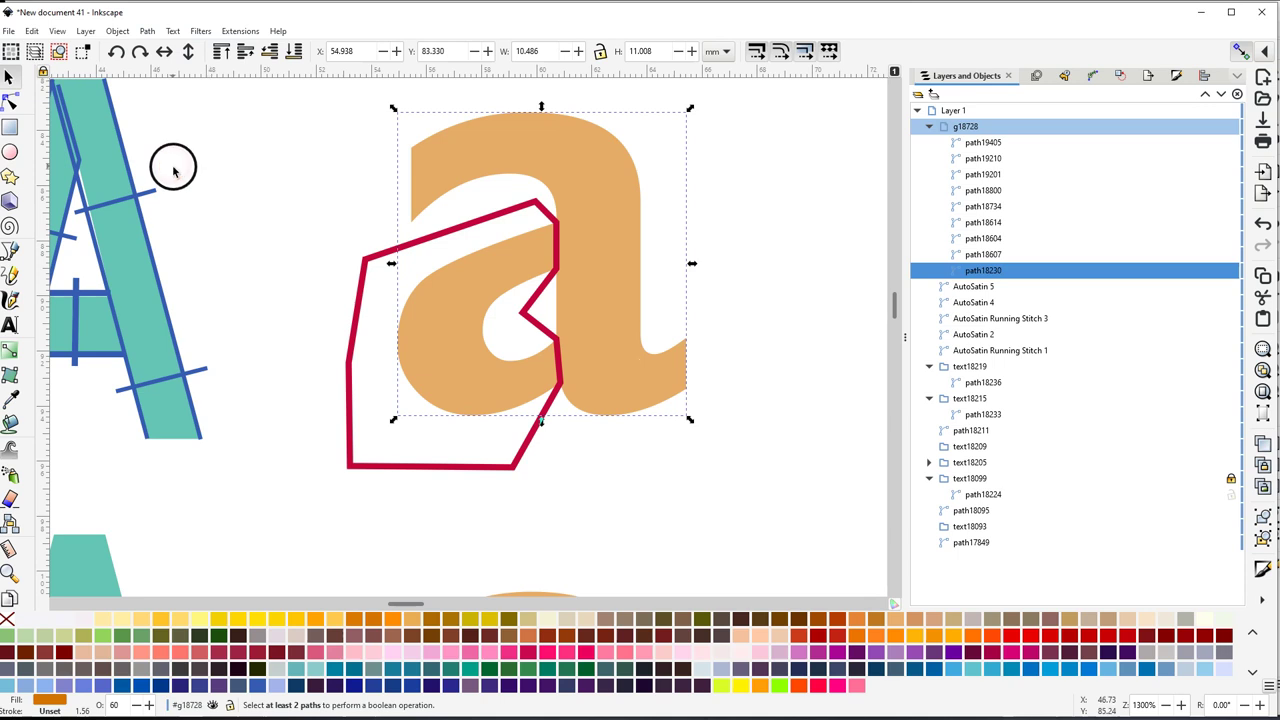
{"action": "left_click", "coordinate": [786, 234]}
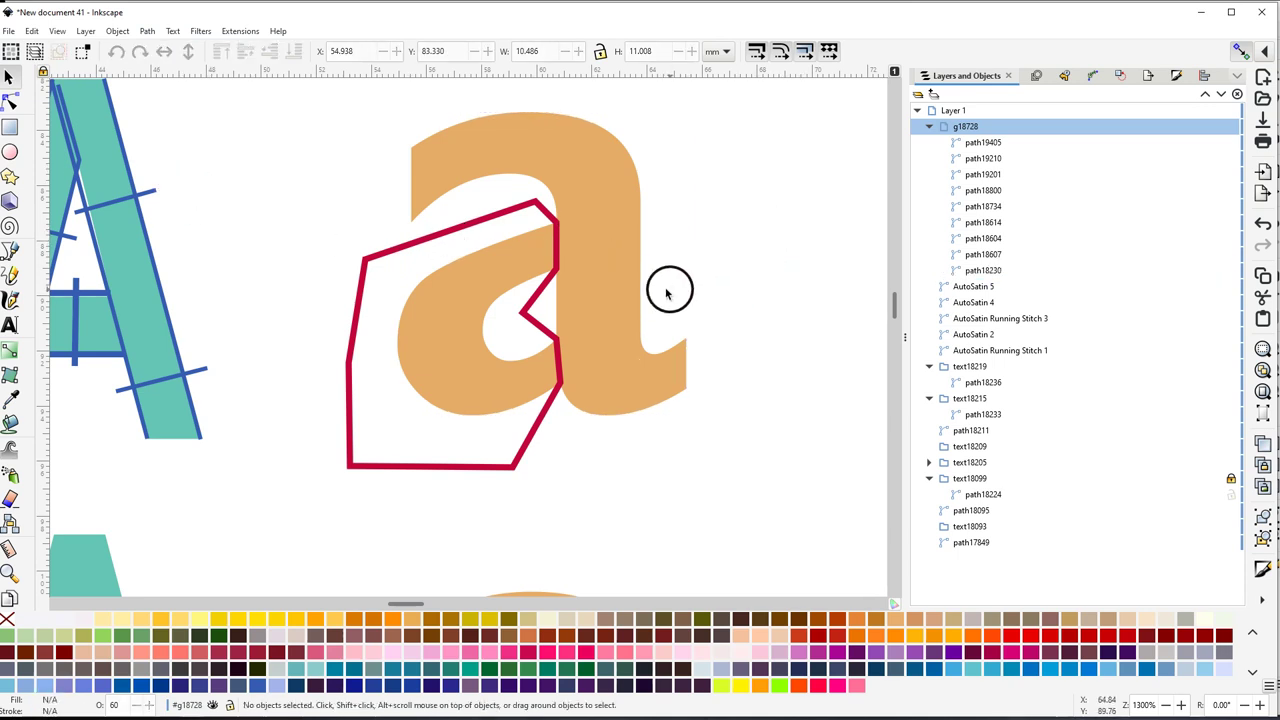
Apply Division to the red cutting path and the lowercase a to separate the bowl from the stem
{"action": "left_click", "coordinate": [535, 326]}
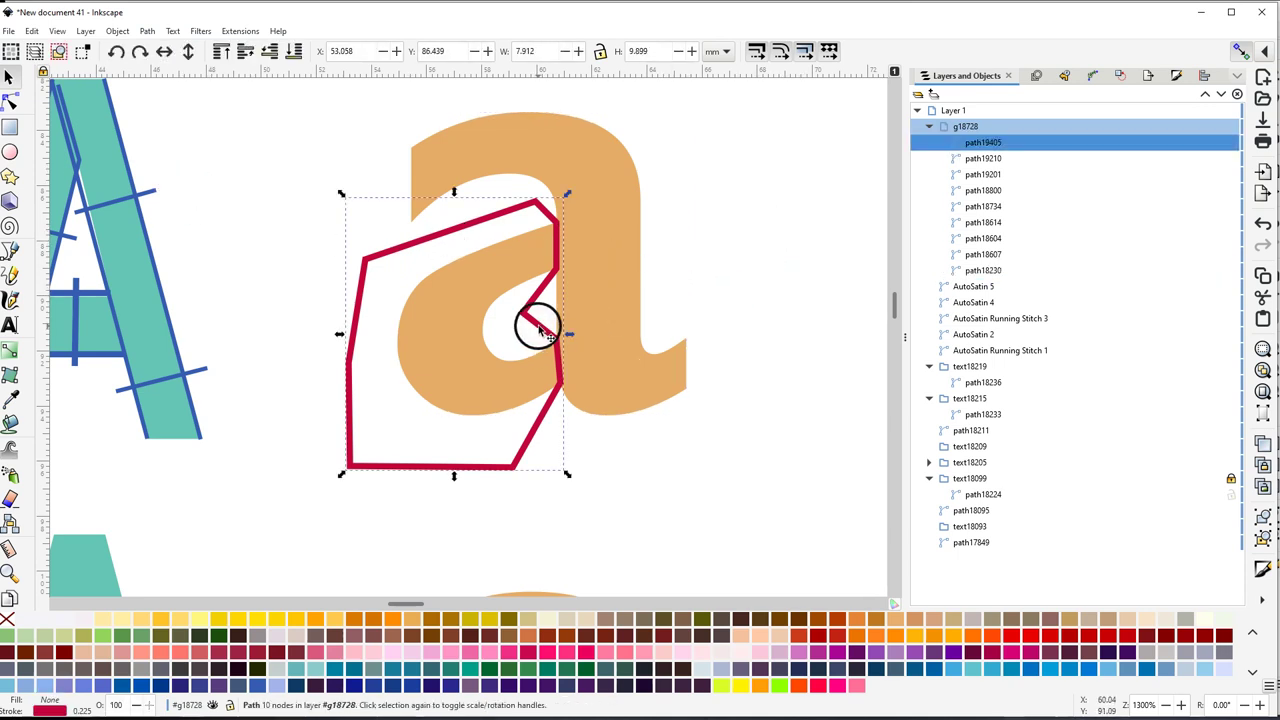
{"action": "left_click", "coordinate": [609, 294], "text": "shift"}
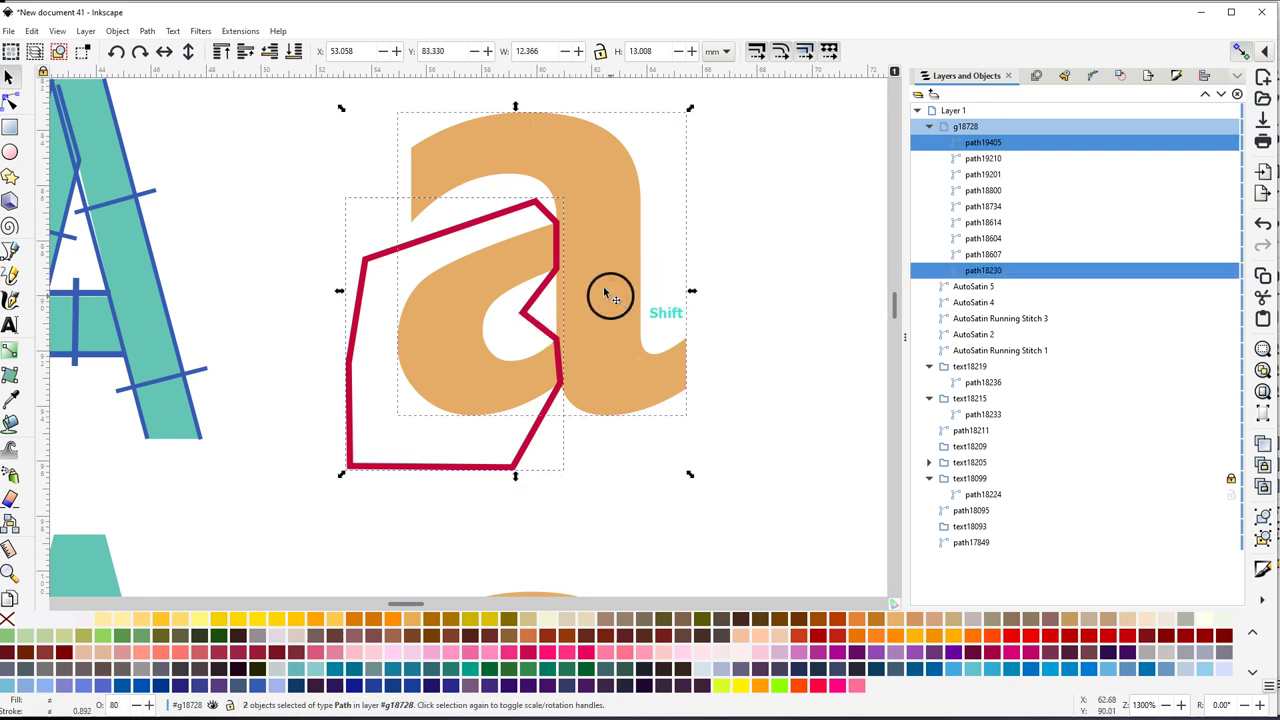
{"action": "left_click", "coordinate": [147, 33]}
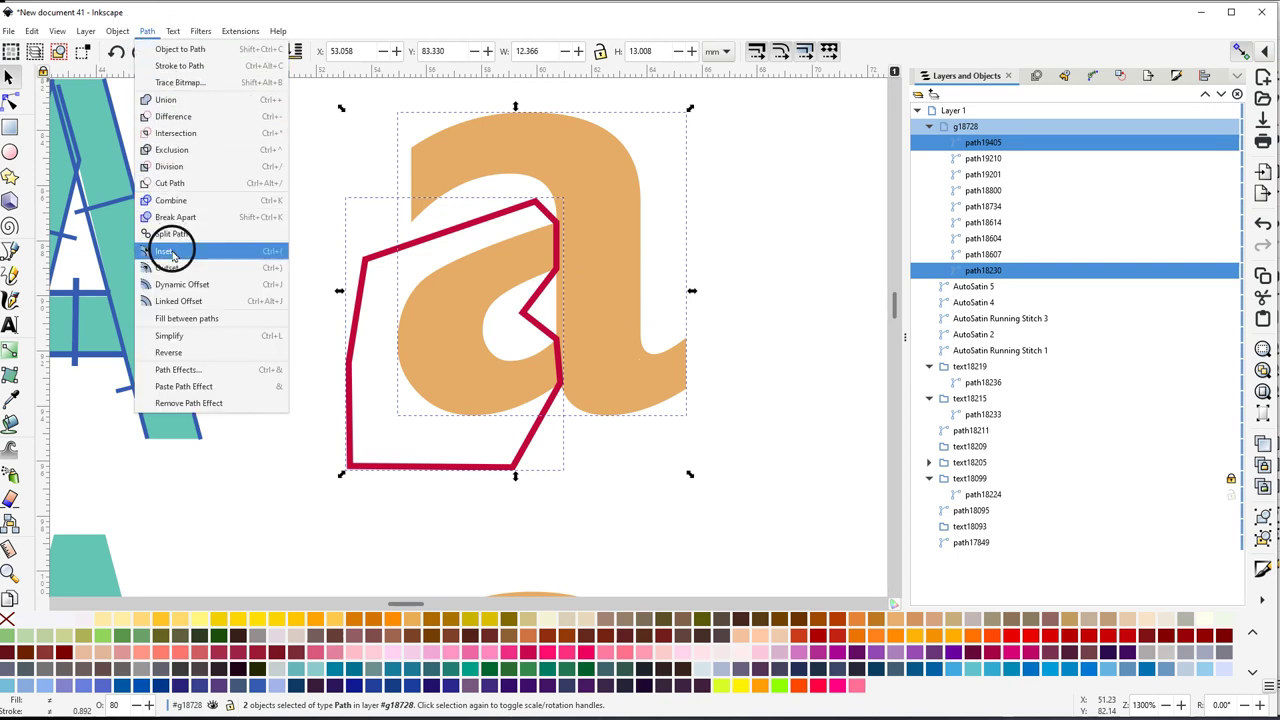
{"action": "left_click", "coordinate": [170, 166]}
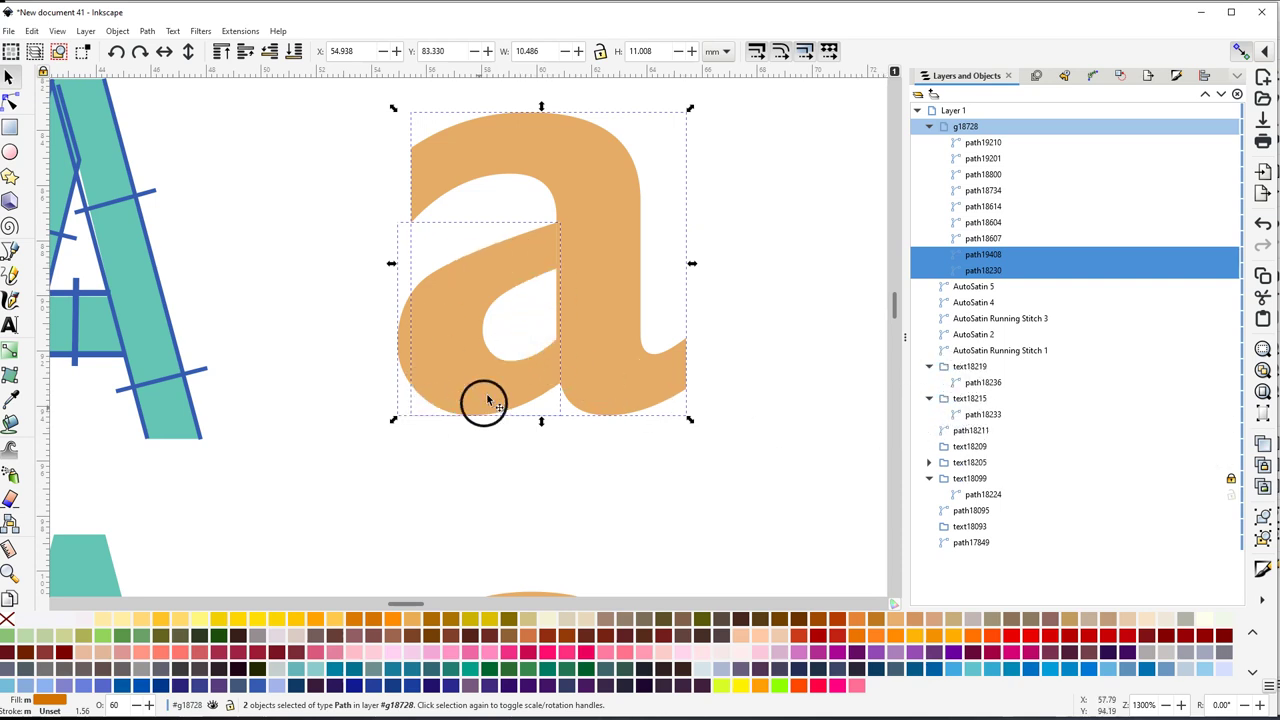
Fill only the lowercase a's bowl with a dark grey-teal thread colour to distinguish it from the stem
{"action": "left_click", "coordinate": [469, 500]}
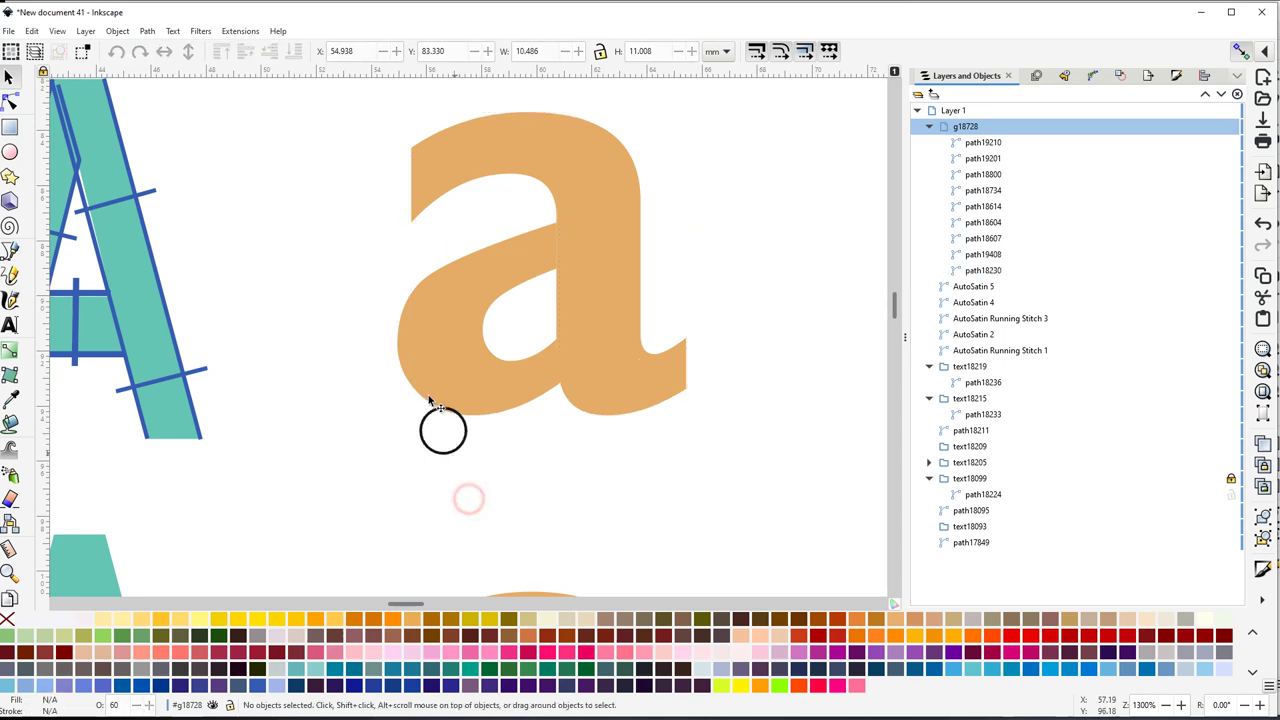
{"action": "left_click", "coordinate": [460, 331]}
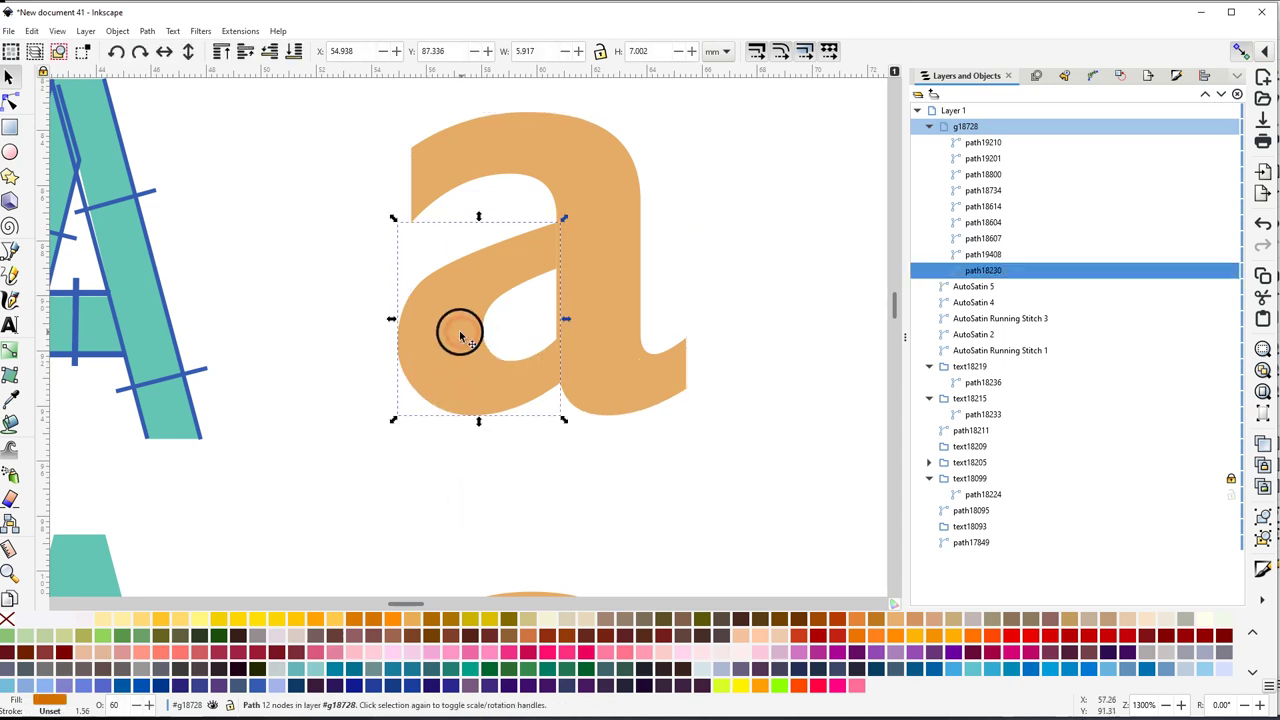
{"action": "left_click", "coordinate": [432, 674]}
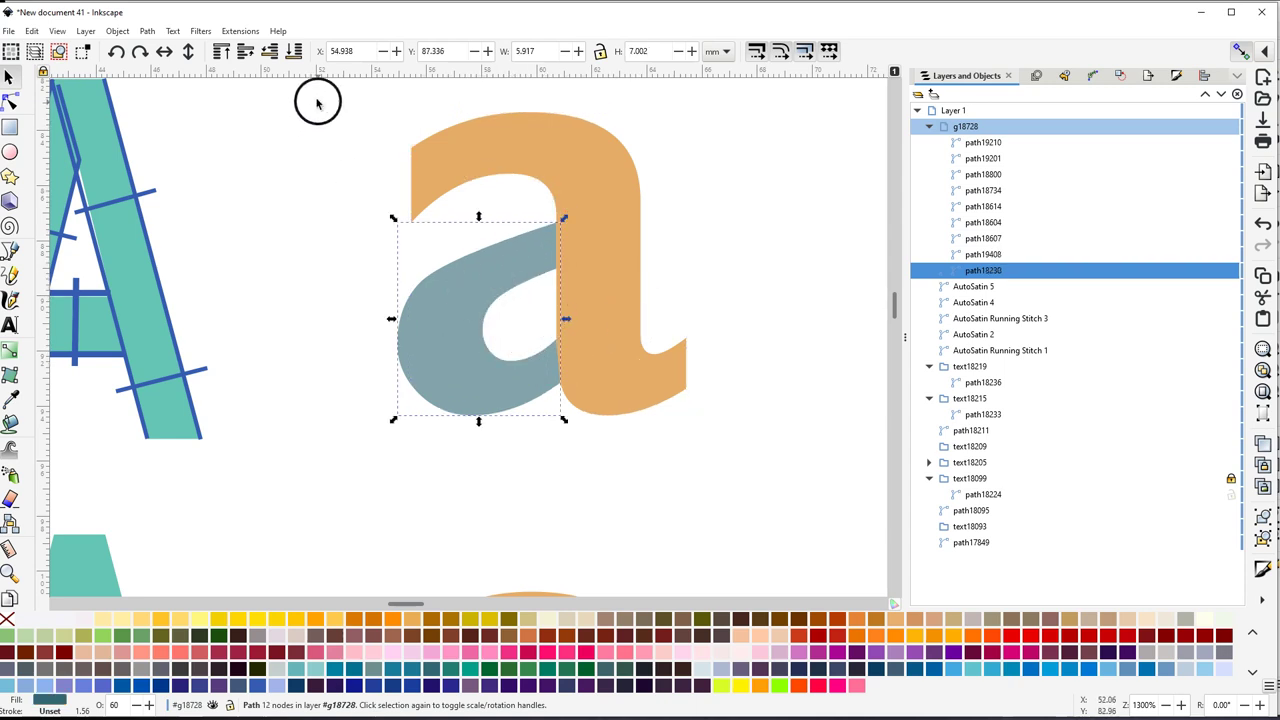
Clear the fill of both pieces of the lowercase a and refill them with Medium Sapphire 61425
{"action": "left_click_drag", "start_coordinate": [317, 95], "coordinate": [726, 287]}
{"action": "left_click_drag", "start_coordinate": [754, 463], "coordinate": [755, 468]}
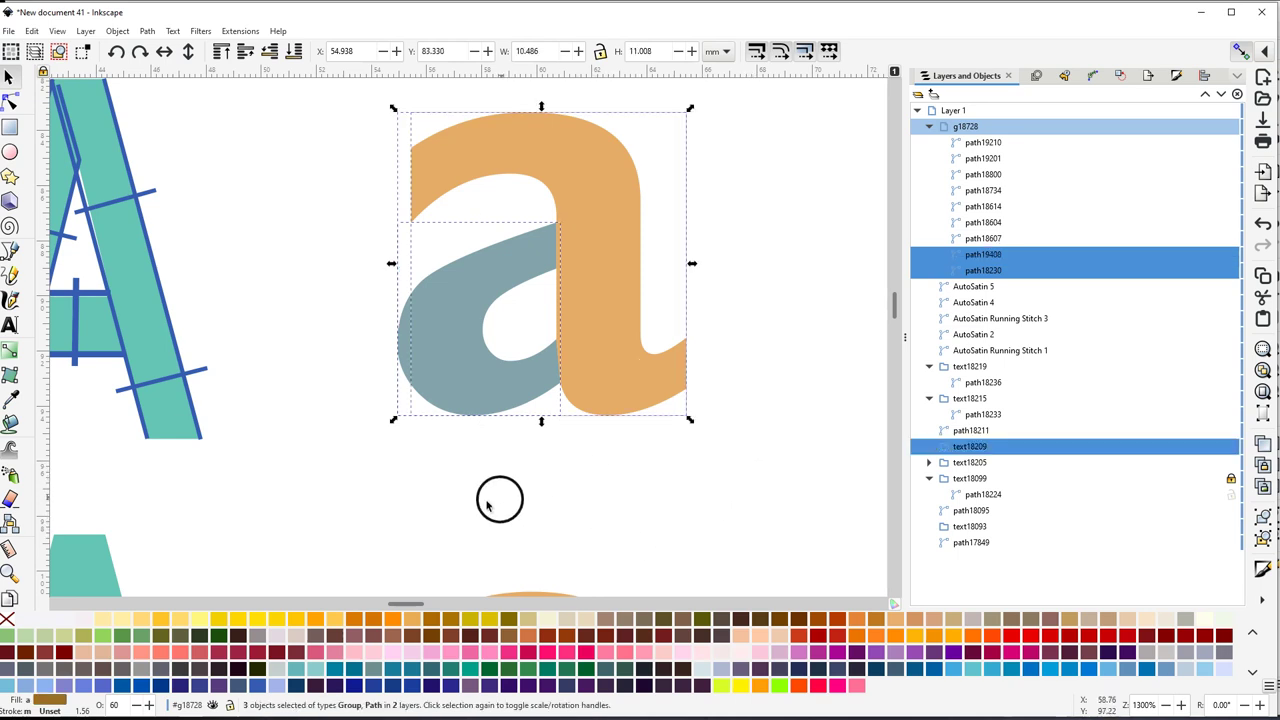
{"action": "left_click", "coordinate": [10, 620]}
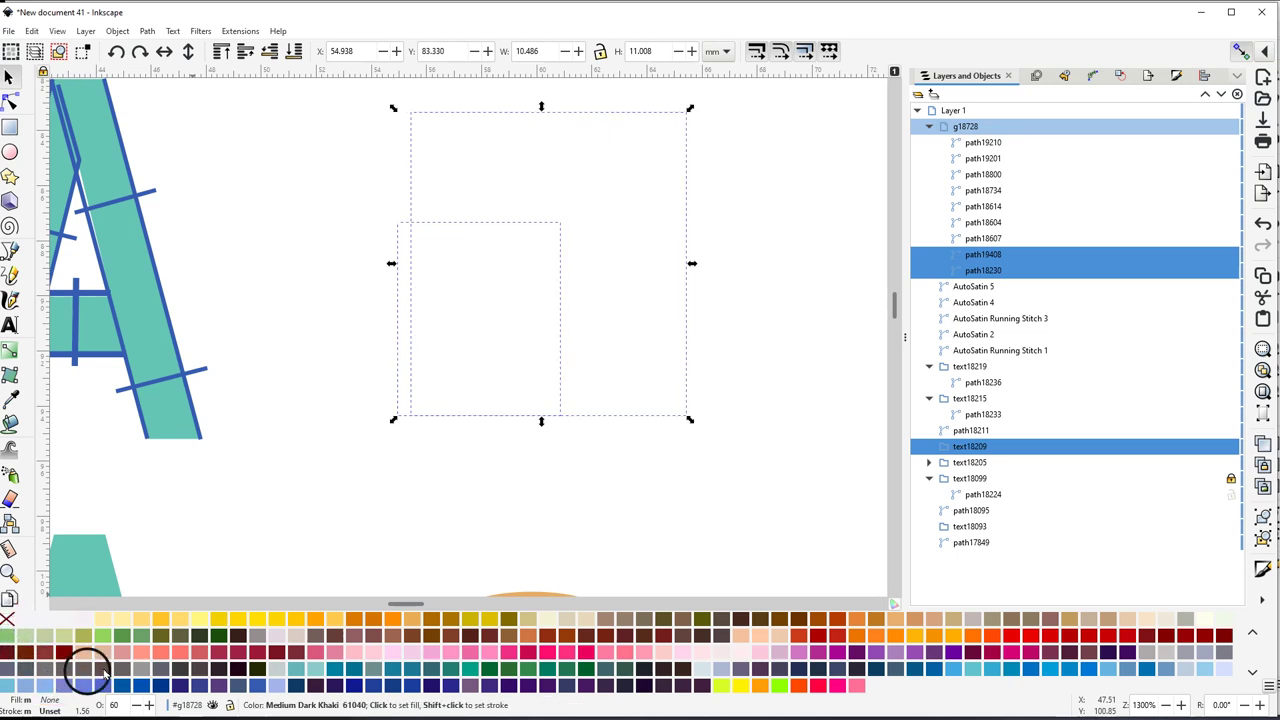
{"action": "left_click", "coordinate": [140, 686]}
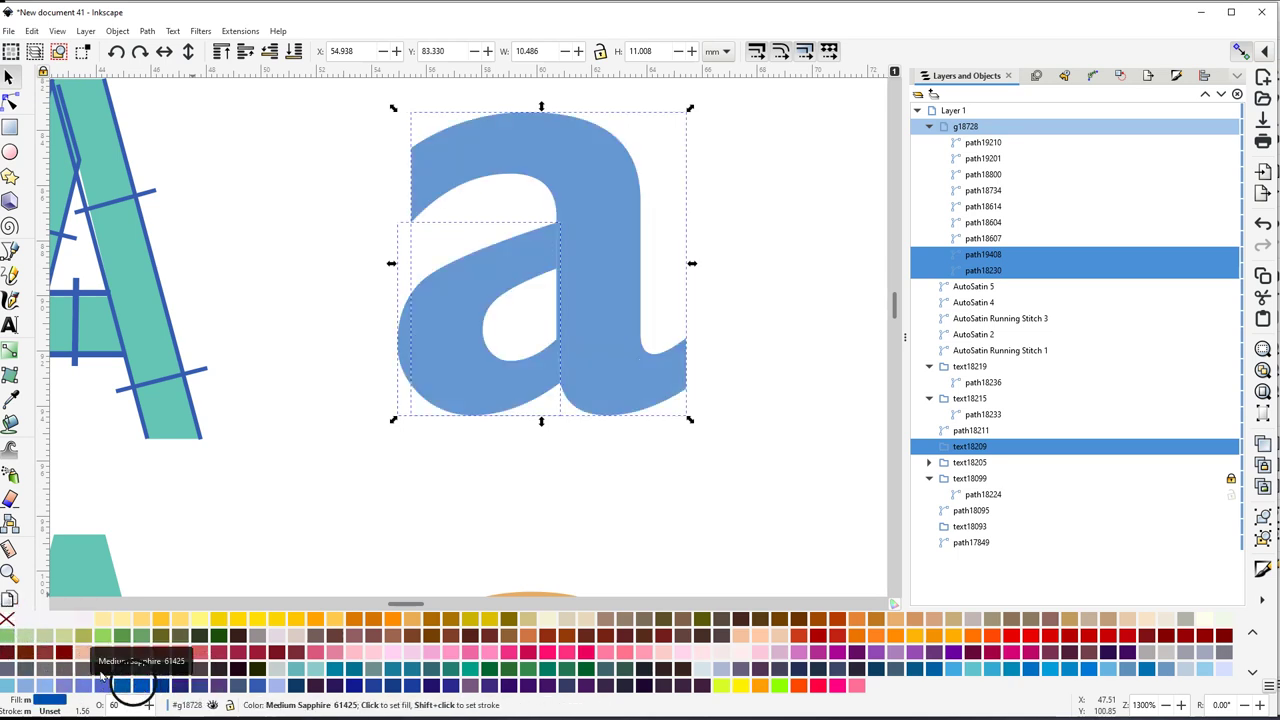
Remove the fill from both pieces of the lowercase a and give them an Electric Blue 61426 outline about 0.095 wide
{"action": "left_click", "coordinate": [8, 620]}
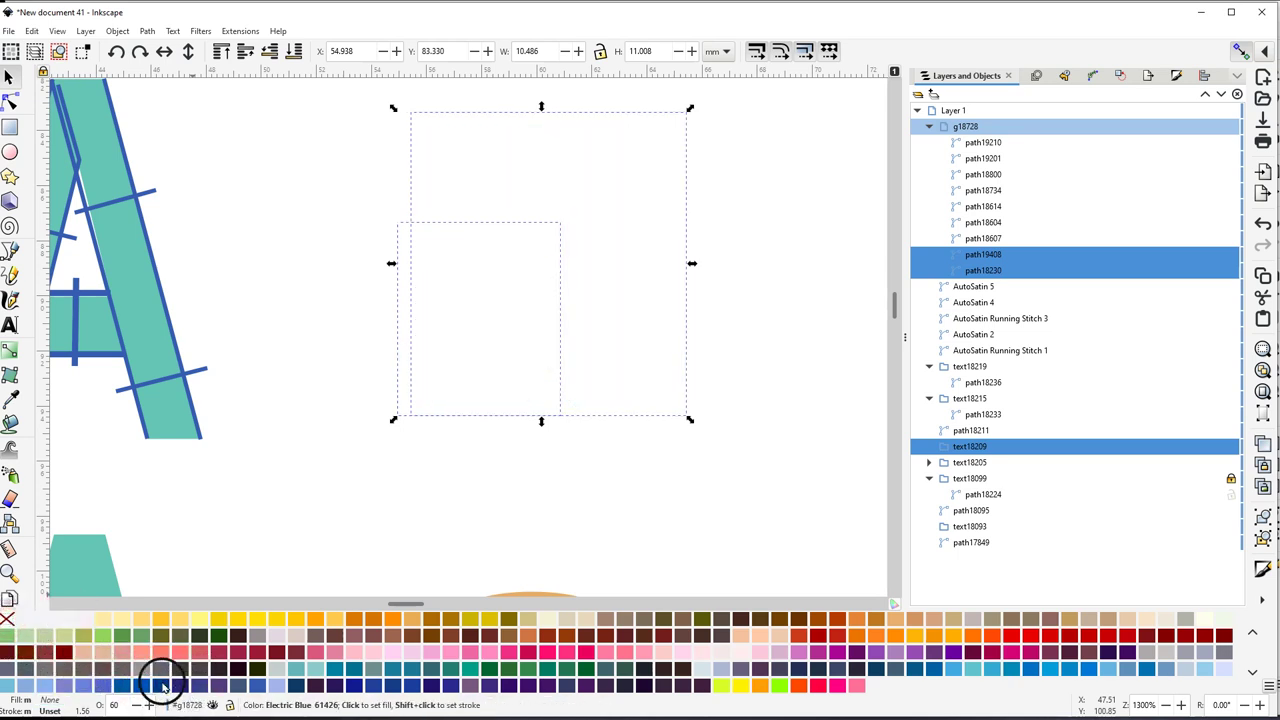
{"action": "left_click", "coordinate": [170, 686]}
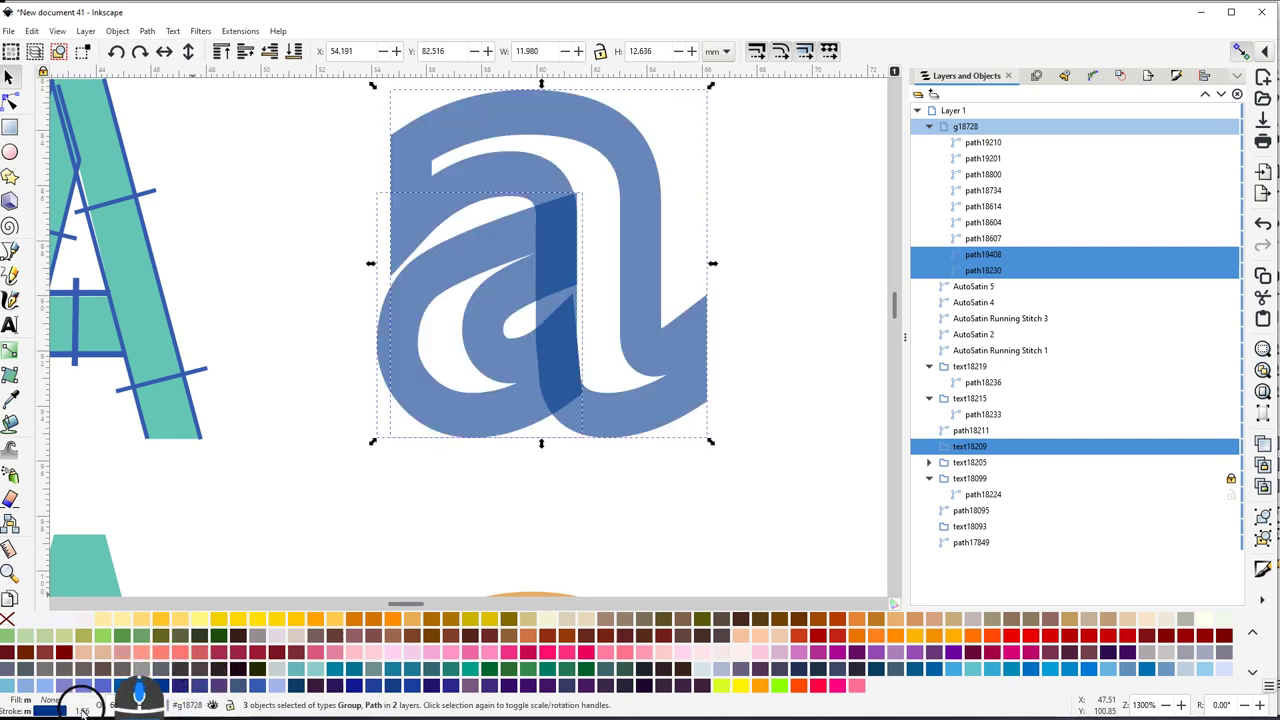
{"action": "left_click_drag", "start_coordinate": [83, 710], "coordinate": [85, 711]}
{"action": "left_click_drag", "start_coordinate": [664, 474], "coordinate": [643, 523]}
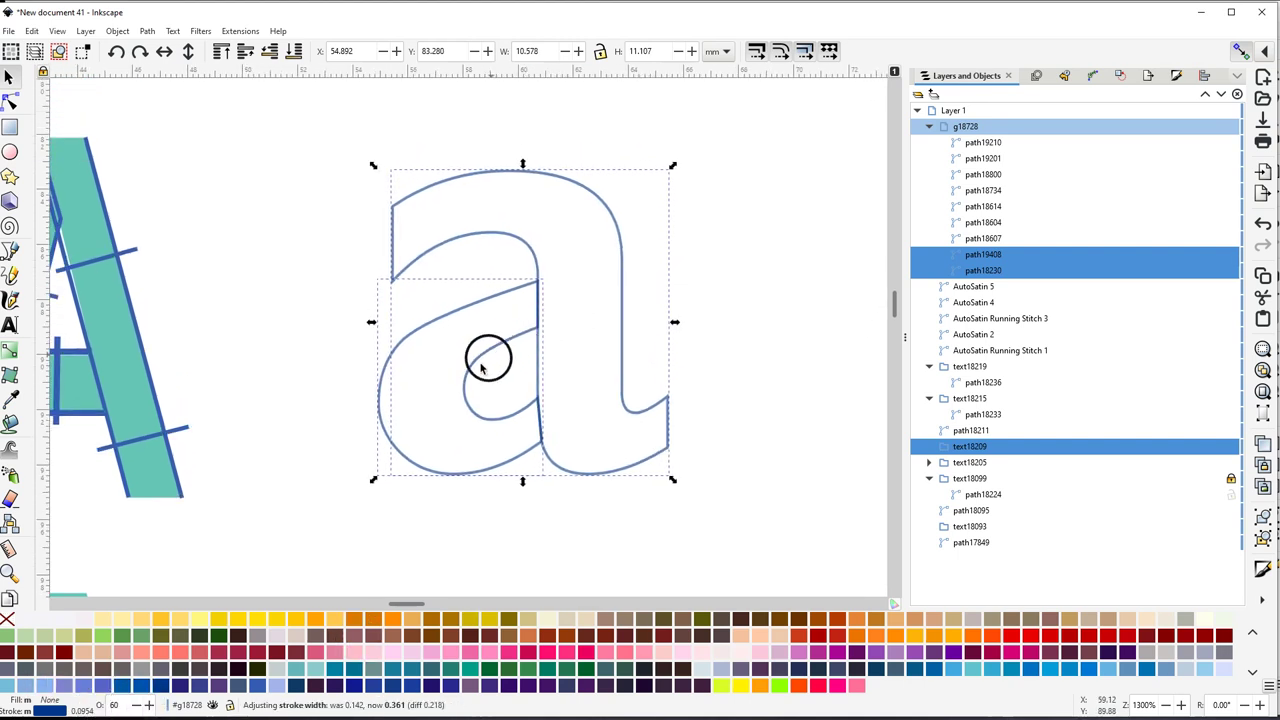
{"action": "left_click", "coordinate": [299, 368]}
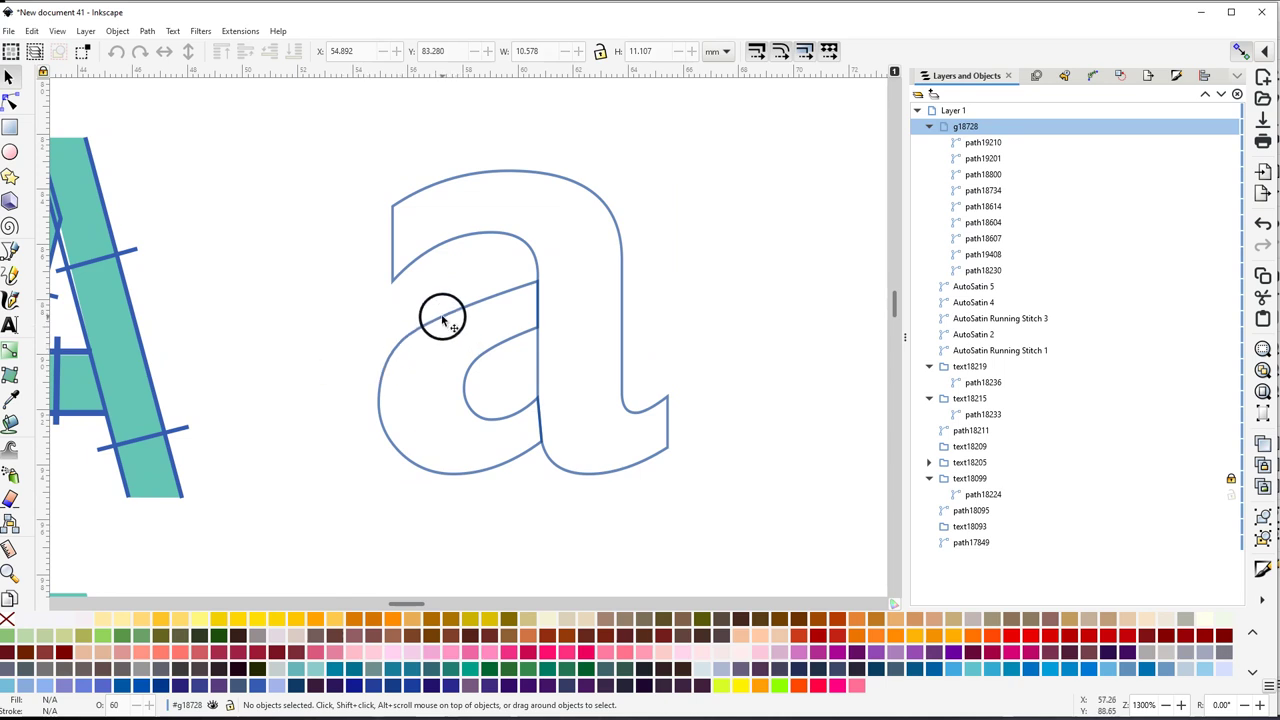
Delete the two straight end segments where the bowl meets the stem, separating the bowl path into inner and outer rails
{"action": "left_click", "coordinate": [9, 101]}
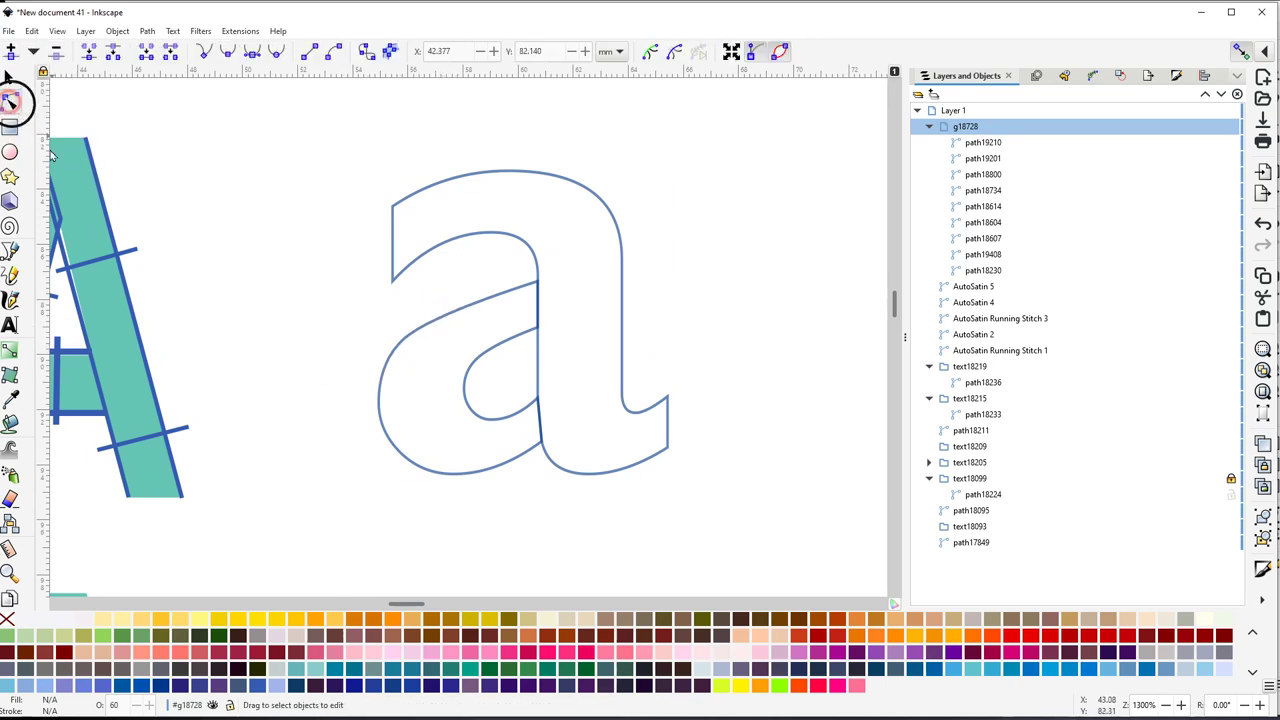
{"action": "left_click", "coordinate": [421, 324]}
{"action": "left_click", "coordinate": [547, 288]}
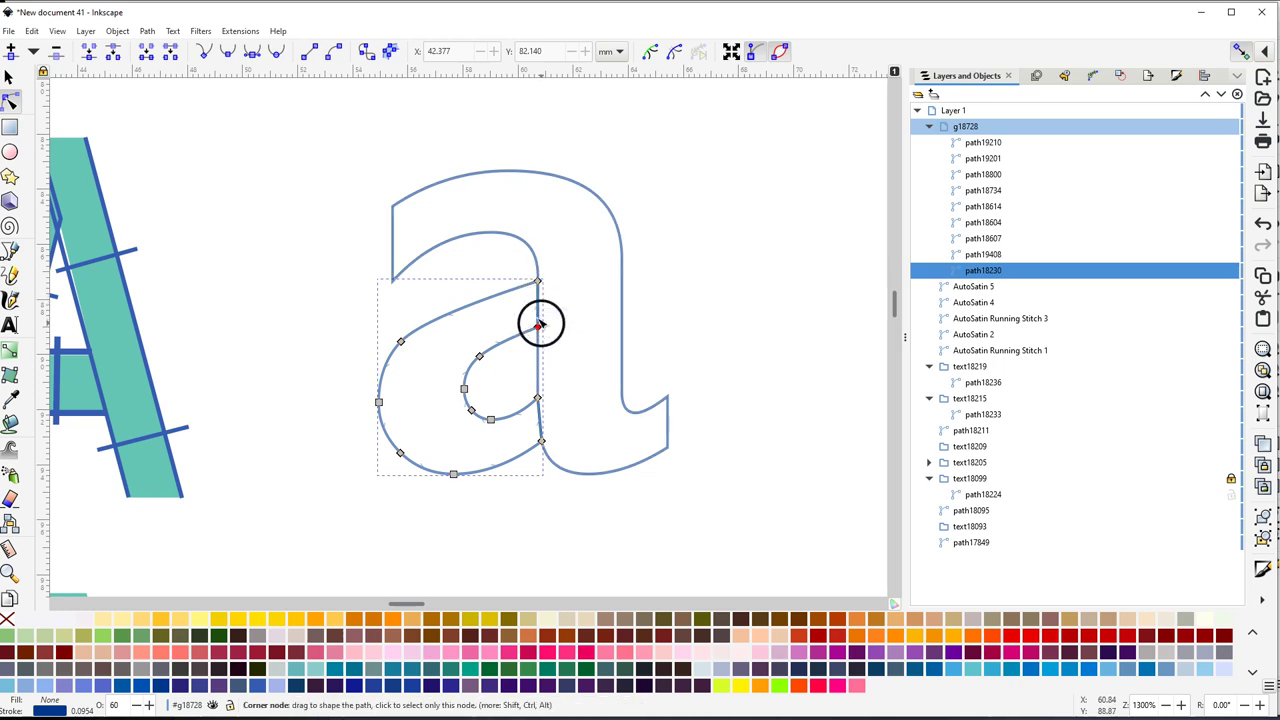
{"action": "left_click", "coordinate": [539, 307]}
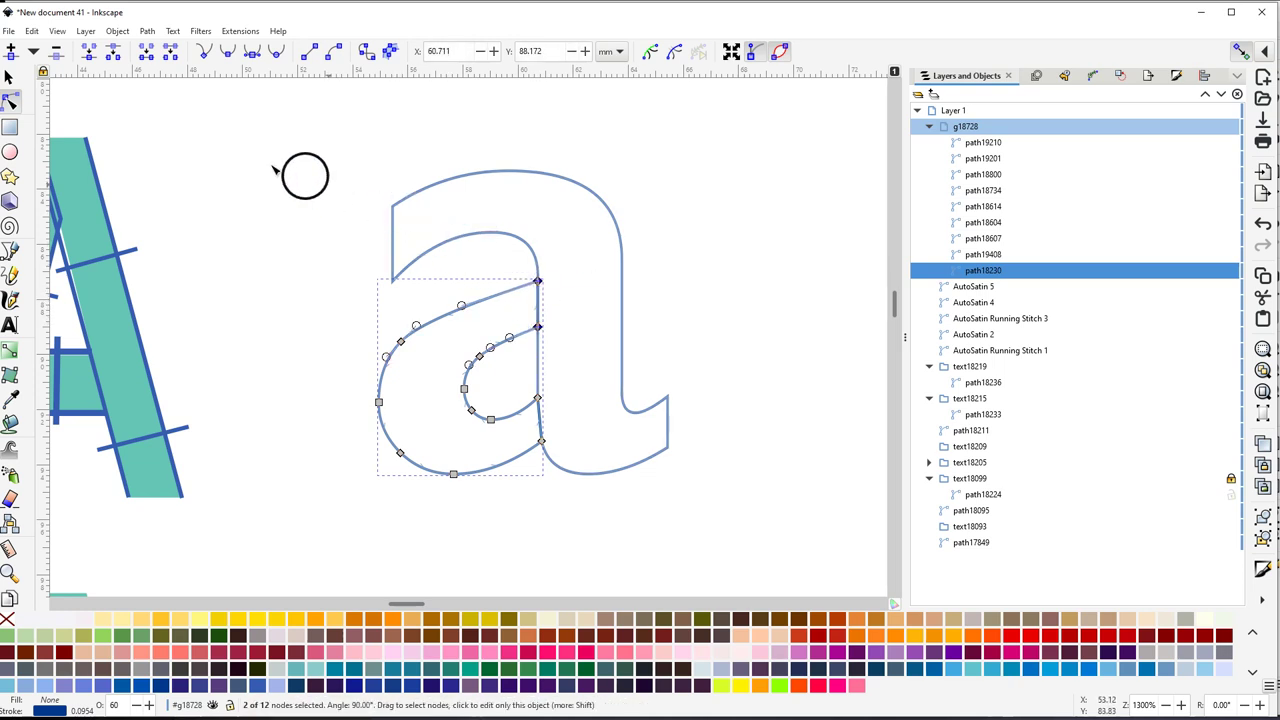
{"action": "left_click", "coordinate": [170, 57]}
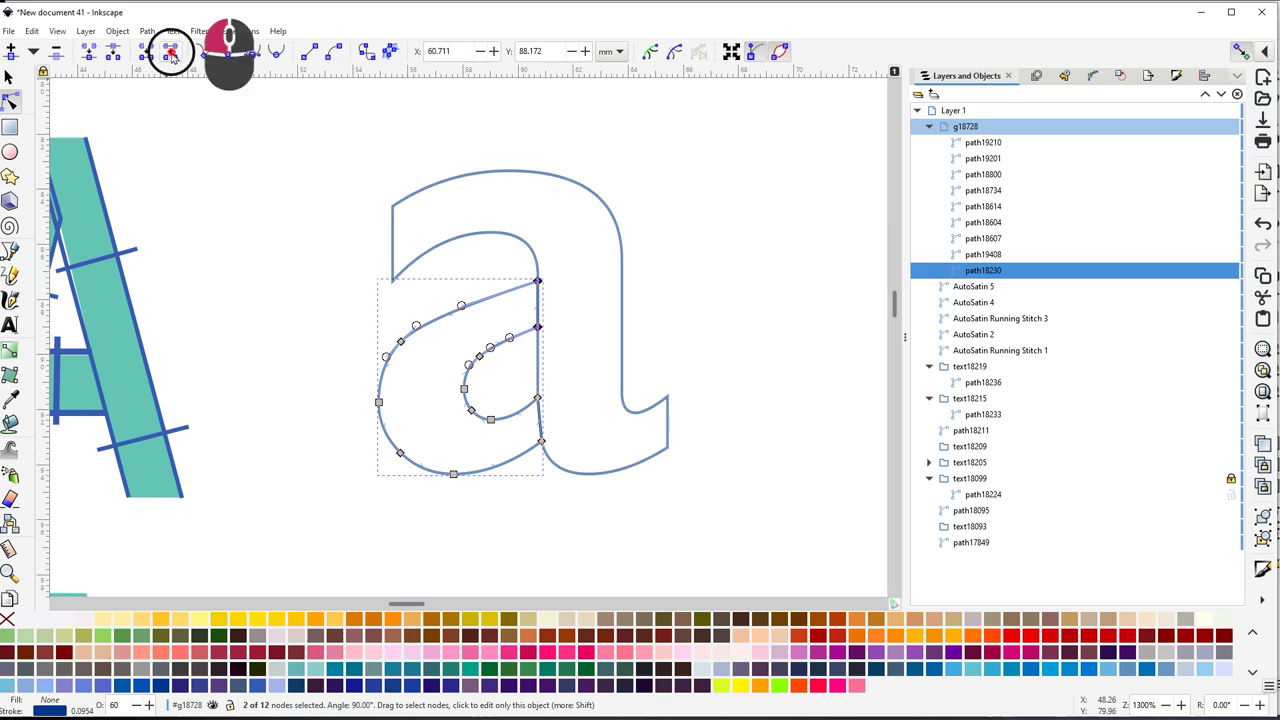
{"action": "left_click", "coordinate": [539, 420]}
{"action": "left_click", "coordinate": [172, 55]}
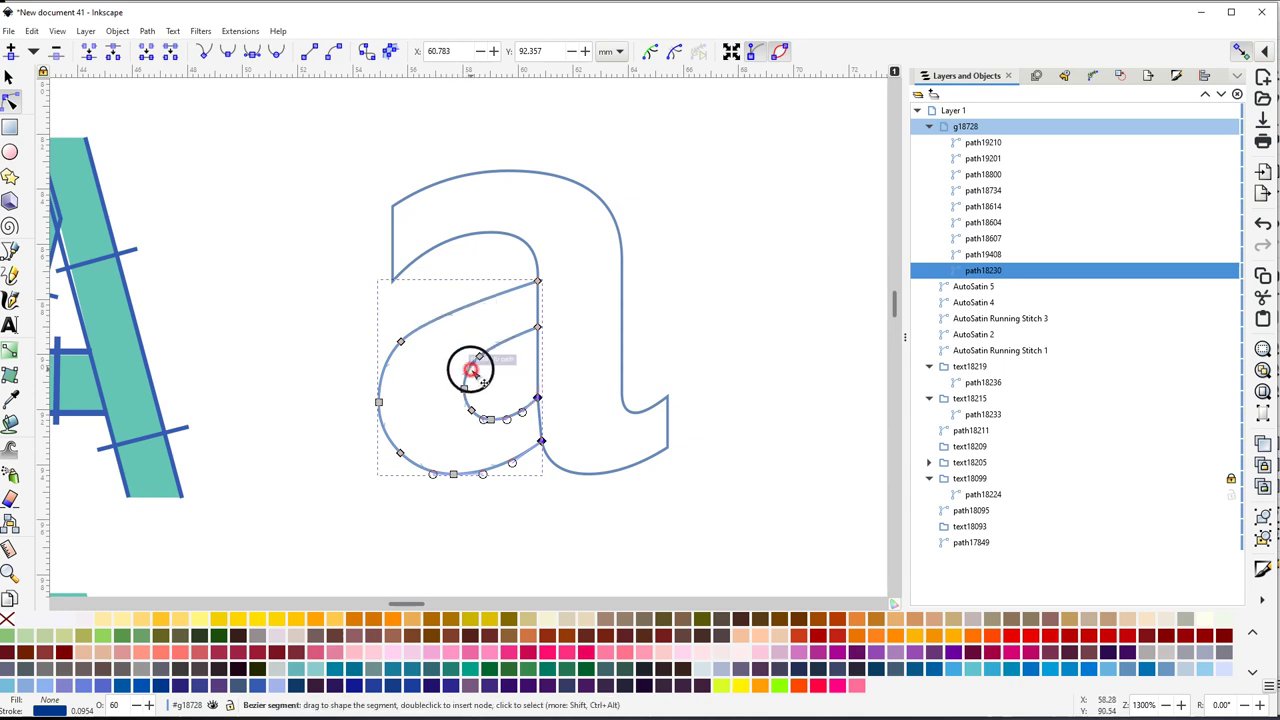
Reverse the direction of the bowl's inner rail
{"action": "left_click", "coordinate": [470, 370]}
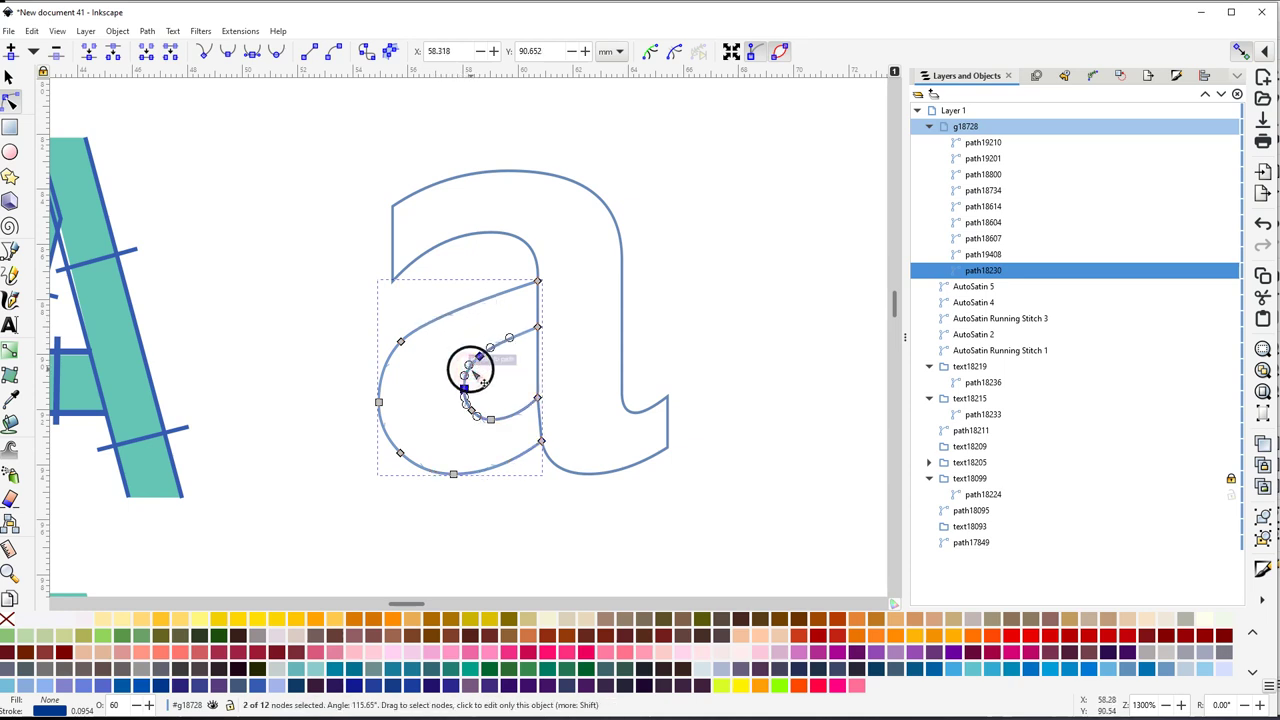
{"action": "left_click", "coordinate": [147, 31]}
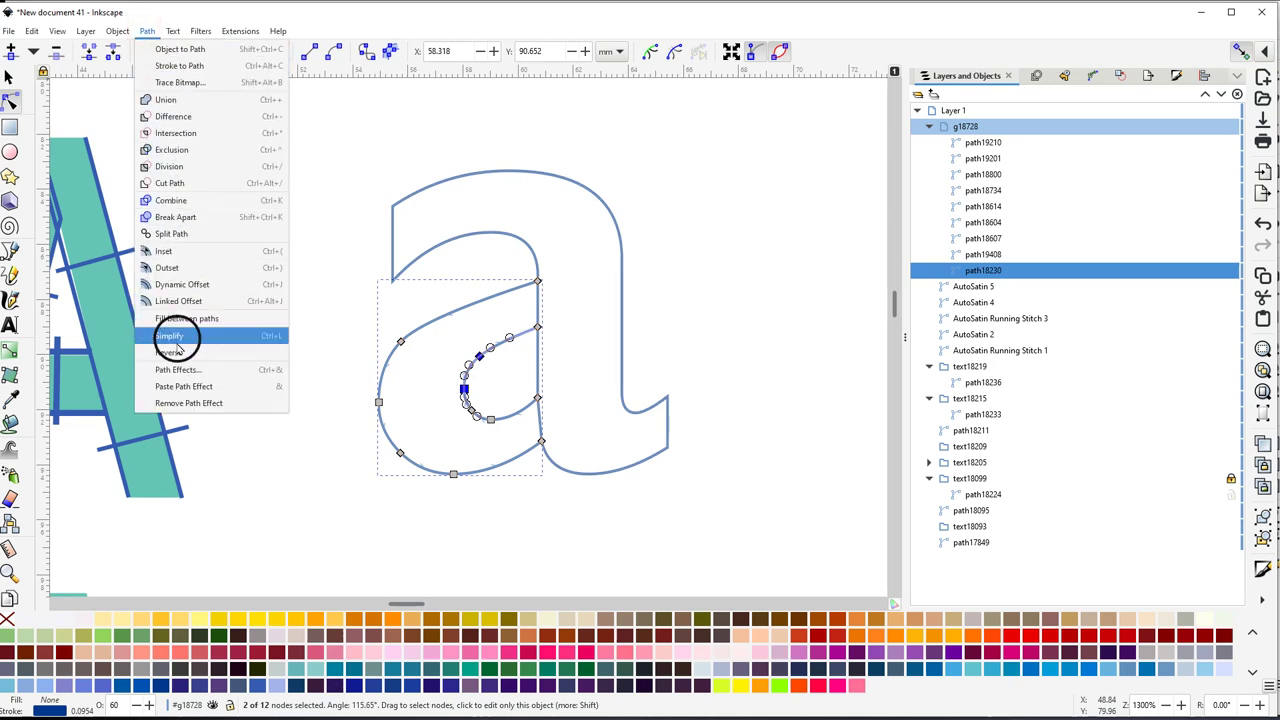
{"action": "key", "text": "Escape"}
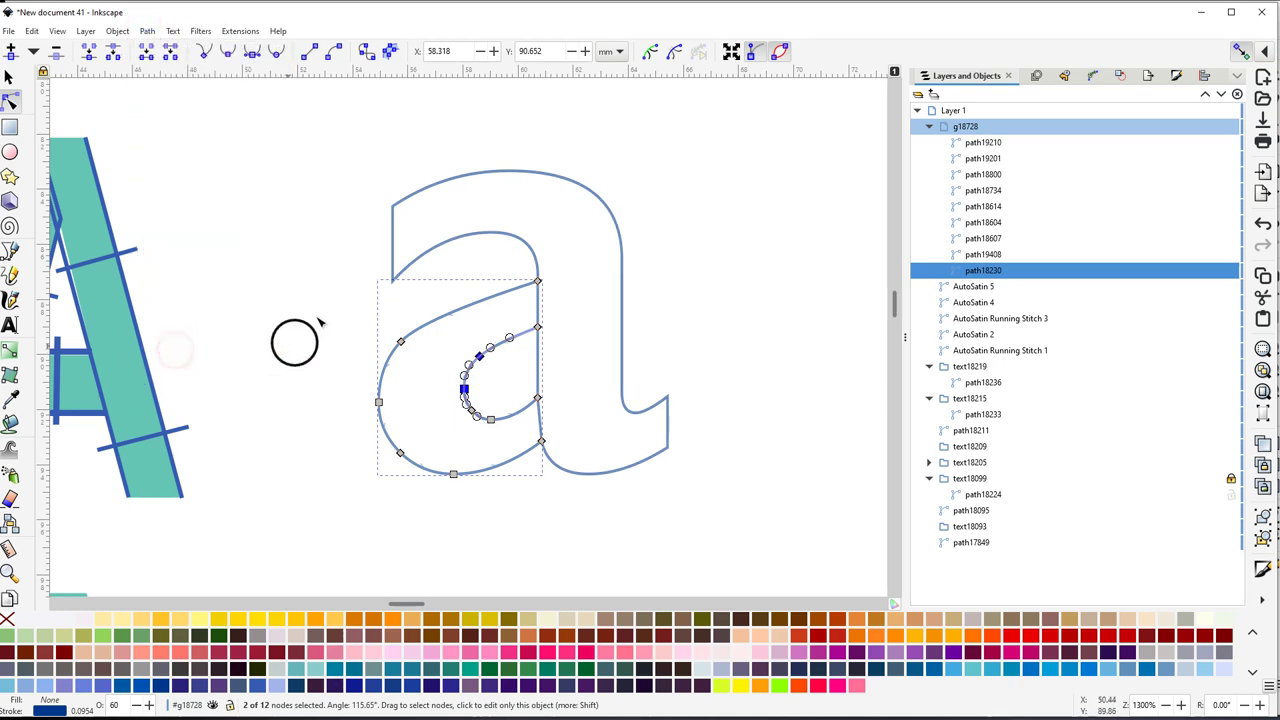
Switch the bowl from running stitch to a custom satin column in Ink/Stitch Params, arranging the settings and stitch preview side by side
{"action": "left_click", "coordinate": [471, 177]}
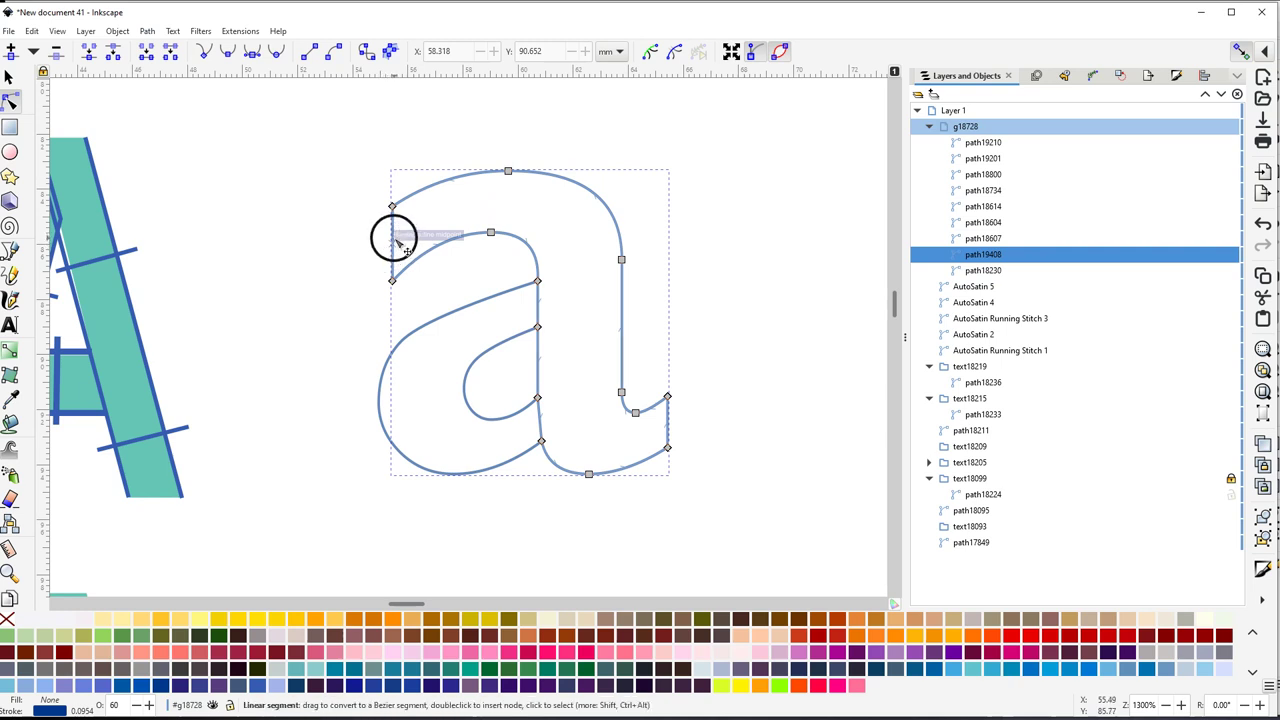
{"action": "left_click", "coordinate": [459, 315]}
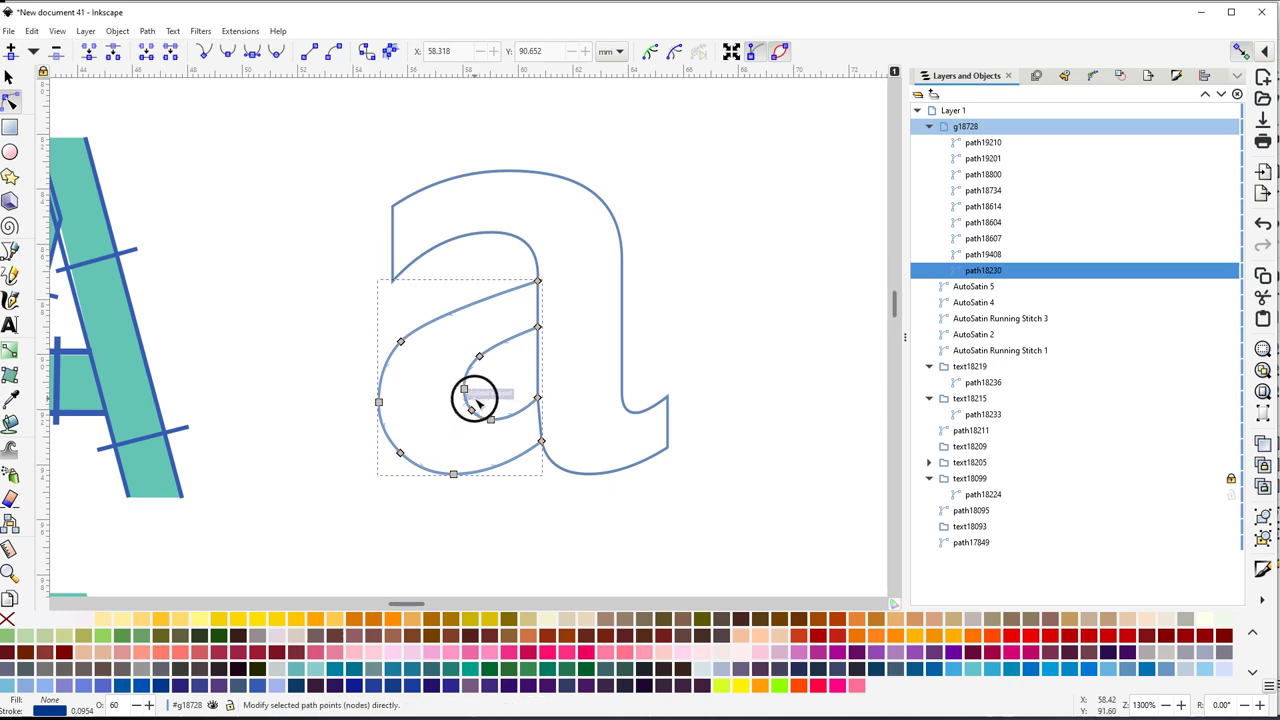
{"action": "left_click", "coordinate": [240, 31]}
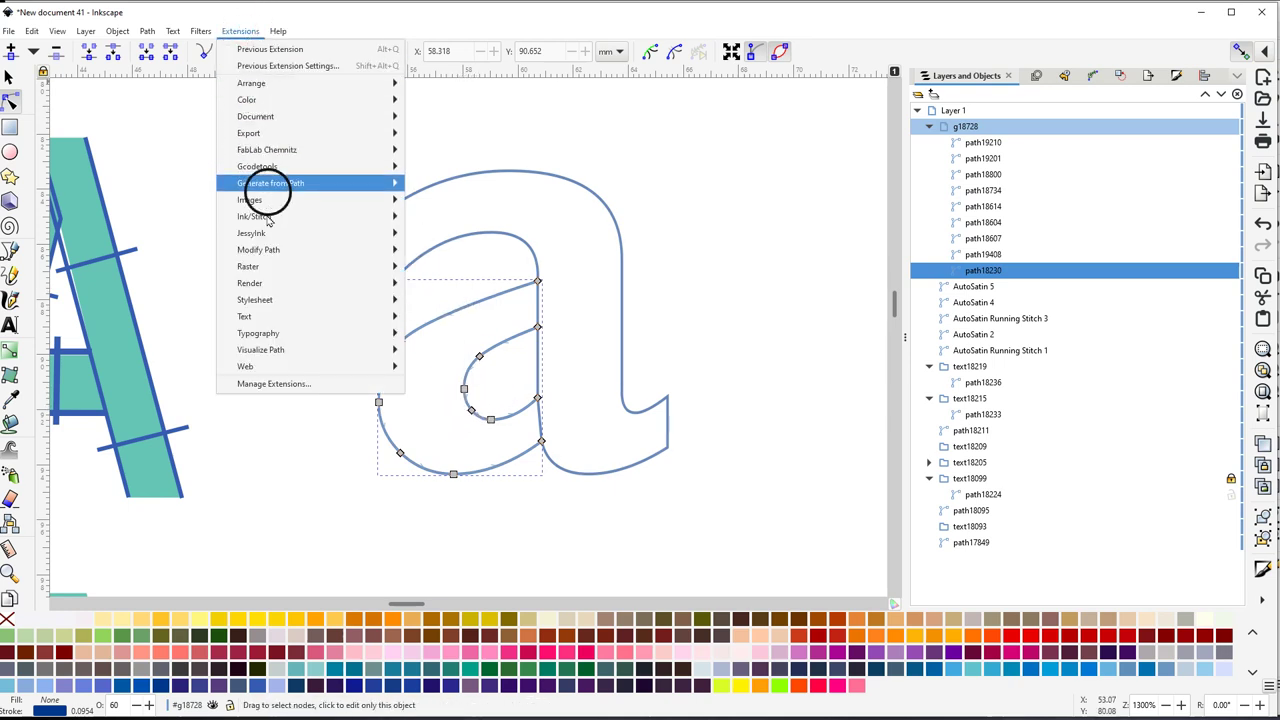
{"action": "mouse_move", "coordinate": [262, 218]}
{"action": "left_click", "coordinate": [436, 315]}
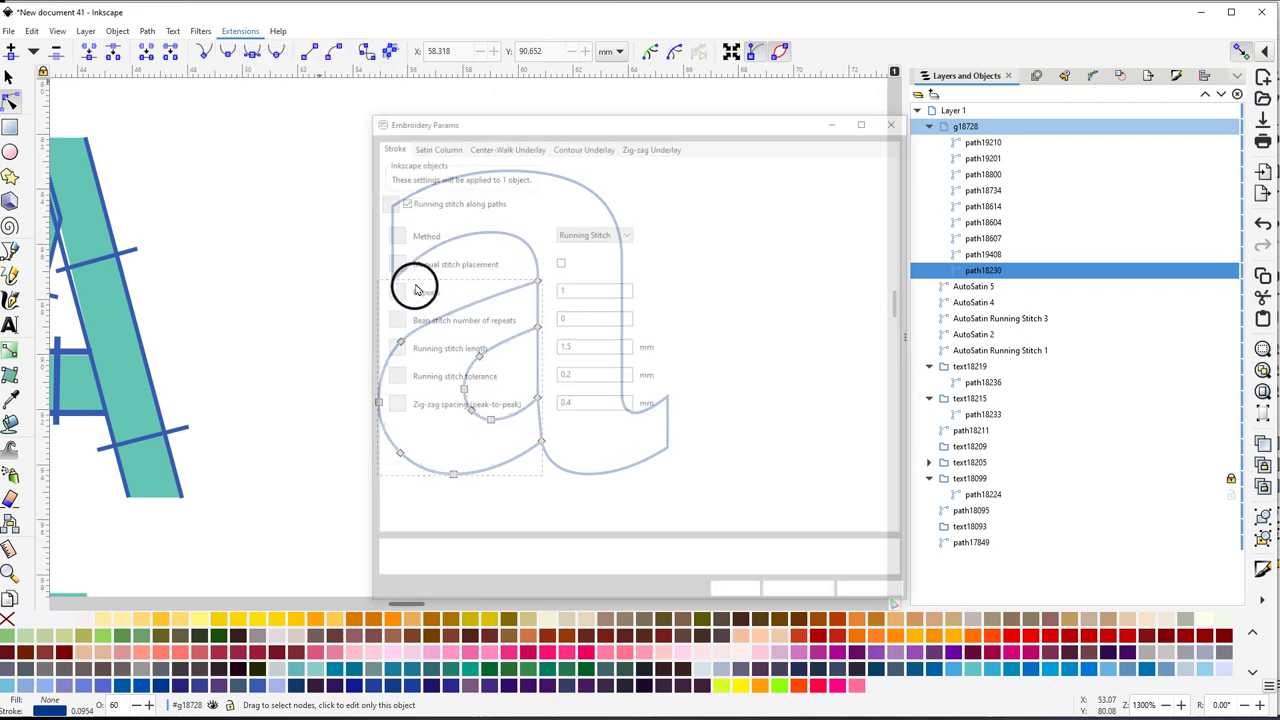
{"action": "left_click", "coordinate": [402, 211]}
{"action": "left_click", "coordinate": [425, 145]}
{"action": "left_click", "coordinate": [402, 220]}
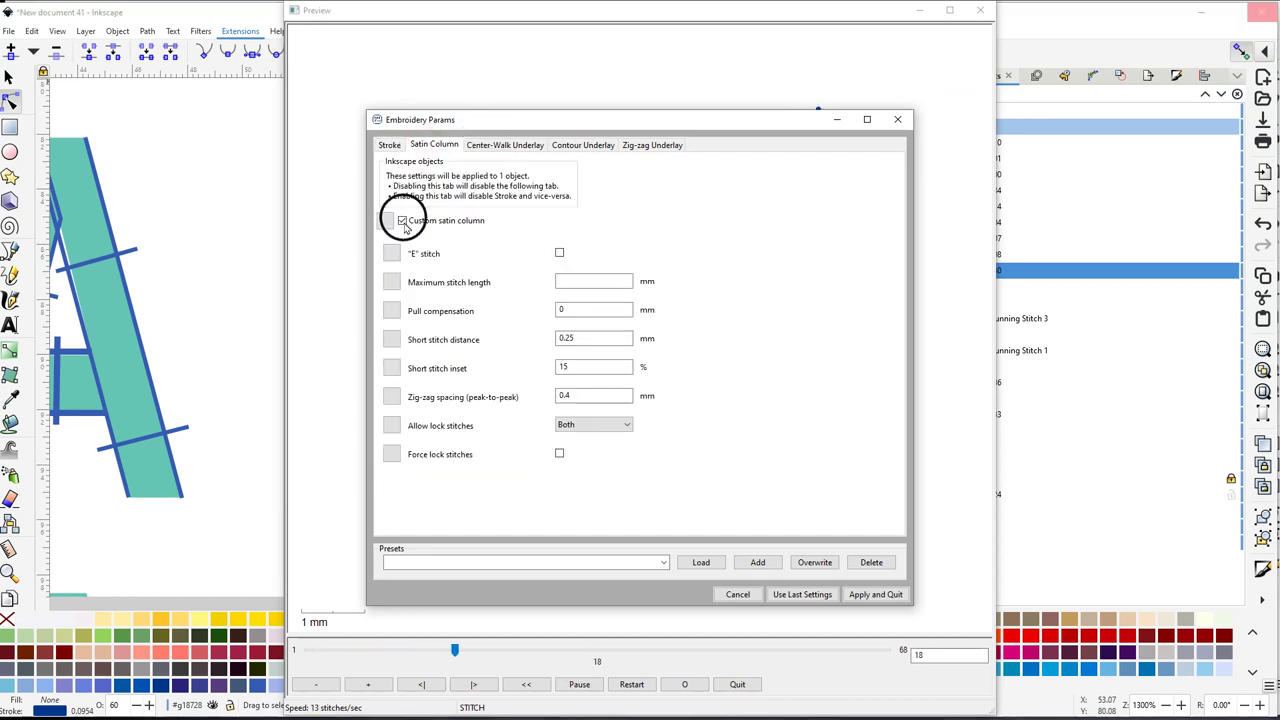
{"action": "left_click_drag", "start_coordinate": [634, 124], "coordinate": [290, 128]}
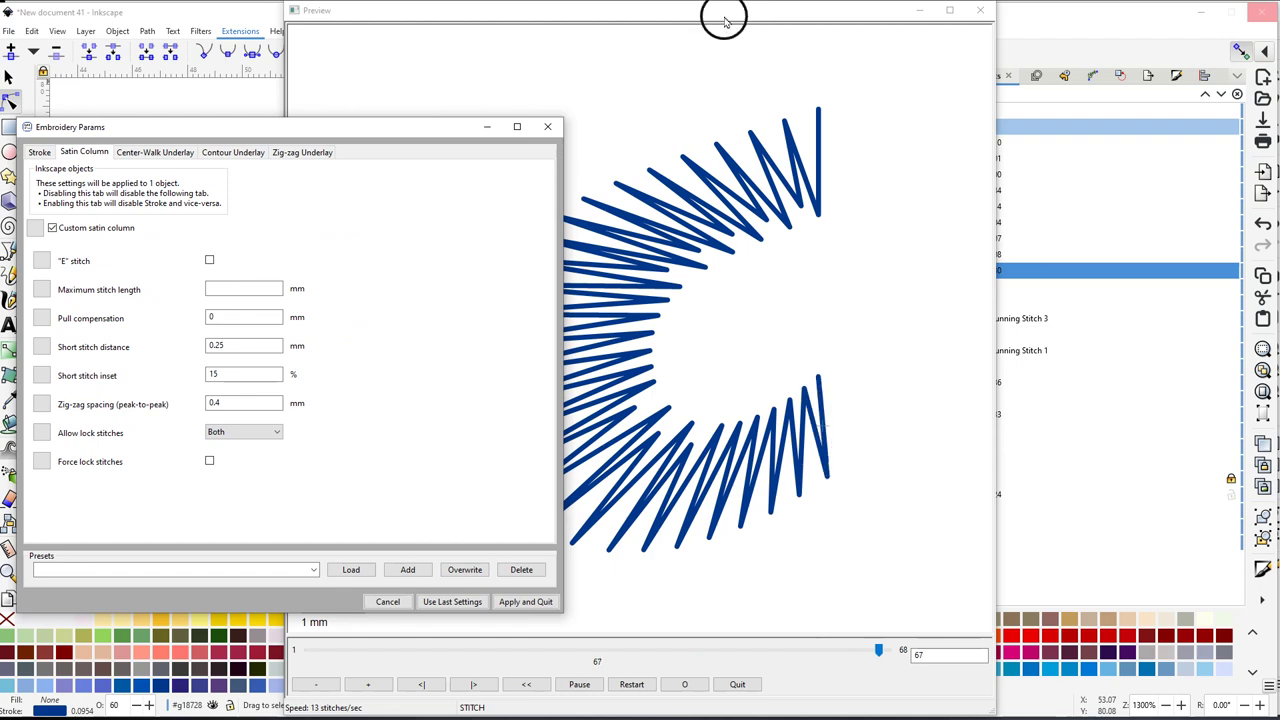
{"action": "left_click_drag", "start_coordinate": [726, 20], "coordinate": [954, 31]}
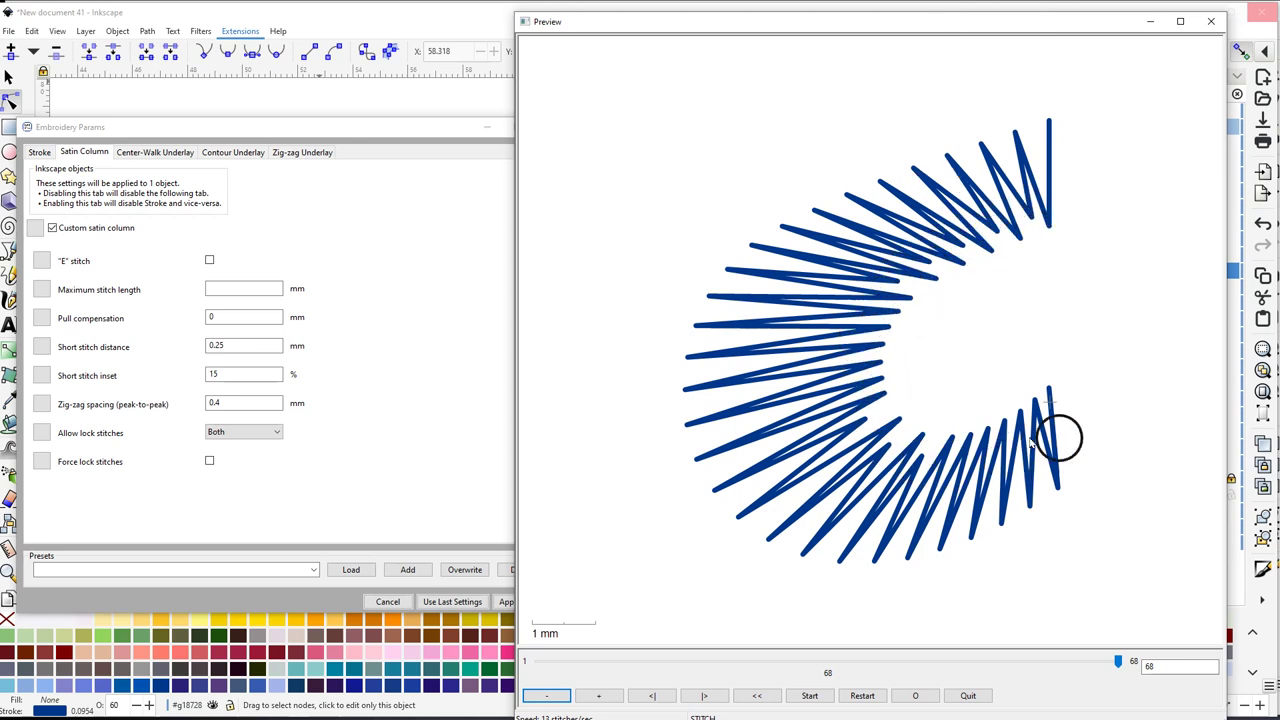
Set the bowl satin's zig-zag spacing to 0.2 mm and its short stitch distance to 0.15 mm
{"action": "left_click", "coordinate": [225, 401]}
{"action": "left_click_drag", "start_coordinate": [225, 401], "coordinate": [190, 411]}
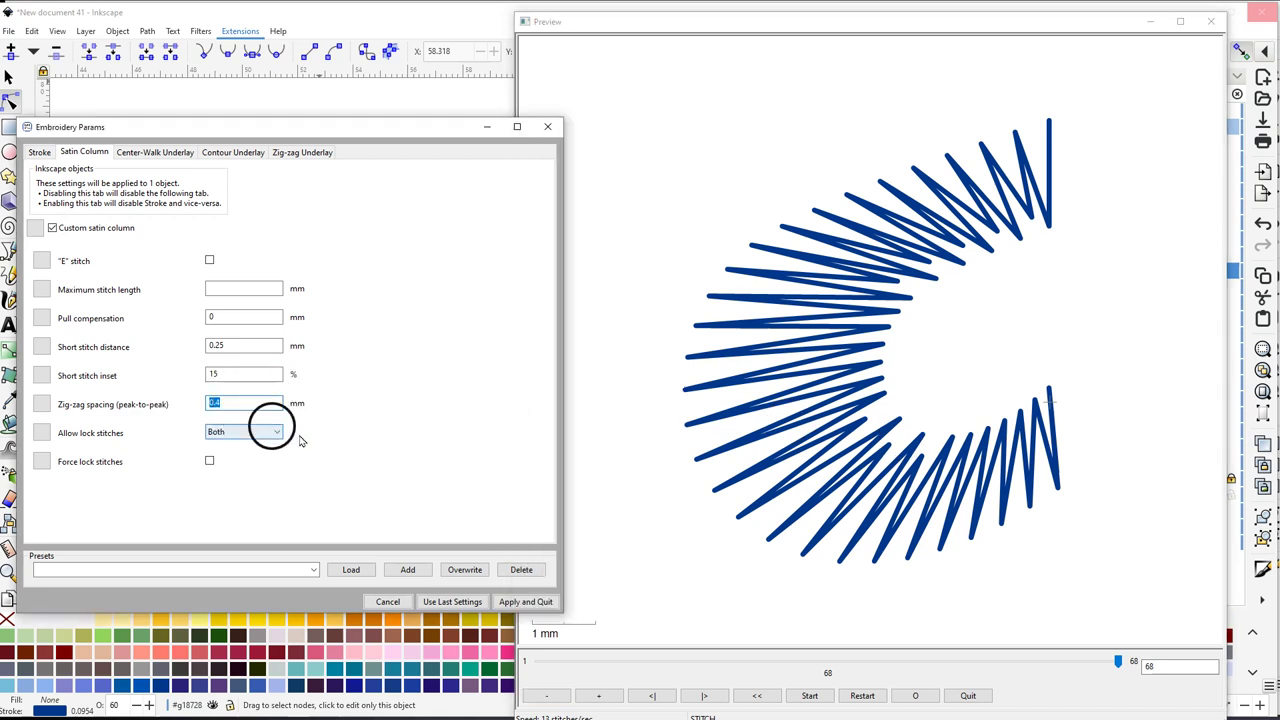
{"action": "type", "text": "0.2"}
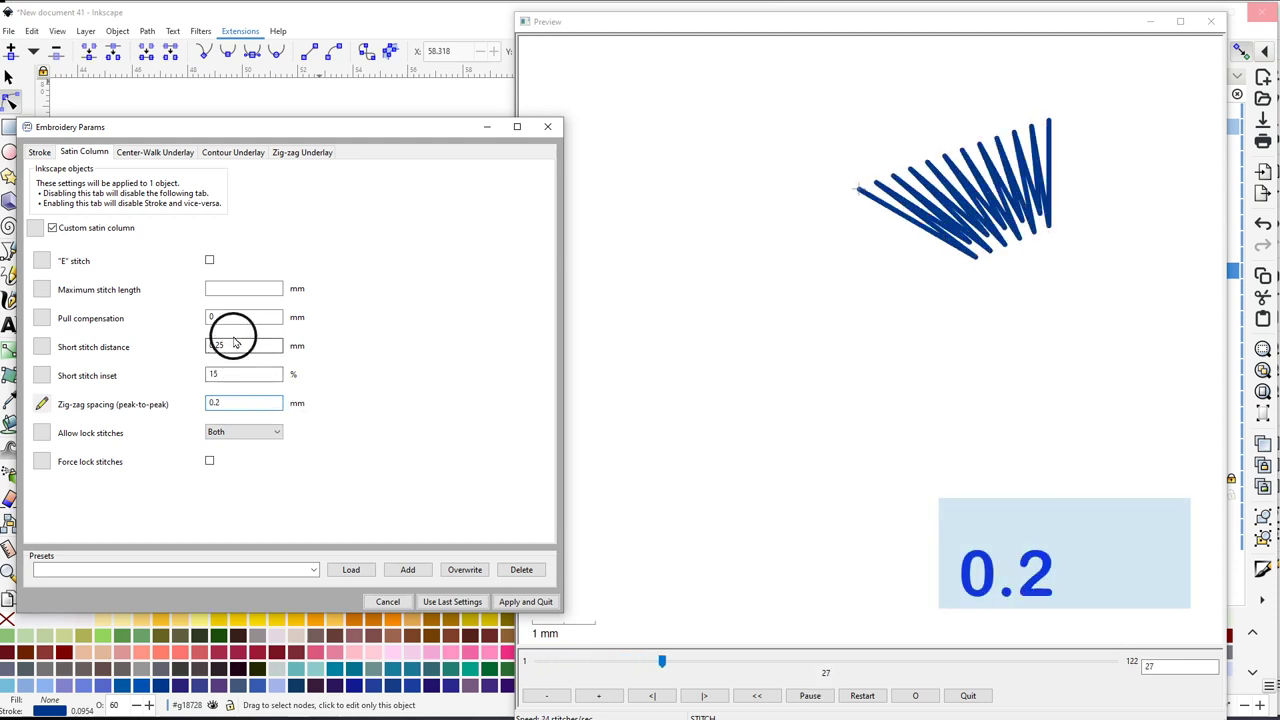
{"action": "left_click_drag", "start_coordinate": [231, 347], "coordinate": [212, 345]}
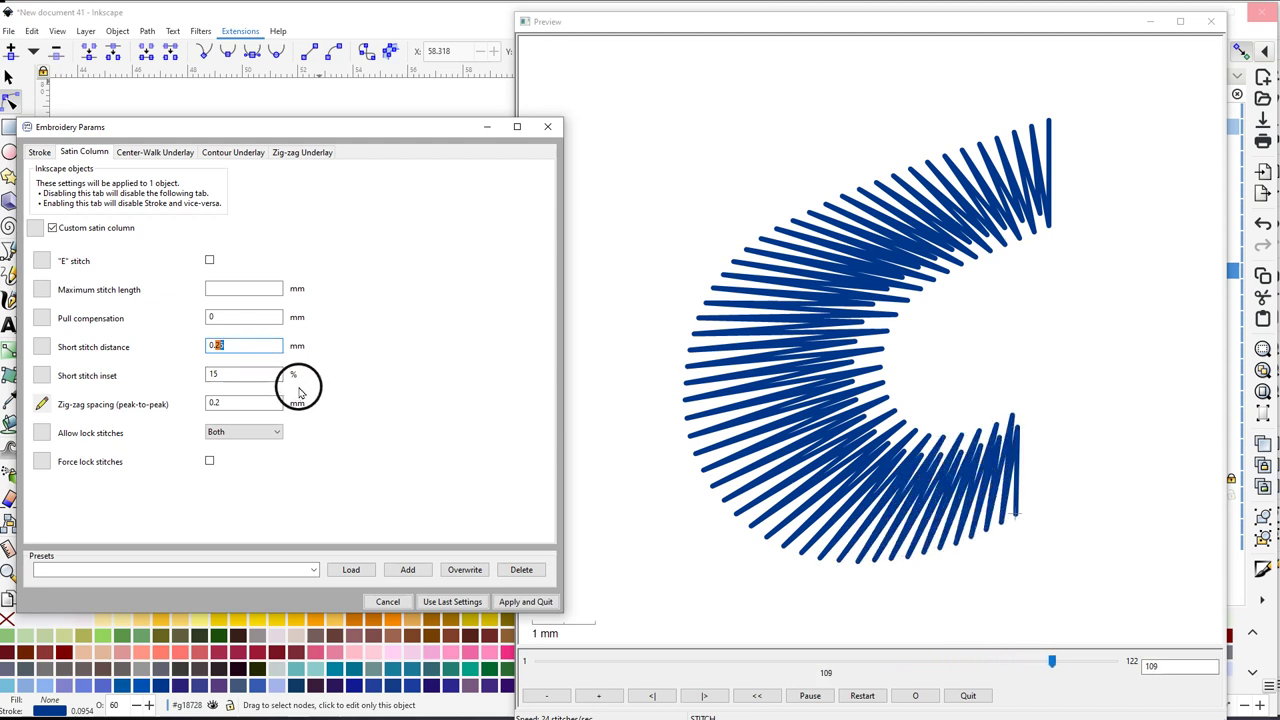
{"action": "type", "text": "0.1"}
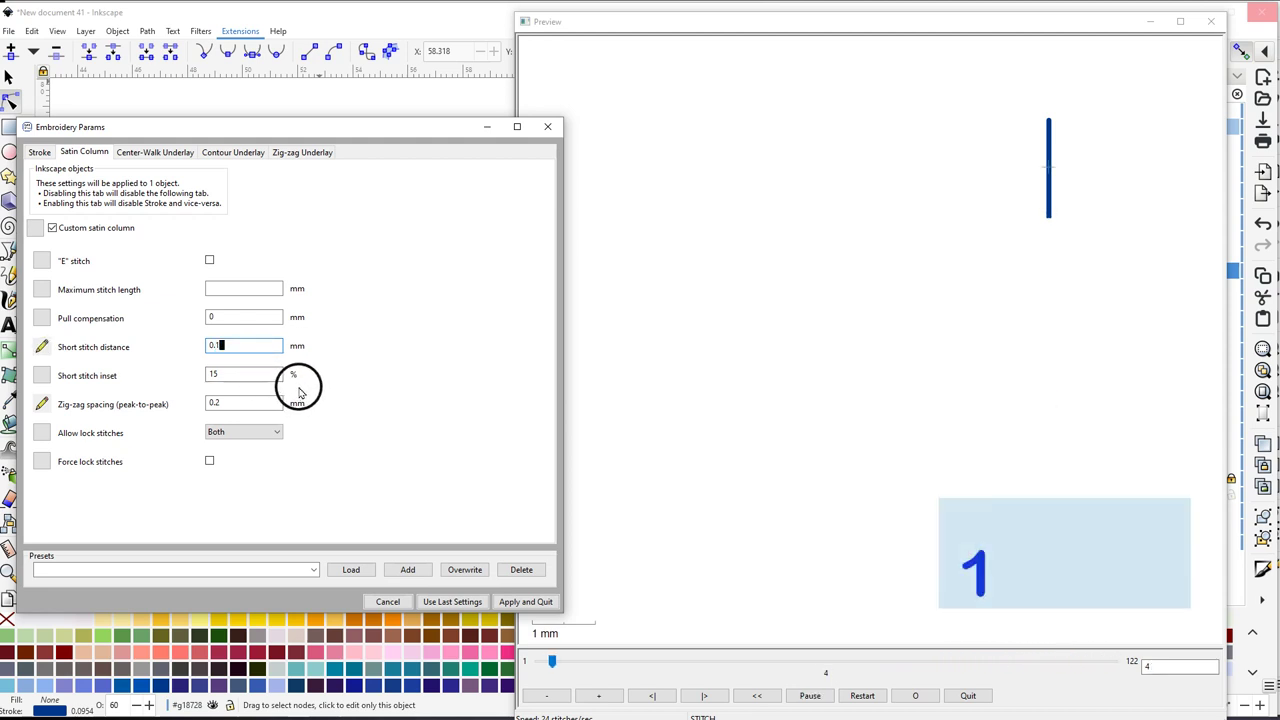
{"action": "type", "text": "5"}
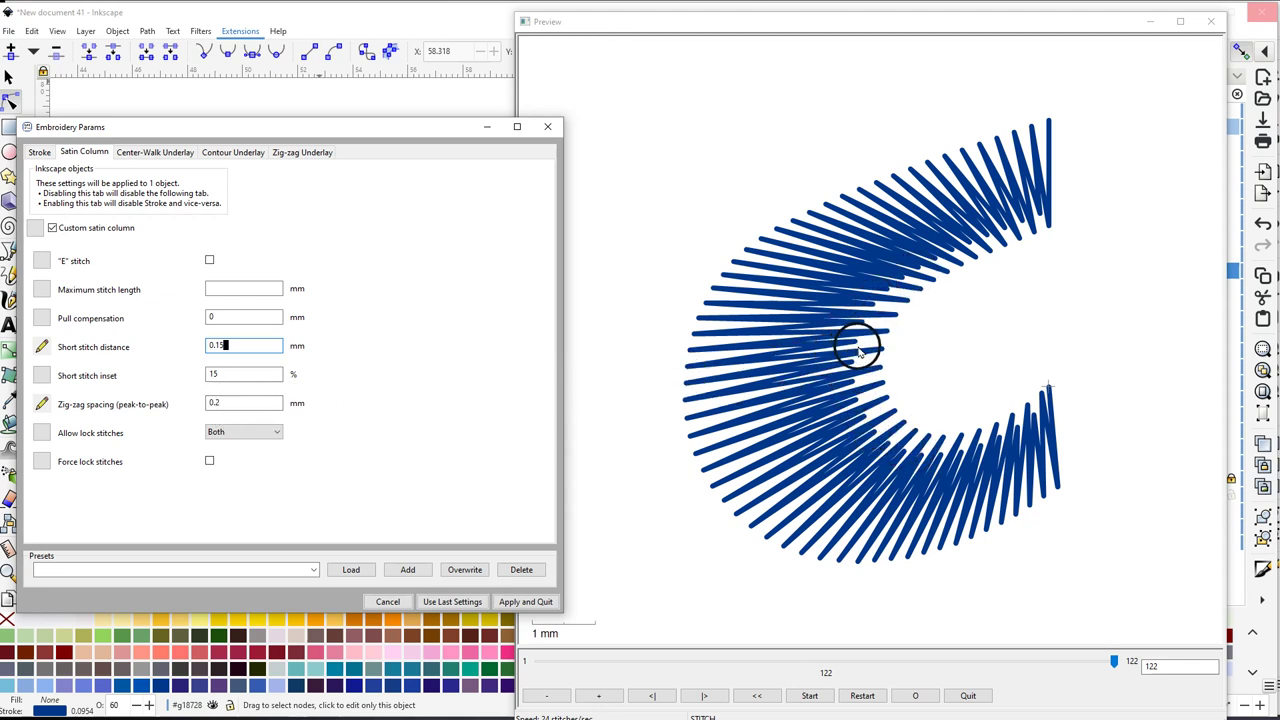
Set the bowl satin's short stitch inset to 10% and apply the embroidery parameters
{"action": "double_click", "coordinate": [227, 374]}
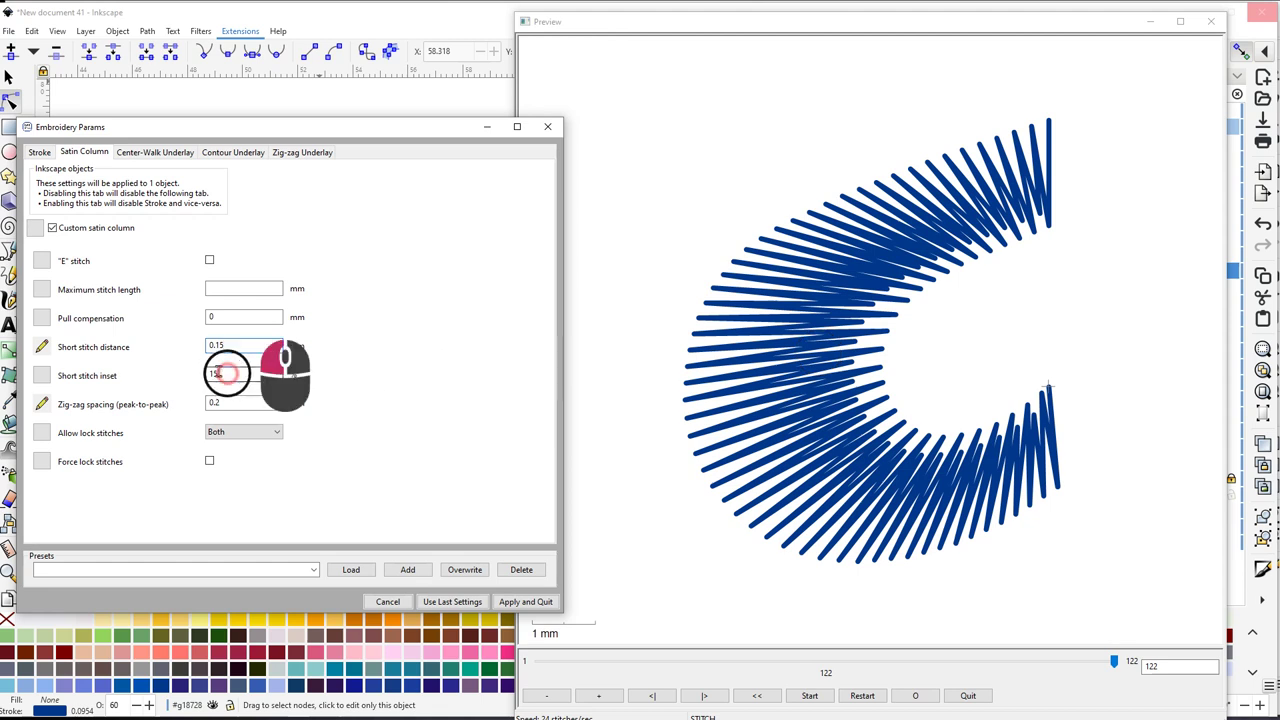
{"action": "type", "text": "10"}
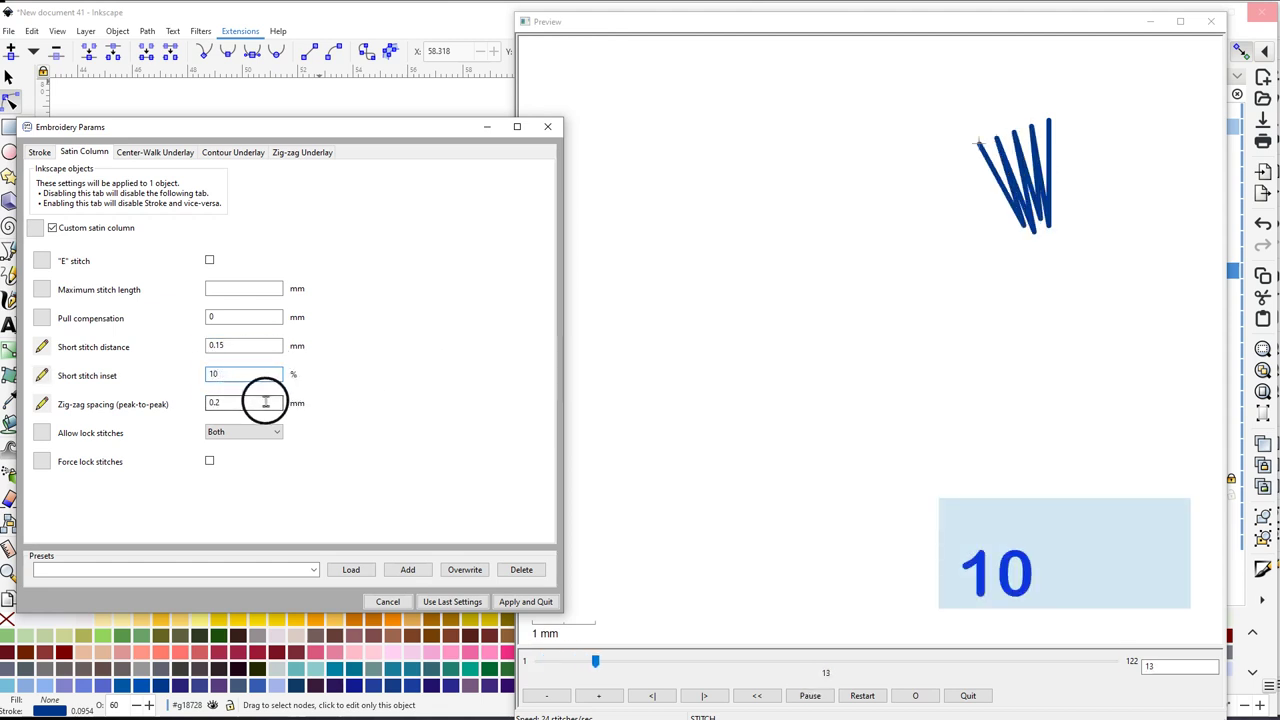
{"action": "key", "text": "Return"}
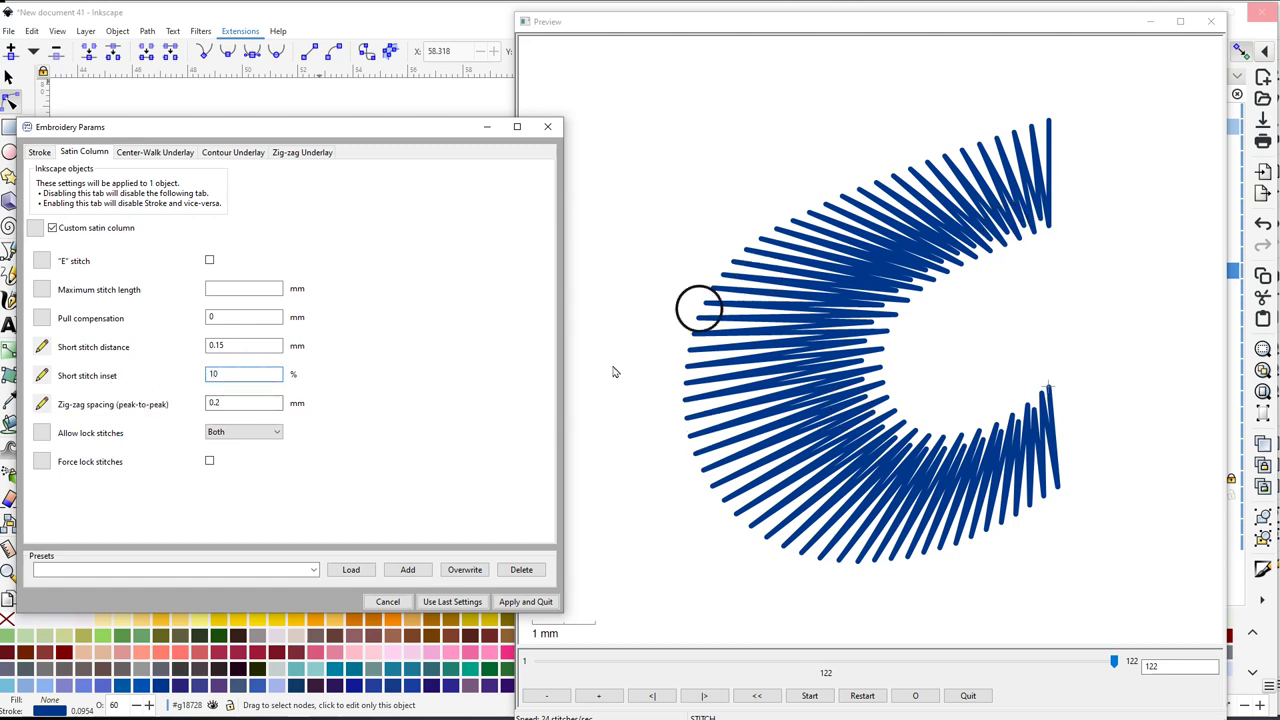
{"action": "left_click", "coordinate": [525, 601]}
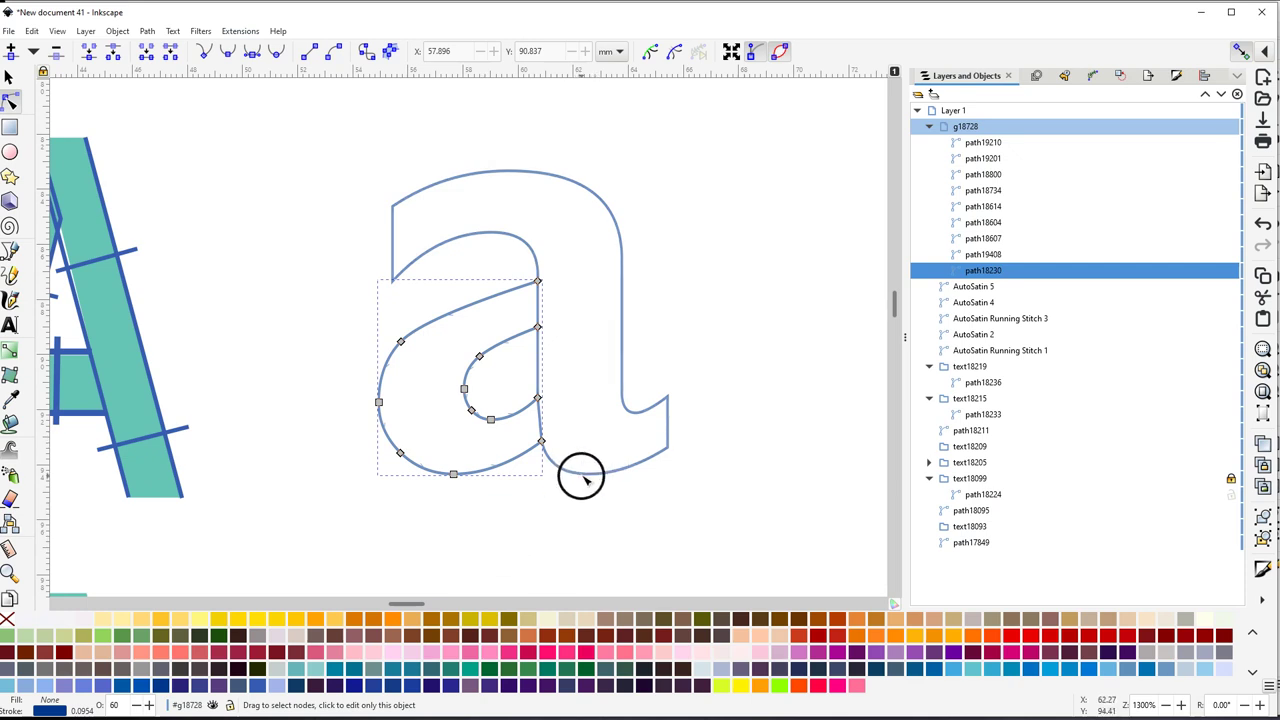
Delete the straight end segments at the stem's tail and upper terminal, separating the stem path into two open rails
{"action": "left_click", "coordinate": [612, 467]}
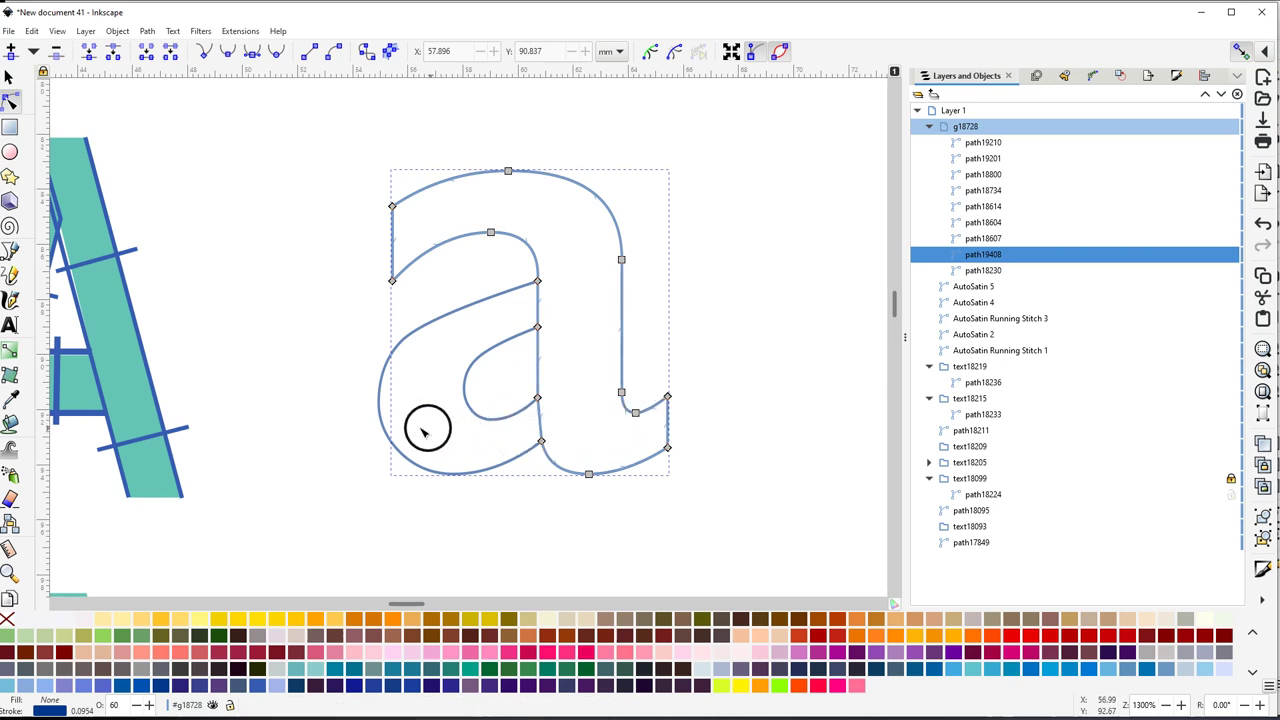
{"action": "left_click", "coordinate": [670, 426]}
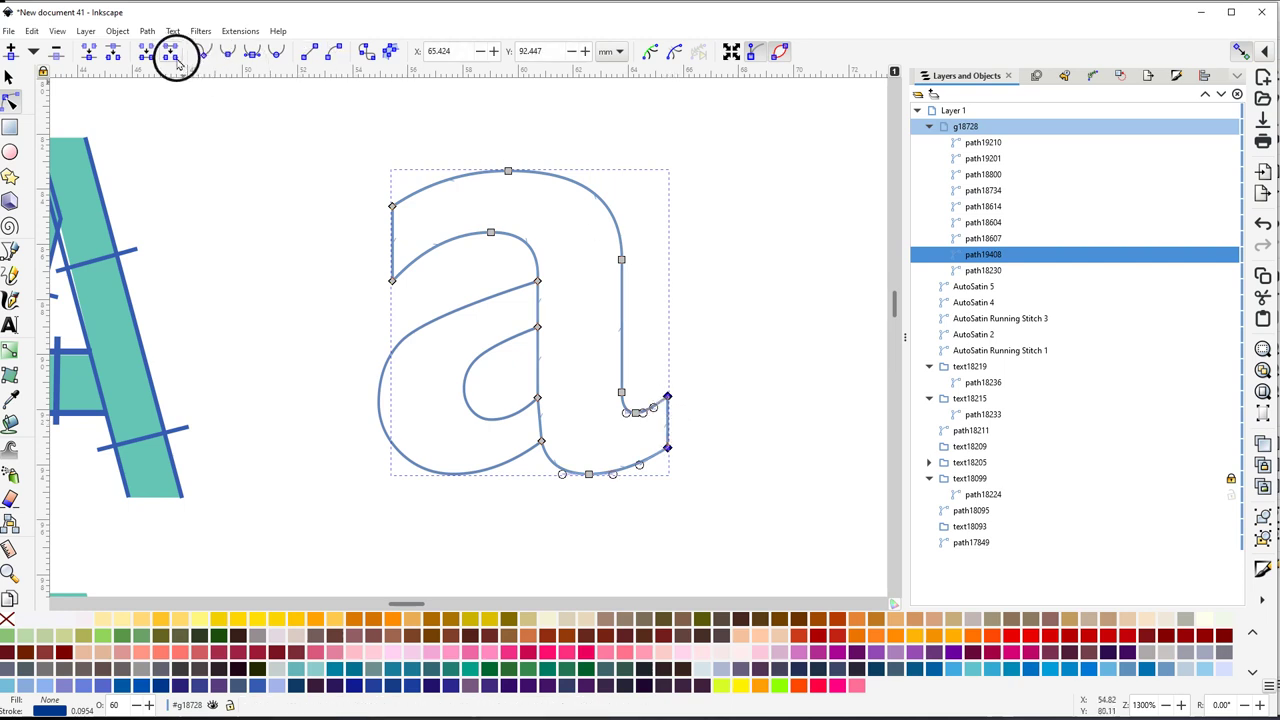
{"action": "left_click", "coordinate": [172, 56]}
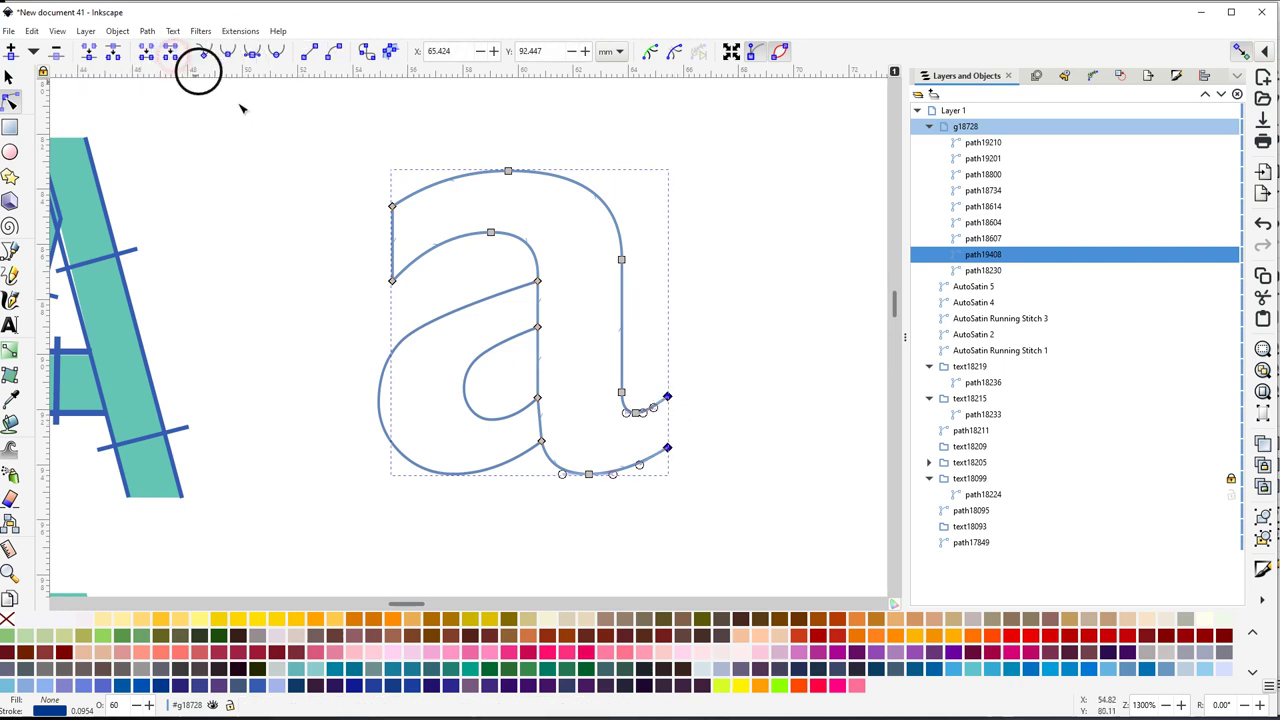
{"action": "left_click", "coordinate": [389, 235]}
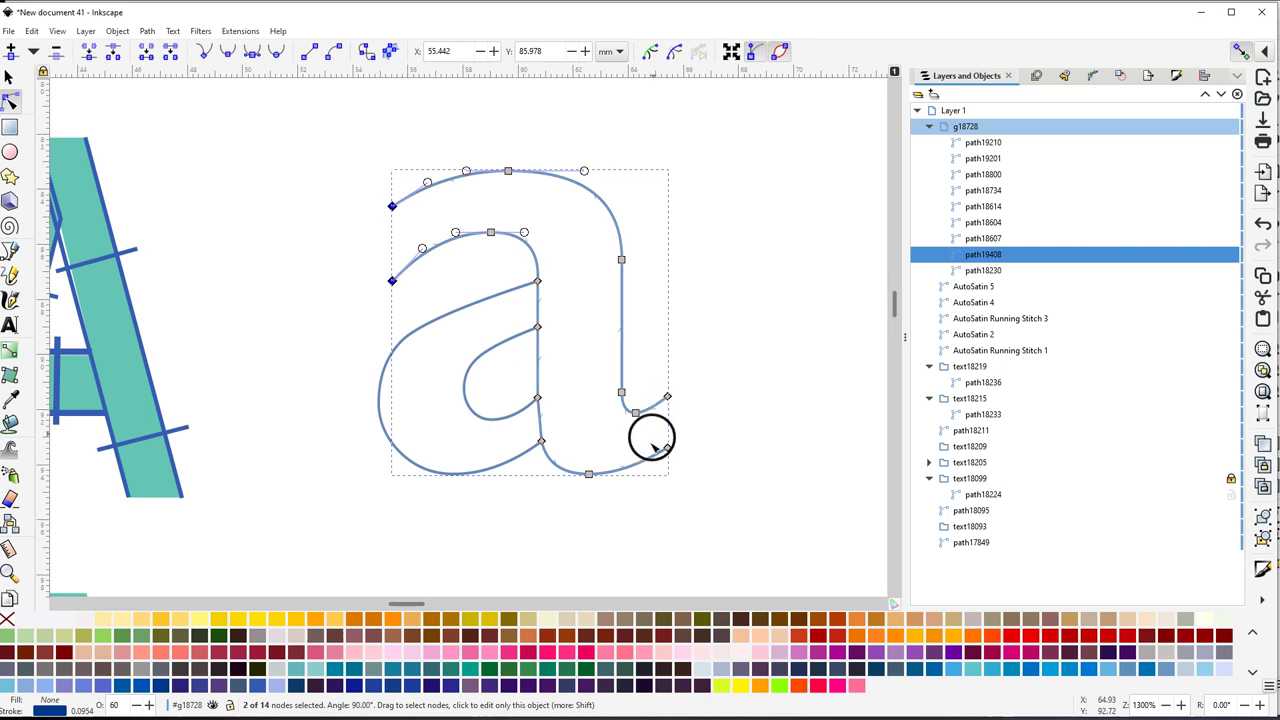
Reverse the direction of the stem rail that runs along the tail's lower edge
{"action": "left_click", "coordinate": [625, 462]}
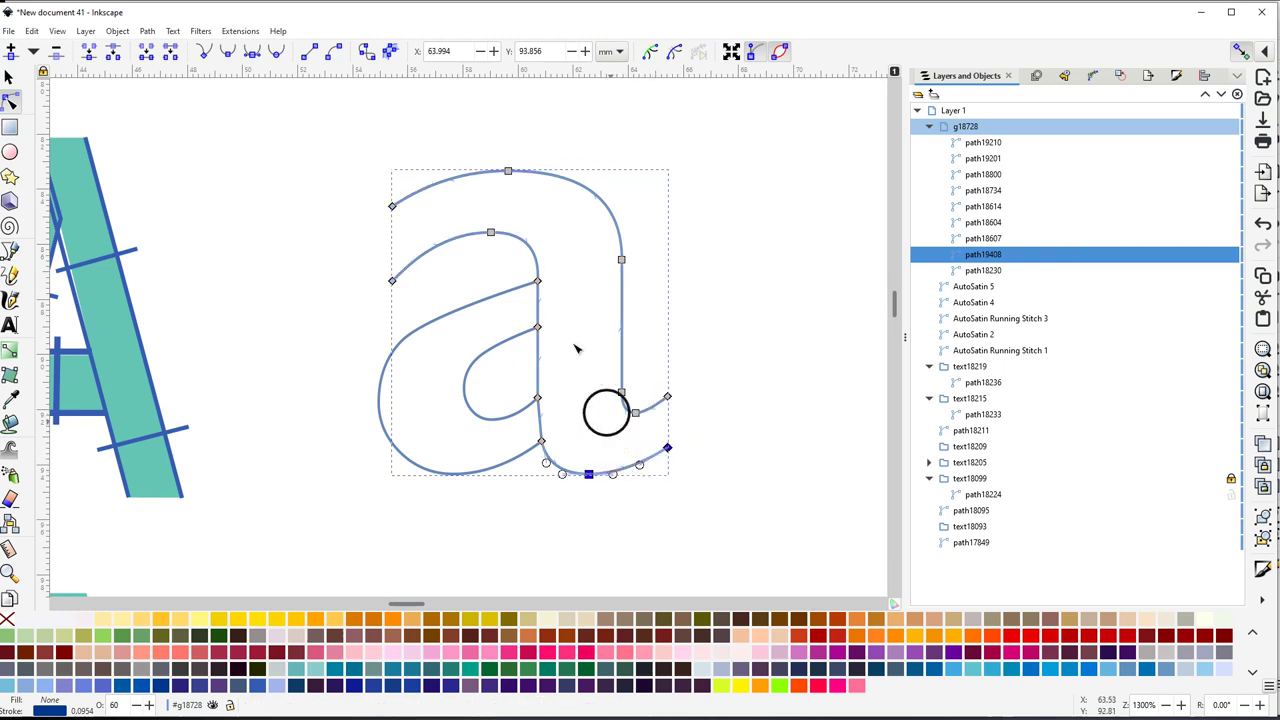
{"action": "left_click", "coordinate": [147, 31]}
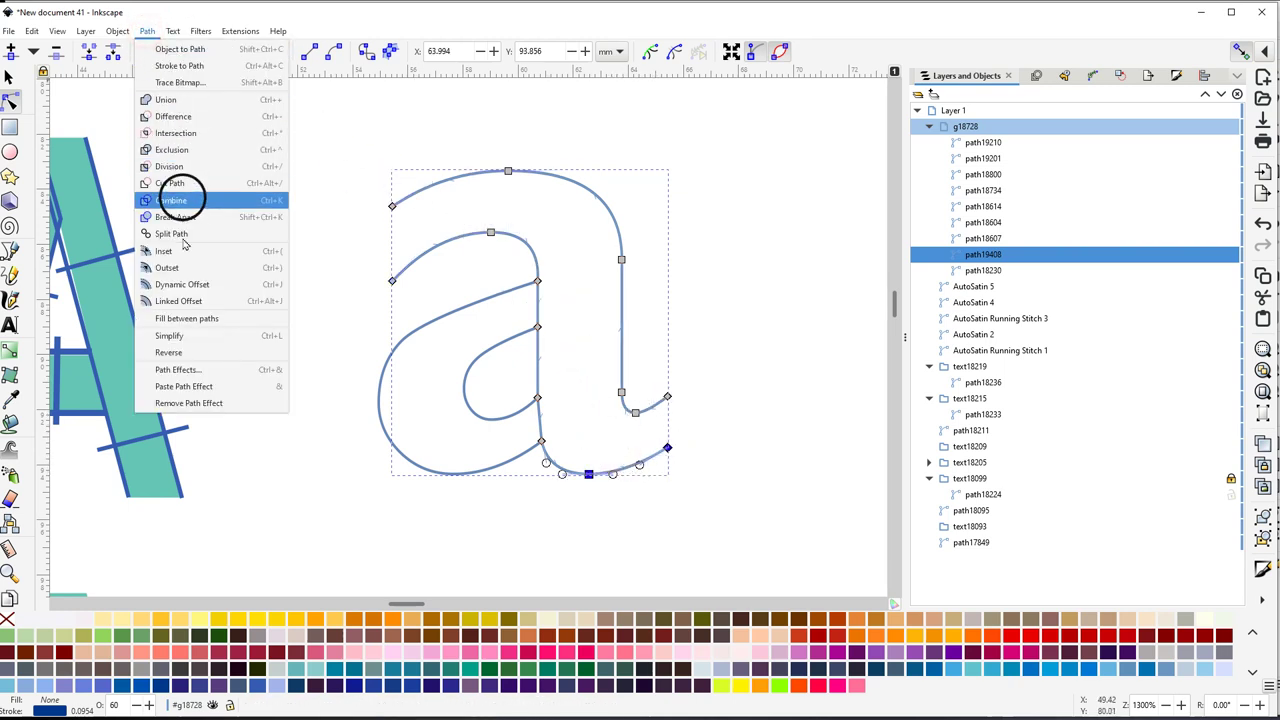
{"action": "left_click", "coordinate": [178, 353]}
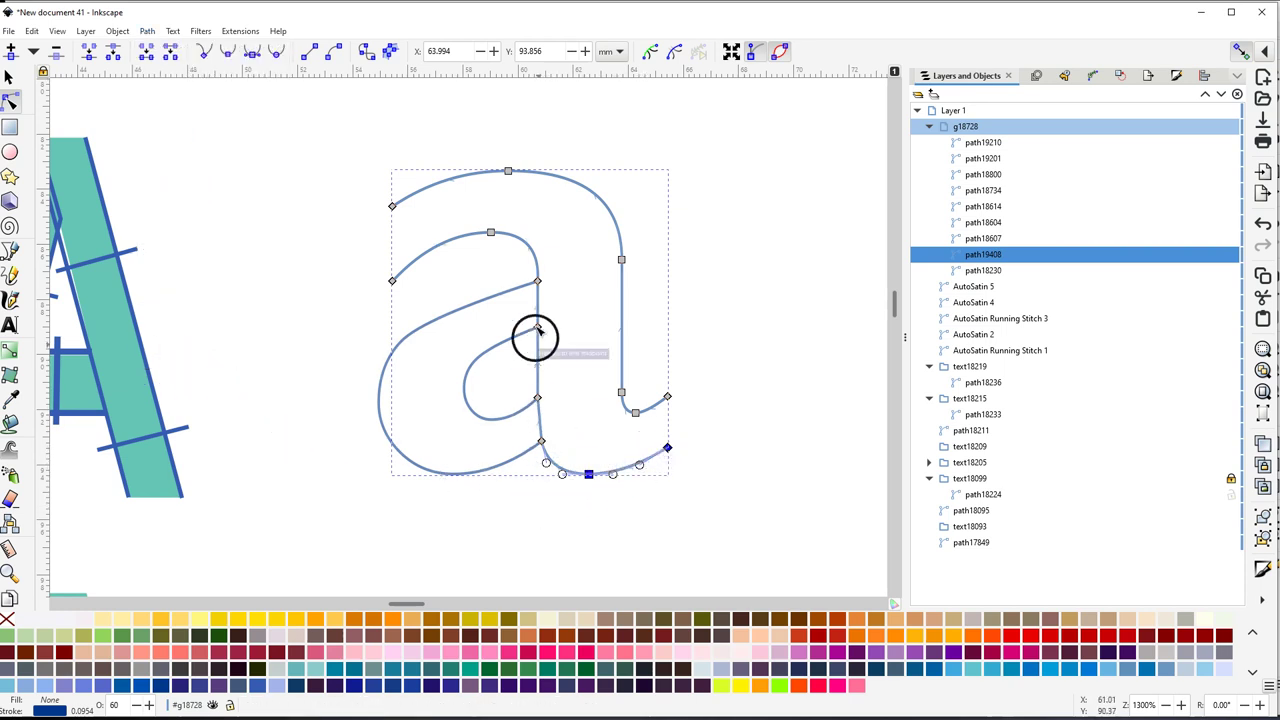
Draw three freehand straight rungs across both stem rails: two over the arch and one where the arch meets the vertical stem
{"action": "left_click", "coordinate": [12, 276]}
{"action": "left_click", "coordinate": [430, 265]}
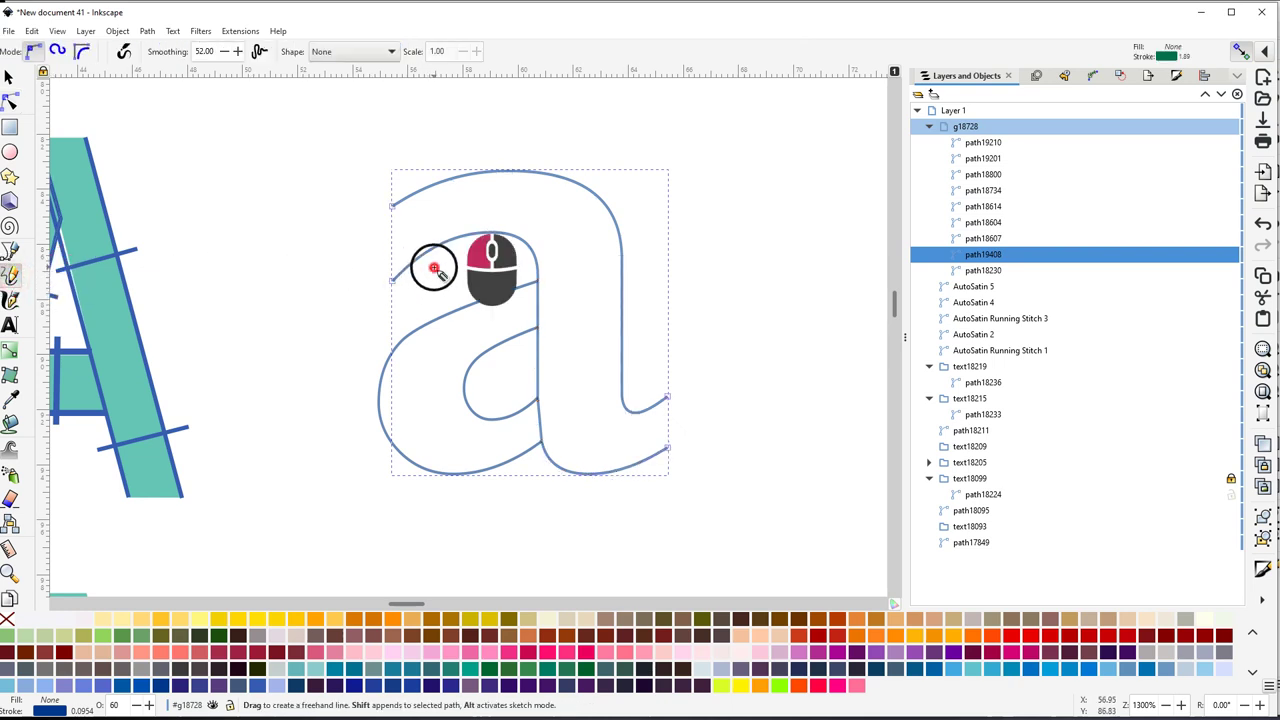
{"action": "left_click", "coordinate": [423, 169]}
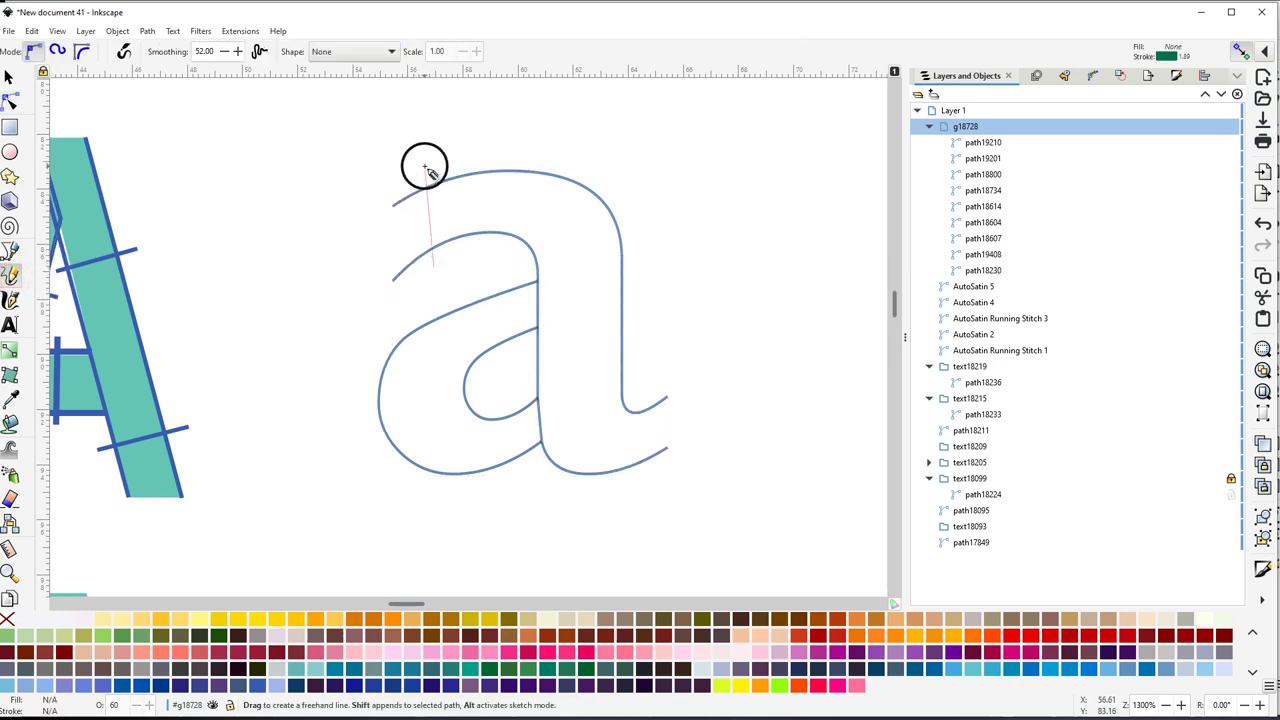
{"action": "left_click", "coordinate": [505, 252]}
{"action": "left_click", "coordinate": [565, 162]}
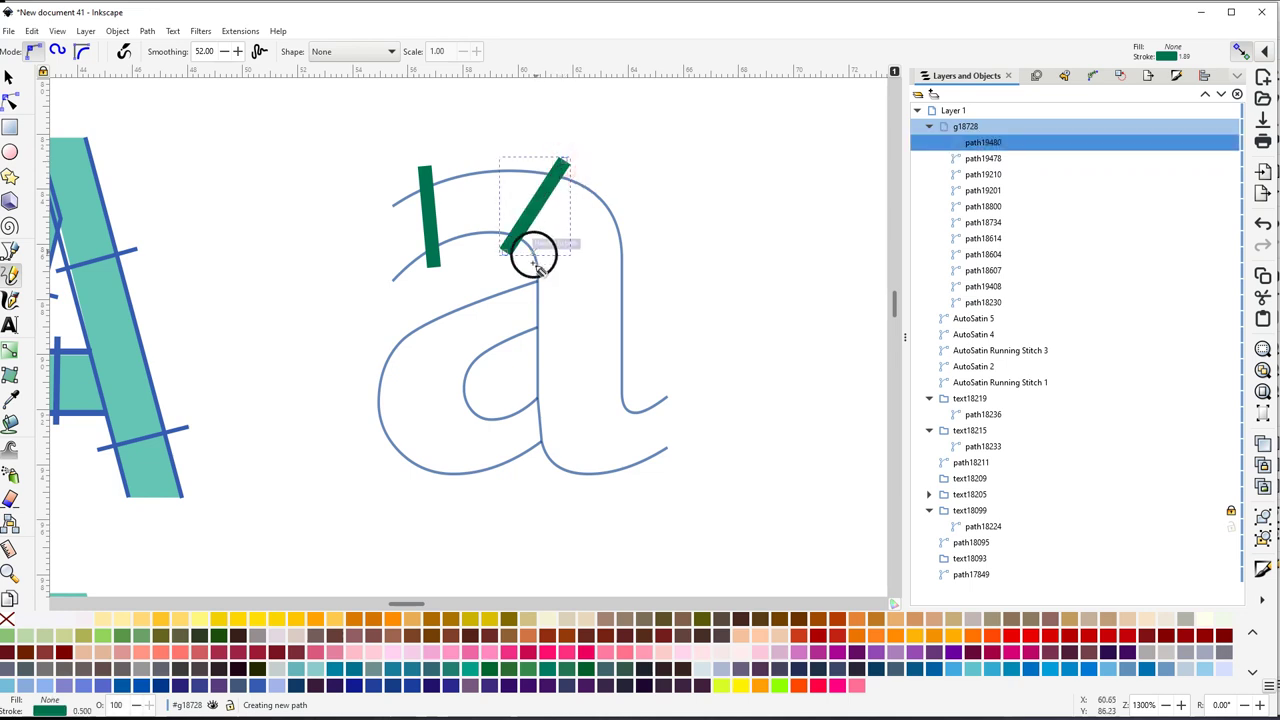
{"action": "left_click", "coordinate": [538, 268]}
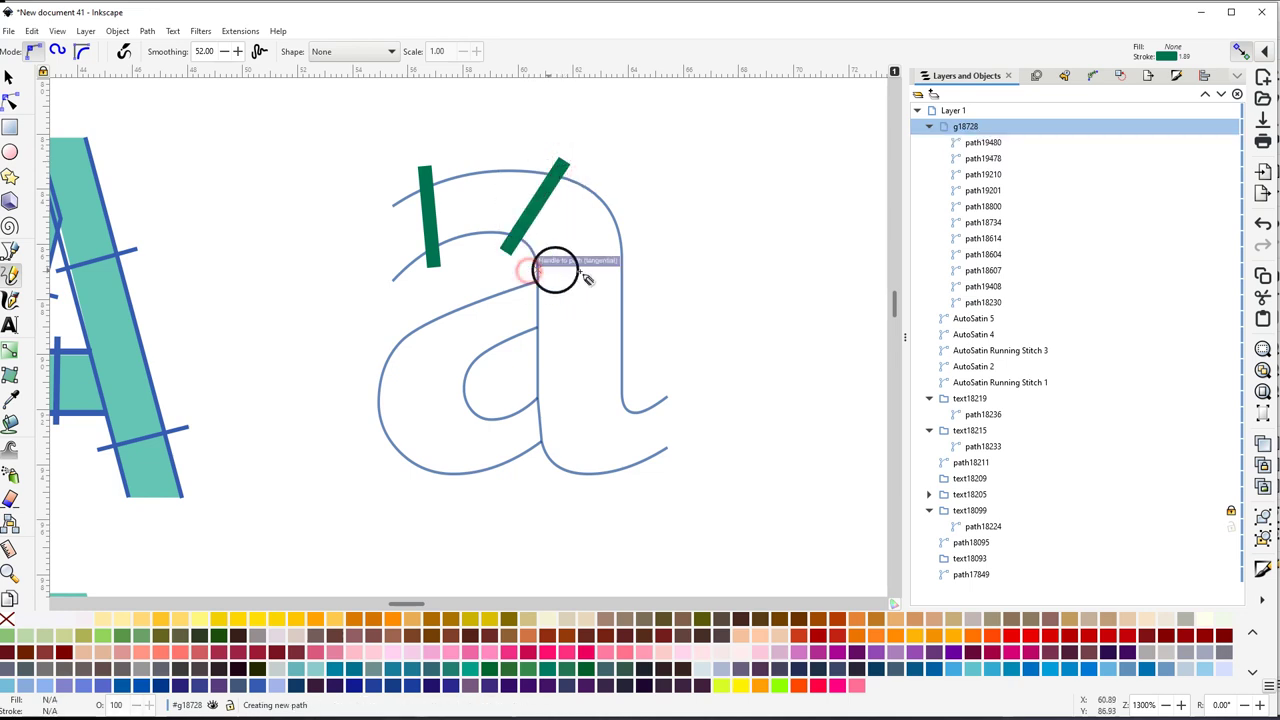
{"action": "left_click", "coordinate": [641, 266]}
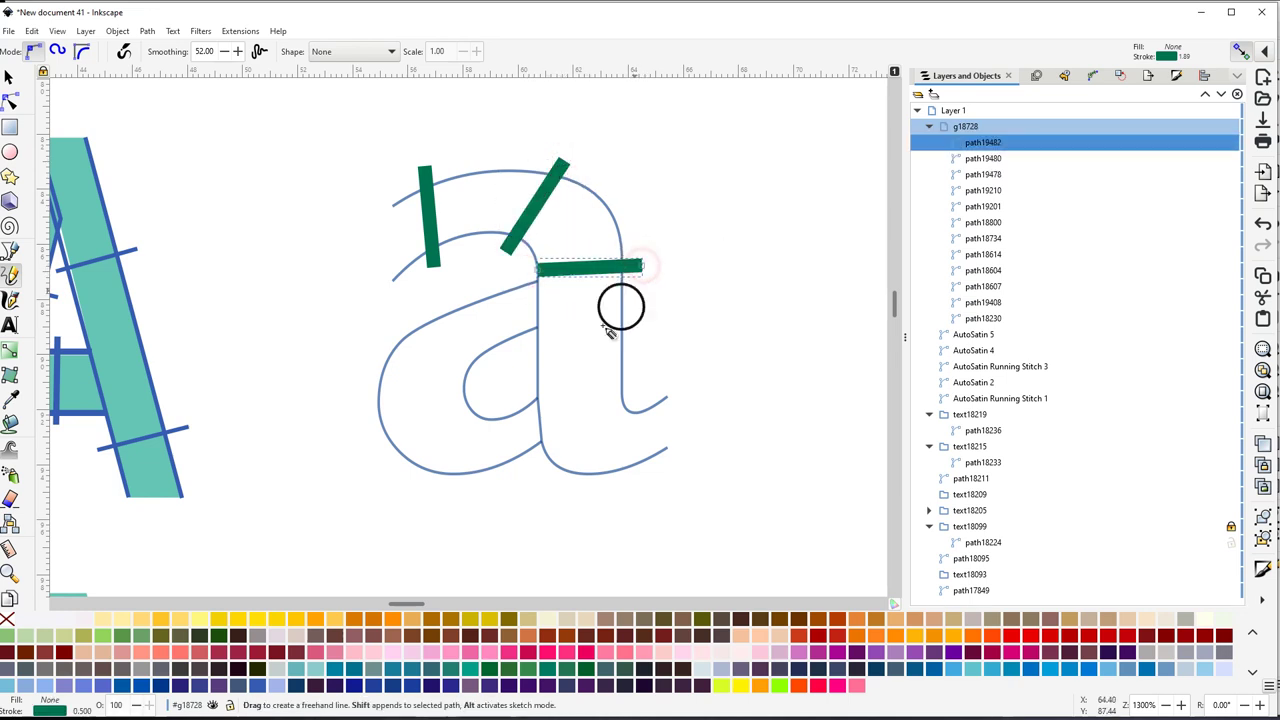
Draw two more rungs across the stem rails, one on the lower vertical part and one slanted across the tail's bend
{"action": "left_click", "coordinate": [536, 375]}
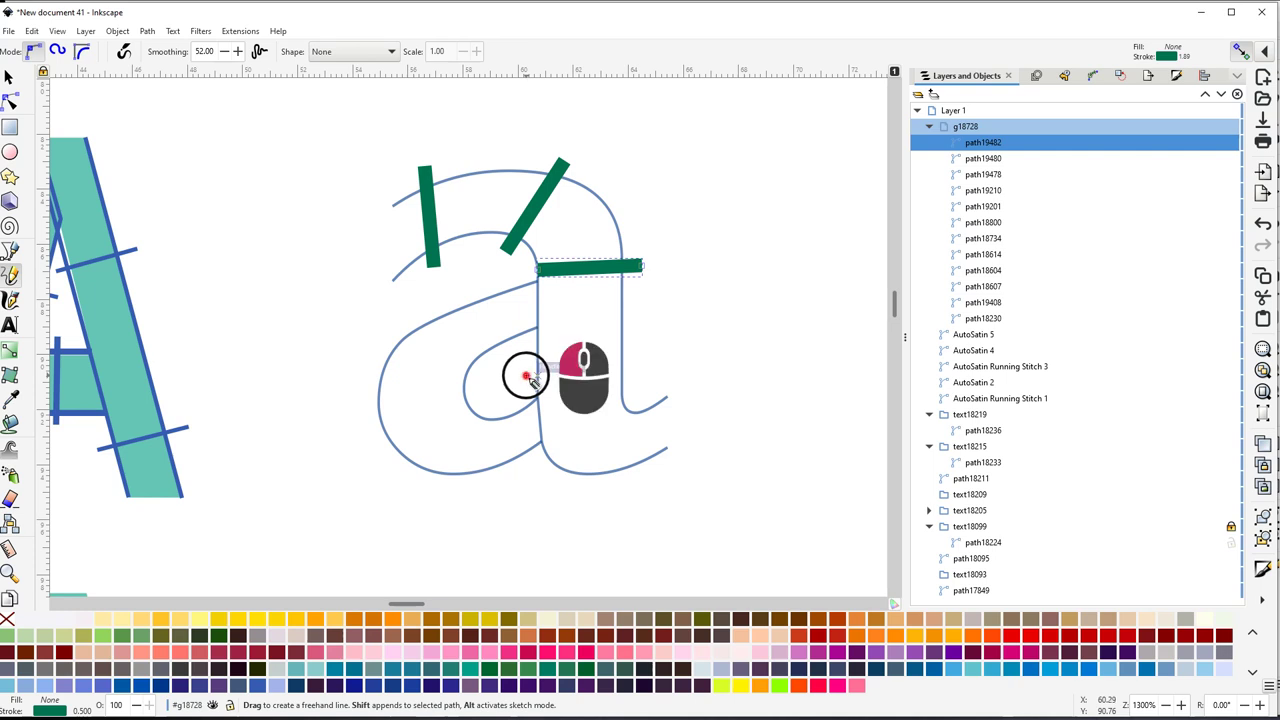
{"action": "left_click", "coordinate": [640, 364]}
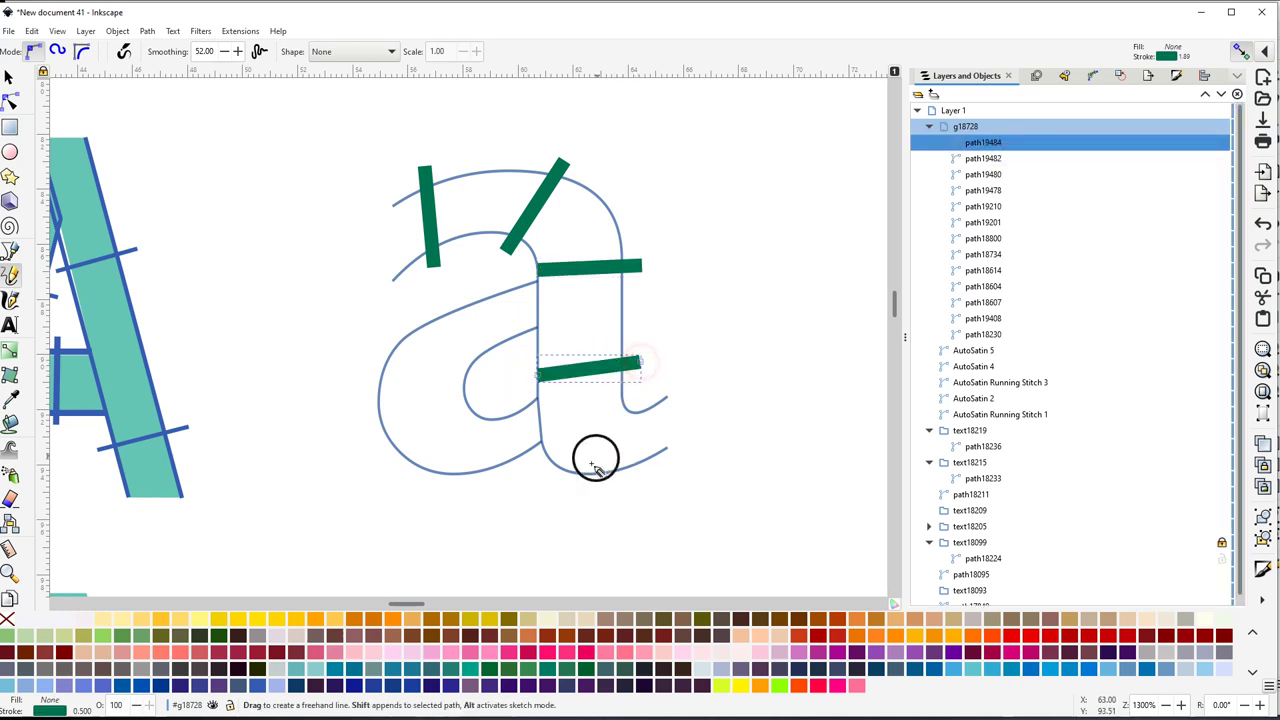
{"action": "left_click", "coordinate": [580, 472]}
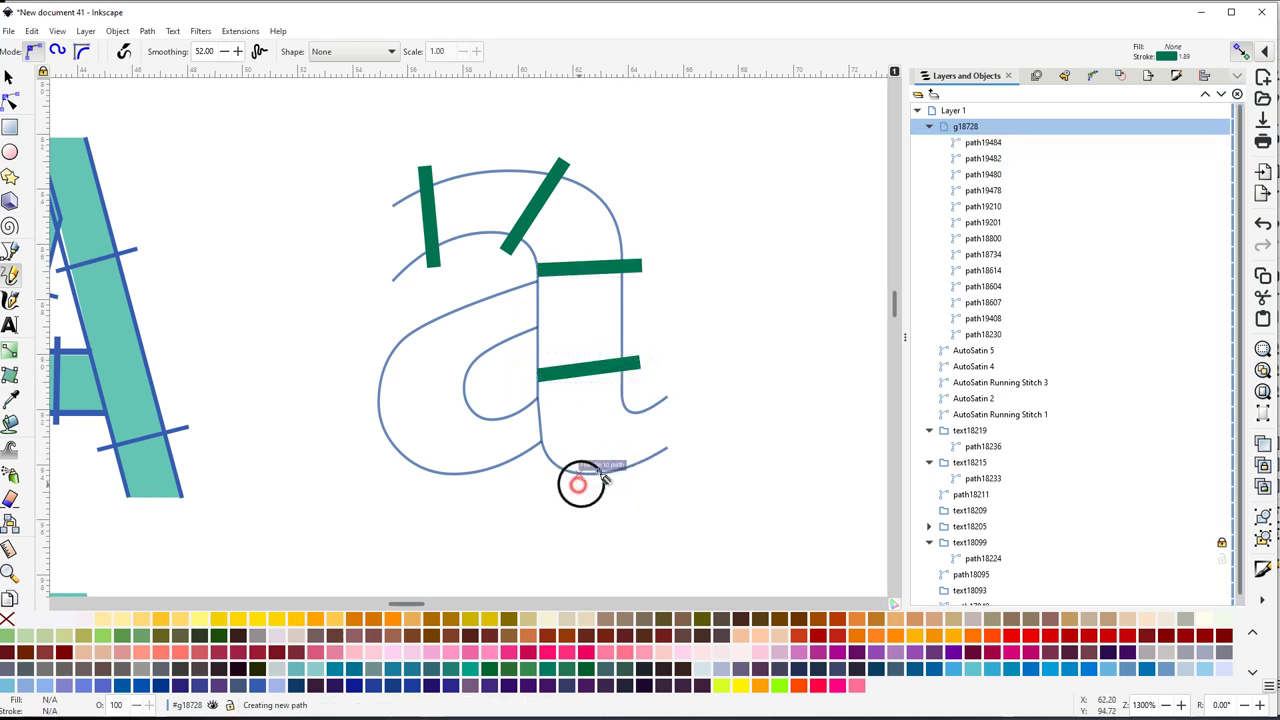
{"action": "left_click", "coordinate": [630, 404]}
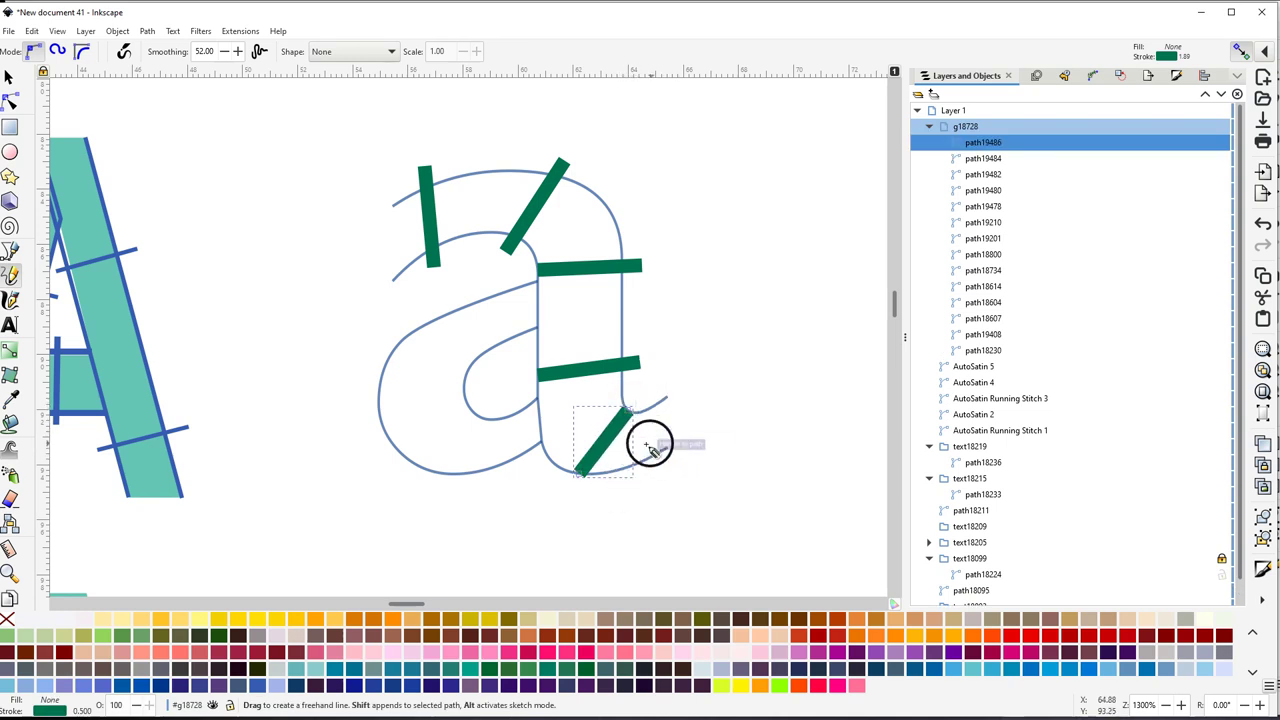
Combine the five rungs with the stem rails into one path and thin its stroke to 0.151 mm
{"action": "key", "text": "s"}
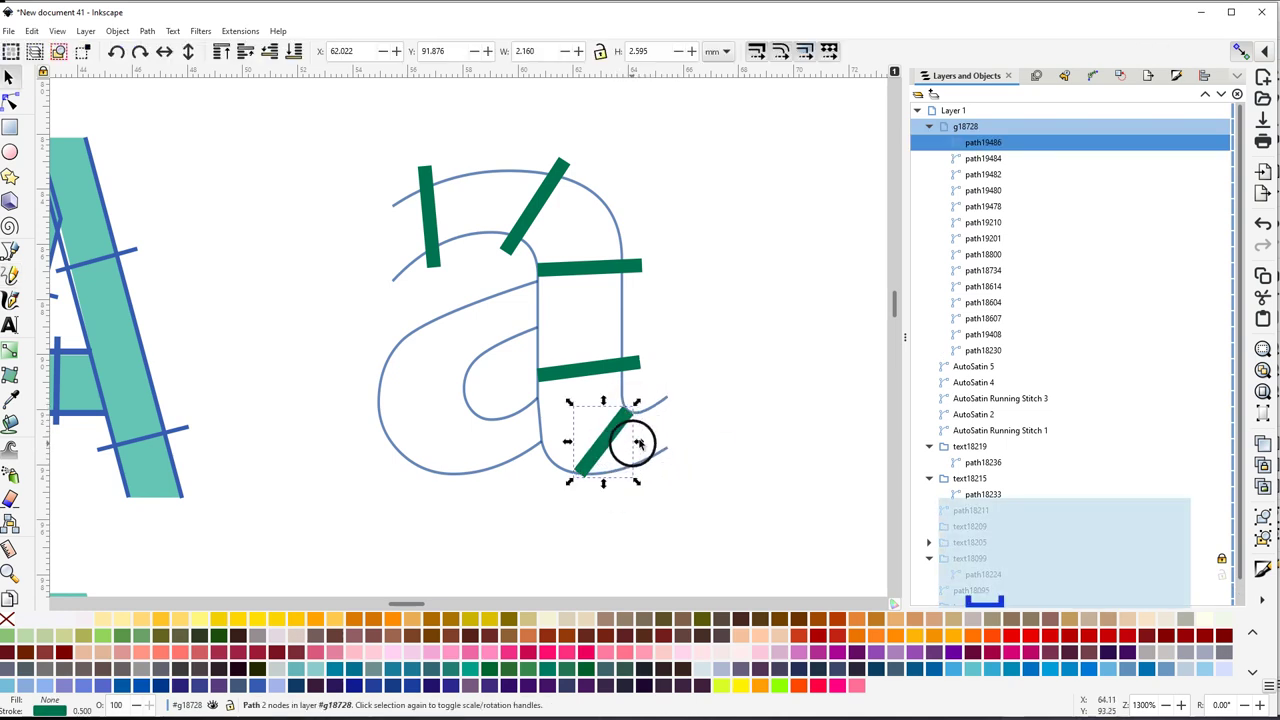
{"action": "left_click", "coordinate": [587, 372], "text": "shift"}
{"action": "left_click", "coordinate": [578, 272], "text": "shift"}
{"action": "left_click", "coordinate": [534, 197], "text": "shift"}
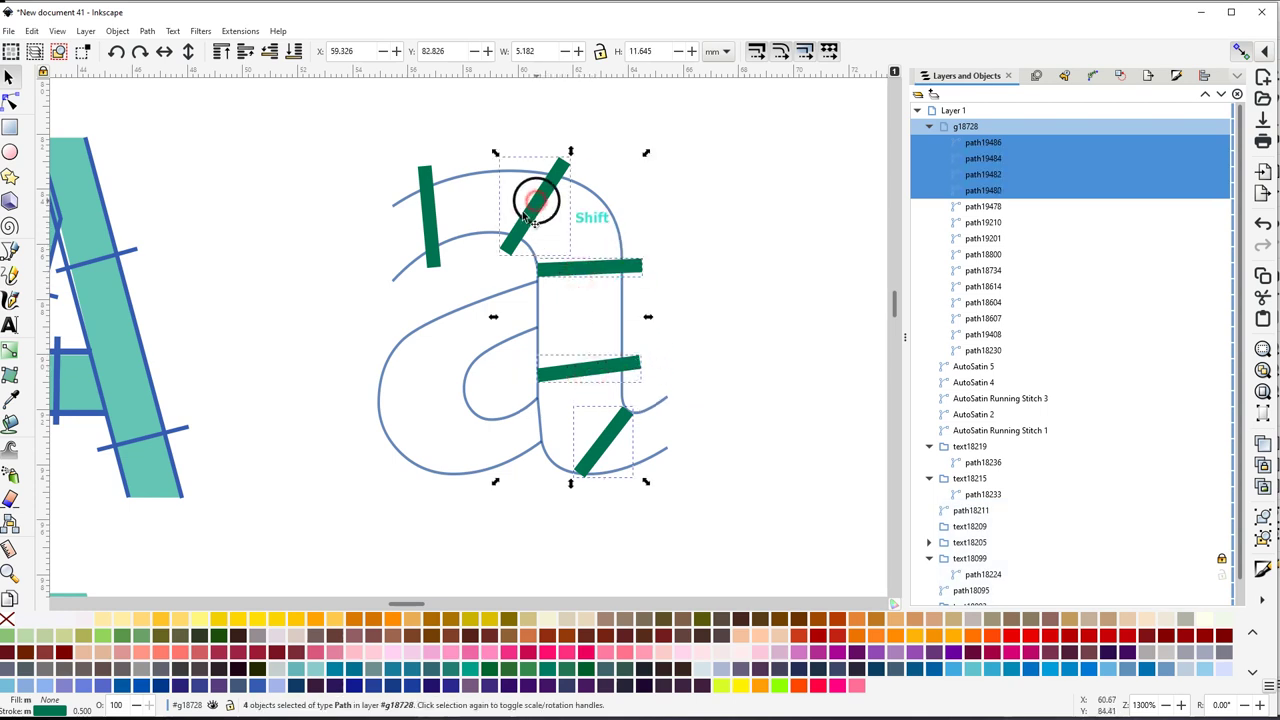
{"action": "left_click", "coordinate": [431, 218], "text": "shift"}
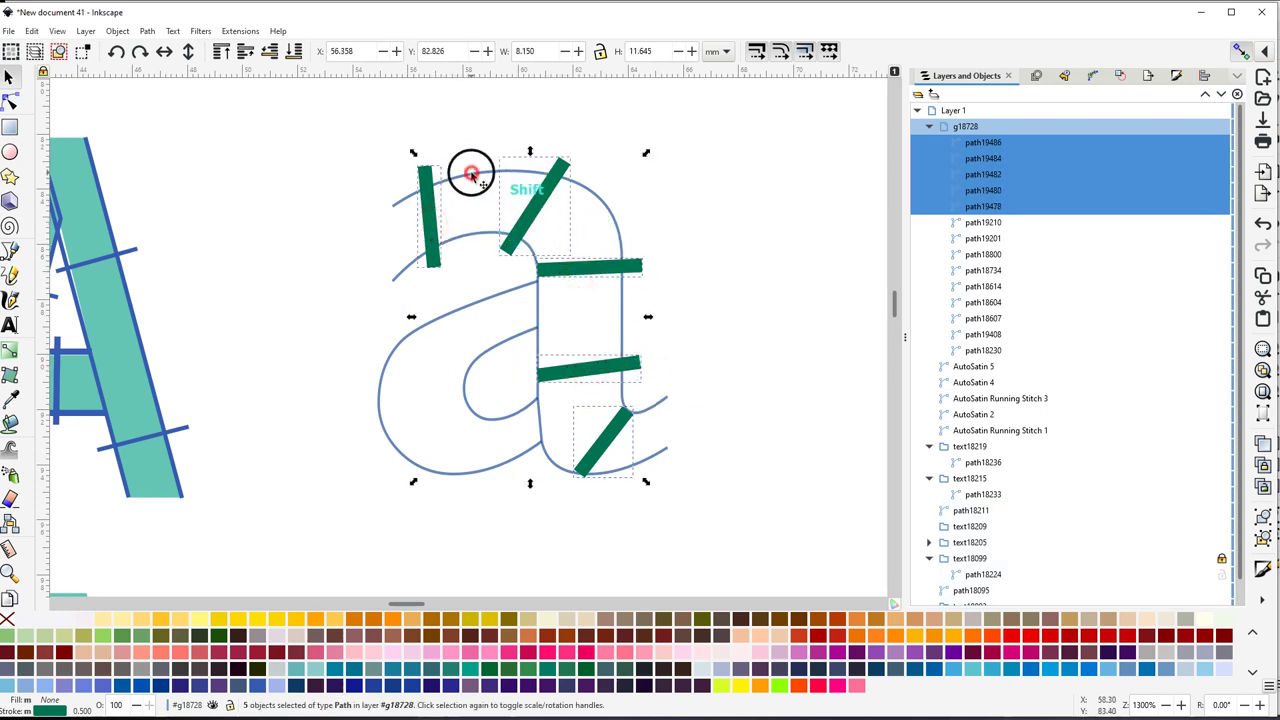
{"action": "left_click", "coordinate": [471, 174], "text": "shift"}
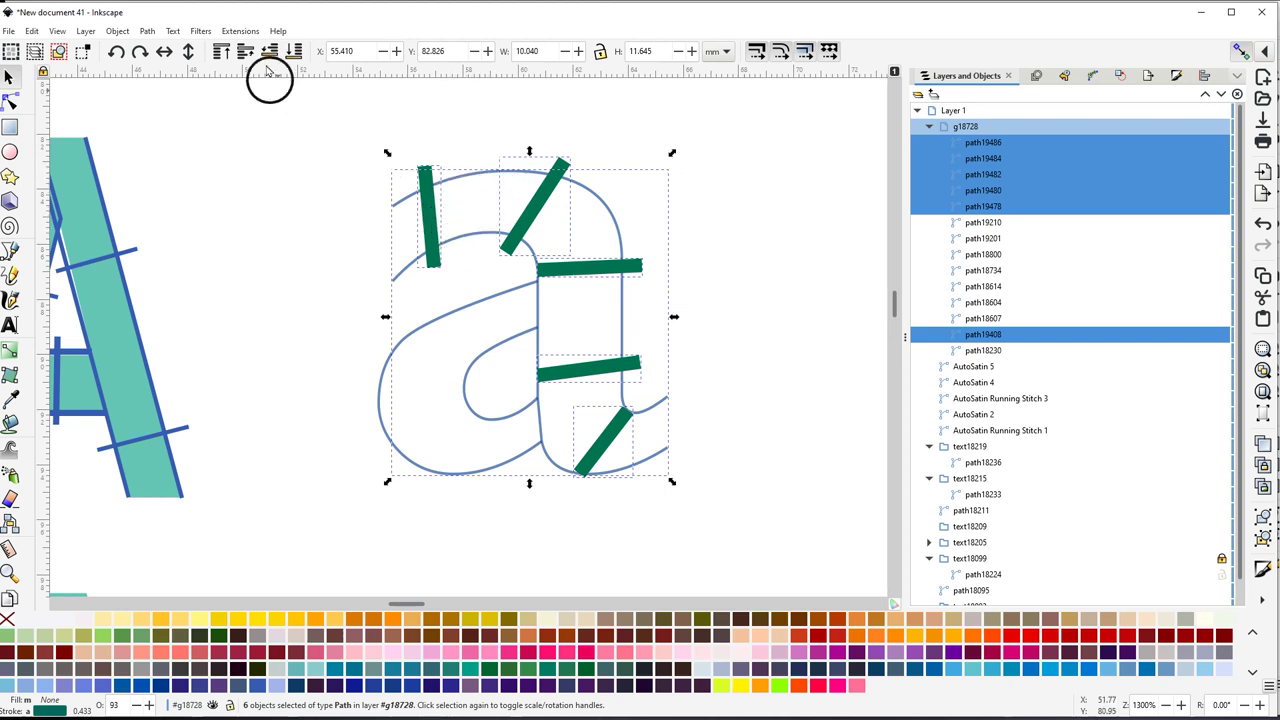
{"action": "left_click", "coordinate": [147, 31]}
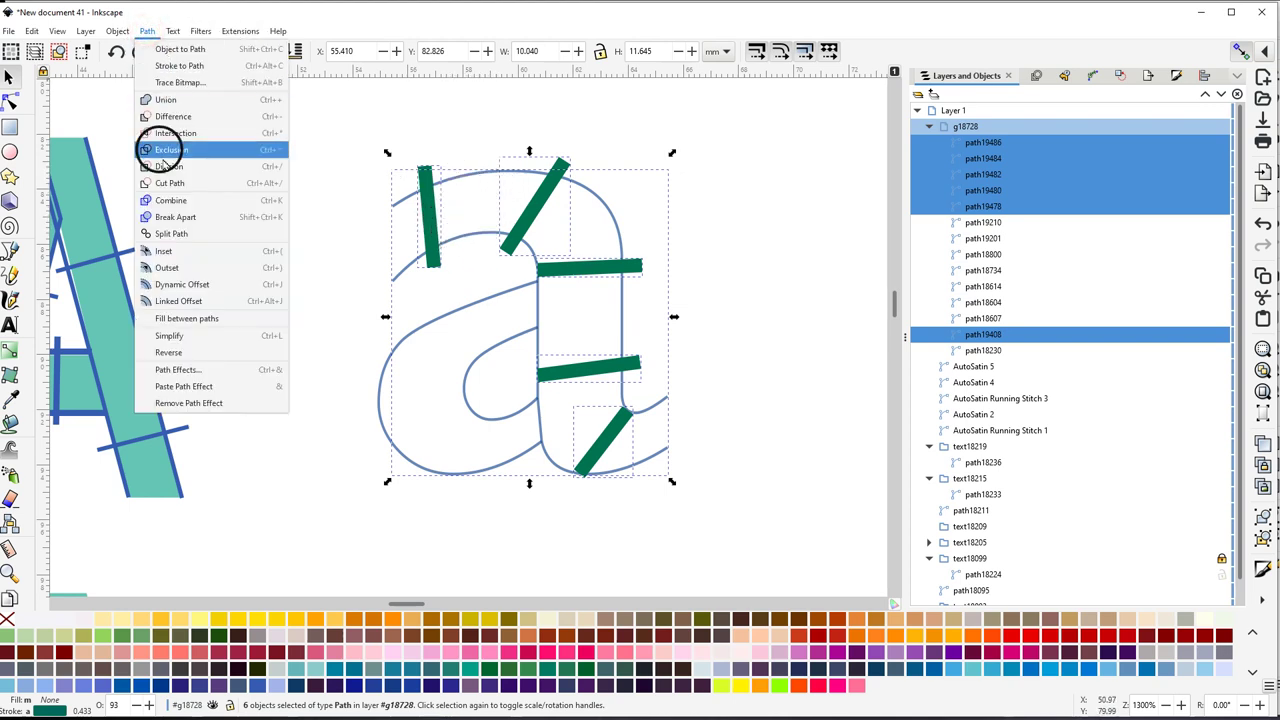
{"action": "left_click", "coordinate": [166, 200]}
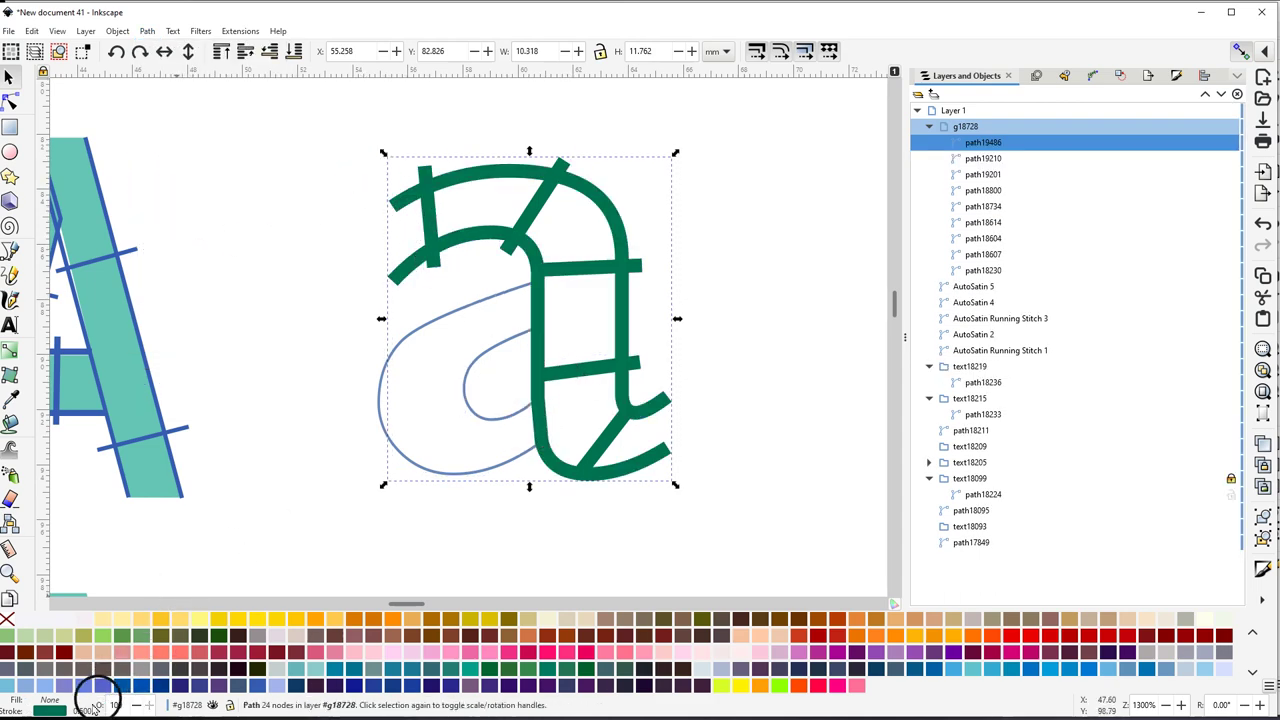
{"action": "mouse_move", "coordinate": [88, 708]}
{"action": "left_mouse_down"}
{"action": "mouse_move", "coordinate": [97, 692]}
{"action": "mouse_move", "coordinate": [180, 686]}
{"action": "mouse_move", "coordinate": [325, 152]}
{"action": "mouse_move", "coordinate": [627, 142]}
{"action": "mouse_move", "coordinate": [748, 470]}
{"action": "mouse_move", "coordinate": [733, 562]}
{"action": "left_mouse_up"}
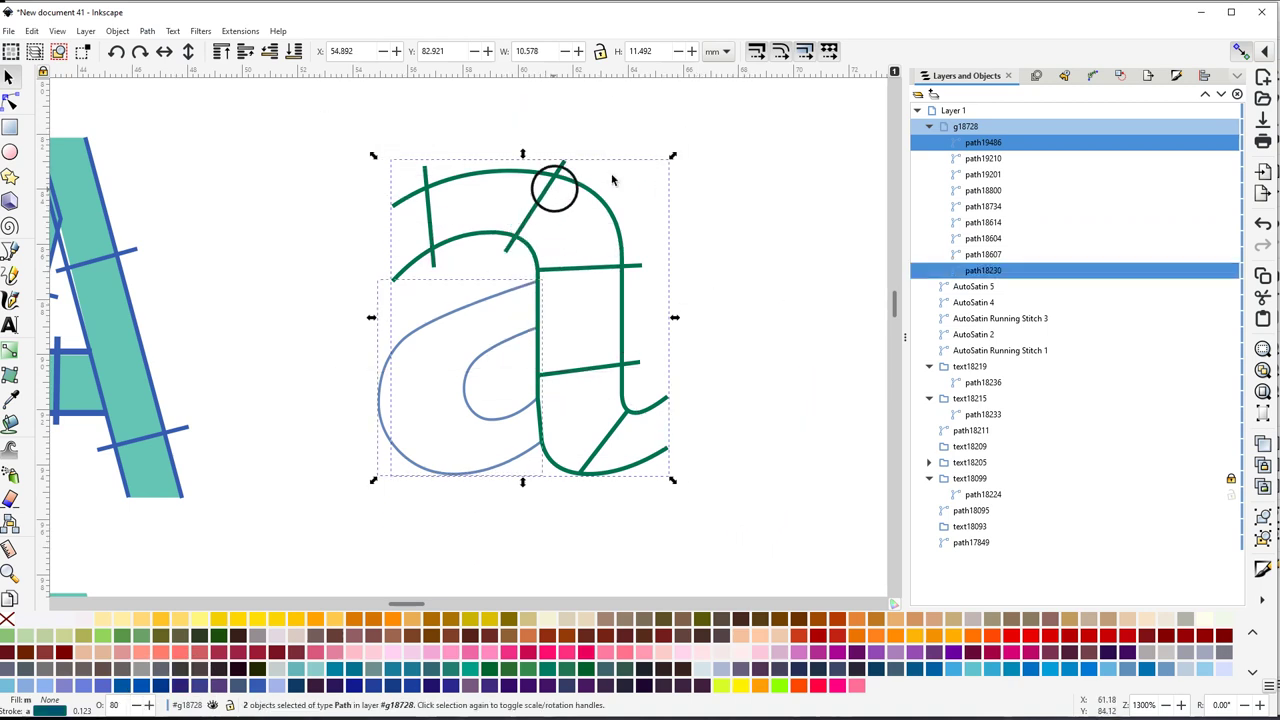
{"action": "left_click", "coordinate": [621, 132]}
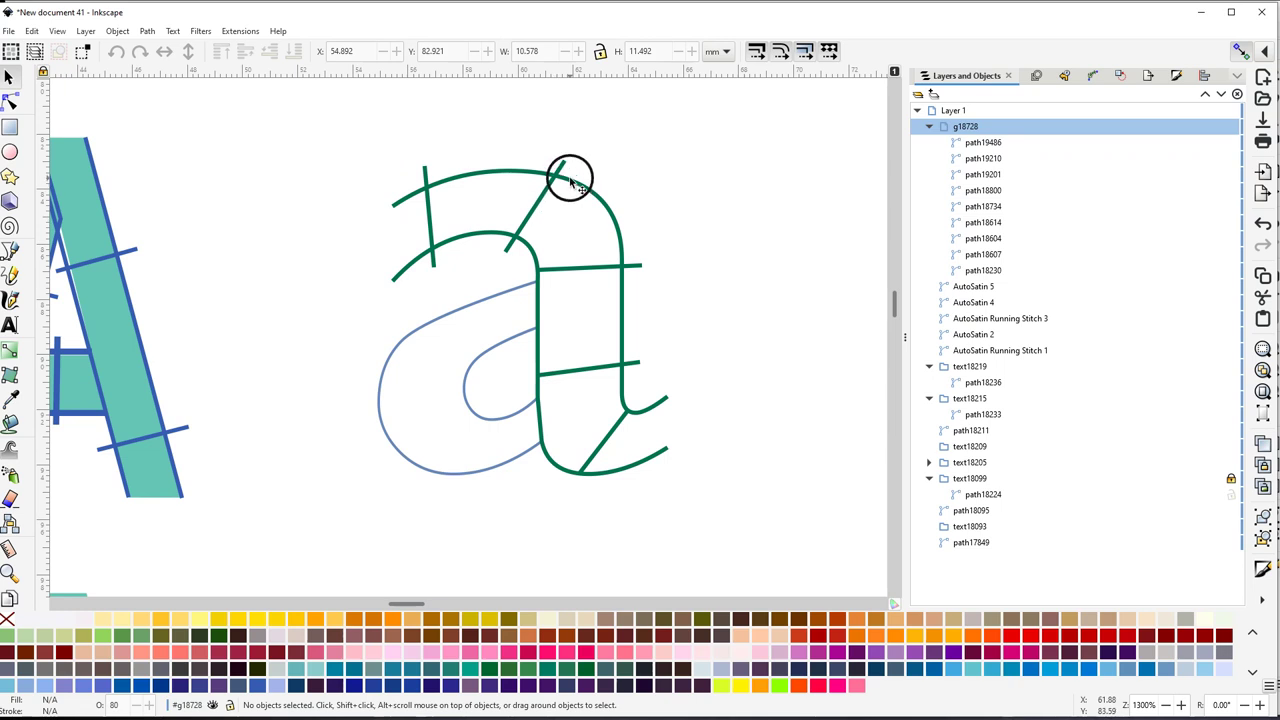
Open the Ink/Stitch embroidery parameters for the combined stem path and enable Custom satin column, keeping the stitch preview unobstructed
{"action": "left_click", "coordinate": [570, 179]}
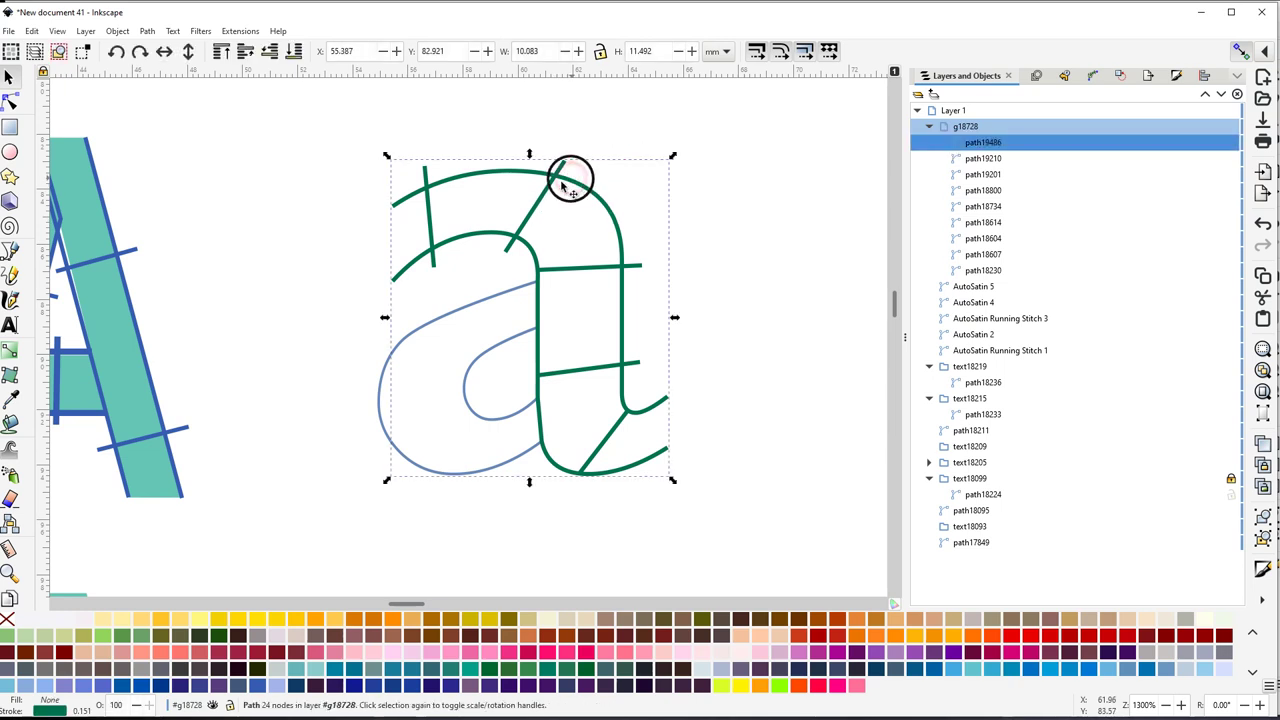
{"action": "left_click", "coordinate": [241, 31]}
{"action": "mouse_move", "coordinate": [251, 216]}
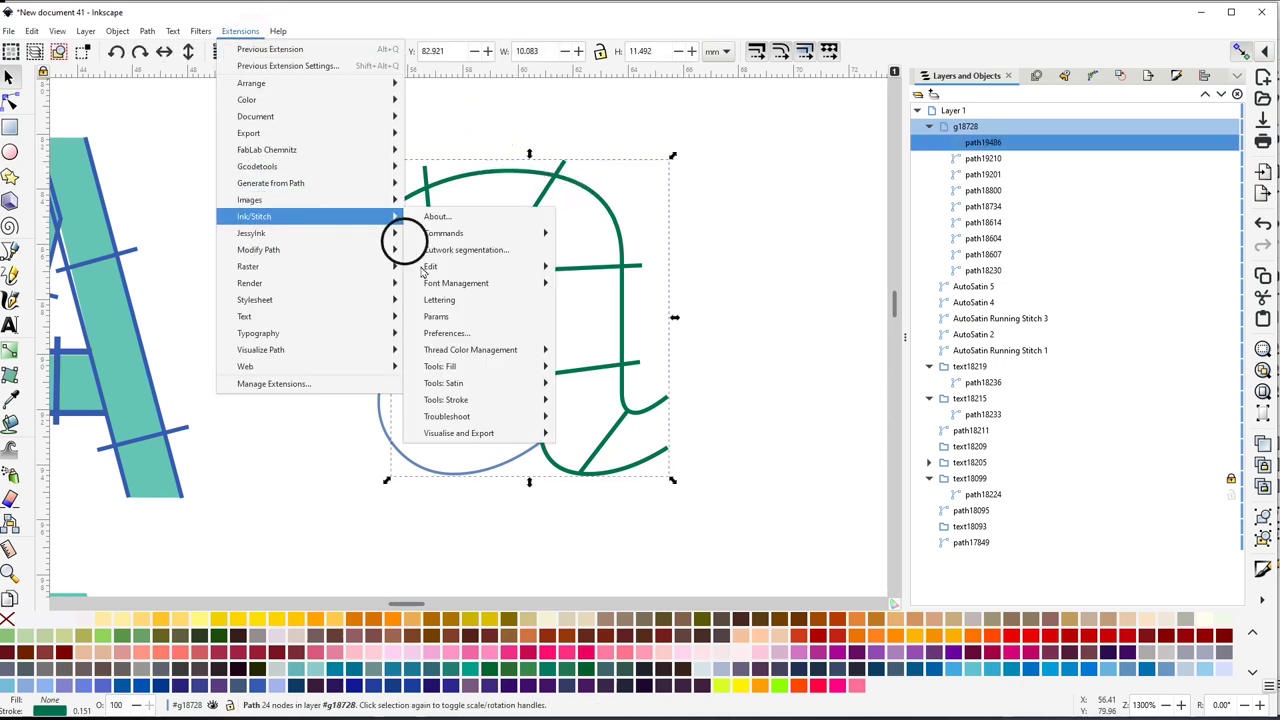
{"action": "left_click", "coordinate": [445, 317]}
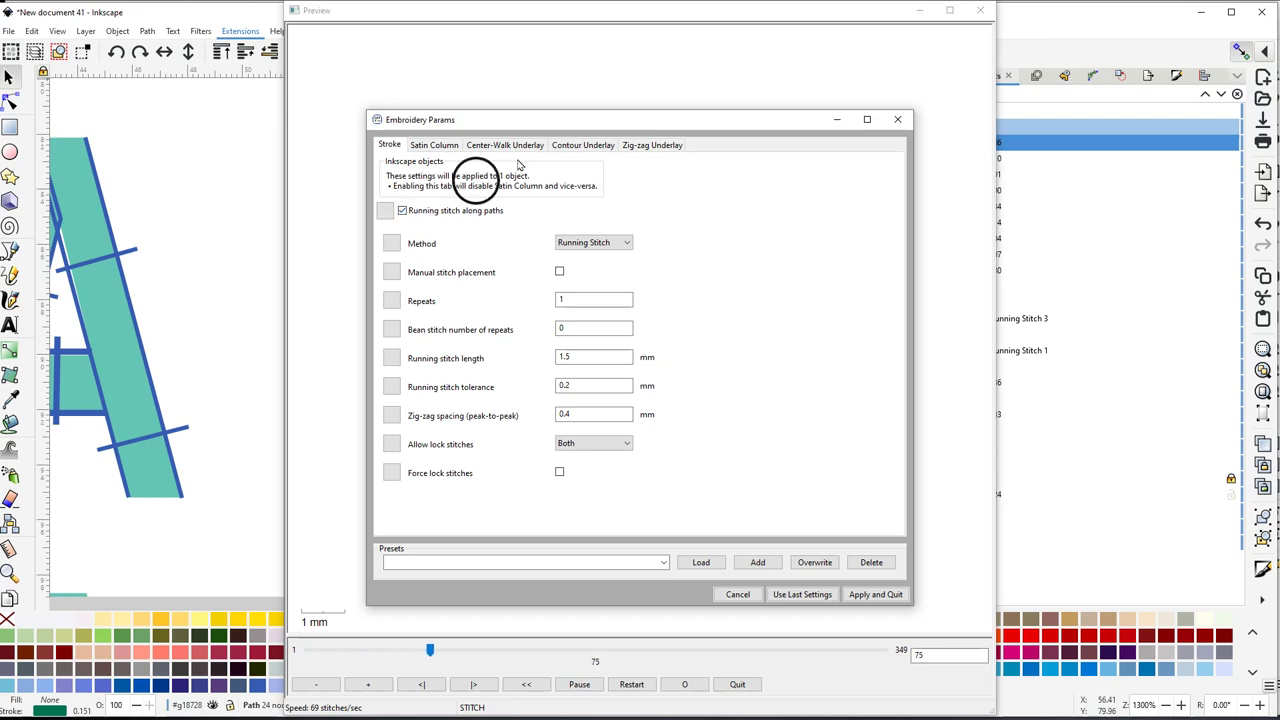
{"action": "left_click", "coordinate": [617, 124]}
{"action": "left_click_drag", "start_coordinate": [619, 126], "coordinate": [877, 150]}
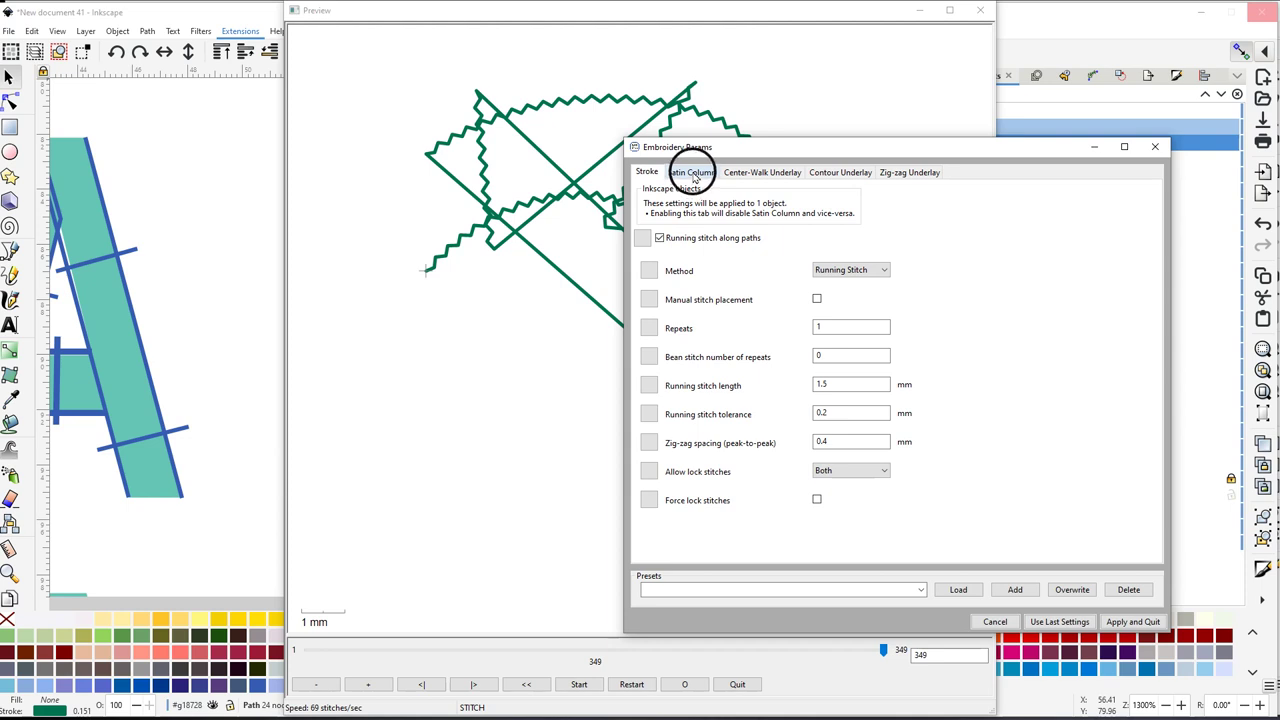
{"action": "left_click", "coordinate": [693, 173]}
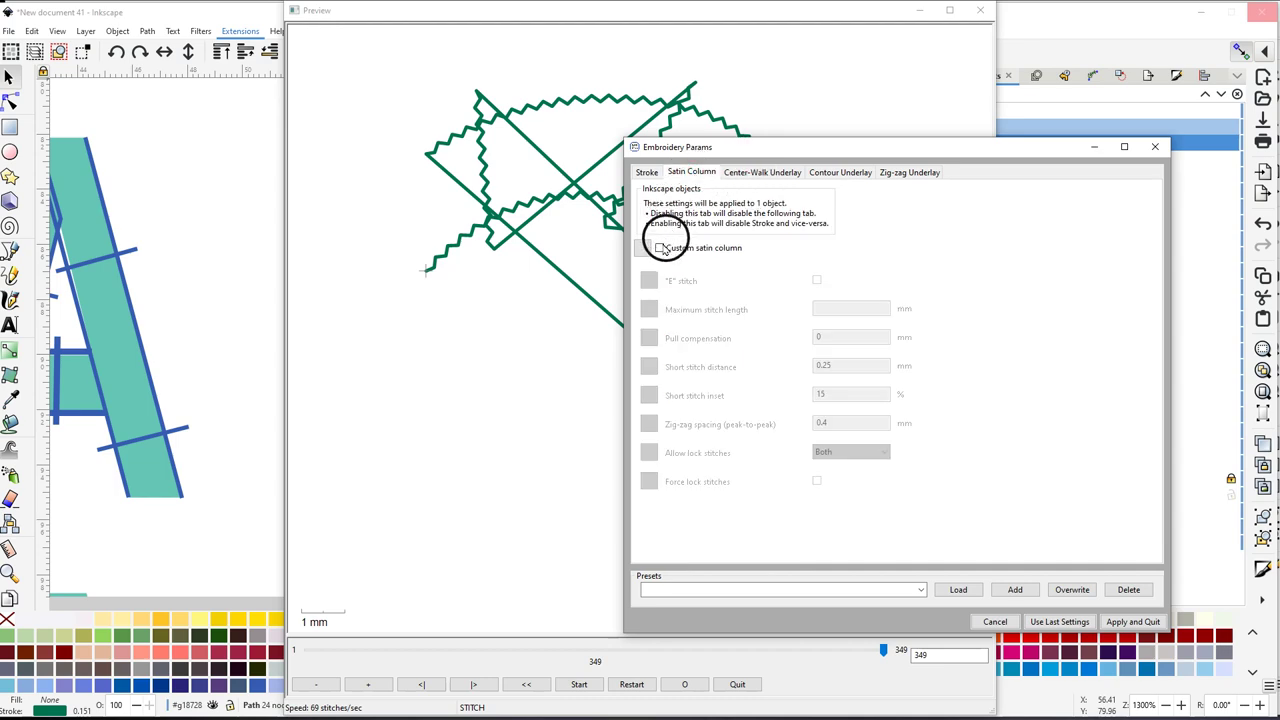
{"action": "left_click", "coordinate": [661, 249]}
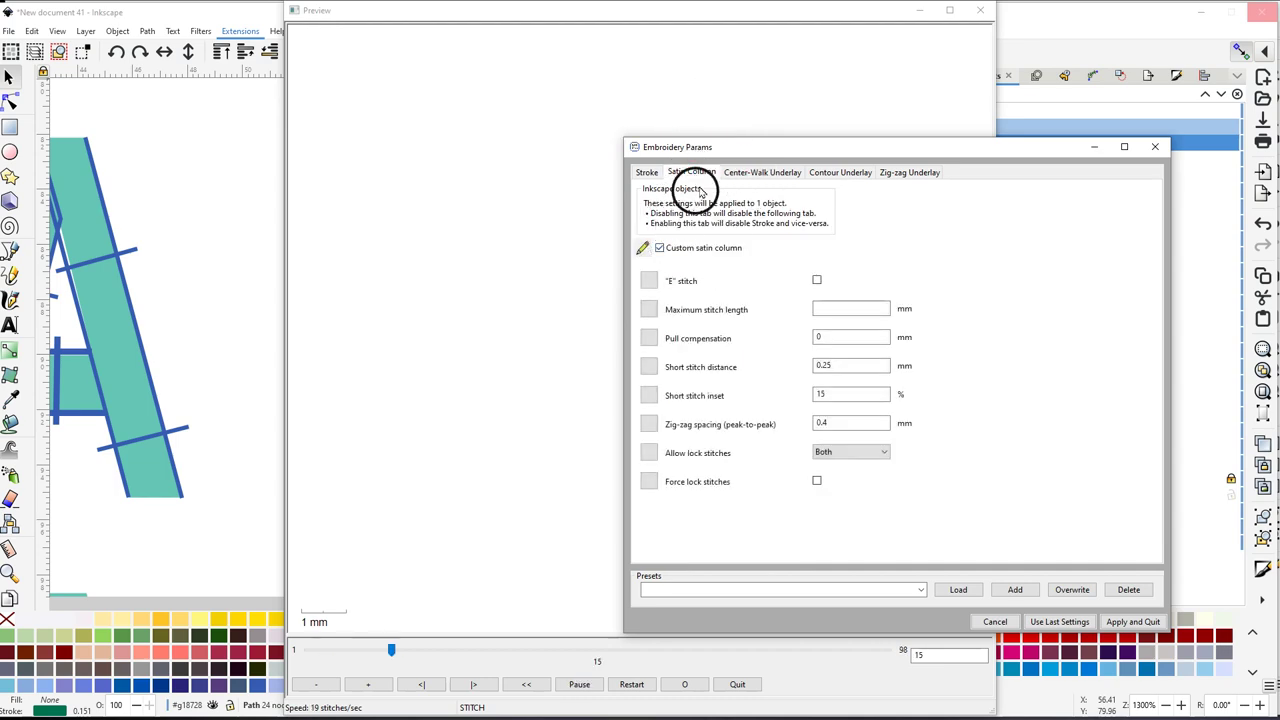
{"action": "mouse_move", "coordinate": [882, 146]}
{"action": "left_mouse_down"}
{"action": "mouse_move", "coordinate": [243, 148]}
{"action": "mouse_move", "coordinate": [263, 134]}
{"action": "left_mouse_up"}
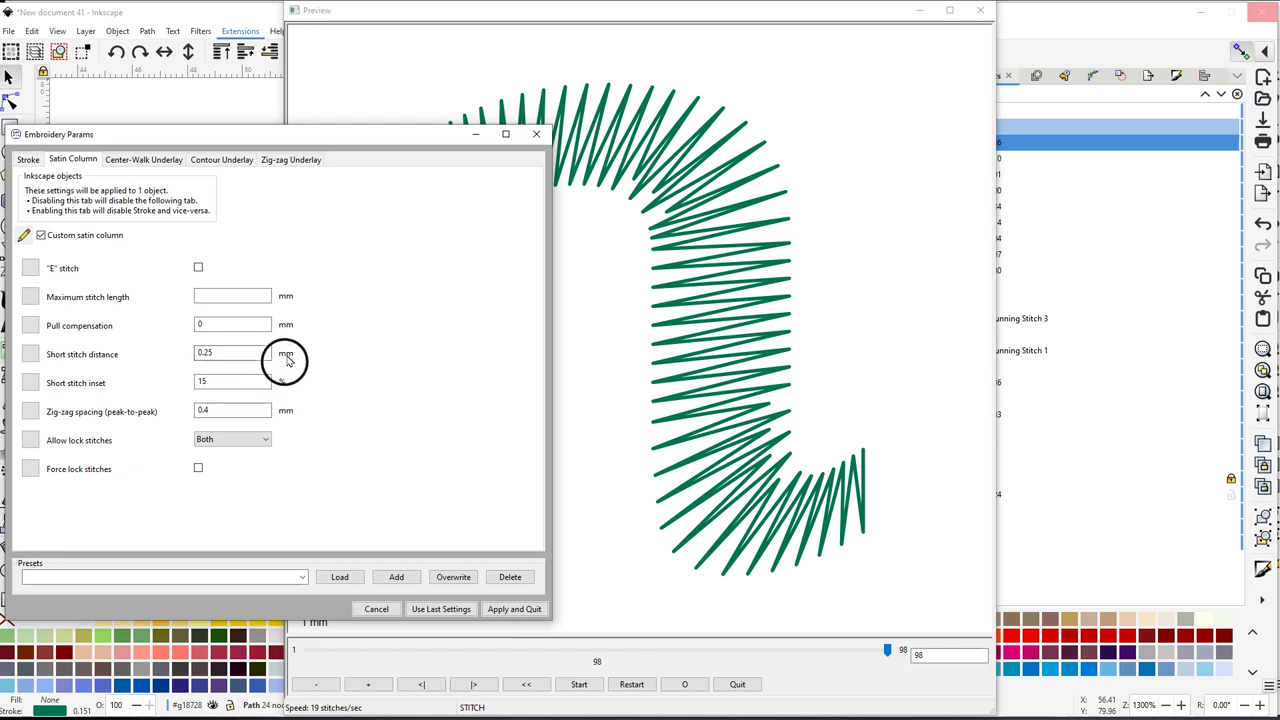
Set the stem satin's zig-zag spacing to 0.2 mm and its short stitch inset to 10%
{"action": "double_click", "coordinate": [217, 411]}
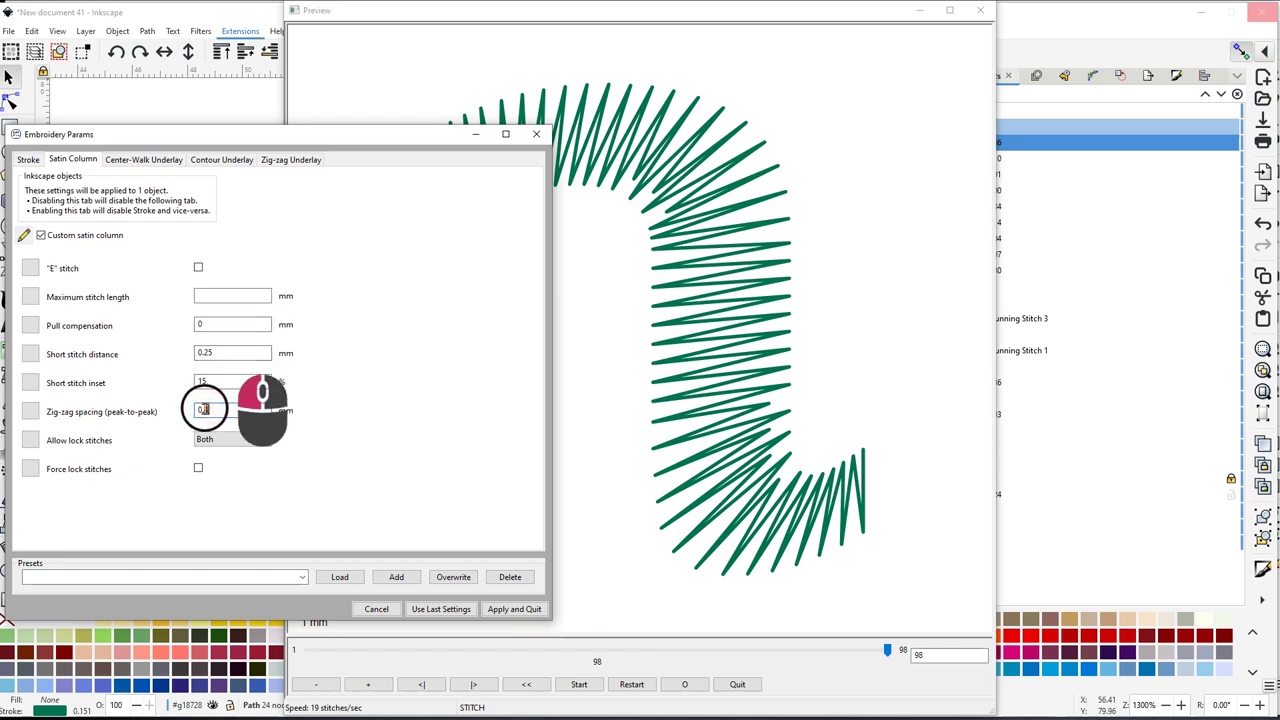
{"action": "type", "text": "2"}
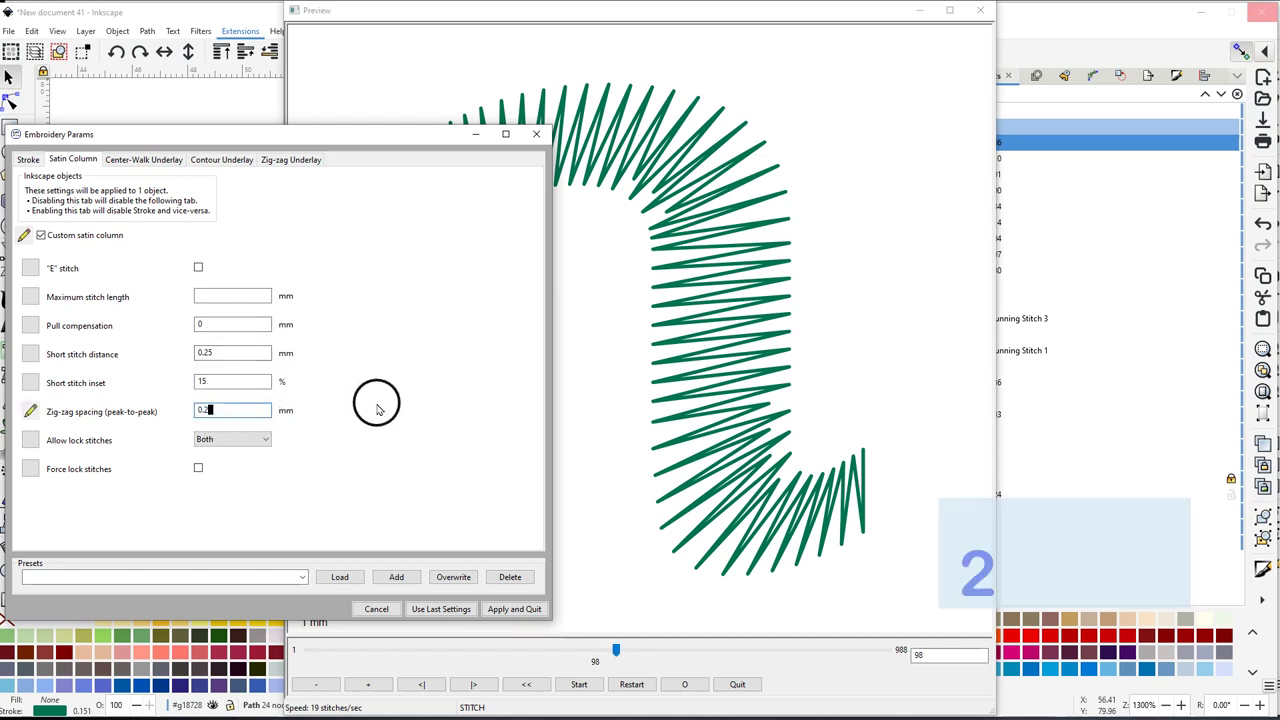
{"action": "double_click", "coordinate": [212, 381]}
{"action": "type", "text": "10"}
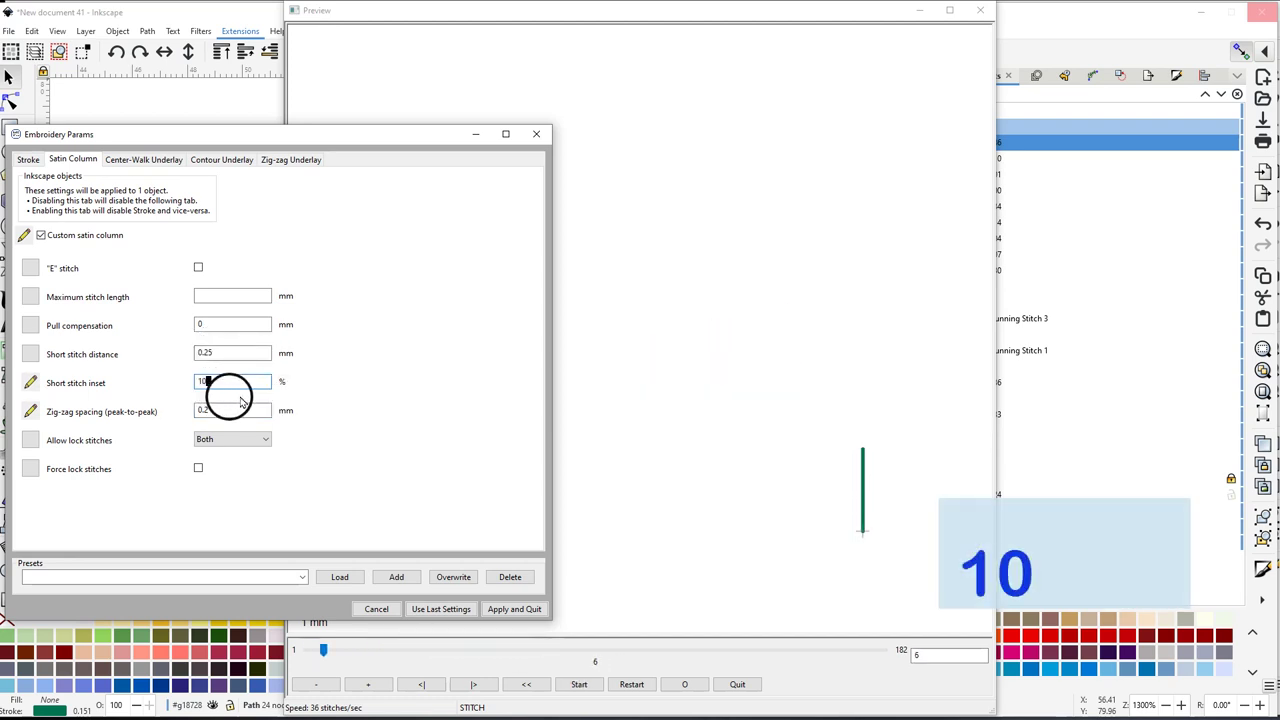
Set the stem satin's short stitch distance to 0.15 mm and apply the embroidery parameters
{"action": "double_click", "coordinate": [220, 351]}
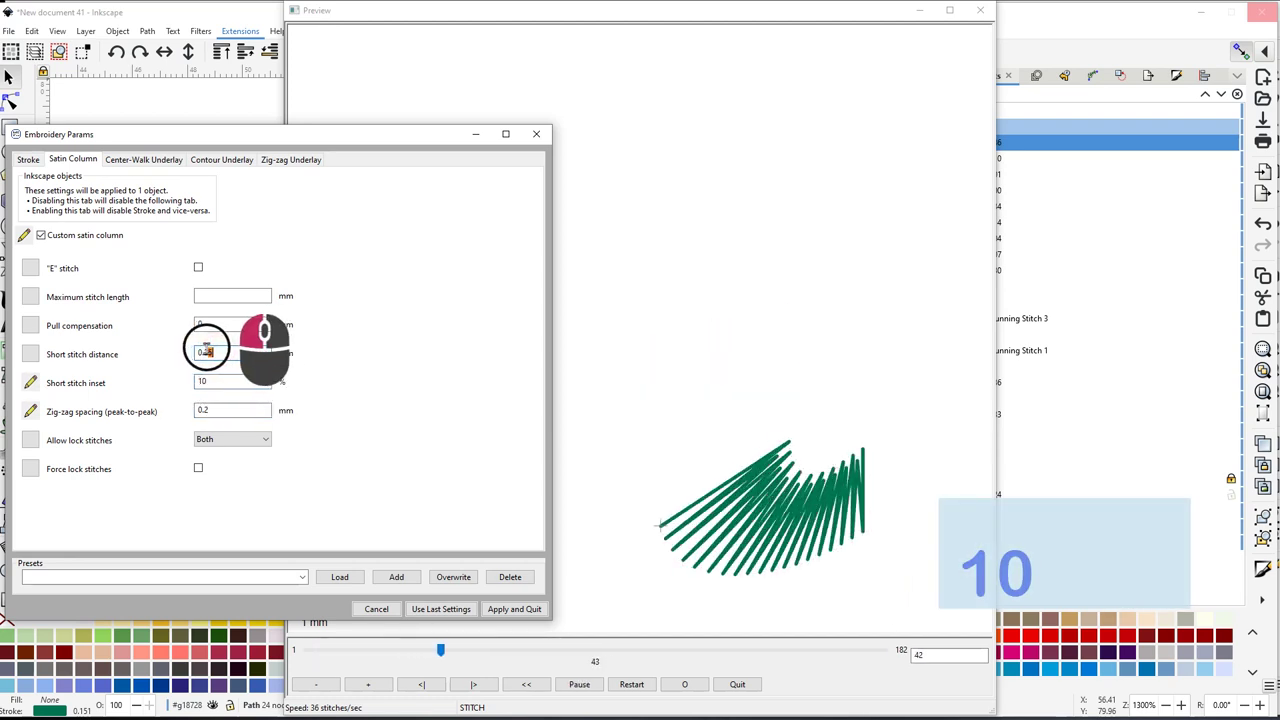
{"action": "type", "text": "15"}
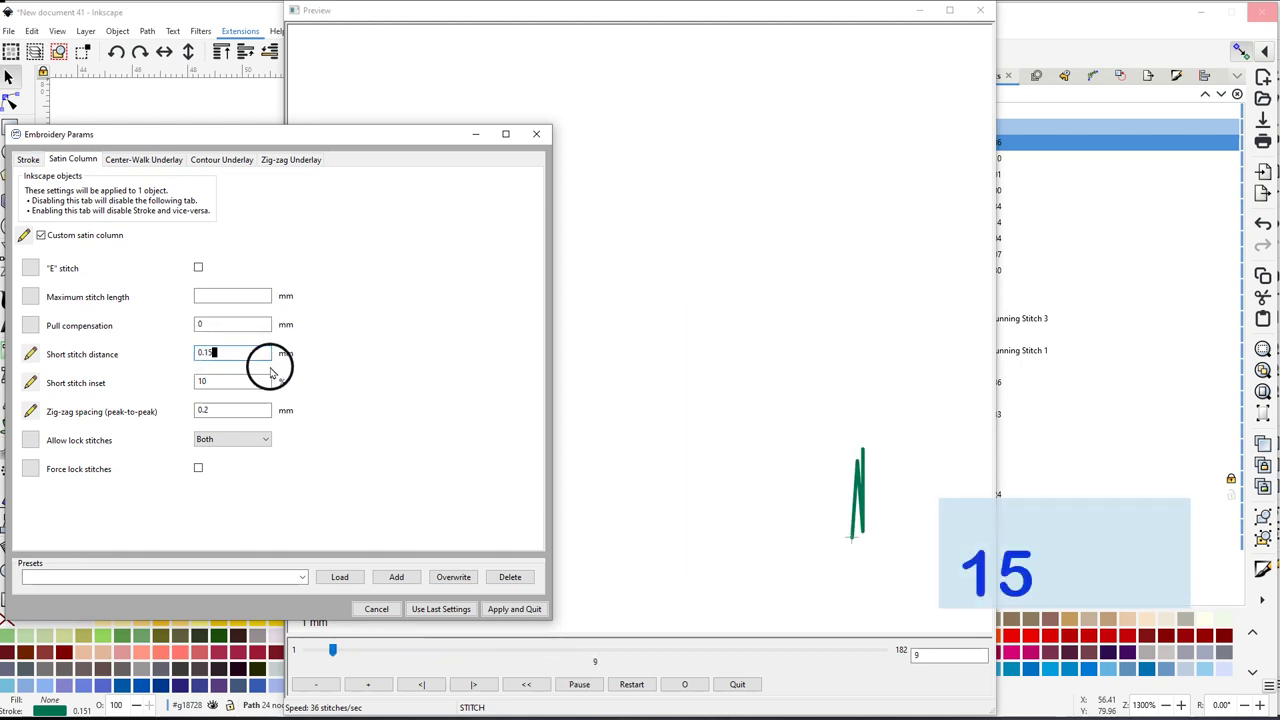
{"action": "key", "text": "Return"}
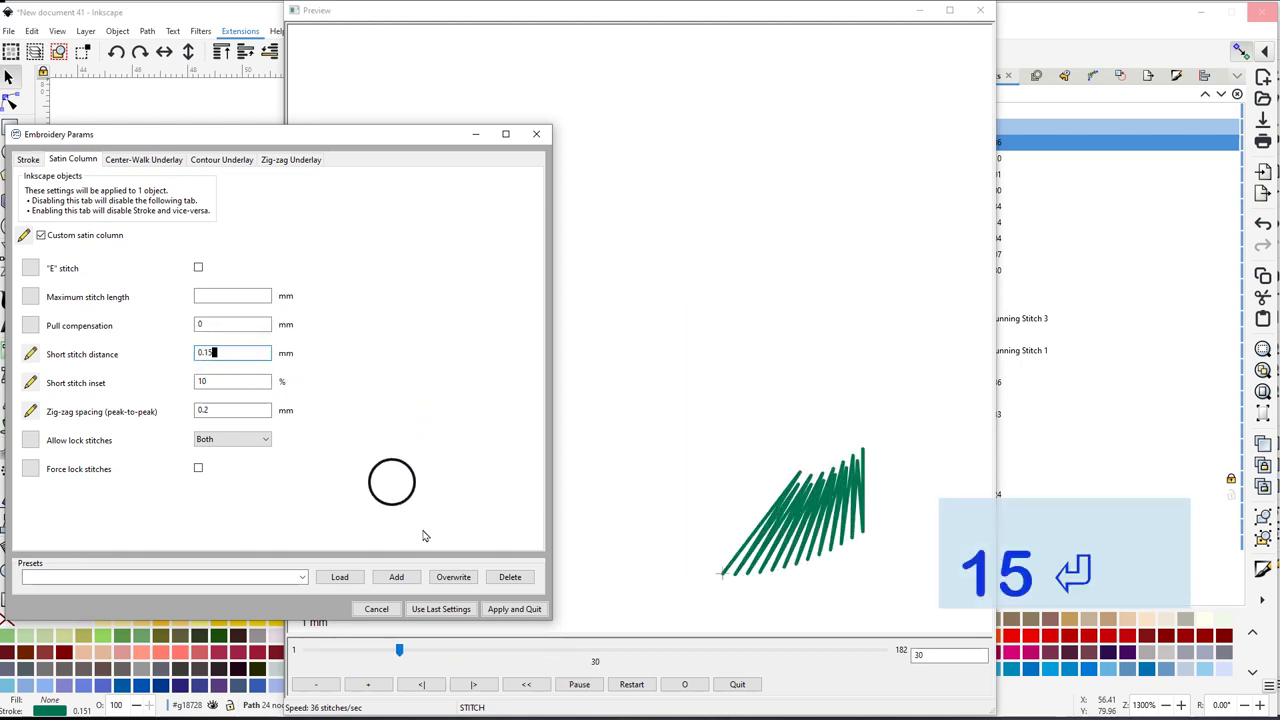
{"action": "left_click", "coordinate": [525, 610]}
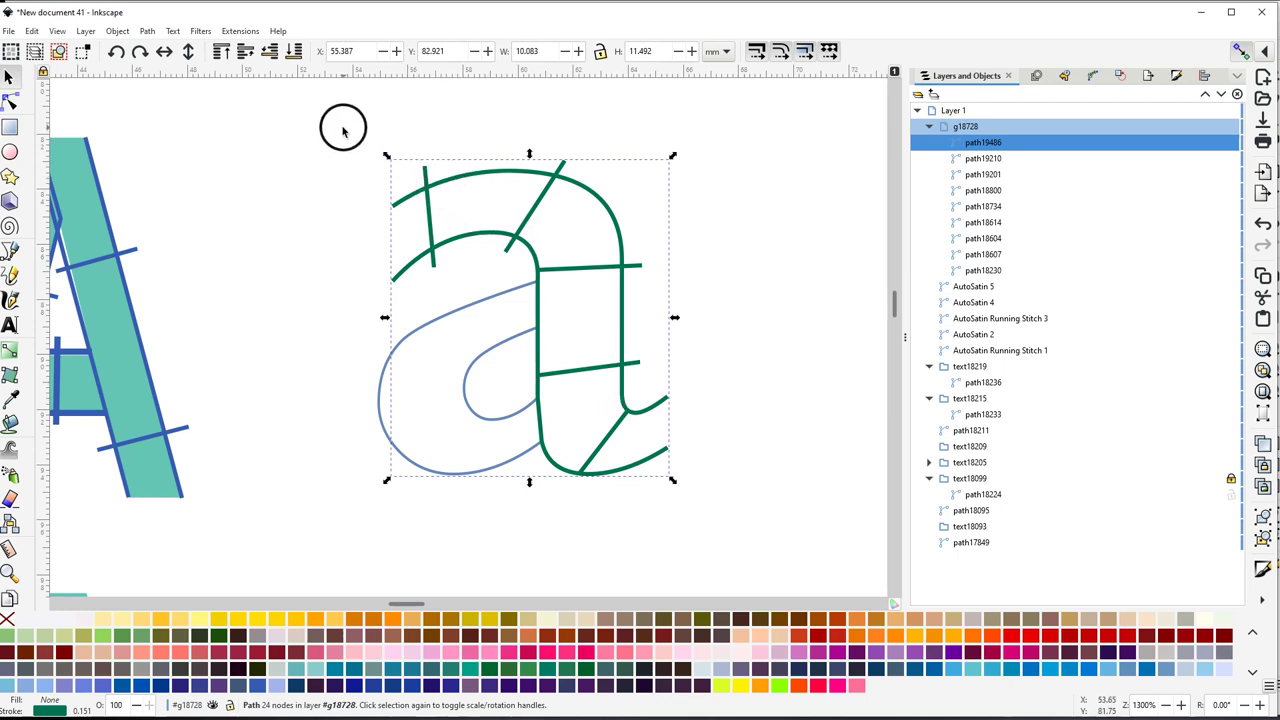
Give the bowl and stem paths the same teal-blue stroke colour and leave both selected
{"action": "left_click_drag", "start_coordinate": [342, 128], "coordinate": [728, 551]}
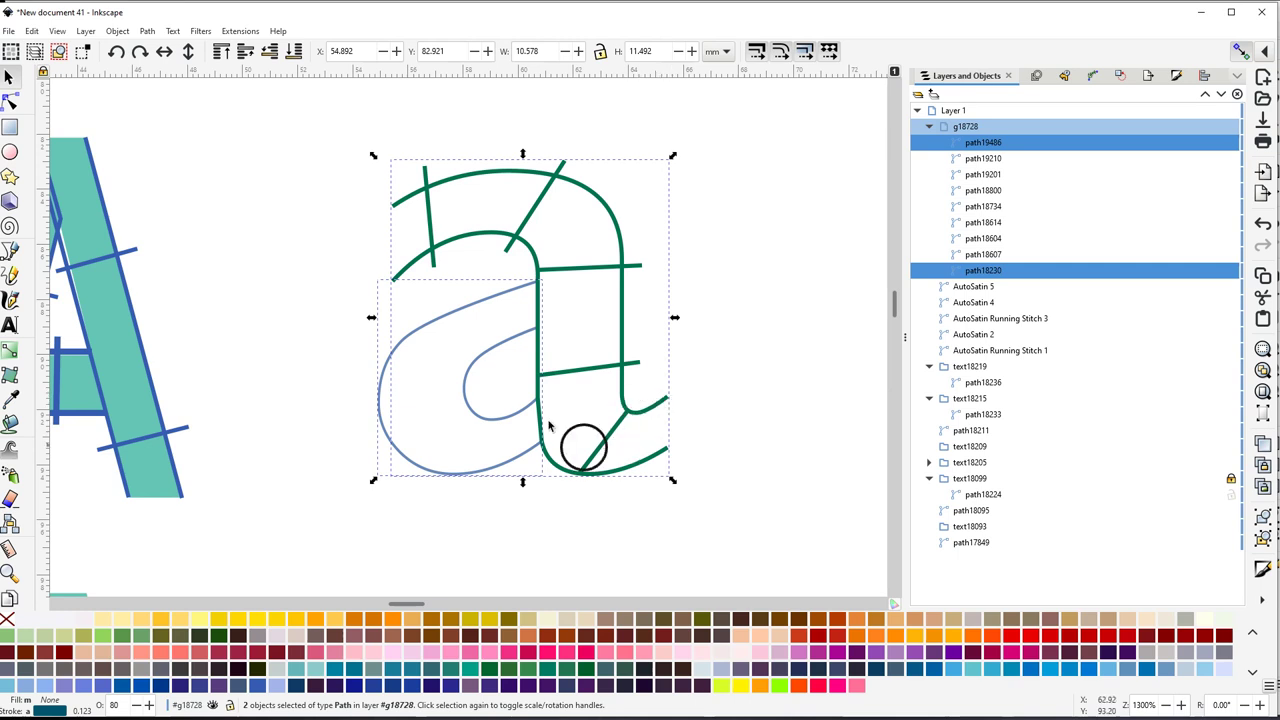
{"action": "left_click", "coordinate": [336, 670], "text": "shift"}
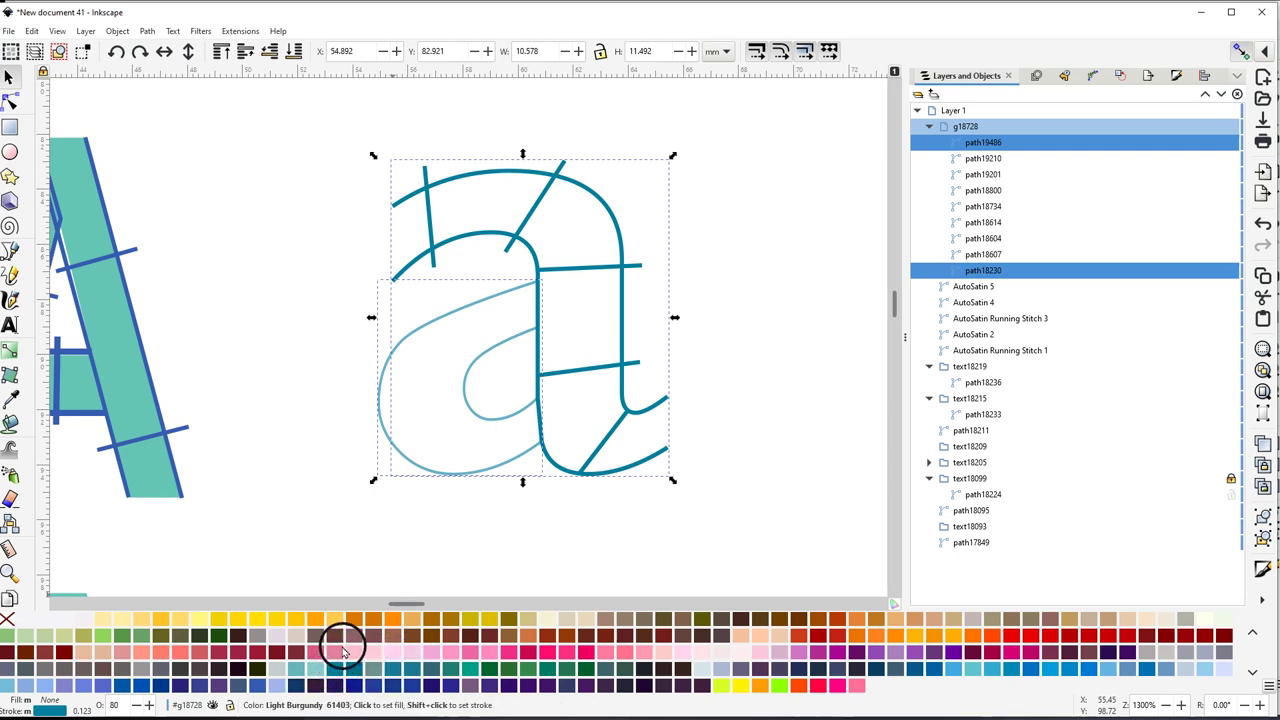
{"action": "left_click", "coordinate": [476, 240]}
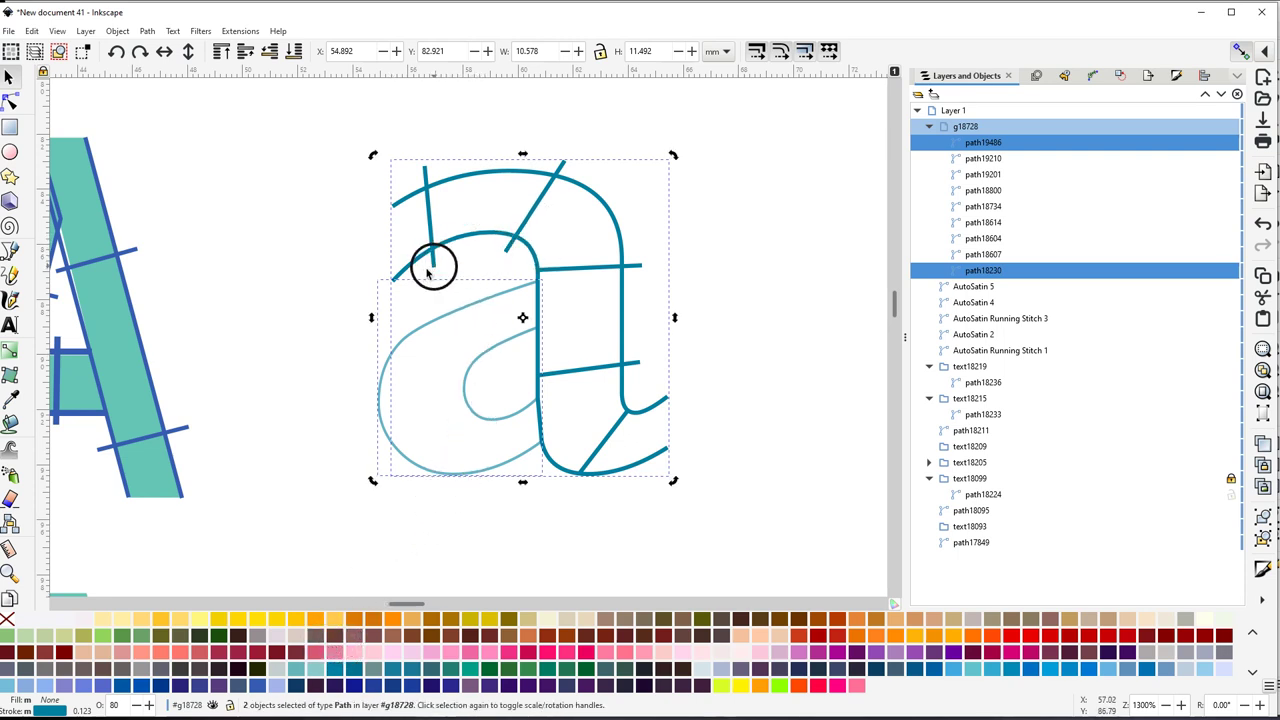
{"action": "left_click", "coordinate": [281, 135]}
{"action": "left_click_drag", "start_coordinate": [272, 125], "coordinate": [712, 538]}
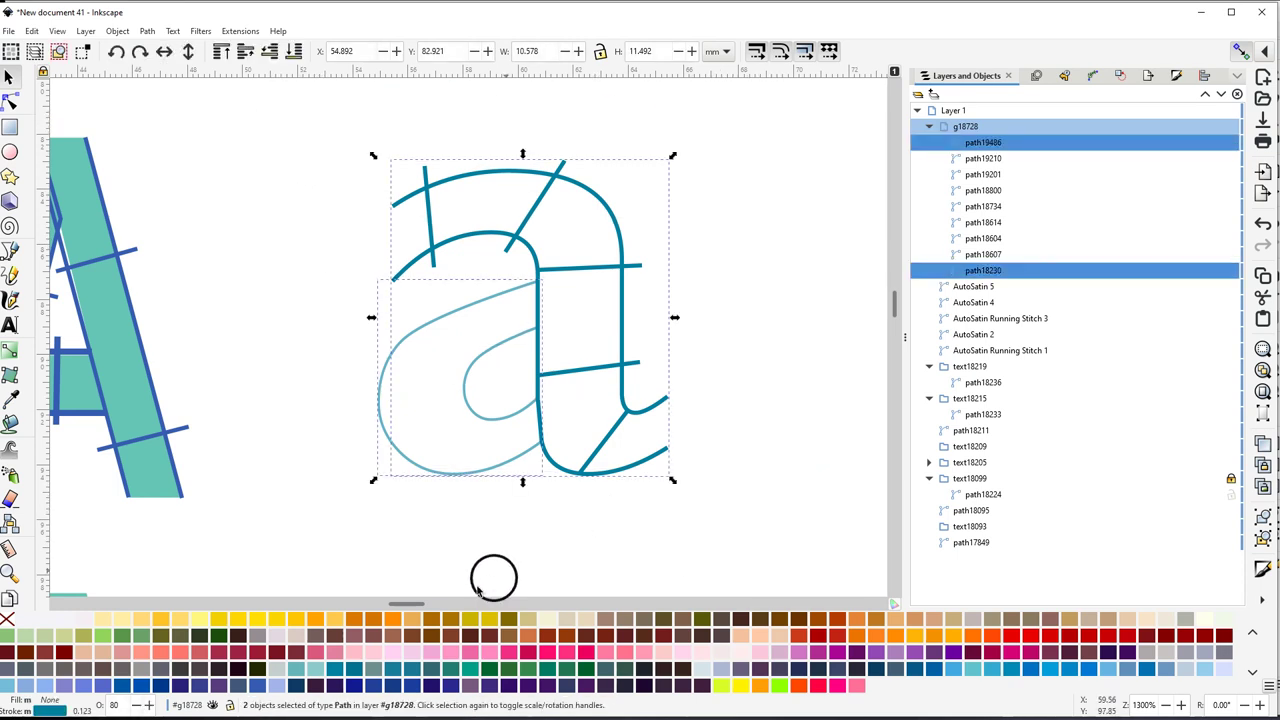
Recolour the strokes of the bowl and stem paths pink and set the bowl path's opacity to 80%
{"action": "left_click", "coordinate": [315, 652], "text": "shift"}
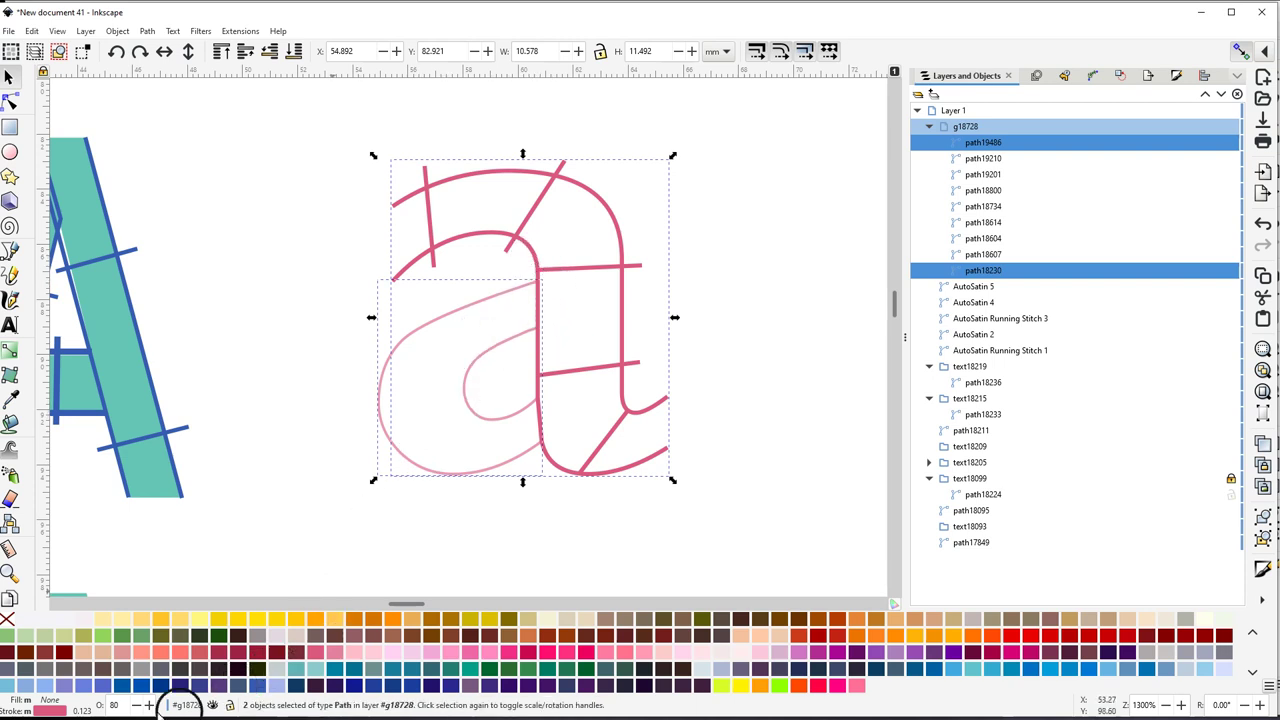
{"action": "left_click", "coordinate": [315, 469]}
{"action": "left_click", "coordinate": [384, 426]}
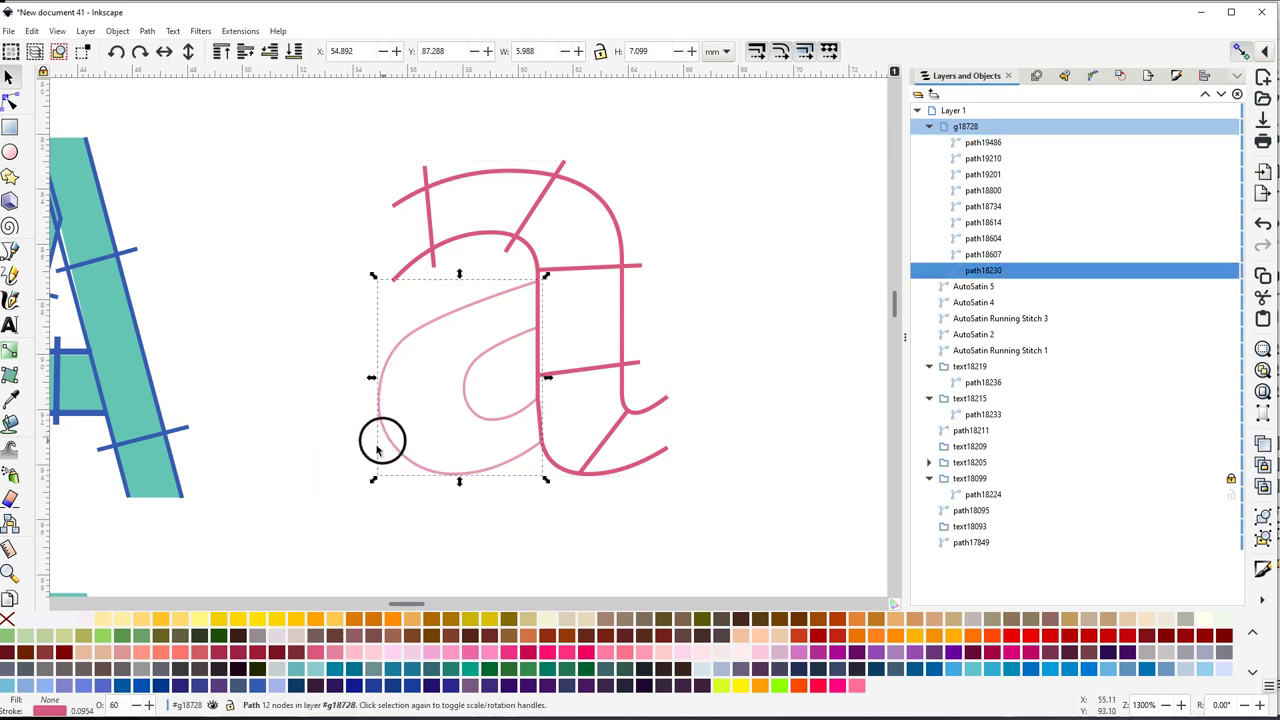
{"action": "double_click", "coordinate": [115, 705]}
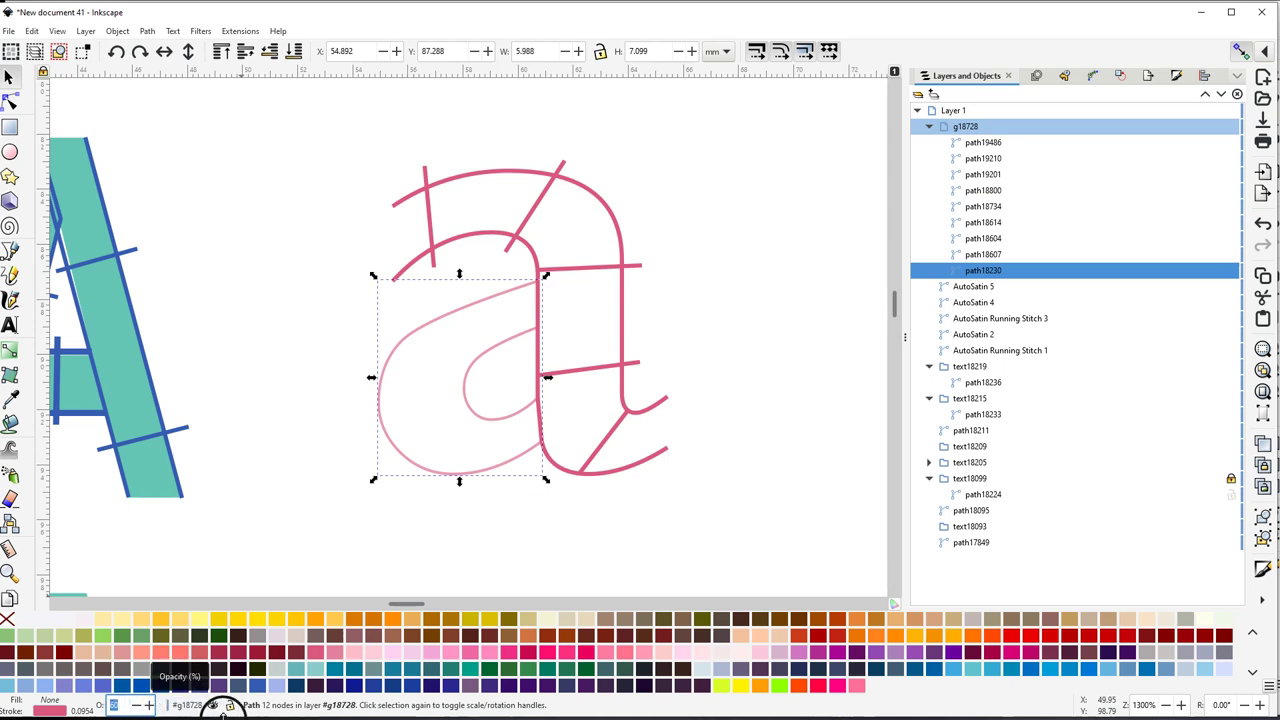
{"action": "type", "text": "80"}
{"action": "key", "text": "Return"}
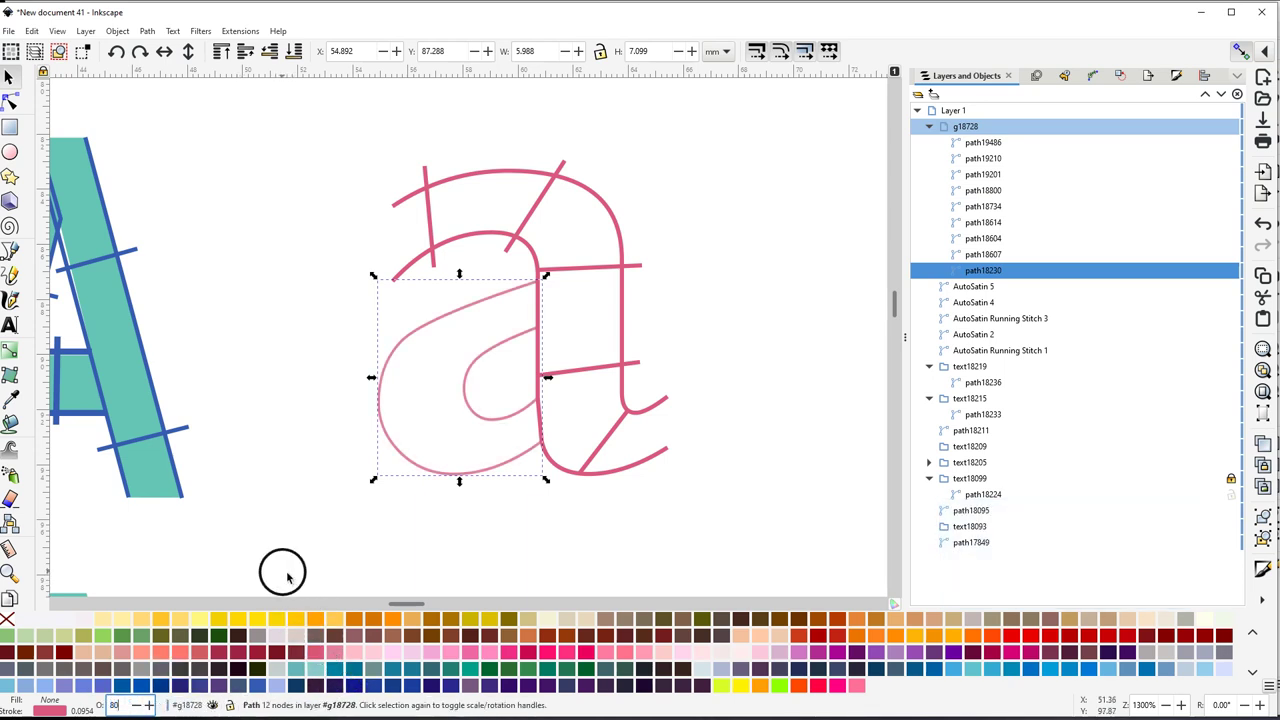
Thicken the bowl path's stroke to about 0.21 mm
{"action": "left_click", "coordinate": [660, 338]}
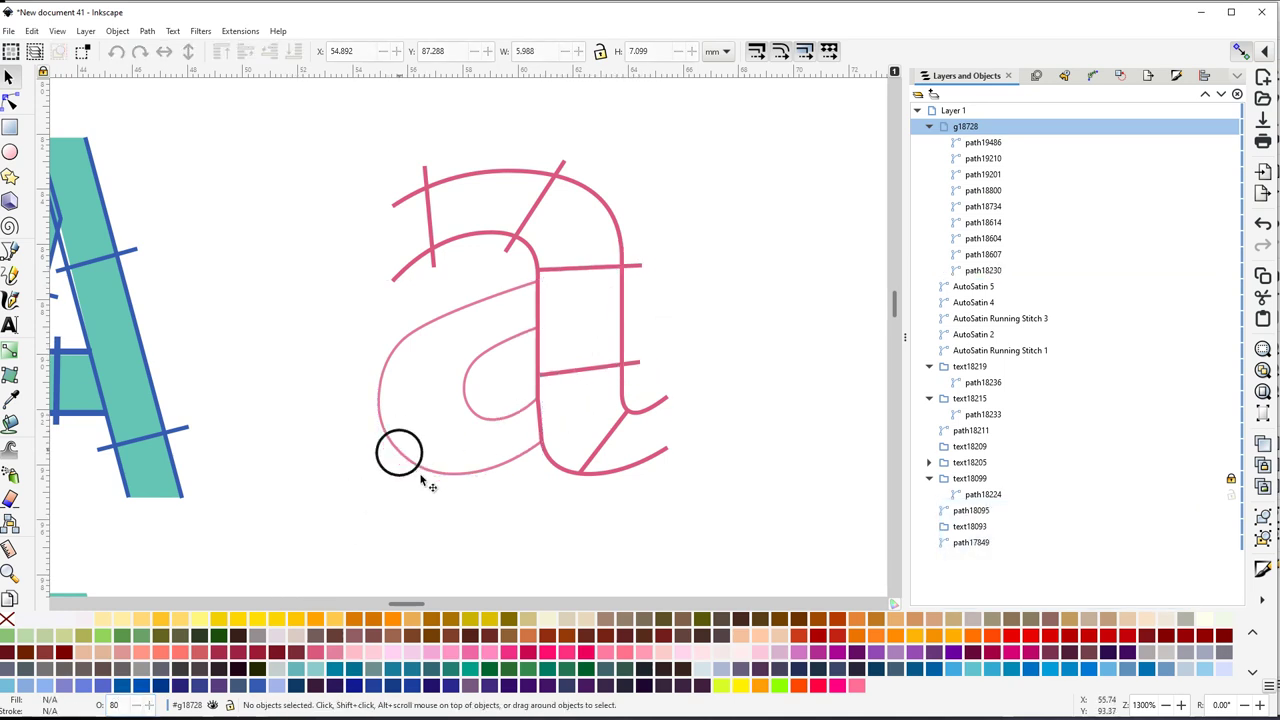
{"action": "scroll", "coordinate": [438, 478], "scroll_direction": "up", "scroll_amount": 1}
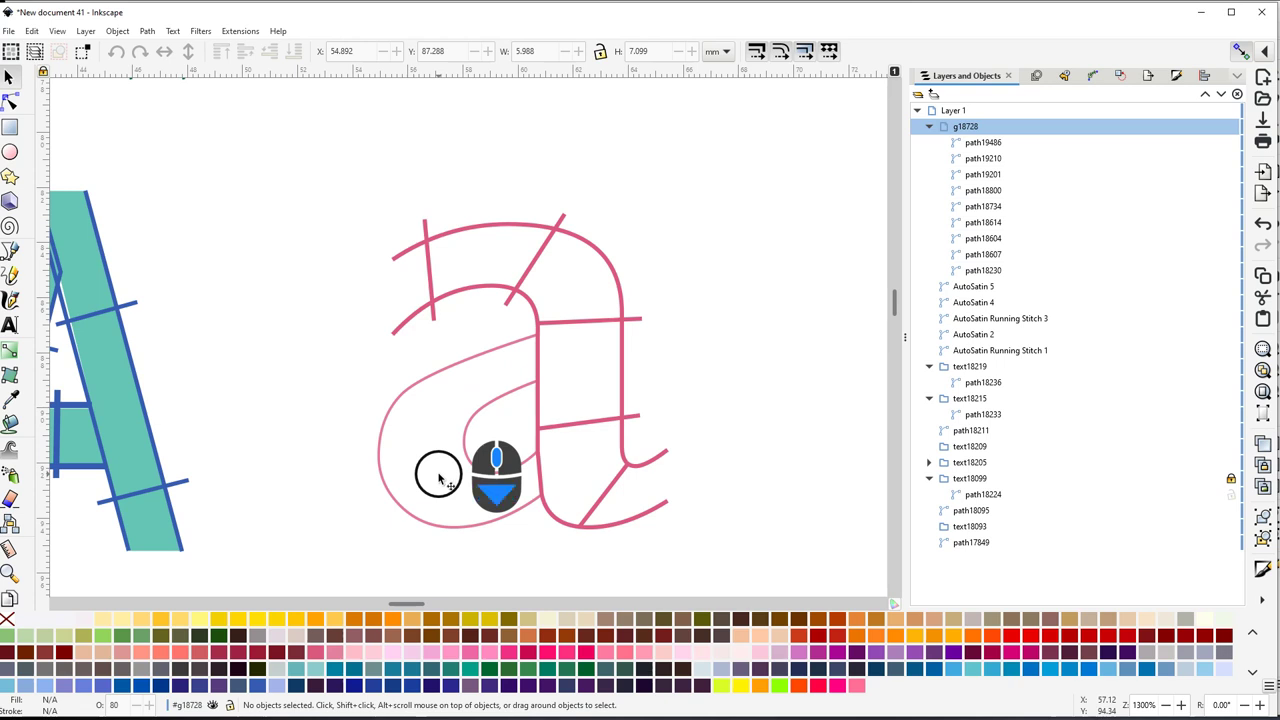
{"action": "scroll", "coordinate": [438, 478], "scroll_direction": "down", "scroll_amount": 1}
{"action": "left_click", "coordinate": [438, 478]}
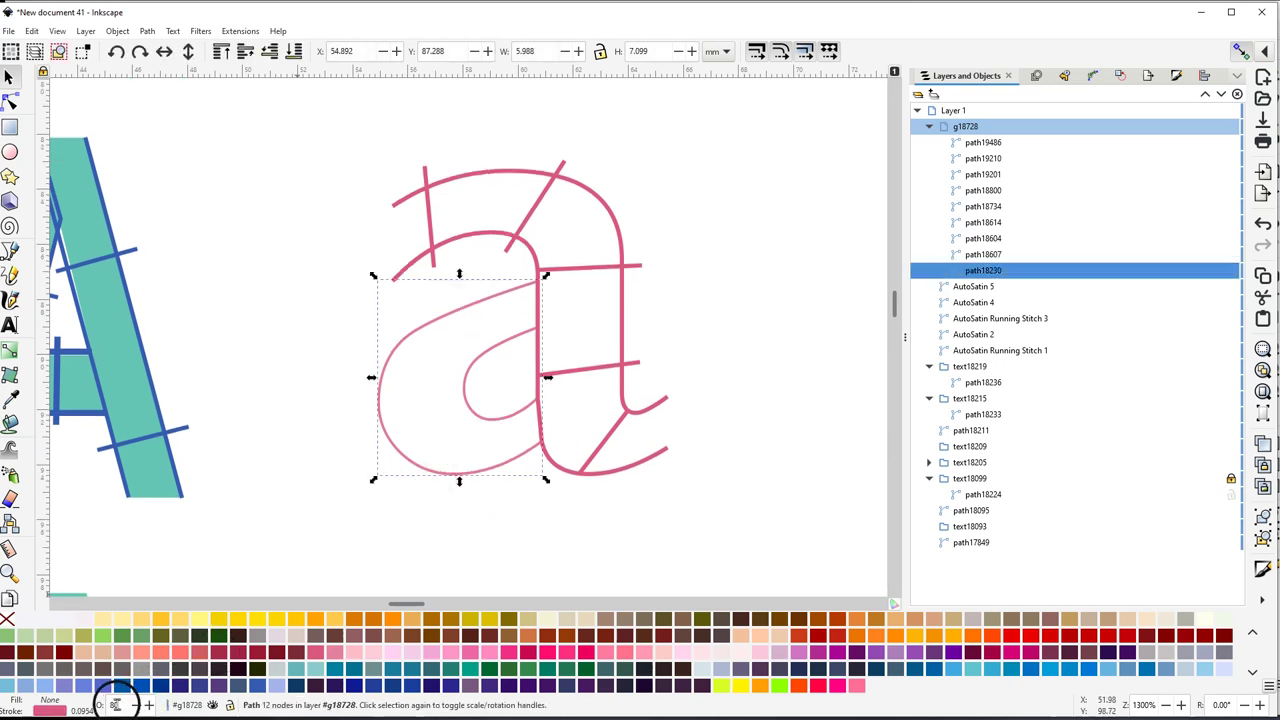
{"action": "left_click_drag", "start_coordinate": [80, 710], "coordinate": [82, 712]}
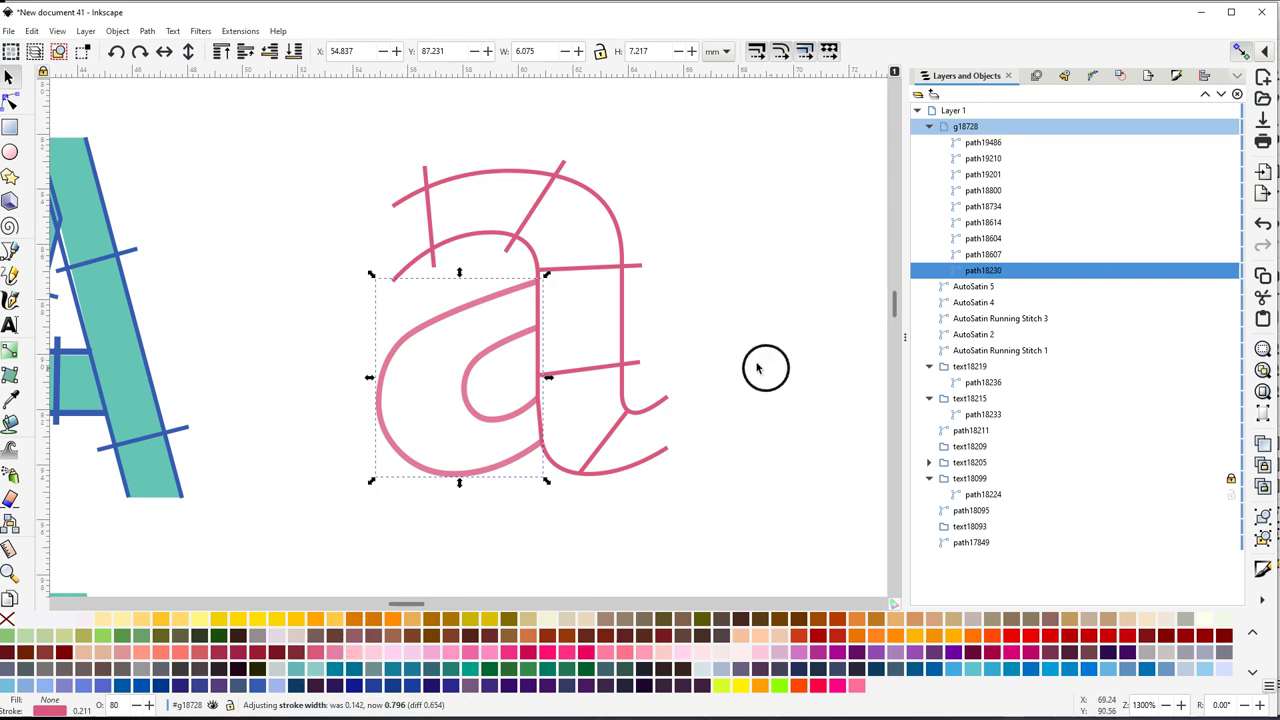
Examine the middle purple serif A up close, checking where its crossbar and foot serifs join the legs
{"action": "scroll", "coordinate": [740, 355], "scroll_direction": "down", "scroll_amount": 1}
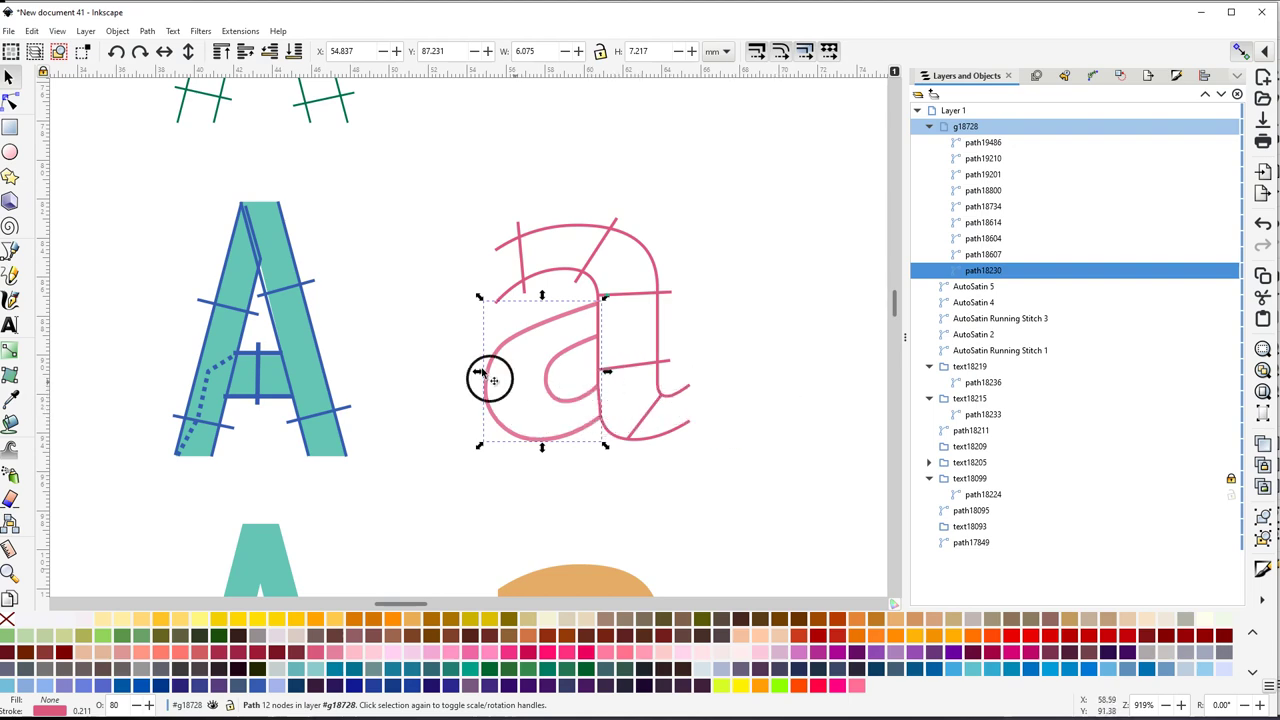
{"action": "scroll", "coordinate": [436, 332], "scroll_direction": "down", "scroll_amount": 2, "text": "ctrl"}
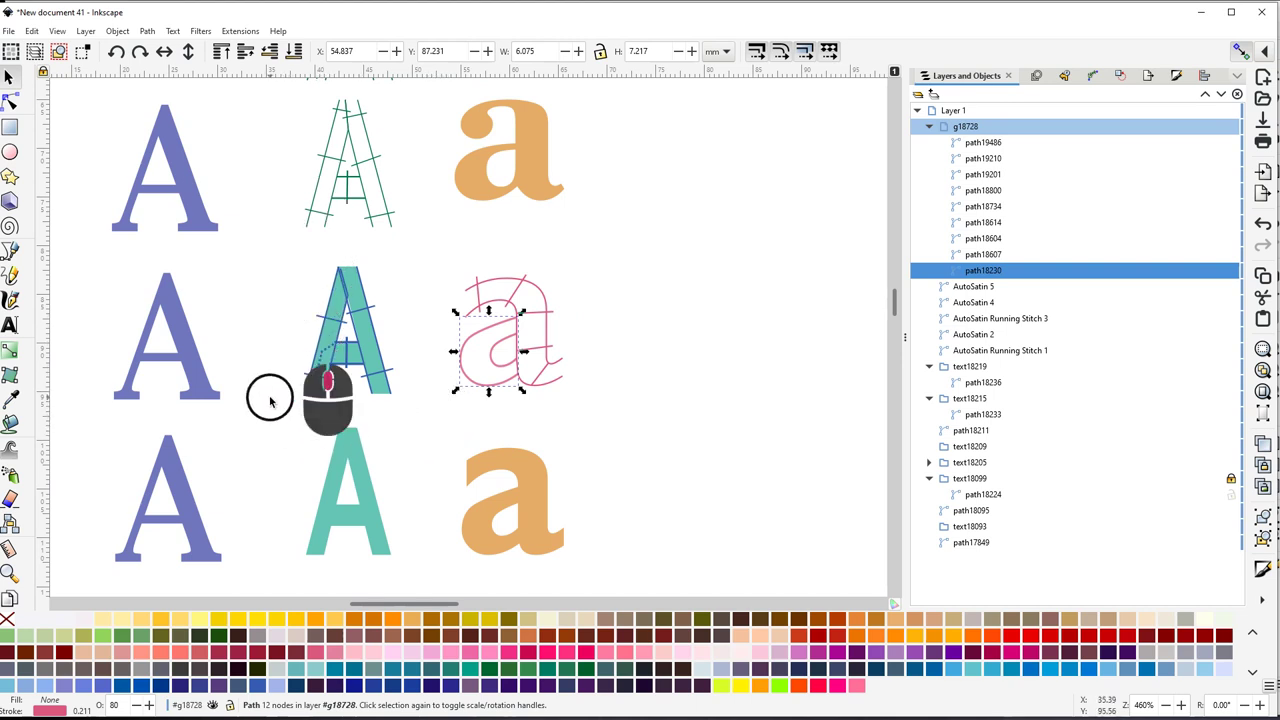
{"action": "left_click_drag", "start_coordinate": [266, 397], "coordinate": [431, 366]}
{"action": "scroll", "coordinate": [351, 398], "scroll_direction": "up", "scroll_amount": 2, "text": "ctrl"}
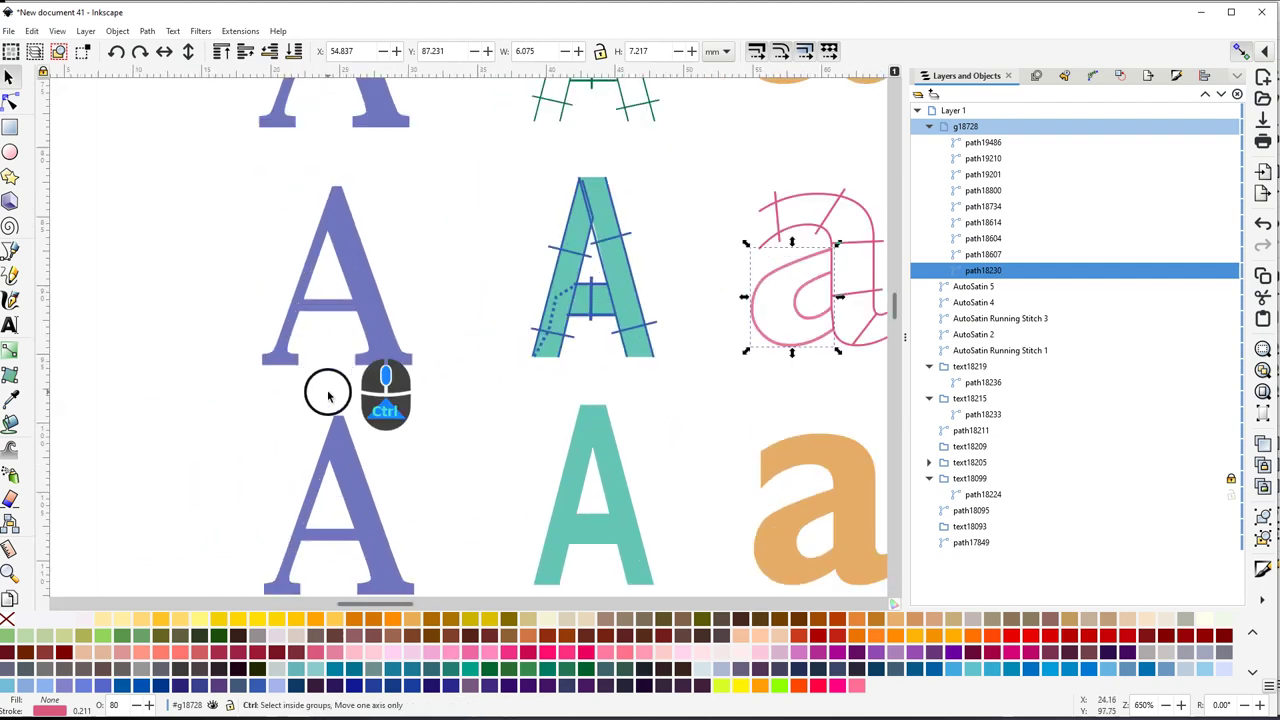
{"action": "left_click_drag", "start_coordinate": [400, 243], "coordinate": [414, 351]}
{"action": "scroll", "coordinate": [392, 388], "scroll_direction": "up", "scroll_amount": 2}
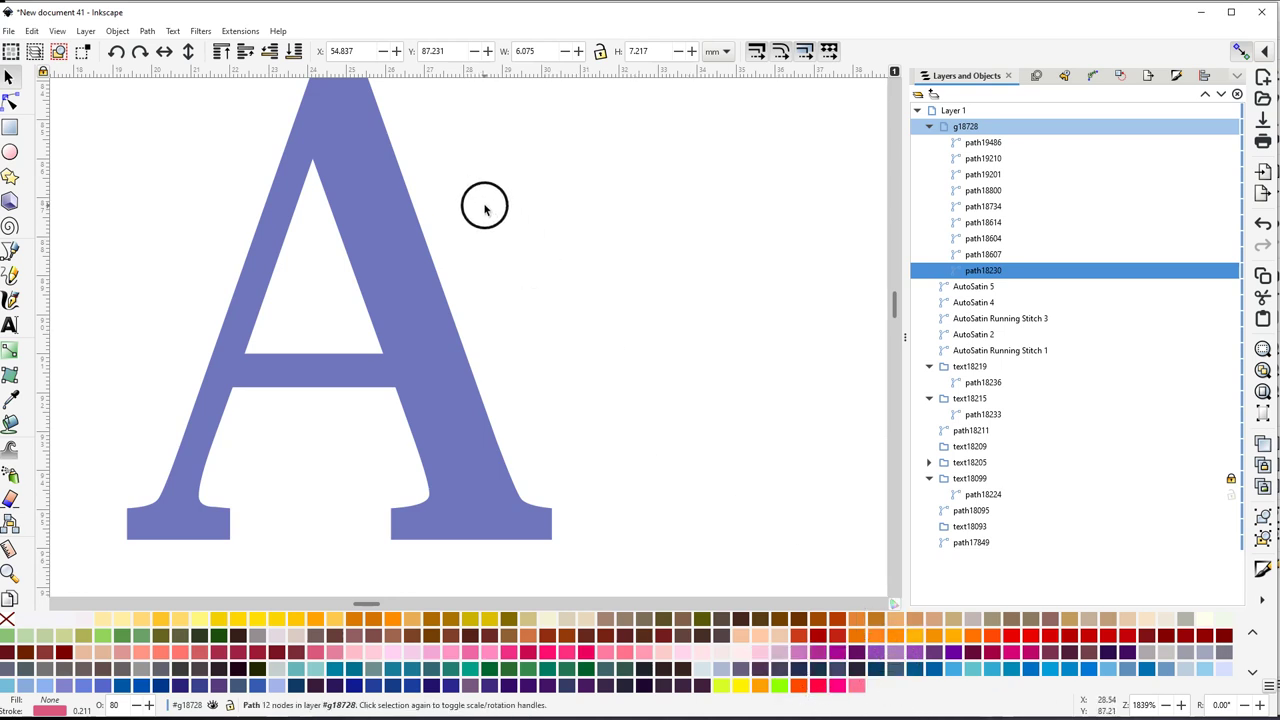
{"action": "scroll", "coordinate": [494, 250], "scroll_direction": "up", "scroll_amount": 2}
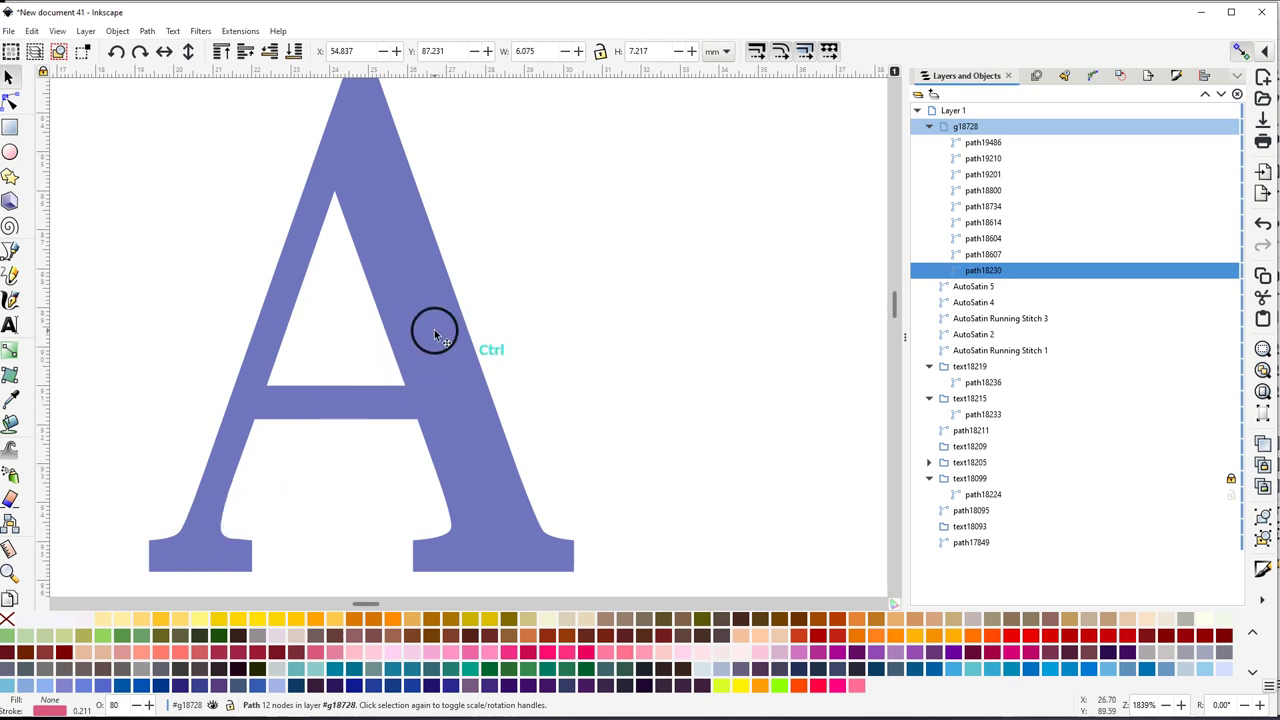
{"action": "scroll", "coordinate": [435, 336], "scroll_direction": "down", "scroll_amount": 1, "text": "ctrl"}
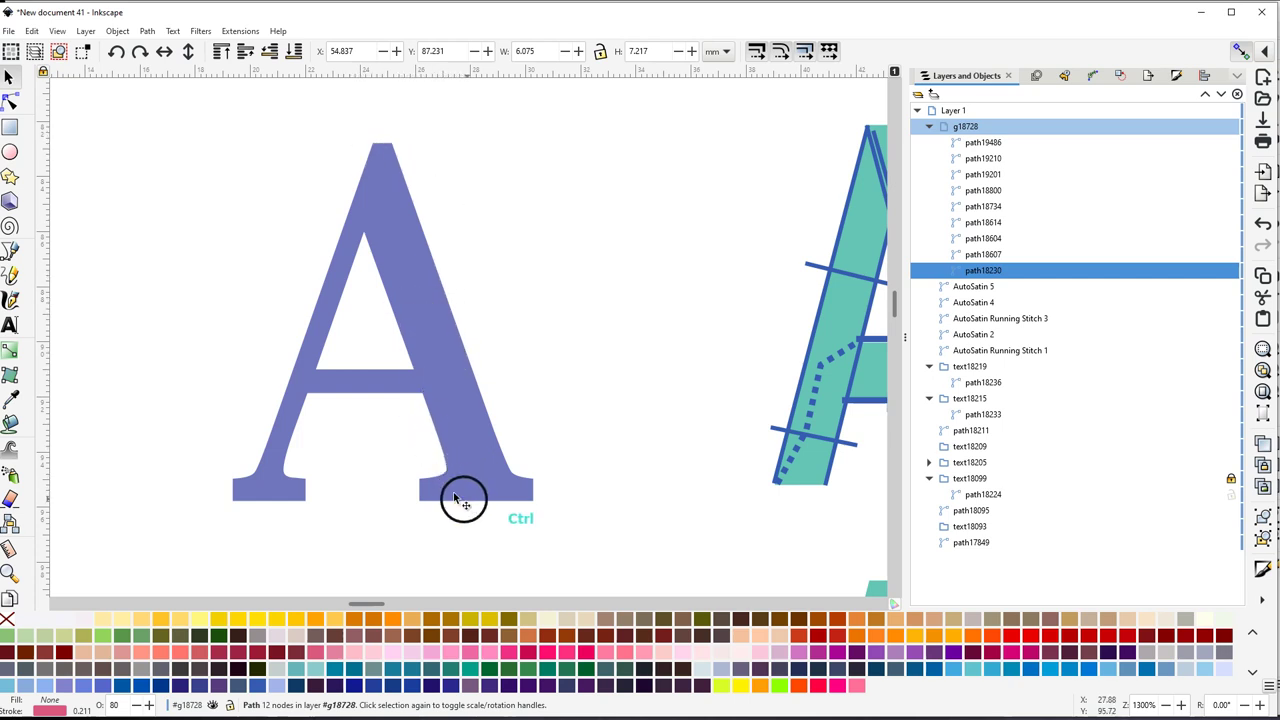
{"action": "scroll", "coordinate": [357, 503], "scroll_direction": "up", "scroll_amount": 1, "text": "ctrl"}
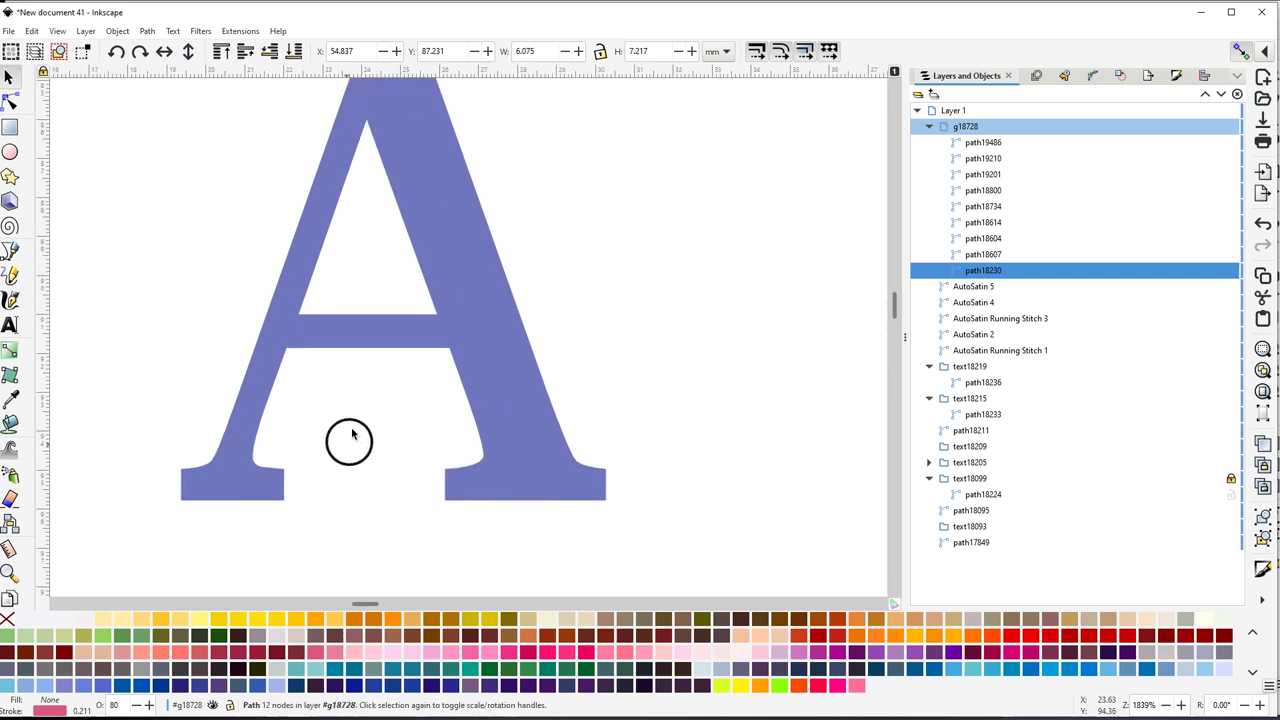
{"action": "left_click_drag", "start_coordinate": [349, 429], "coordinate": [360, 471]}
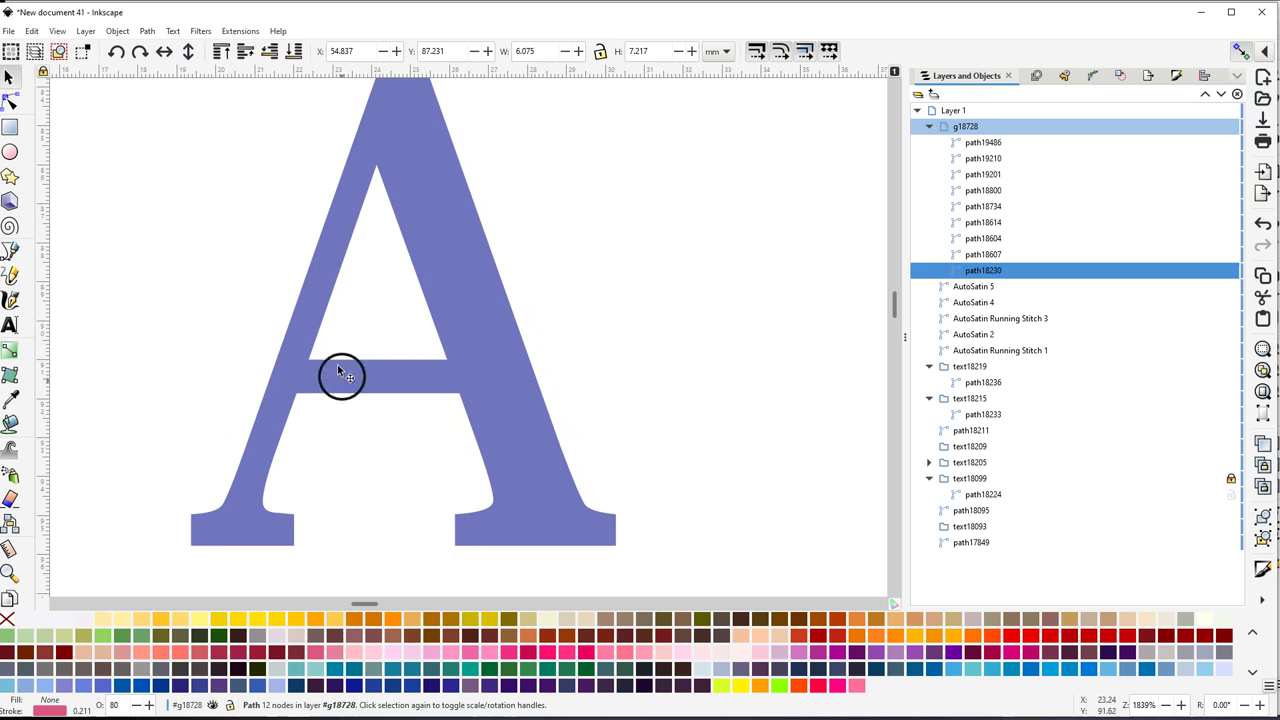
Draw a closed straight-sided outline around the purple A's crossbar with the Pen tool, placing nodes at the four corners where it meets the legs
{"action": "left_click", "coordinate": [12, 250]}
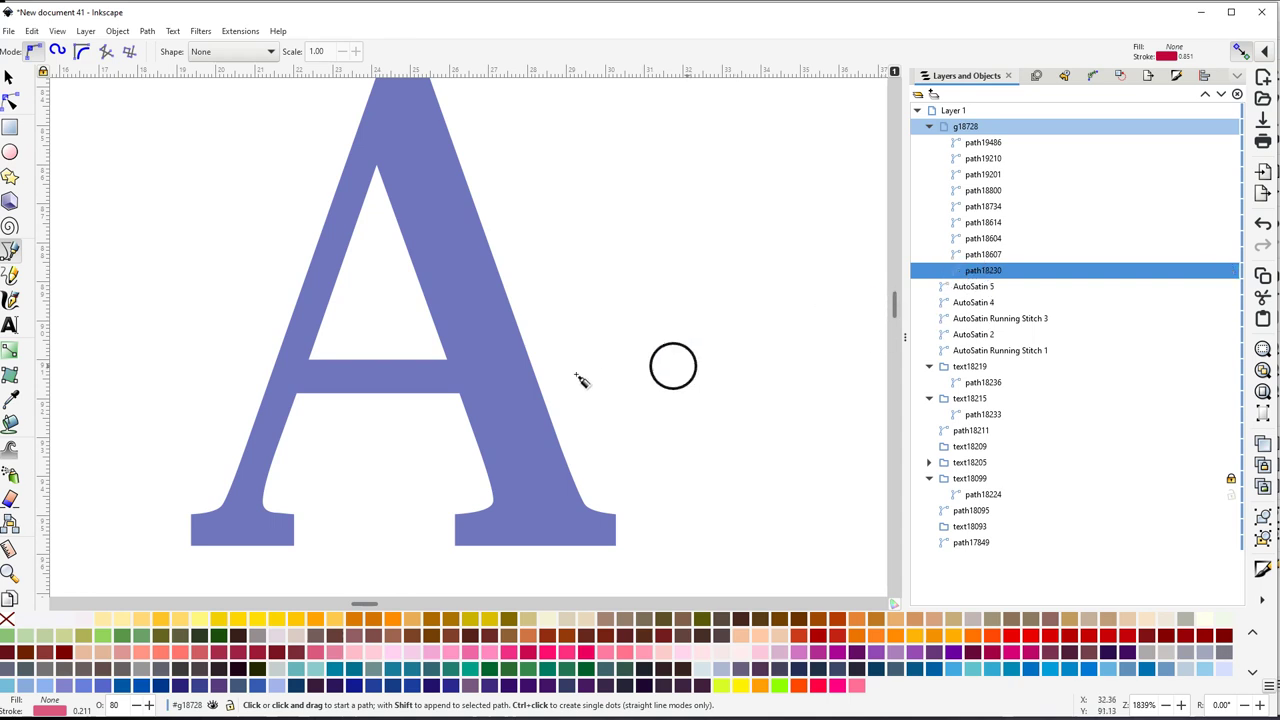
{"action": "left_click", "coordinate": [350, 313]}
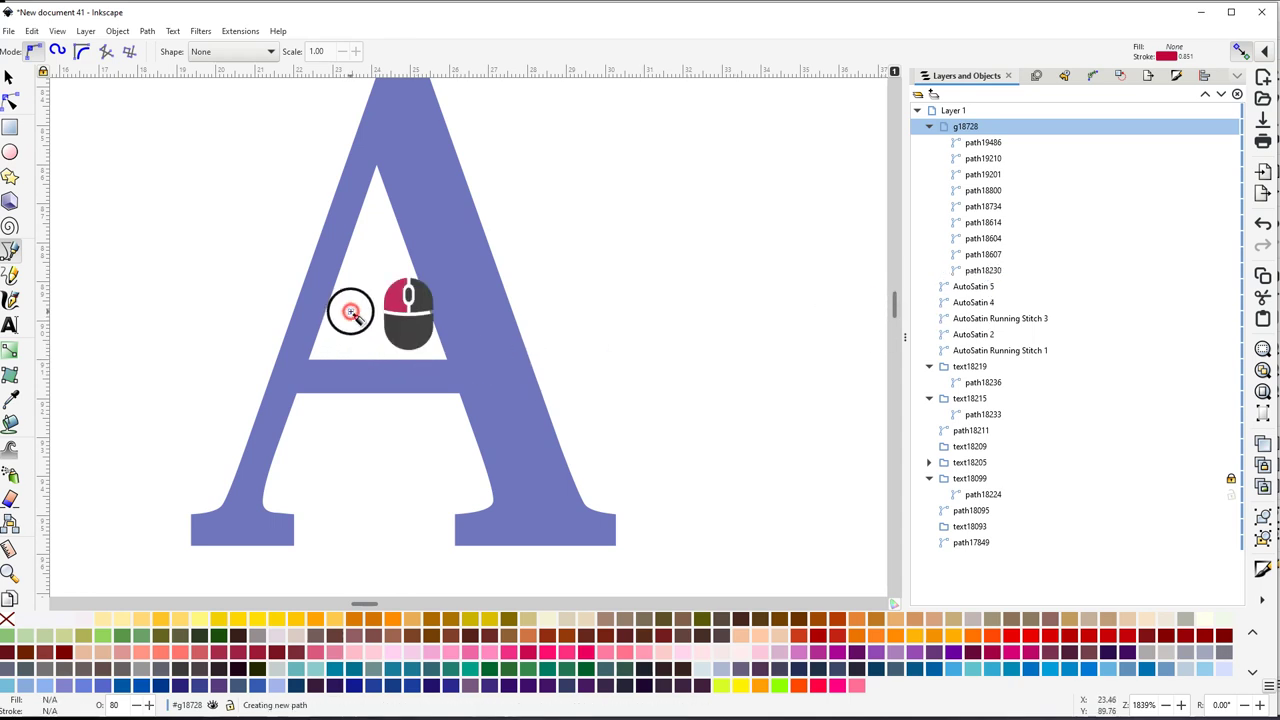
{"action": "left_click", "coordinate": [310, 357]}
{"action": "left_click", "coordinate": [297, 394]}
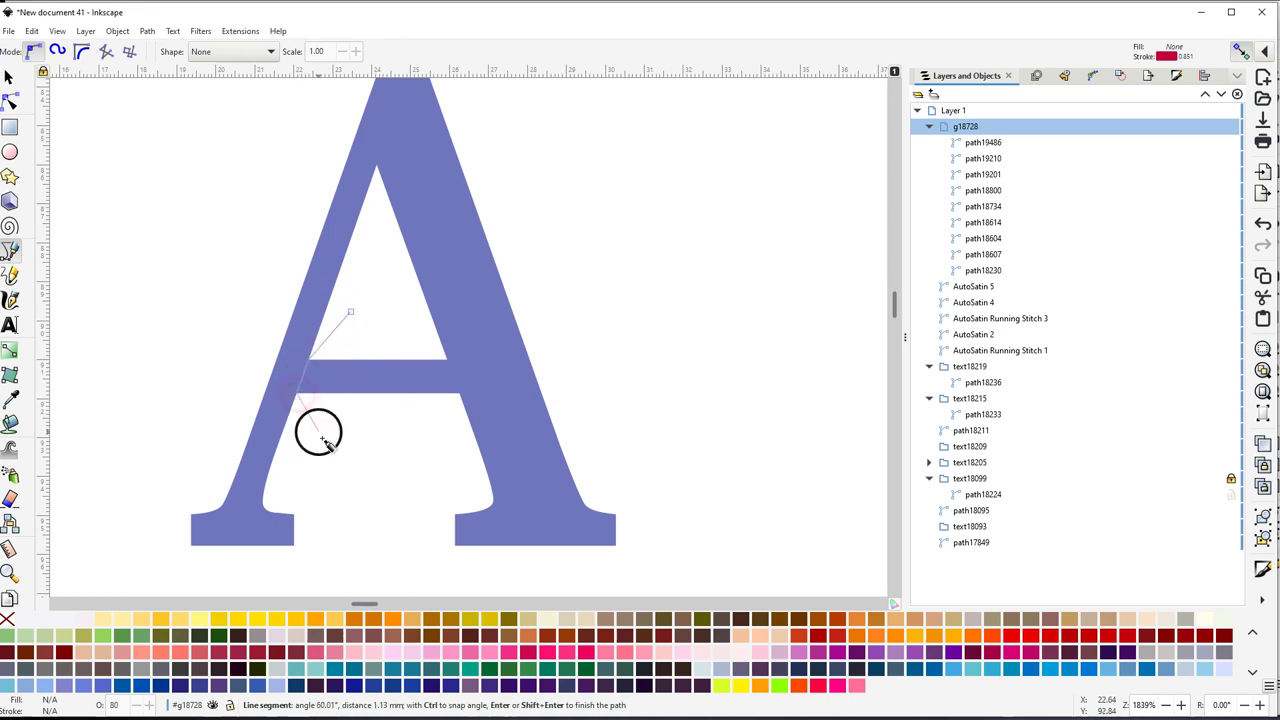
{"action": "left_click", "coordinate": [323, 442]}
{"action": "left_click", "coordinate": [437, 444]}
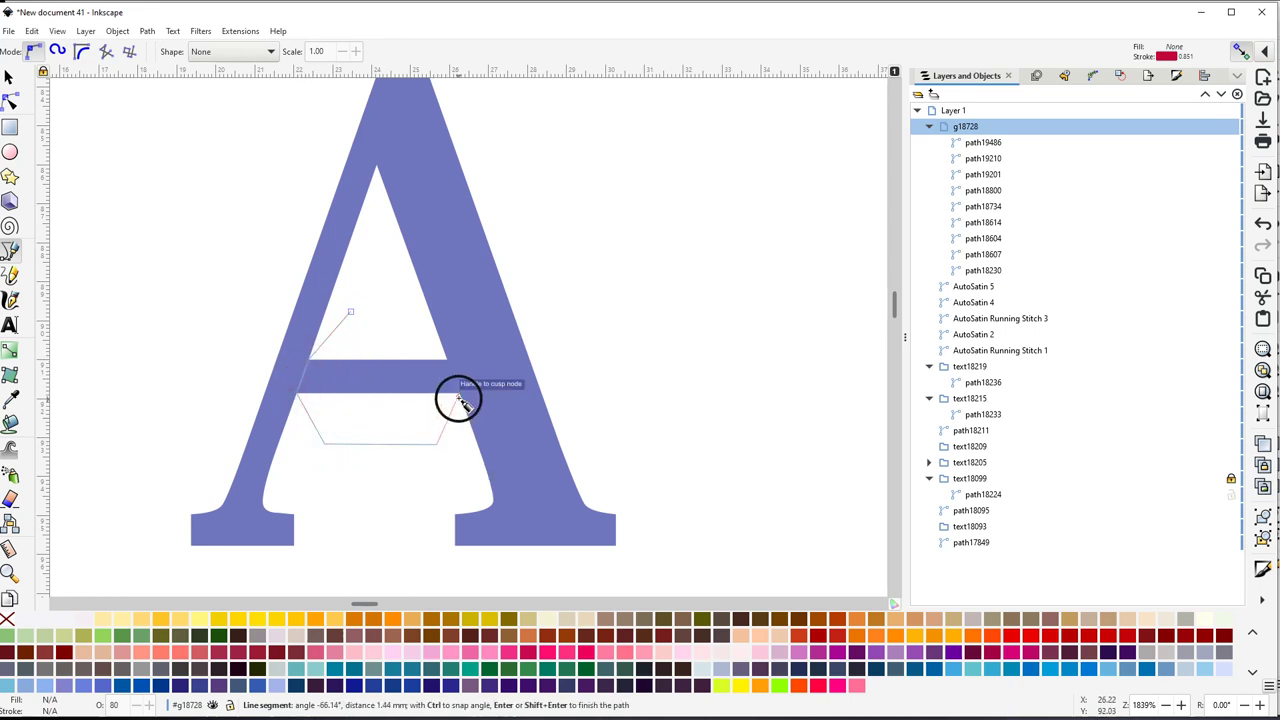
{"action": "left_click", "coordinate": [457, 397]}
{"action": "left_click", "coordinate": [447, 365]}
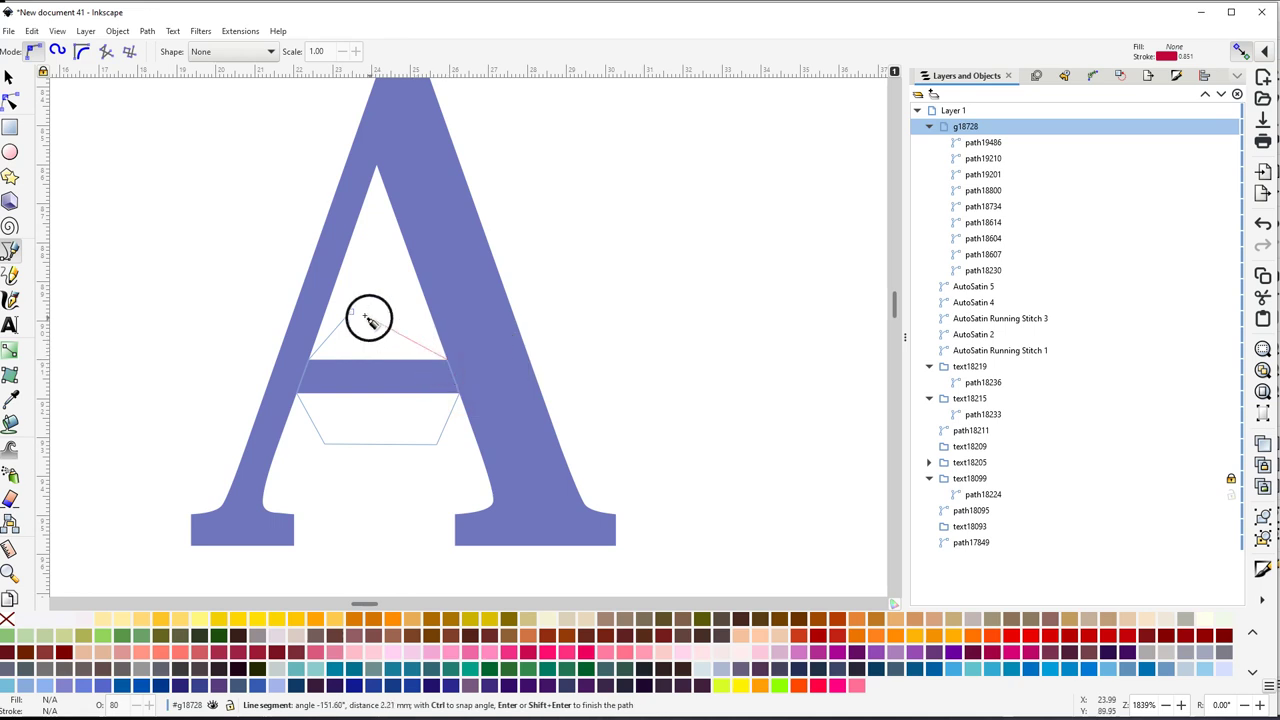
{"action": "left_click", "coordinate": [350, 311]}
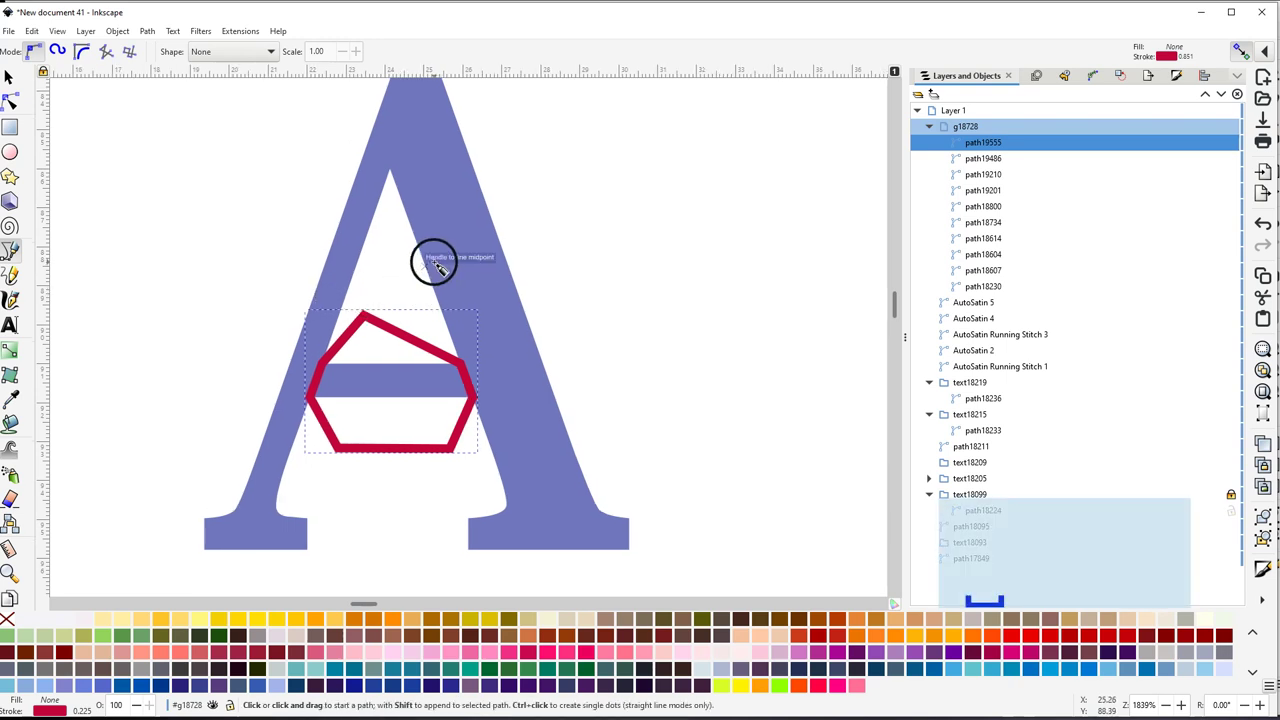
Divide the purple A with the crossbar outline to separate the crossbar from the rest of the letter
{"action": "key", "text": "s"}
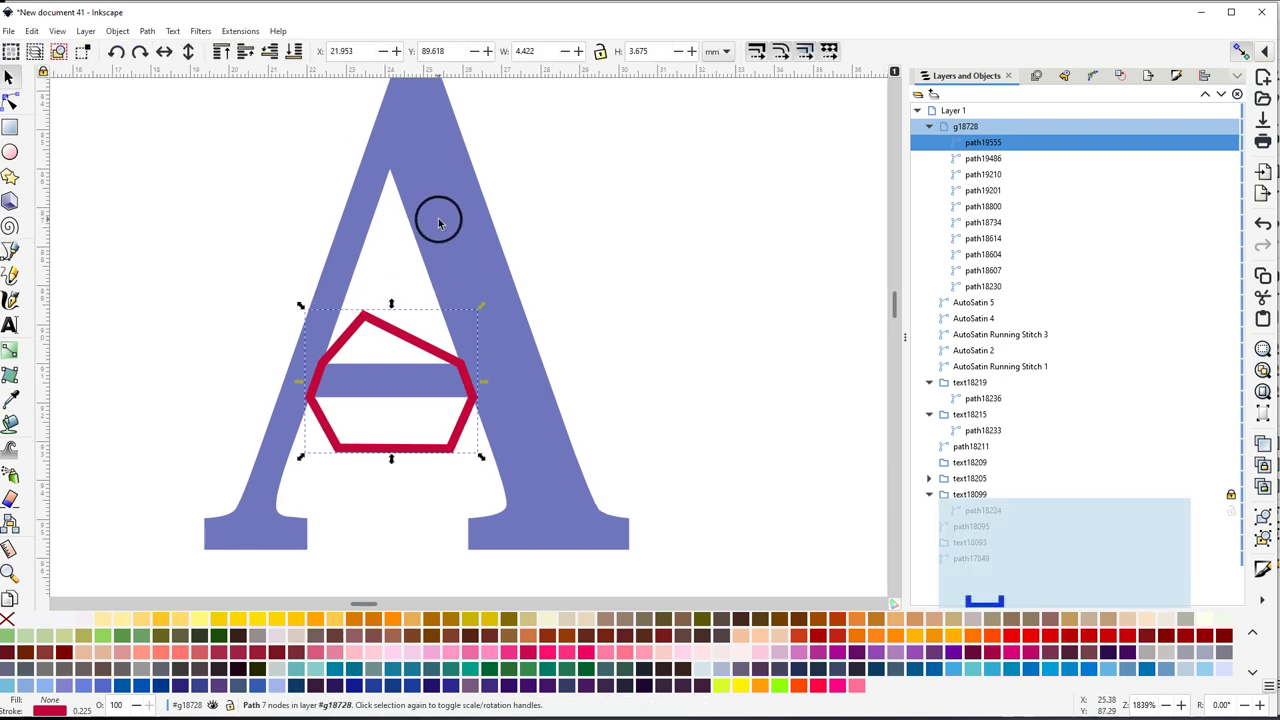
{"action": "left_click", "coordinate": [440, 224], "text": "shift"}
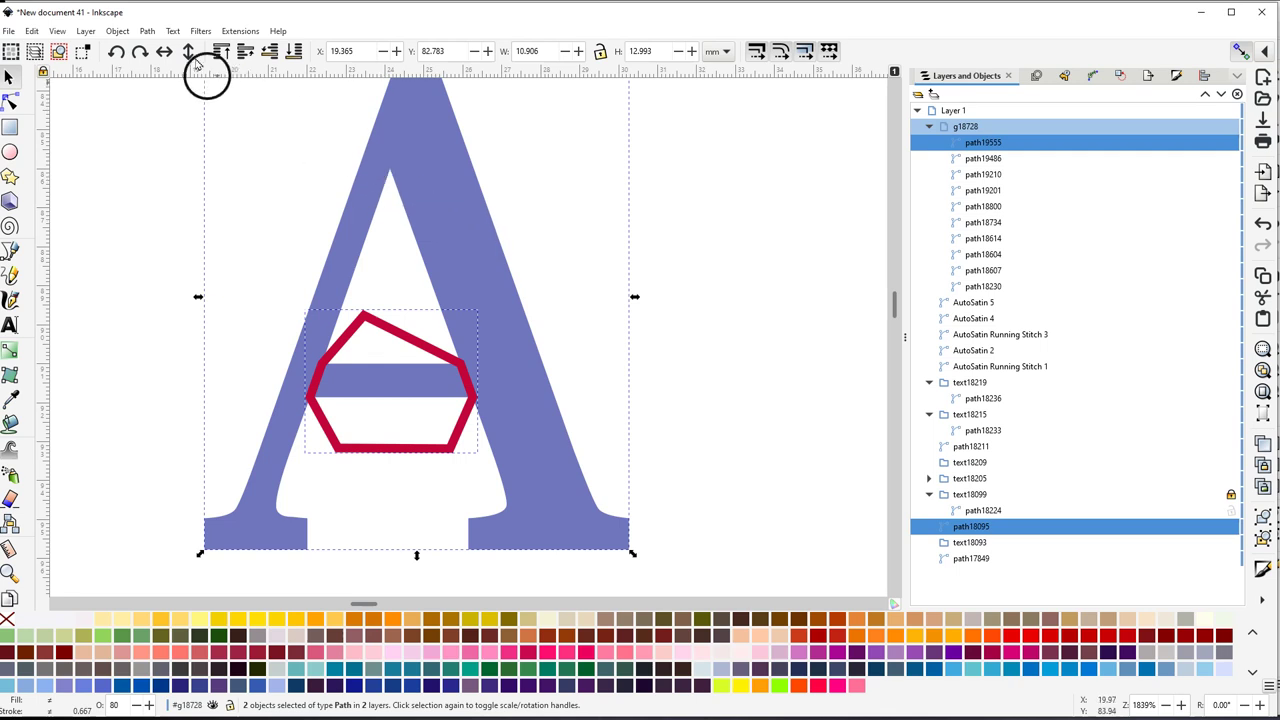
{"action": "left_click", "coordinate": [147, 31]}
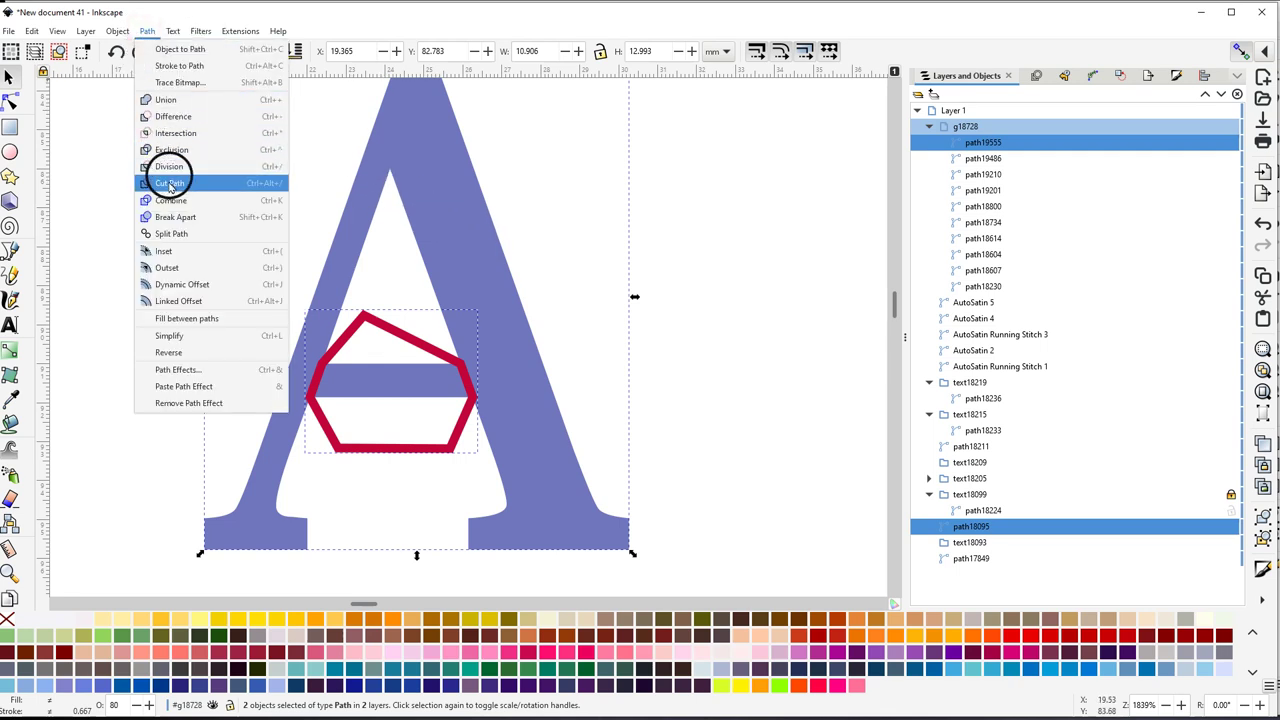
{"action": "left_click", "coordinate": [169, 165]}
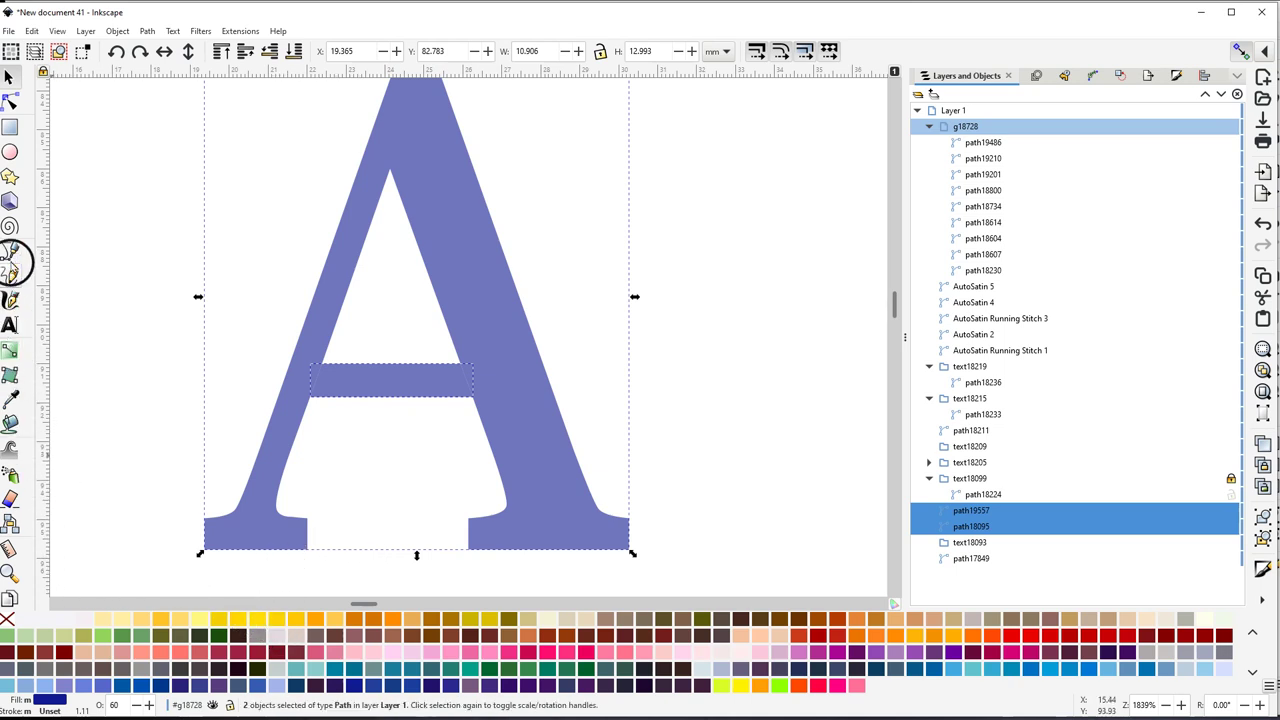
Turn snapping off and draw a closed Pen outline around the purple A's left foot serif, crossing the leg just above it
{"action": "left_click", "coordinate": [11, 251]}
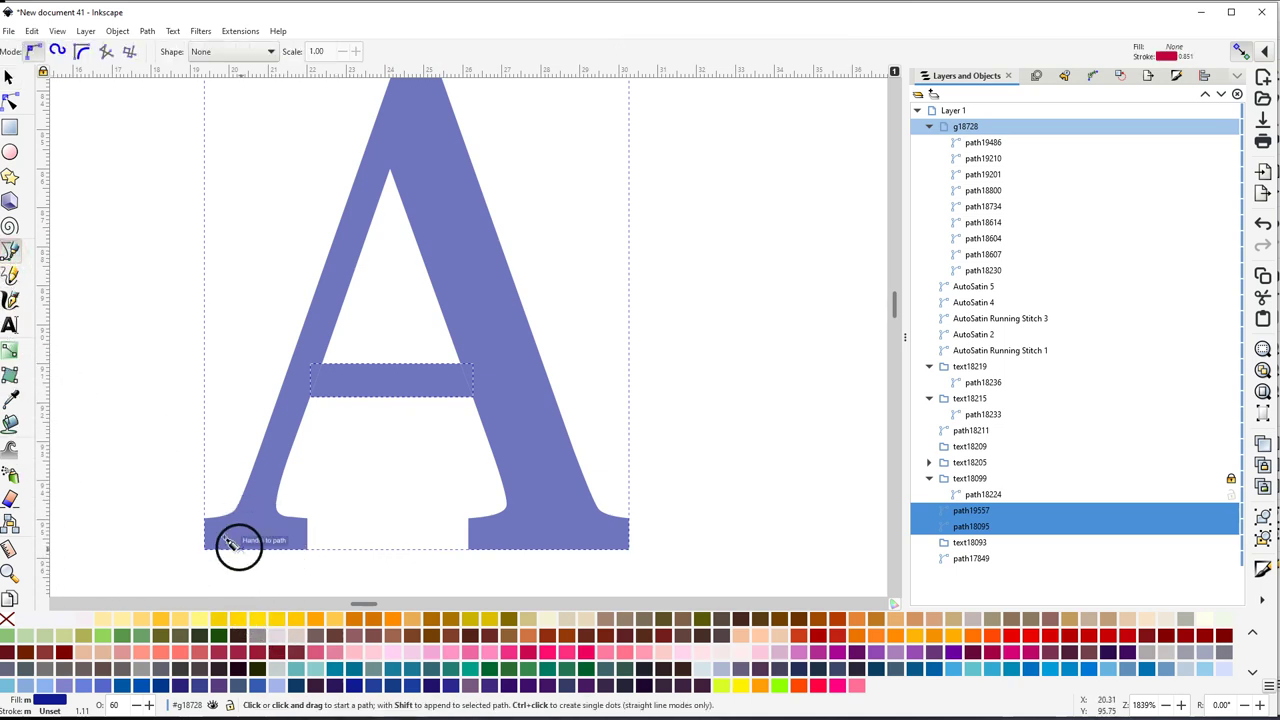
{"action": "left_click", "coordinate": [159, 497]}
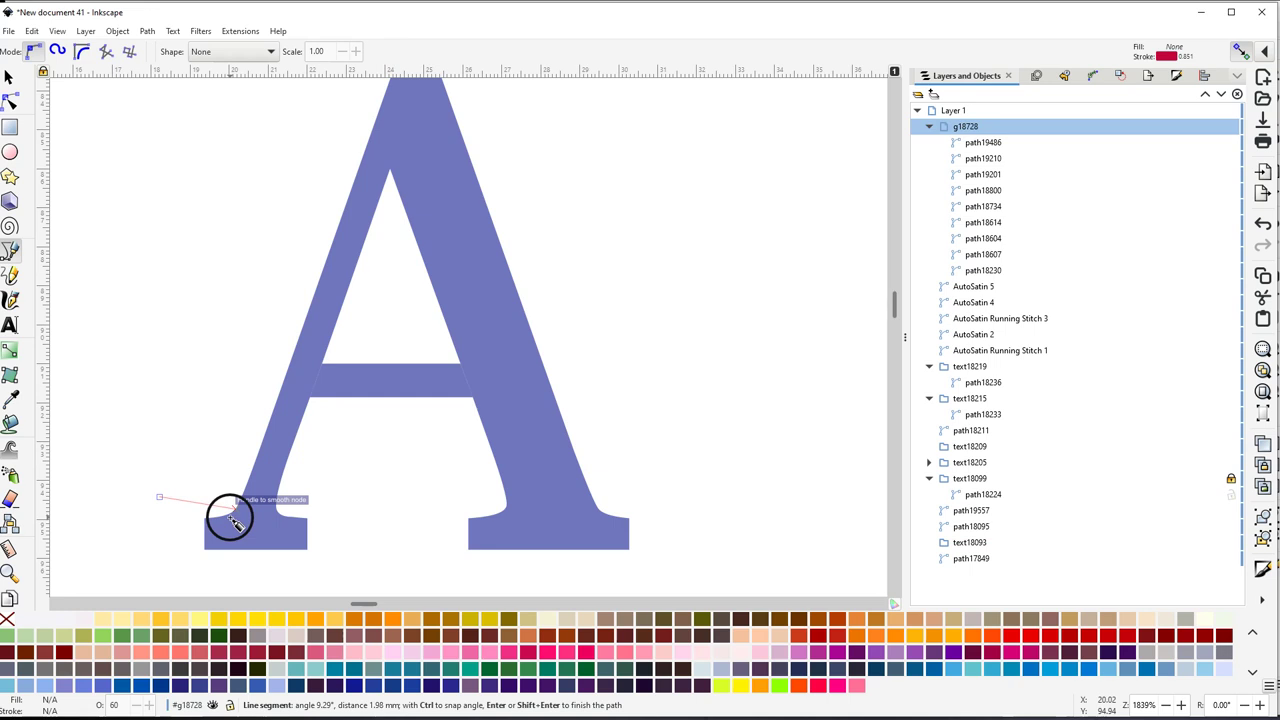
{"action": "left_click", "coordinate": [1240, 51]}
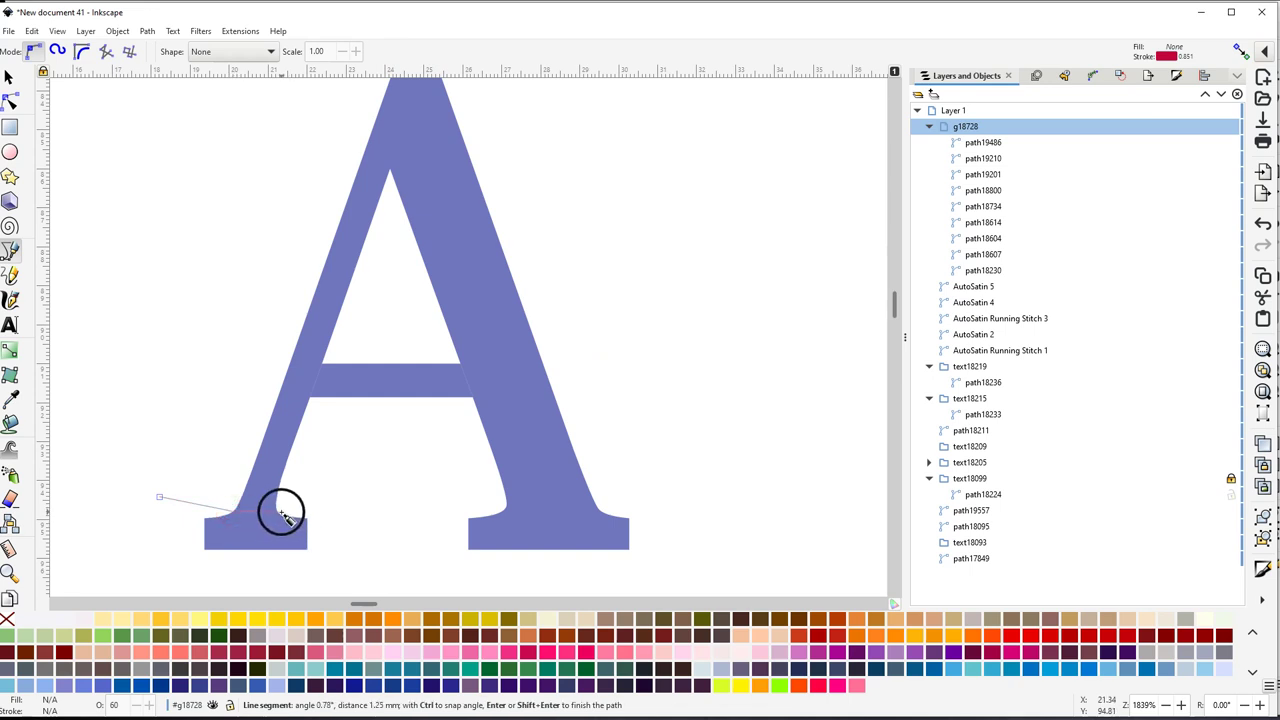
{"action": "left_click", "coordinate": [336, 506]}
{"action": "left_click", "coordinate": [339, 563]}
{"action": "left_click", "coordinate": [206, 563]}
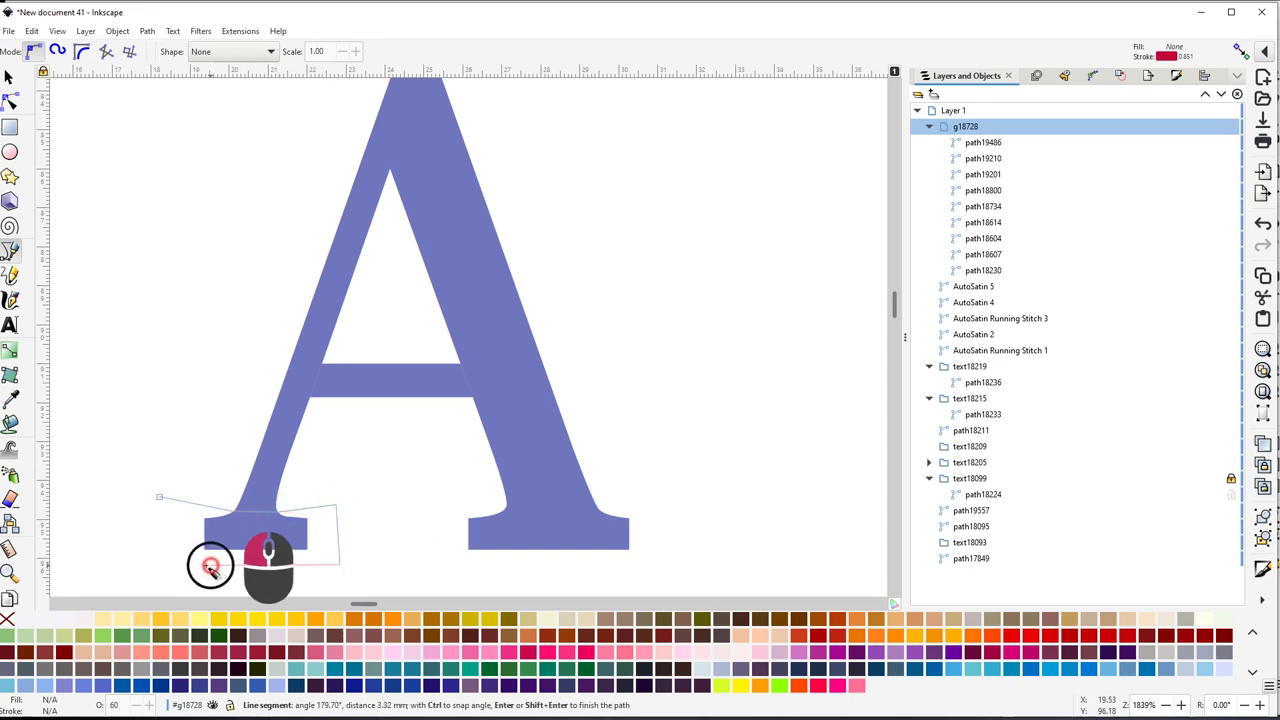
{"action": "left_click", "coordinate": [136, 556]}
{"action": "left_click", "coordinate": [159, 498]}
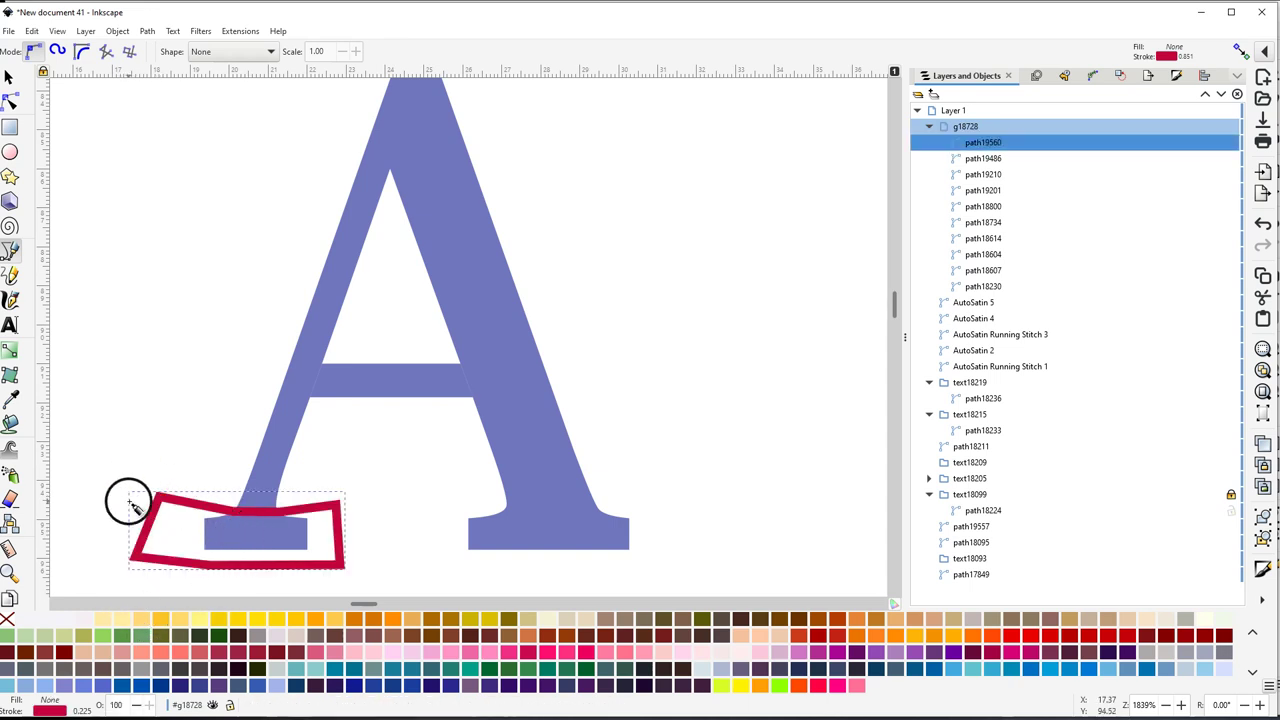
Divide the purple A with the red outline to separate the left foot serif from the leg
{"action": "scroll", "coordinate": [190, 505], "scroll_direction": "left", "scroll_amount": 1}
{"action": "scroll", "coordinate": [275, 517], "scroll_direction": "left", "scroll_amount": 1}
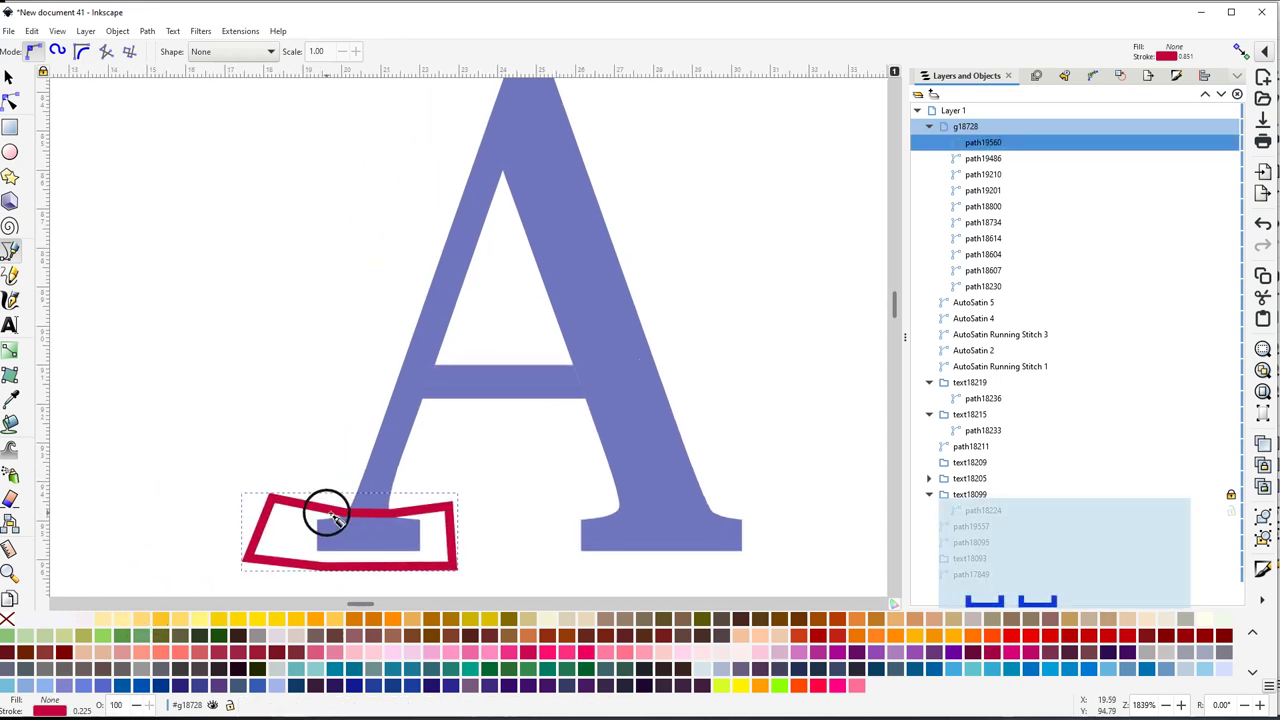
{"action": "key", "text": "s"}
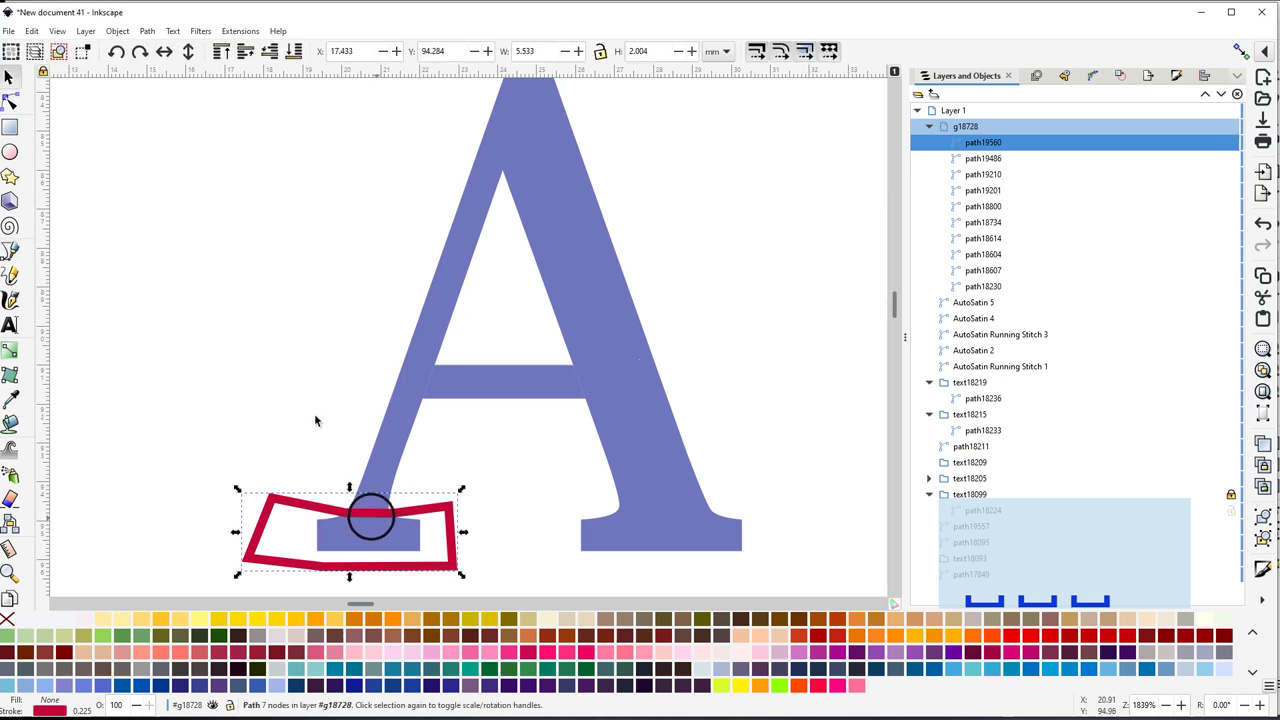
{"action": "left_click", "coordinate": [393, 427], "text": "shift"}
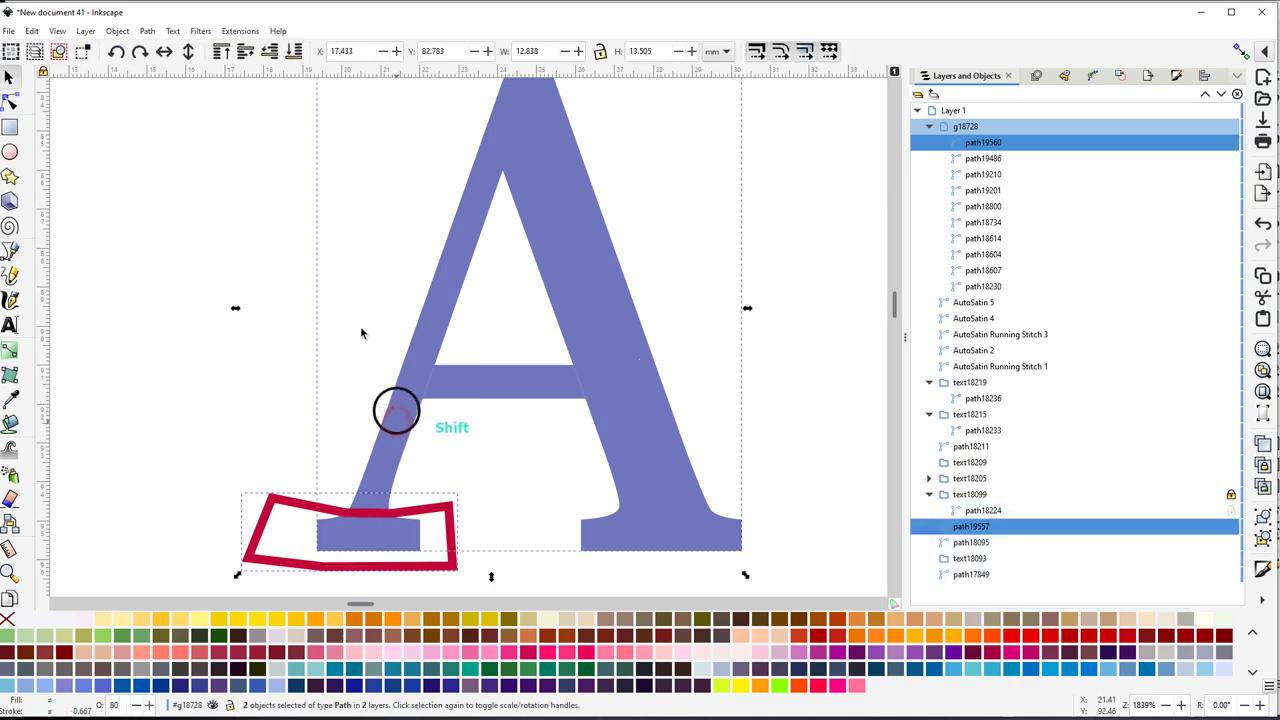
{"action": "left_click", "coordinate": [148, 31]}
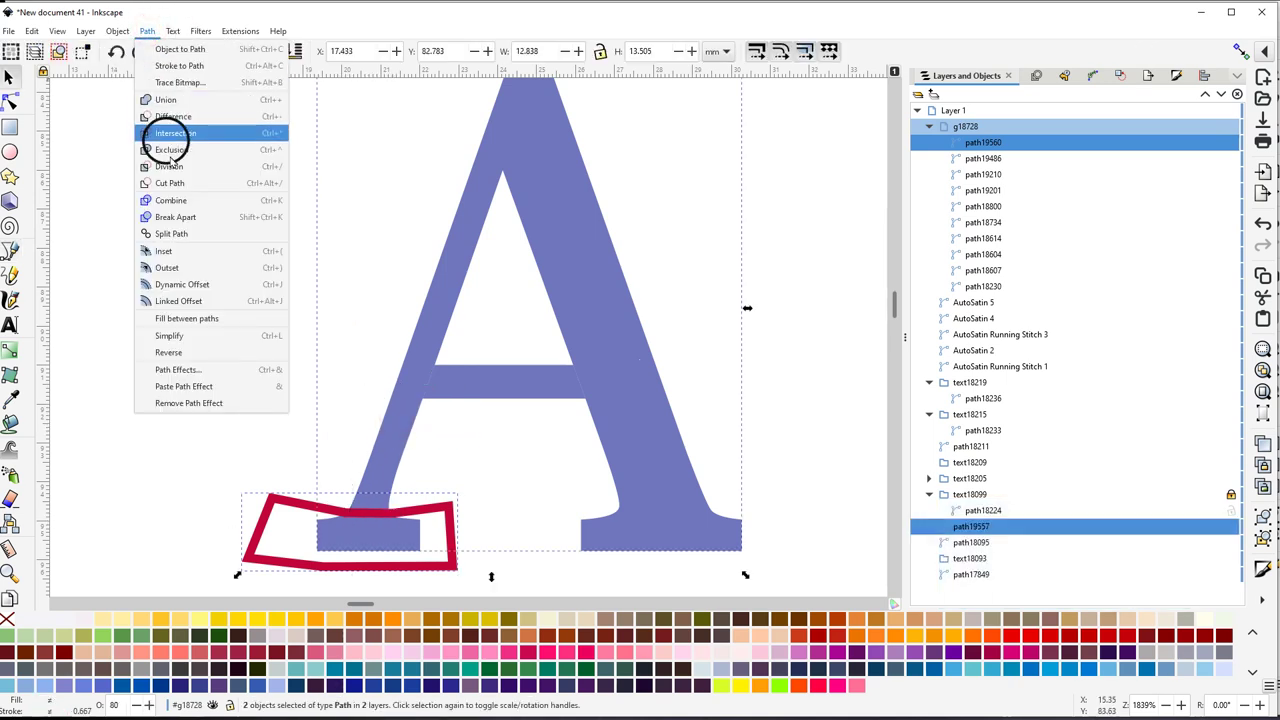
{"action": "left_click", "coordinate": [170, 166]}
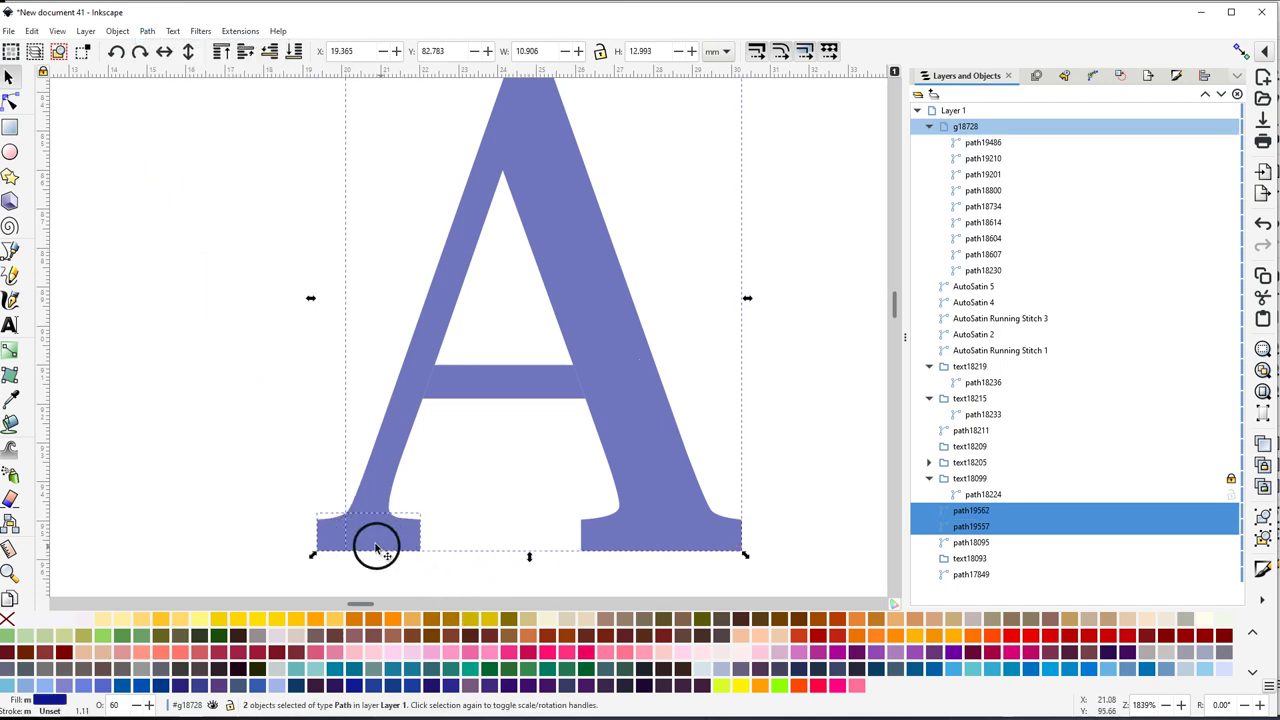
Fill the separated left foot serif with teal and the crossbar with pink
{"action": "left_click", "coordinate": [171, 494]}
{"action": "left_click", "coordinate": [380, 531]}
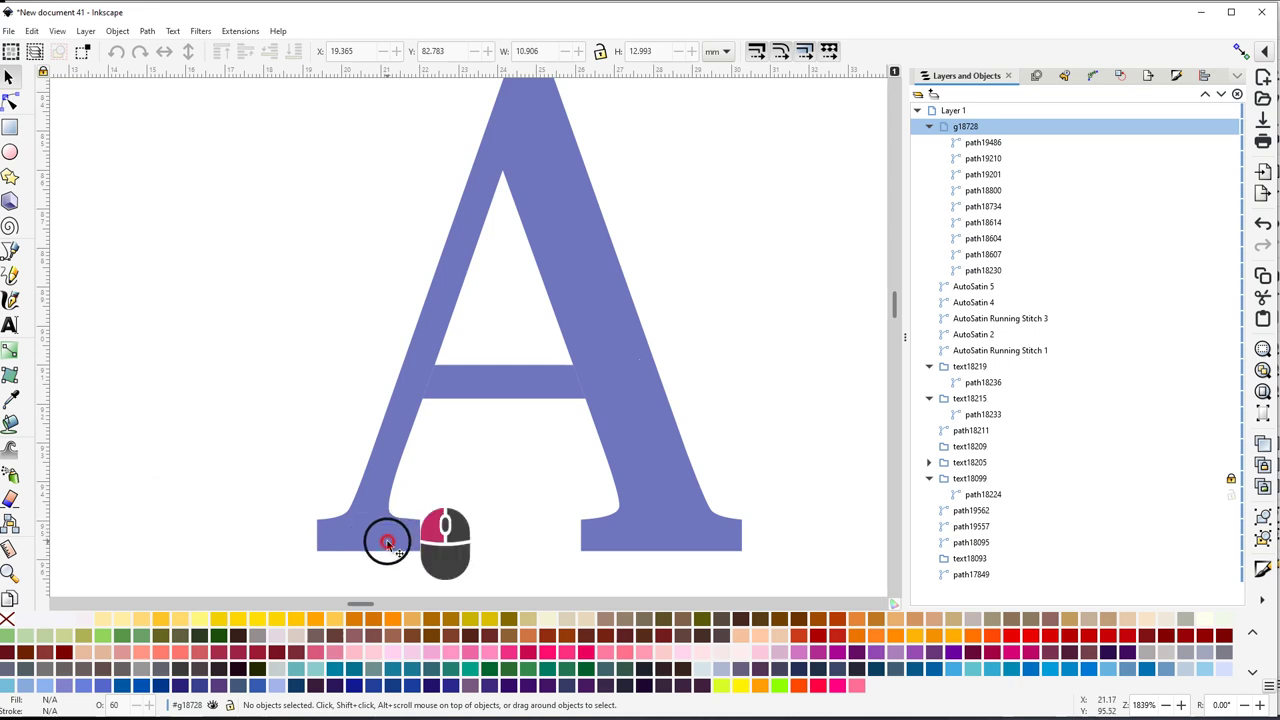
{"action": "left_click", "coordinate": [335, 667]}
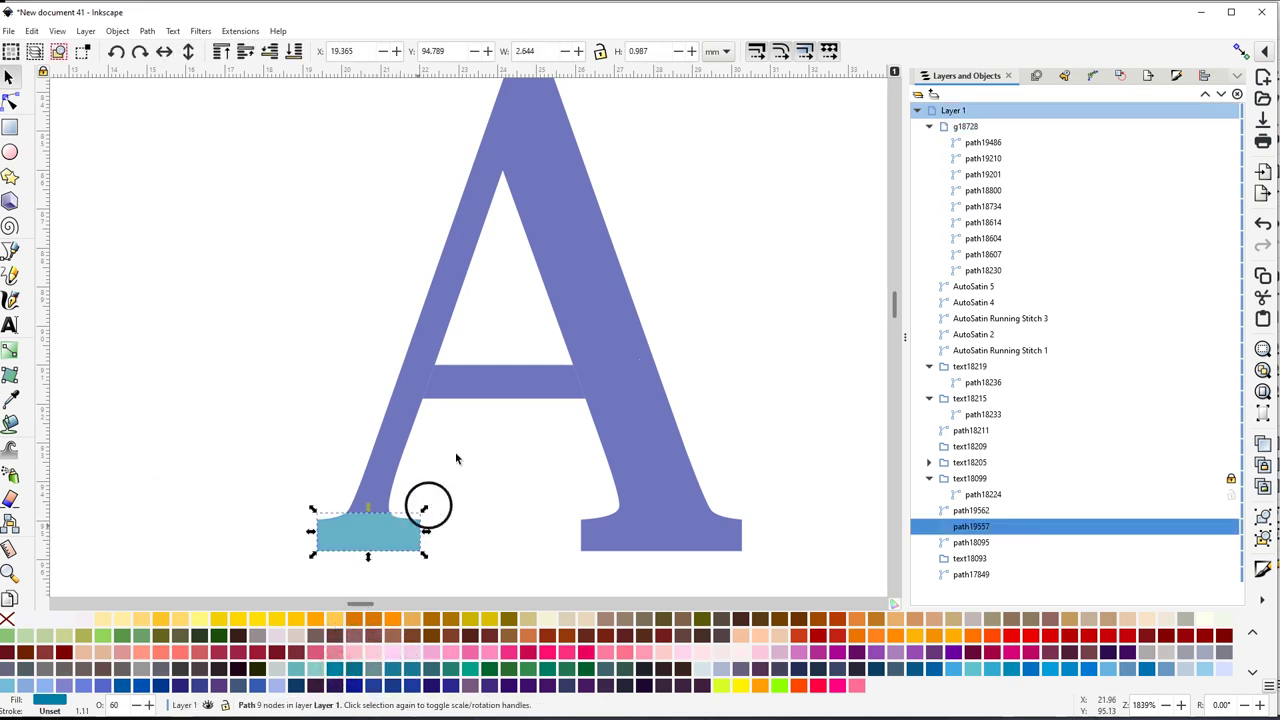
{"action": "left_click", "coordinate": [489, 389]}
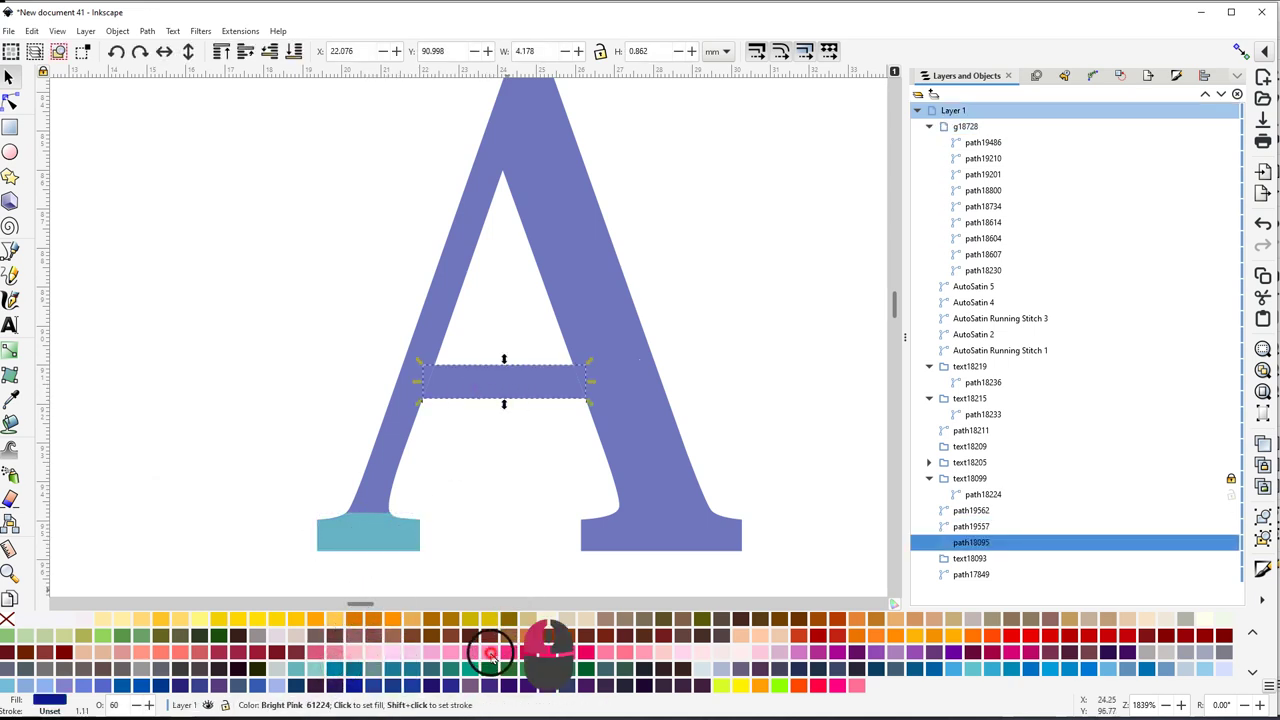
{"action": "left_click", "coordinate": [532, 651]}
Draw a closed Pen outline around the A's thin left leg, cutting from the counter's inner apex across the leg's outer edge
{"action": "left_click_drag", "start_coordinate": [514, 500], "coordinate": [427, 508]}
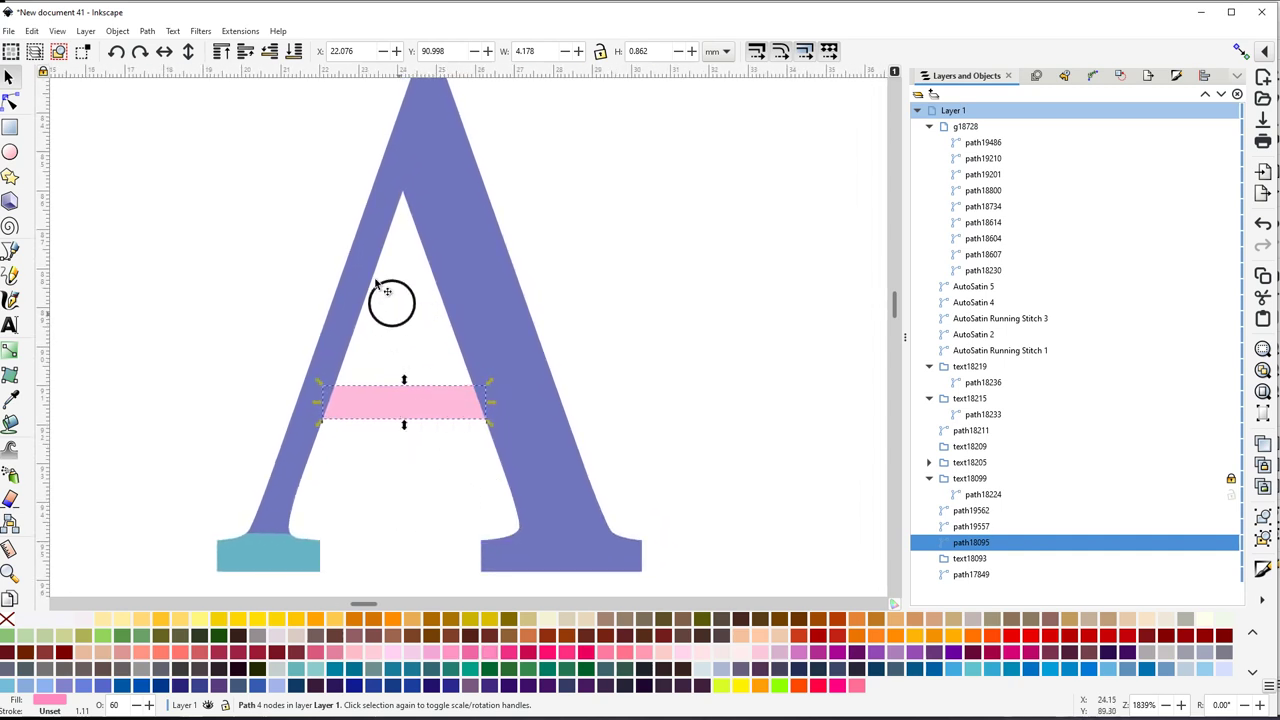
{"action": "middle_click", "coordinate": [403, 328]}
{"action": "left_click_drag", "start_coordinate": [403, 328], "coordinate": [403, 405]}
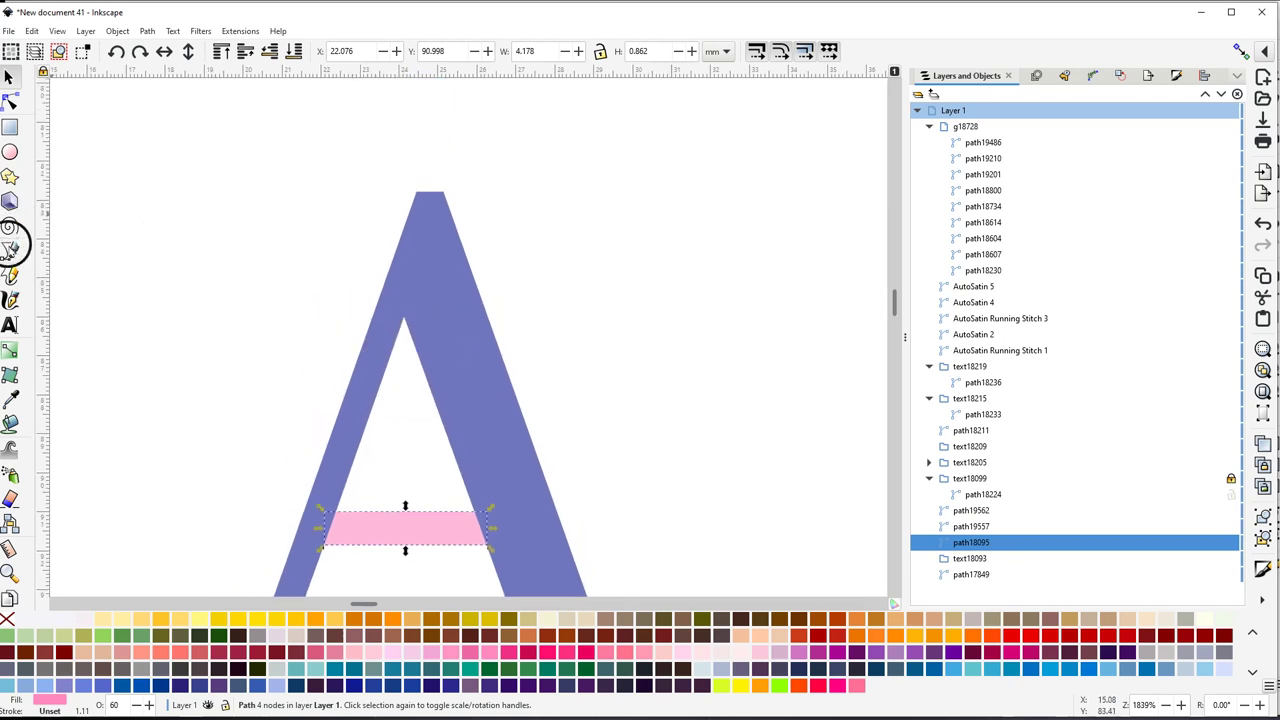
{"action": "left_click", "coordinate": [10, 250]}
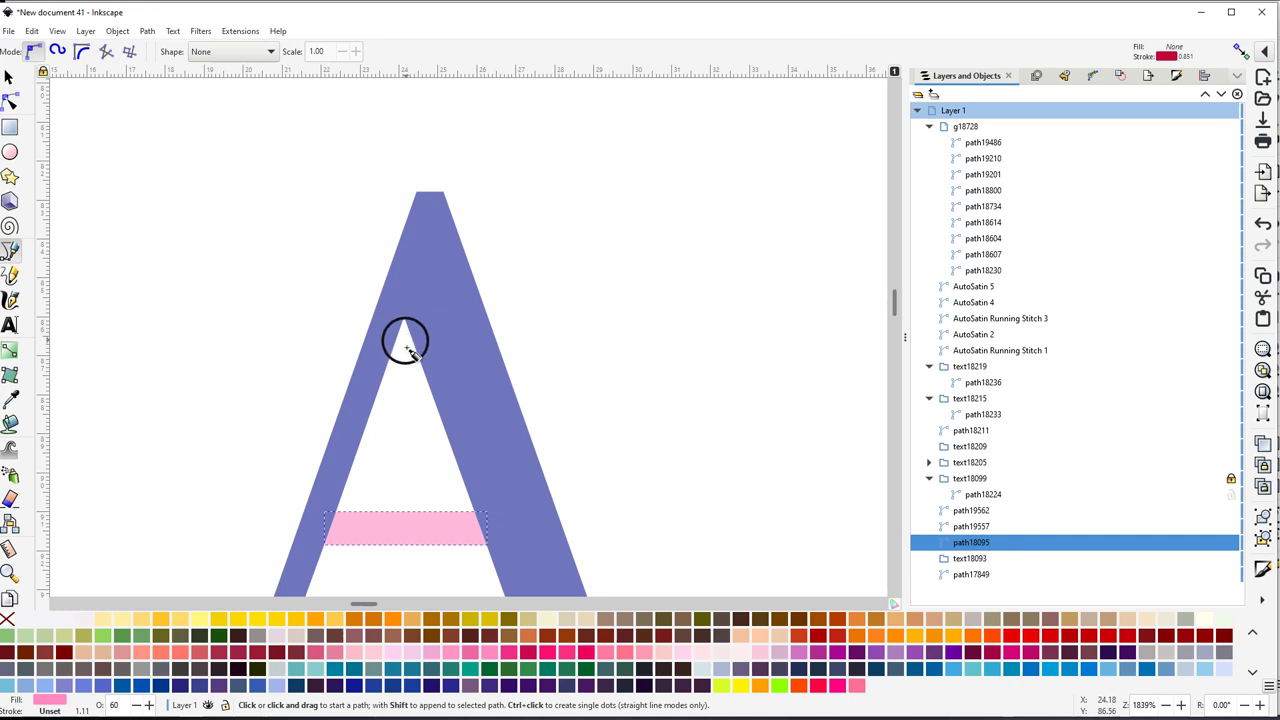
{"action": "left_click", "coordinate": [405, 418]}
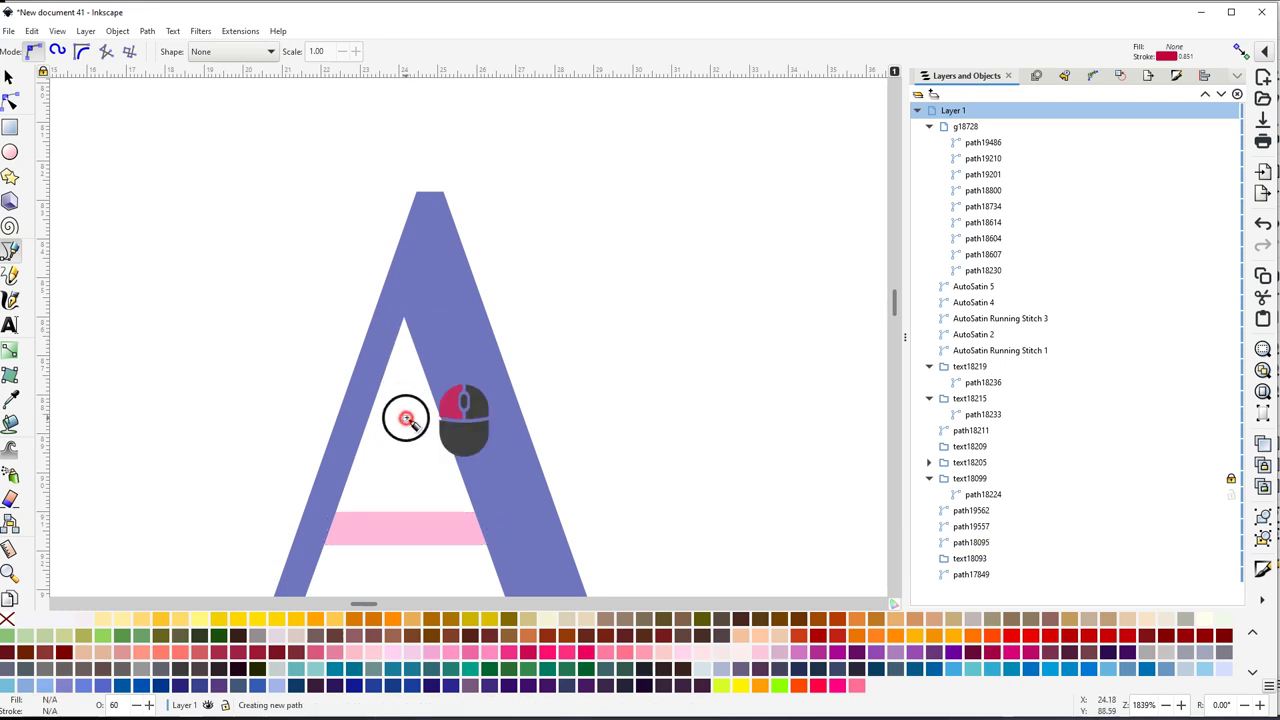
{"action": "left_click", "coordinate": [405, 318]}
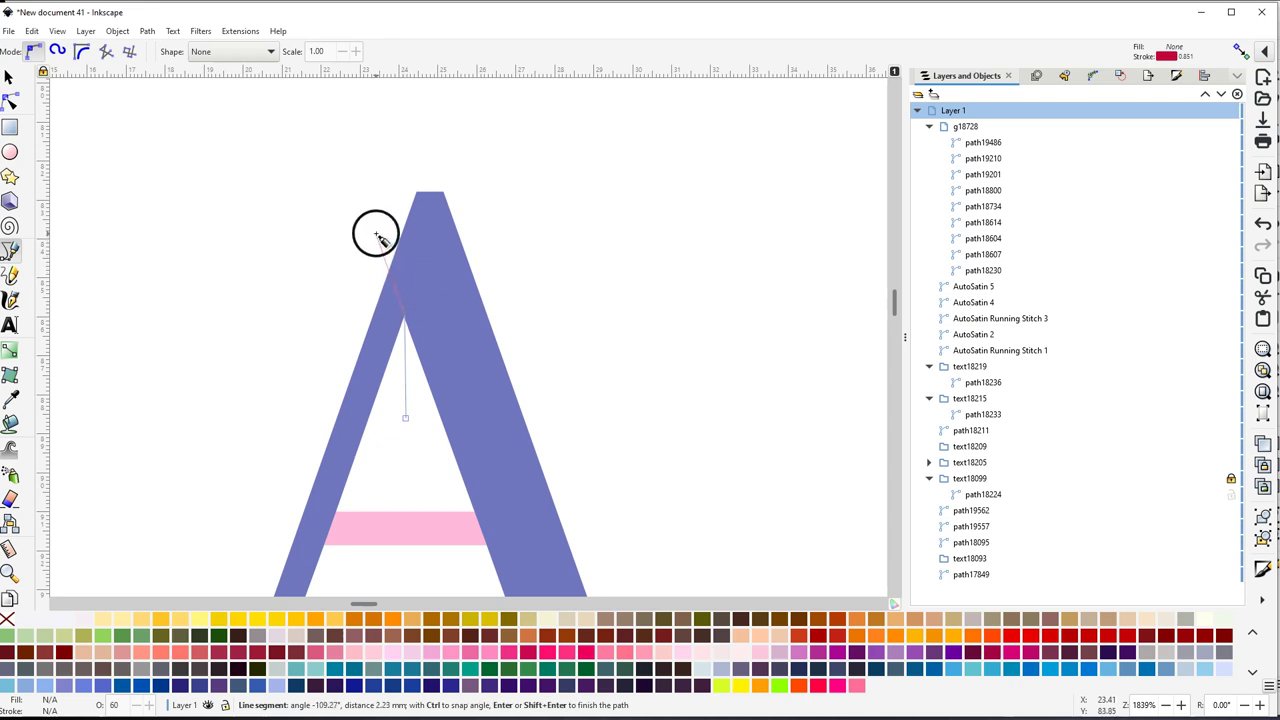
{"action": "left_click", "coordinate": [376, 235]}
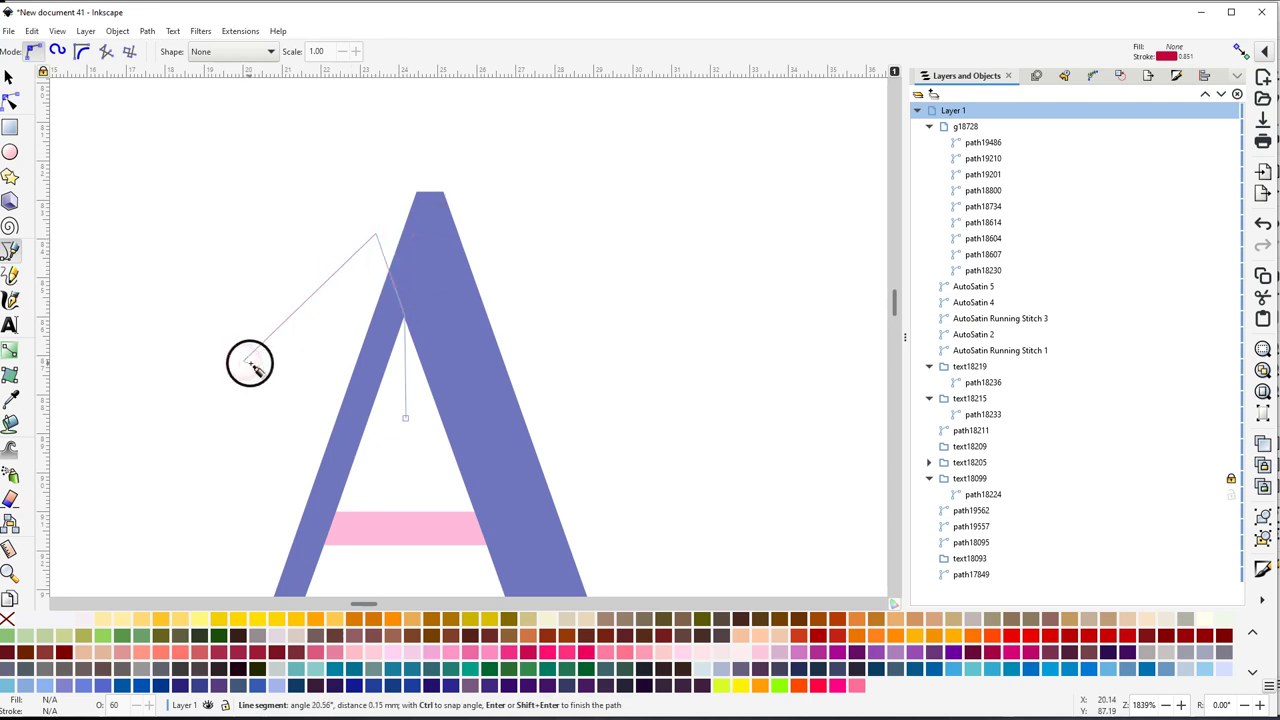
{"action": "scroll", "coordinate": [254, 371], "scroll_direction": "down", "scroll_amount": 3}
{"action": "scroll", "coordinate": [250, 368], "scroll_direction": "down", "scroll_amount": 3}
{"action": "left_click", "coordinate": [160, 497]}
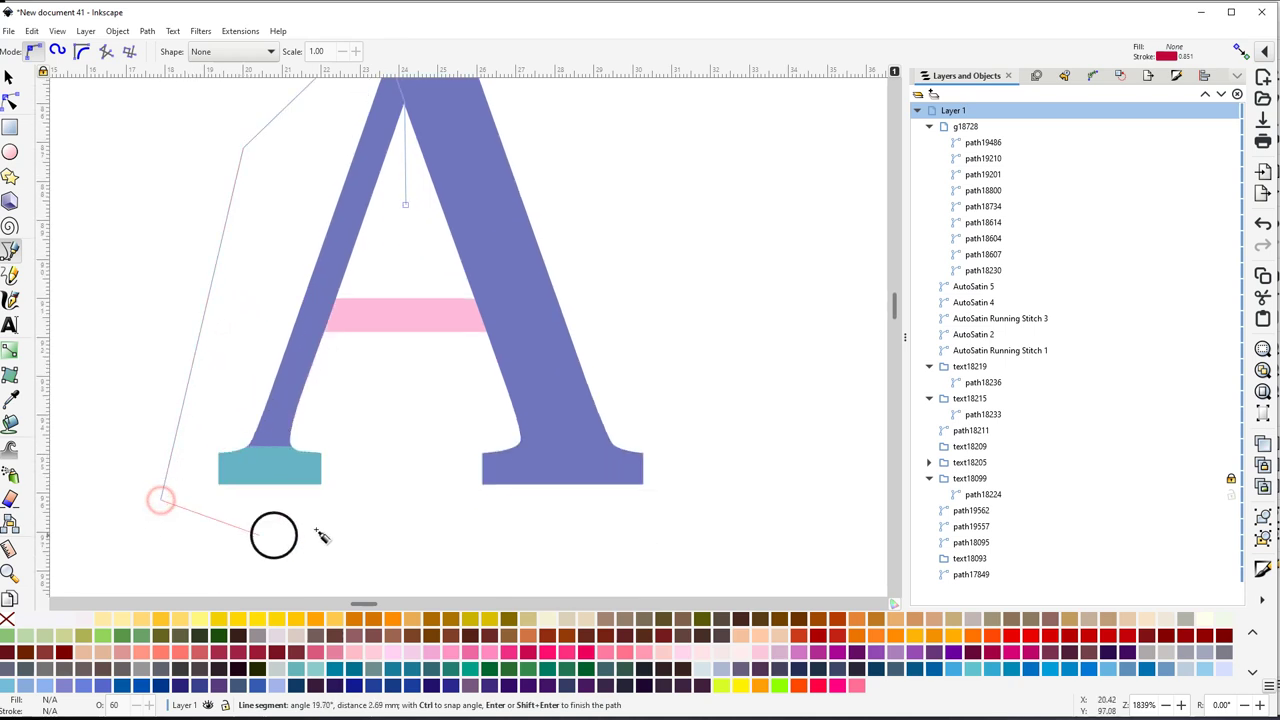
{"action": "left_click", "coordinate": [350, 527]}
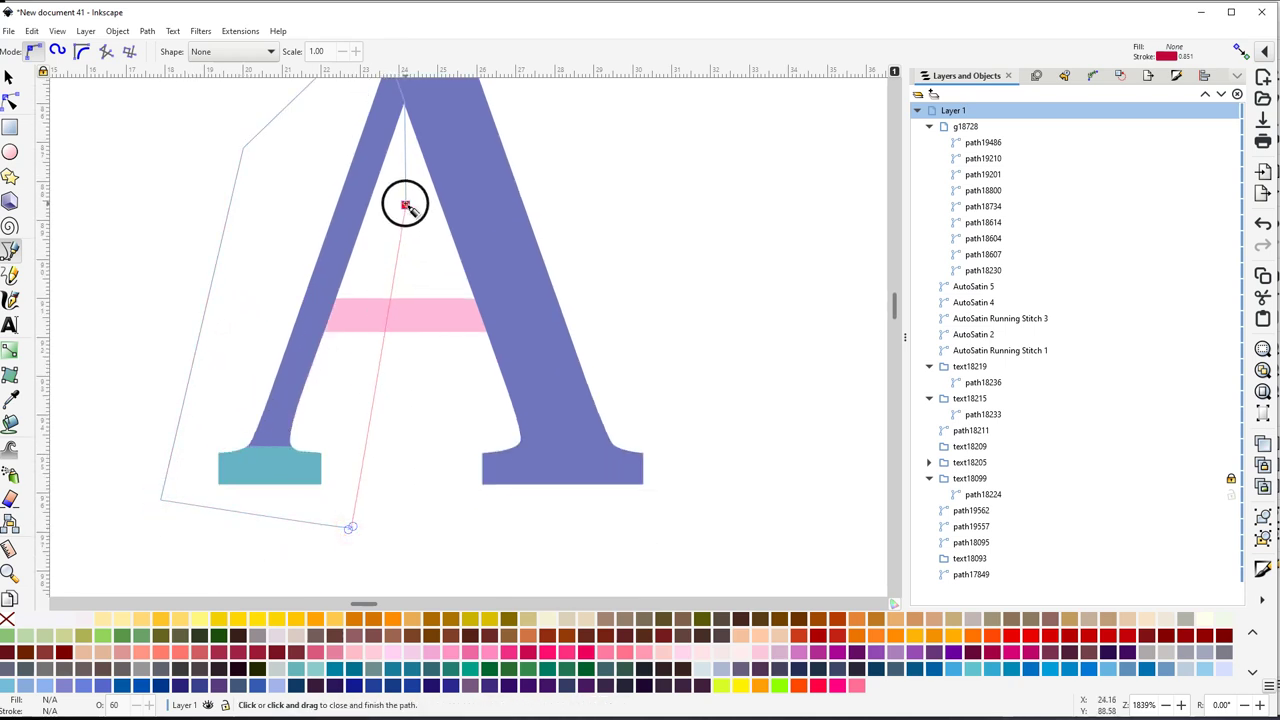
{"action": "left_click", "coordinate": [405, 204]}
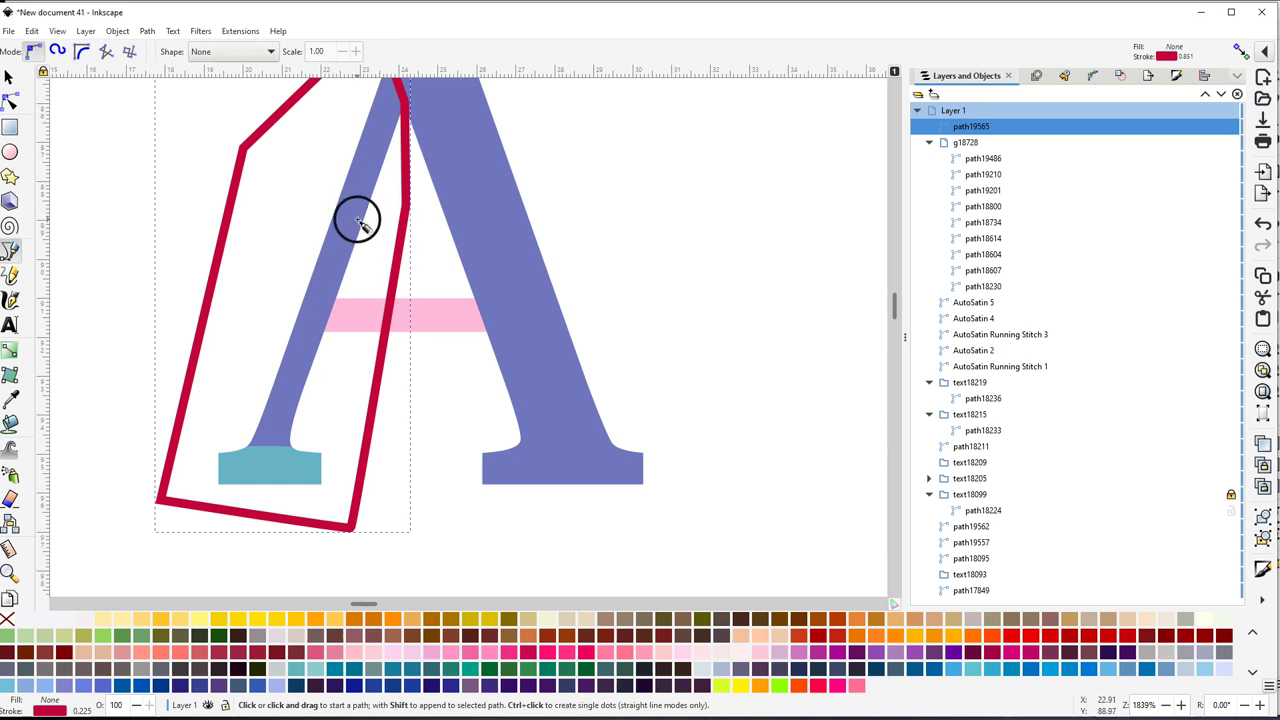
Divide the purple A with the new outline to separate the thin left leg from the thick right leg
{"action": "scroll", "coordinate": [410, 210], "scroll_direction": "left", "scroll_amount": 1}
{"action": "key", "text": "s"}
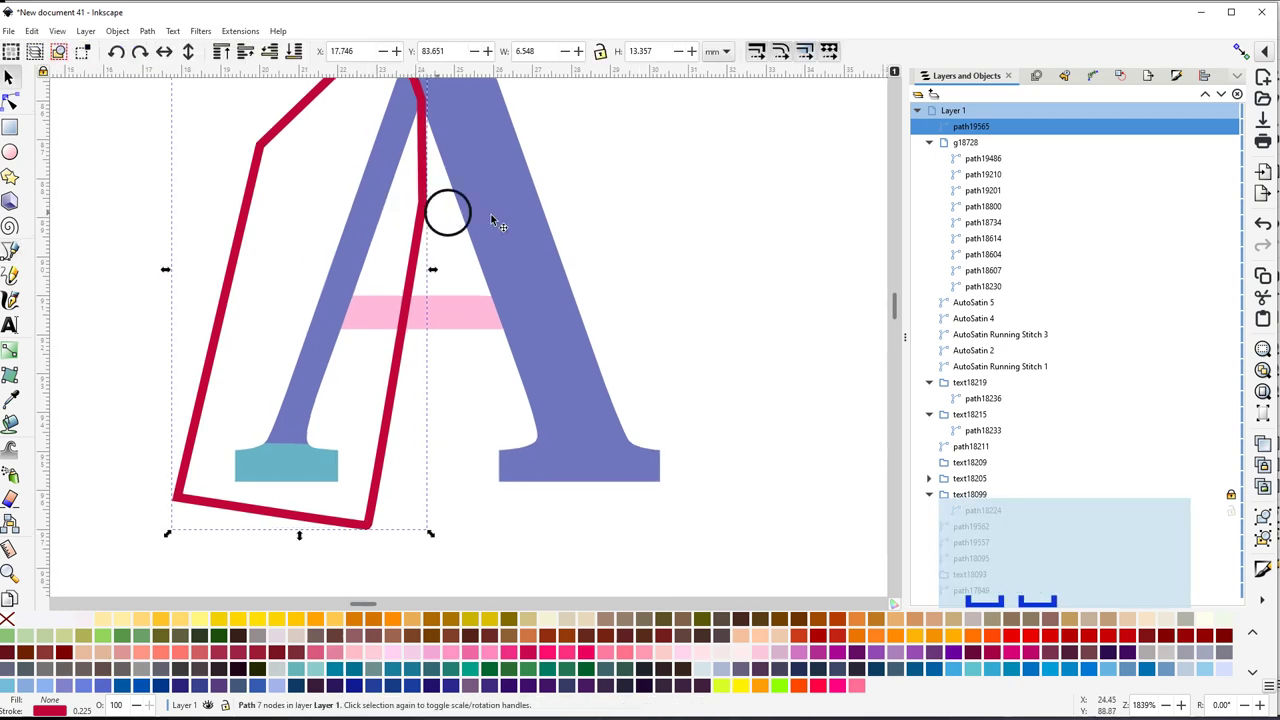
{"action": "left_click", "coordinate": [493, 213], "text": "shift"}
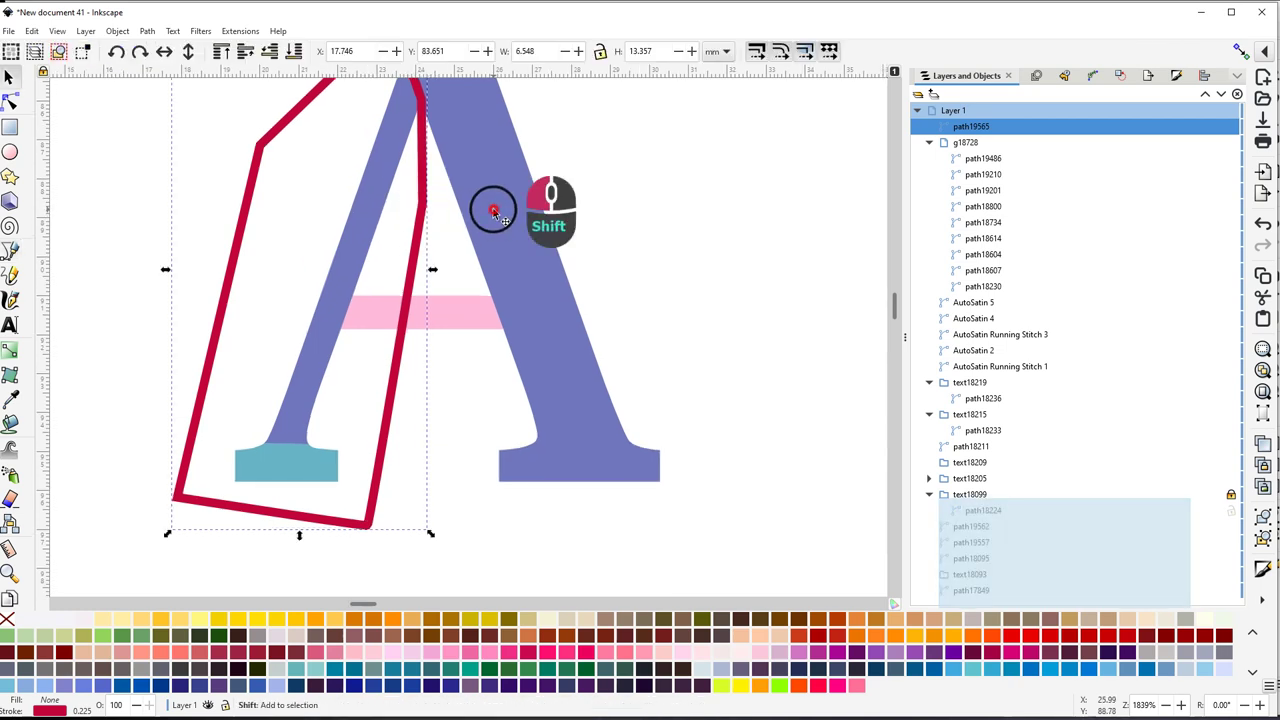
{"action": "left_click", "coordinate": [148, 35]}
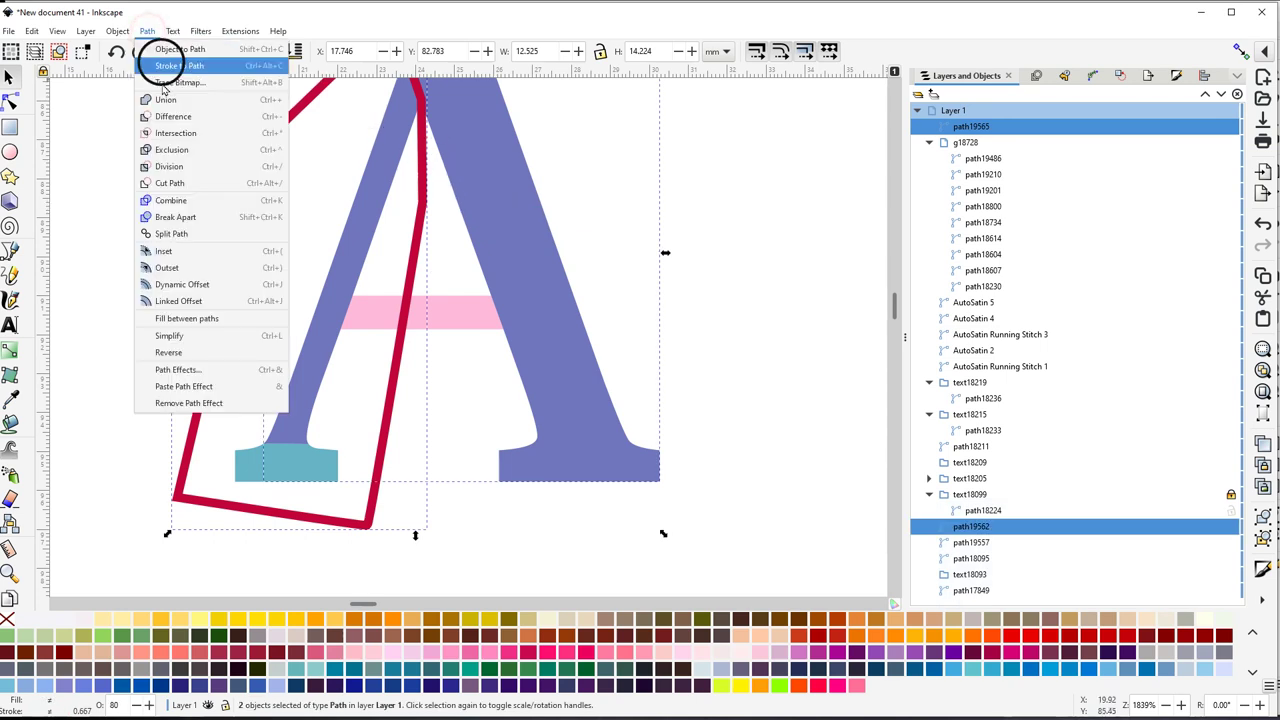
{"action": "left_click", "coordinate": [170, 164]}
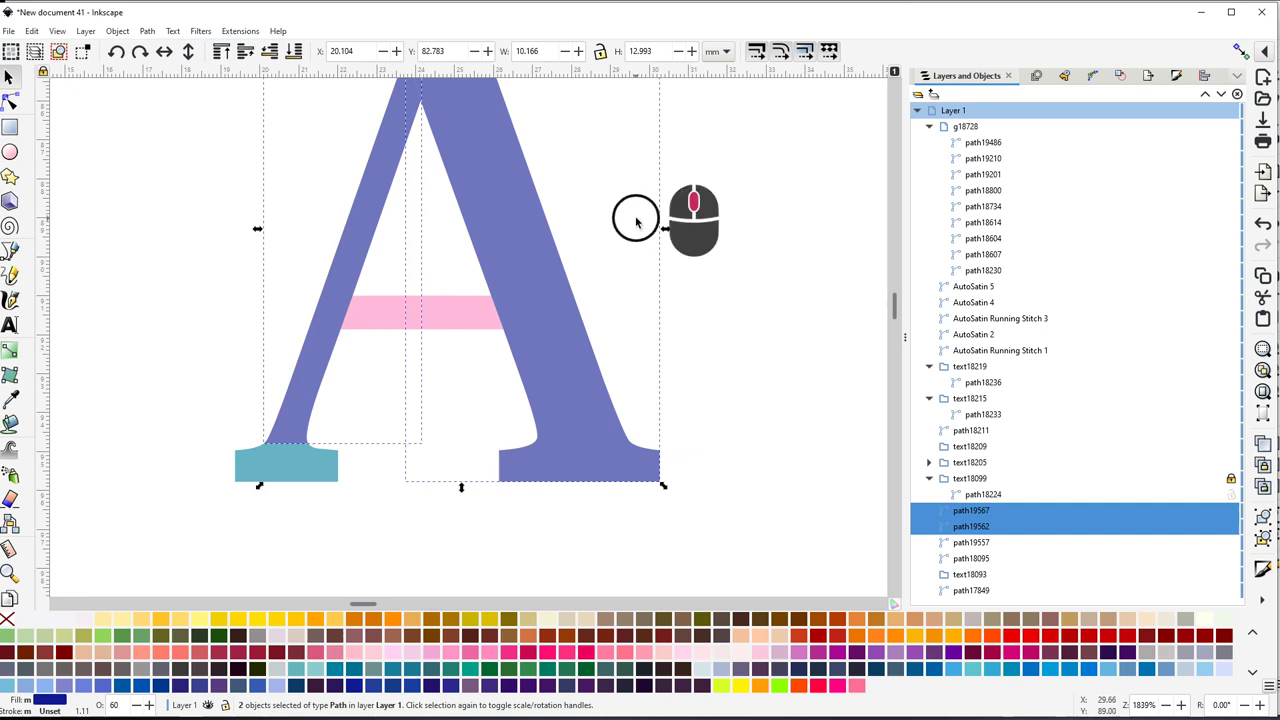
Draw a closed Pen outline around the A's right foot serif, crossing the thick leg where it starts to flare into the serif
{"action": "scroll", "coordinate": [634, 217], "scroll_direction": "up", "scroll_amount": 2}
{"action": "scroll", "coordinate": [634, 314], "scroll_direction": "up", "scroll_amount": 1}
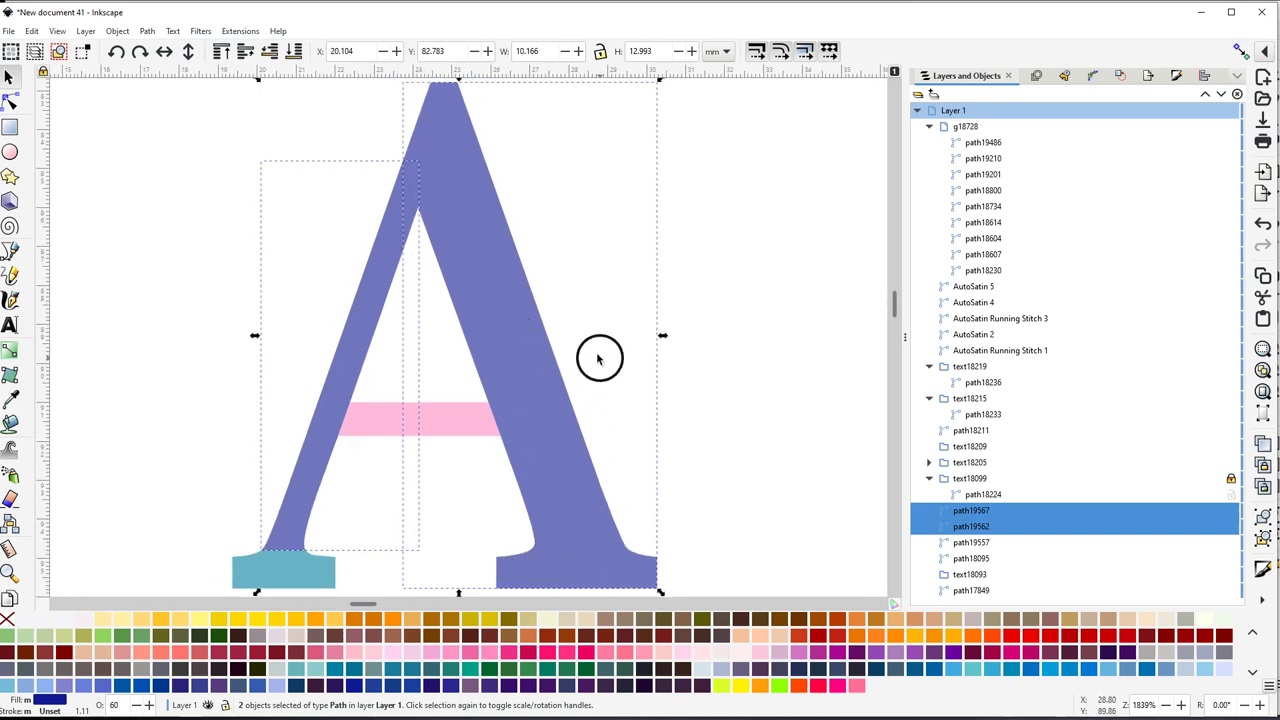
{"action": "scroll", "coordinate": [594, 346], "scroll_direction": "down", "scroll_amount": 4}
{"action": "left_click", "coordinate": [588, 514]}
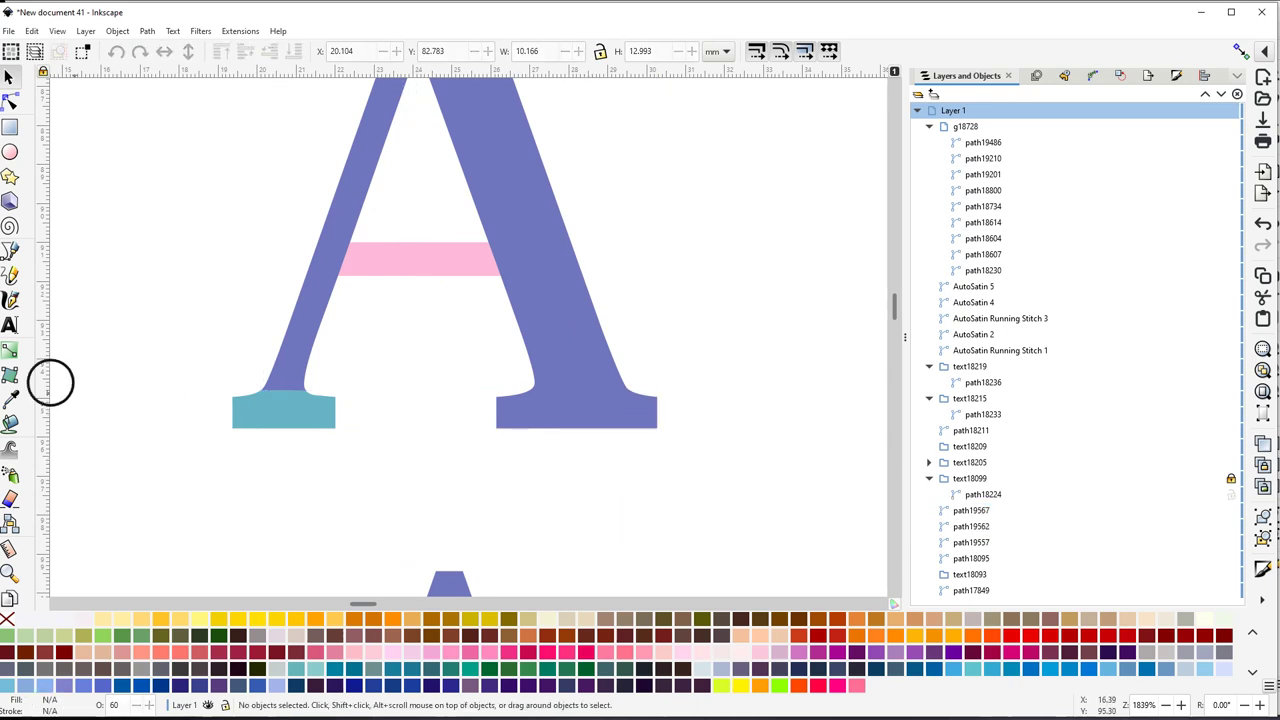
{"action": "left_click", "coordinate": [10, 250]}
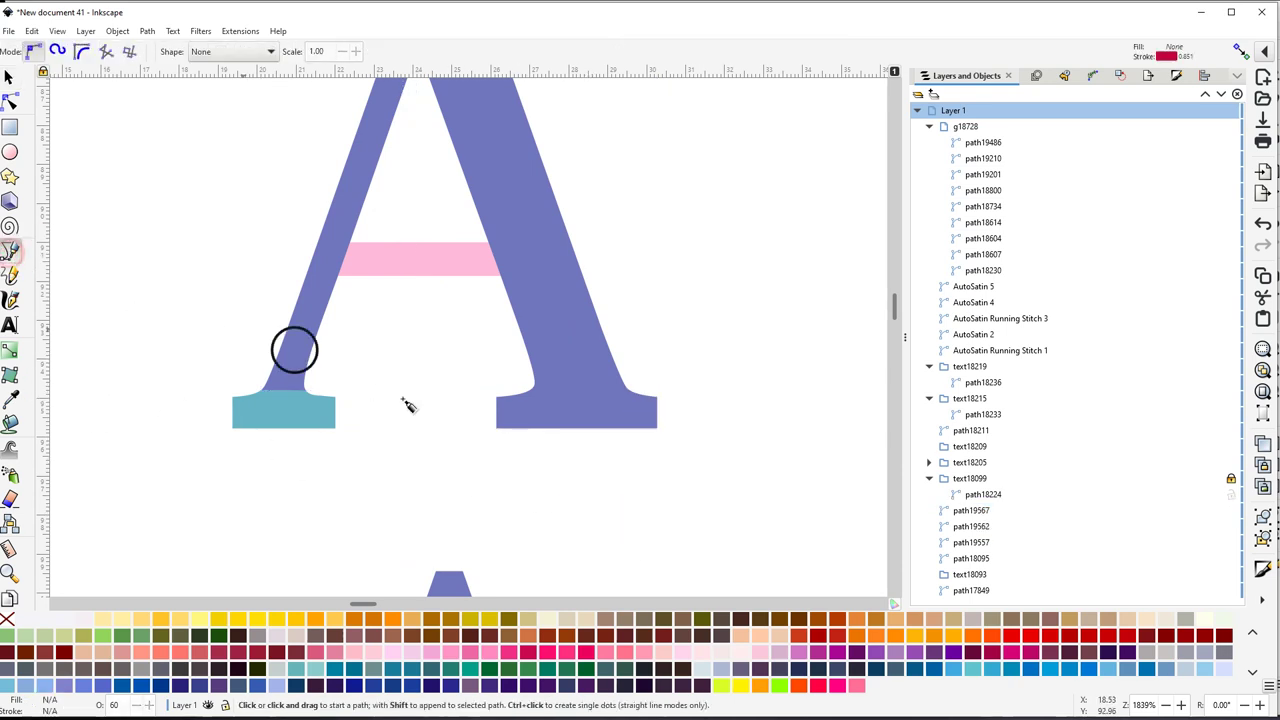
{"action": "left_click", "coordinate": [456, 368]}
{"action": "left_click", "coordinate": [533, 390]}
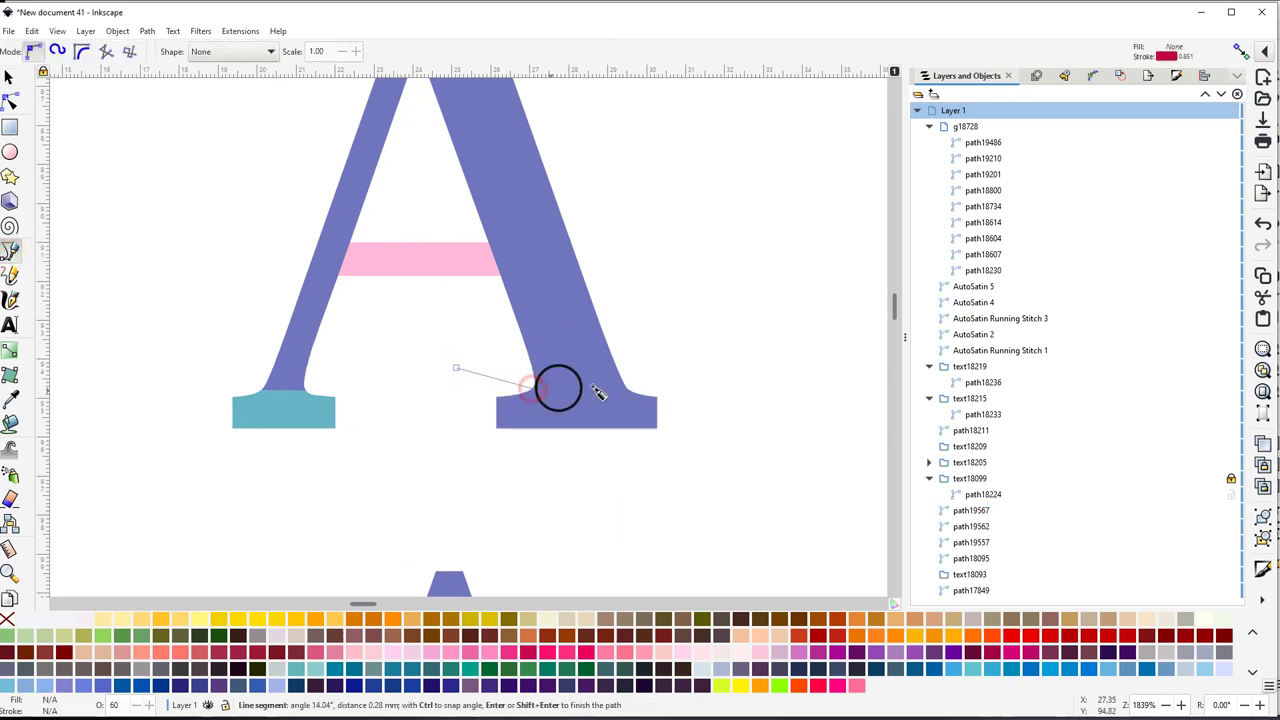
{"action": "left_click", "coordinate": [706, 388]}
{"action": "left_click", "coordinate": [700, 463]}
{"action": "left_click", "coordinate": [463, 476]}
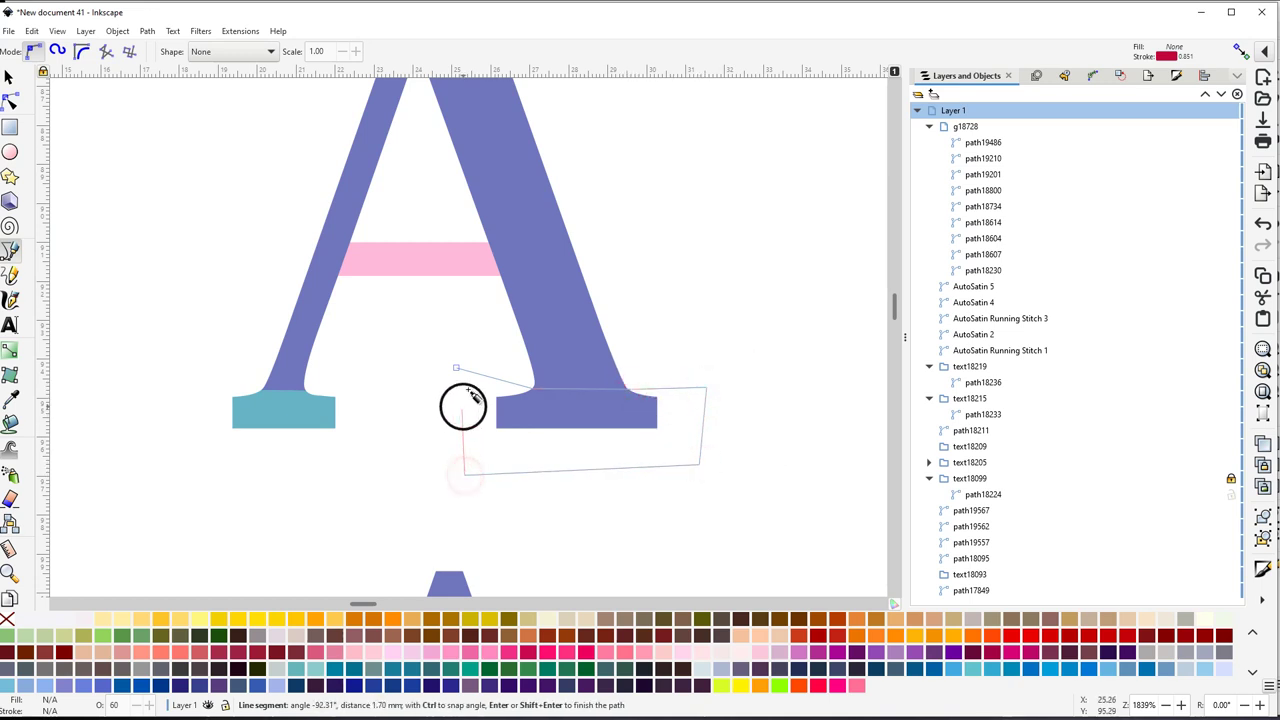
{"action": "left_click", "coordinate": [456, 368]}
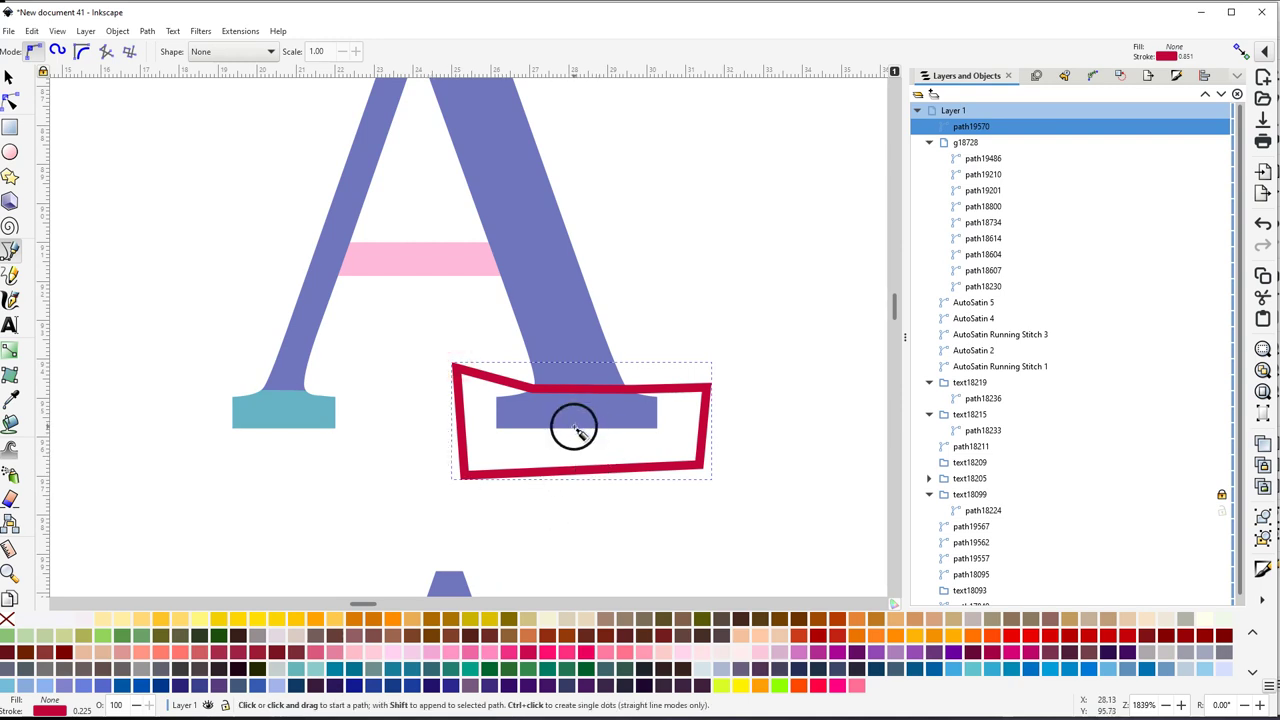
Divide the thick right leg with the red outline to separate its foot serif
{"action": "key", "text": "s"}
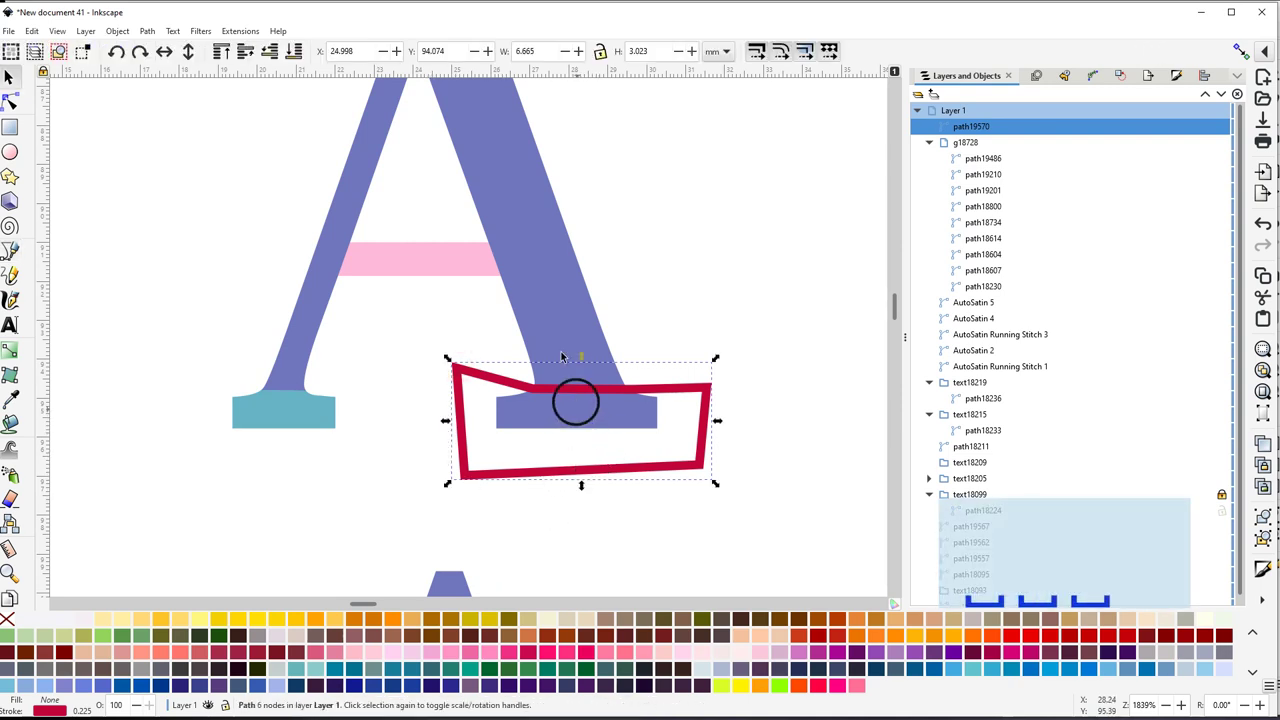
{"action": "left_click", "coordinate": [547, 322], "text": "shift"}
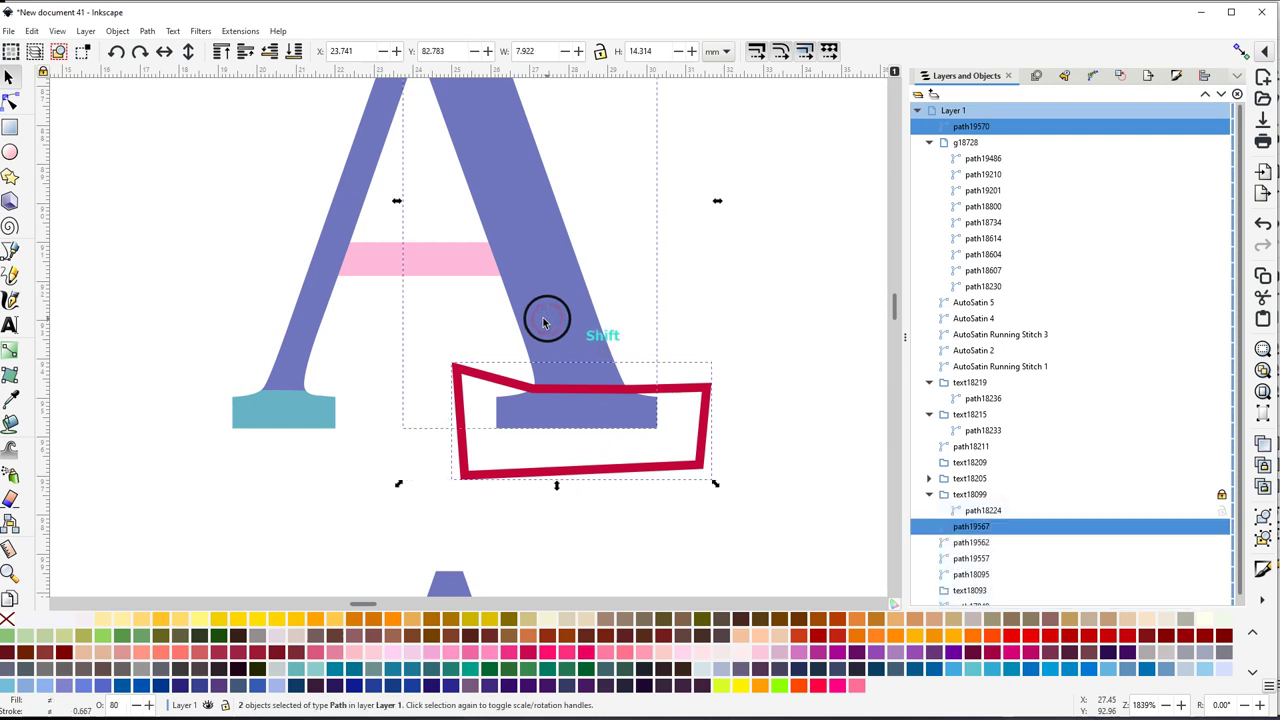
{"action": "left_click", "coordinate": [147, 31]}
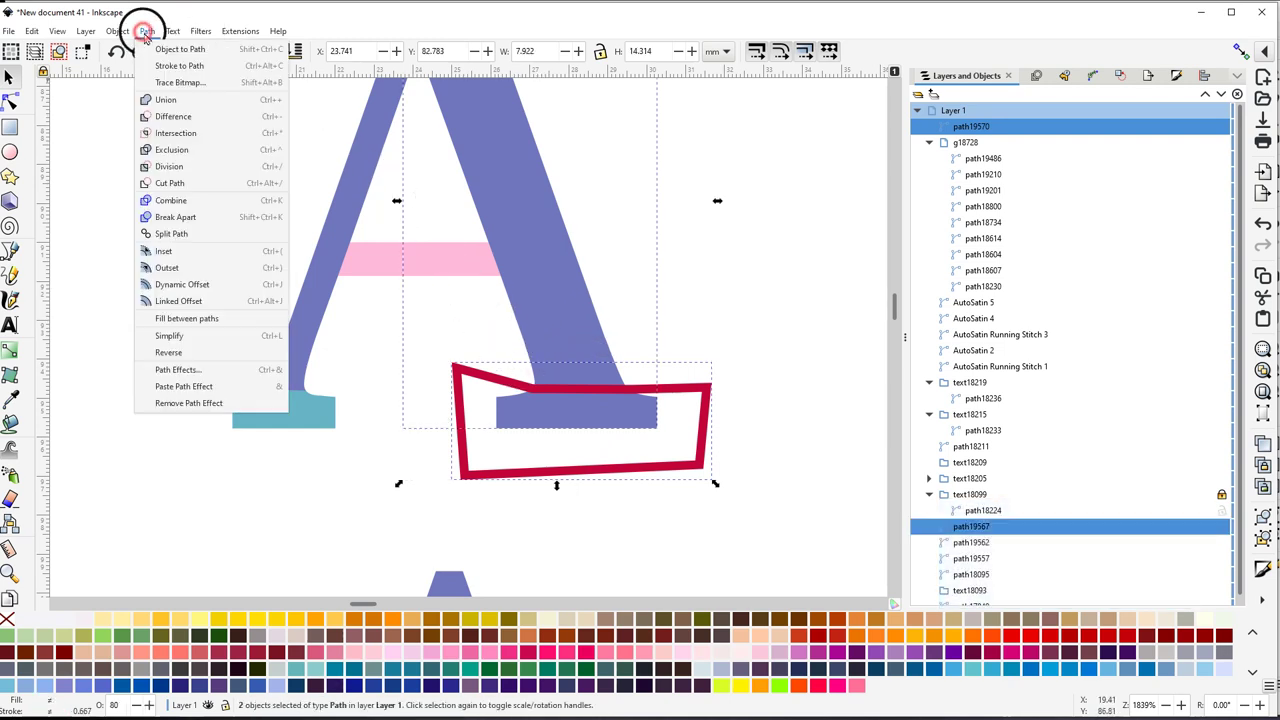
{"action": "left_click", "coordinate": [170, 166]}
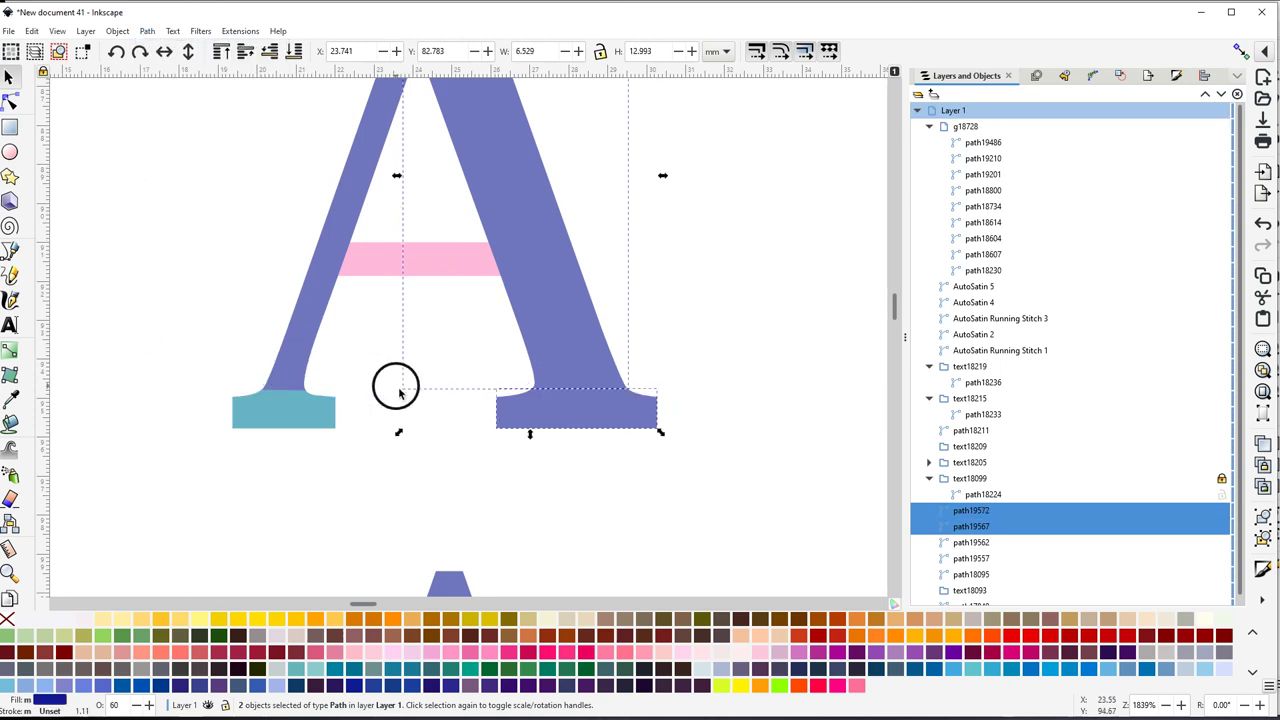
{"action": "left_click", "coordinate": [147, 32]}
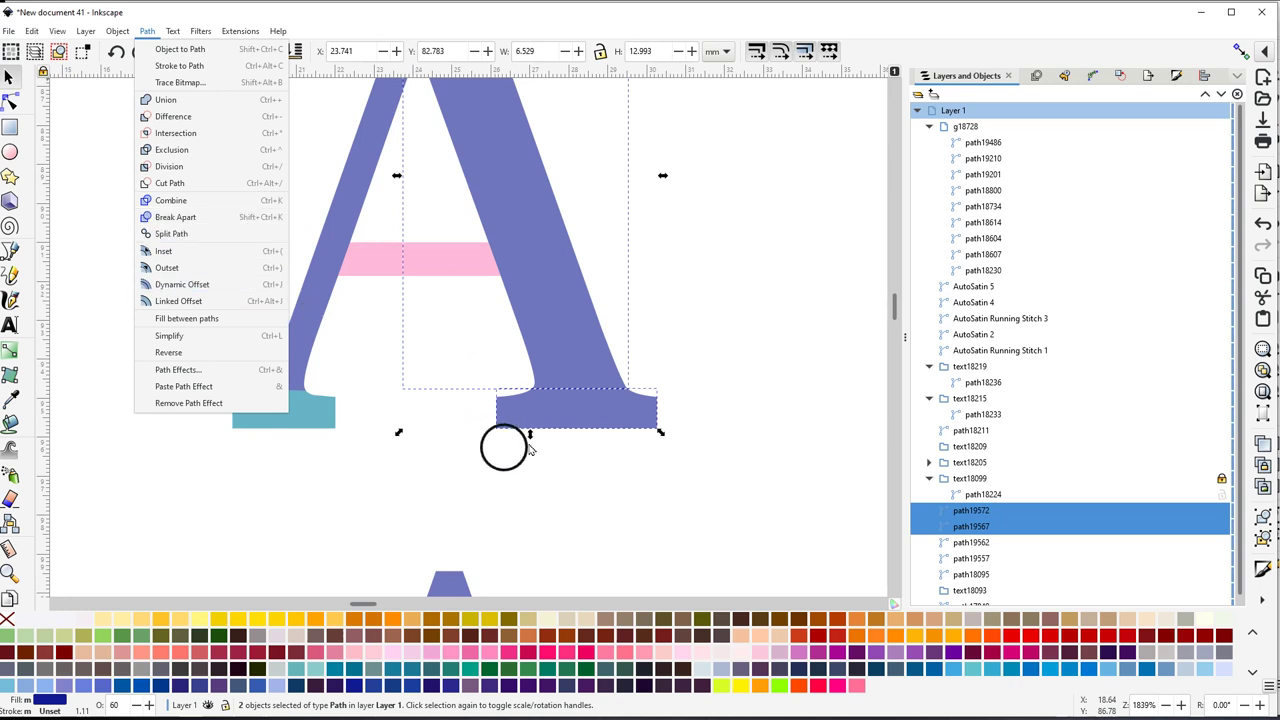
{"action": "left_click", "coordinate": [575, 420]}
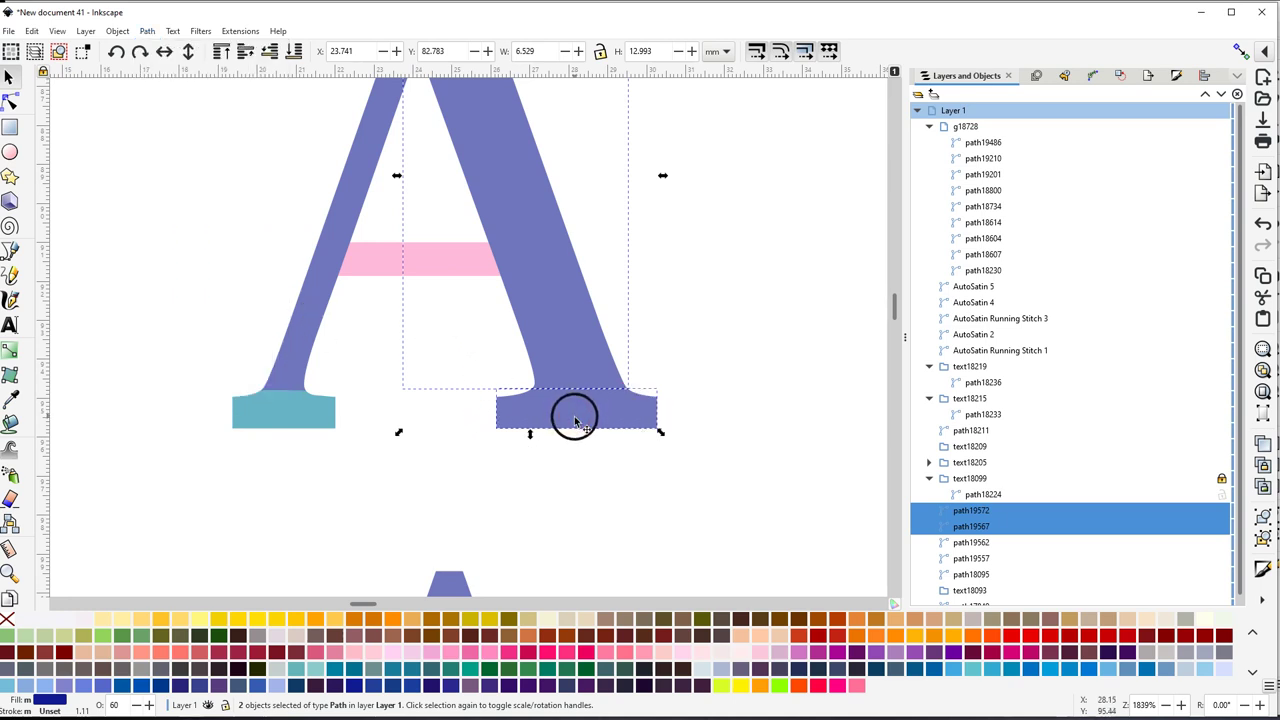
Give the A's right foot serif a Burgundy fill and no stroke
{"action": "left_click", "coordinate": [575, 424]}
{"action": "left_click", "coordinate": [557, 490]}
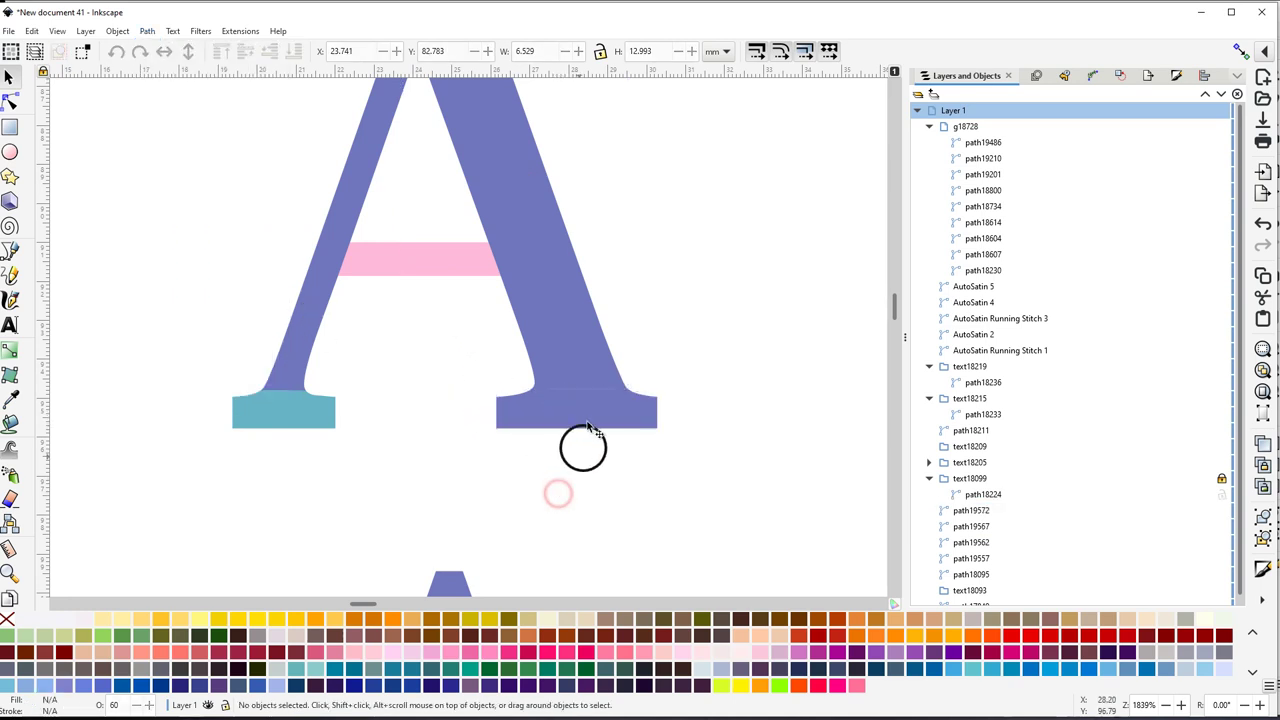
{"action": "left_click", "coordinate": [586, 414]}
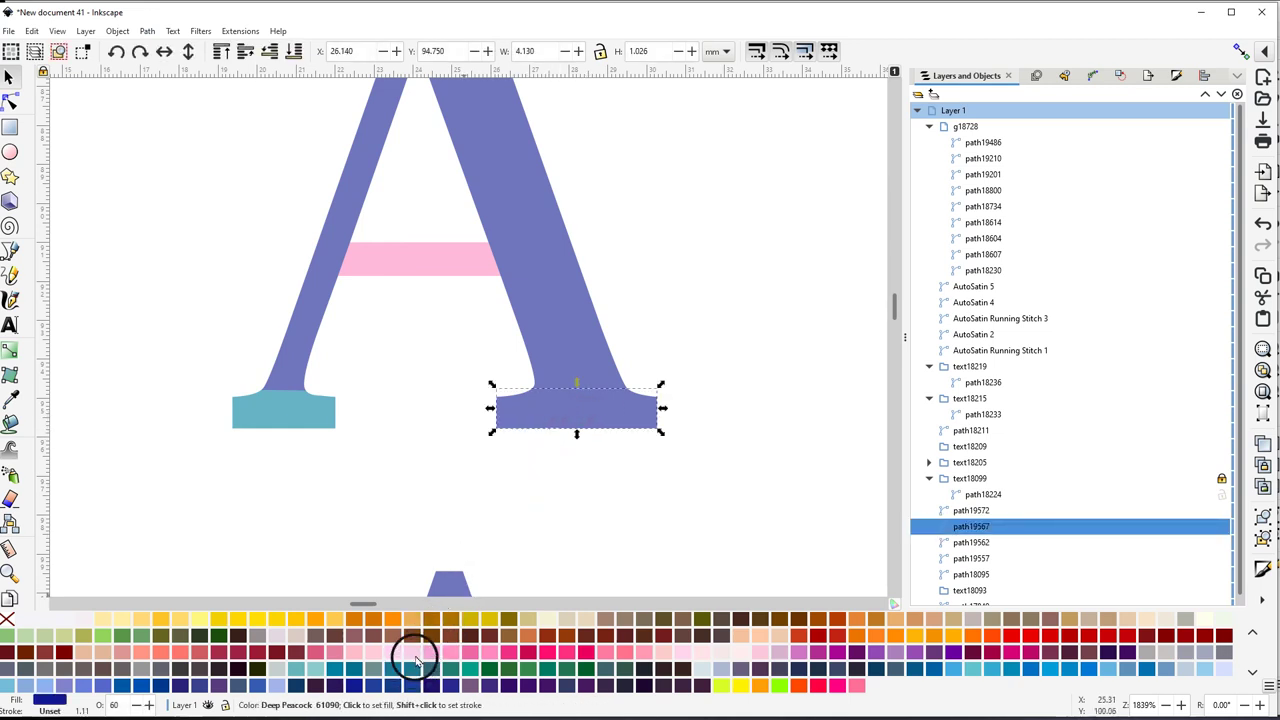
{"action": "left_click", "coordinate": [199, 655], "text": "shift"}
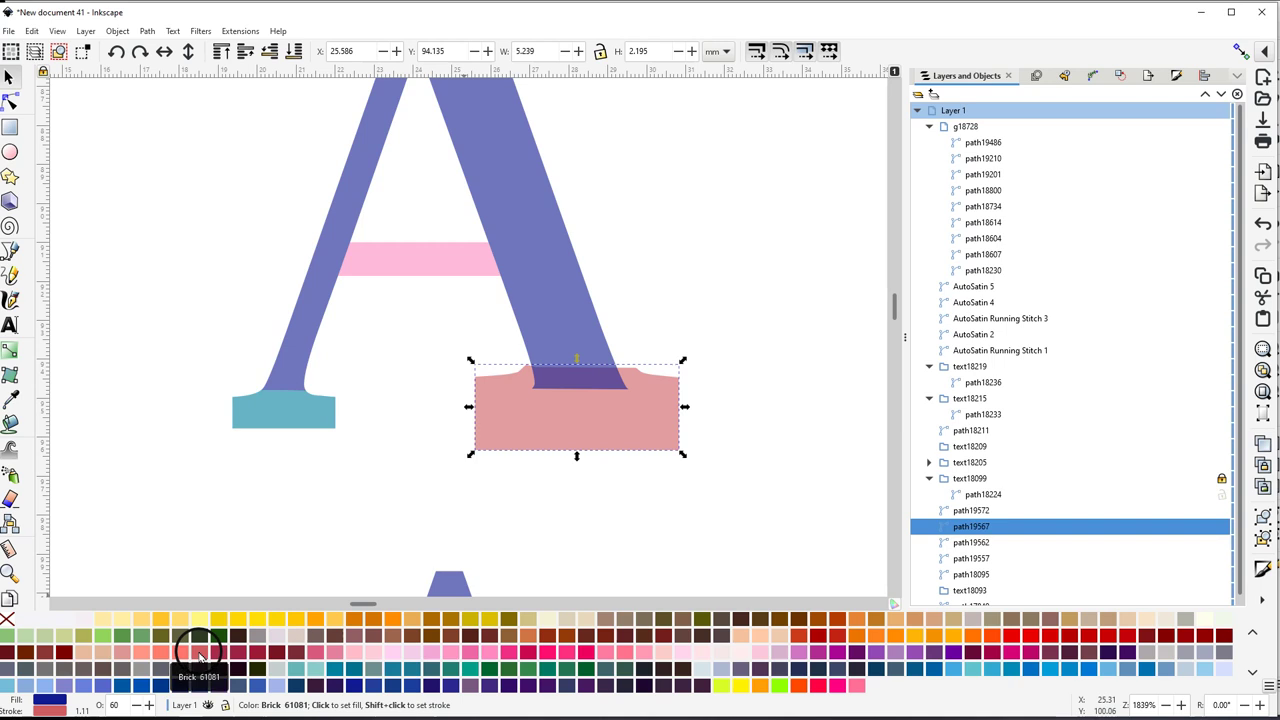
{"action": "left_click", "coordinate": [10, 618], "text": "shift"}
{"action": "left_click", "coordinate": [220, 655]}
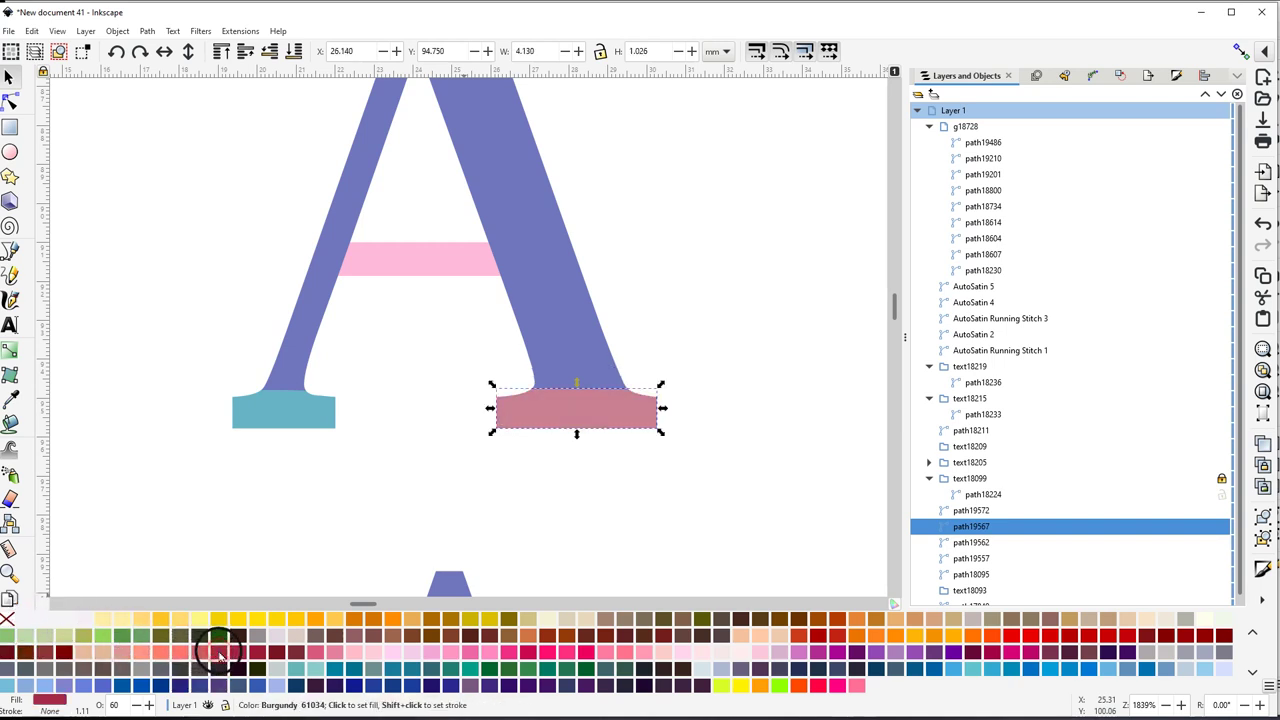
Fill the A's thin left leg with green
{"action": "left_click_drag", "start_coordinate": [471, 466], "coordinate": [517, 552]}
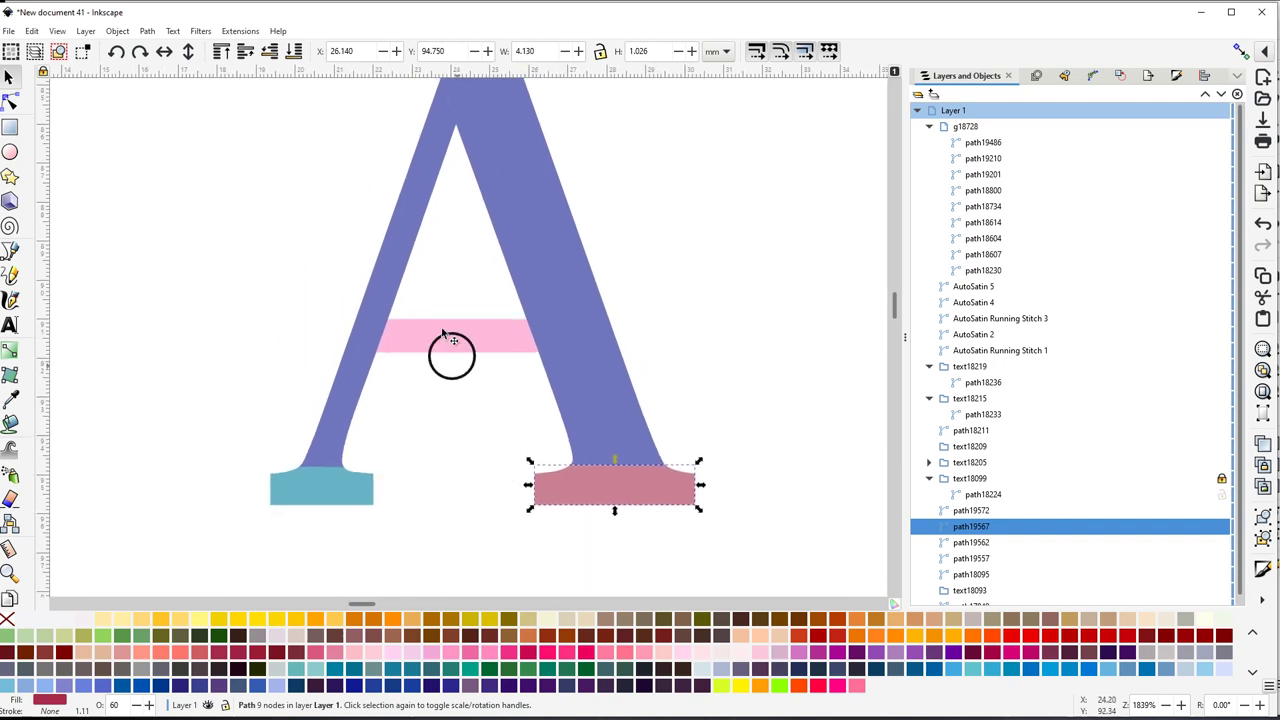
{"action": "left_click", "coordinate": [404, 256]}
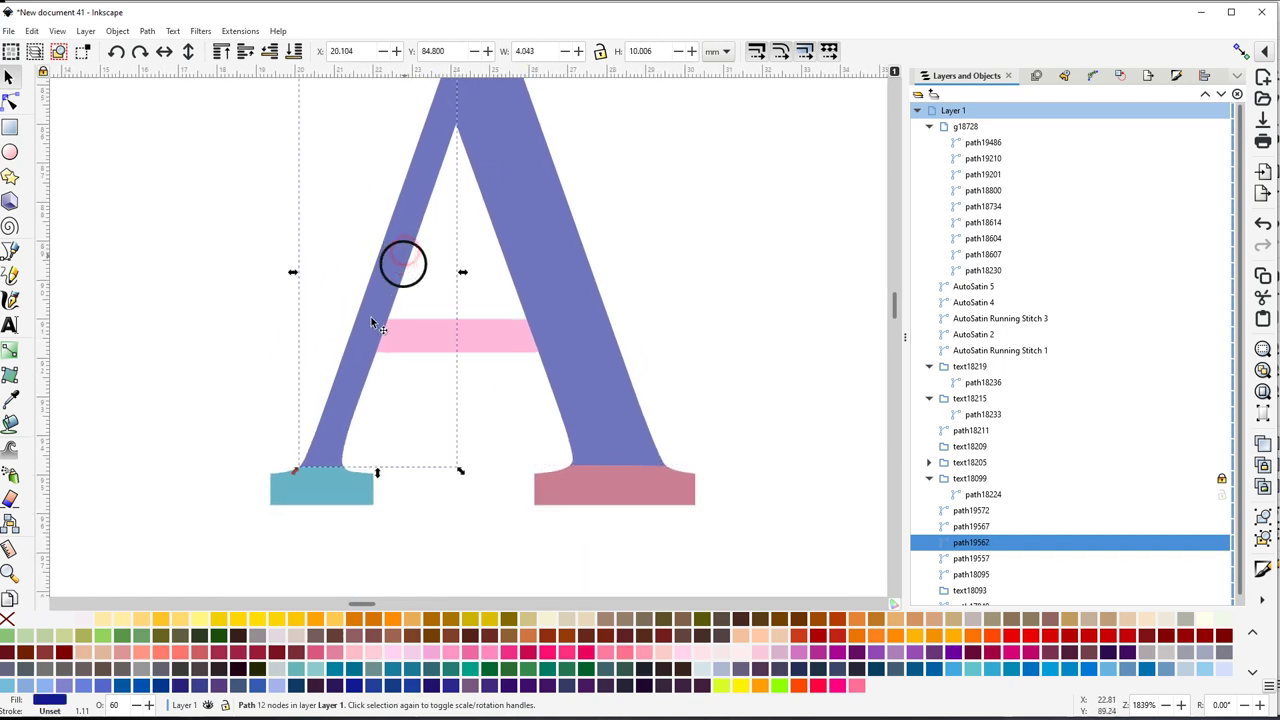
{"action": "left_click", "coordinate": [122, 635]}
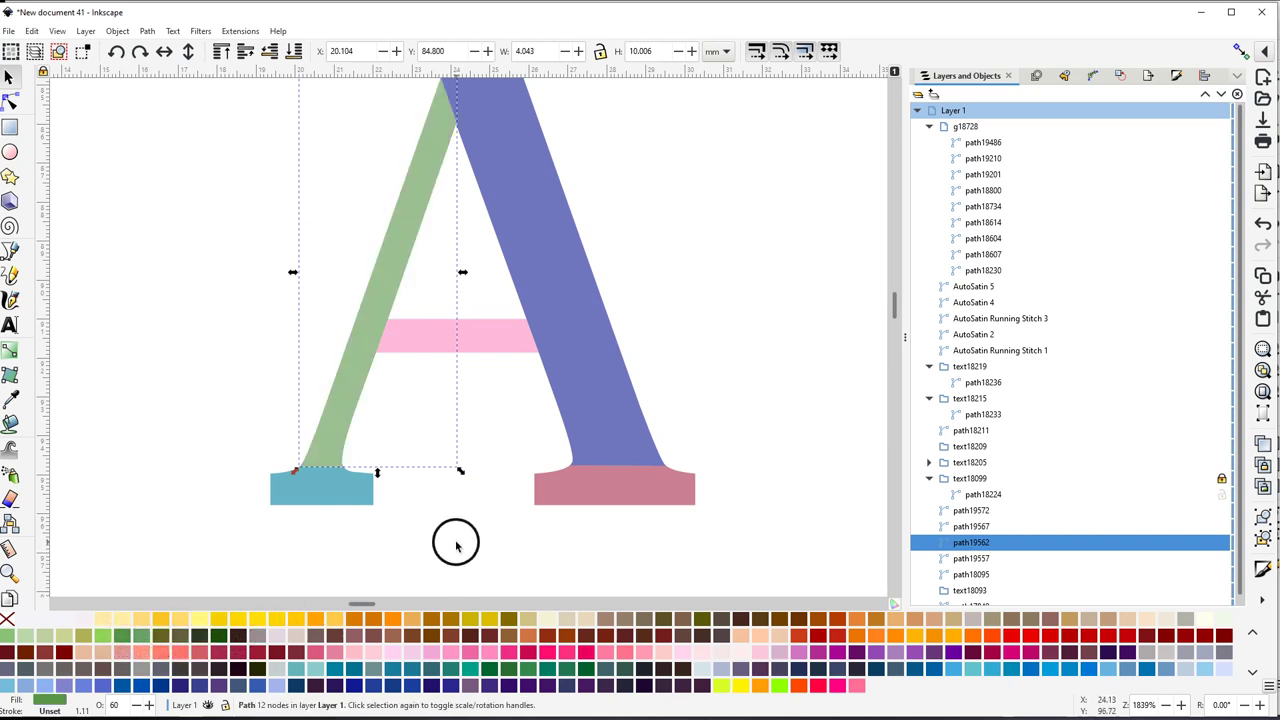
Draw a closed four-point Pen outline, about 3.2 by 2.9 mm, around the teal serif's right part, cutting vertically down from the thin leg's inner edge
{"action": "left_click_drag", "start_coordinate": [457, 540], "coordinate": [531, 600]}
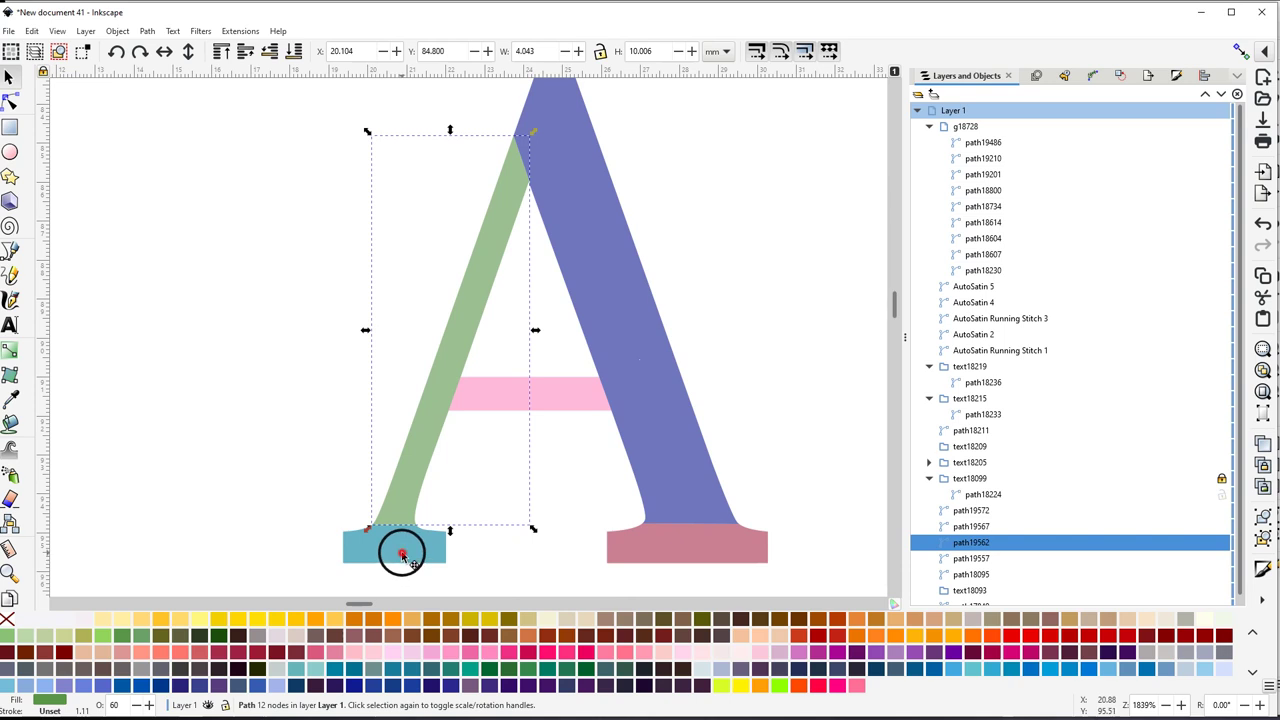
{"action": "left_click", "coordinate": [401, 555]}
{"action": "left_click", "coordinate": [9, 104]}
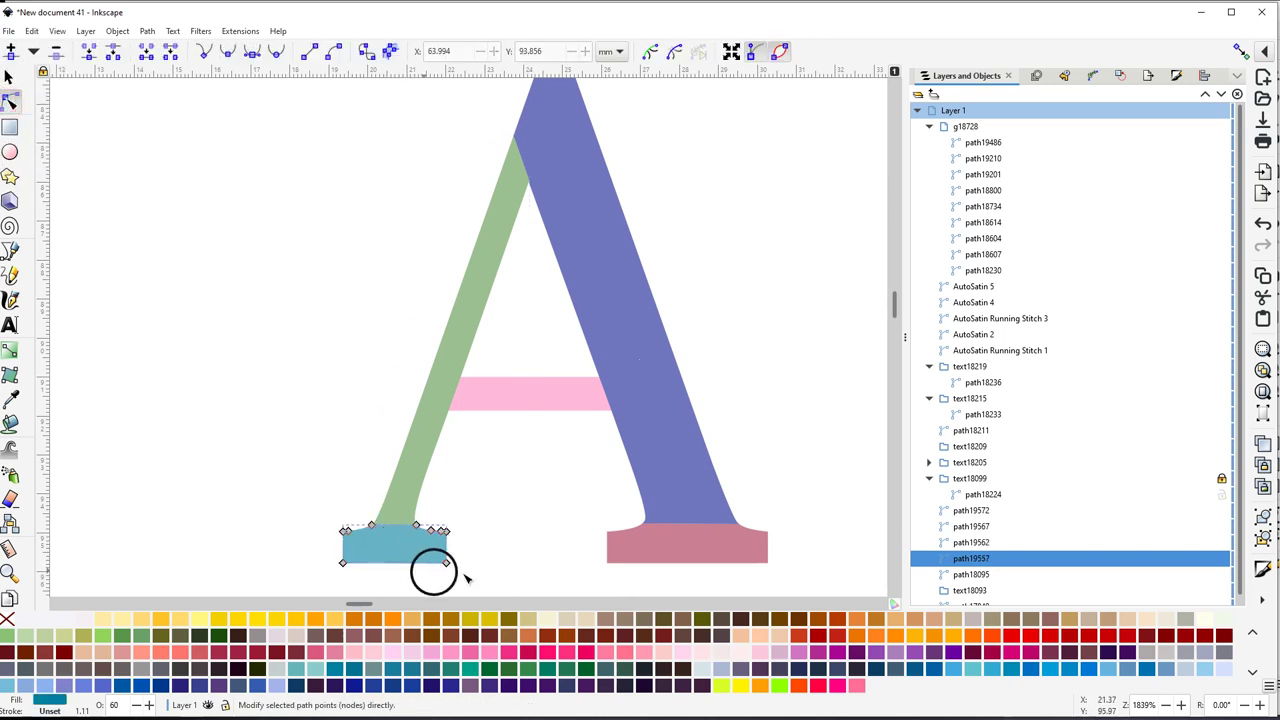
{"action": "scroll", "coordinate": [490, 540], "scroll_direction": "up", "scroll_amount": 2}
{"action": "scroll", "coordinate": [490, 528], "scroll_direction": "down", "scroll_amount": 4}
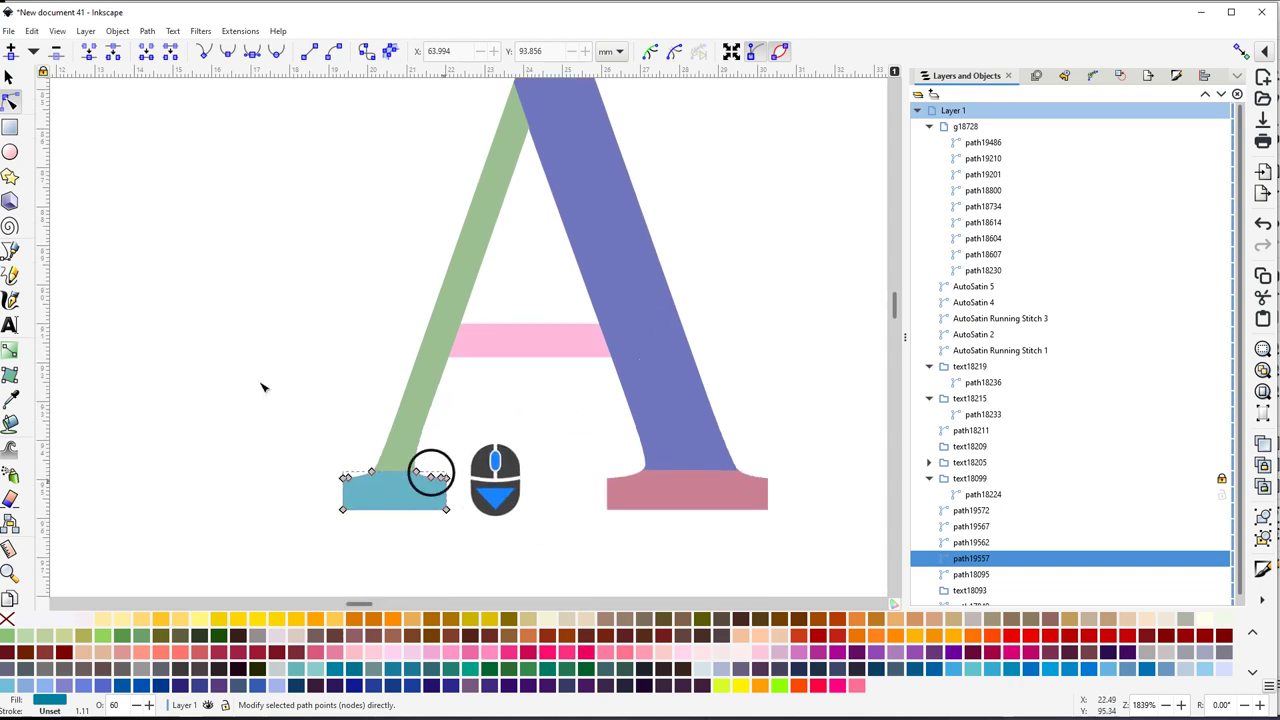
{"action": "left_click", "coordinate": [10, 250]}
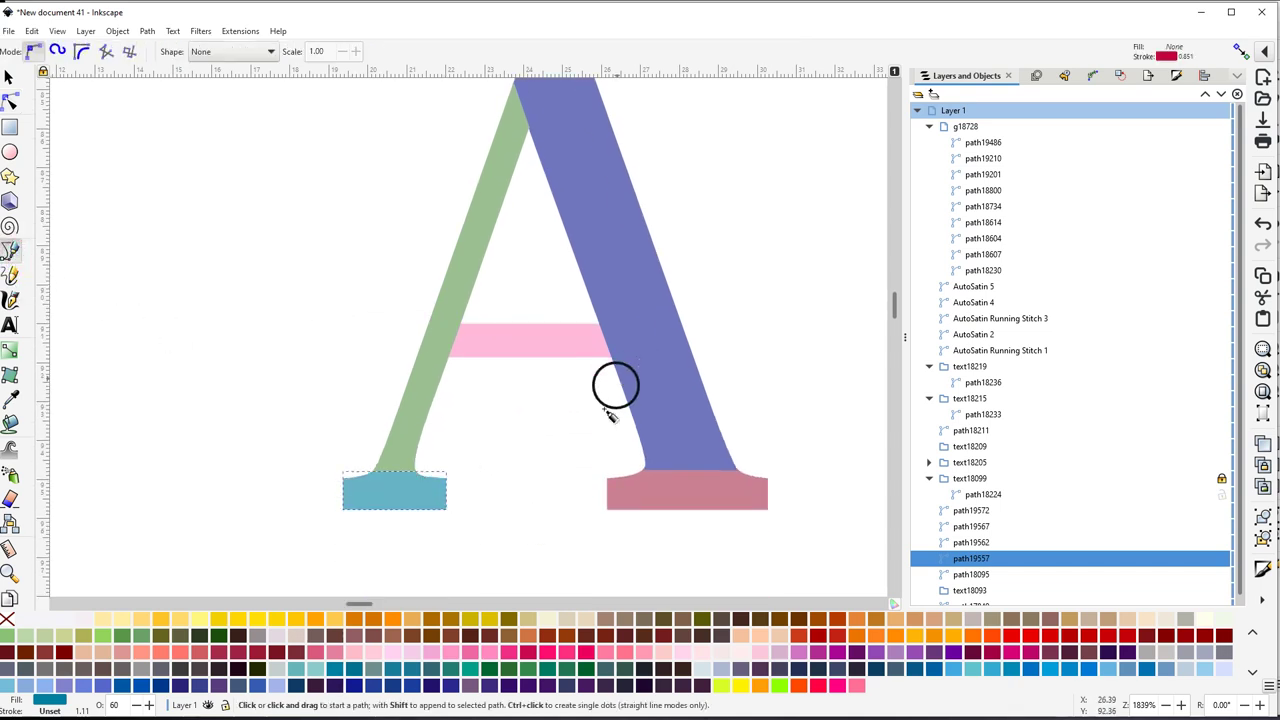
{"action": "left_click", "coordinate": [531, 441]}
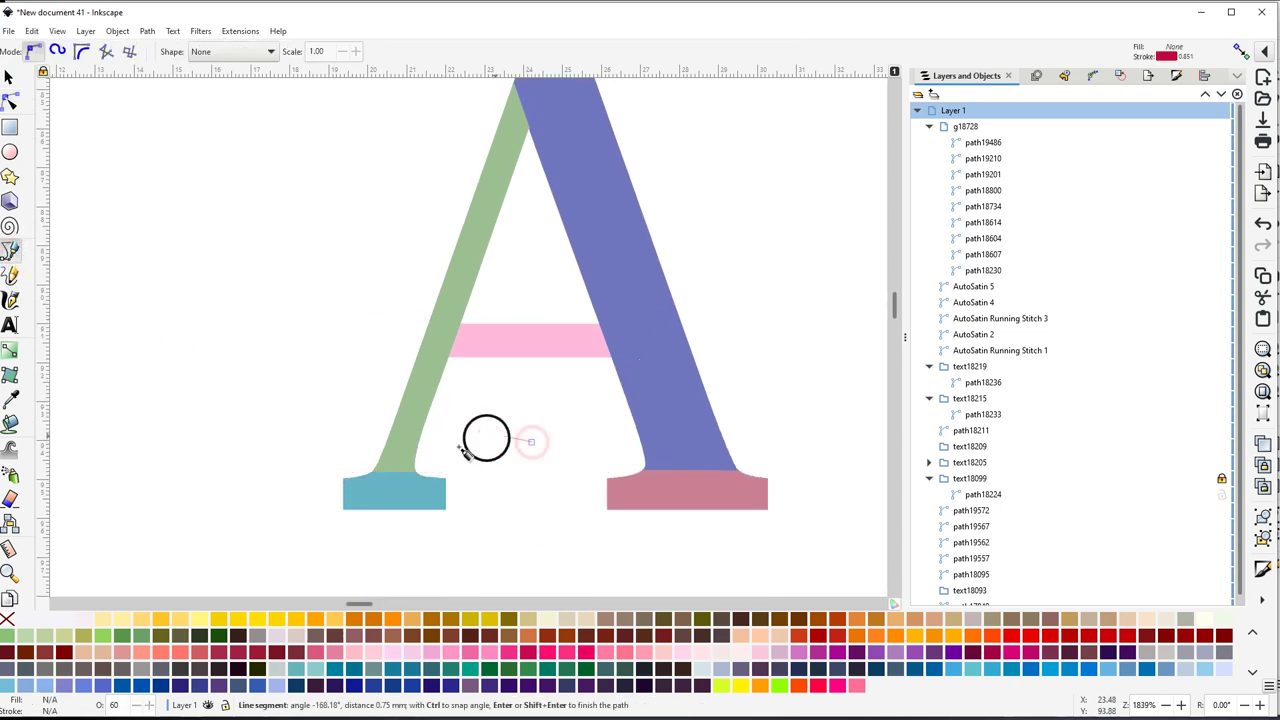
{"action": "left_click", "coordinate": [415, 473]}
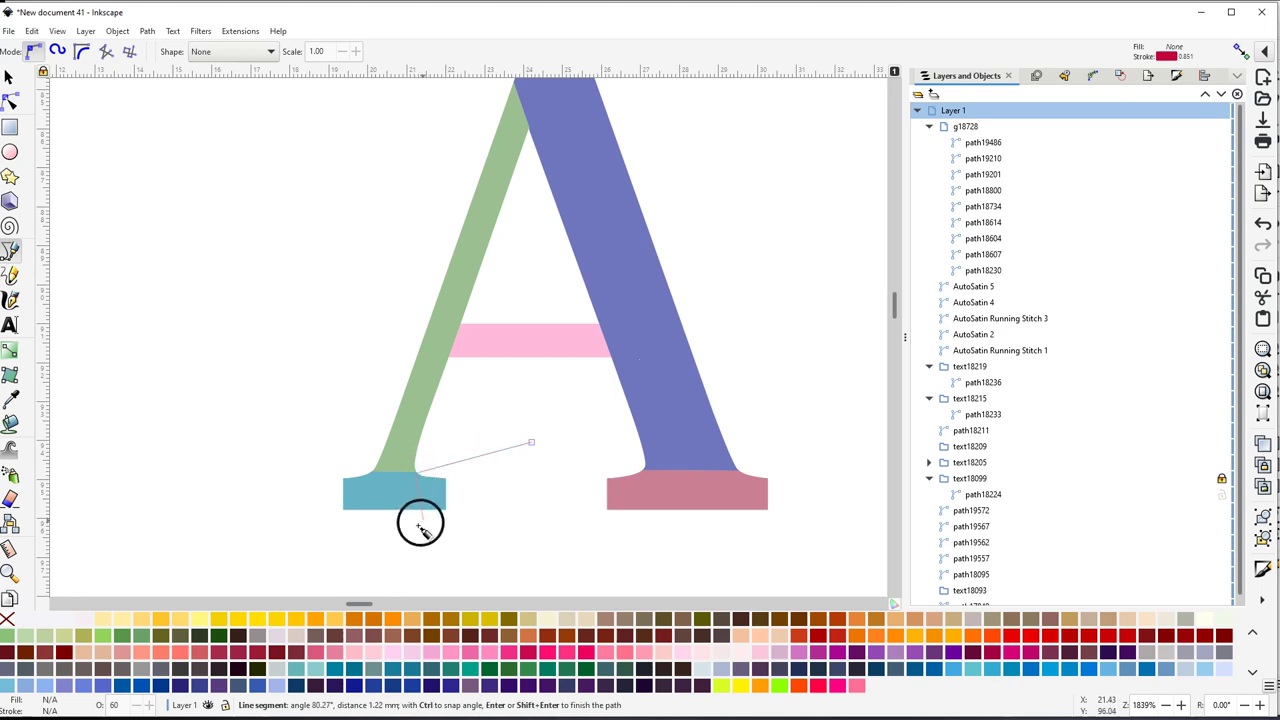
{"action": "left_click", "coordinate": [415, 530]}
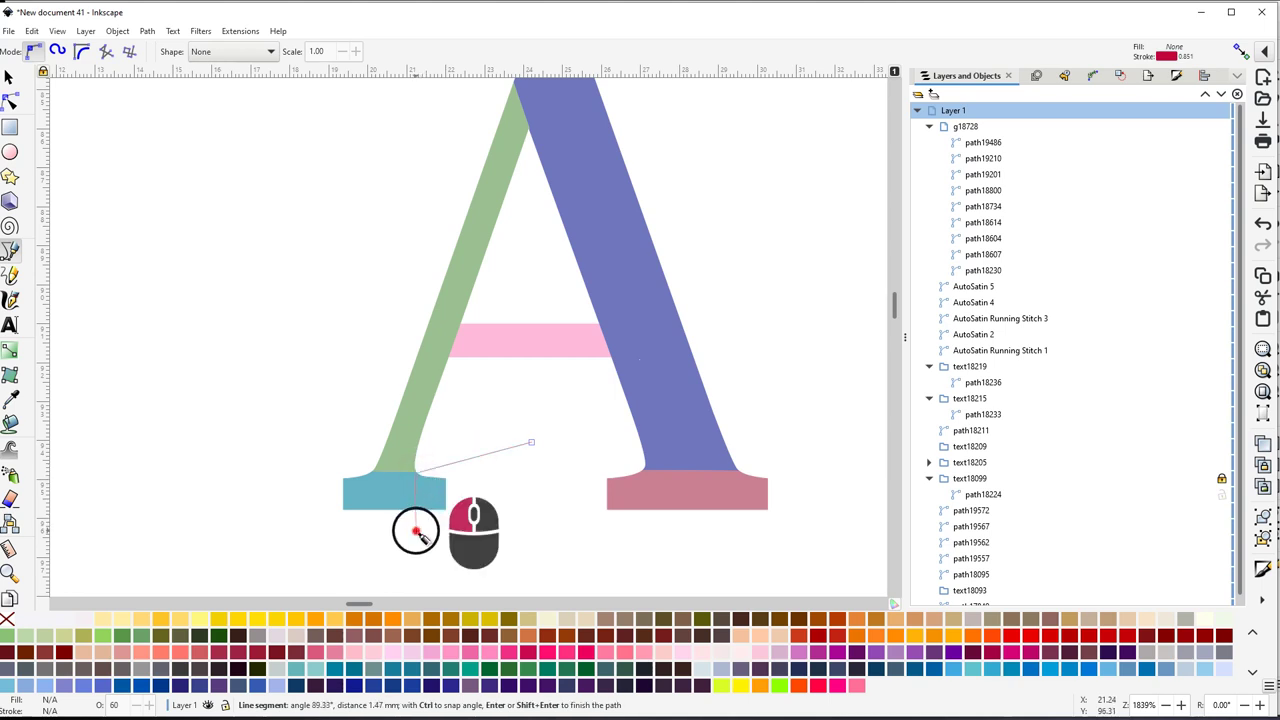
{"action": "left_click", "coordinate": [530, 542]}
{"action": "left_click", "coordinate": [531, 443]}
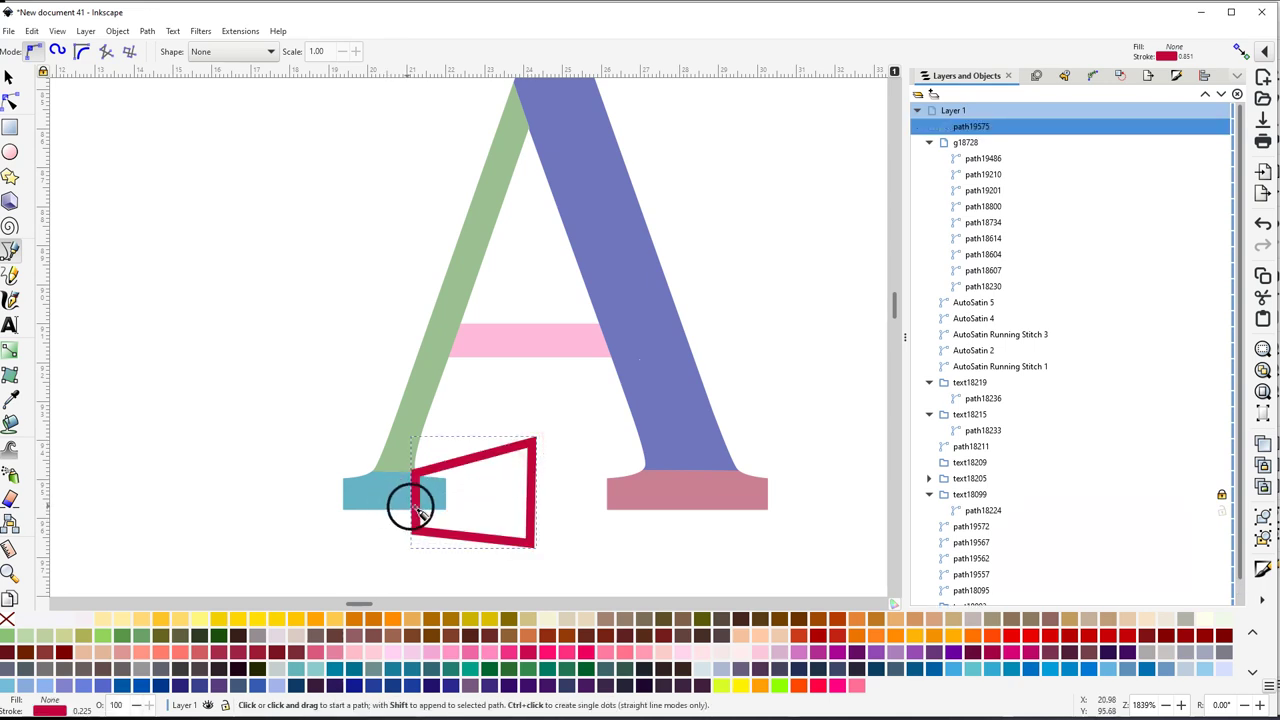
Divide the teal left foot serif with the red outline
{"action": "key", "text": "s"}
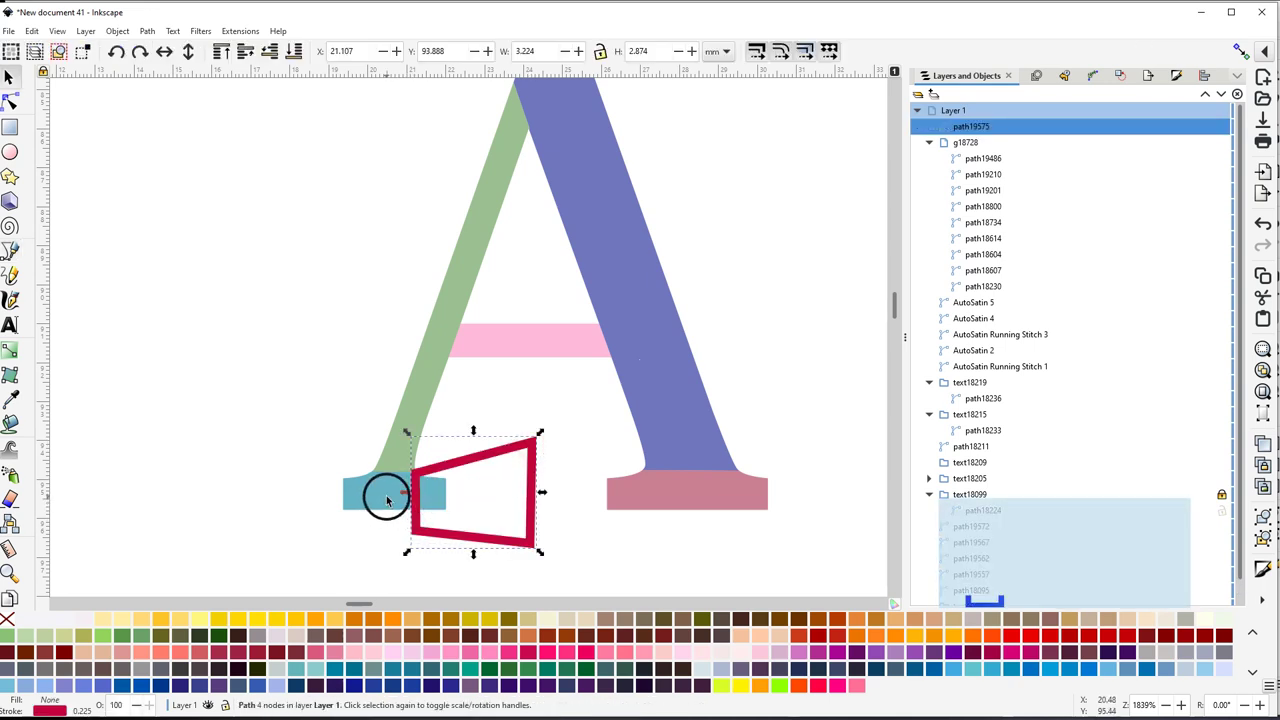
{"action": "left_click", "coordinate": [387, 497], "text": "shift"}
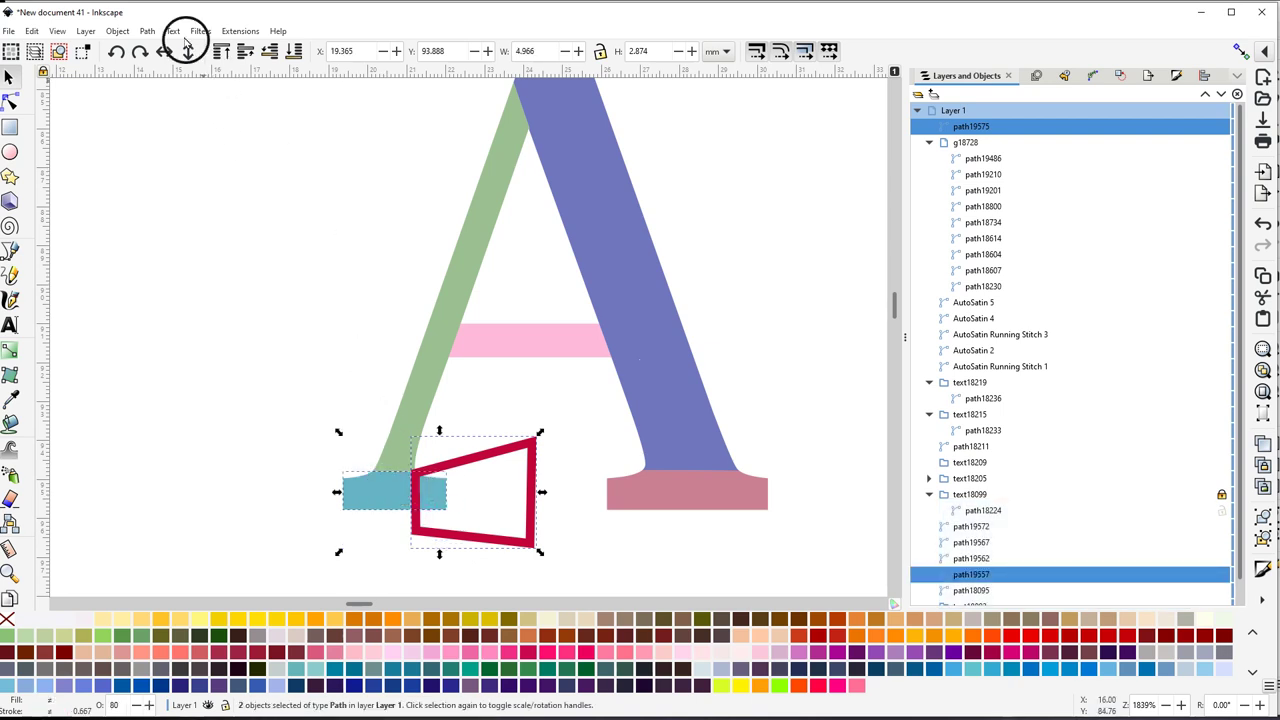
{"action": "left_click", "coordinate": [147, 31]}
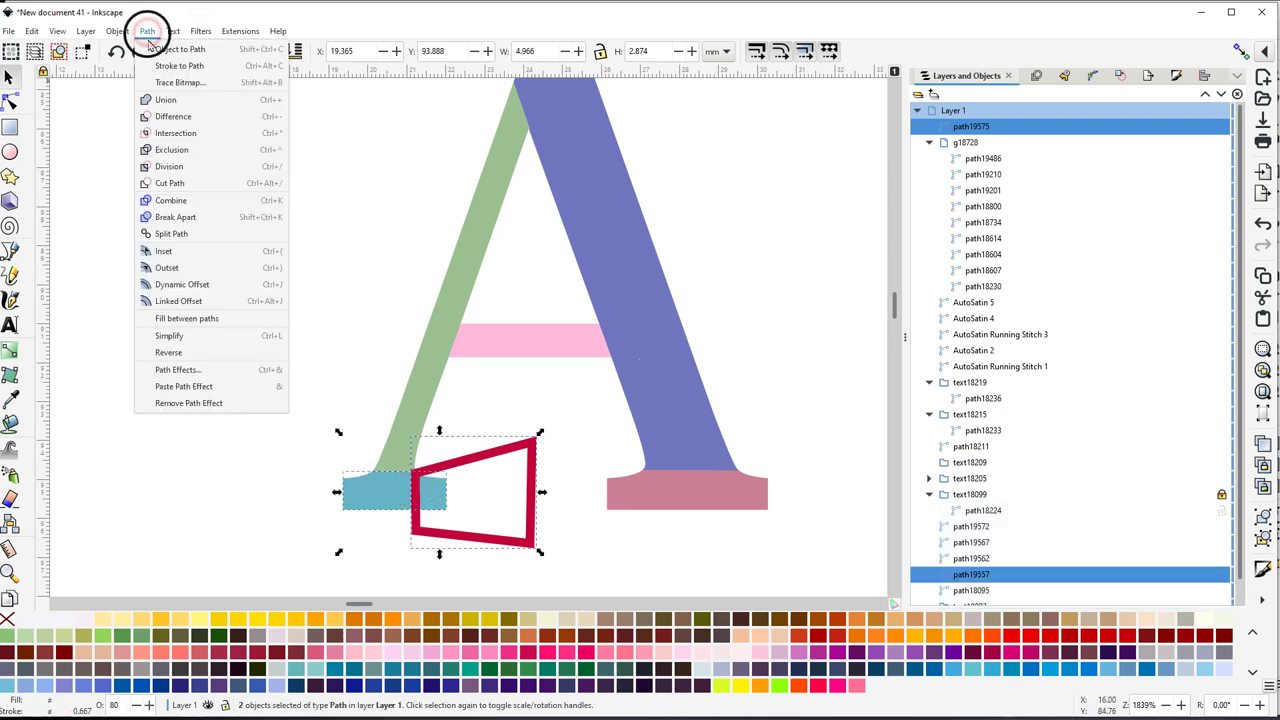
{"action": "left_click", "coordinate": [170, 167]}
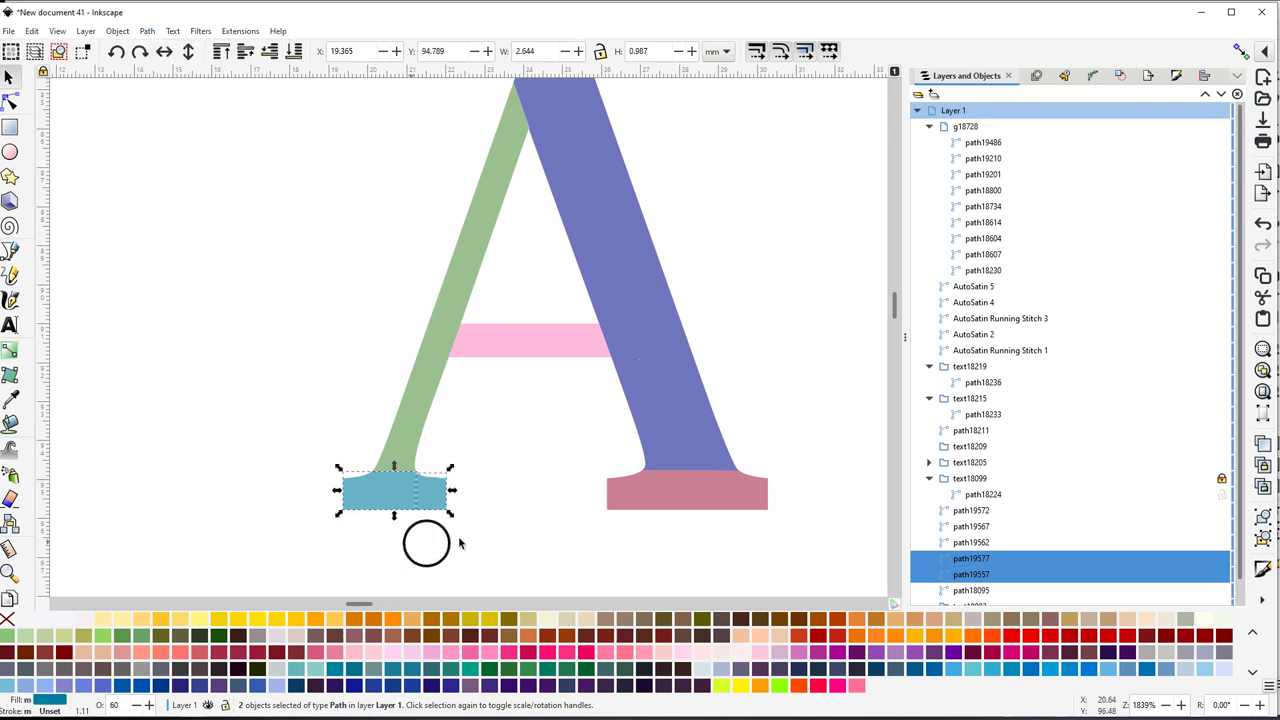
Fill the separated right piece of the left foot serif with bright pink
{"action": "left_click", "coordinate": [445, 545]}
{"action": "left_click", "coordinate": [431, 492]}
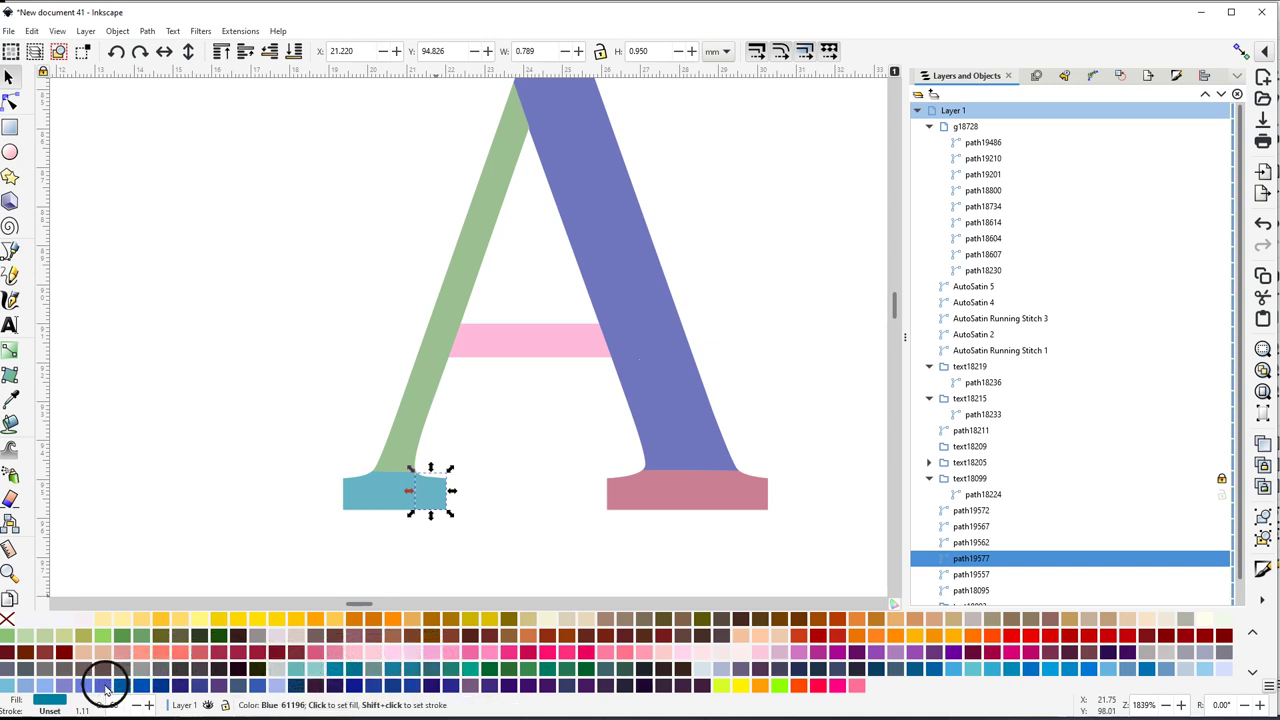
{"action": "left_click", "coordinate": [826, 686]}
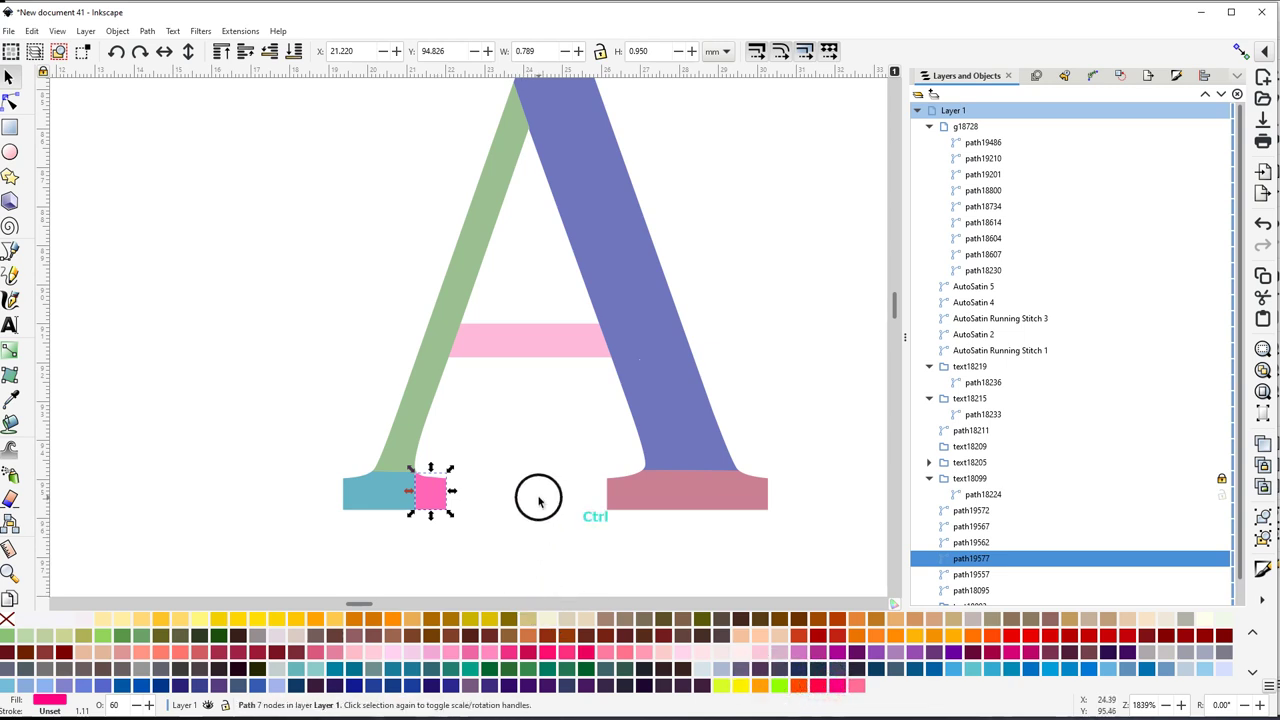
Group all six colored parts of the split A and convert the group to a layer
{"action": "scroll", "coordinate": [538, 500], "scroll_direction": "down", "scroll_amount": 1}
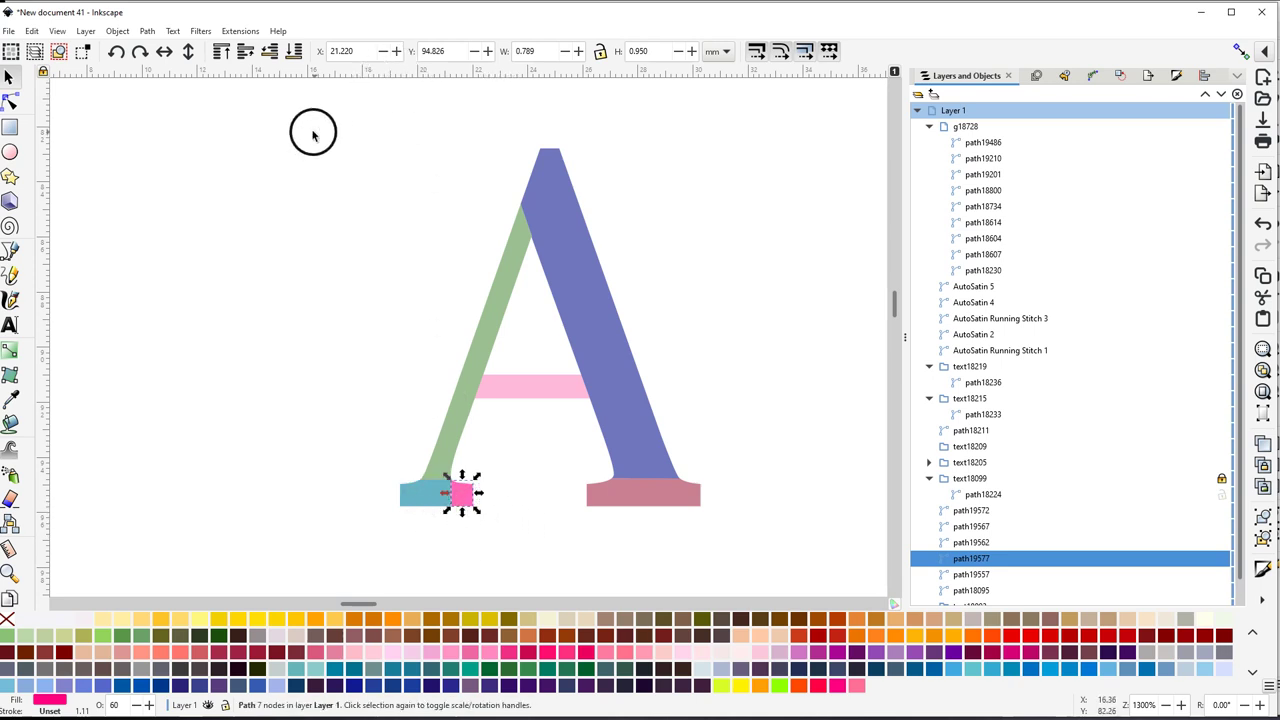
{"action": "left_click", "coordinate": [286, 109]}
{"action": "left_click_drag", "start_coordinate": [270, 106], "coordinate": [766, 566]}
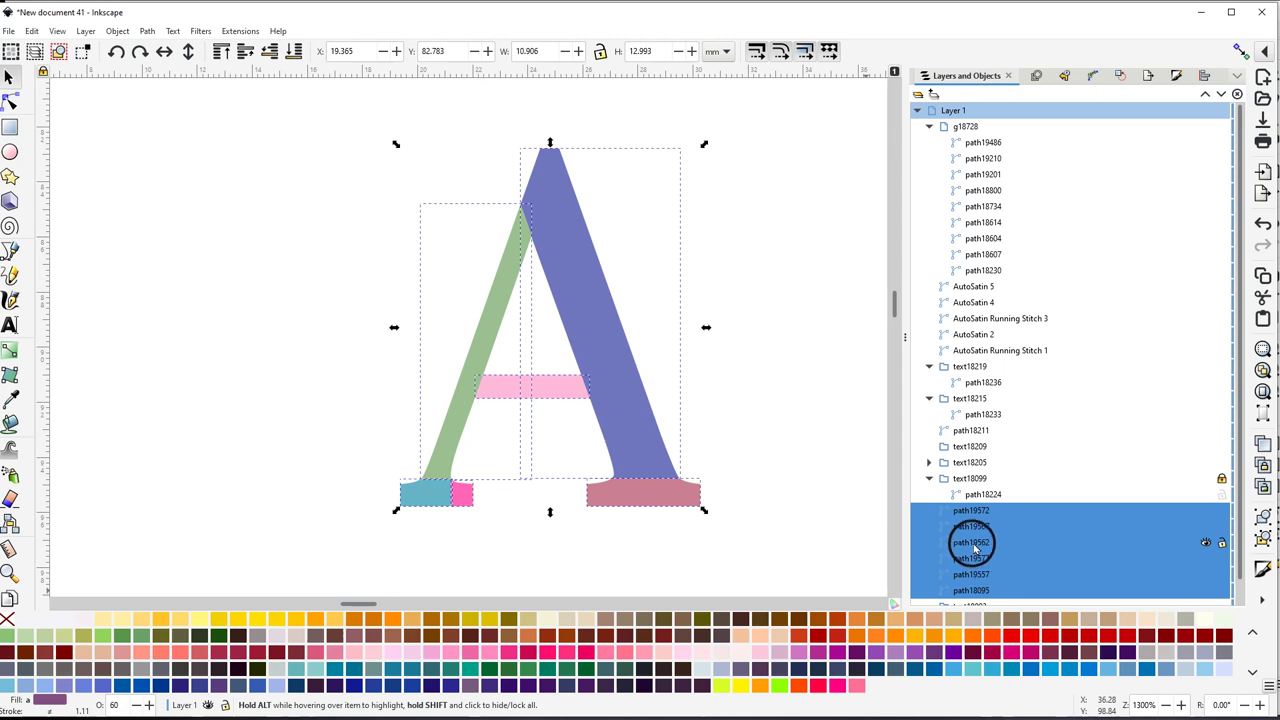
{"action": "right_click", "coordinate": [622, 427]}
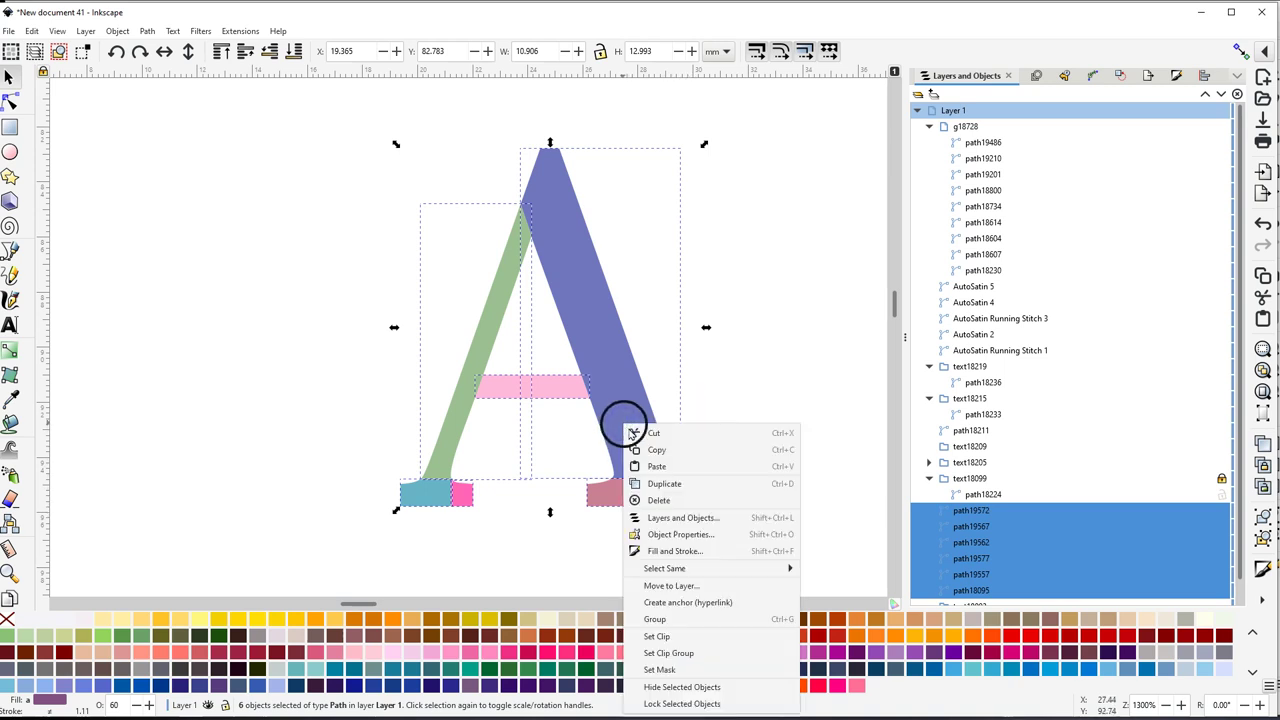
{"action": "left_click", "coordinate": [655, 619]}
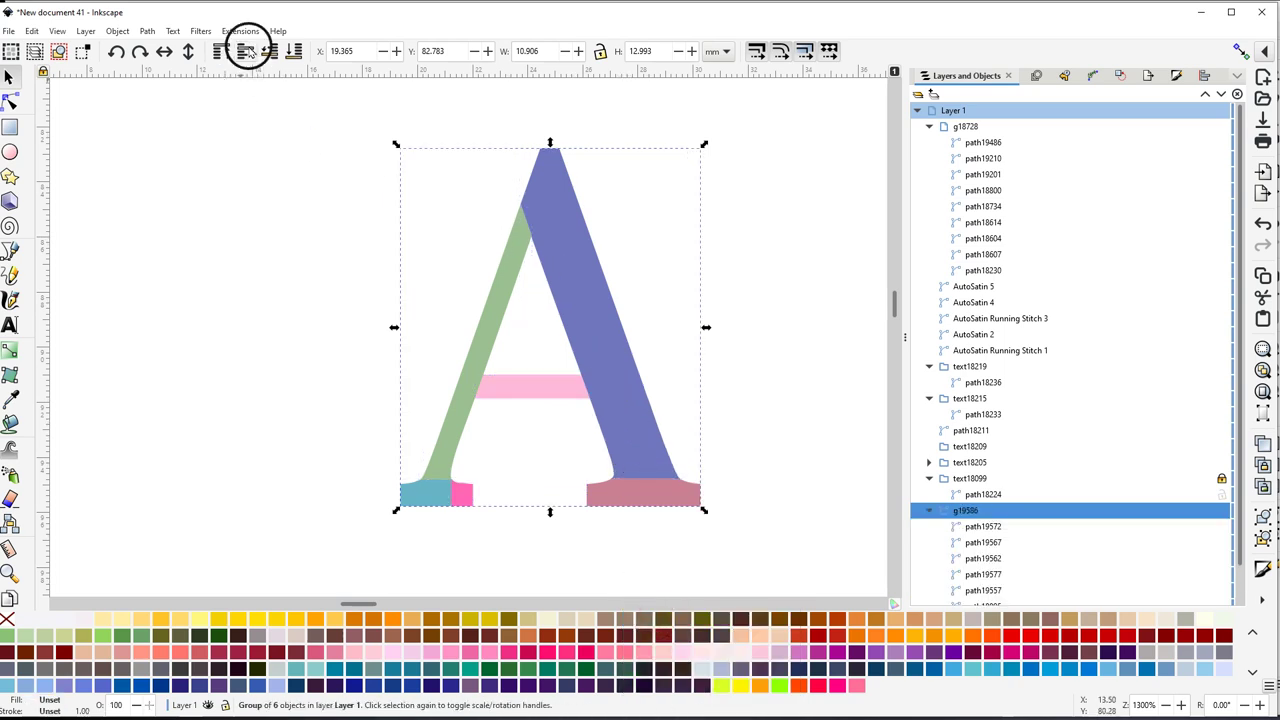
{"action": "right_click", "coordinate": [645, 455]}
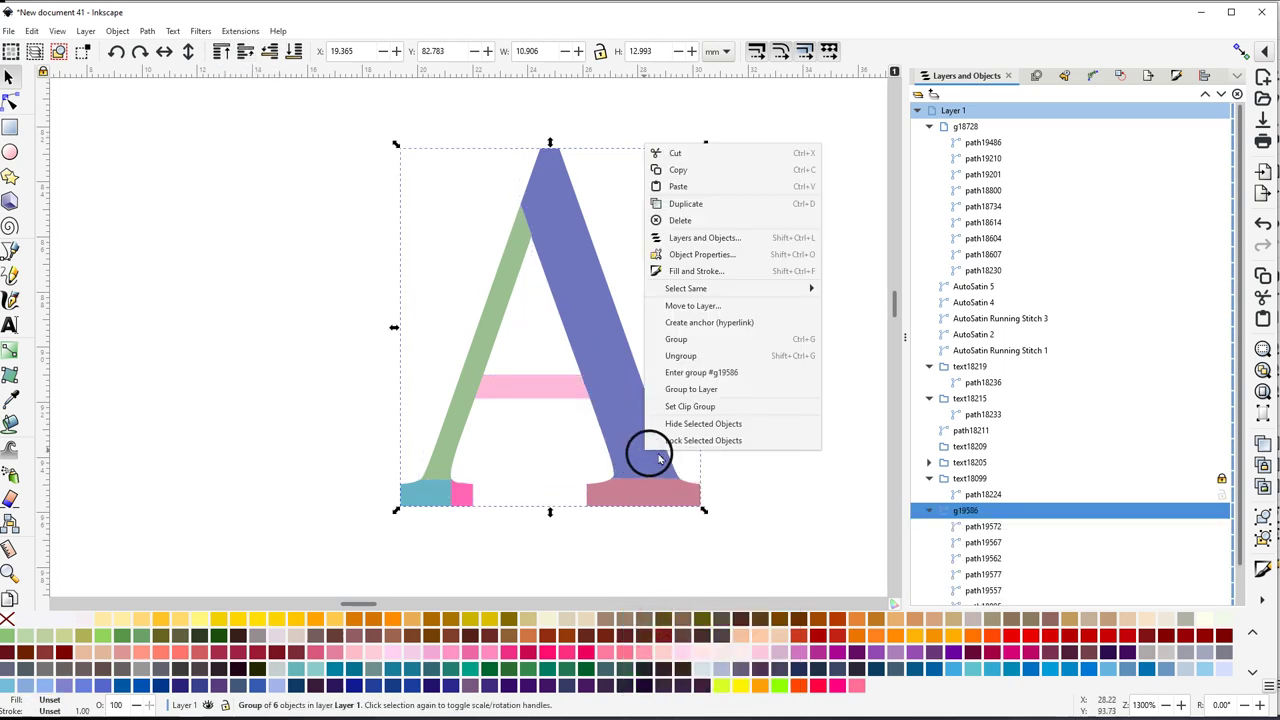
{"action": "left_click", "coordinate": [690, 390]}
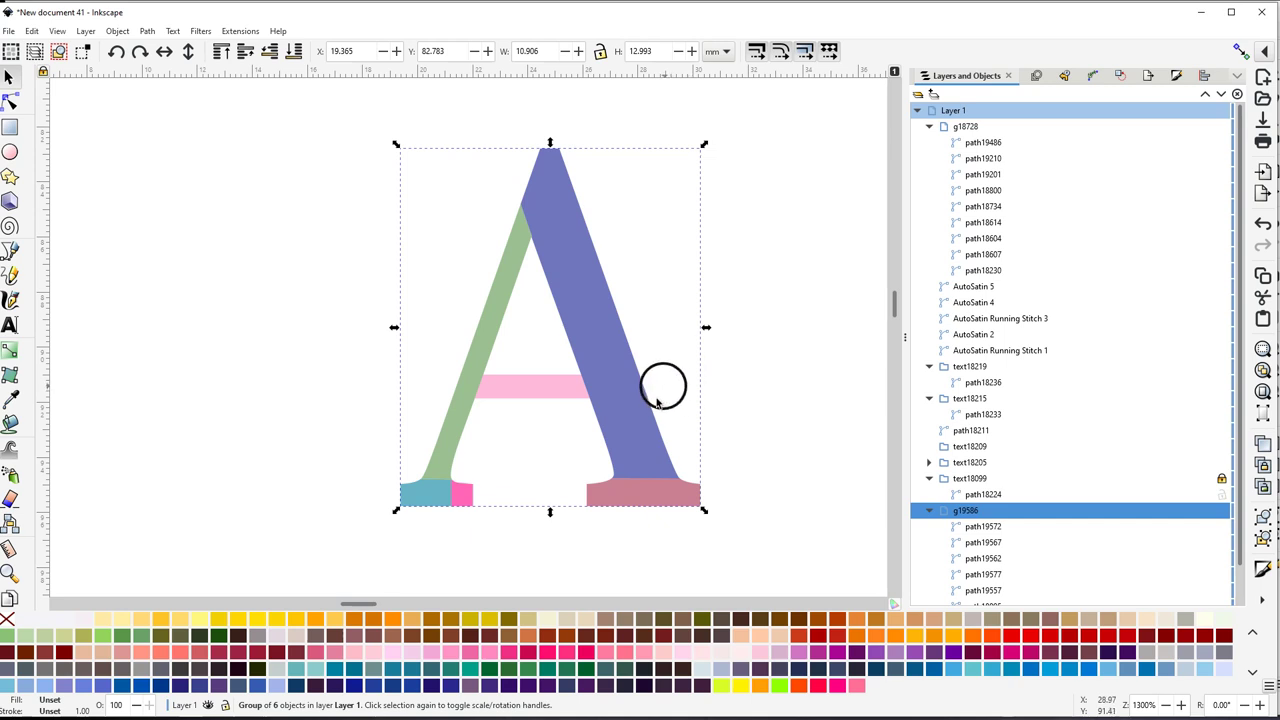
Delete the empty text18093 group below the new A layer
{"action": "scroll", "coordinate": [975, 515], "scroll_direction": "down", "scroll_amount": 1}
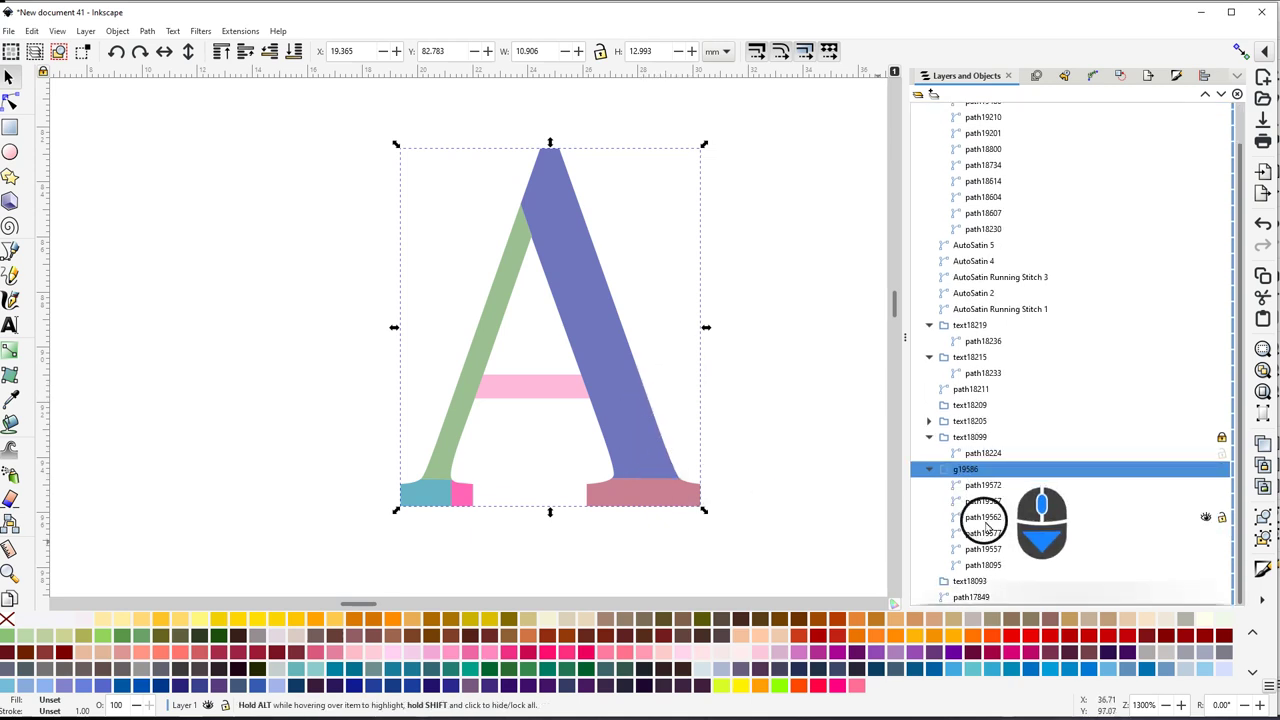
{"action": "left_click", "coordinate": [970, 472]}
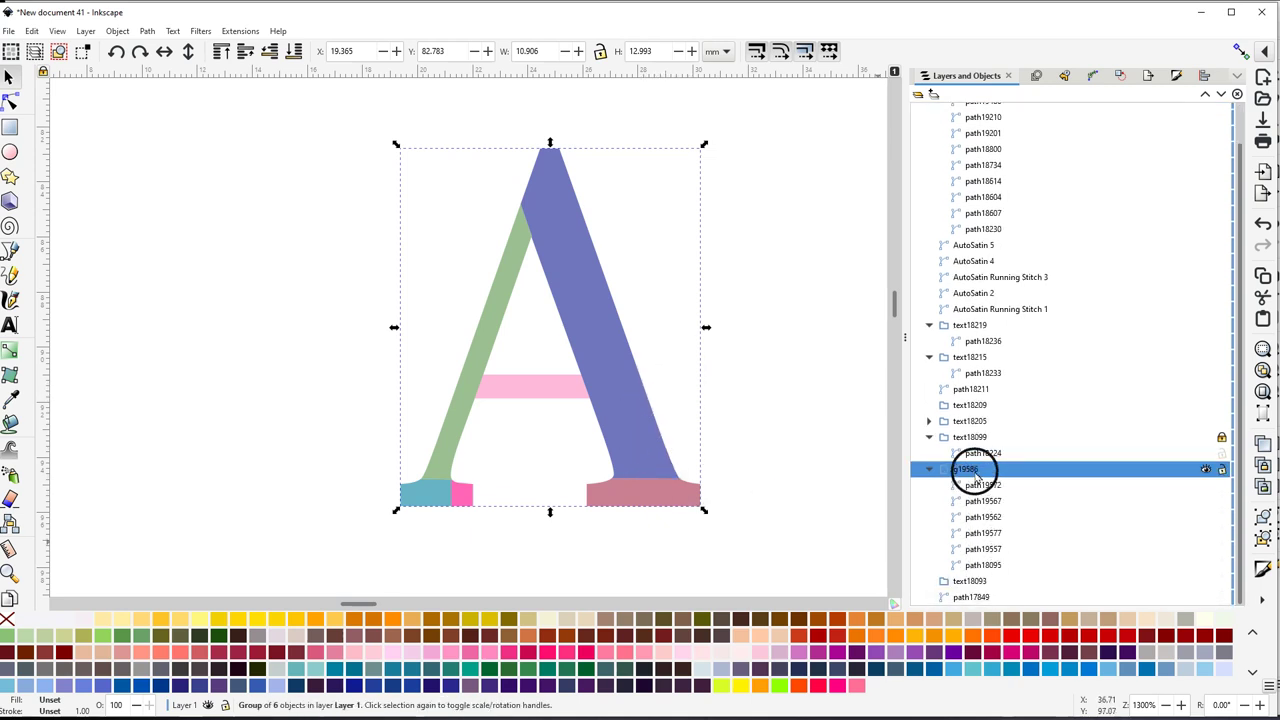
{"action": "left_click", "coordinate": [963, 582]}
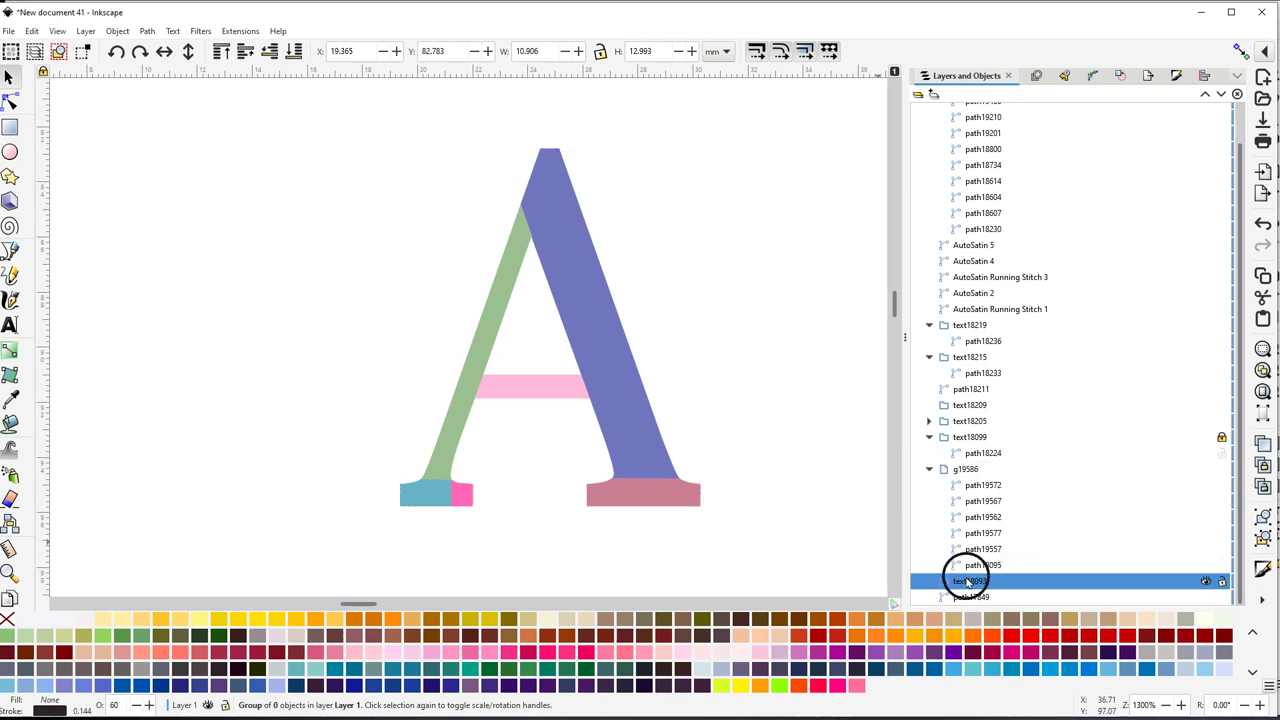
{"action": "right_click", "coordinate": [965, 581]}
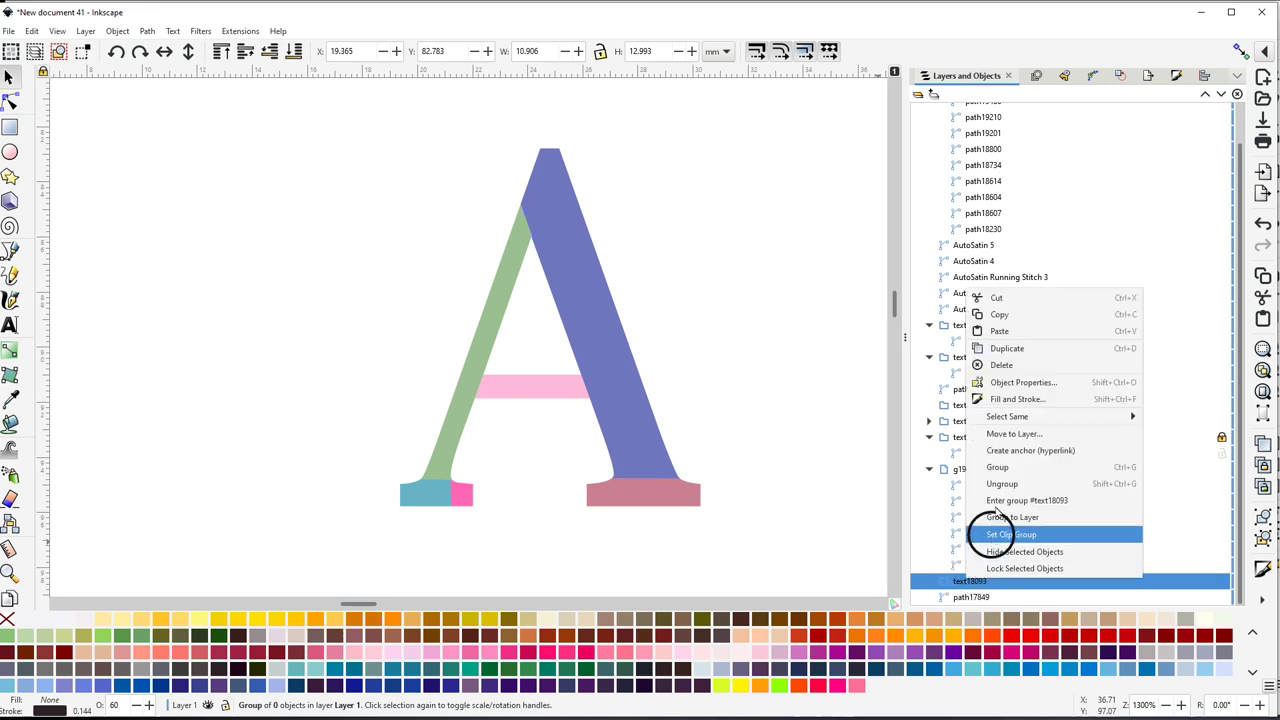
{"action": "left_click", "coordinate": [1001, 364]}
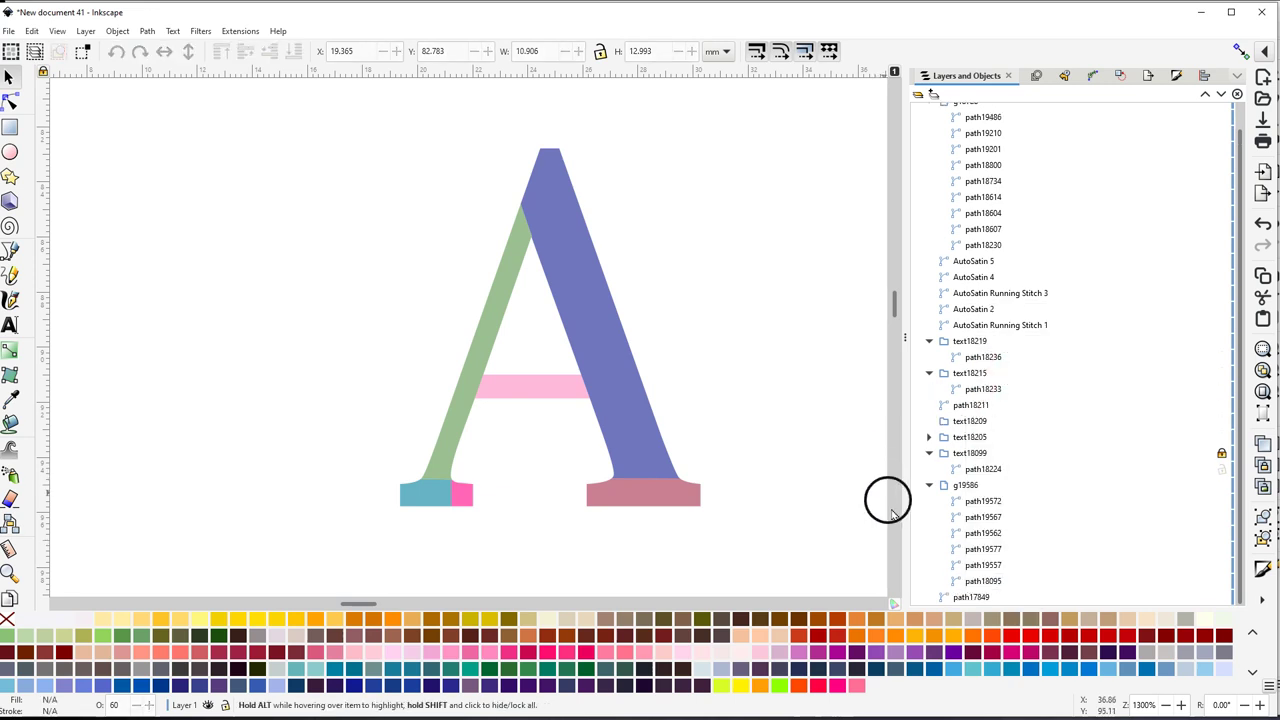
Delete the spare solid purple serif A located above the color-split A
{"action": "left_click", "coordinate": [965, 597]}
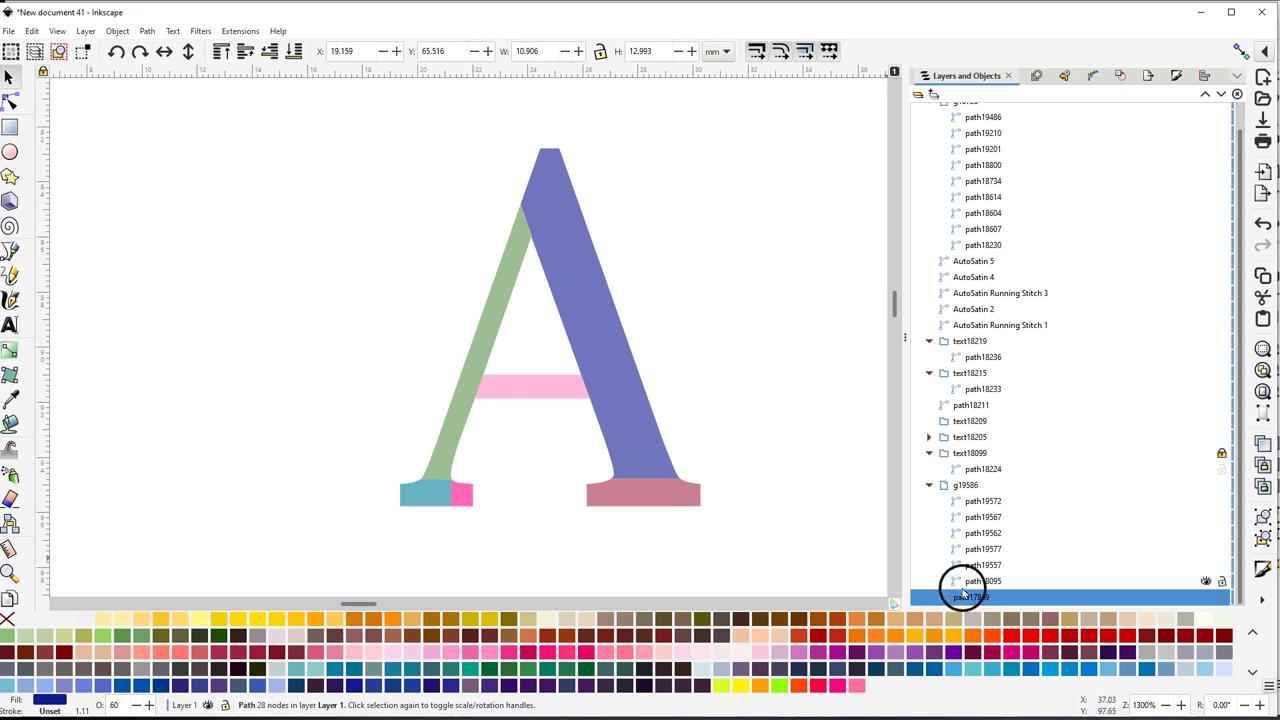
{"action": "scroll", "coordinate": [714, 390], "scroll_direction": "down", "scroll_amount": 4, "text": "ctrl"}
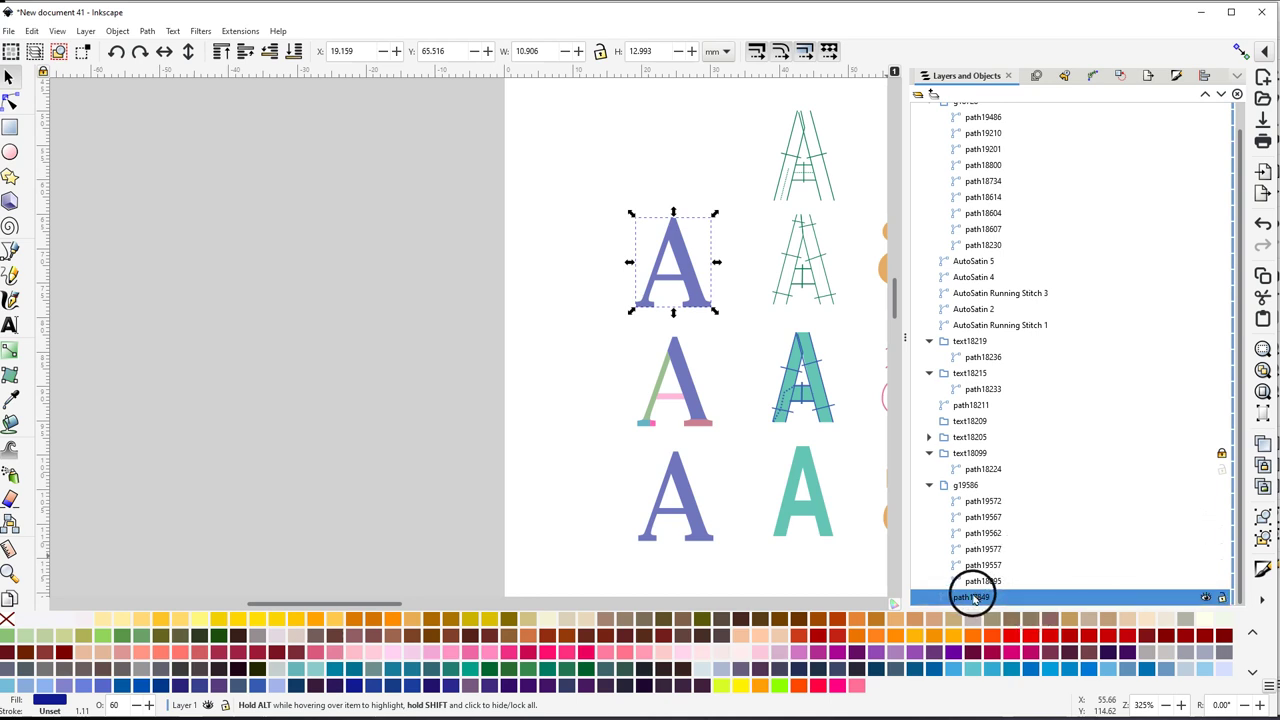
{"action": "right_click", "coordinate": [973, 597]}
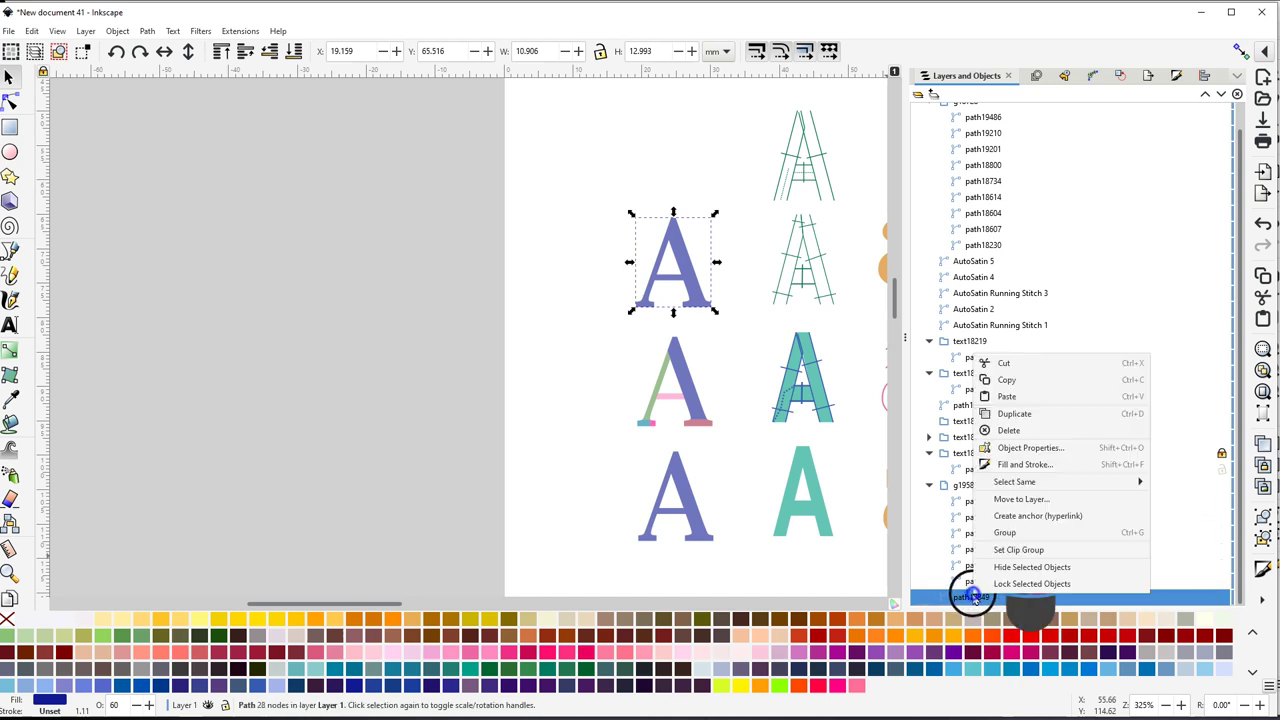
{"action": "left_click", "coordinate": [1012, 432]}
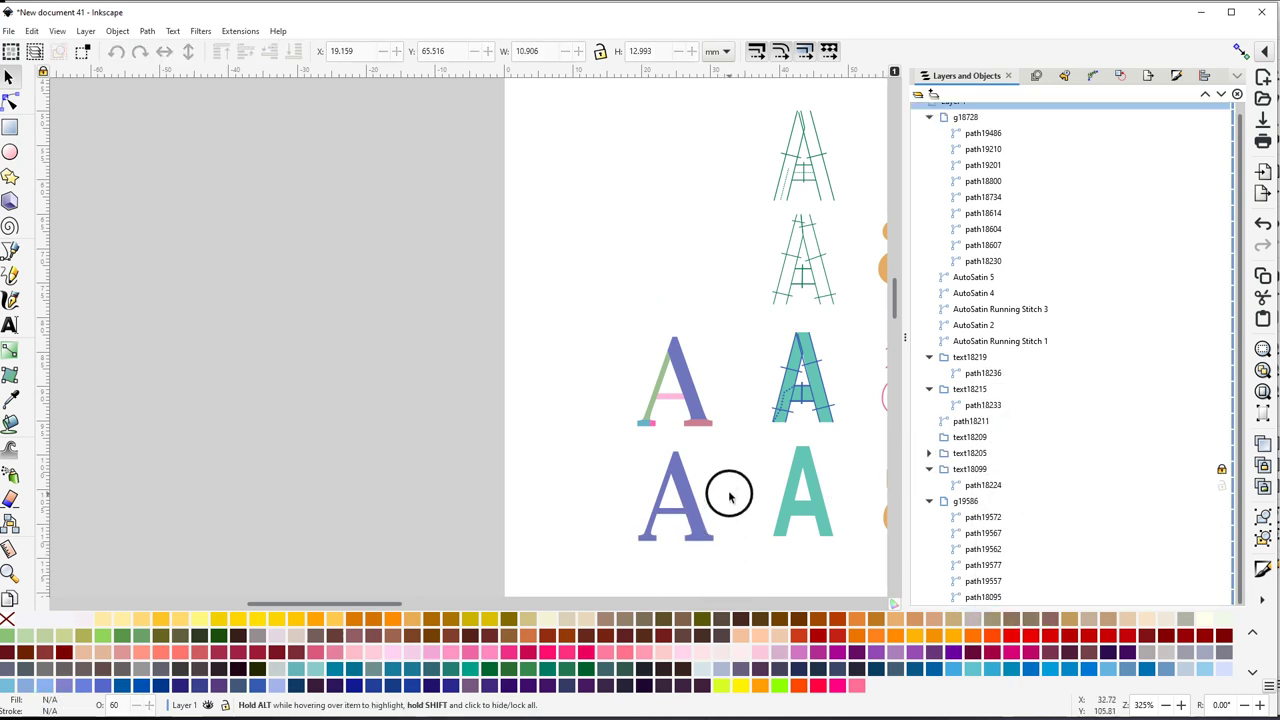
Select all six colored parts of the split A and check them against the objects listed in its layer
{"action": "scroll", "coordinate": [729, 495], "scroll_direction": "up", "scroll_amount": 1}
{"action": "left_click", "coordinate": [699, 450]}
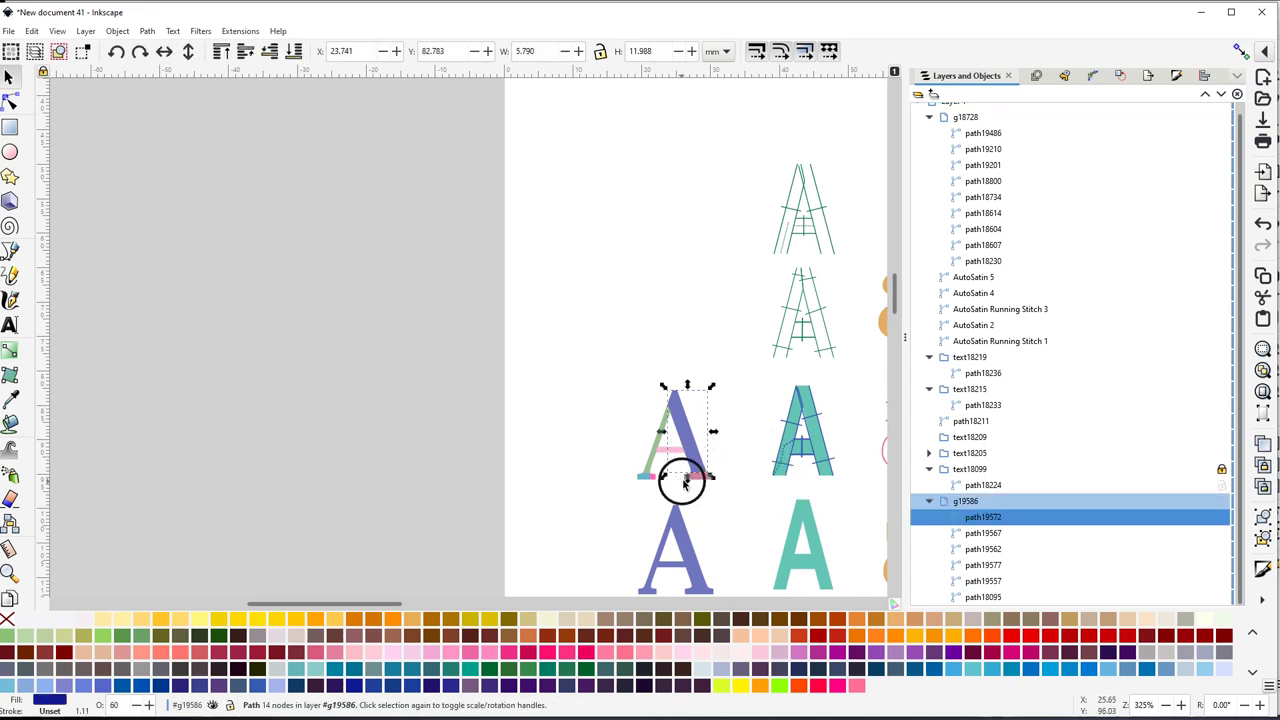
{"action": "left_click", "coordinate": [976, 514]}
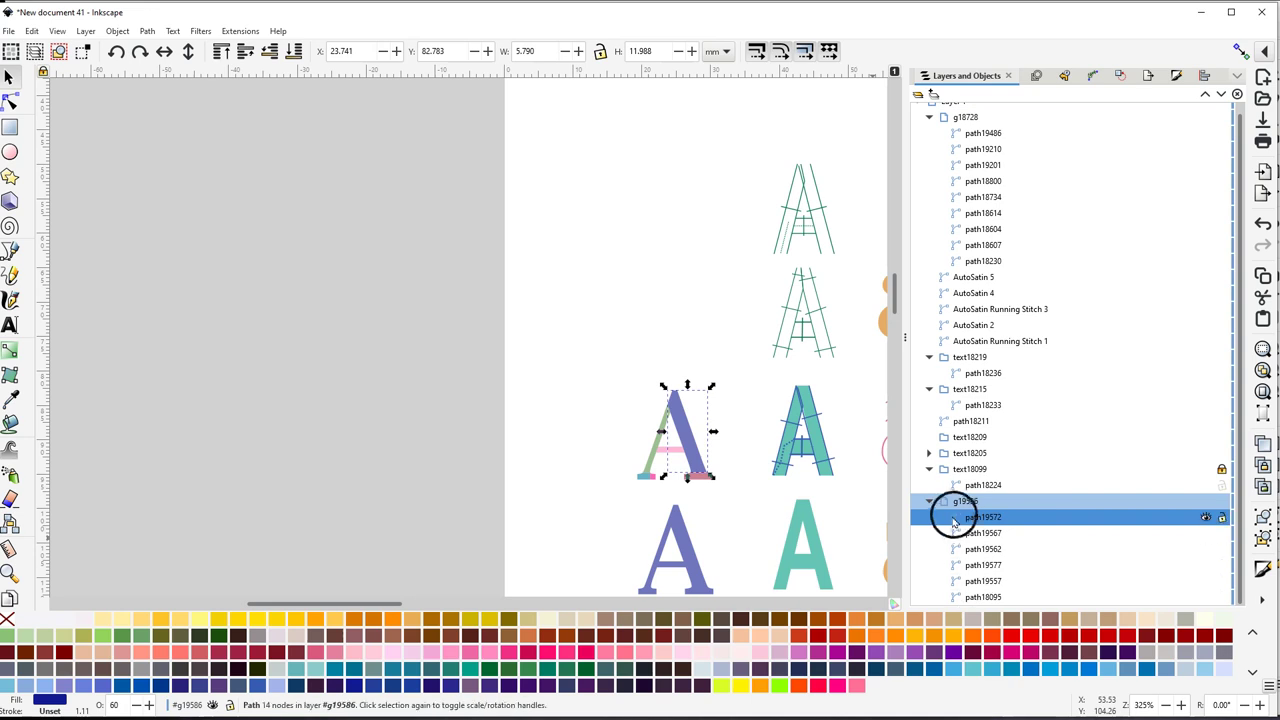
{"action": "left_click", "coordinate": [592, 364]}
{"action": "left_click_drag", "start_coordinate": [596, 362], "coordinate": [752, 511]}
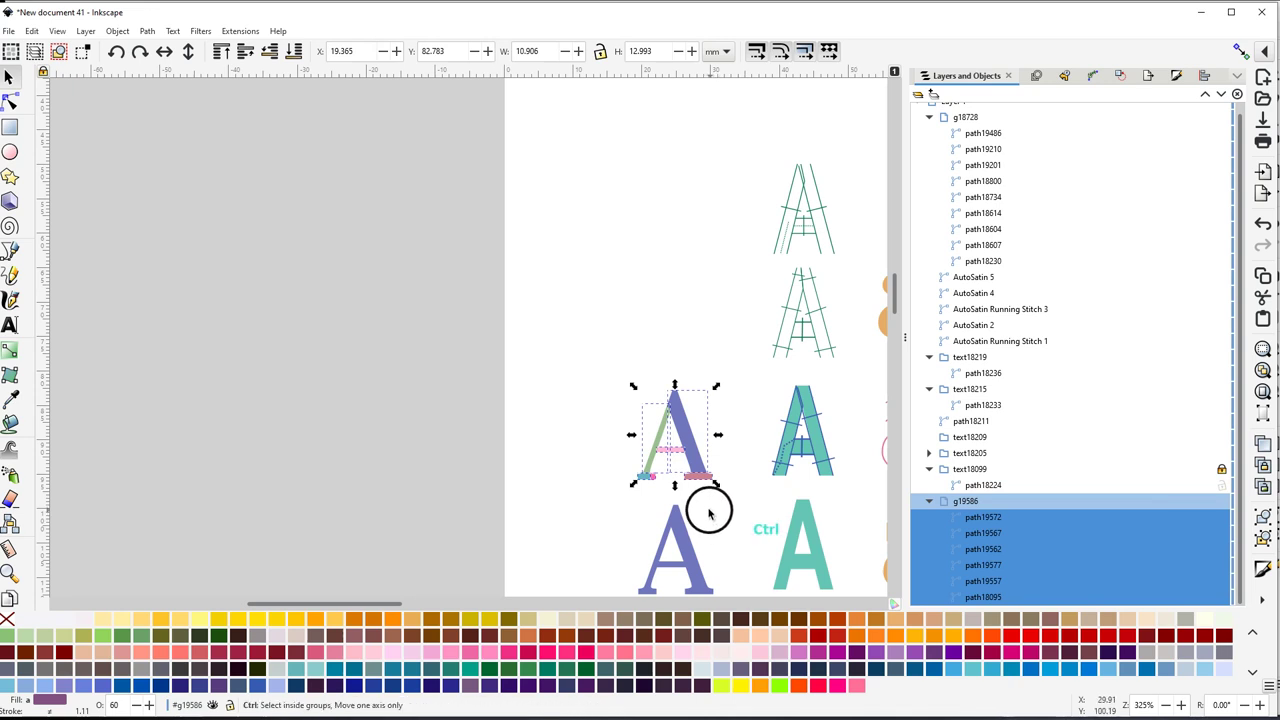
{"action": "scroll", "coordinate": [710, 510], "scroll_direction": "up", "scroll_amount": 3, "text": "ctrl"}
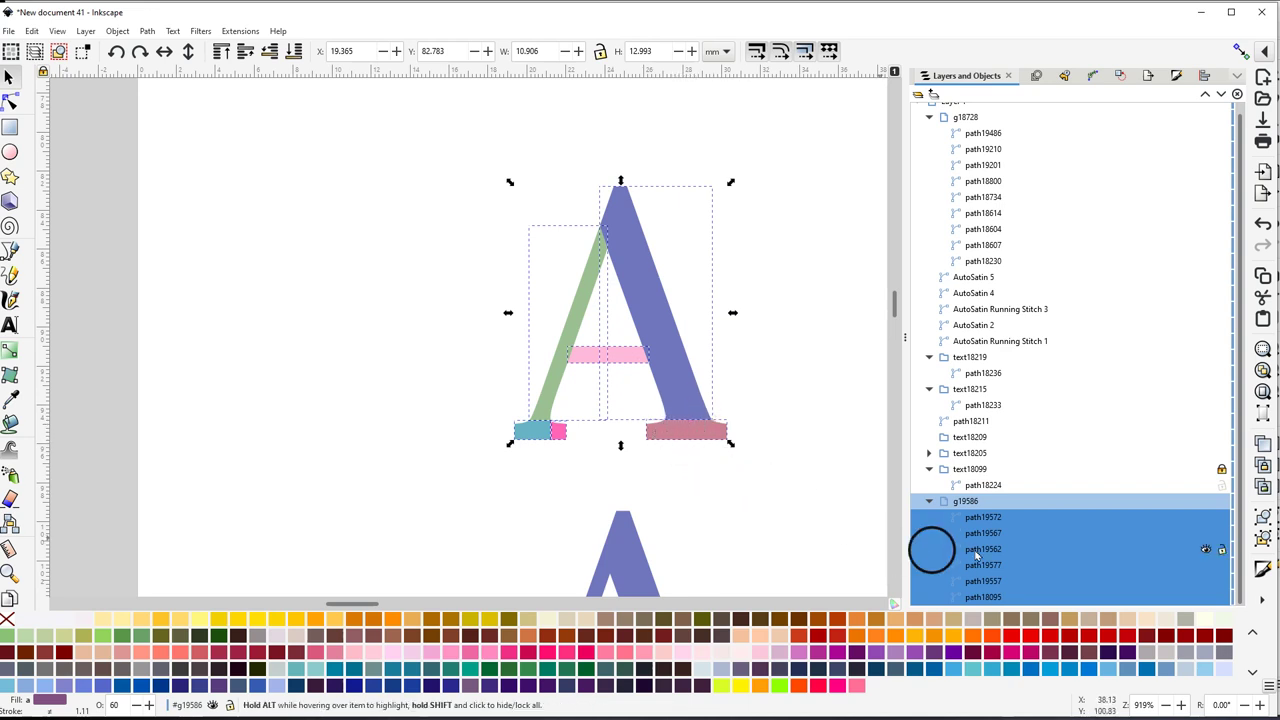
{"action": "scroll", "coordinate": [990, 537], "scroll_direction": "down", "scroll_amount": 1}
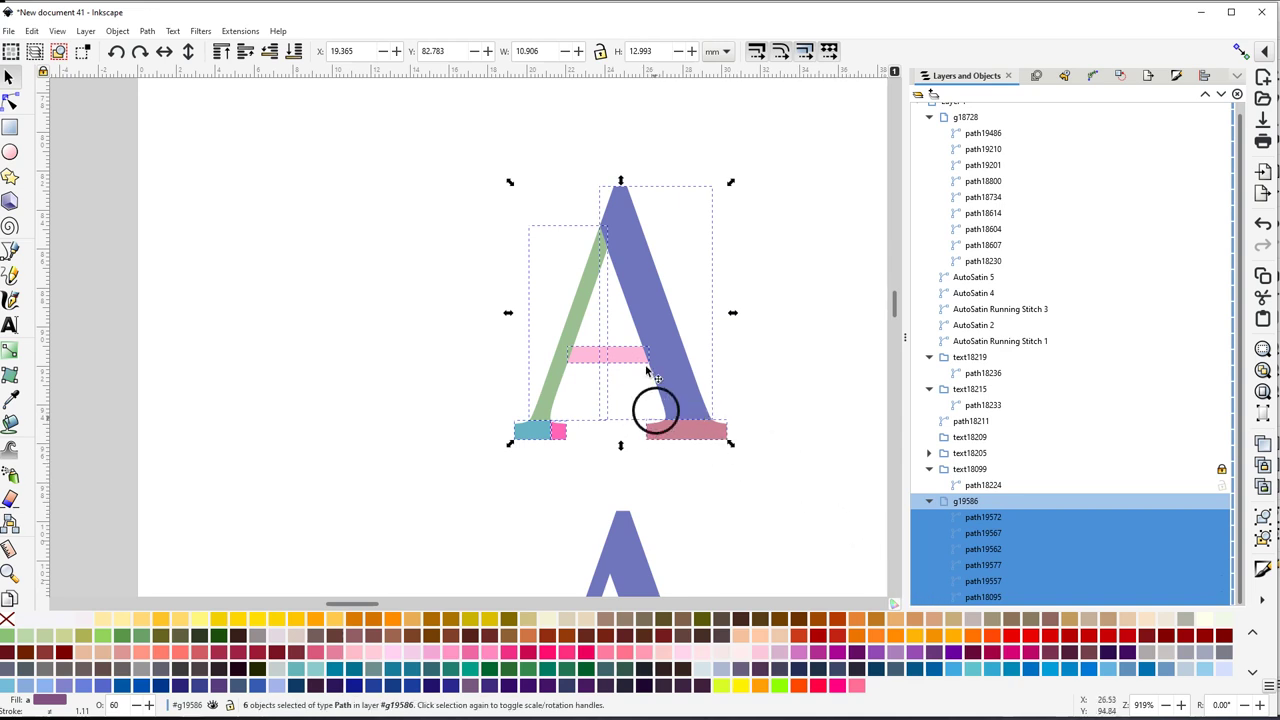
{"action": "scroll", "coordinate": [650, 320], "scroll_direction": "up", "scroll_amount": 1, "text": "ctrl"}
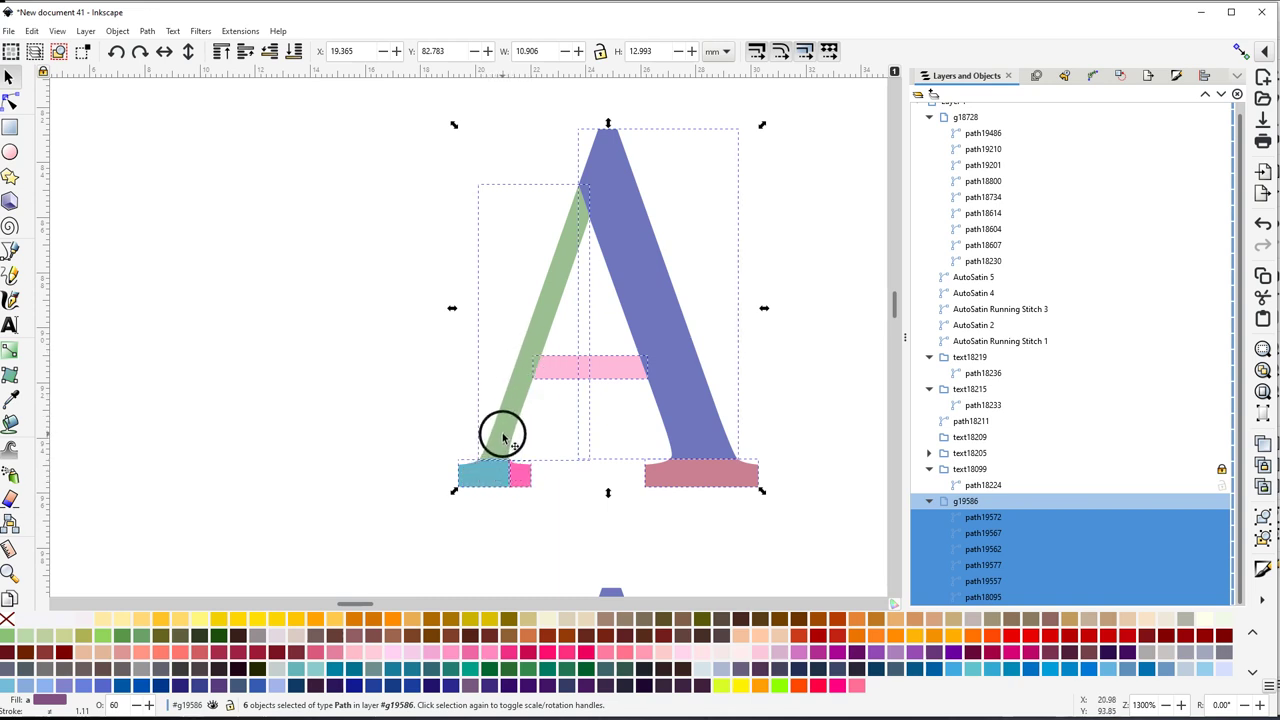
{"action": "left_click", "coordinate": [398, 380]}
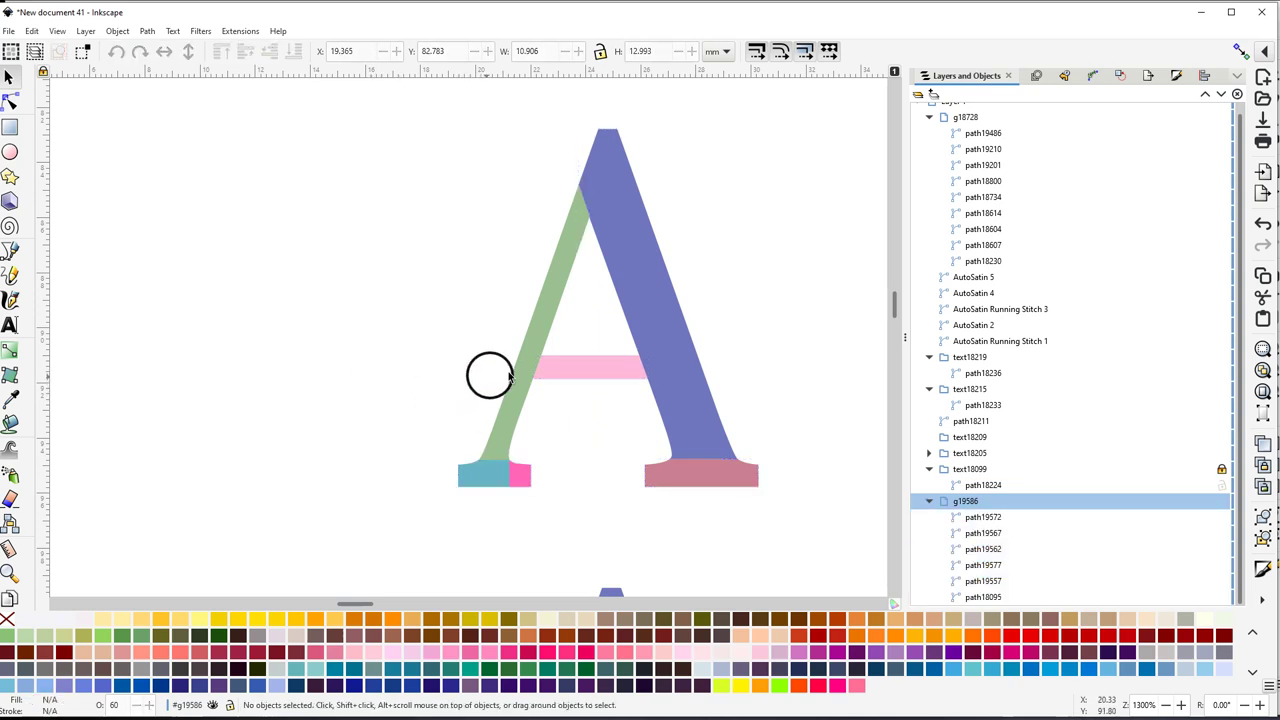
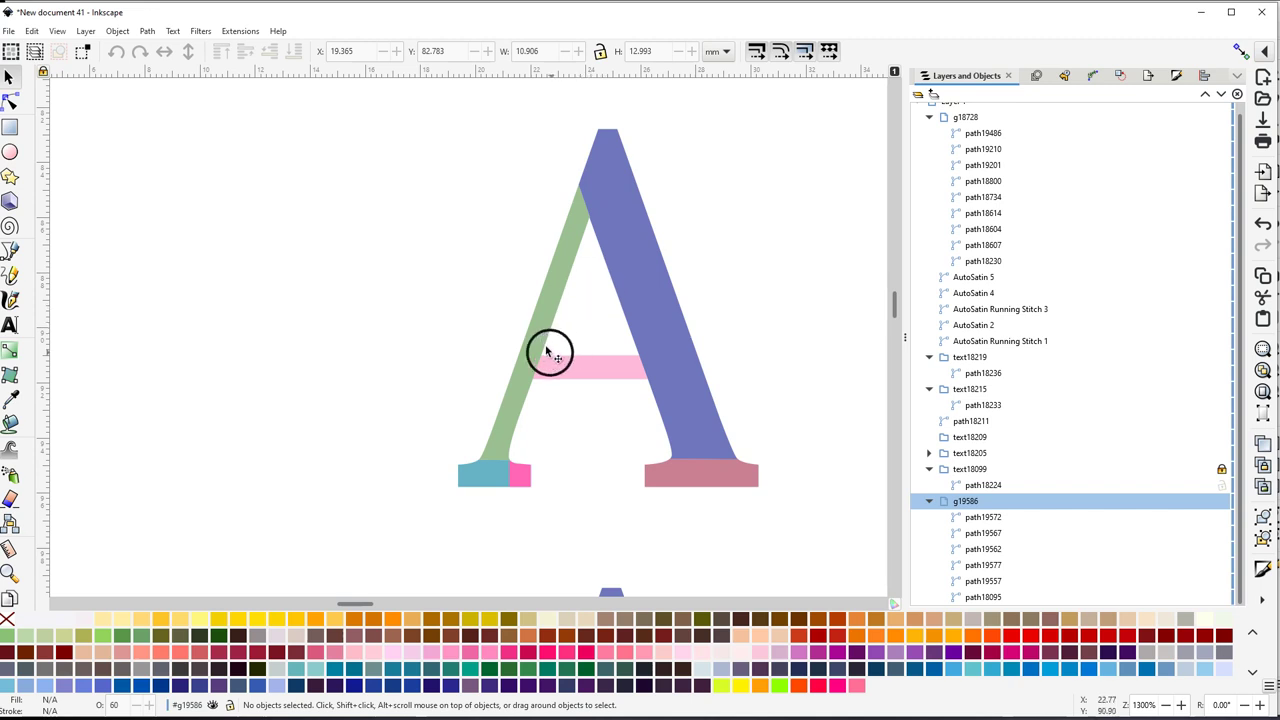
Examine the split A, select its right foot serif, and compare the letter with the neighboring satin-column A and a
{"action": "key", "text": "ctrl"}
{"action": "scroll", "coordinate": [530, 393], "scroll_direction": "down", "scroll_amount": 2}
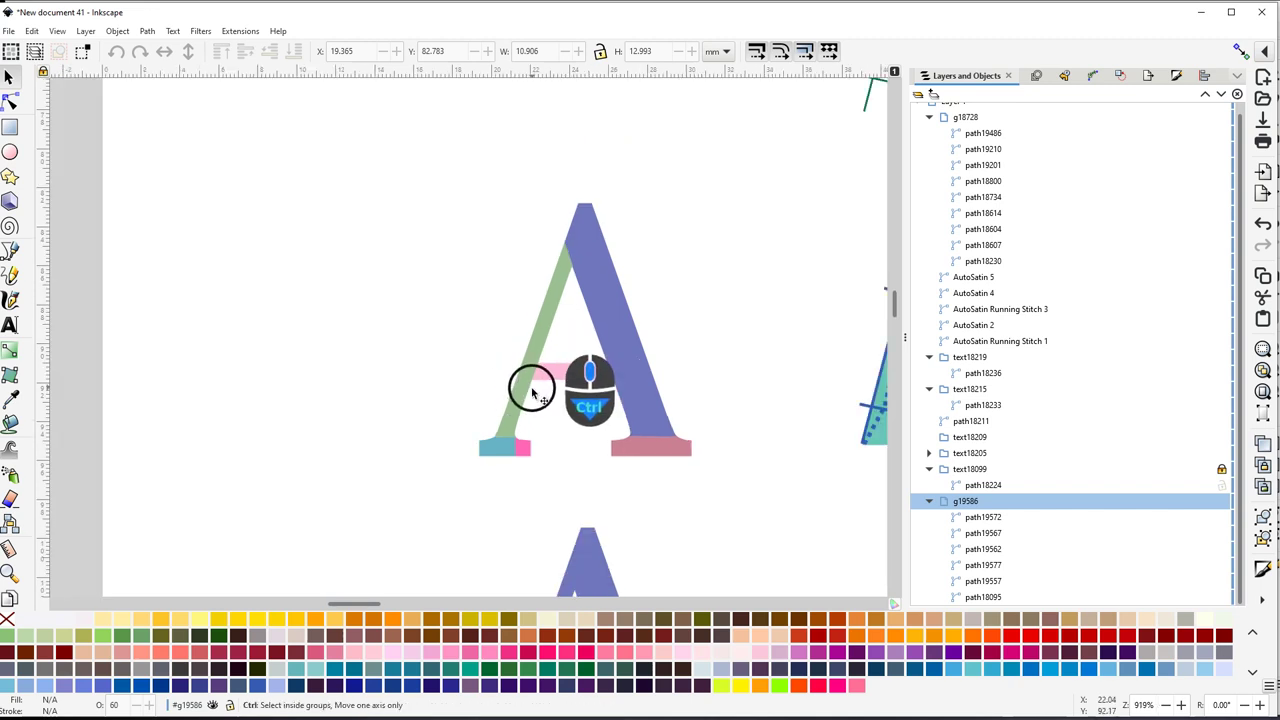
{"action": "scroll", "coordinate": [566, 397], "scroll_direction": "up", "scroll_amount": 3}
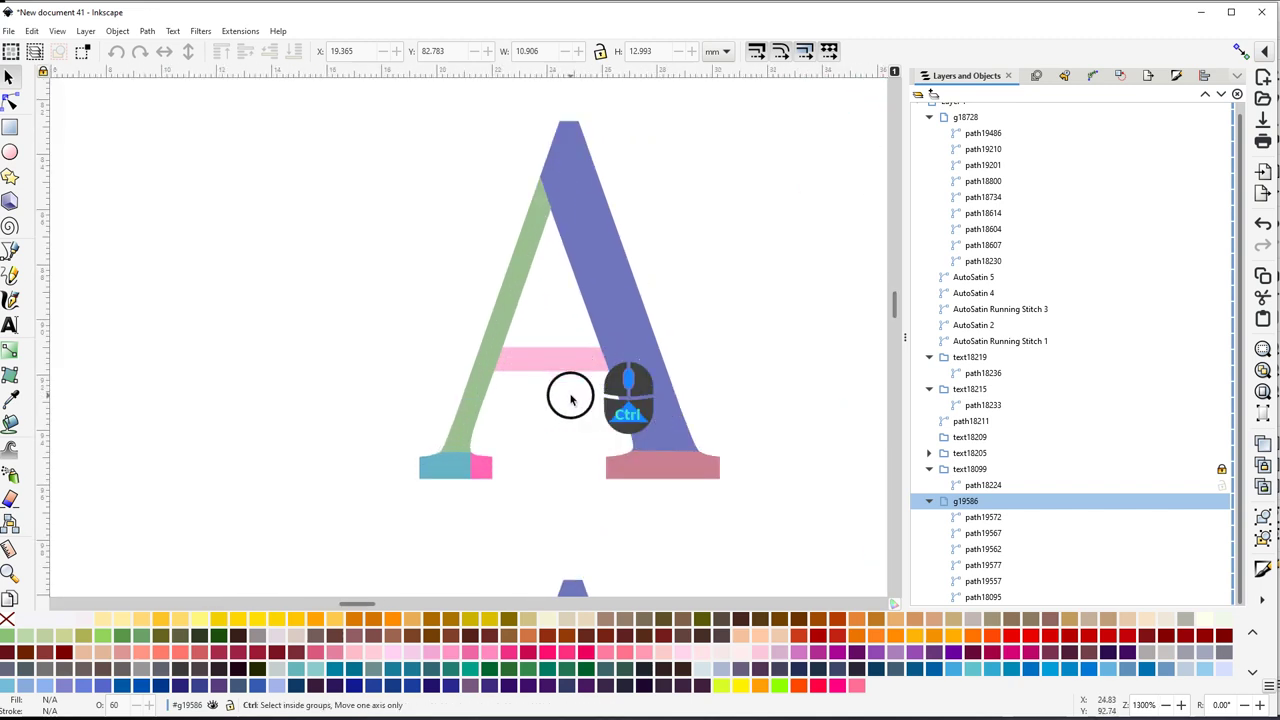
{"action": "scroll", "coordinate": [612, 332], "scroll_direction": "down", "scroll_amount": 1}
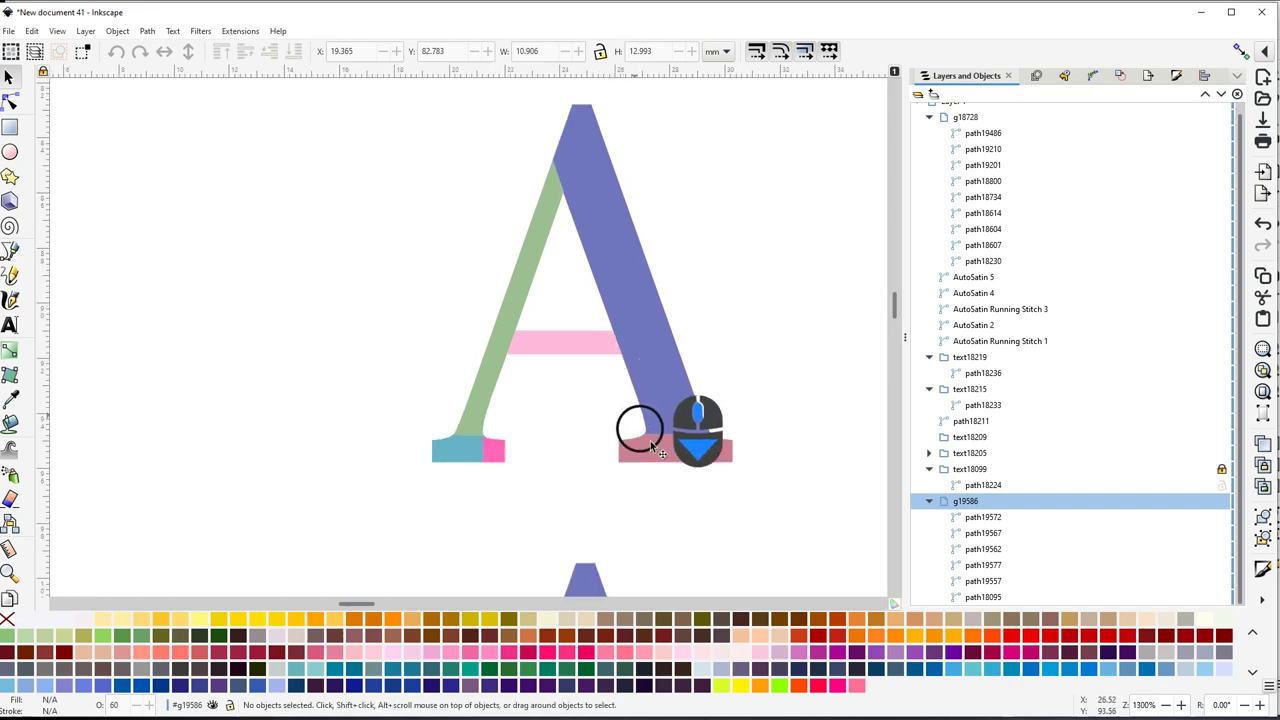
{"action": "left_click", "coordinate": [676, 465]}
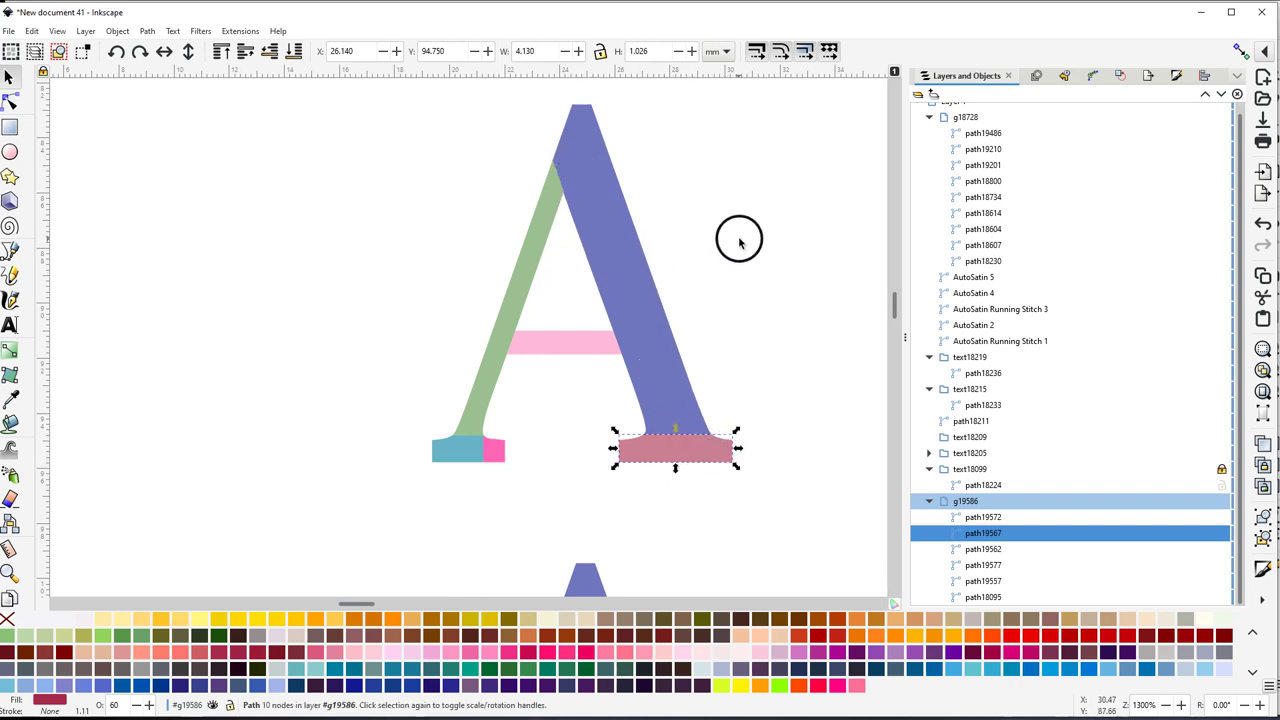
{"action": "left_click_drag", "start_coordinate": [739, 242], "coordinate": [643, 291]}
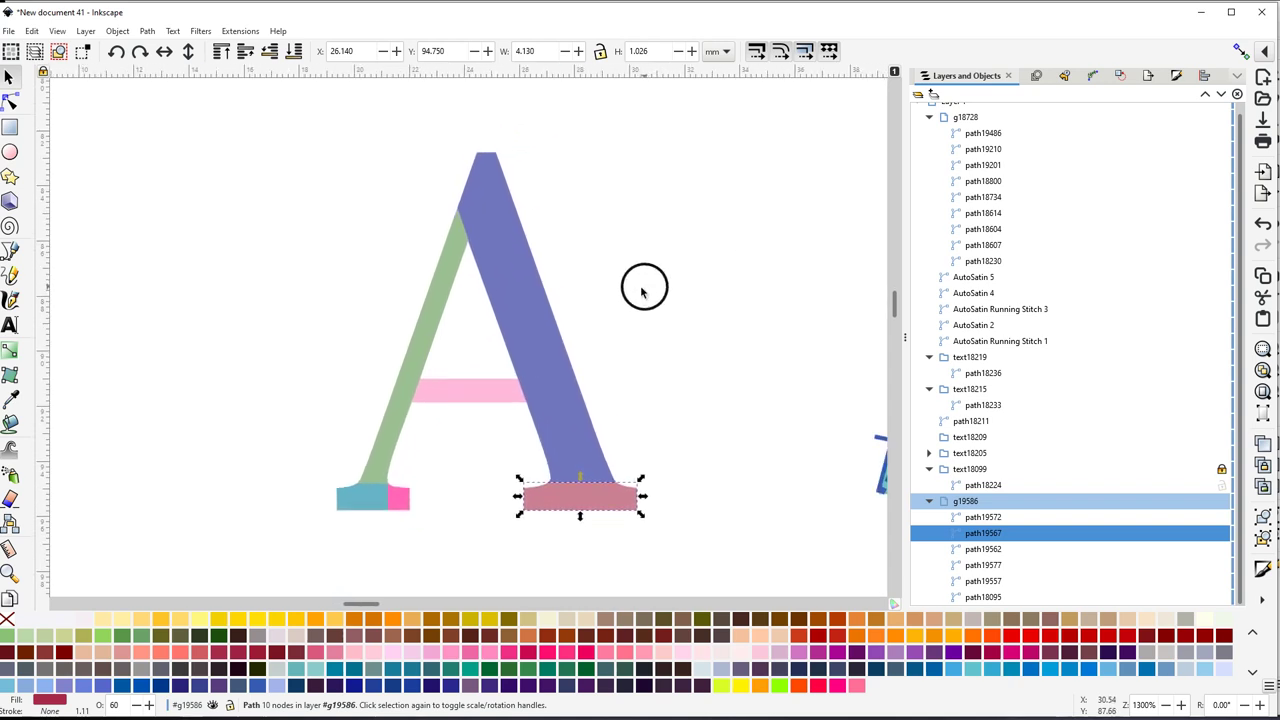
{"action": "scroll", "coordinate": [531, 323], "scroll_direction": "down", "scroll_amount": 3, "text": "ctrl"}
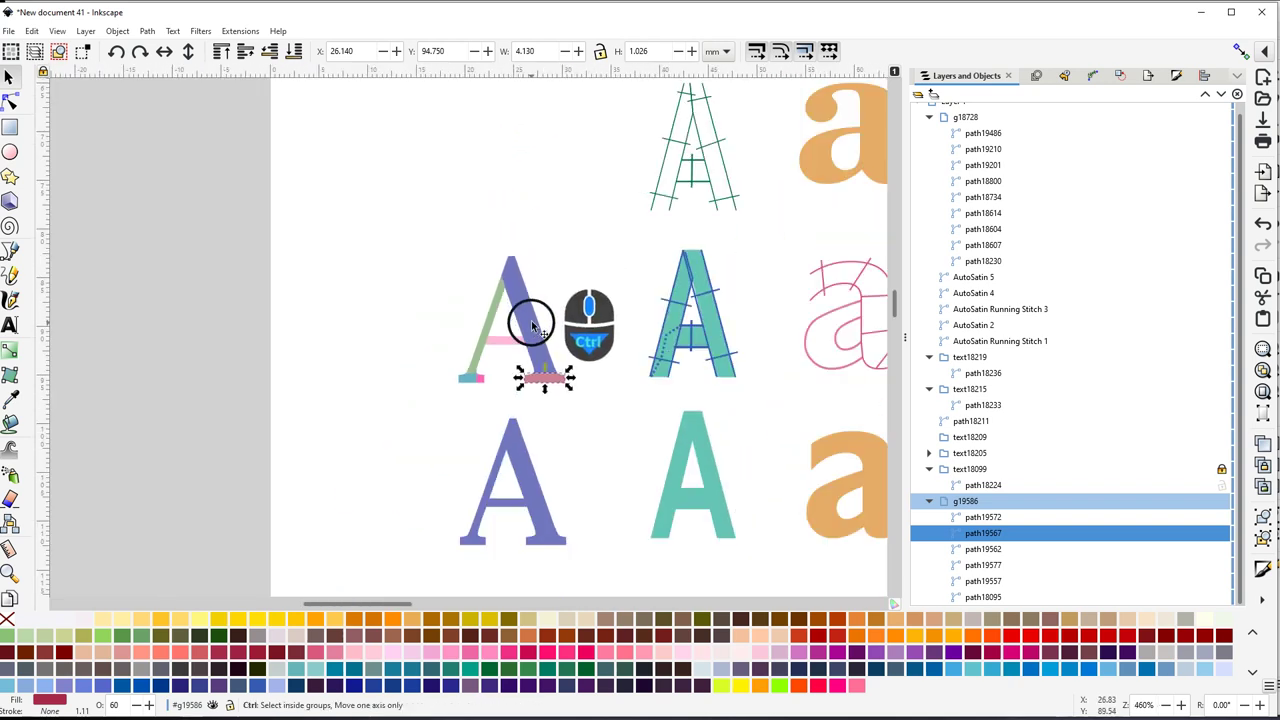
{"action": "left_click_drag", "start_coordinate": [749, 320], "coordinate": [583, 463]}
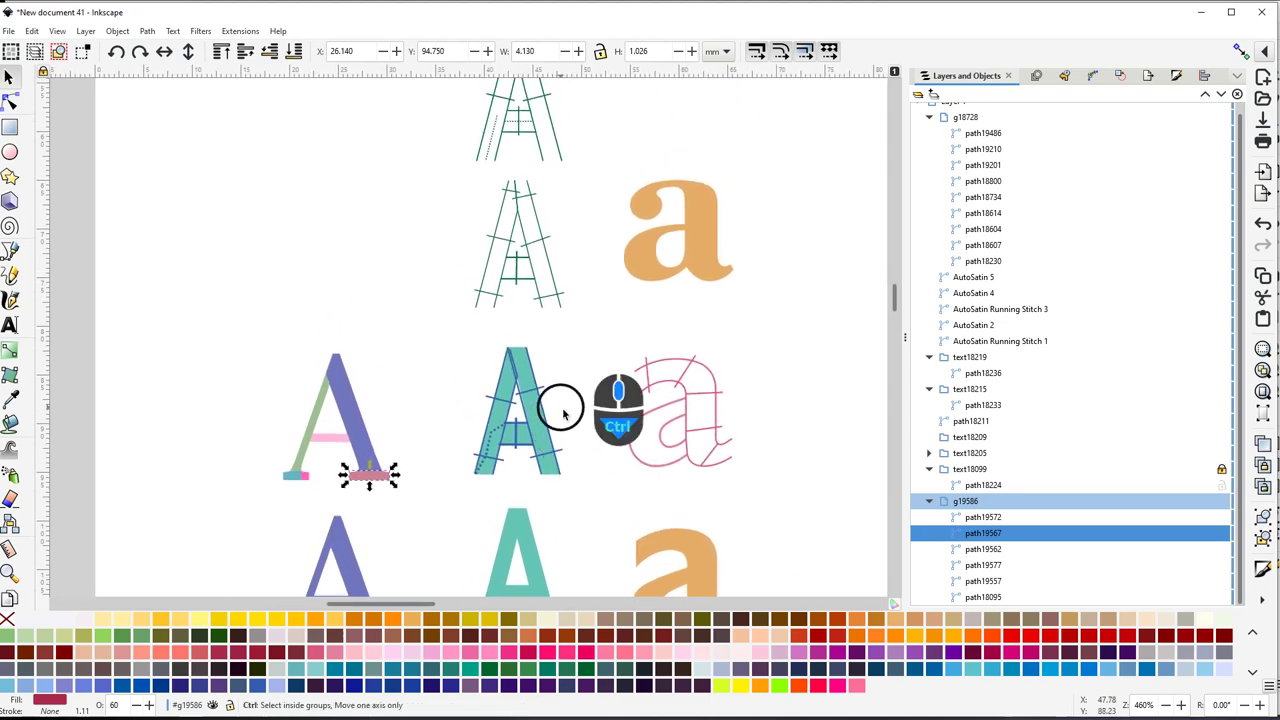
{"action": "scroll", "coordinate": [563, 413], "scroll_direction": "down", "scroll_amount": 1, "text": "ctrl"}
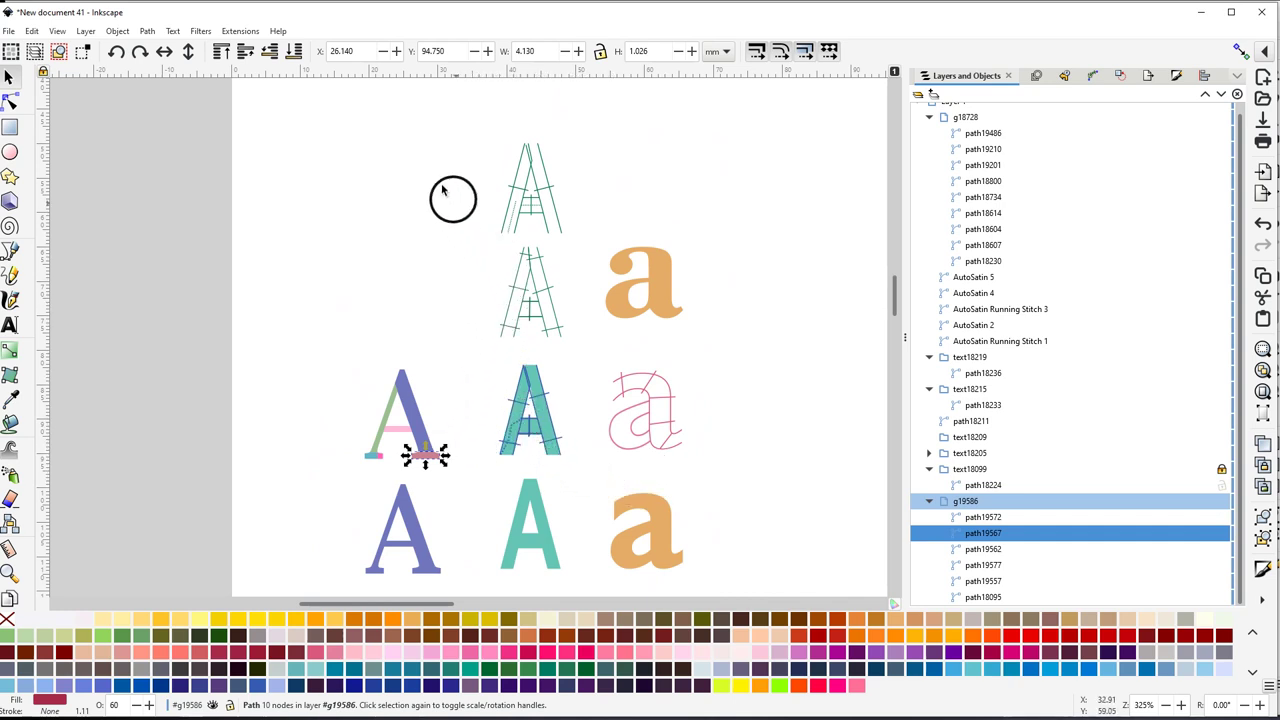
{"action": "left_click", "coordinate": [424, 430]}
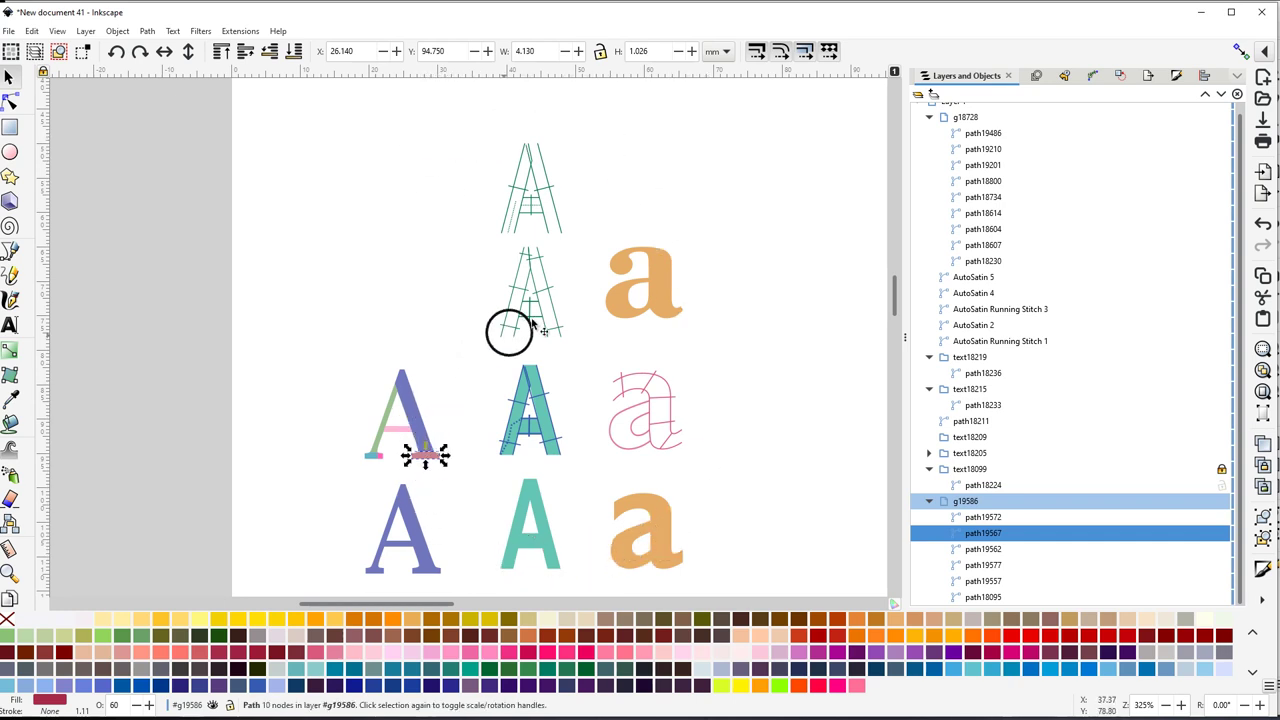